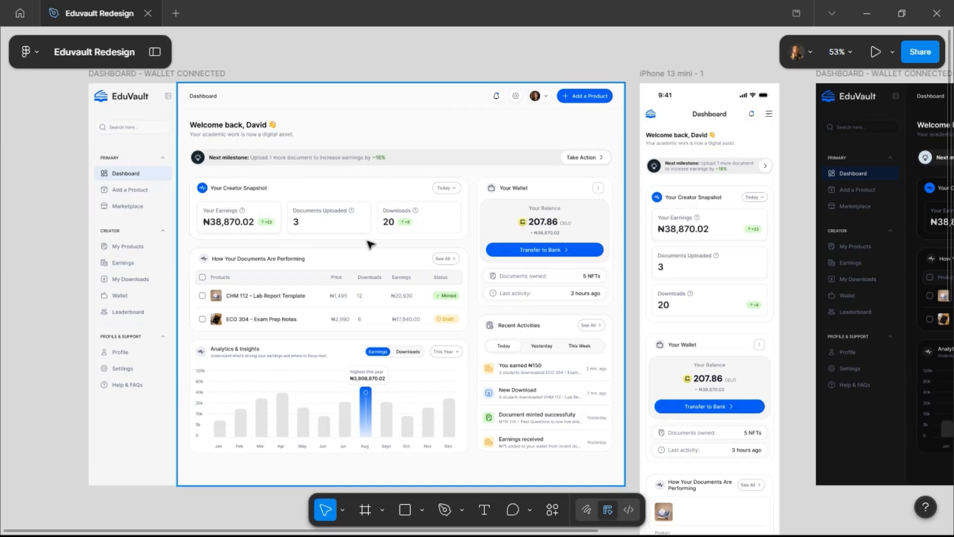
# Step: Examine the light desktop dashboard and the full length of the light iPhone 13 mini layout beside it
pyautogui.scroll(-3, 412, 265)
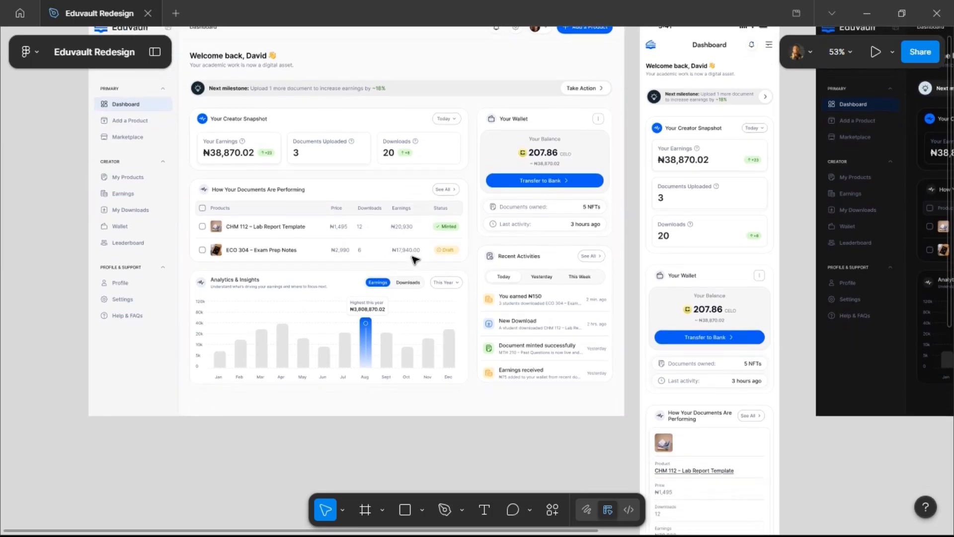
pyautogui.scroll(4, 417, 263)
pyautogui.hscroll(5, 405, 259)
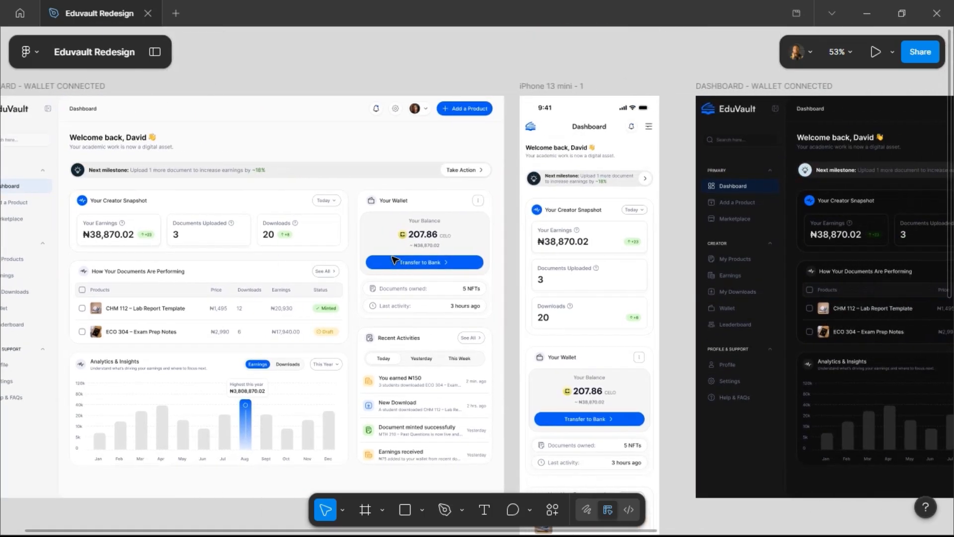
pyautogui.hscroll(4, 395, 260)
pyautogui.scroll(-12, 395, 259)
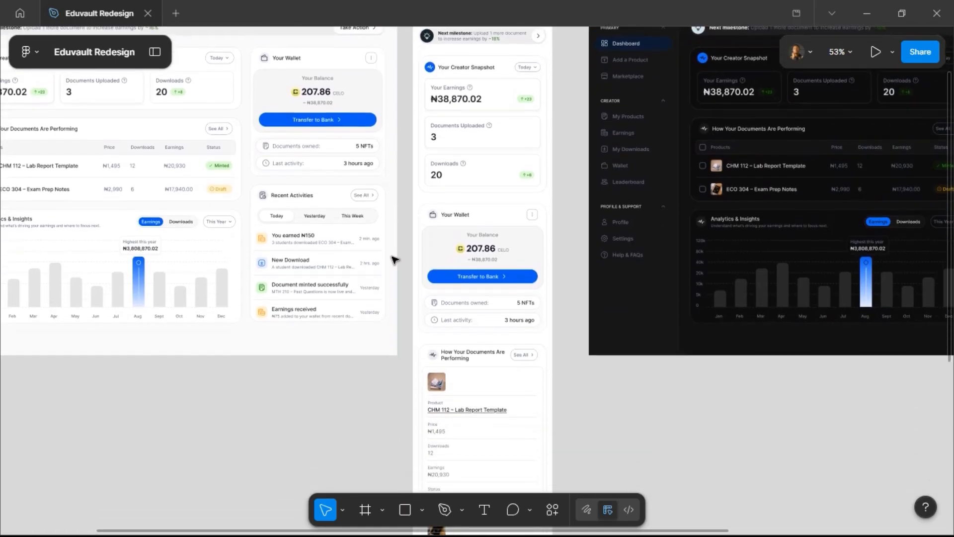
pyautogui.scroll(-9, 395, 258)
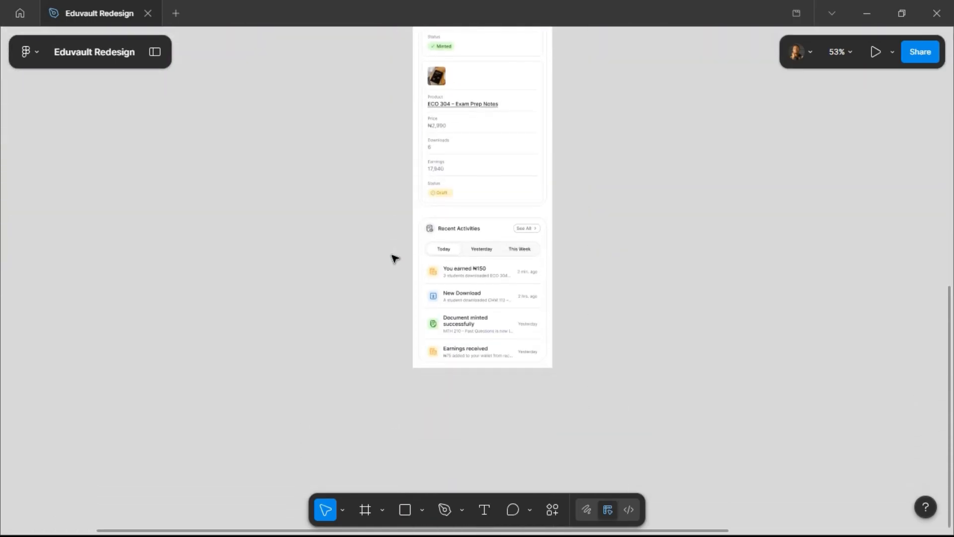
pyautogui.scroll(12, 395, 259)
pyautogui.scroll(9, 395, 259)
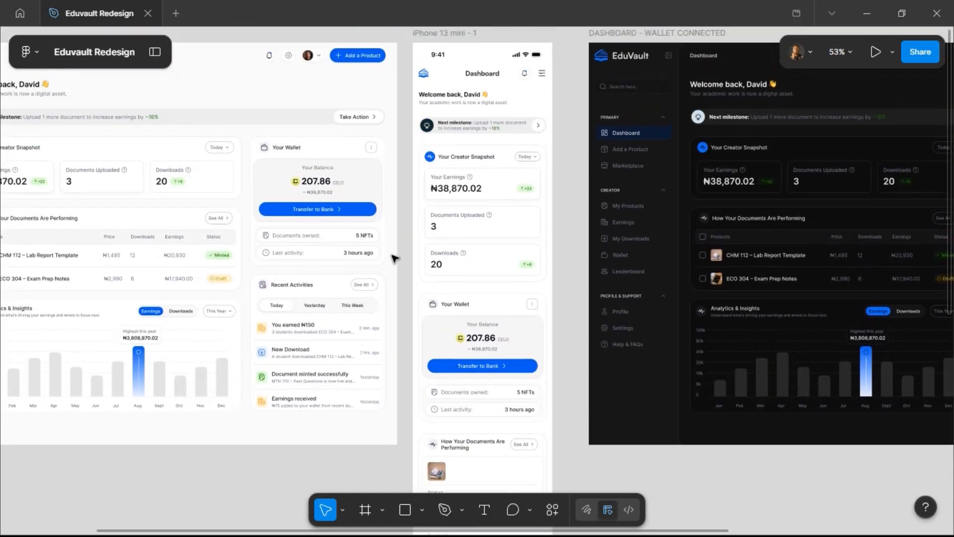
# Step: Examine the dark desktop dashboard and the full length of the dark iPhone 13 mini layout
pyautogui.hscroll(8, 395, 259)
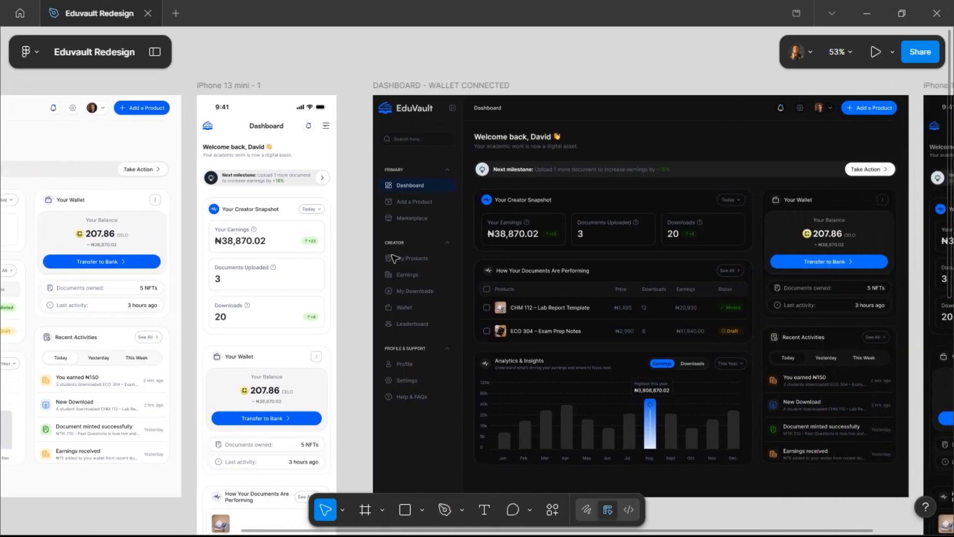
pyautogui.hscroll(4, 393, 258)
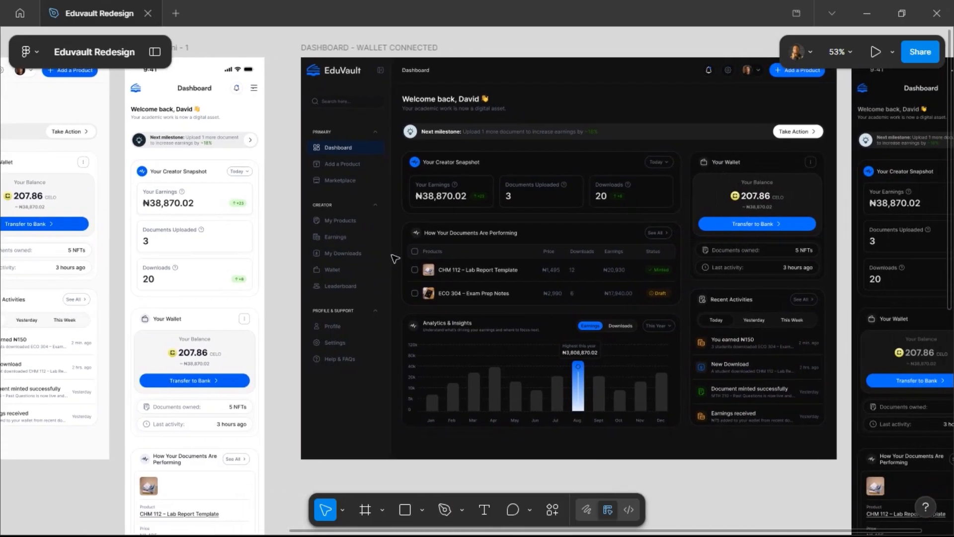
pyautogui.hscroll(3, 390, 259)
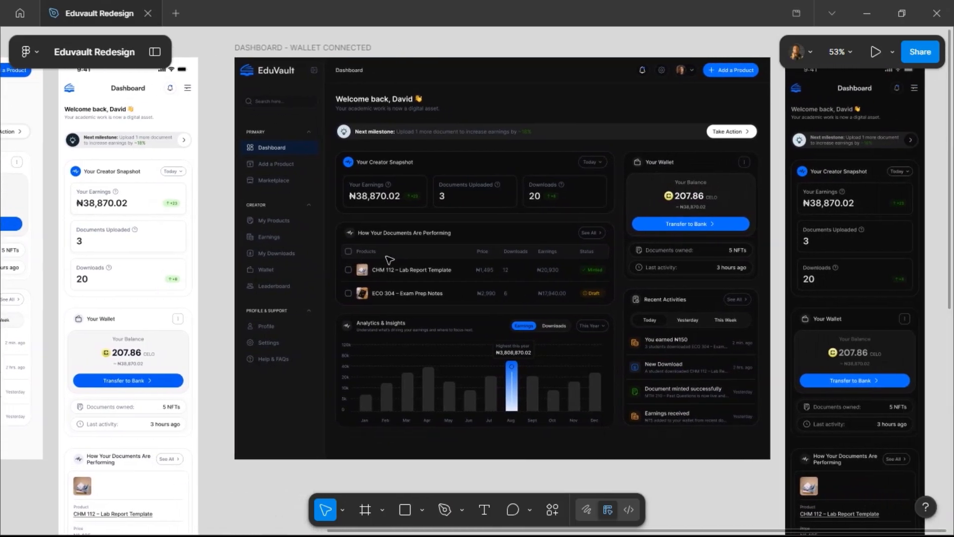
pyautogui.hscroll(9, 389, 259)
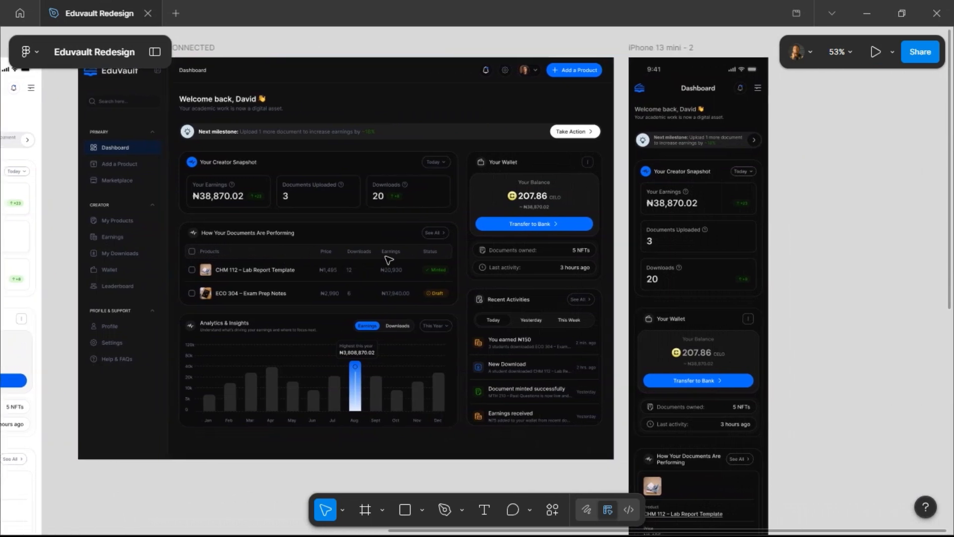
pyautogui.scroll(-15, 388, 259)
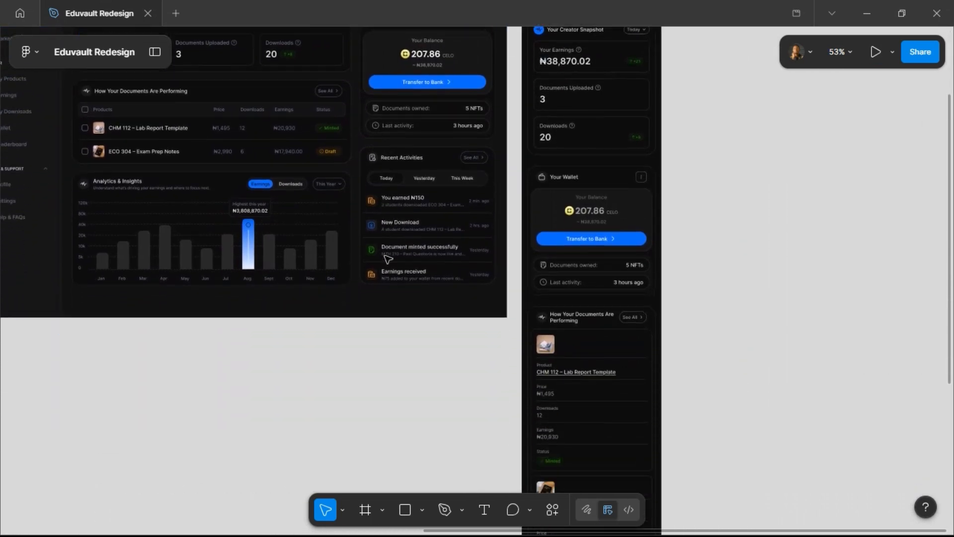
pyautogui.scroll(11, 388, 259)
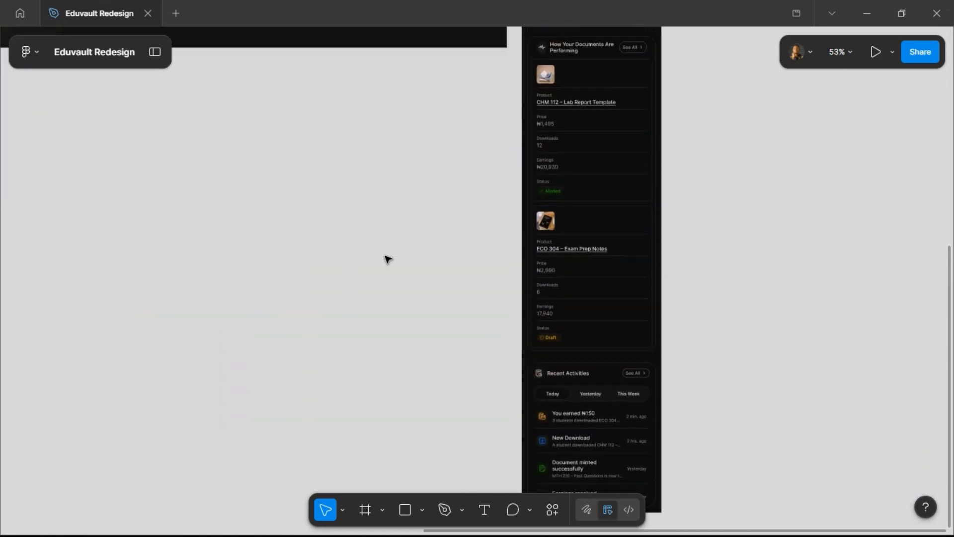
pyautogui.scroll(4, 388, 259)
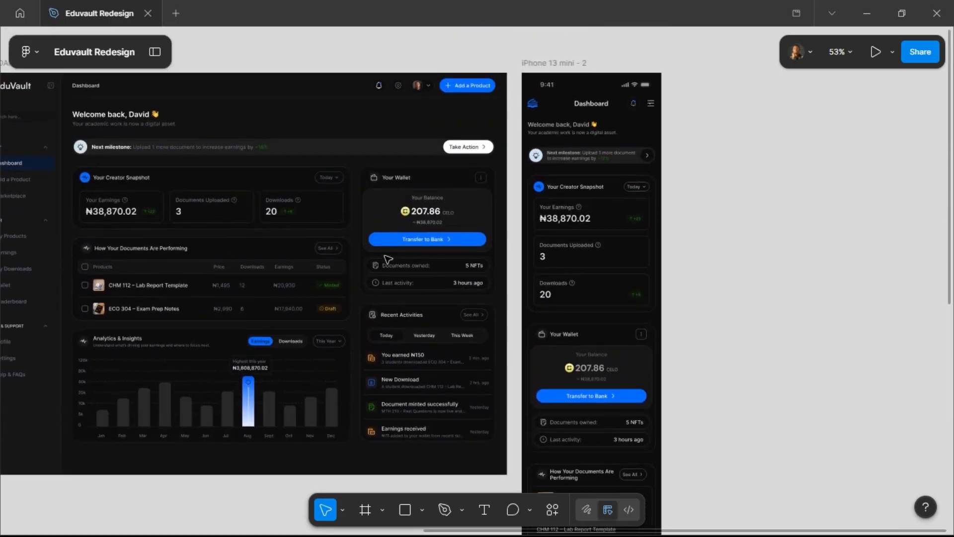
# Step: Return to the light designs and compare the stacked mobile sections with the desktop dashboard
pyautogui.hscroll(-7, 388, 258)
pyautogui.hscroll(-13, 388, 259)
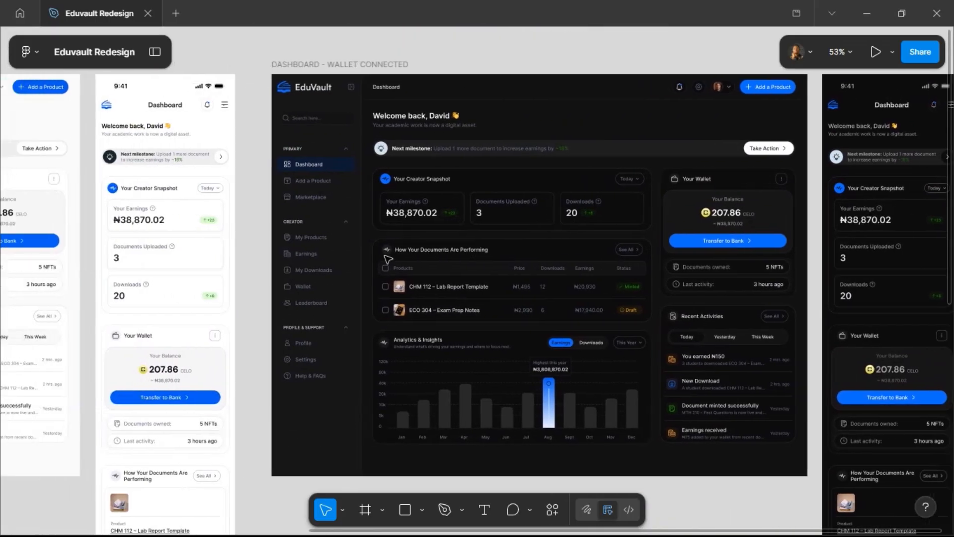
pyautogui.hscroll(-5, 388, 259)
pyautogui.scroll(-16, 388, 259)
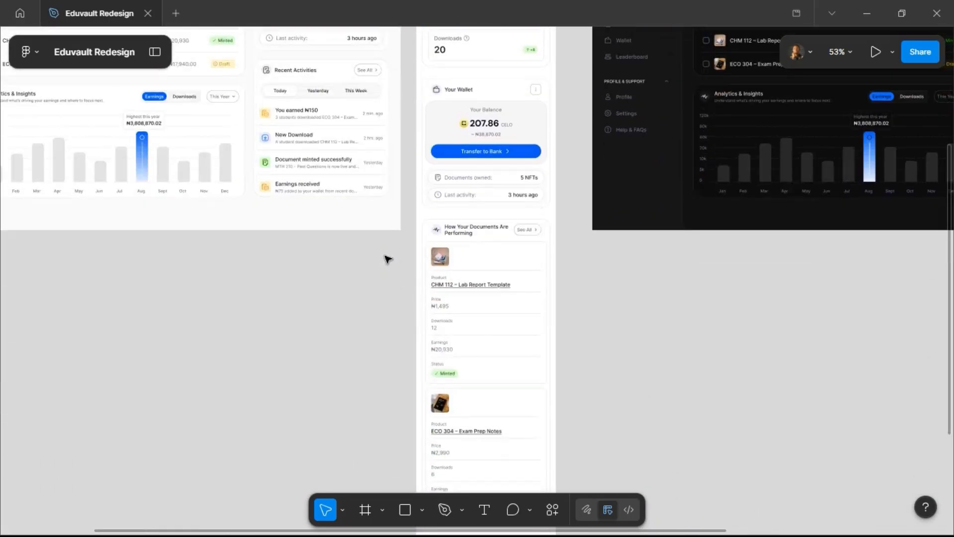
pyautogui.scroll(16, 388, 258)
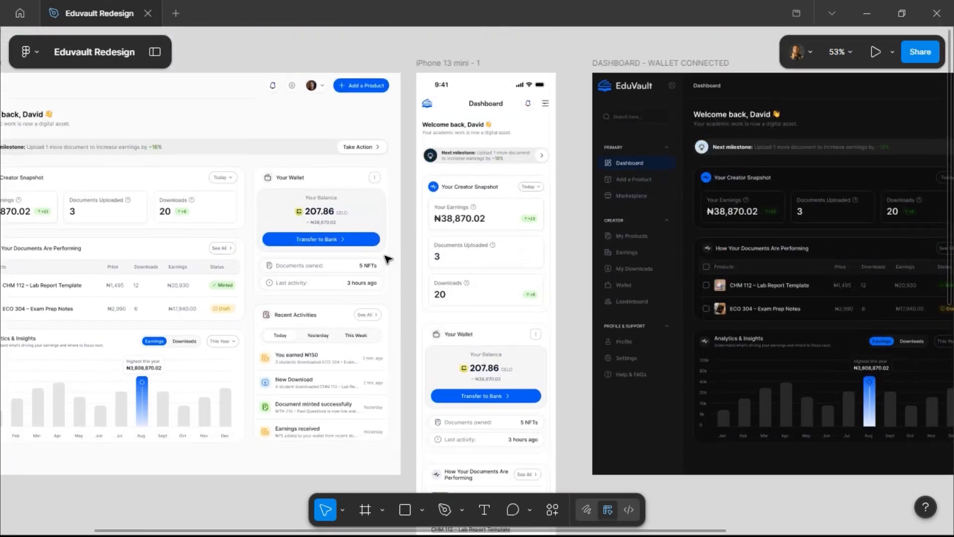
pyautogui.hscroll(-7, 388, 259)
pyautogui.hscroll(-3, 388, 259)
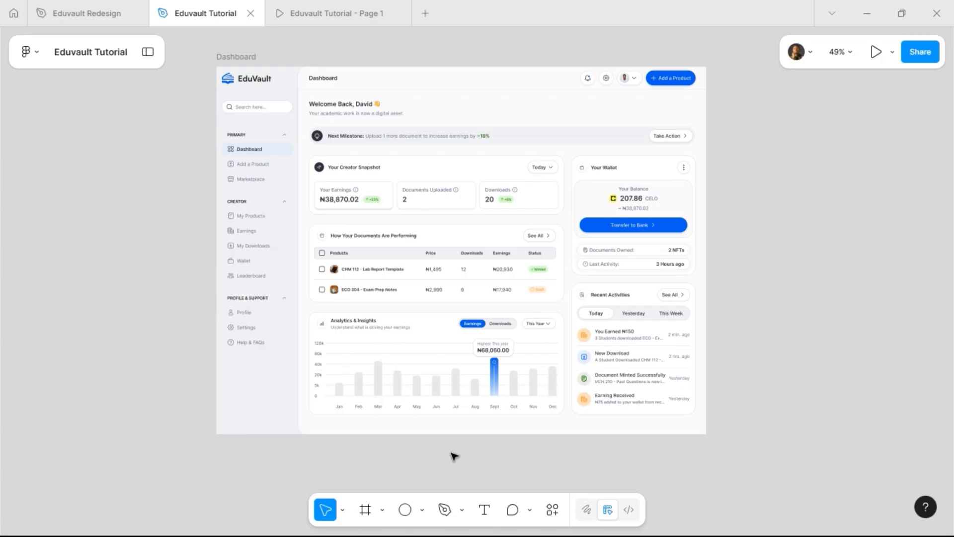
# Step: Create a new frame from the iPhone 13 mini preset (375 × 812) beside the Dashboard frame
pyautogui.scroll(1, 435, 455)
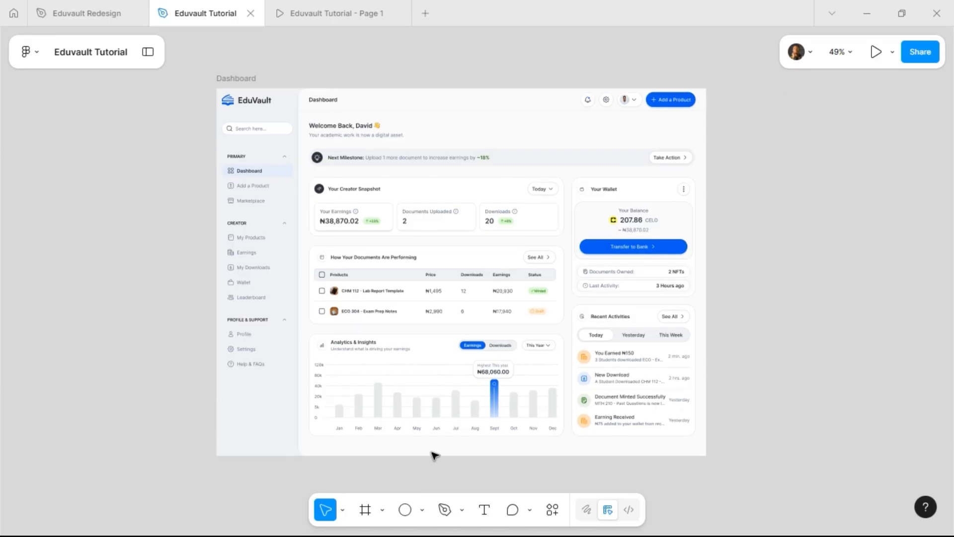
pyautogui.click(366, 517)
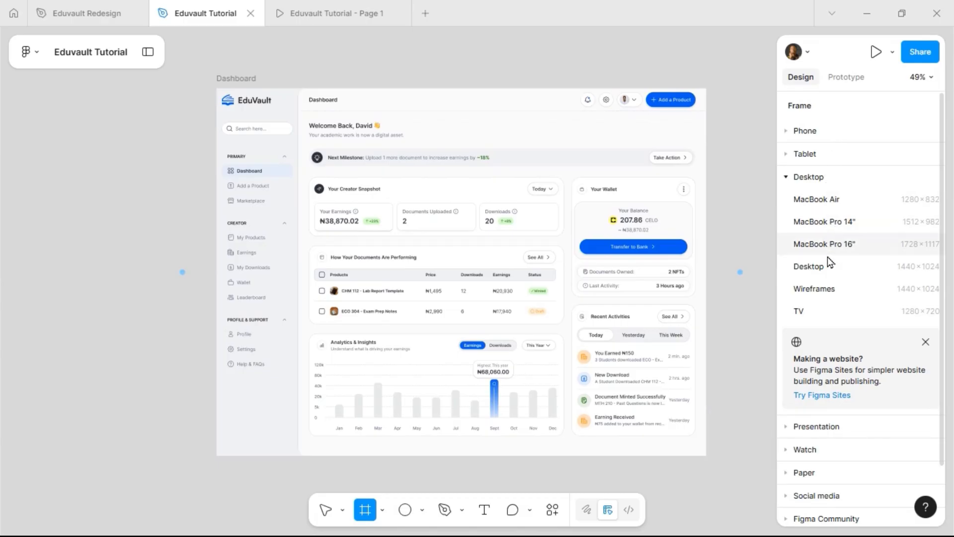
pyautogui.click(825, 133)
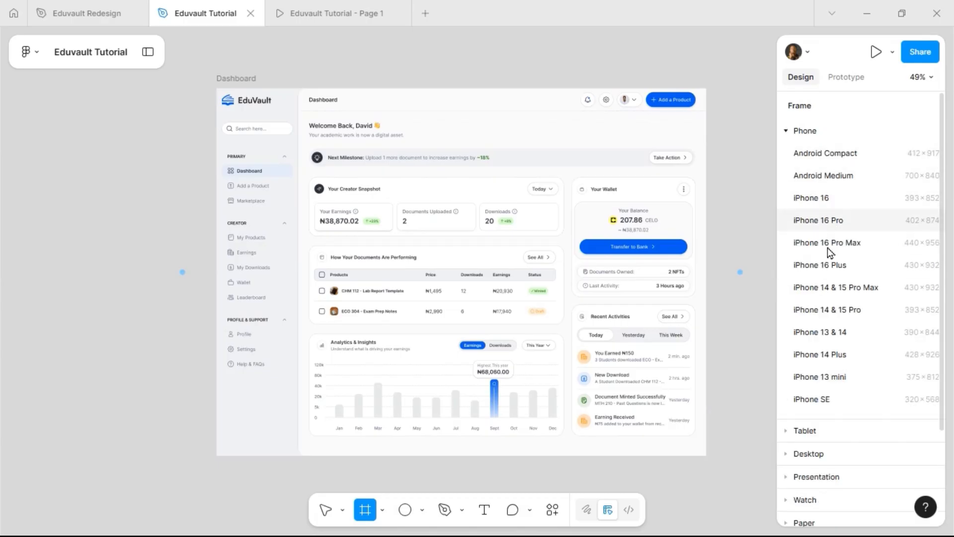
pyautogui.click(836, 378)
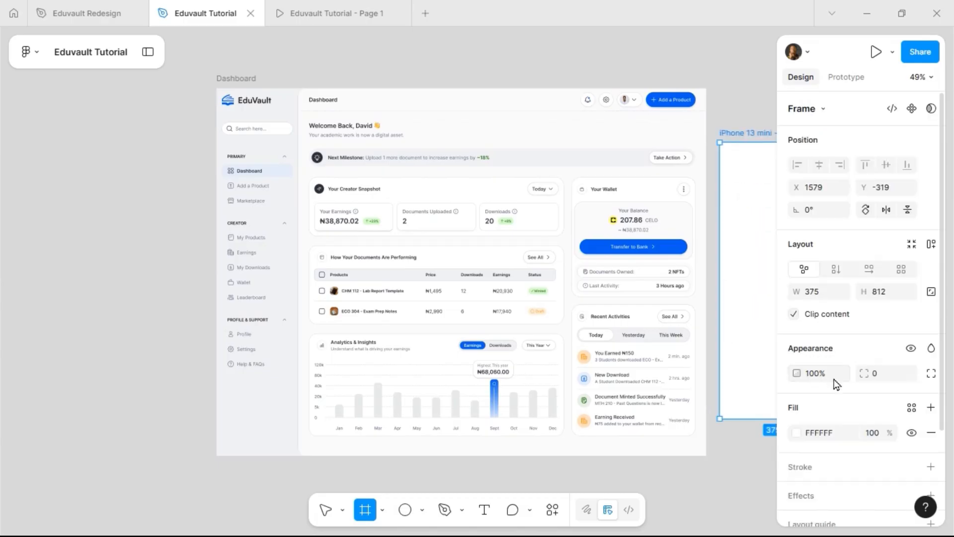
pyautogui.hscroll(3, 744, 110)
pyautogui.hscroll(3, 745, 106)
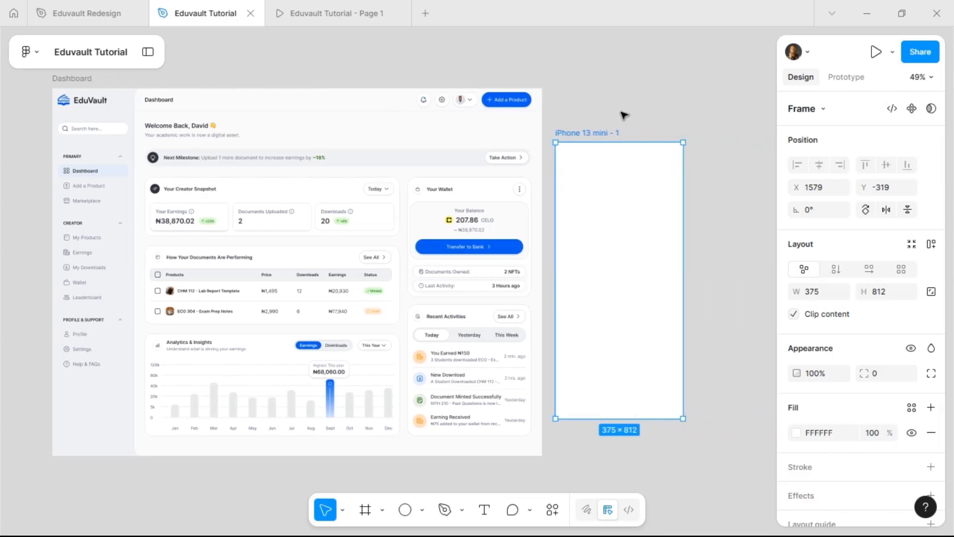
# Step: Move the phone frame to X 1589, Y -478, level with the Dashboard frame's top edge, and check the gap between them
pyautogui.moveTo(606, 131); pyautogui.dragTo(586, 81)
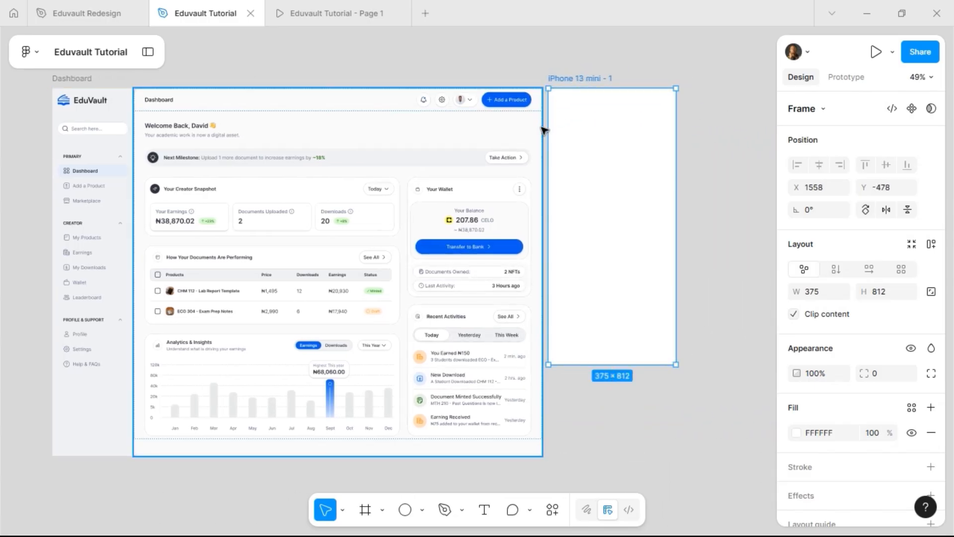
pyautogui.press('Right')
pyautogui.hotkey('shift', 'Right')
pyautogui.hotkey('shift', 'Right')
pyautogui.hotkey('shift', 'Right')
pyautogui.press('alt')
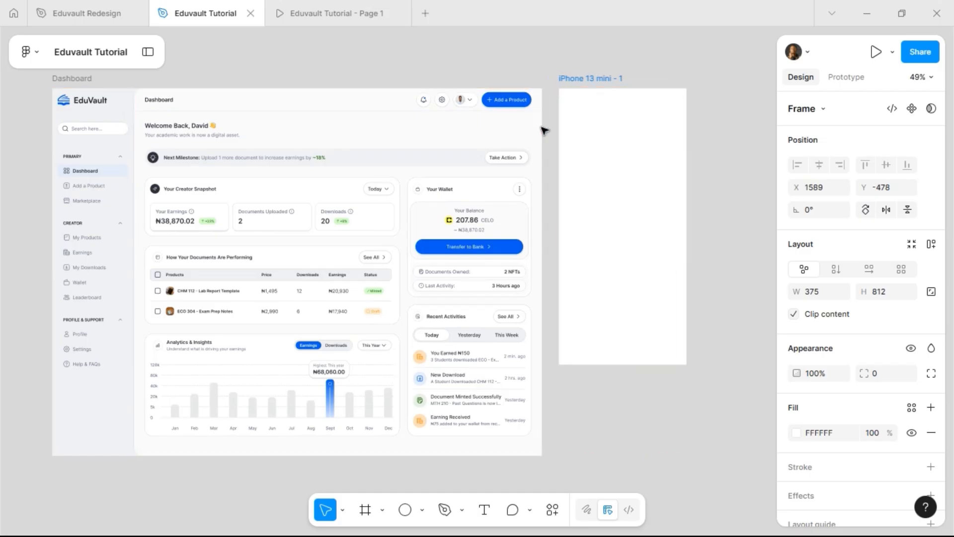
# Step: Rename the phone frame Mobile and extend its height to 1080, level with the Dashboard frame's lower edge
pyautogui.doubleClick(585, 80)
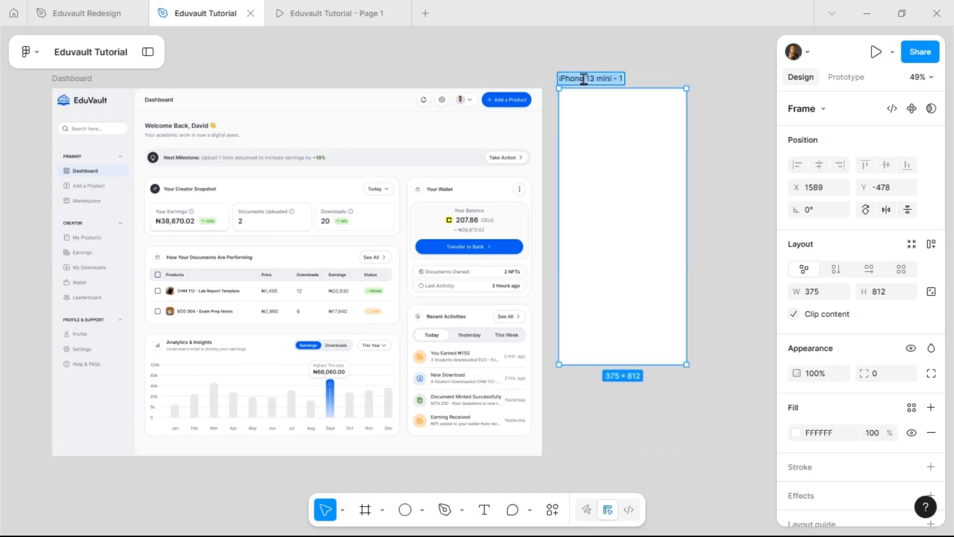
pyautogui.write('Mobile')
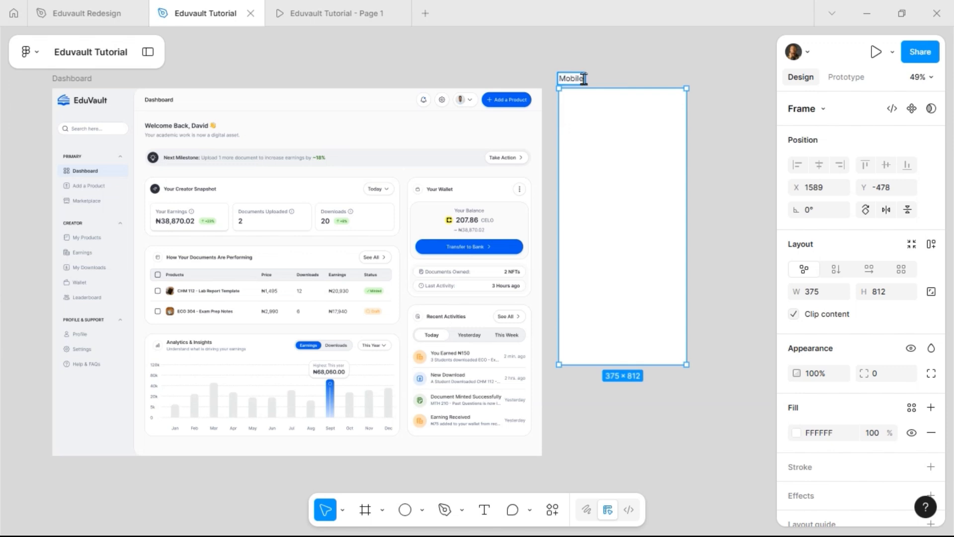
pyautogui.press('Return')
pyautogui.hscroll(-2, 586, 80)
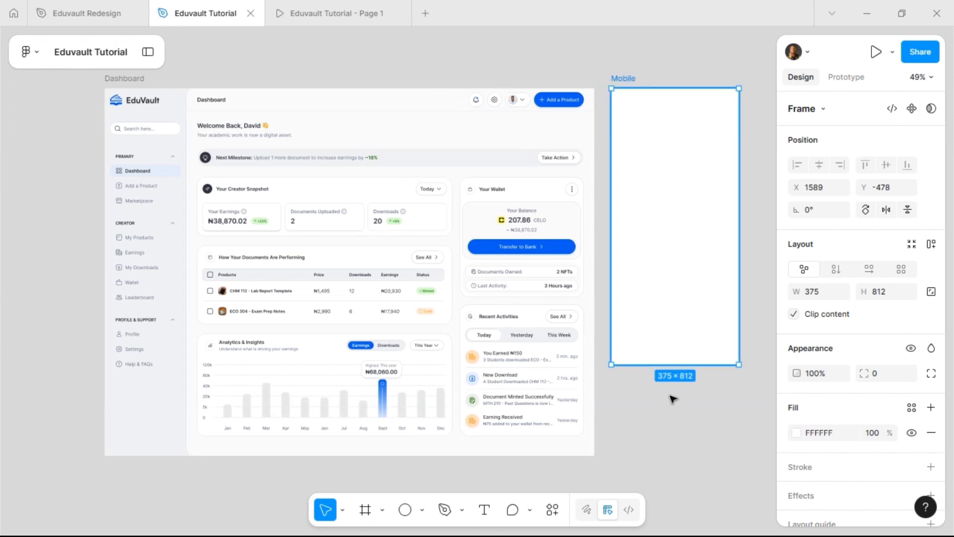
pyautogui.moveTo(675, 365); pyautogui.dragTo(673, 455)
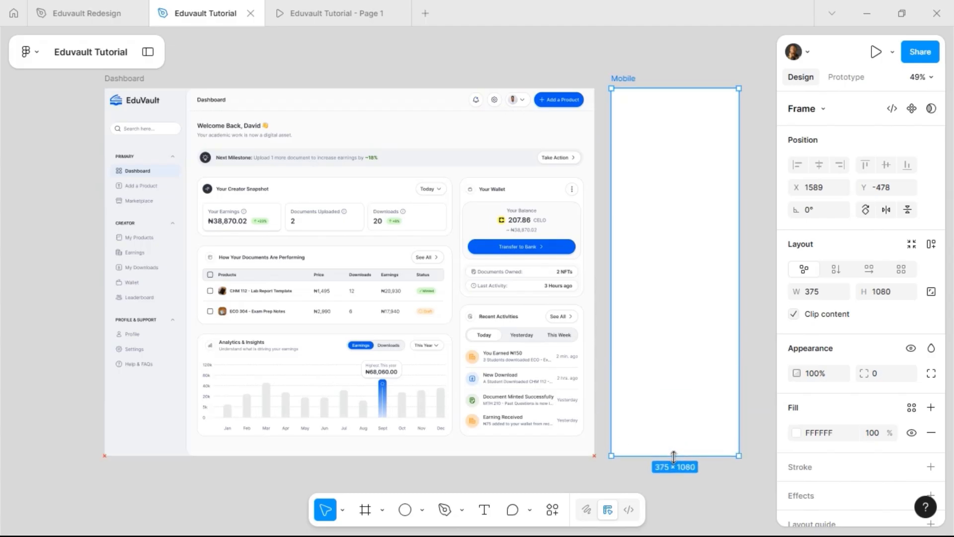
pyautogui.click(692, 59)
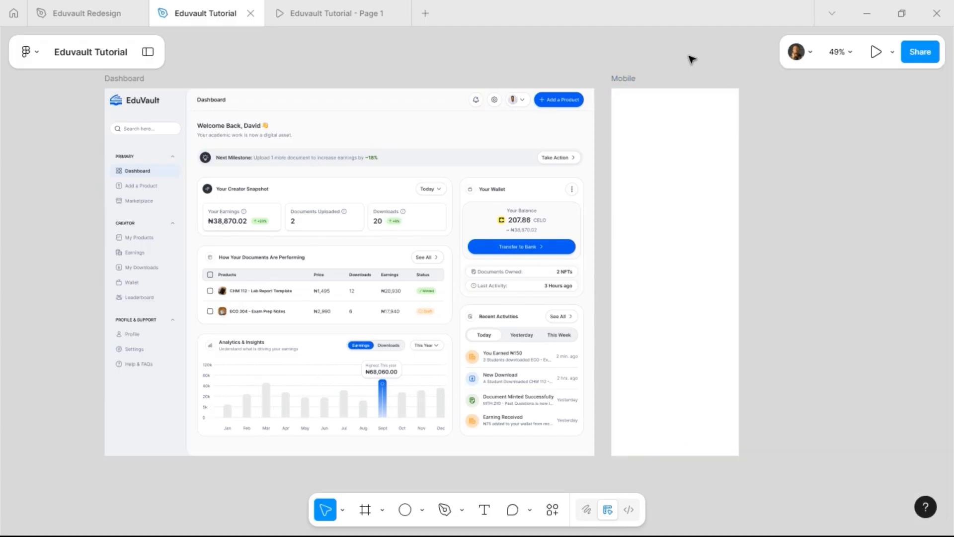
# Step: Add a layout guide to the Mobile frame, switch it from grid to columns, and set the count to 4
pyautogui.click(617, 80)
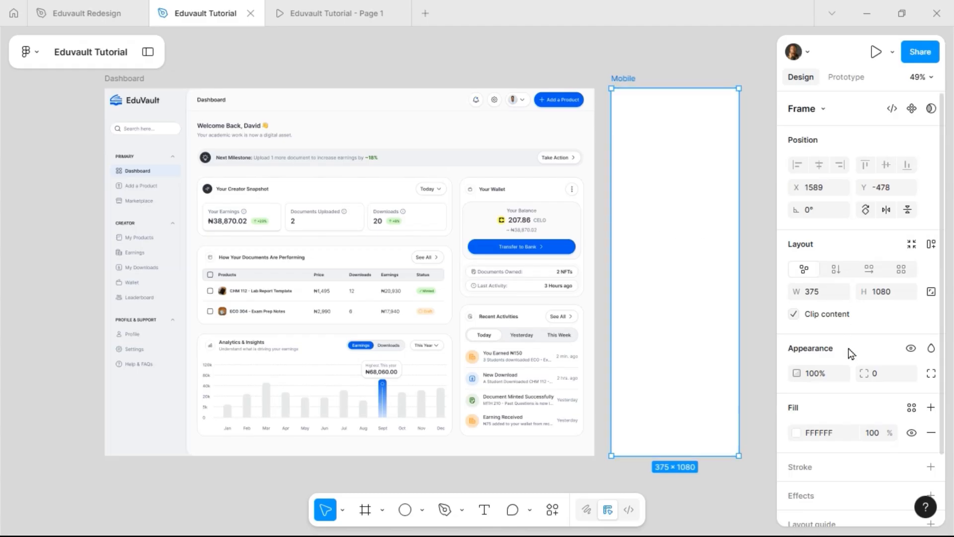
pyautogui.scroll(-3, 859, 395)
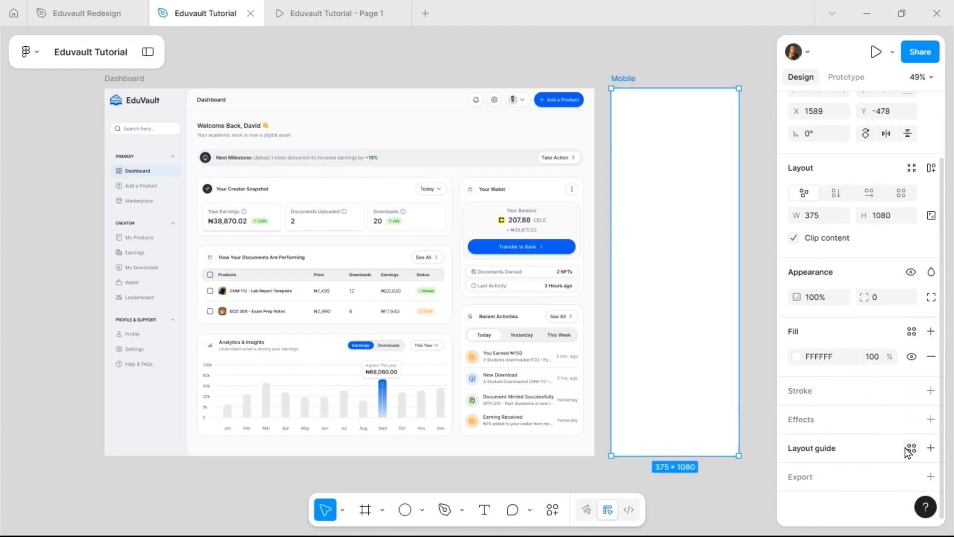
pyautogui.click(832, 453)
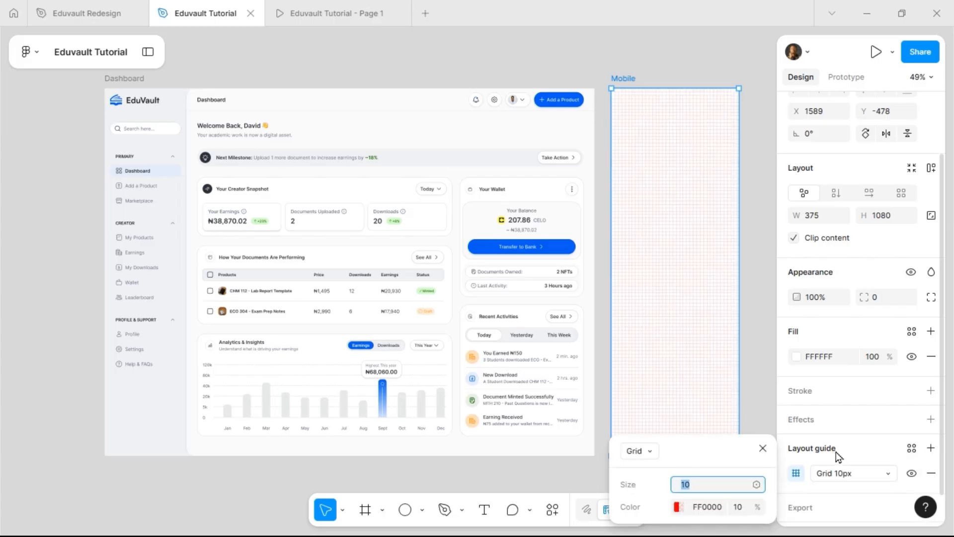
pyautogui.click(643, 454)
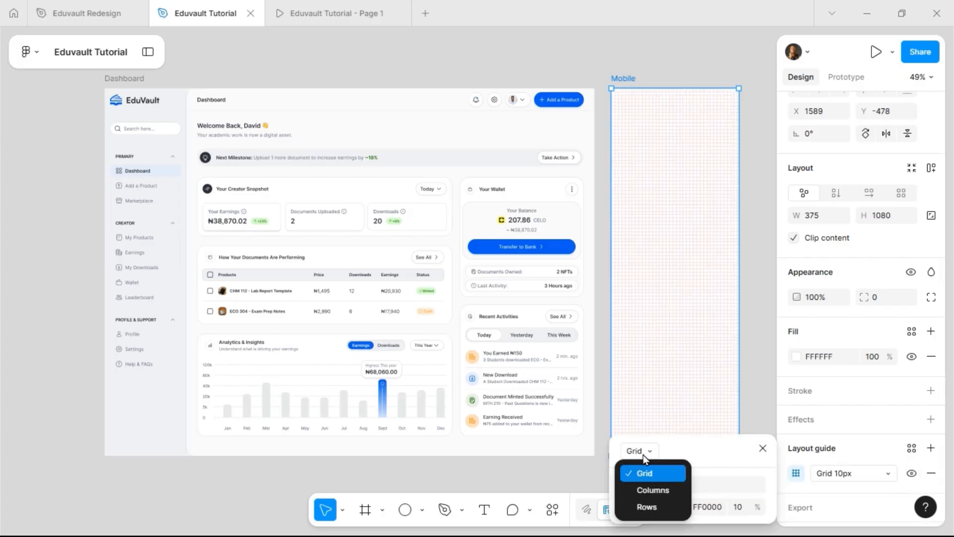
pyautogui.click(643, 491)
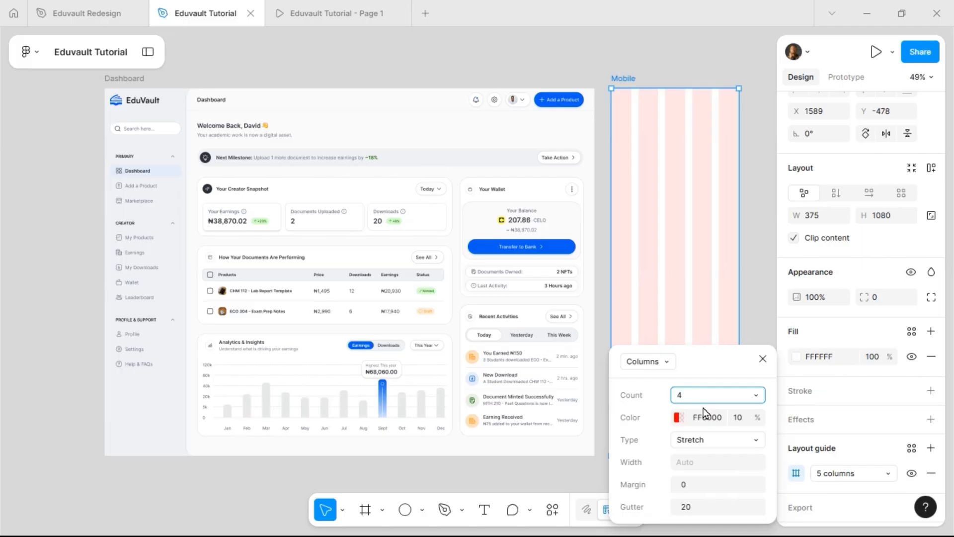
pyautogui.press('Return')
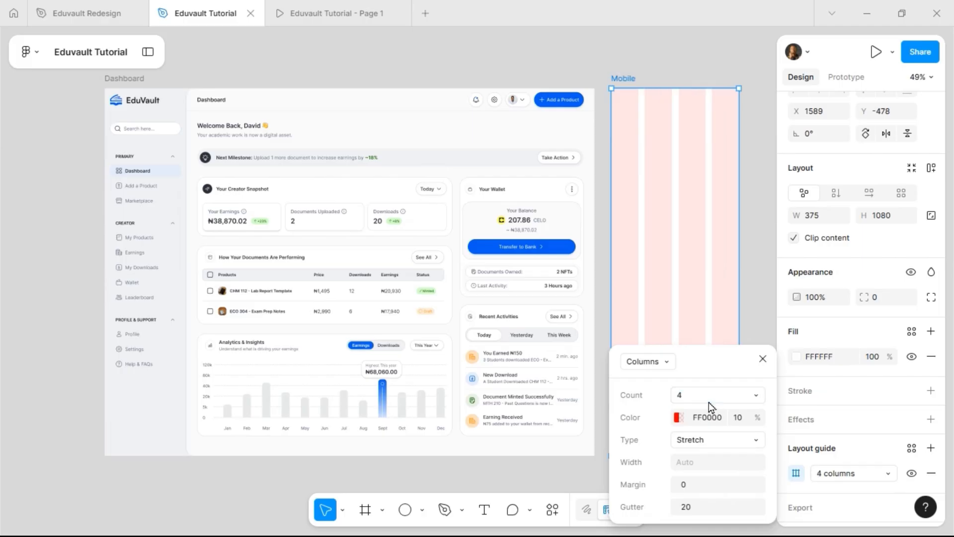
# Step: Set the column guide's margin to 16 and gutter to 12, and close its settings
pyautogui.click(710, 492)
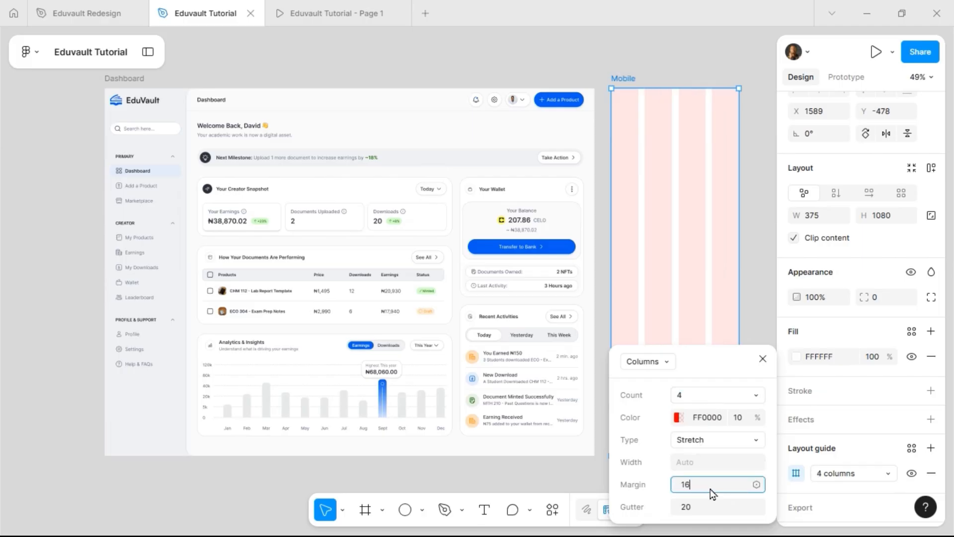
pyautogui.click(704, 510)
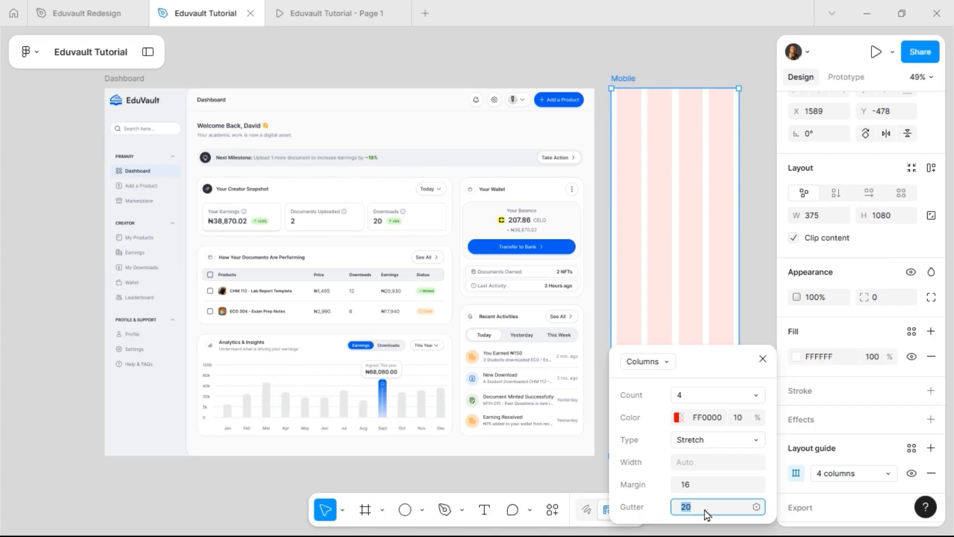
pyautogui.write('12')
pyautogui.press('Return')
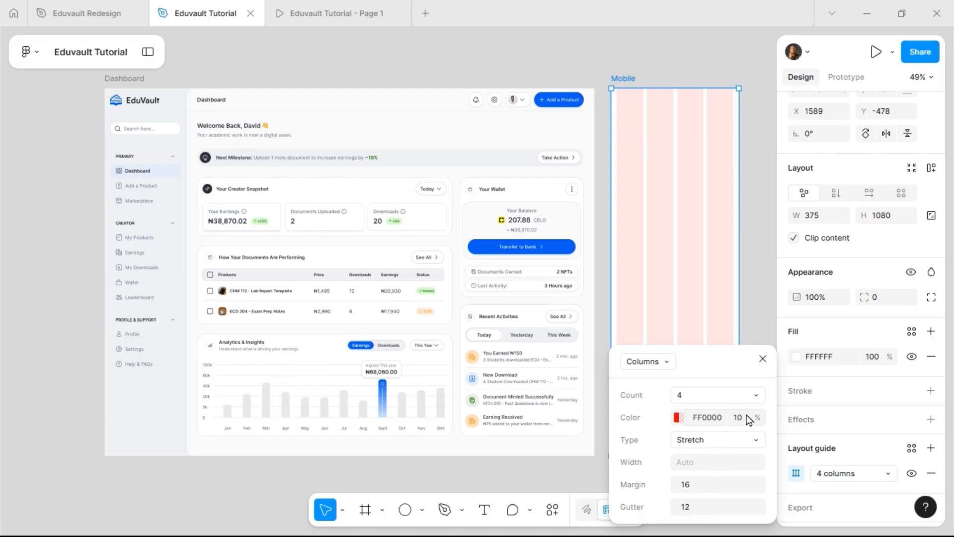
pyautogui.click(763, 359)
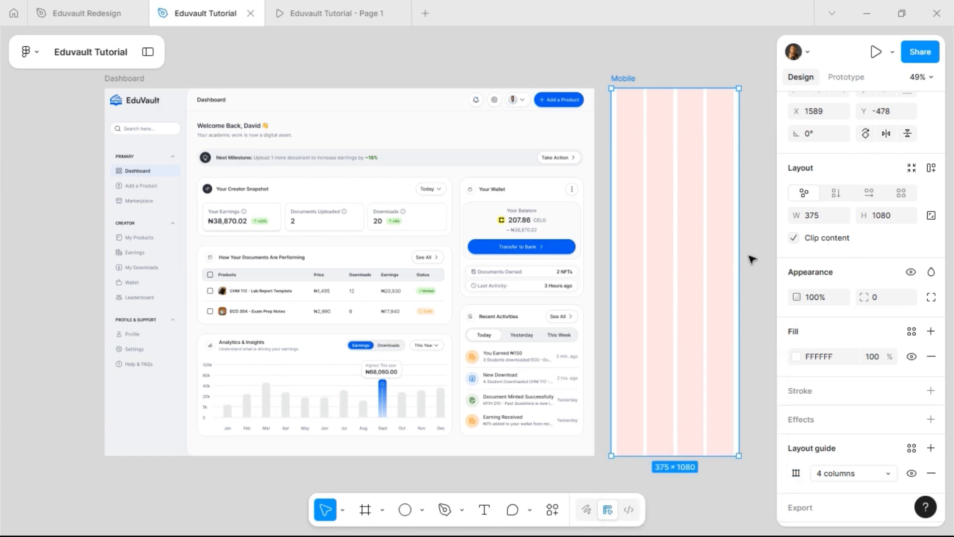
# Step: Search all asset libraries for "status" and place the iOS 18 Status Bar - iPhone component on the canvas near the Mobile frame
pyautogui.click(149, 53)
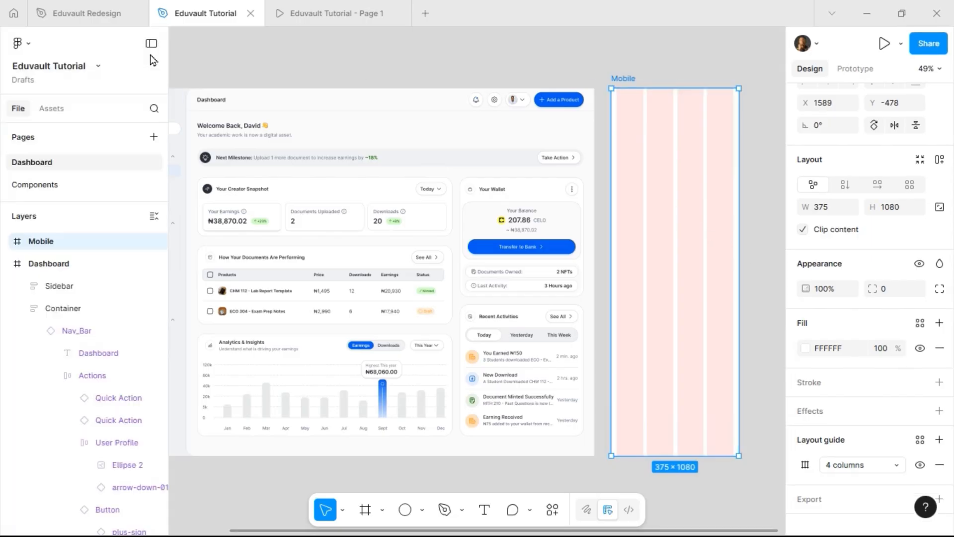
pyautogui.click(52, 108)
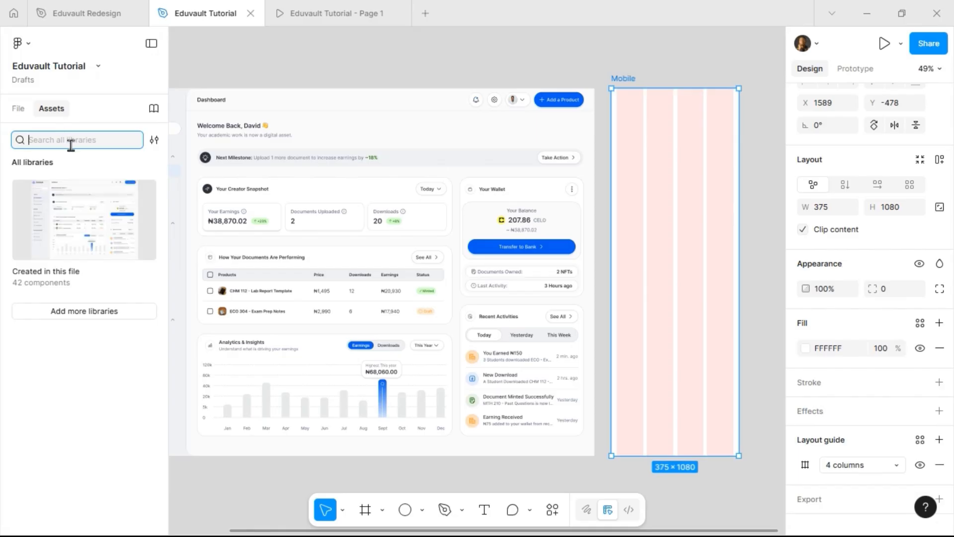
pyautogui.write('status')
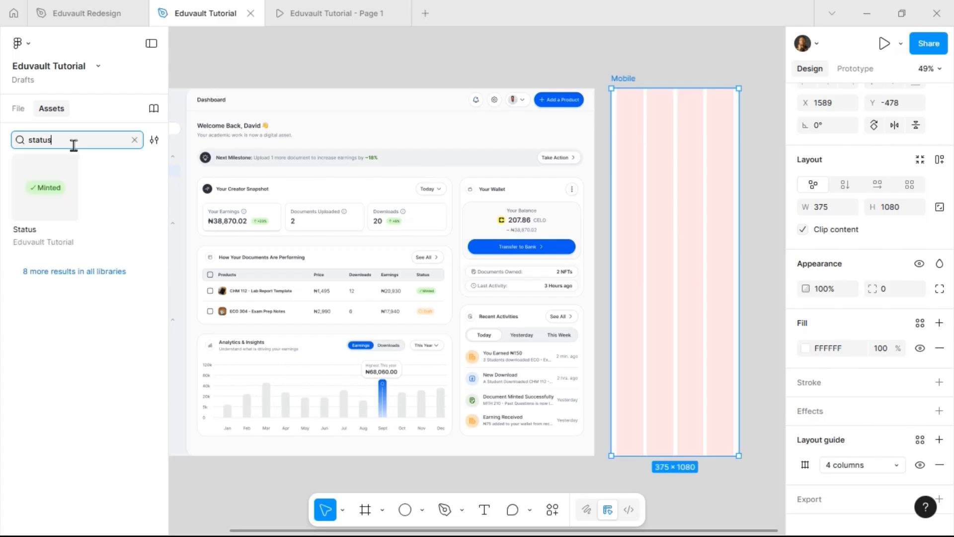
pyautogui.click(95, 273)
pyautogui.scroll(-3, 105, 228)
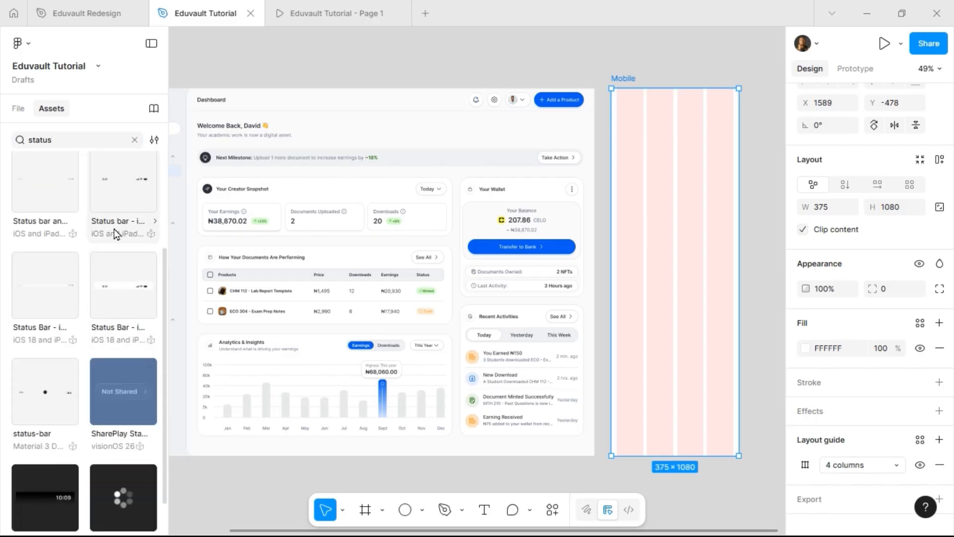
pyautogui.moveTo(124, 300); pyautogui.dragTo(775, 164)
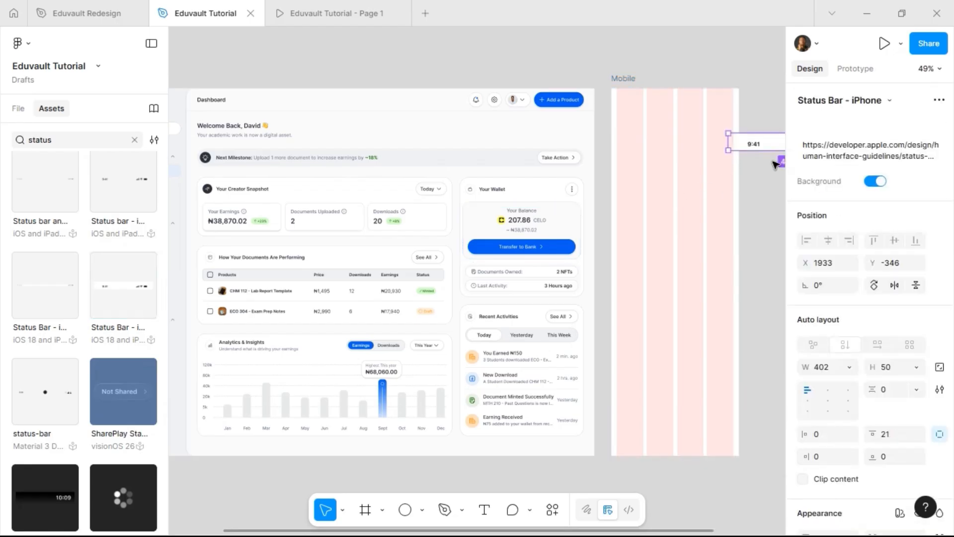
# Step: Move the status bar into the Mobile frame, centre it horizontally and align it to the frame's top edge
pyautogui.hscroll(5, 771, 165)
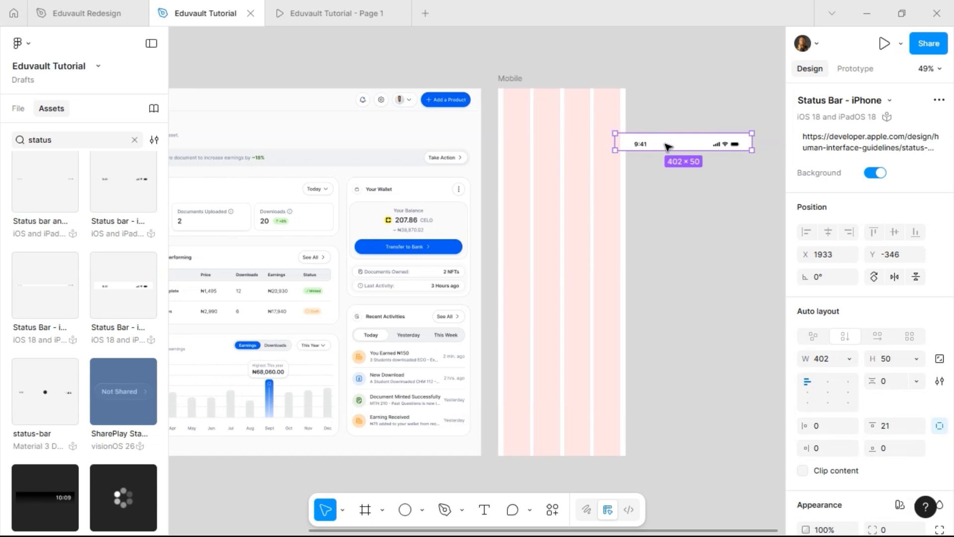
pyautogui.moveTo(669, 145); pyautogui.dragTo(574, 132)
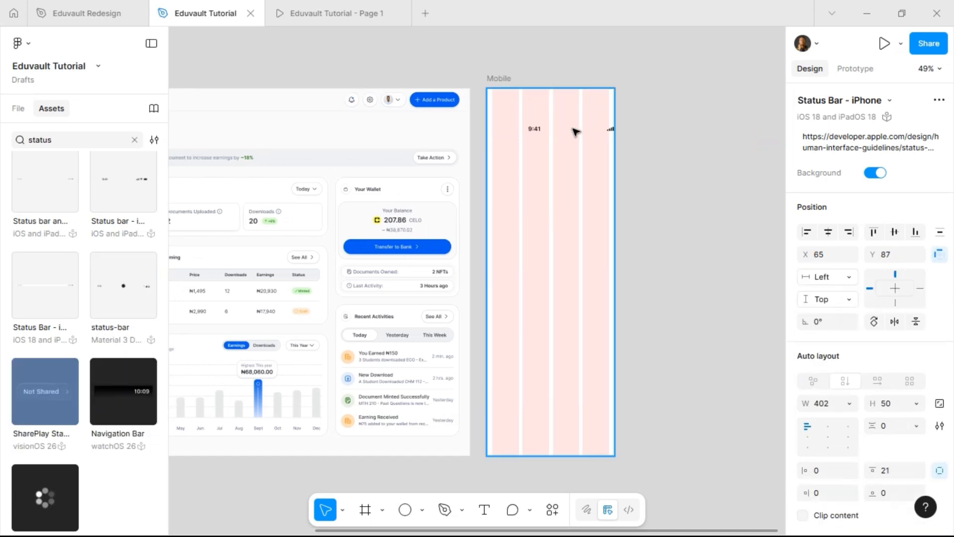
pyautogui.click(827, 233)
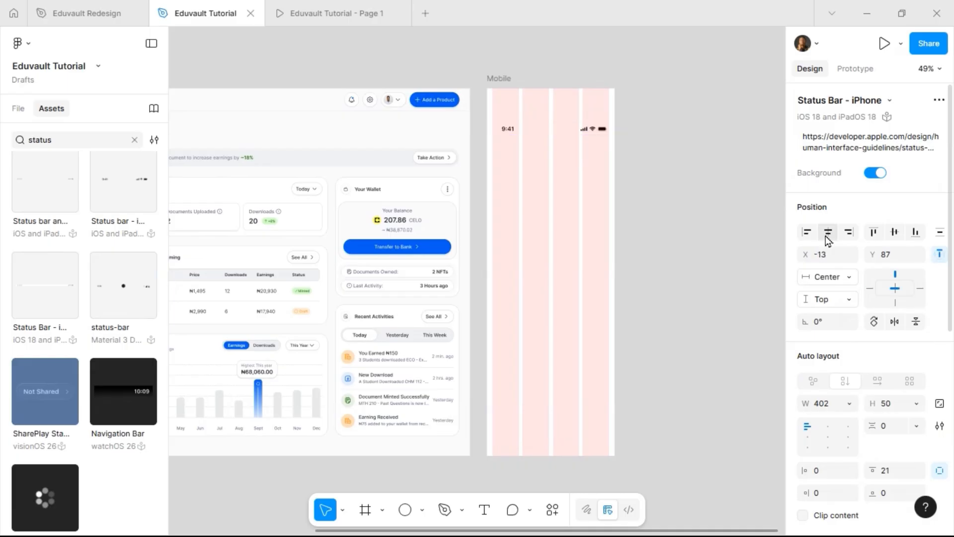
pyautogui.click(871, 232)
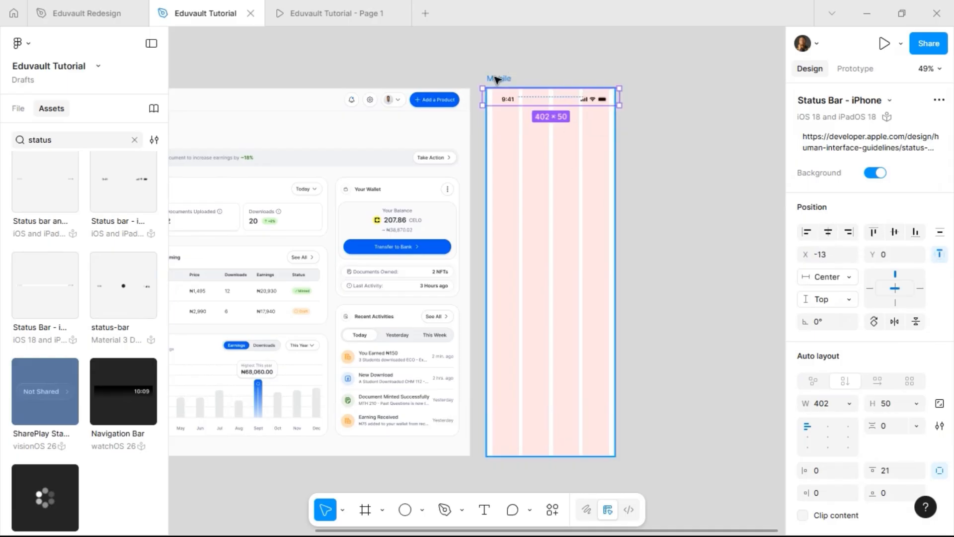
# Step: Hide the 4-column layout guide on the Mobile frame
pyautogui.click(499, 78)
pyautogui.scroll(-4, 845, 347)
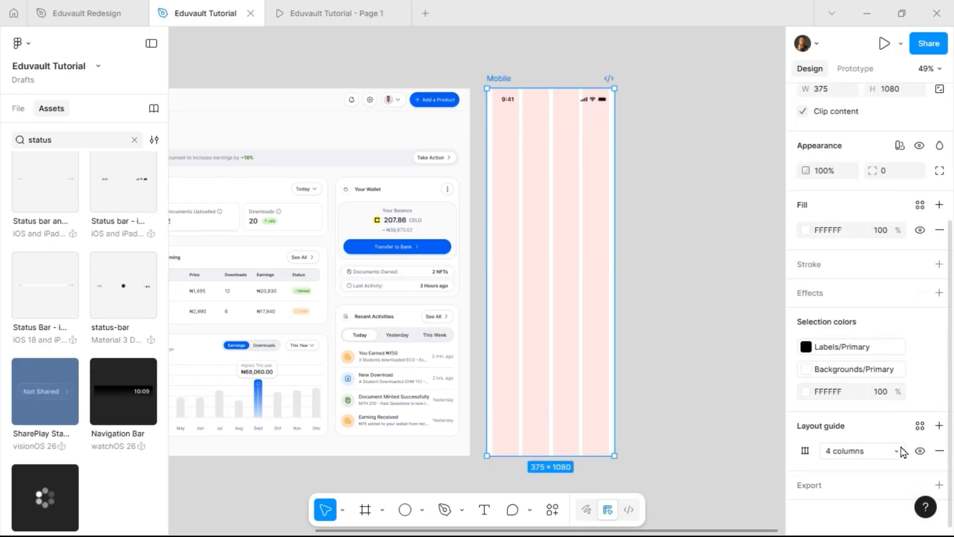
pyautogui.click(920, 451)
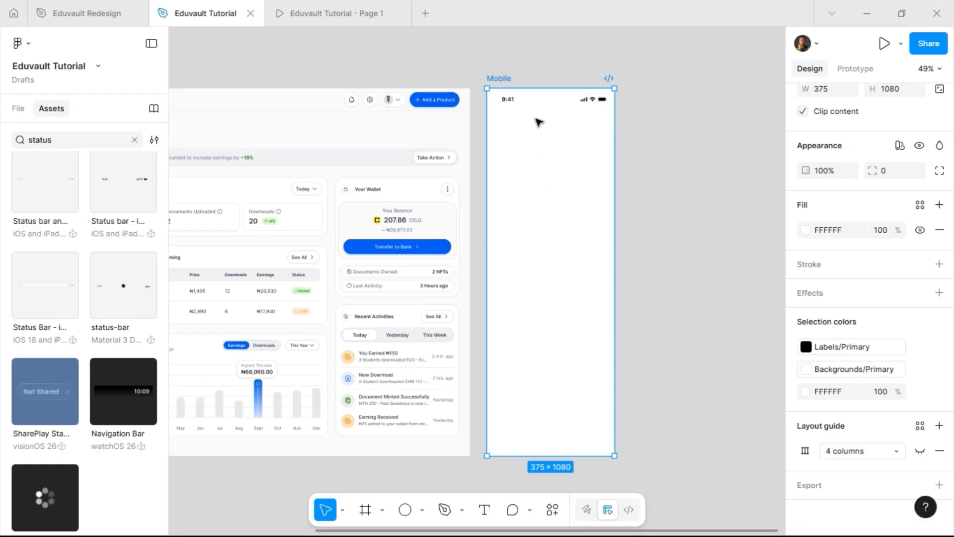
# Step: Set the status bar's width to 375 to match the Mobile frame, and centre it horizontally again
pyautogui.scroll(5, 552, 99)
pyautogui.click(487, 102)
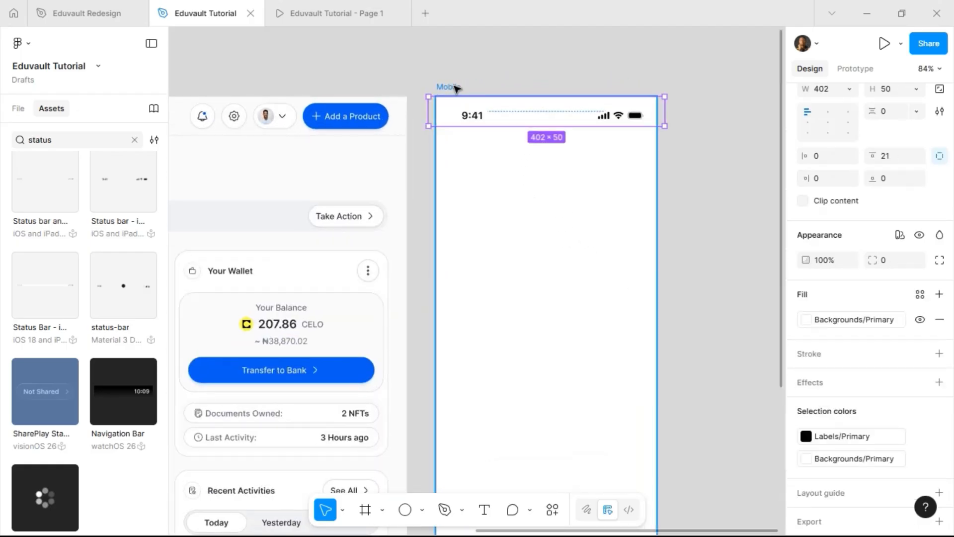
pyautogui.click(455, 87)
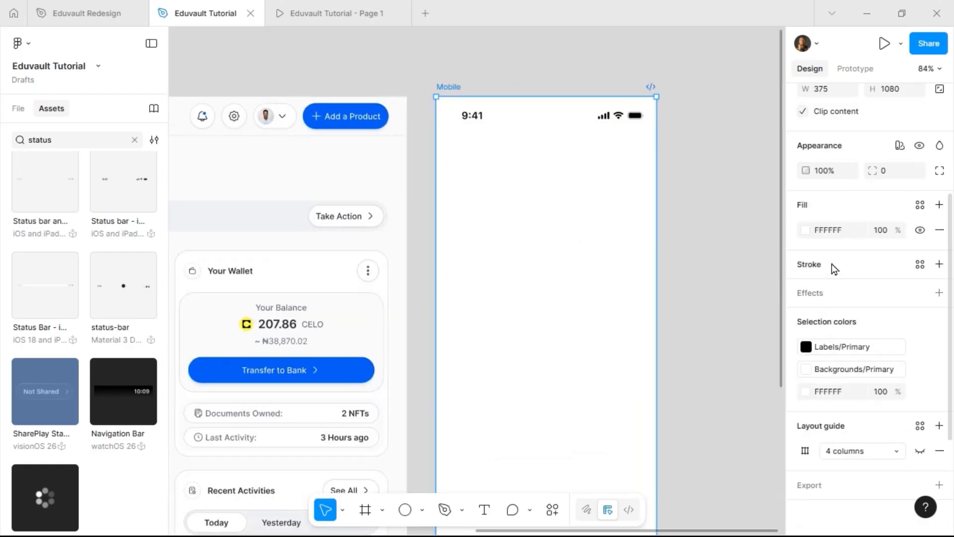
pyautogui.scroll(3, 832, 267)
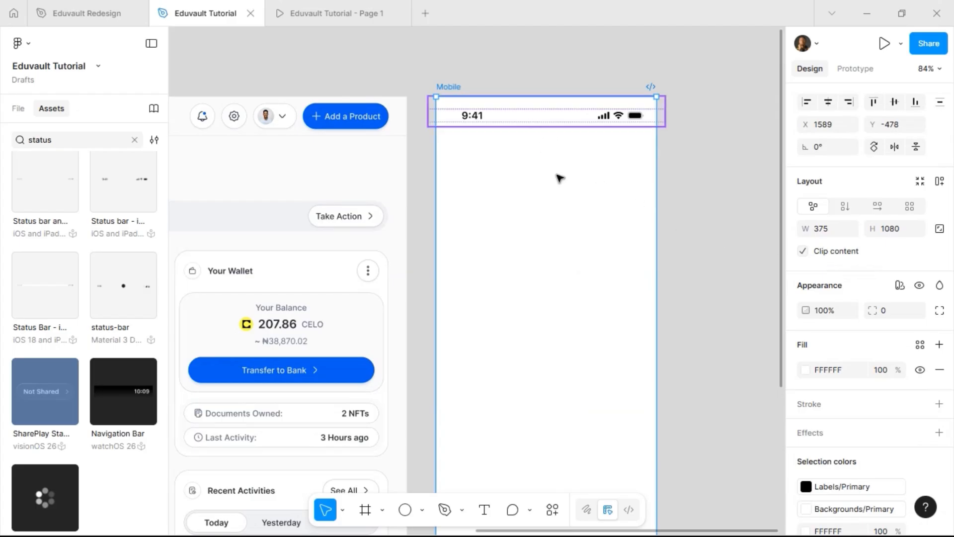
pyautogui.press('Return')
pyautogui.click(840, 281)
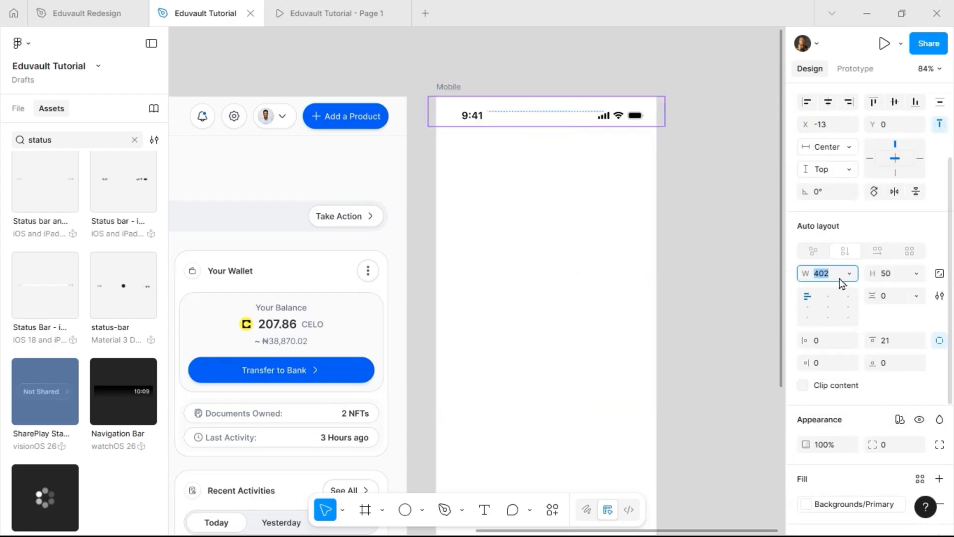
pyautogui.write('375')
pyautogui.press('Return')
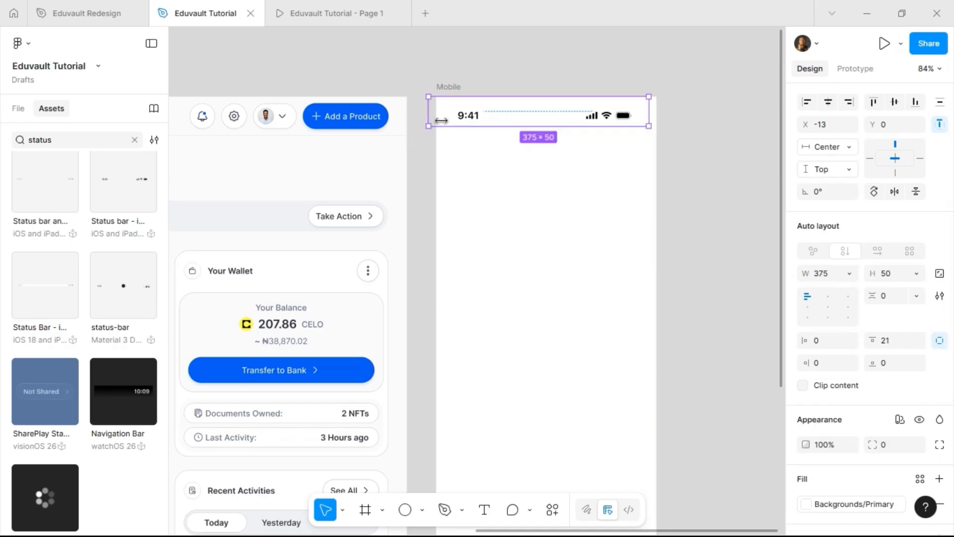
pyautogui.click(828, 101)
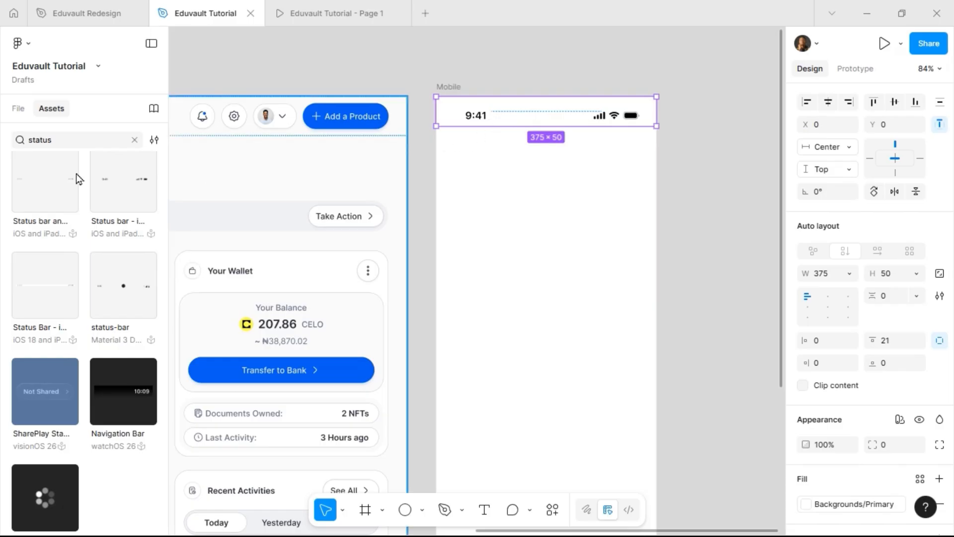
# Step: Copy the EduVault Logo from the Dashboard sidebar into the Mobile frame below the status bar, at X 24, Y 62
pyautogui.click(20, 115)
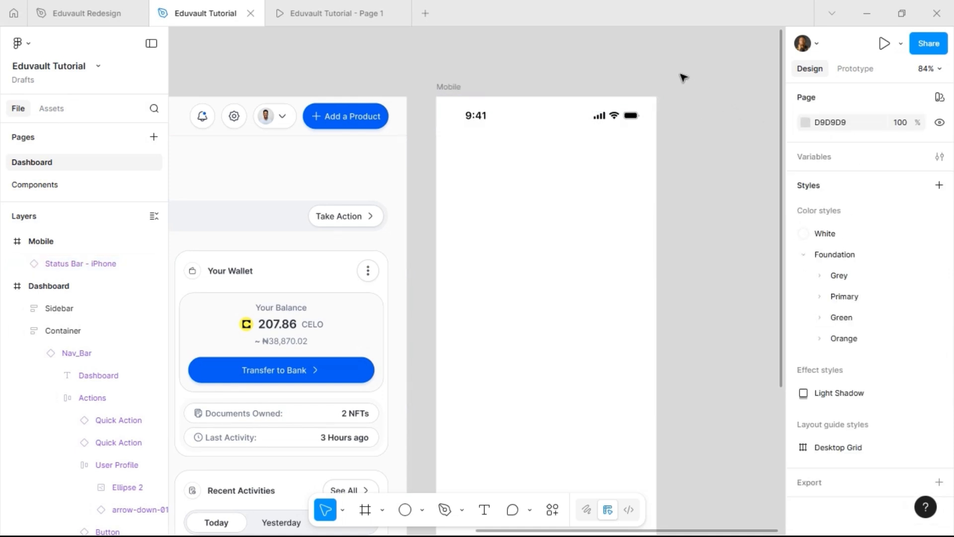
pyautogui.hscroll(-10, 683, 77)
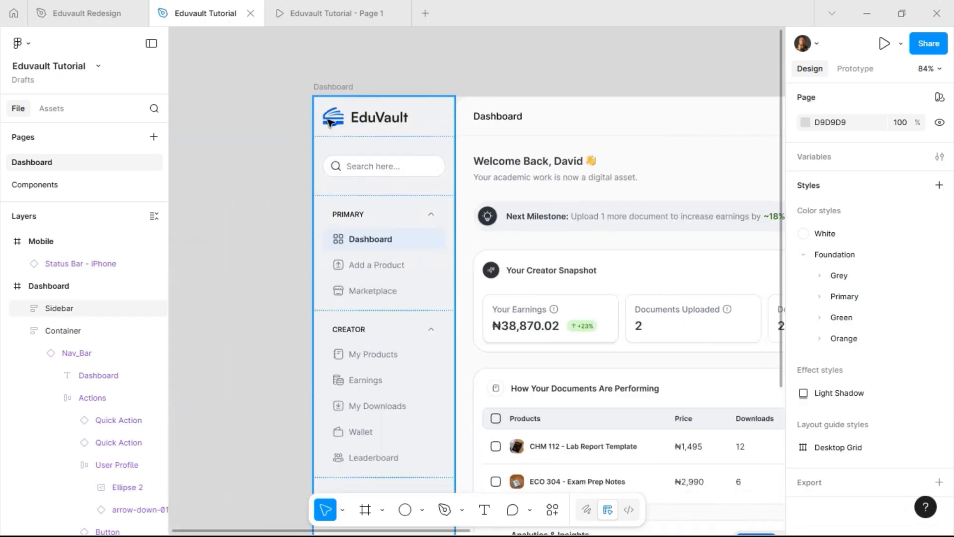
pyautogui.click(329, 122)
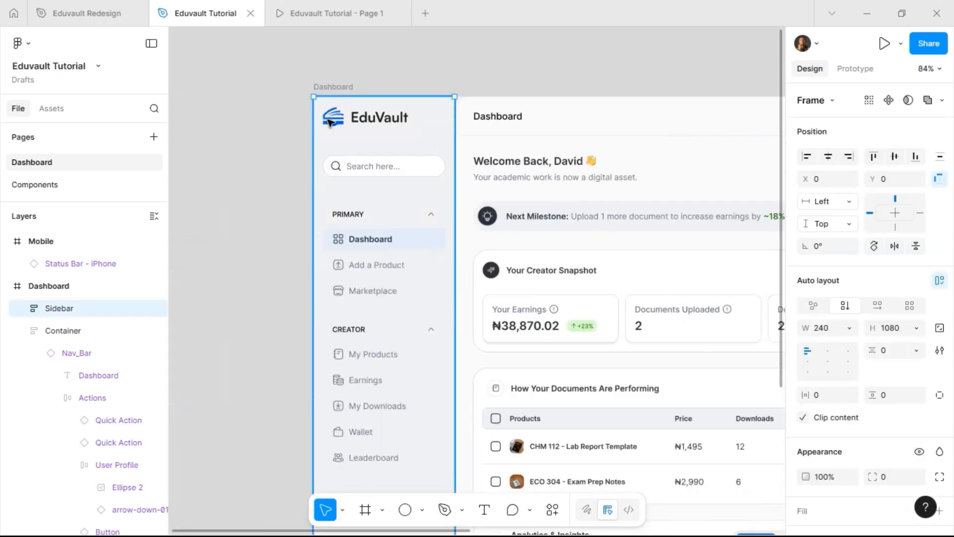
pyautogui.click(329, 123)
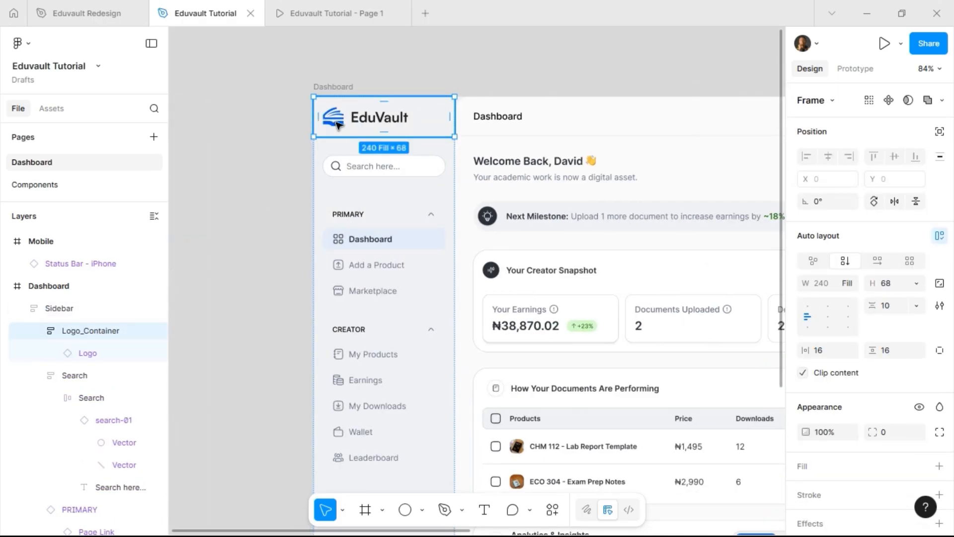
pyautogui.click(337, 123)
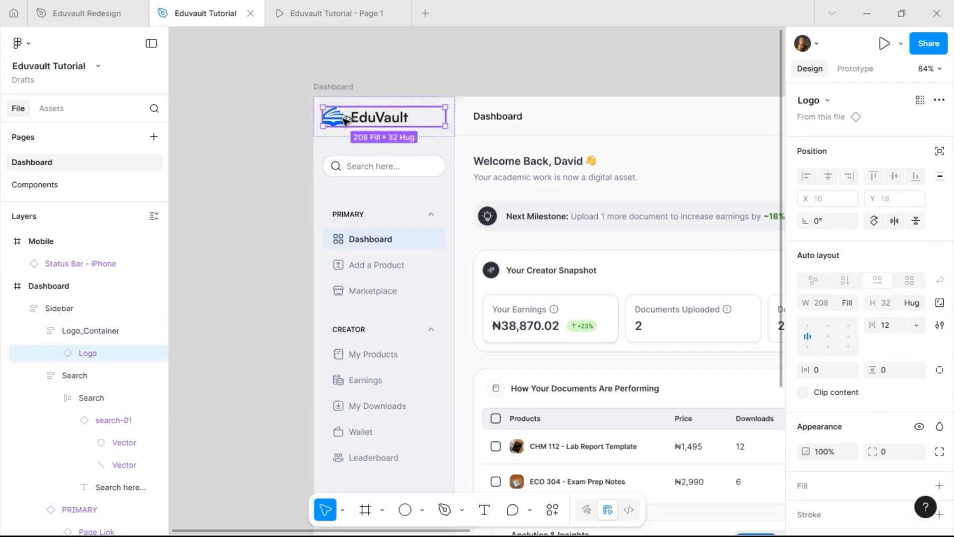
pyautogui.moveTo(664, 123); pyautogui.dragTo(348, 145)
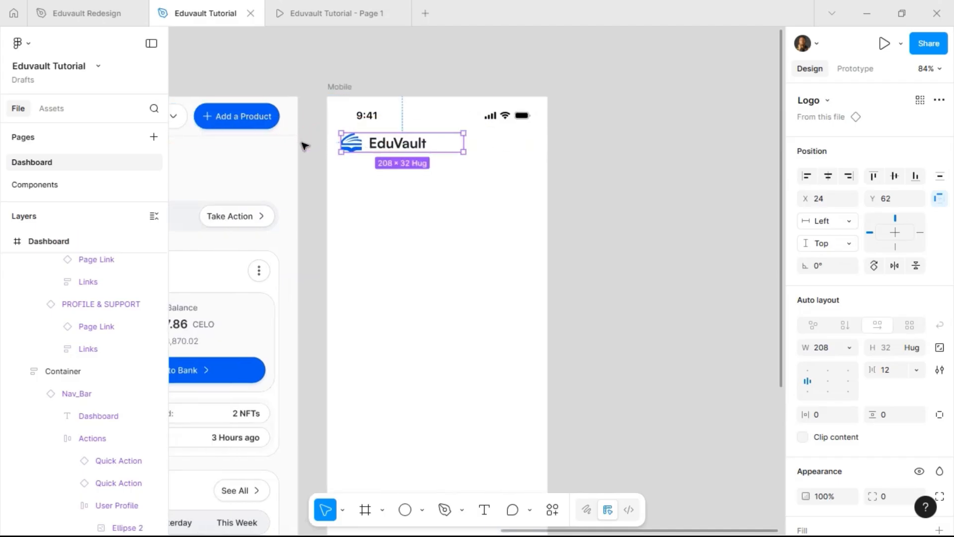
pyautogui.doubleClick(361, 147)
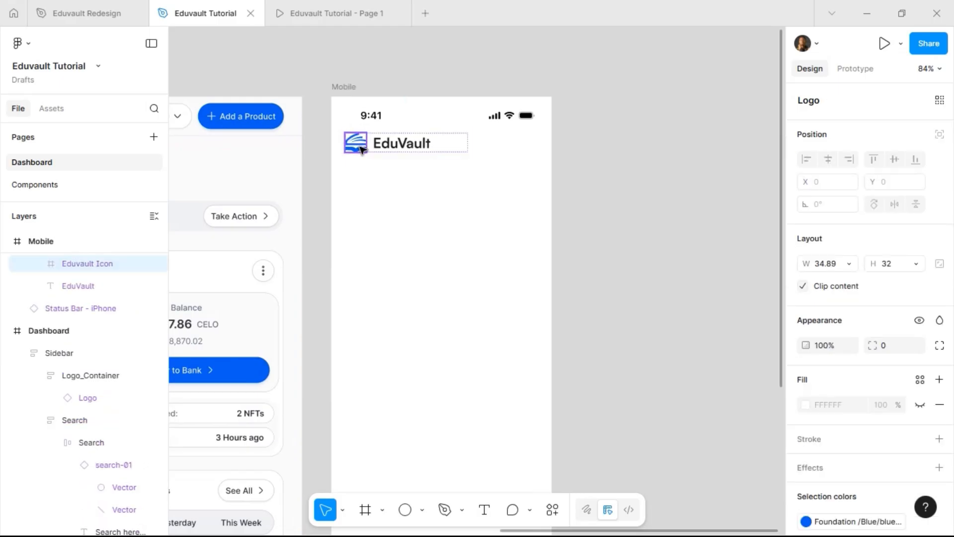
pyautogui.press('Escape')
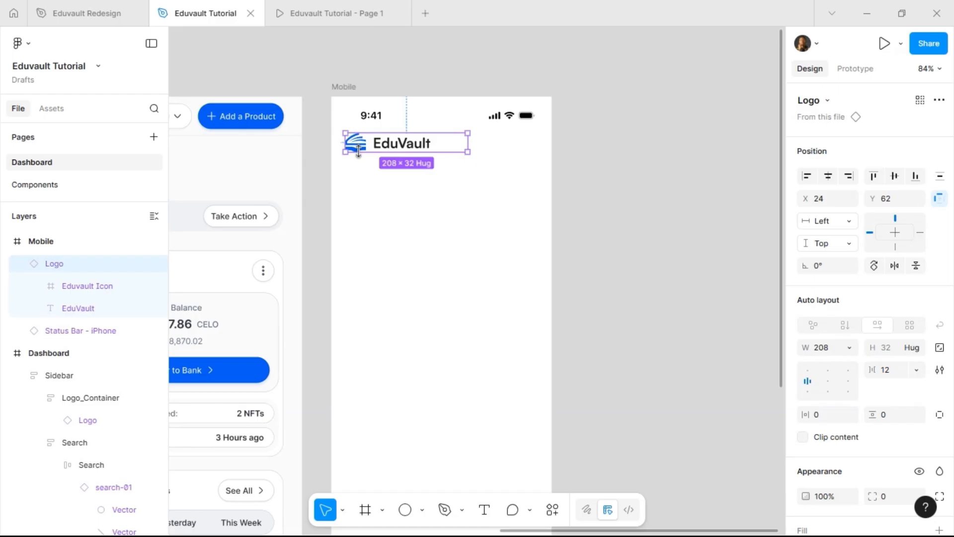
# Step: Replace the Logo copy in the Mobile frame with the Eduvault Icon alone and scale the icon to a height of 28
pyautogui.hotkey('ctrl', 'shift', 'r')
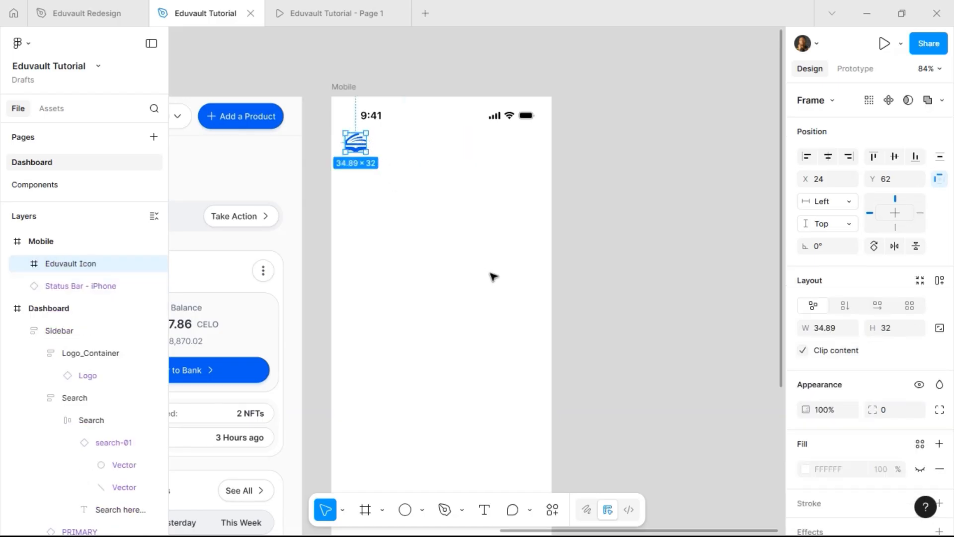
pyautogui.press('k')
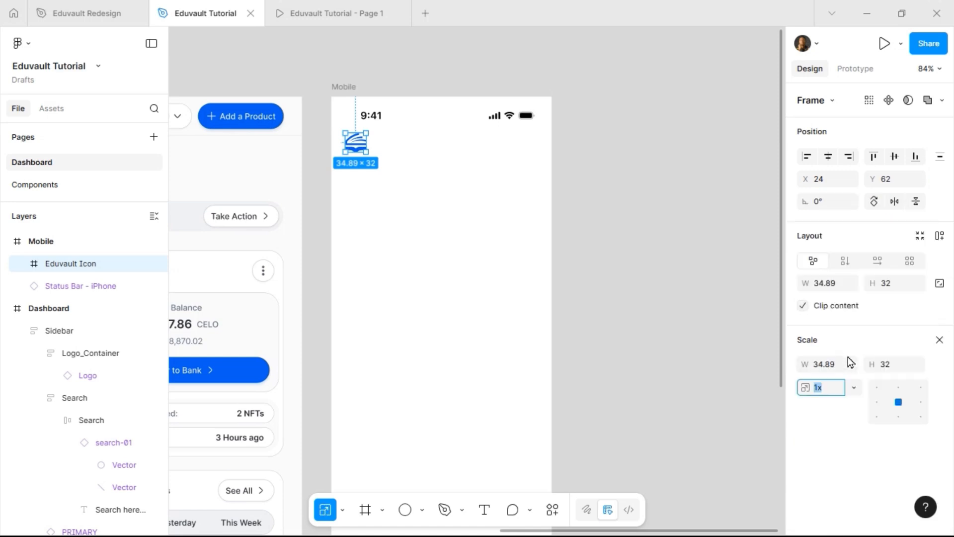
pyautogui.click(887, 367)
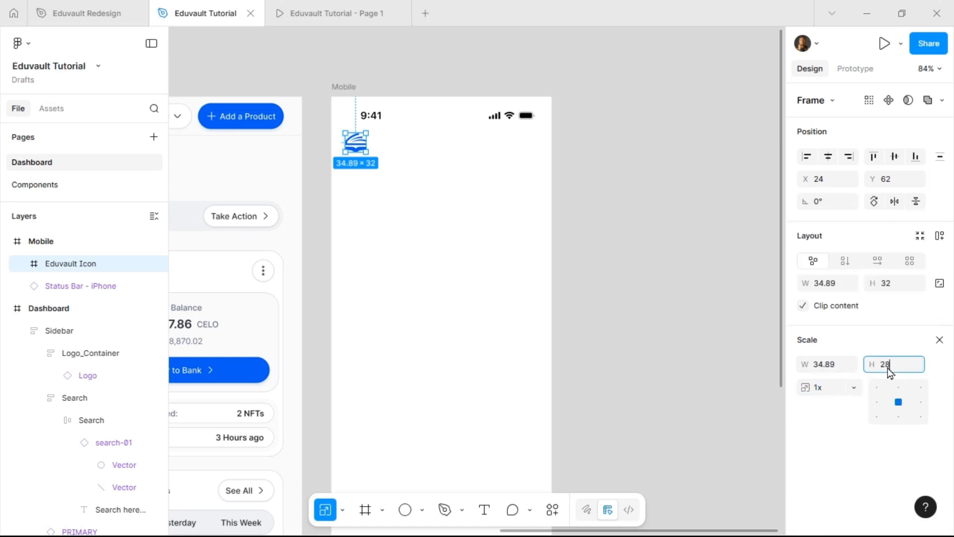
pyautogui.press('Return')
# Step: Nudge the Eduvault Icon down to Y 66 so it sits 16 below the status bar
pyautogui.scroll(3, 363, 139)
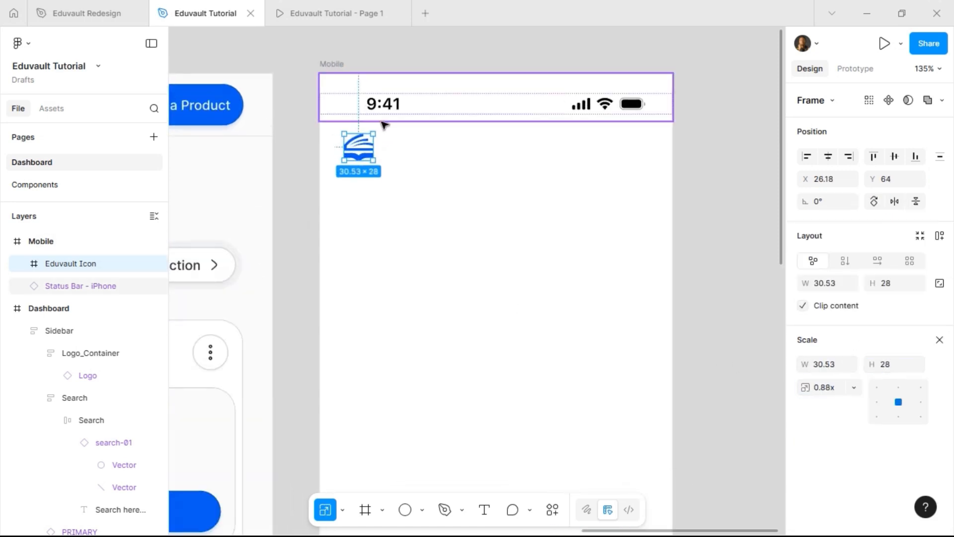
pyautogui.press('alt')
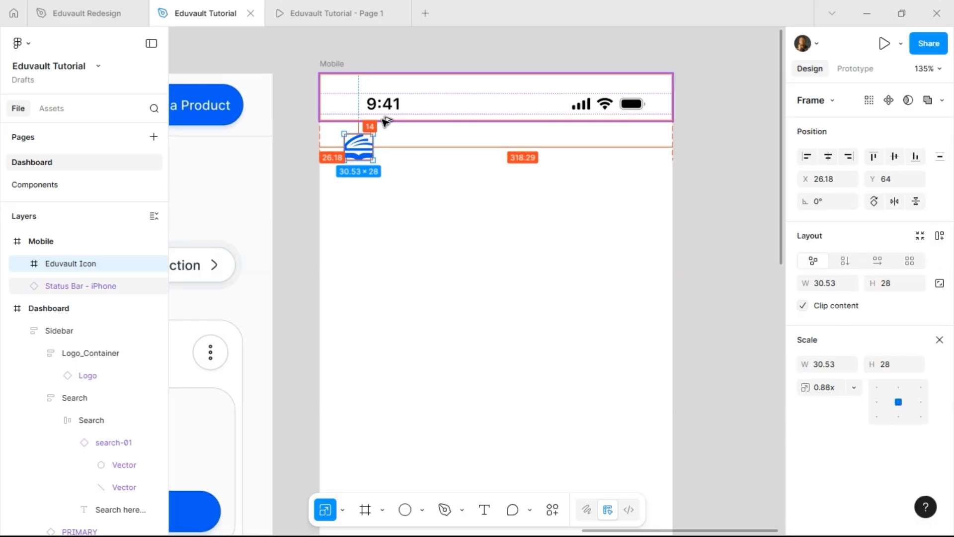
pyautogui.press('Down')
pyautogui.press('Down')
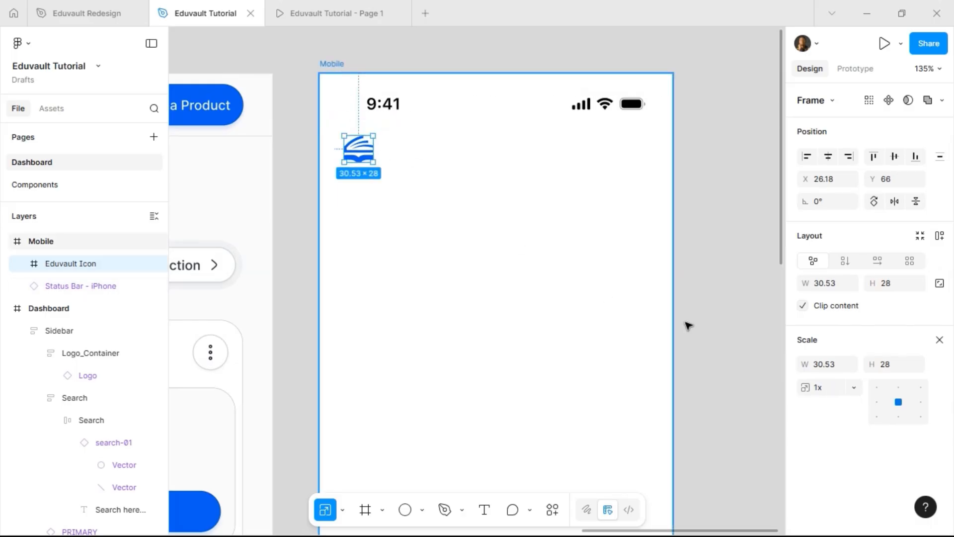
# Step: Show the 4-column layout guide on the Mobile frame again
pyautogui.press('Escape')
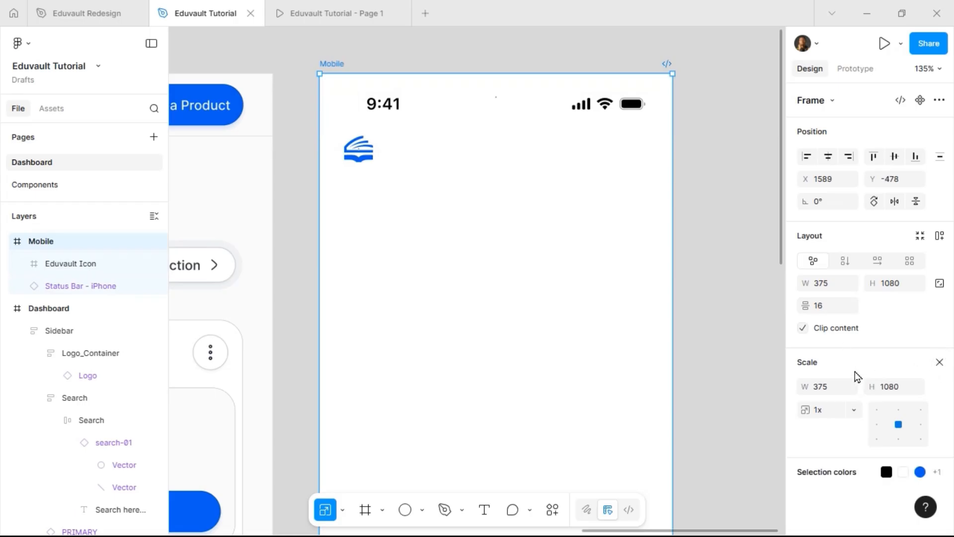
pyautogui.press('v')
pyautogui.scroll(-2, 888, 453)
pyautogui.scroll(-1, 888, 454)
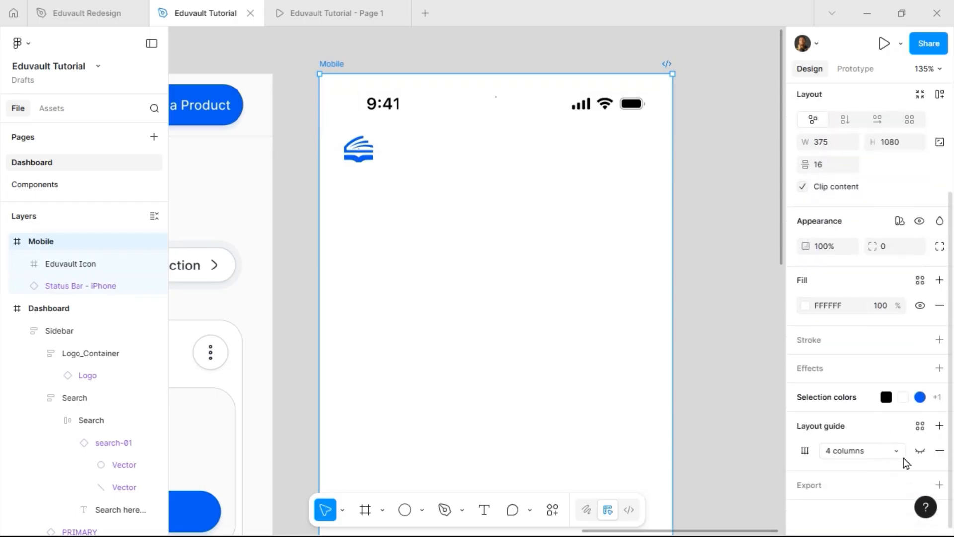
pyautogui.click(917, 453)
# Step: Shift the Eduvault Icon left to line up with the left edge of the first guide column
pyautogui.click(358, 150)
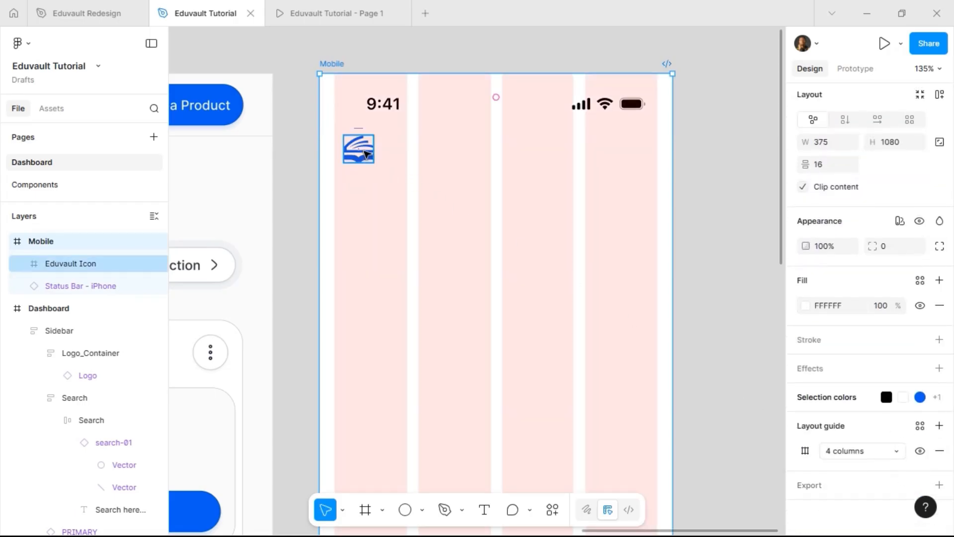
pyautogui.press('alt')
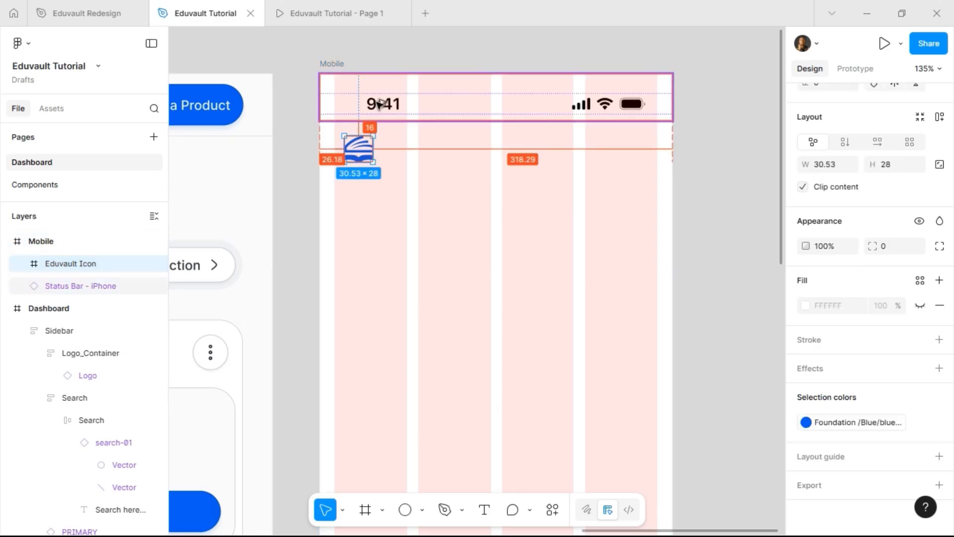
pyautogui.hotkey('shift', 'Left')
pyautogui.press('alt')
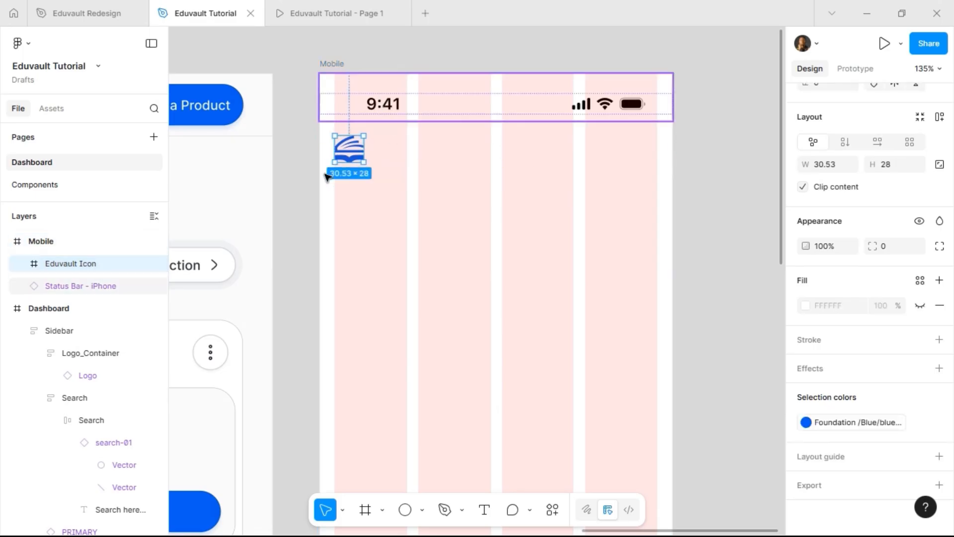
# Step: Copy the notification Quick Action from the Dashboard's navigation bar into the Mobile frame, at about X 275, Y 91
pyautogui.hscroll(-6, 368, 233)
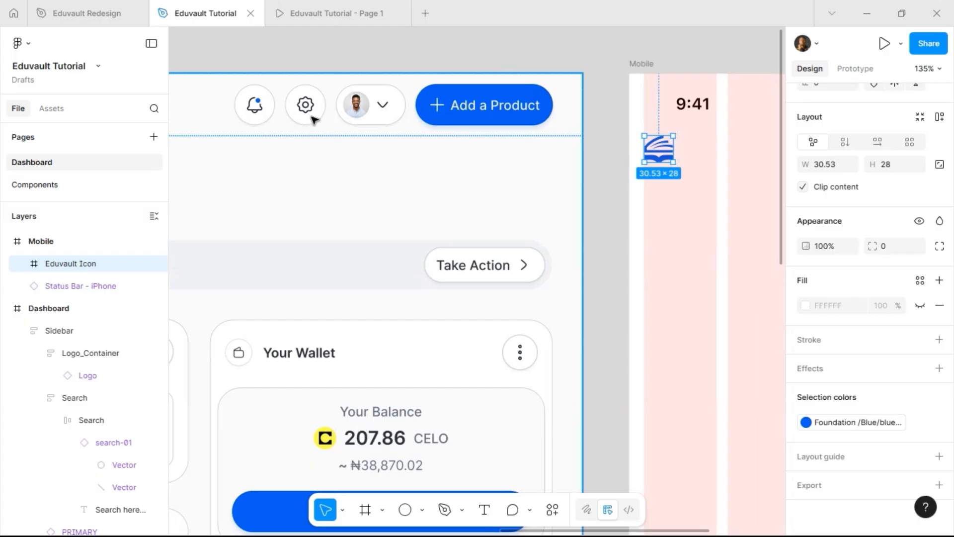
pyautogui.click(267, 108)
pyautogui.doubleClick(267, 108)
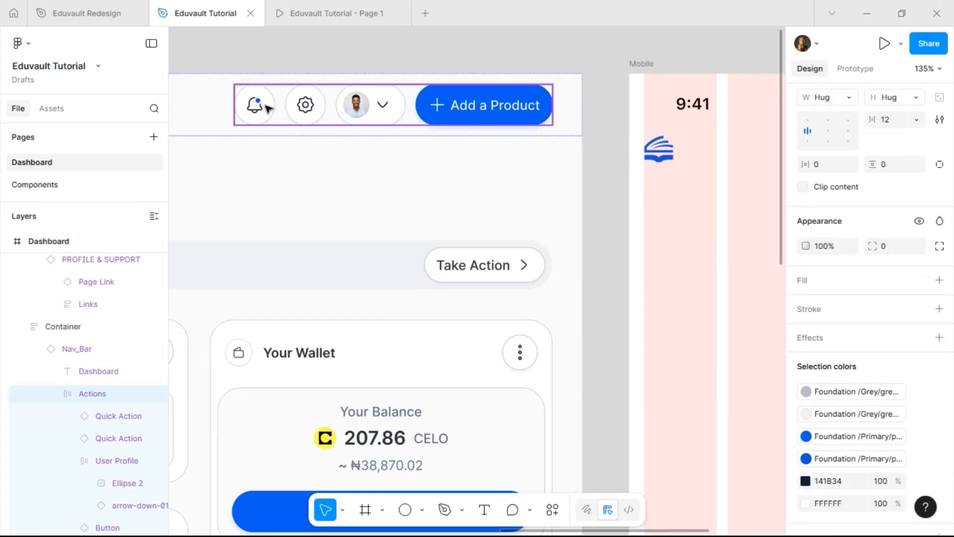
pyautogui.doubleClick(267, 107)
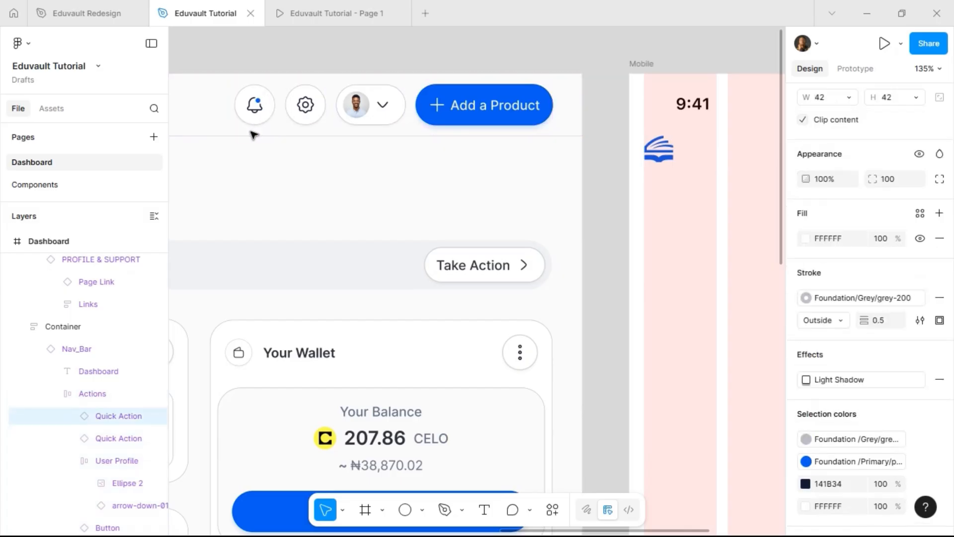
pyautogui.moveTo(257, 101); pyautogui.dragTo(306, 178)
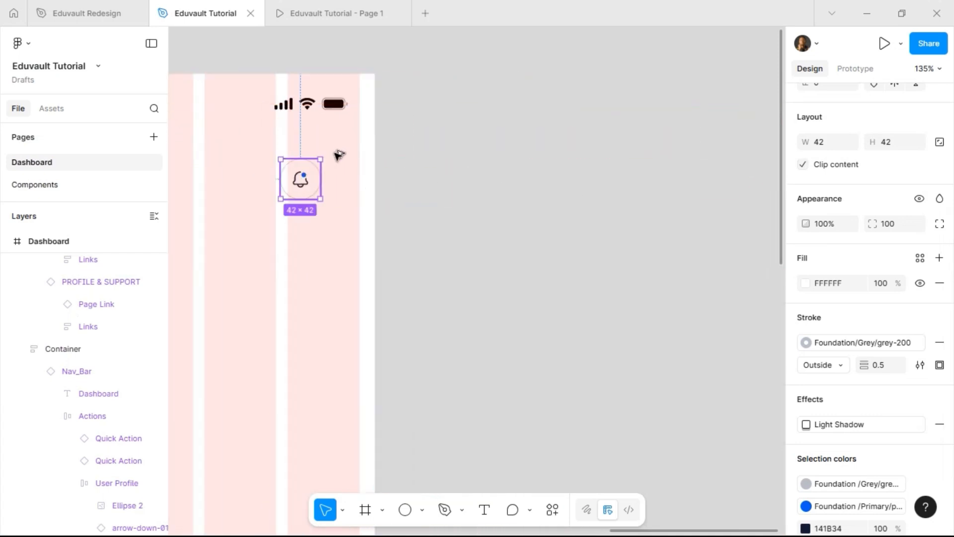
# Step: Try scaling the notification Quick Action in the Mobile frame to a height of 32
pyautogui.hscroll(-5, 336, 179)
pyautogui.press('k')
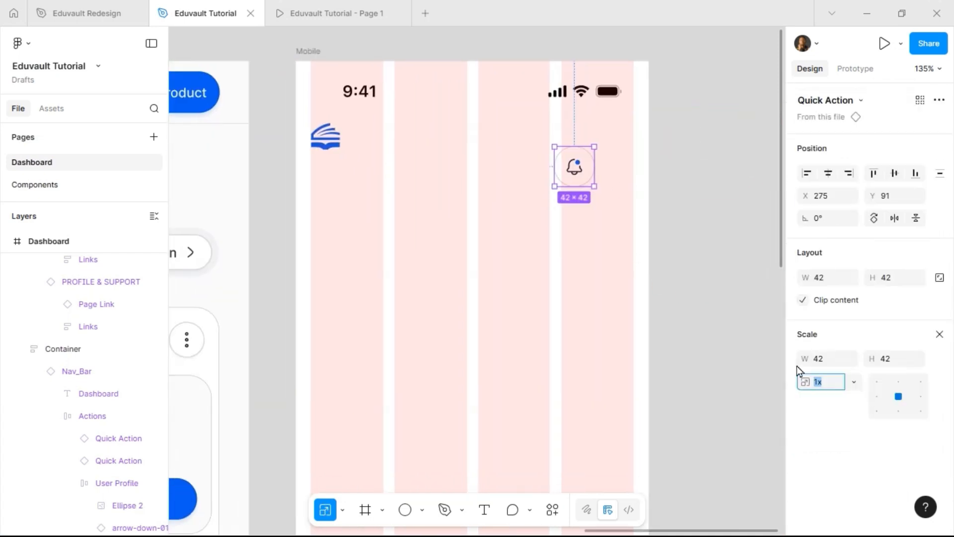
pyautogui.click(901, 365)
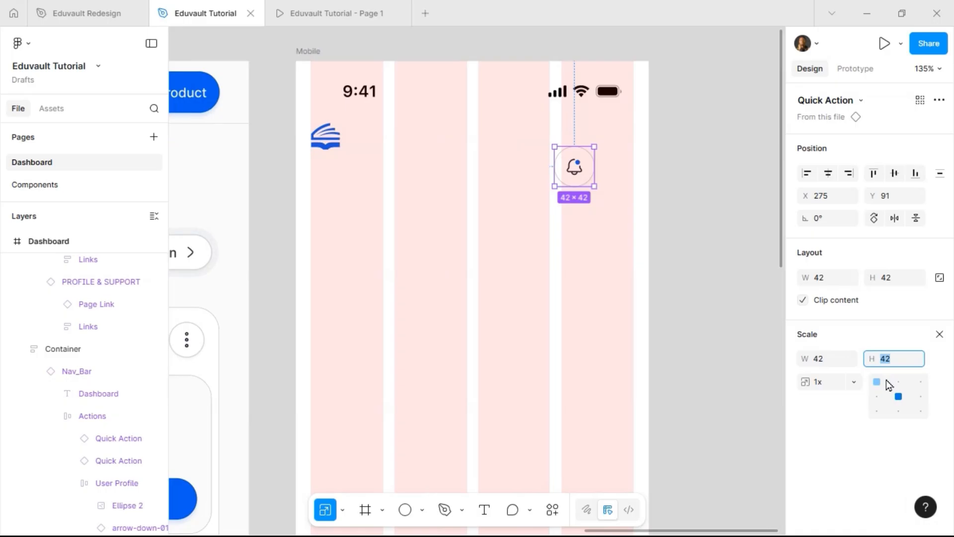
pyautogui.write('32')
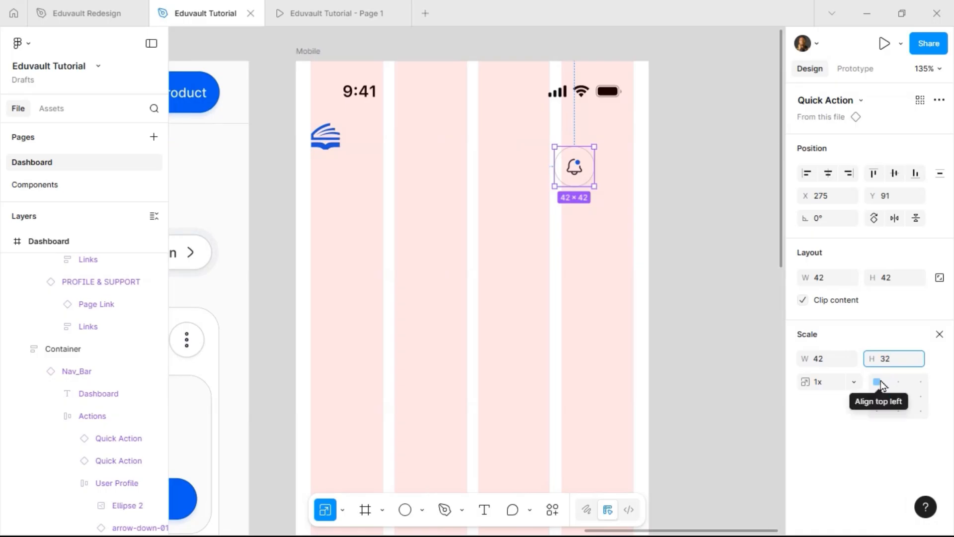
pyautogui.press('Return')
pyautogui.click(575, 166)
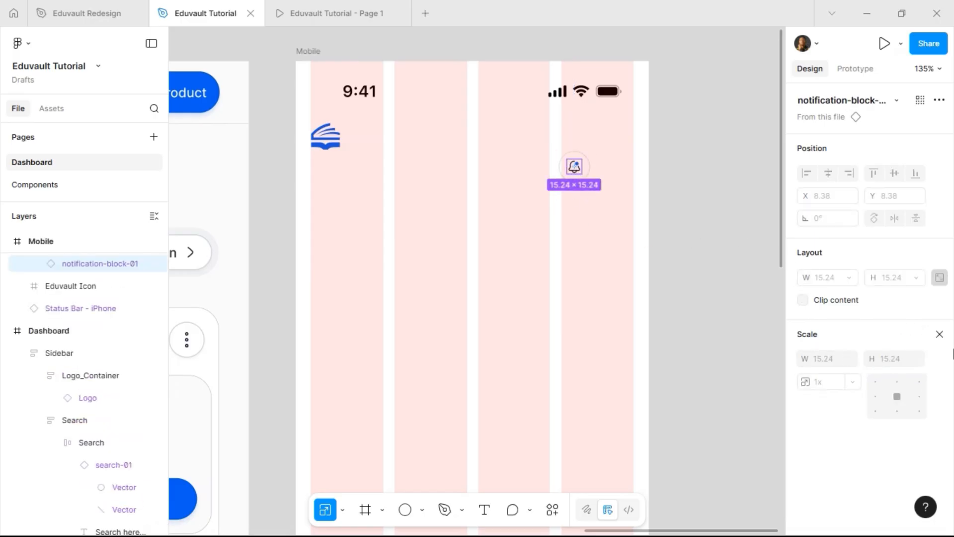
pyautogui.press('v')
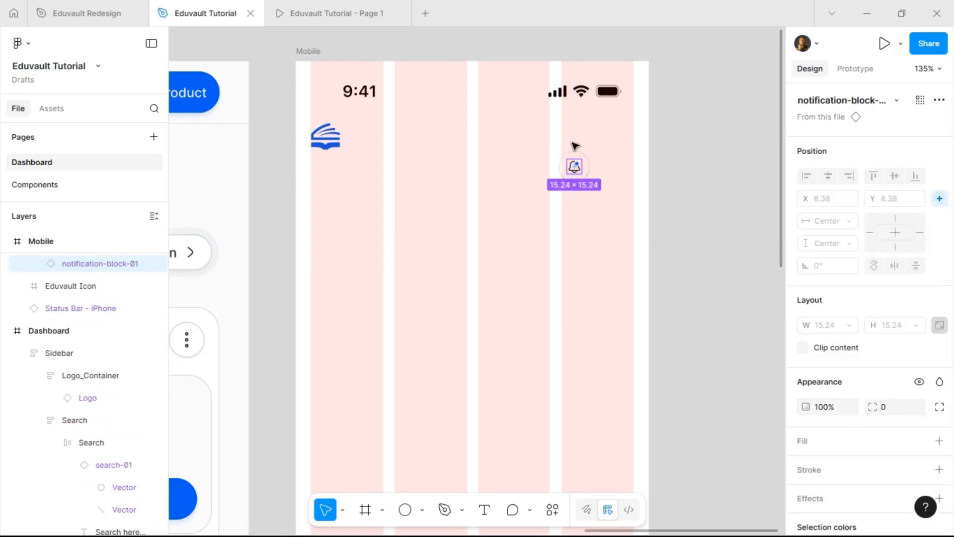
pyautogui.click(574, 153)
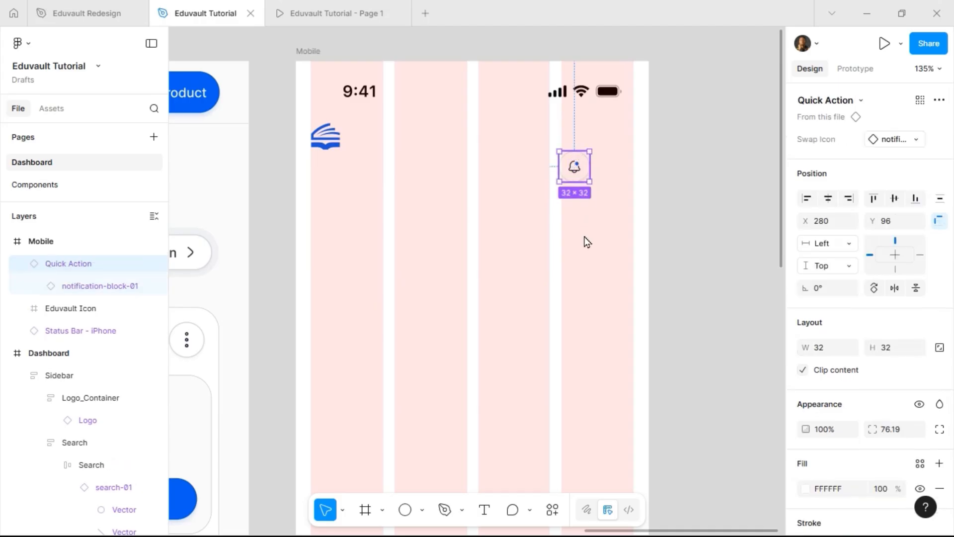
# Step: Undo the scaling of the notification Quick Action in the Mobile frame
pyautogui.rightClick(570, 234)
pyautogui.click(565, 174)
pyautogui.doubleClick(574, 166)
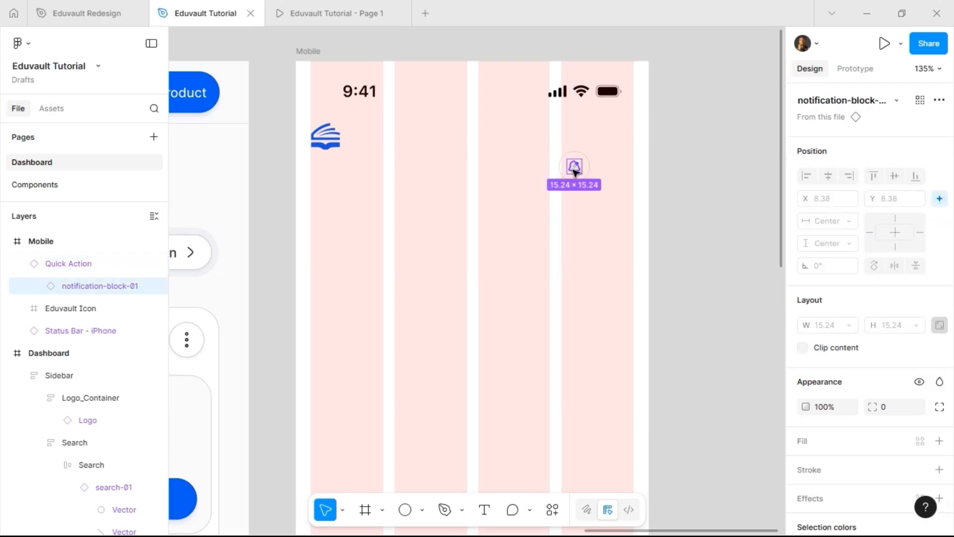
pyautogui.press('Escape')
pyautogui.hotkey('ctrl', 'z')
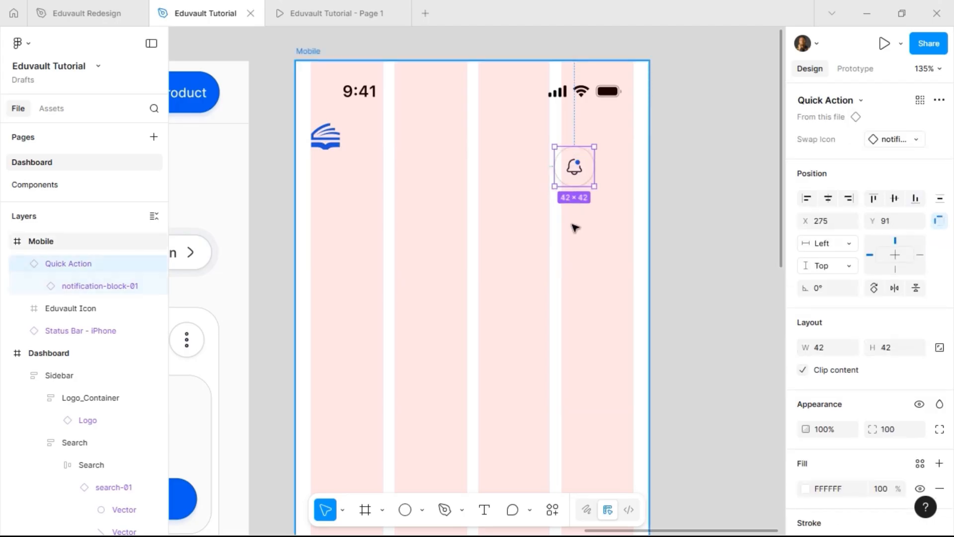
# Step: Go to the main Quick Action component, add a second variant, and move the component set clear of the Status component
pyautogui.rightClick(576, 164)
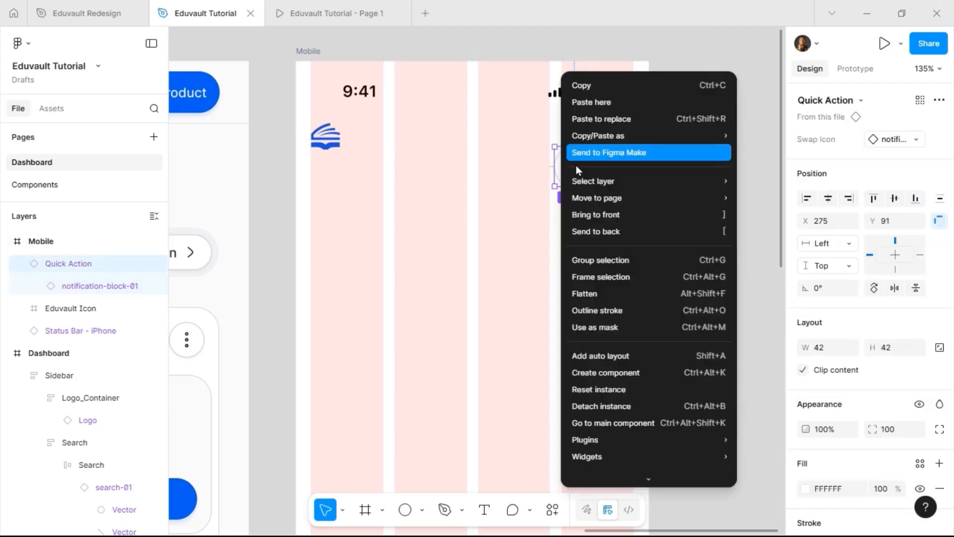
pyautogui.click(625, 423)
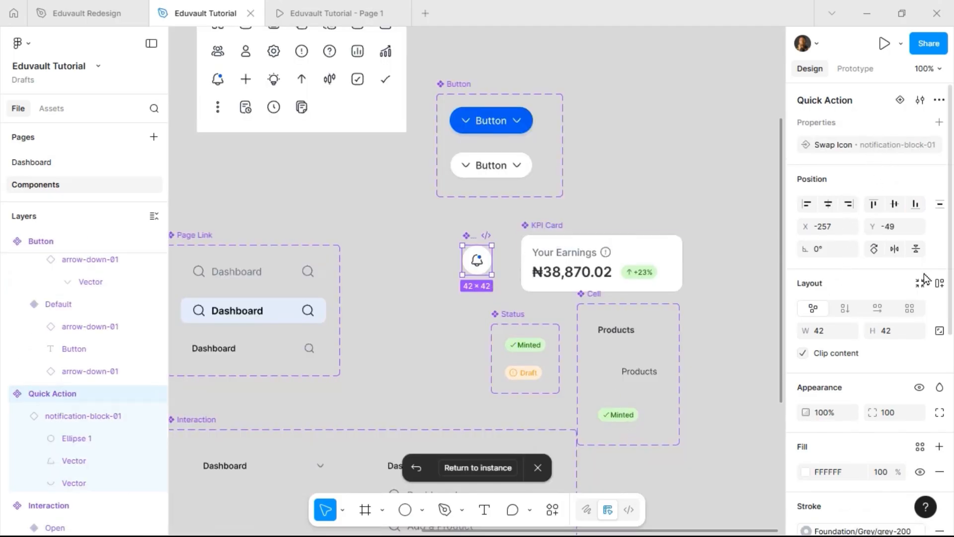
pyautogui.click(900, 100)
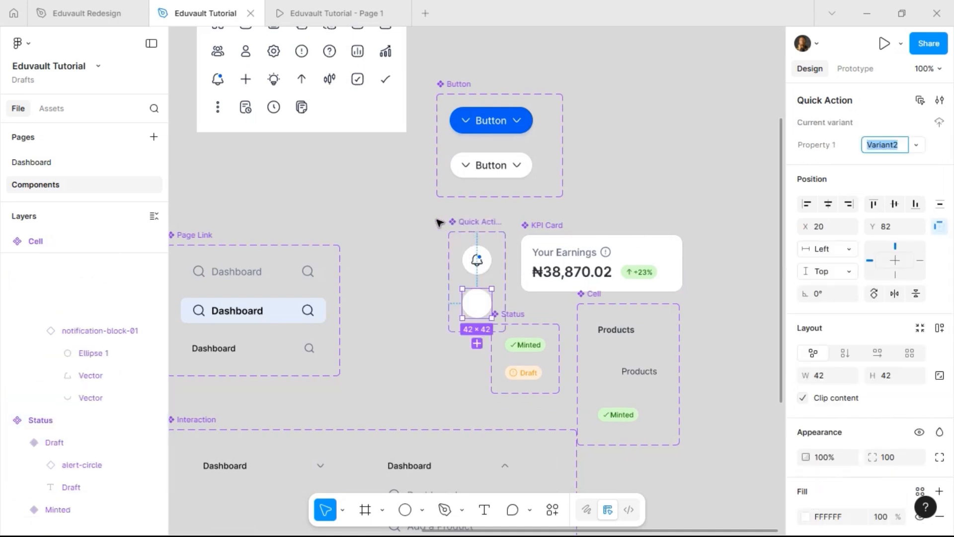
pyautogui.moveTo(471, 224); pyautogui.dragTo(434, 219)
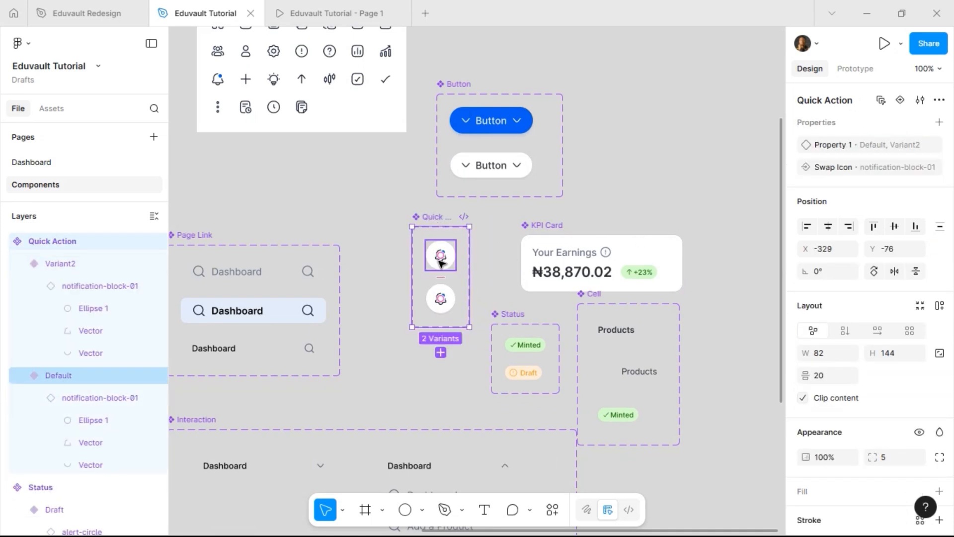
# Step: Rename the Quick Action variant property as State, the original variant as Desktop and the new variant as Mobile
pyautogui.click(439, 260)
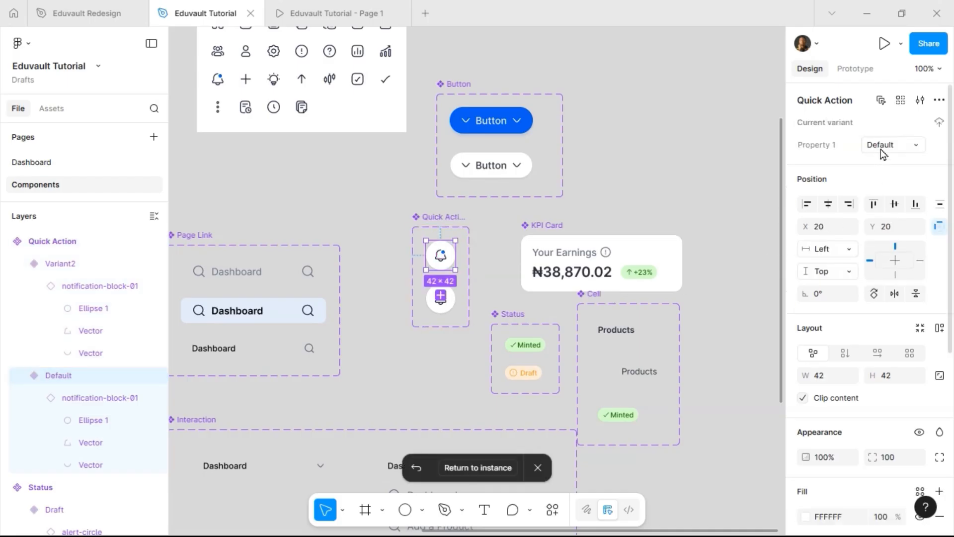
pyautogui.click(880, 149)
pyautogui.write('Desktop')
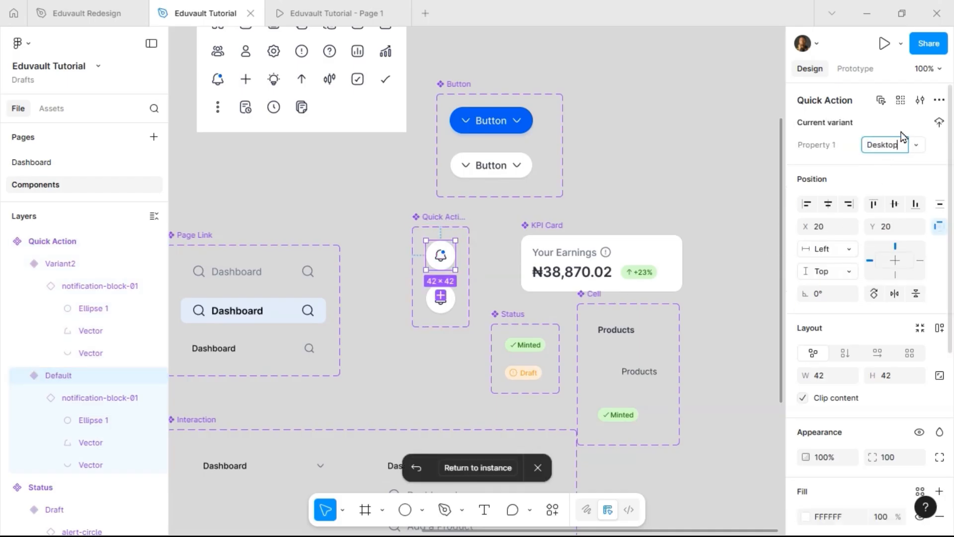
pyautogui.press('Return')
pyautogui.doubleClick(821, 144)
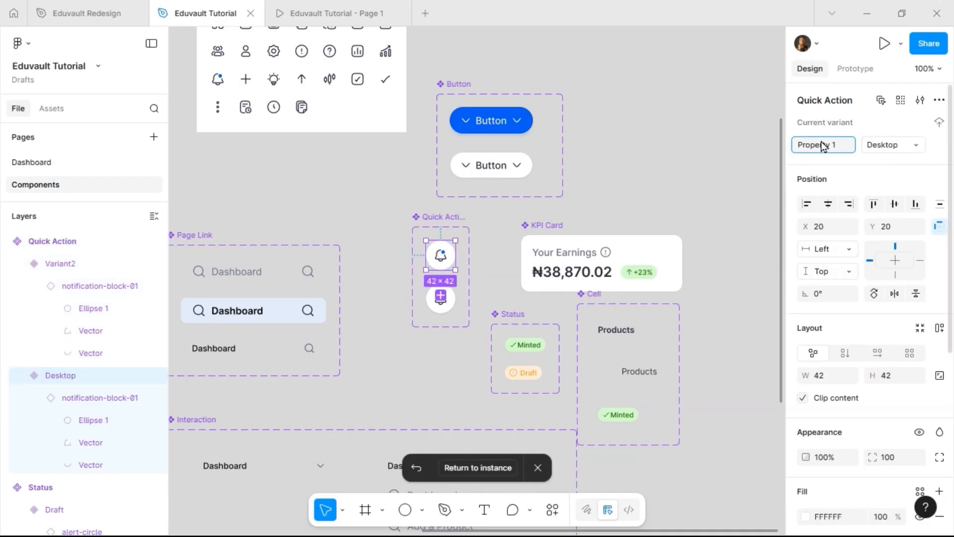
pyautogui.write('State')
pyautogui.press('Return')
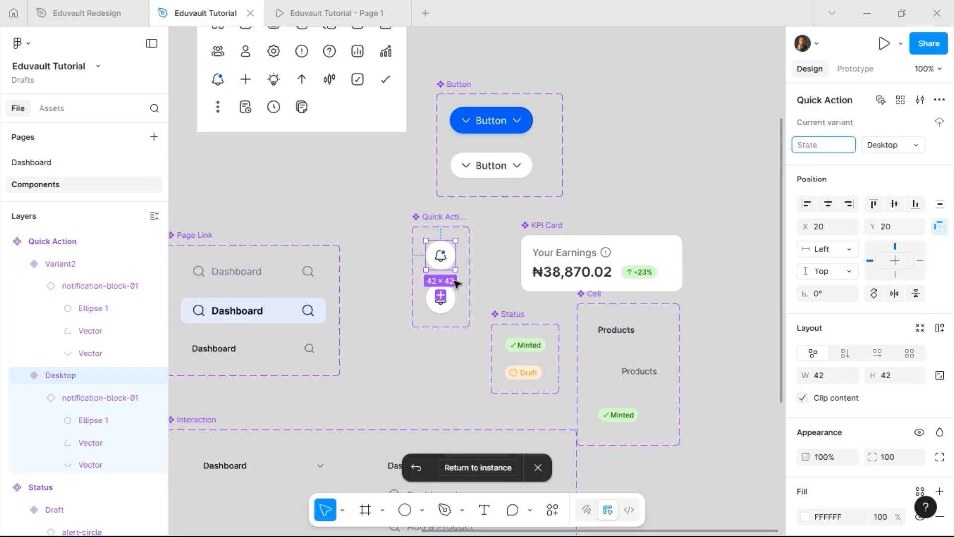
pyautogui.click(437, 312)
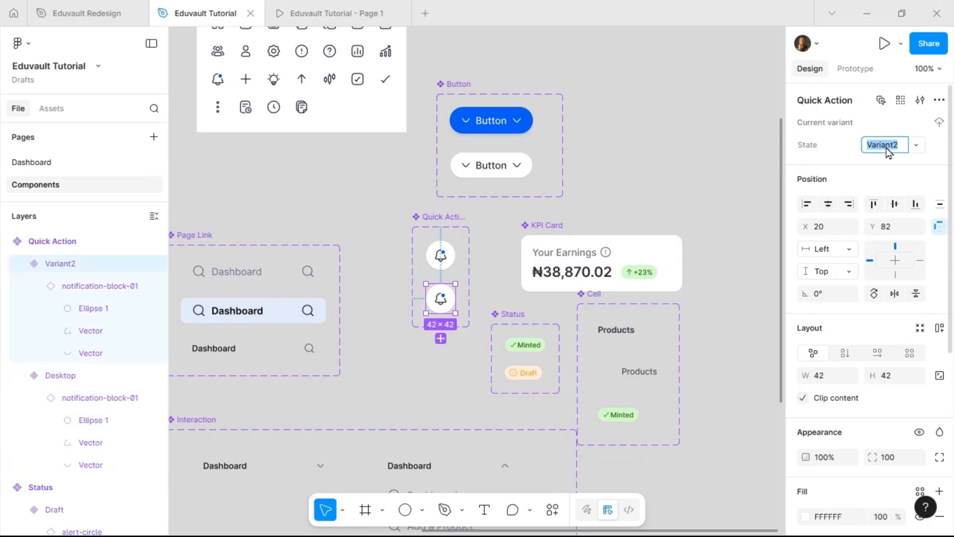
pyautogui.press('Return')
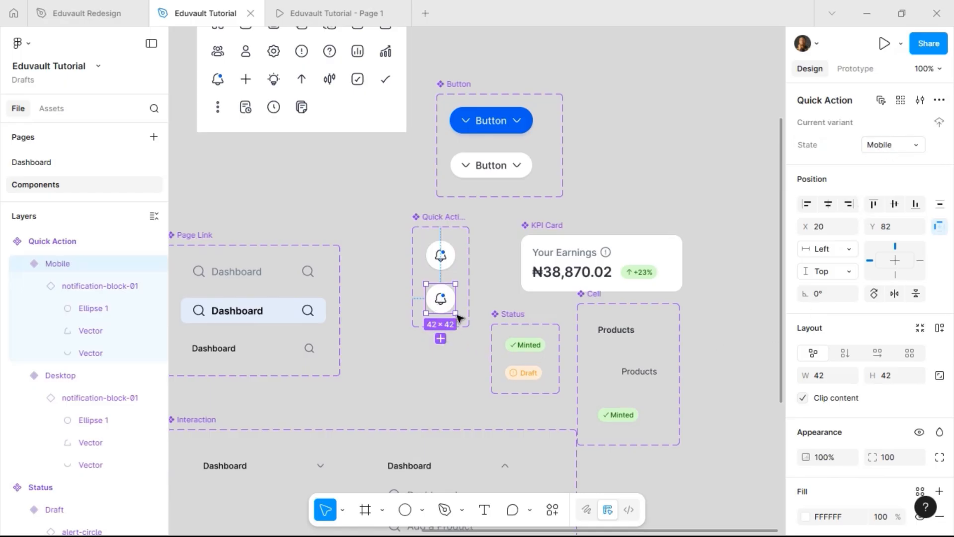
# Step: Scale the Mobile variant of the Quick Action component to a height of 32
pyautogui.press('k')
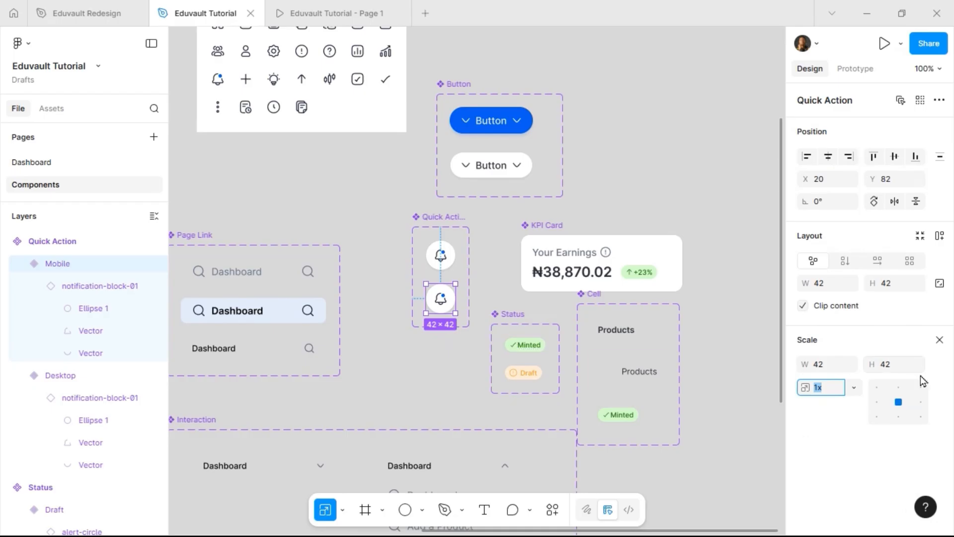
pyautogui.click(886, 365)
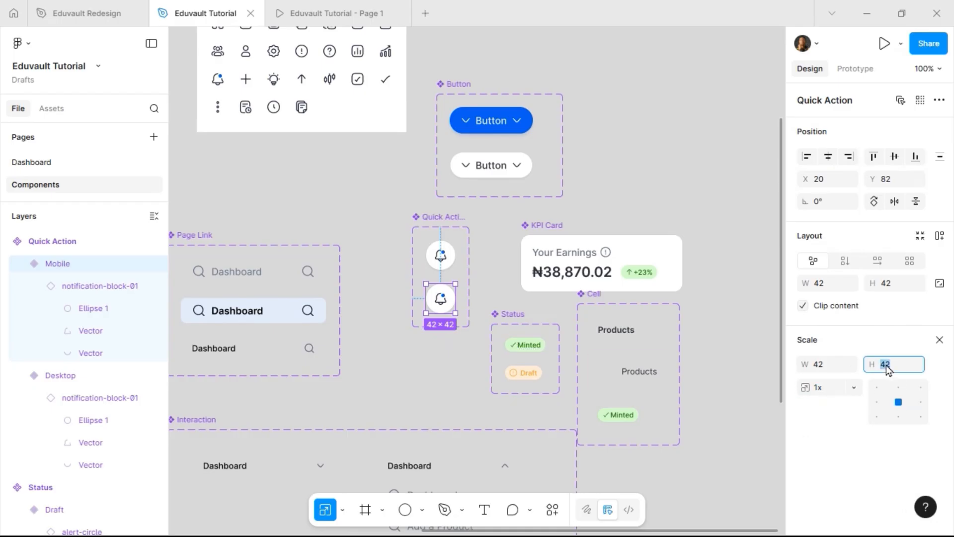
pyautogui.write('32')
pyautogui.press('Return')
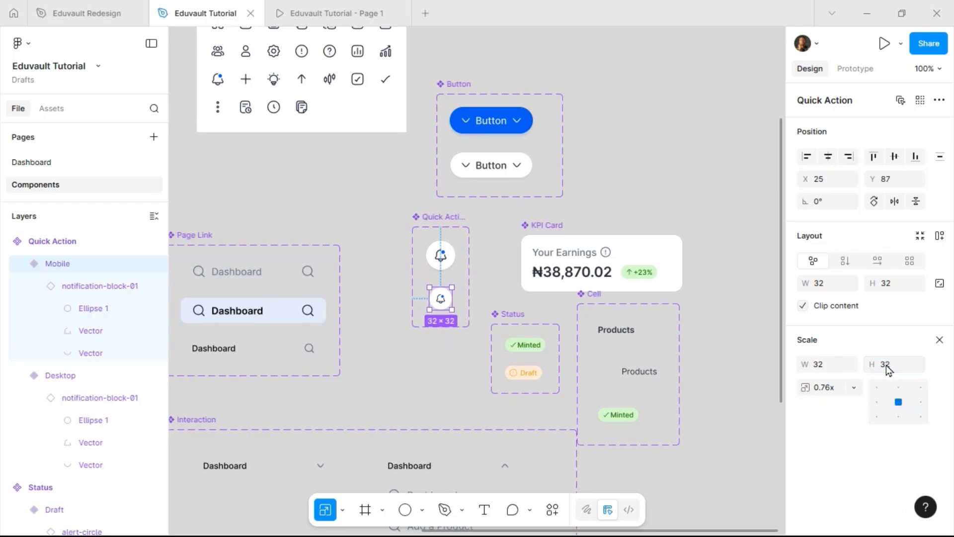
# Step: Scale the notification icon inside the Mobile Quick Action variant to a height of 20
pyautogui.doubleClick(440, 304)
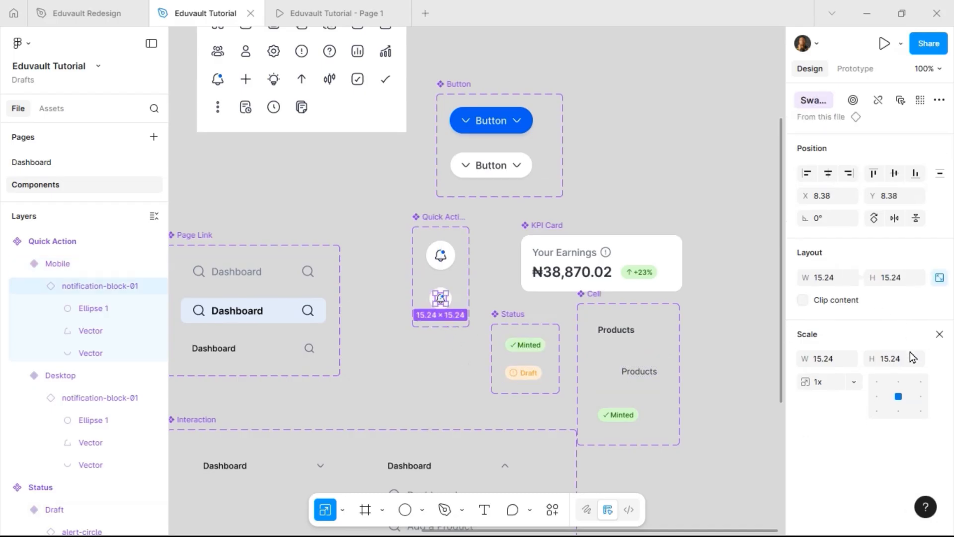
pyautogui.click(897, 367)
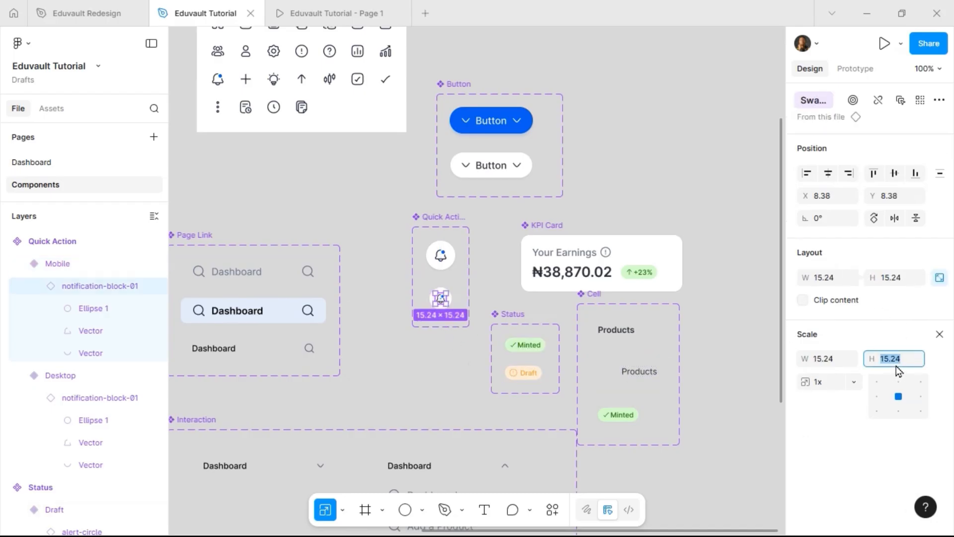
pyautogui.write('20')
pyautogui.press('Return')
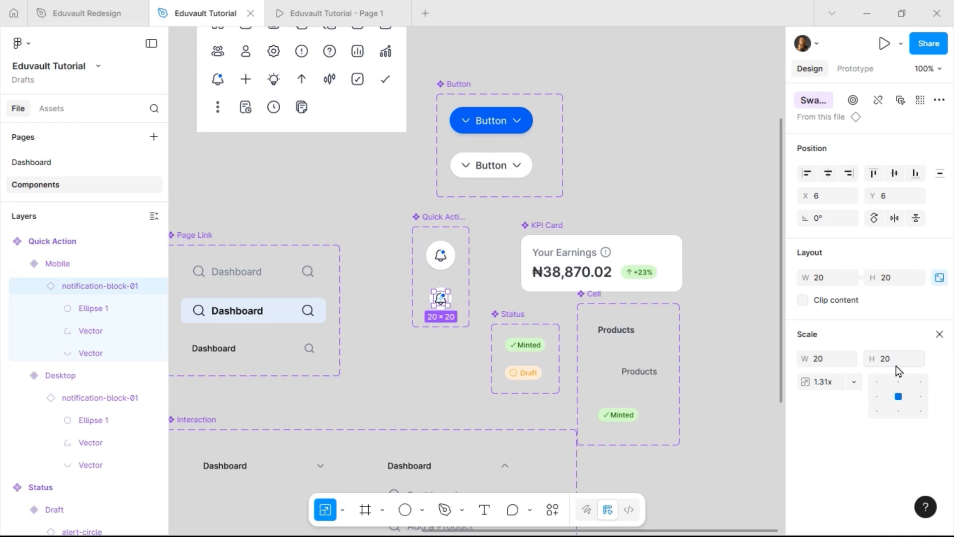
pyautogui.click(939, 334)
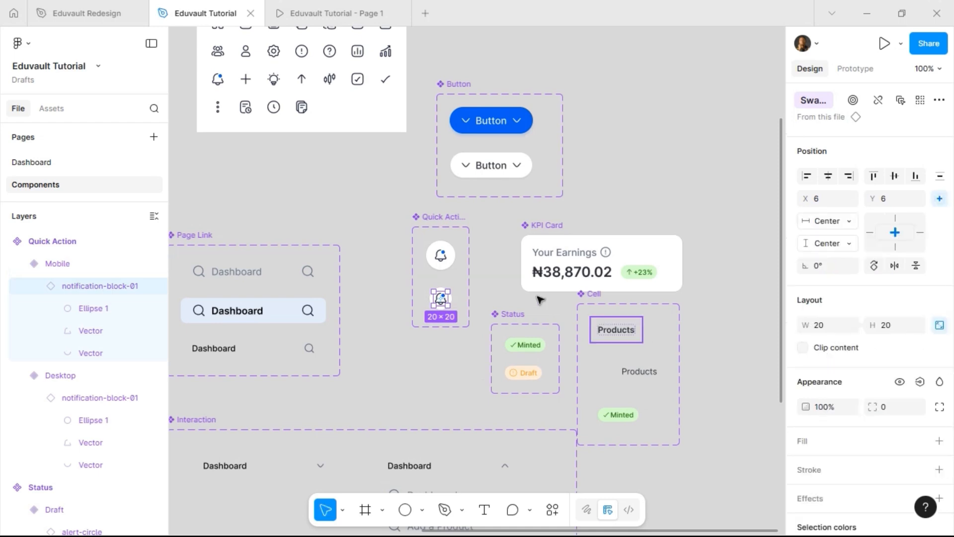
# Step: Return to the Quick Action instance in the Mobile frame, set its State to Mobile and move it to about X 287, Y 59
pyautogui.click(447, 271)
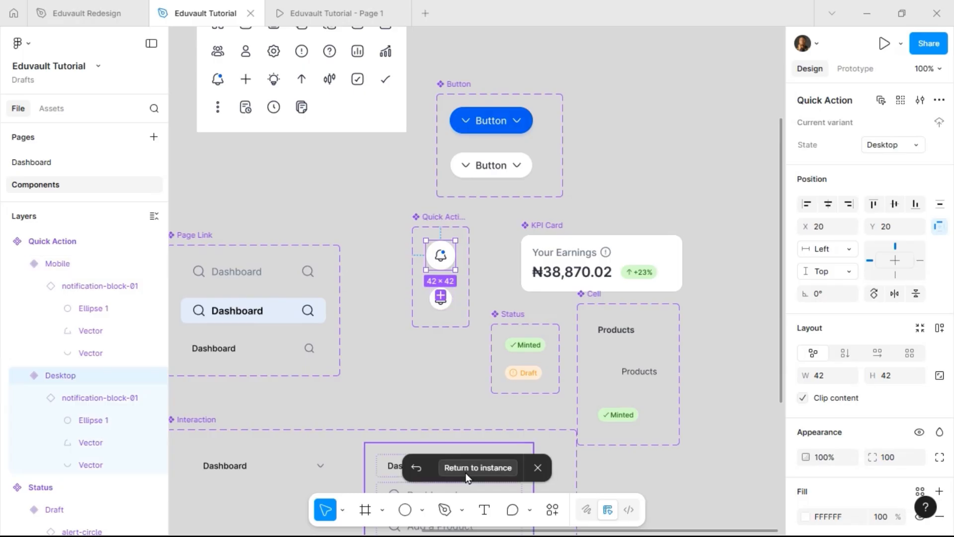
pyautogui.click(467, 470)
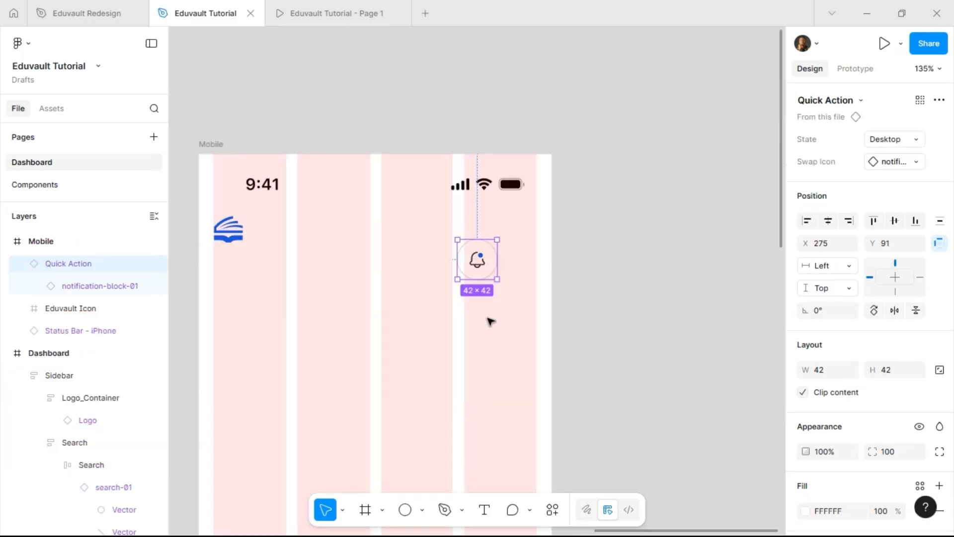
pyautogui.click(901, 141)
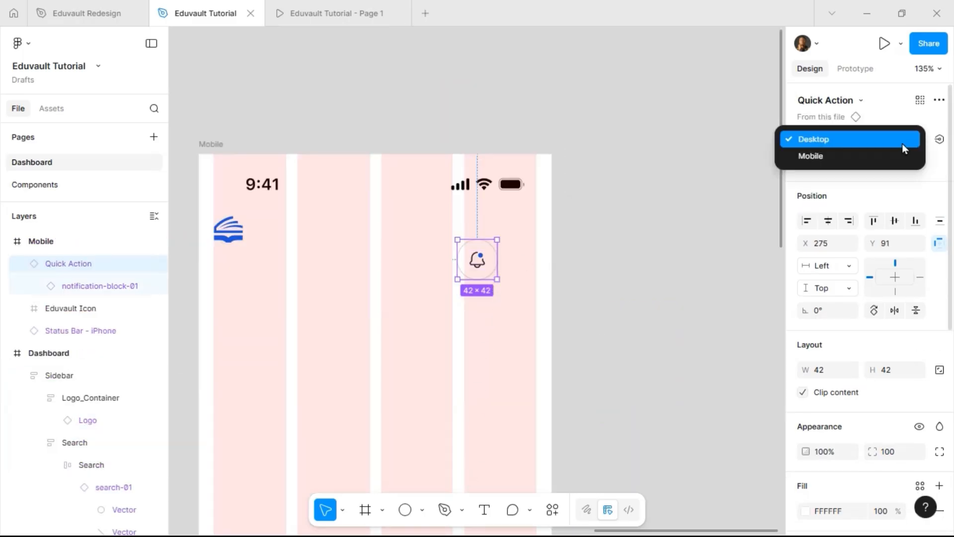
pyautogui.click(894, 156)
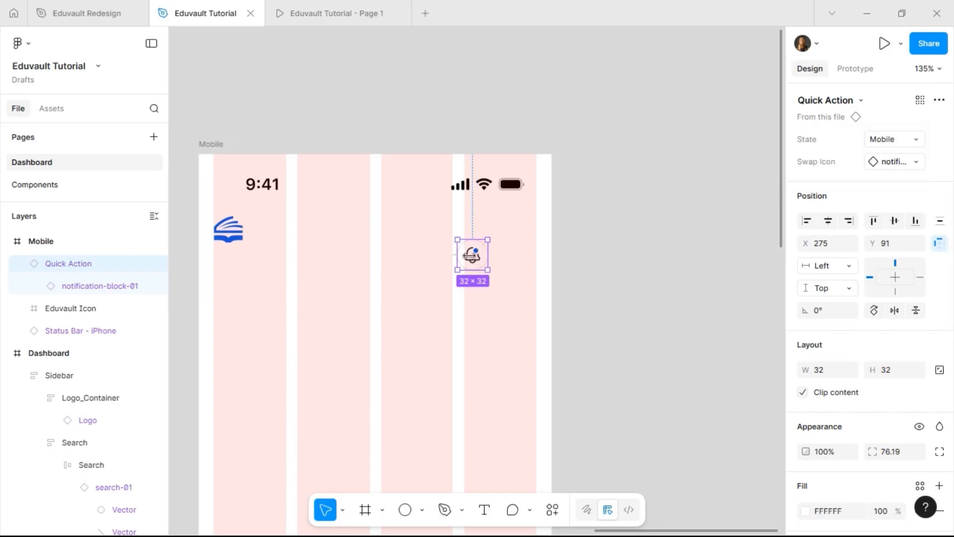
pyautogui.moveTo(472, 255); pyautogui.dragTo(483, 227)
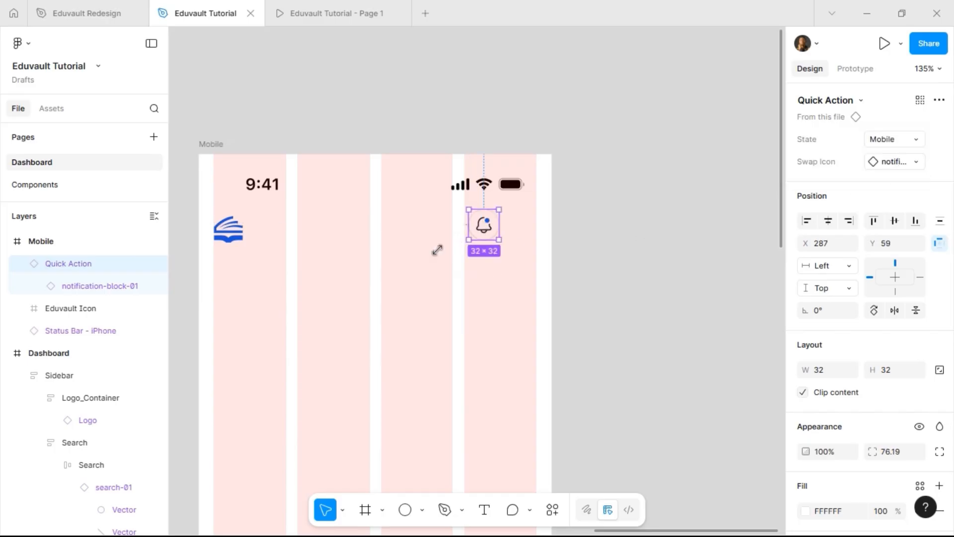
# Step: Go to the main component of the notification icon nested in the Mobile frame's Quick Action
pyautogui.scroll(-10, 678, 199)
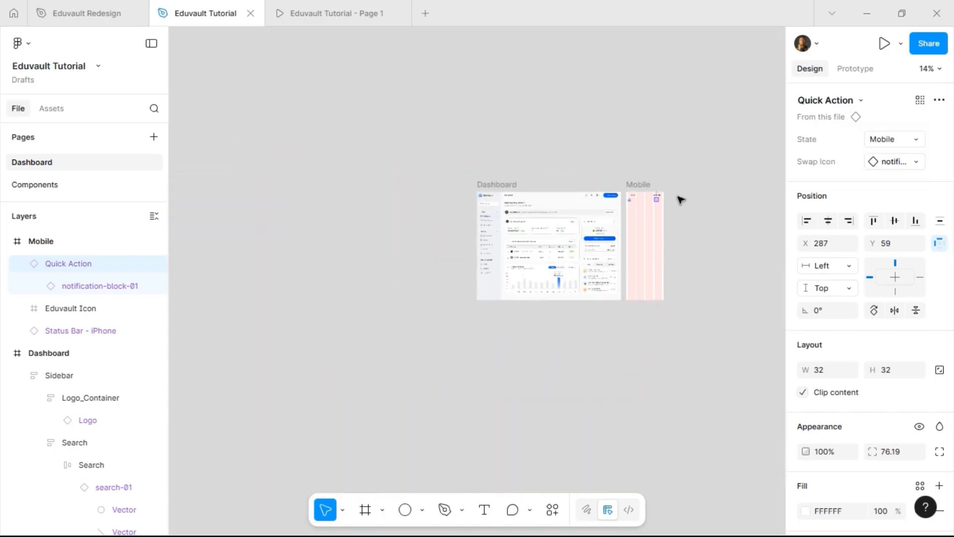
pyautogui.scroll(2, 680, 199)
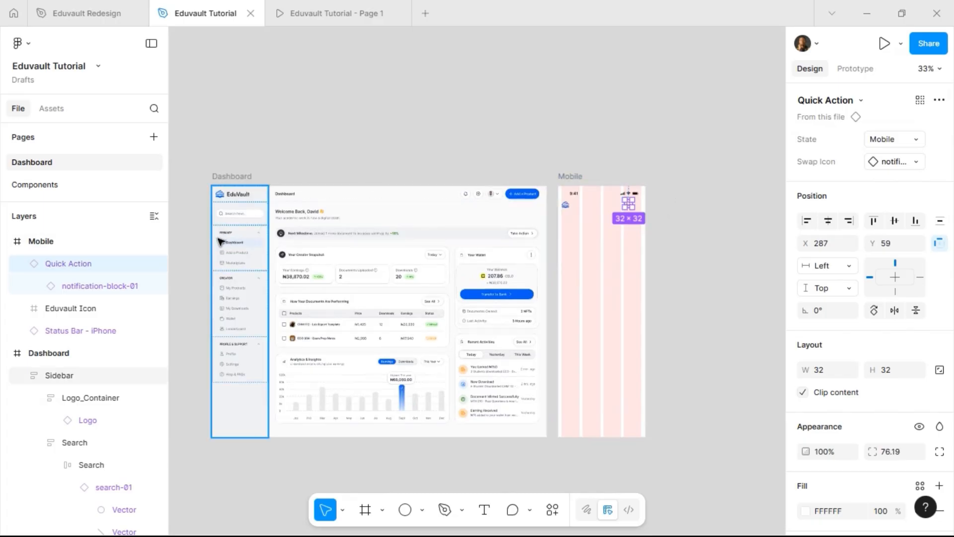
pyautogui.scroll(7, 614, 199)
pyautogui.scroll(2, 624, 204)
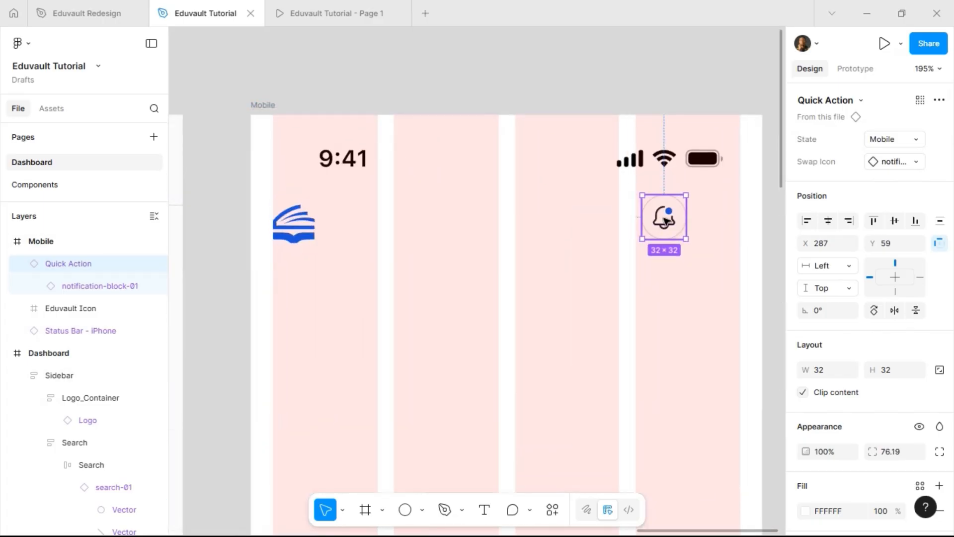
pyautogui.doubleClick(657, 216)
pyautogui.rightClick(664, 218)
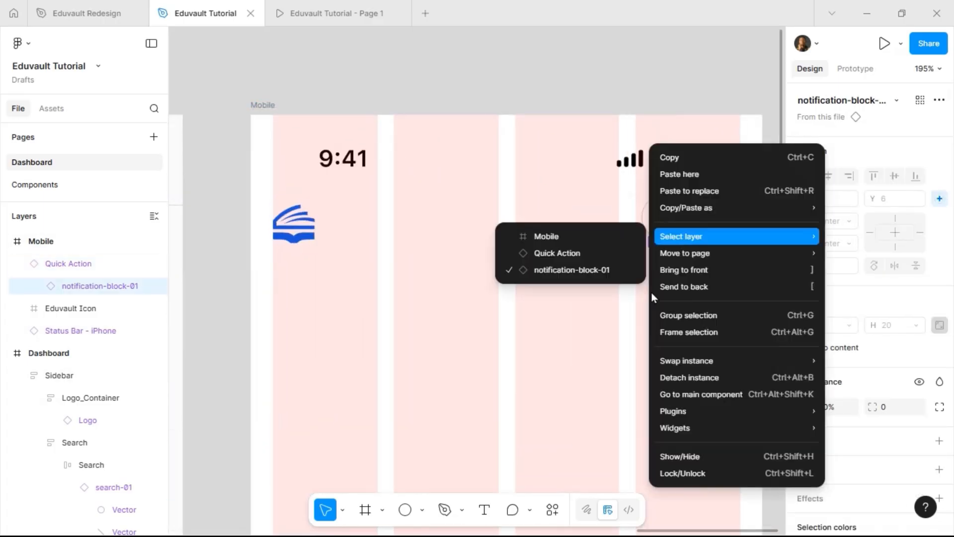
pyautogui.moveTo(695, 410)
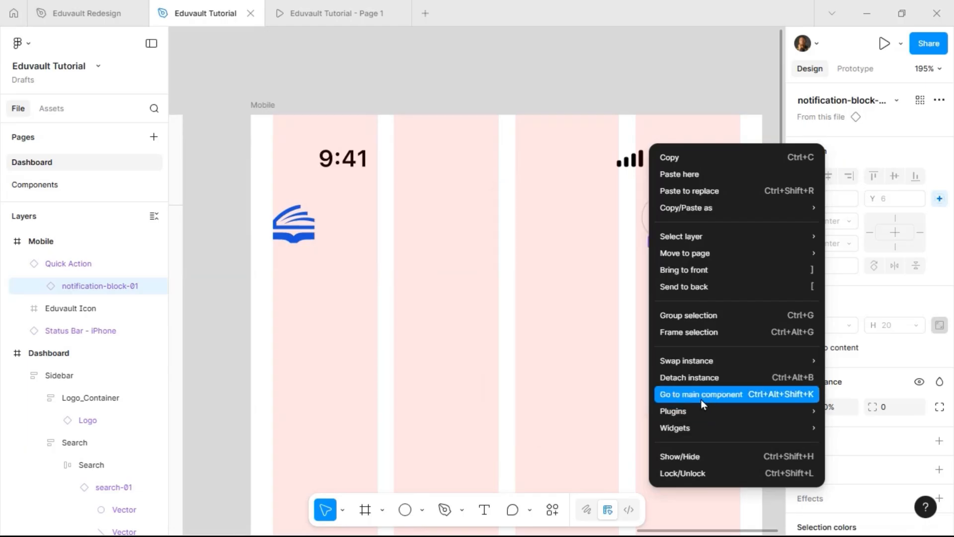
pyautogui.press('Return')
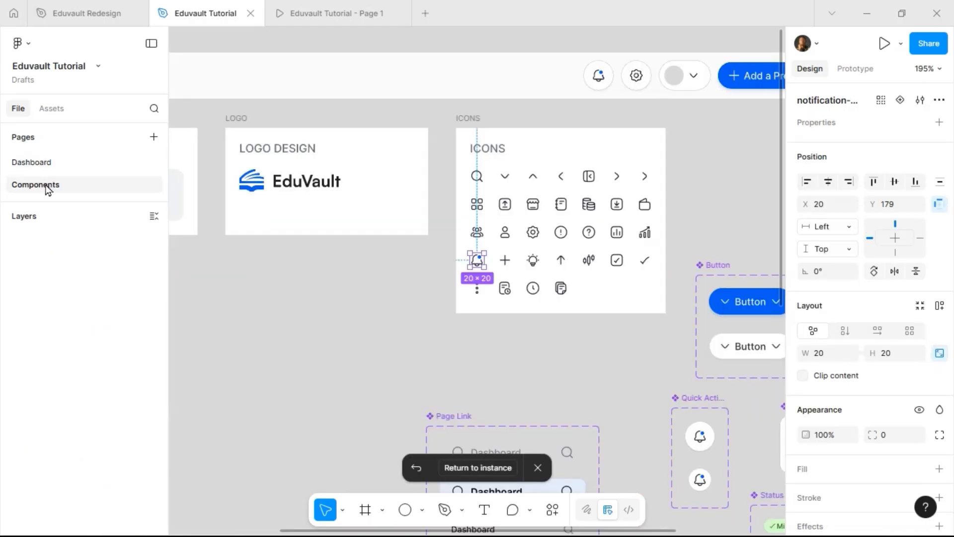
# Step: Duplicate the files-02 icon into the next free slot of the last ICONS row, at X 180, Y 219
pyautogui.scroll(3, 560, 294)
pyautogui.click(565, 285)
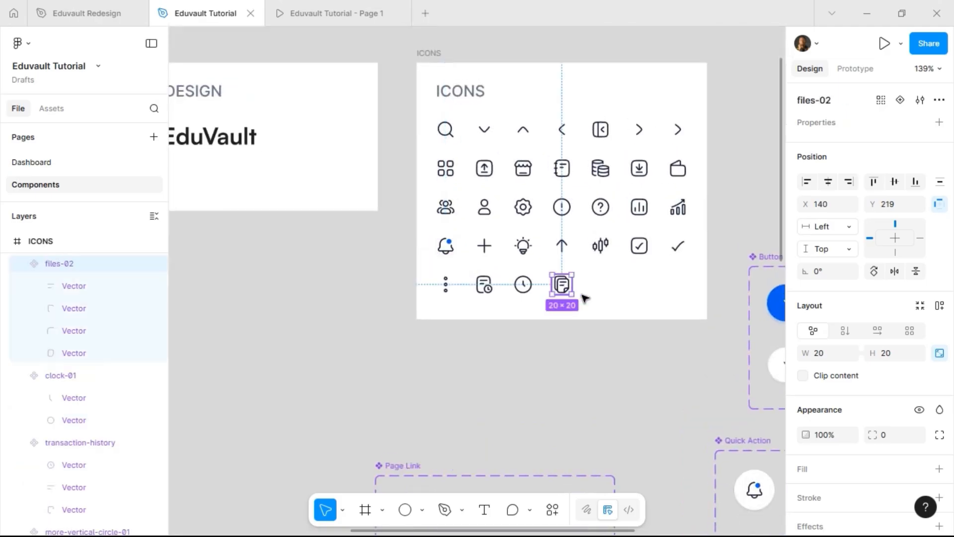
pyautogui.hotkey('ctrl', 'd')
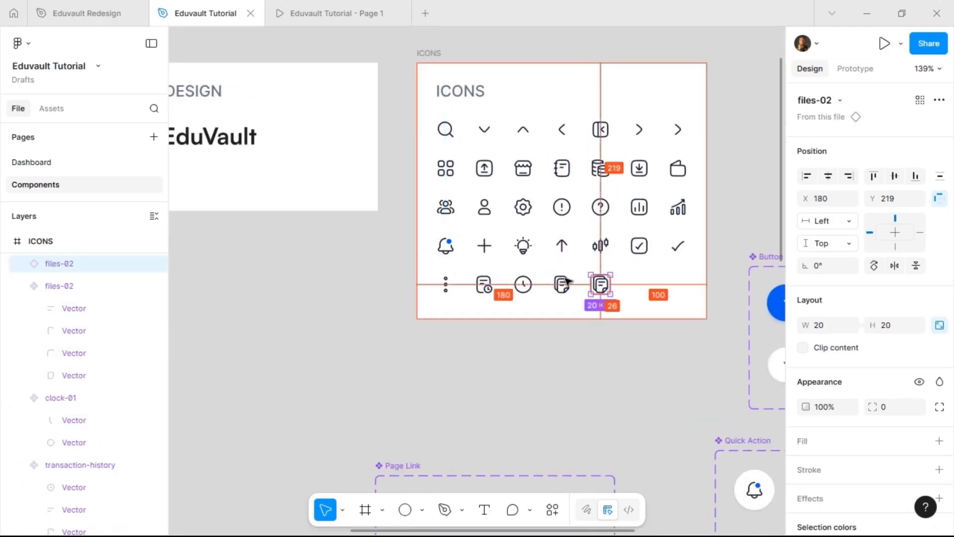
# Step: Replace the duplicated files-02 icon with Hugeicons' menu-01 in Stroke (Rounded), found by searching "menu", and make it a component
pyautogui.scroll(-1, 893, 438)
pyautogui.scroll(-4, 893, 438)
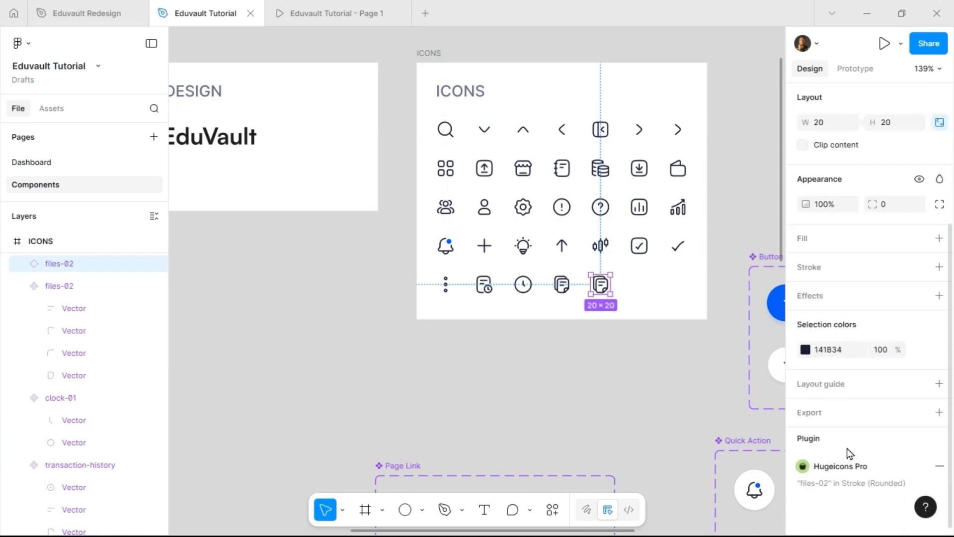
pyautogui.click(847, 465)
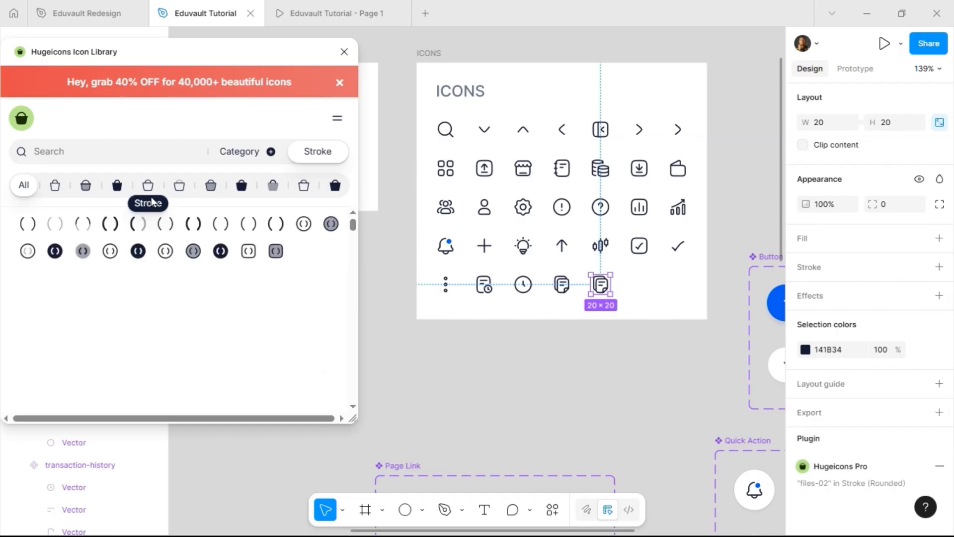
pyautogui.click(142, 182)
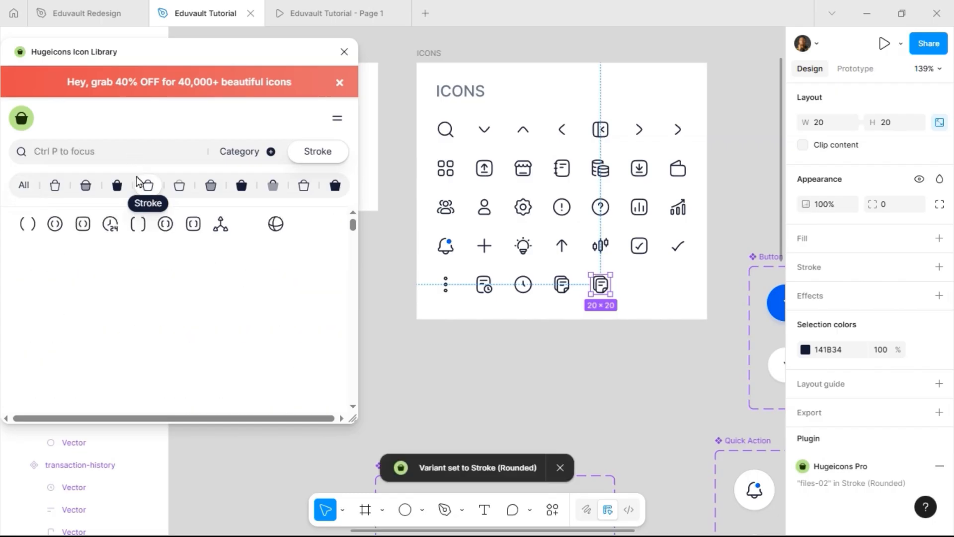
pyautogui.click(136, 154)
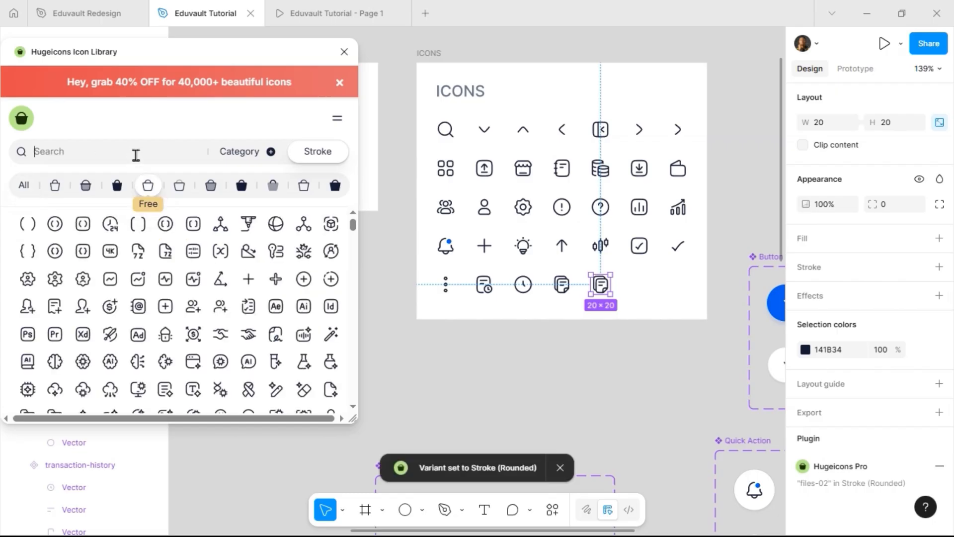
pyautogui.write('menu')
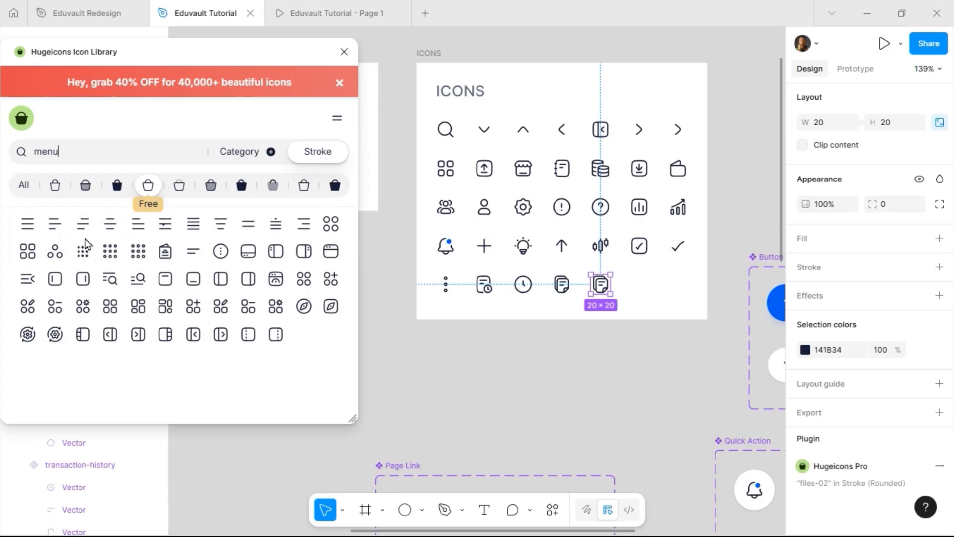
pyautogui.click(34, 228)
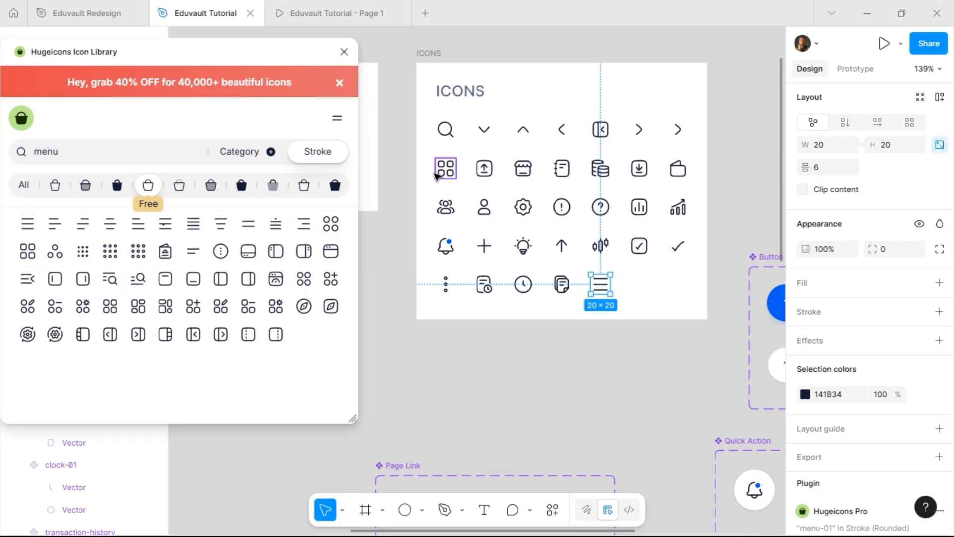
pyautogui.click(344, 52)
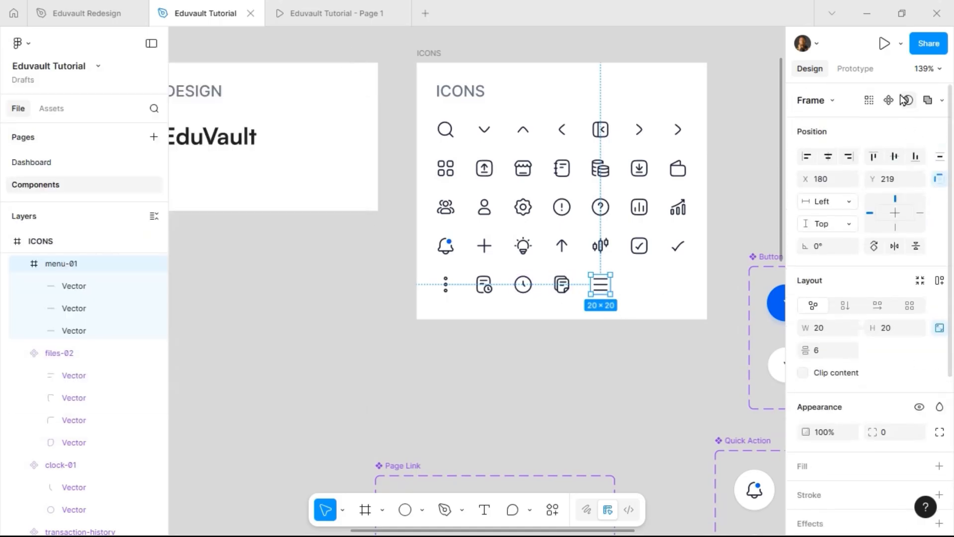
pyautogui.click(888, 101)
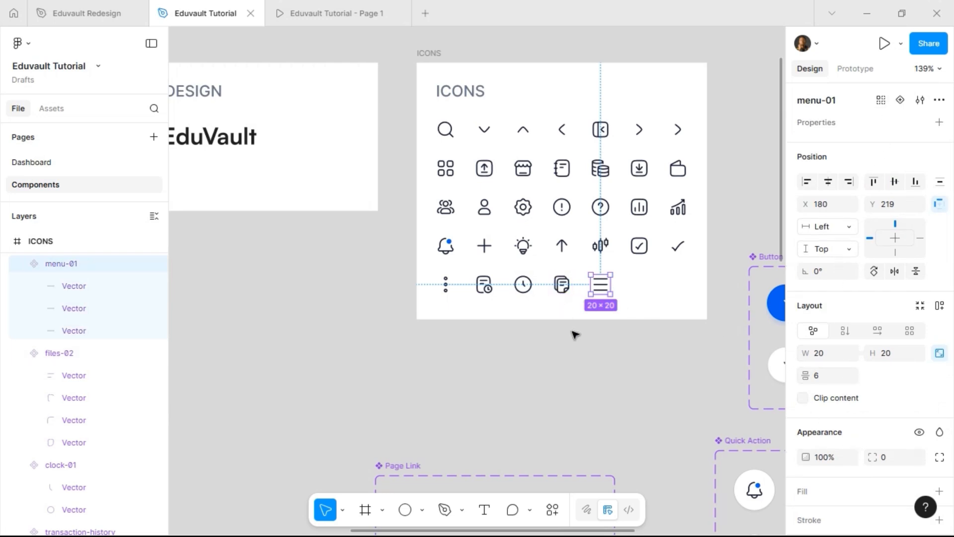
# Step: Return to the notification icon instance in the Mobile frame and place a copy of it beside the Quick Action at about X 331, Y 65
pyautogui.click(562, 284)
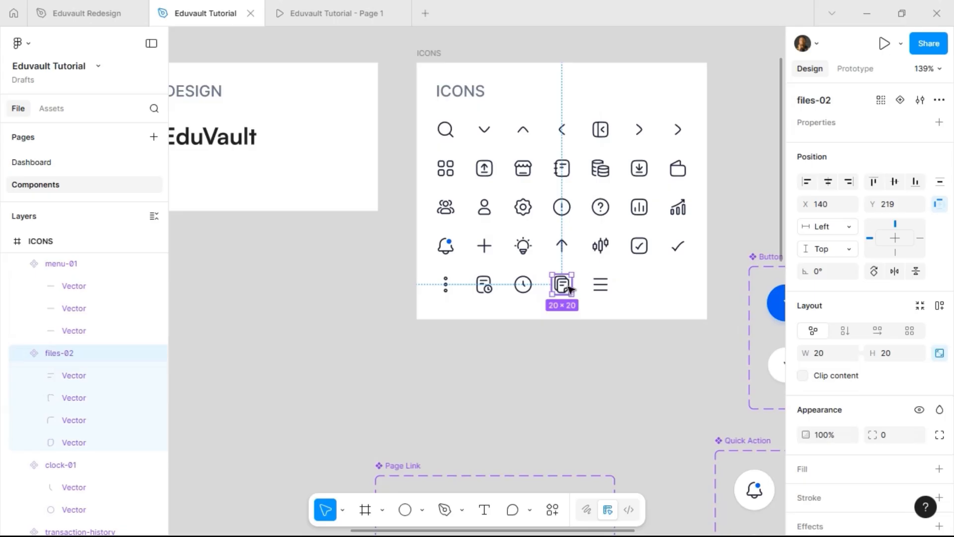
pyautogui.click(446, 246)
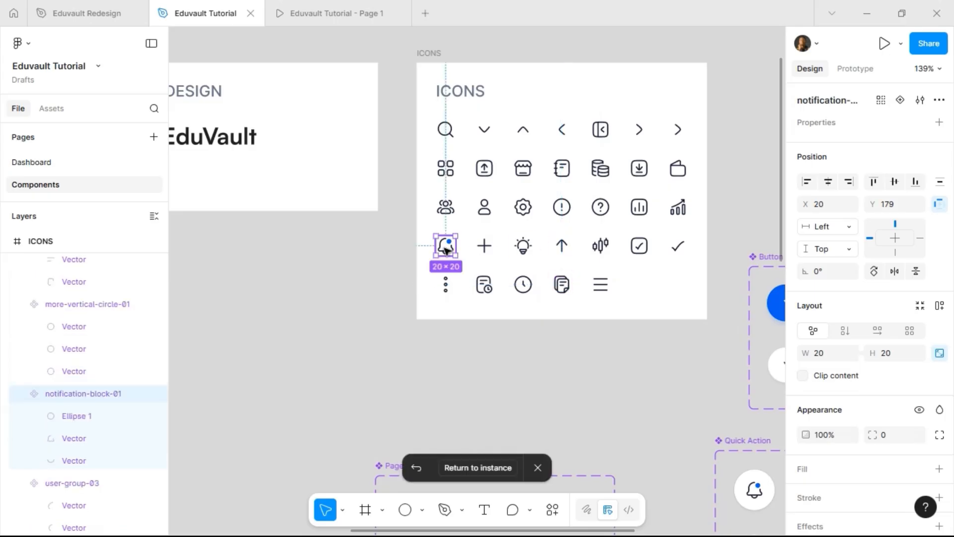
pyautogui.click(477, 467)
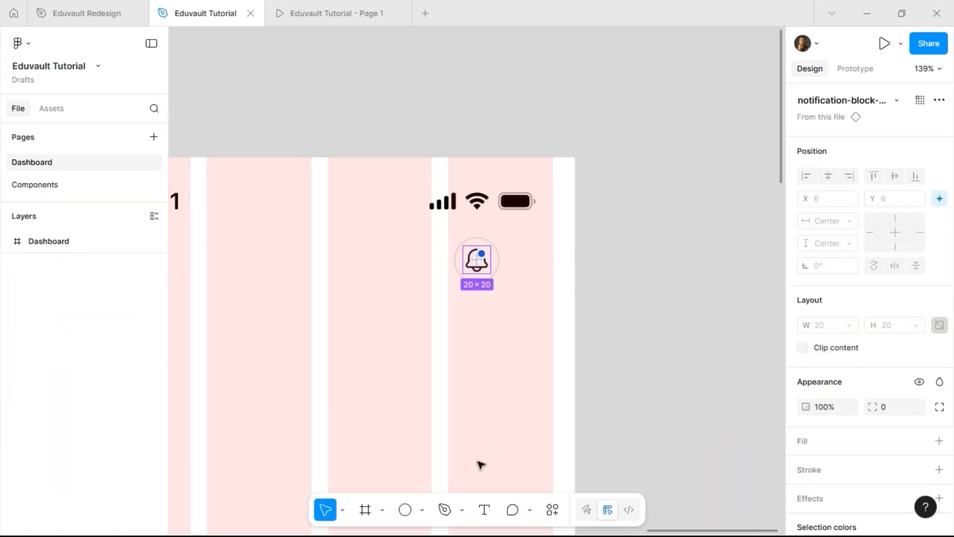
pyautogui.click(498, 271)
pyautogui.doubleClick(482, 260)
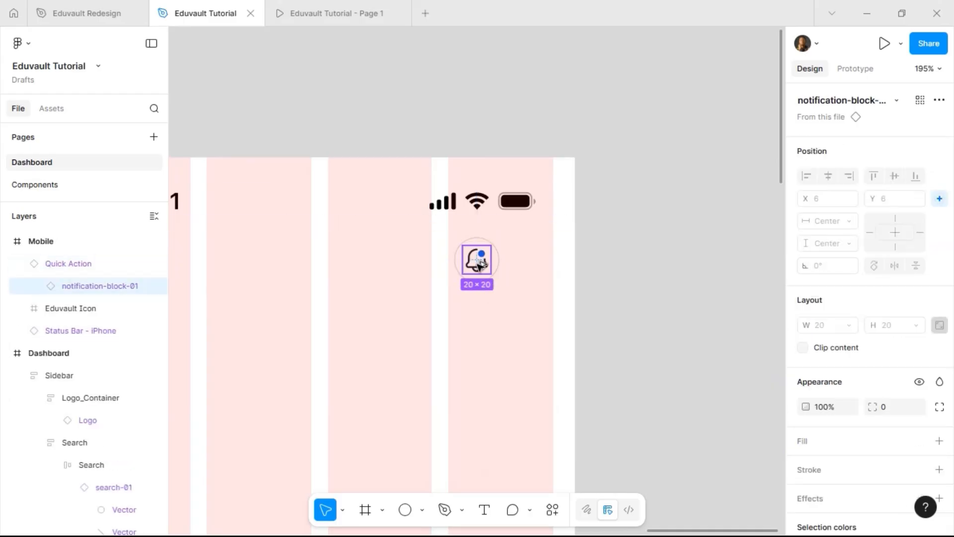
pyautogui.moveTo(480, 260); pyautogui.dragTo(528, 267)
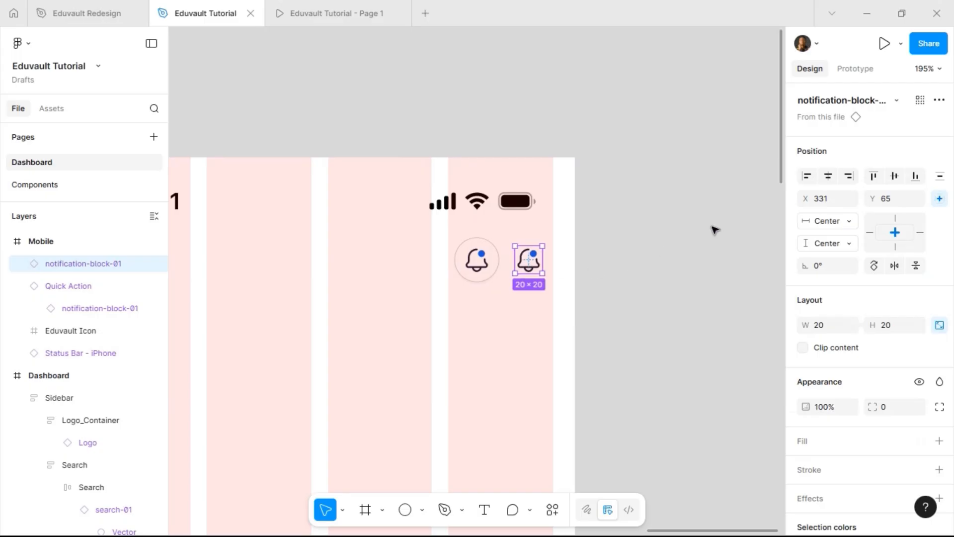
# Step: Swap the copied notification icon beside the Quick Action for the menu-01 component from the file's ICONS set
pyautogui.click(882, 107)
pyautogui.scroll(5, 821, 278)
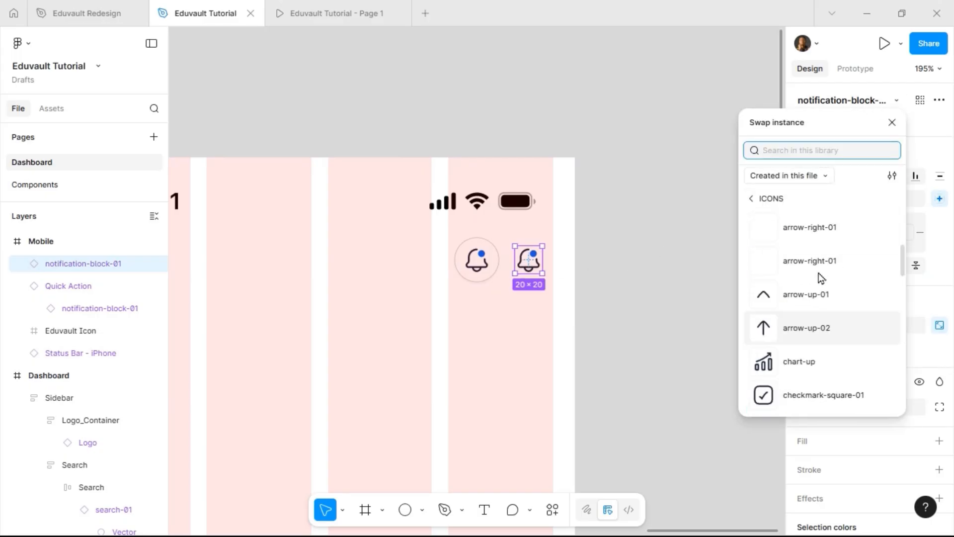
pyautogui.scroll(3, 821, 277)
pyautogui.scroll(-5, 819, 269)
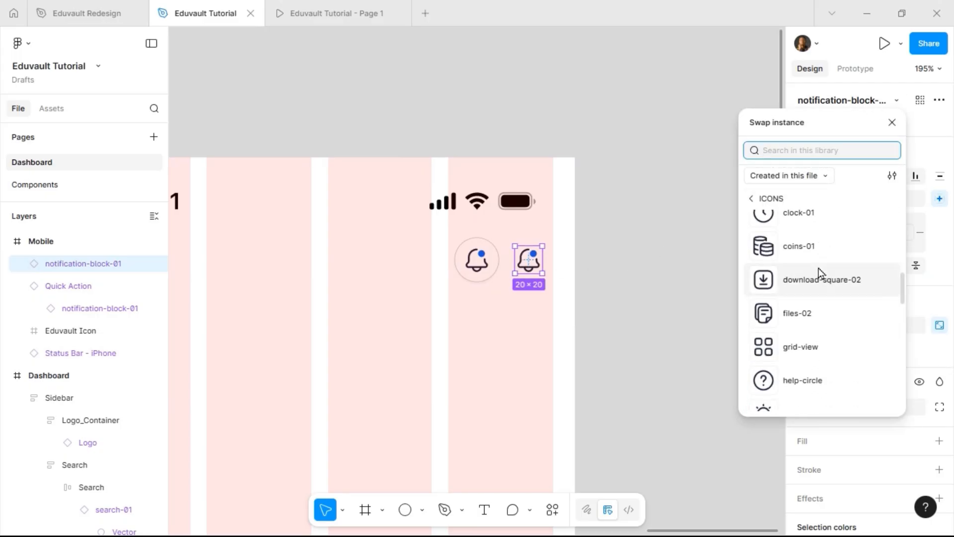
pyautogui.scroll(-5, 819, 269)
pyautogui.click(813, 274)
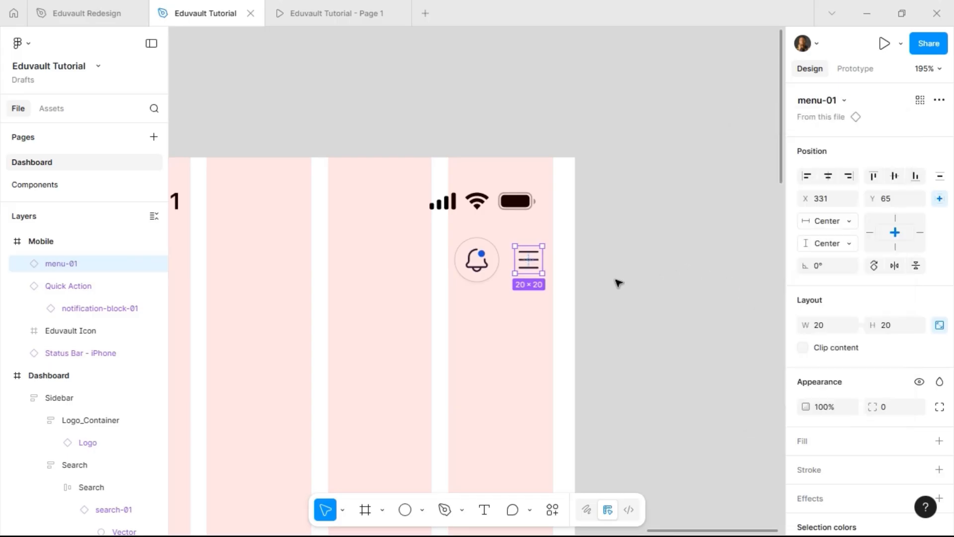
# Step: Combine the menu icon and the notification Quick Action in a horizontal auto layout with a gap of 24
pyautogui.keyDown('shift'); pyautogui.click(471, 265); pyautogui.keyUp('shift')
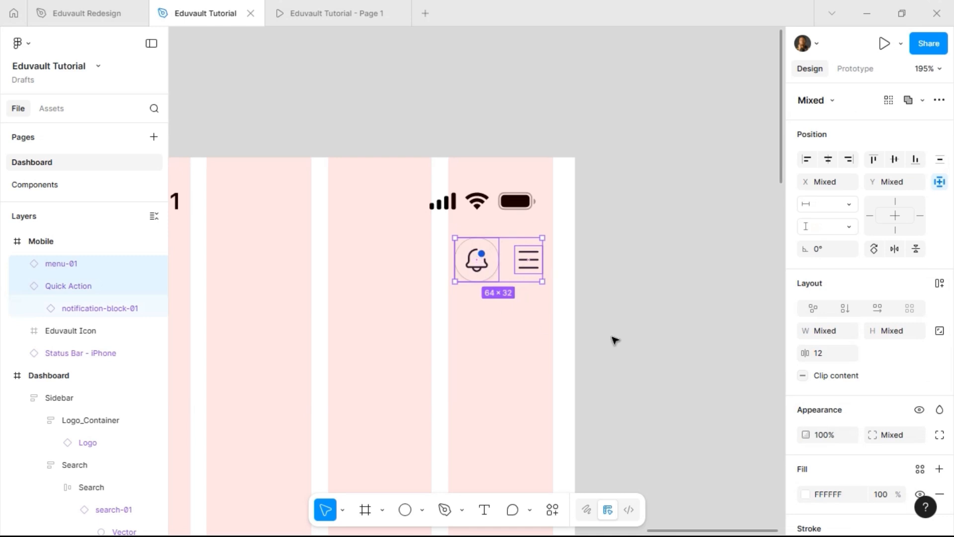
pyautogui.click(939, 283)
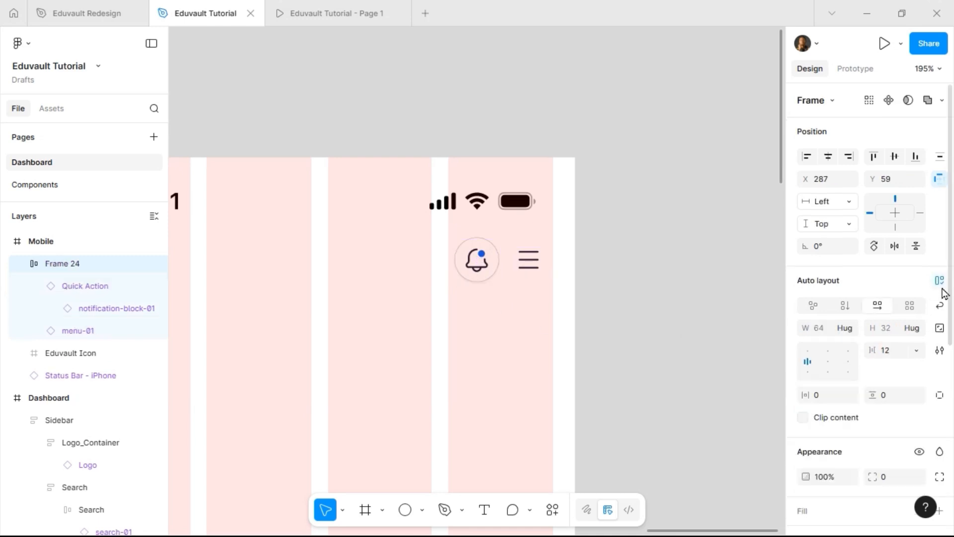
pyautogui.click(888, 359)
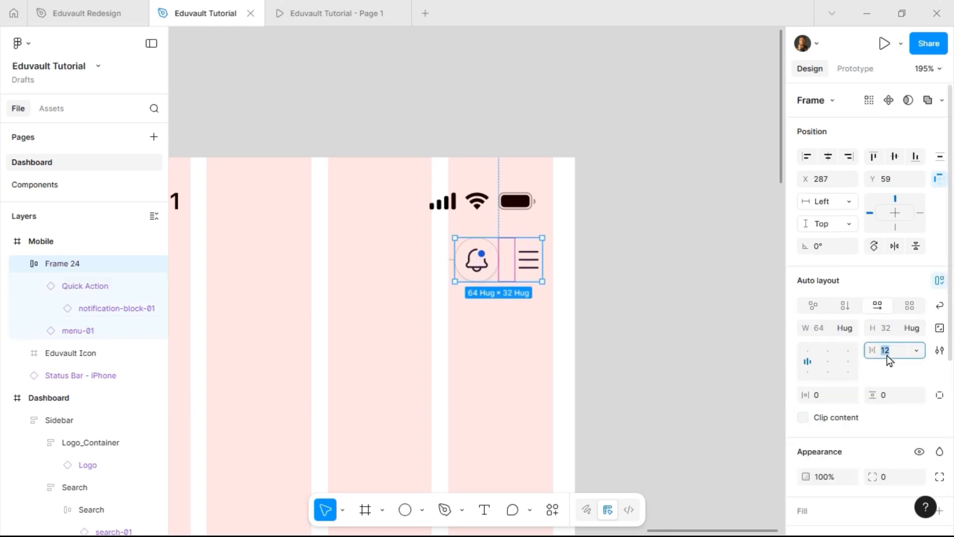
pyautogui.write('24')
pyautogui.press('Return')
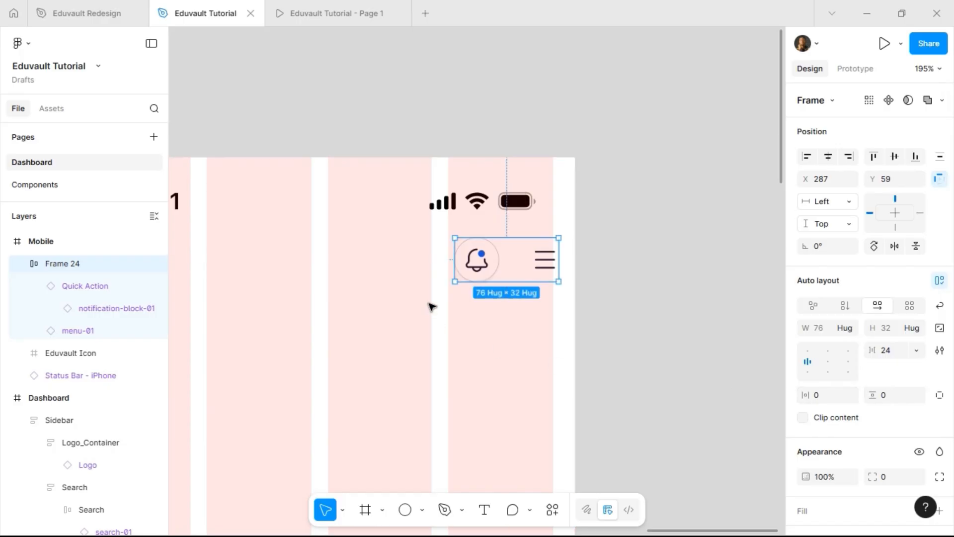
# Step: Nudge the notification-and-menu group to X 283, leaving 16 px to the Mobile frame's right edge
pyautogui.press('Left')
pyautogui.press('Left')
pyautogui.press('Left')
pyautogui.press('Left')
pyautogui.press('Left')
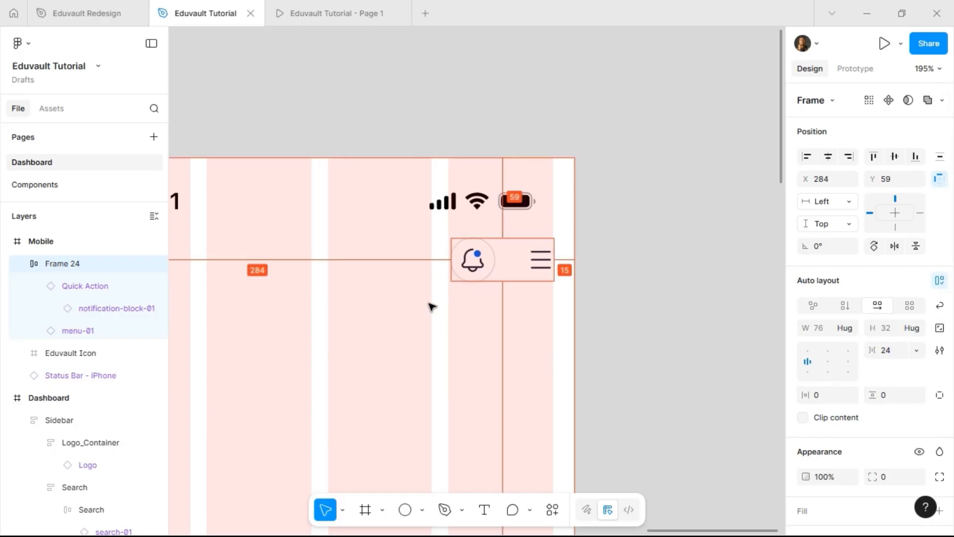
pyautogui.press('Right')
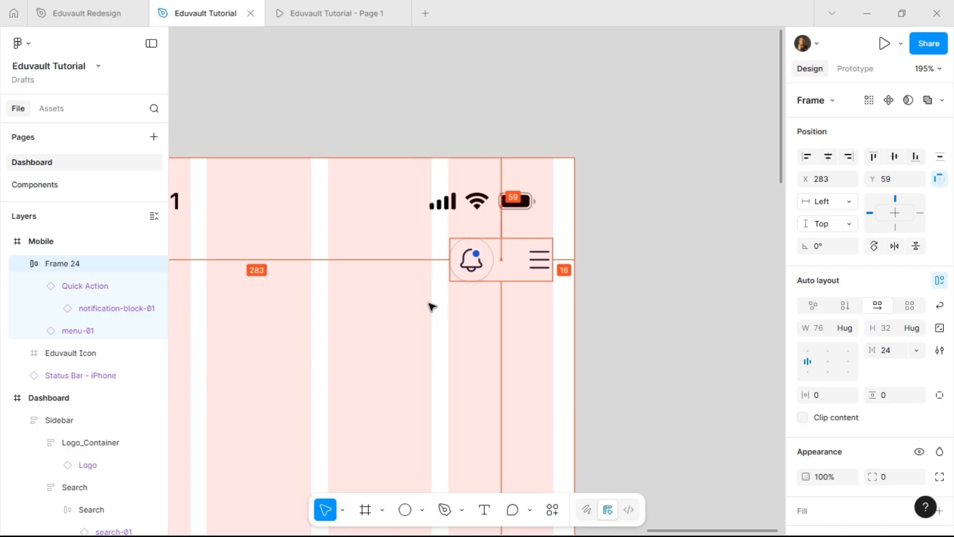
# Step: Set the prototype device to iPhone 13 mini
pyautogui.scroll(-5, 668, 162)
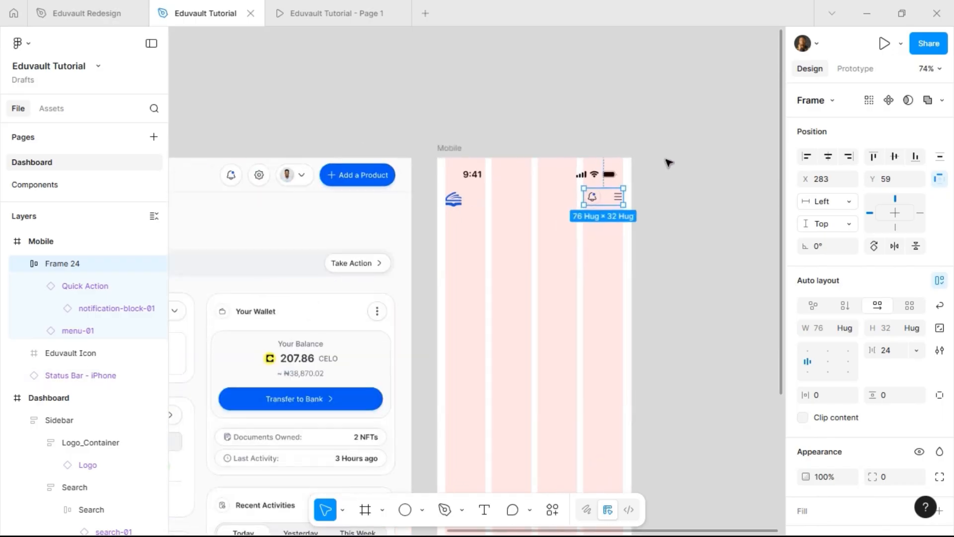
pyautogui.click(460, 149)
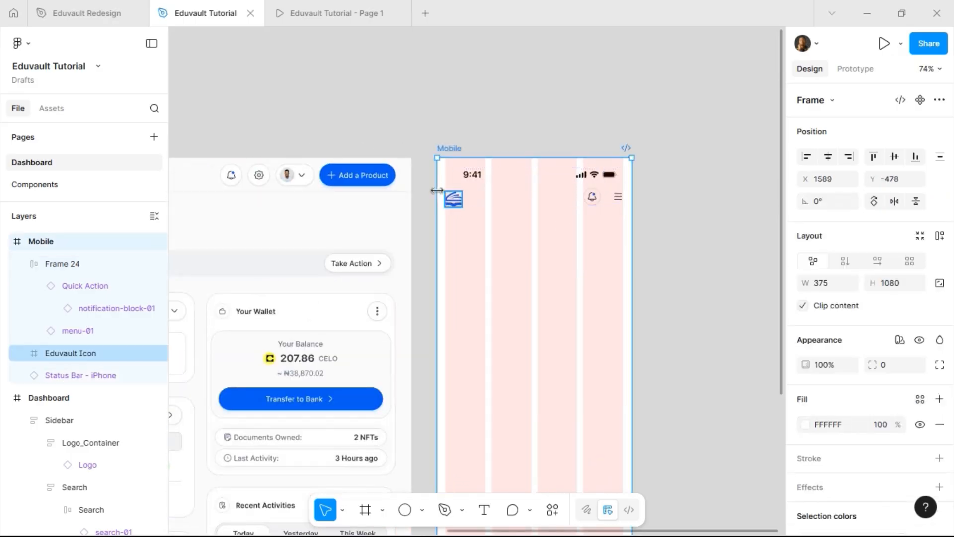
pyautogui.click(856, 70)
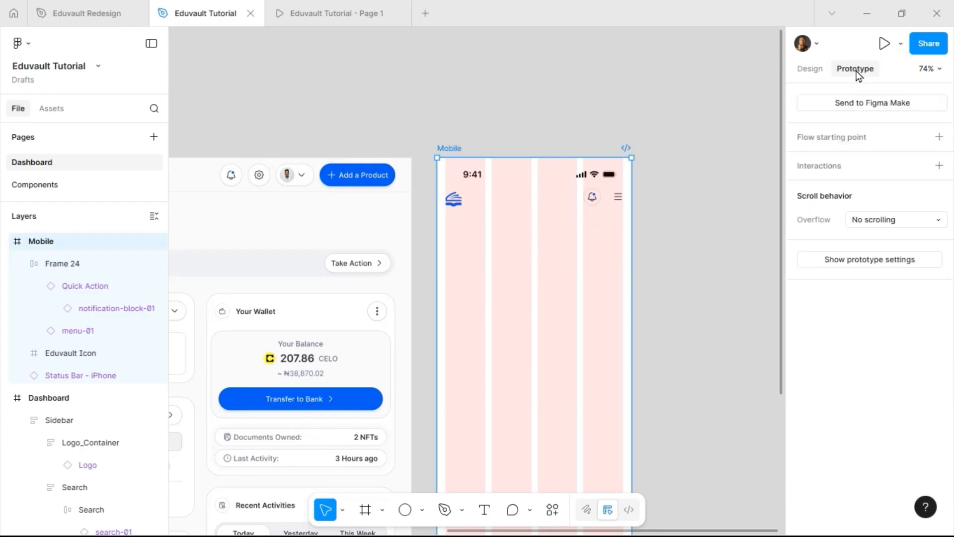
pyautogui.click(886, 264)
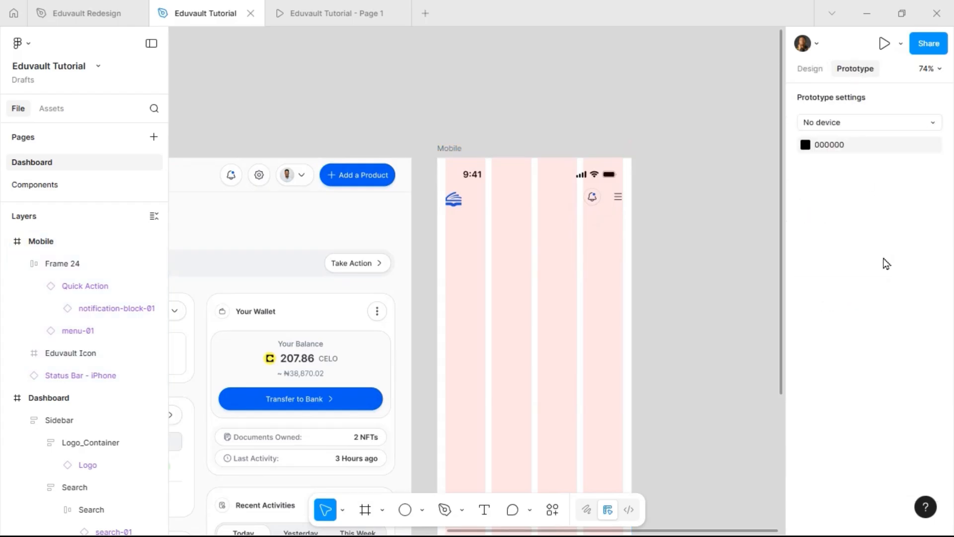
pyautogui.click(833, 125)
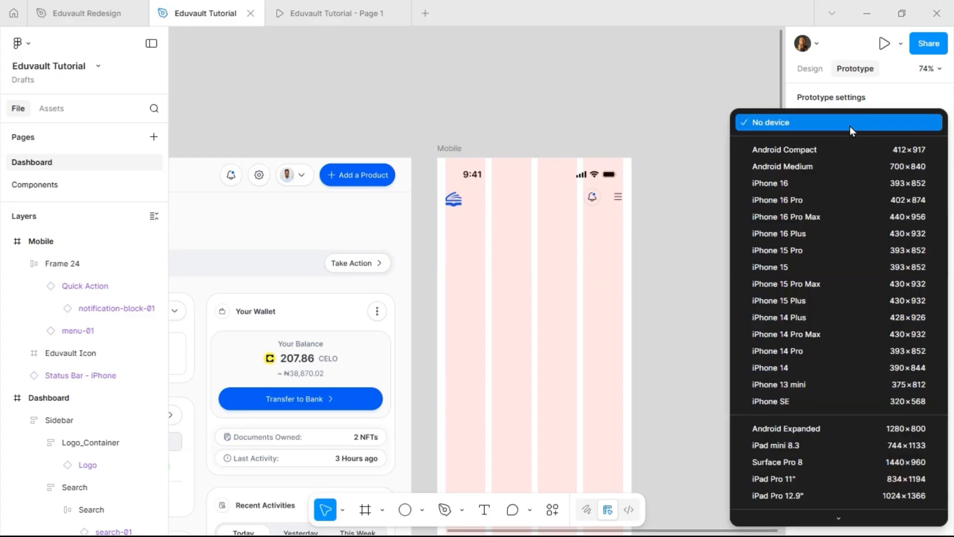
pyautogui.click(808, 388)
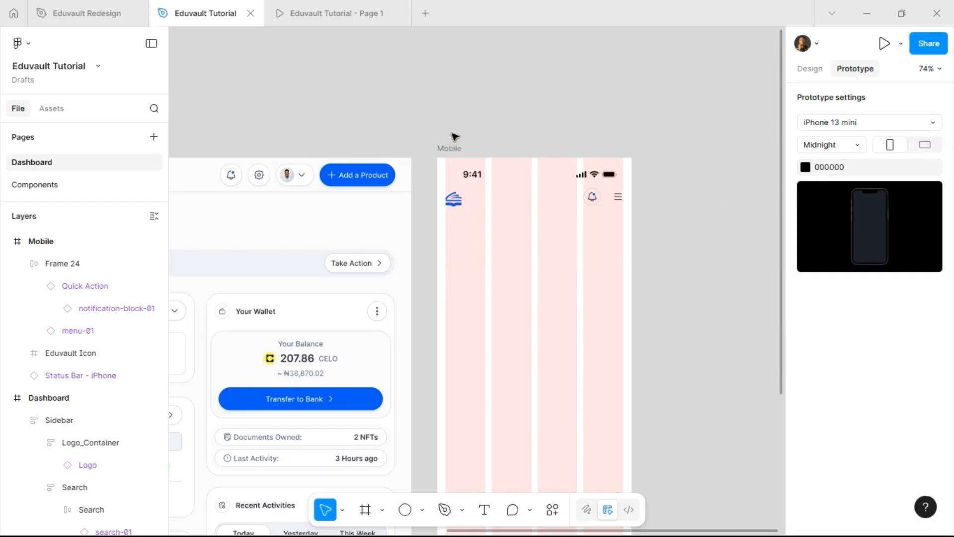
# Step: Open an inline prototype preview of the Mobile frame
pyautogui.click(458, 147)
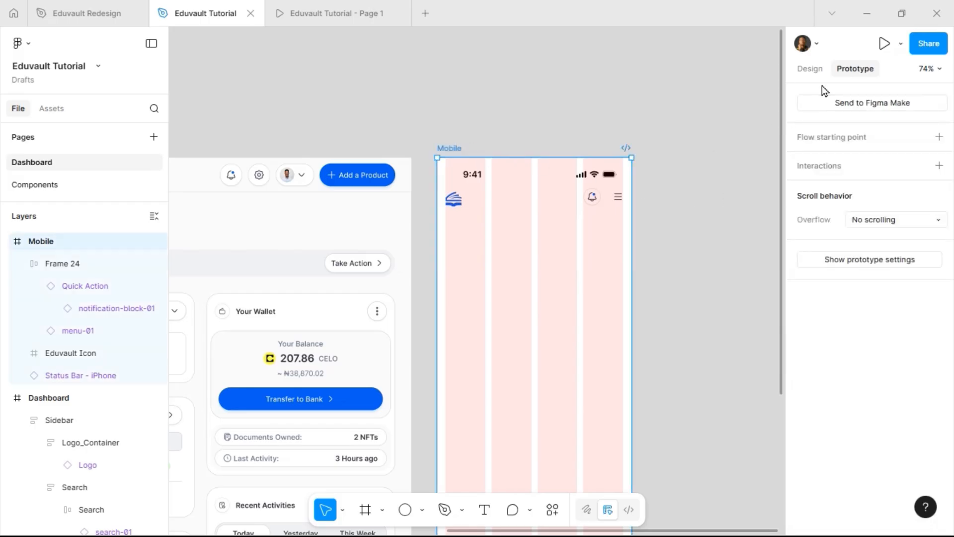
pyautogui.click(899, 44)
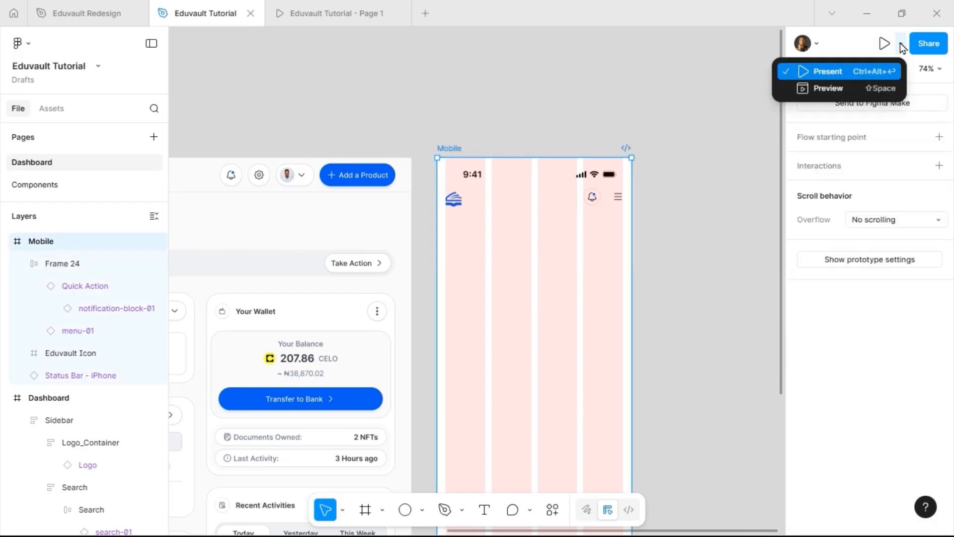
pyautogui.click(881, 87)
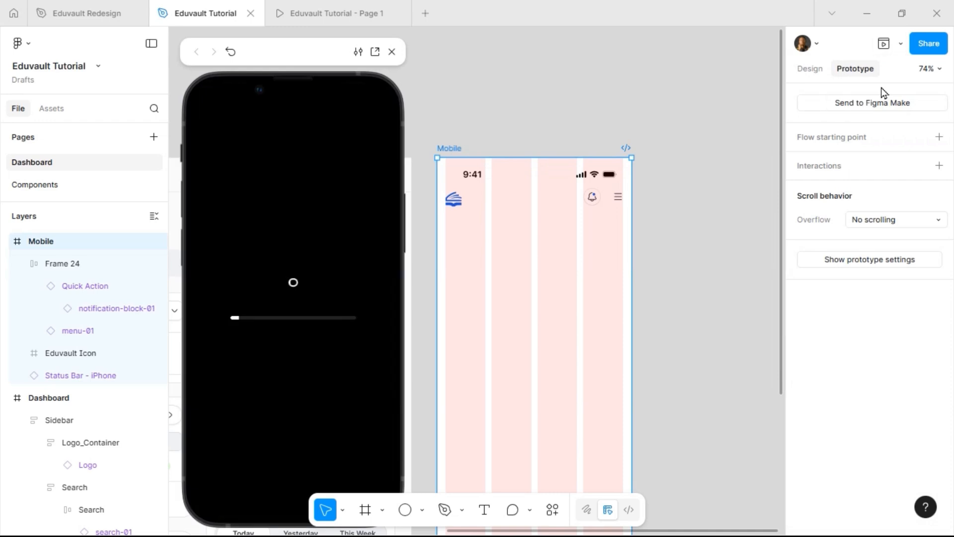
pyautogui.click(902, 47)
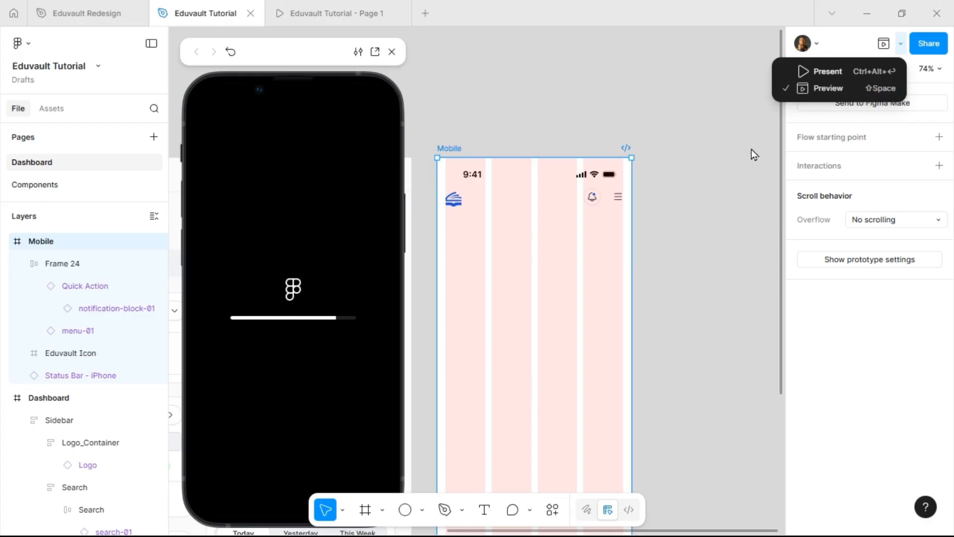
pyautogui.click(610, 107)
# Step: Wrap the Eduvault icon and the notification-and-menu group together in one horizontal auto layout header
pyautogui.scroll(3, 455, 224)
pyautogui.scroll(1, 455, 224)
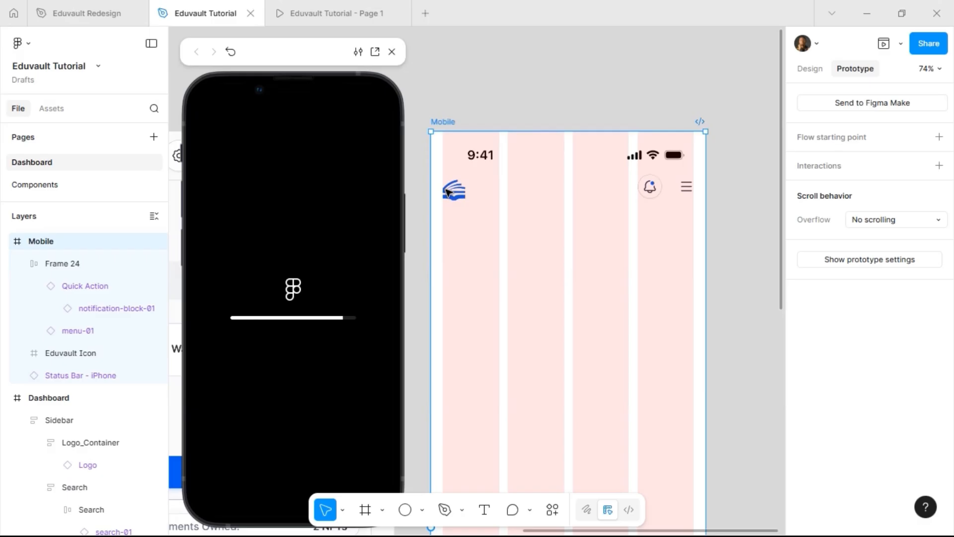
pyautogui.click(447, 192)
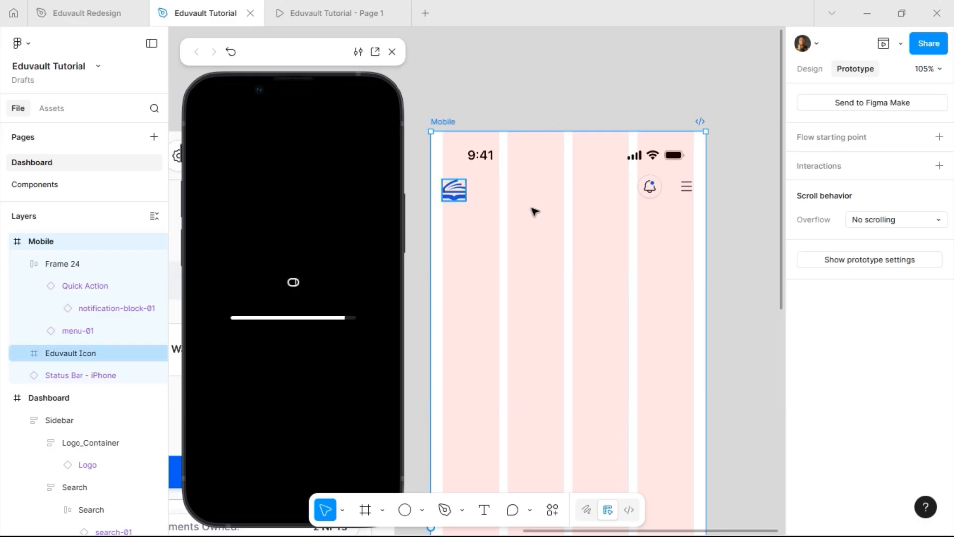
pyautogui.keyDown('shift'); pyautogui.click(657, 196); pyautogui.keyUp('shift')
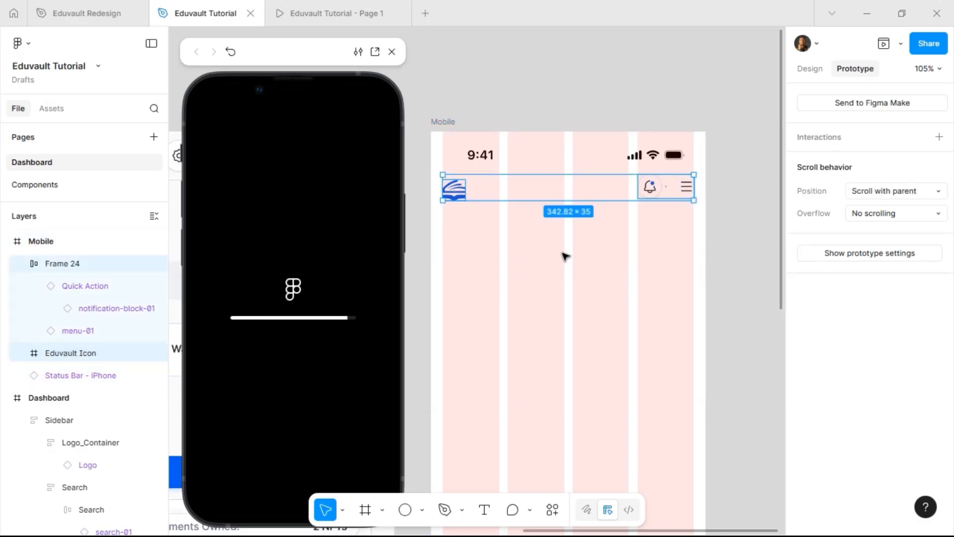
pyautogui.click(810, 69)
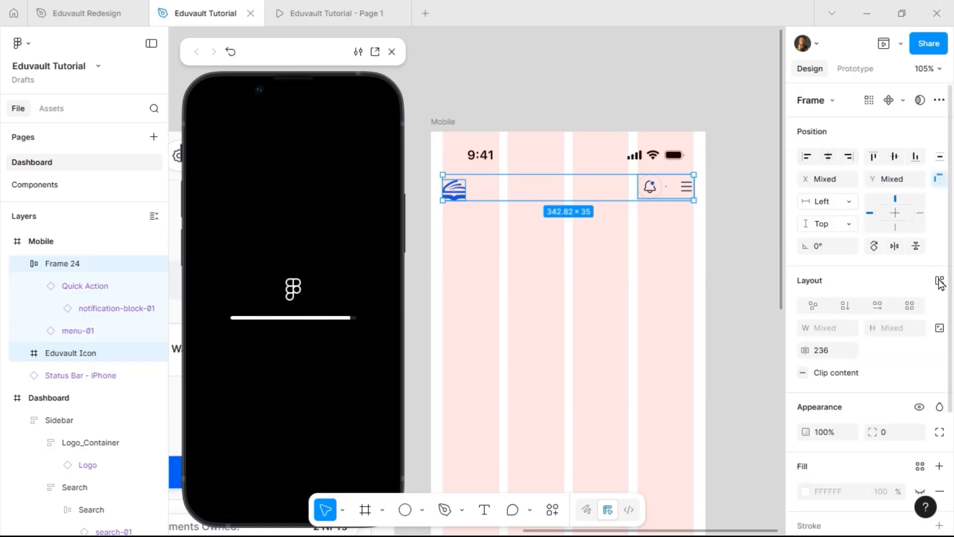
pyautogui.click(940, 284)
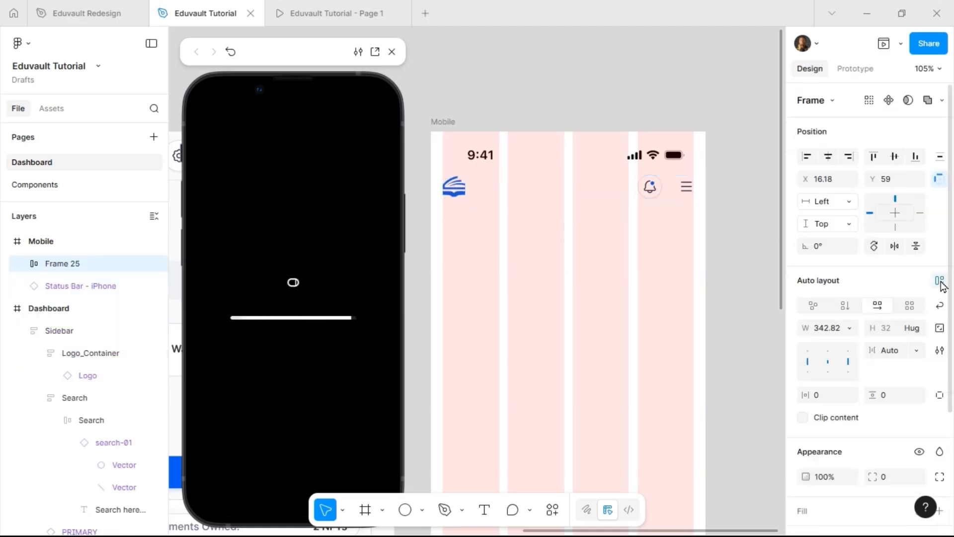
# Step: Set the Mobile header's horizontal and vertical padding to 16
pyautogui.click(831, 399)
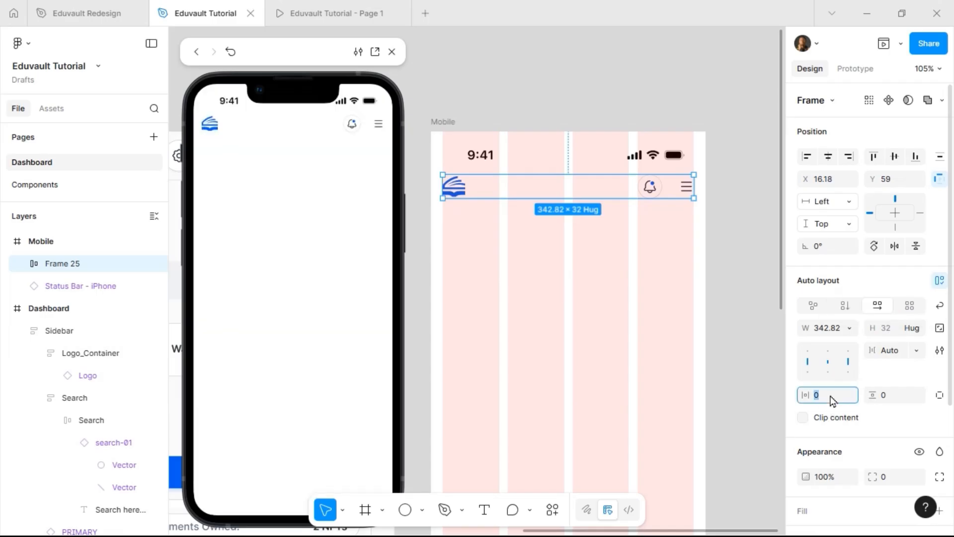
pyautogui.press('Return')
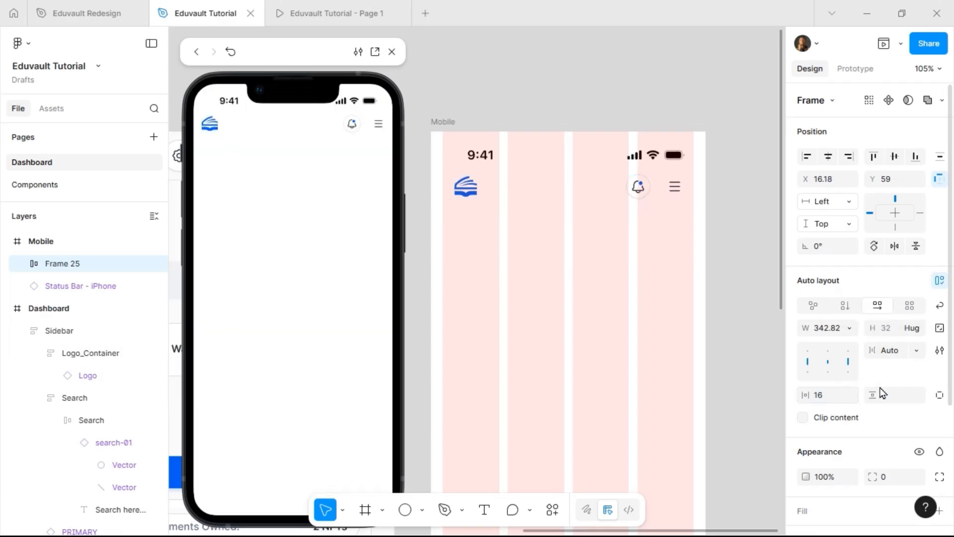
pyautogui.click(898, 397)
pyautogui.write('16')
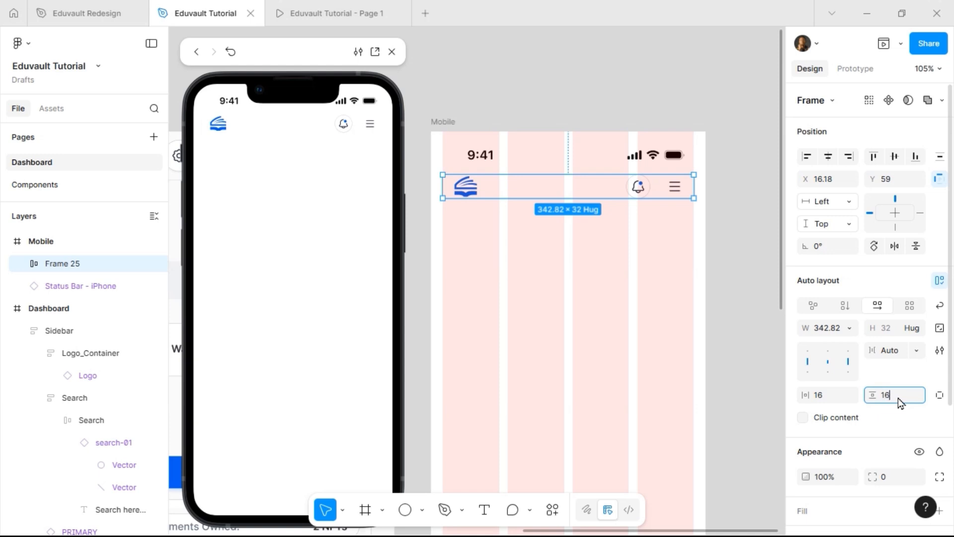
pyautogui.press('Return')
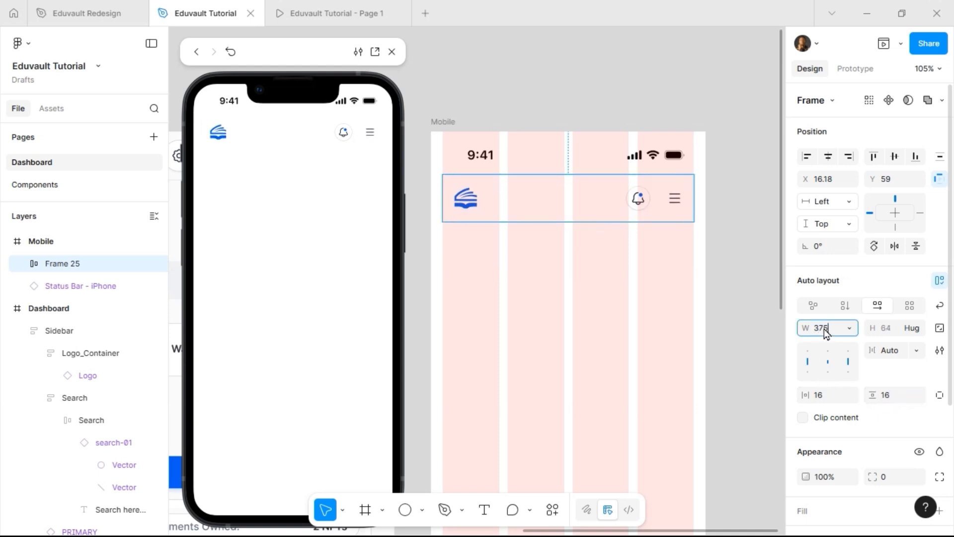
# Step: Set the Mobile header's width to 375 and centre it horizontally in the Mobile frame
pyautogui.press('Return')
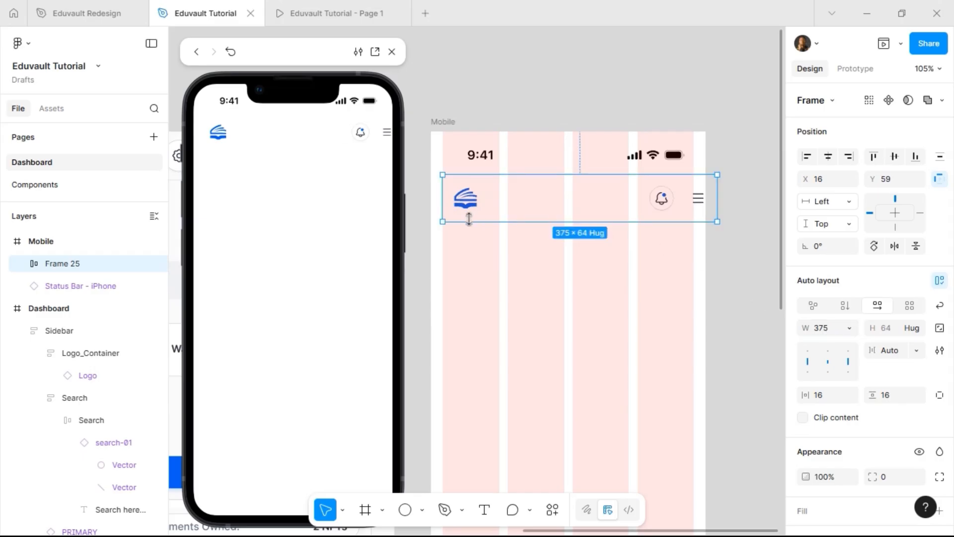
pyautogui.click(827, 156)
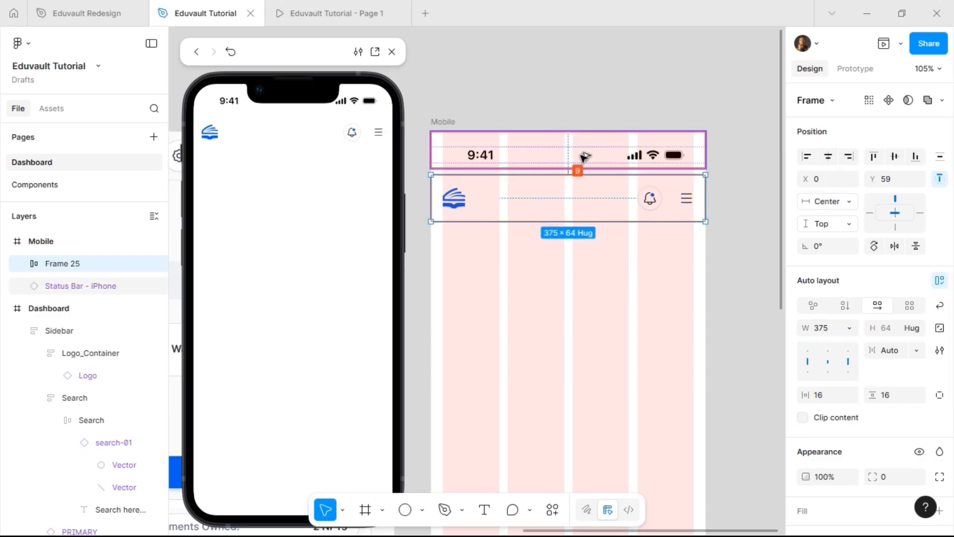
# Step: Move the Mobile header to Y 50, directly beneath the status bar, and remove its auto layout
pyautogui.press('Down')
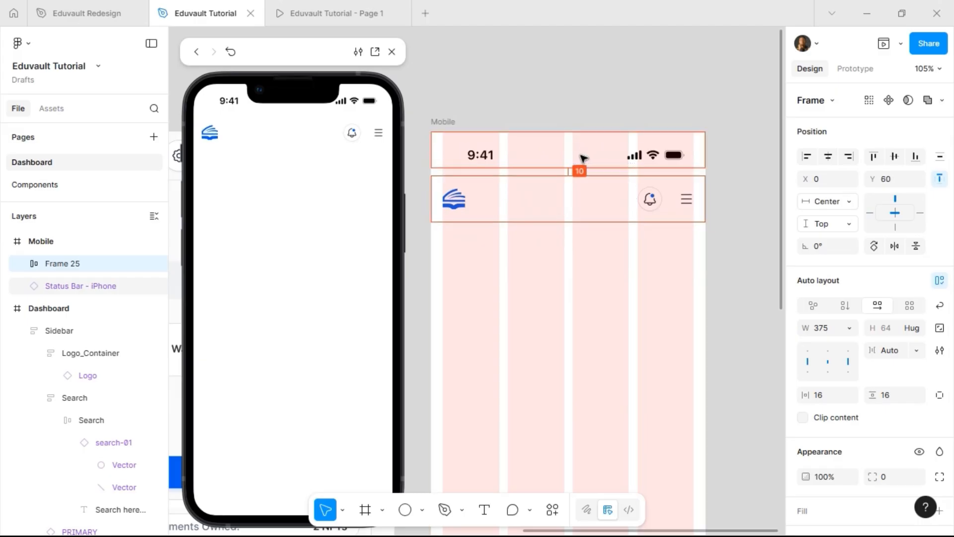
pyautogui.hotkey('shift', 'Up')
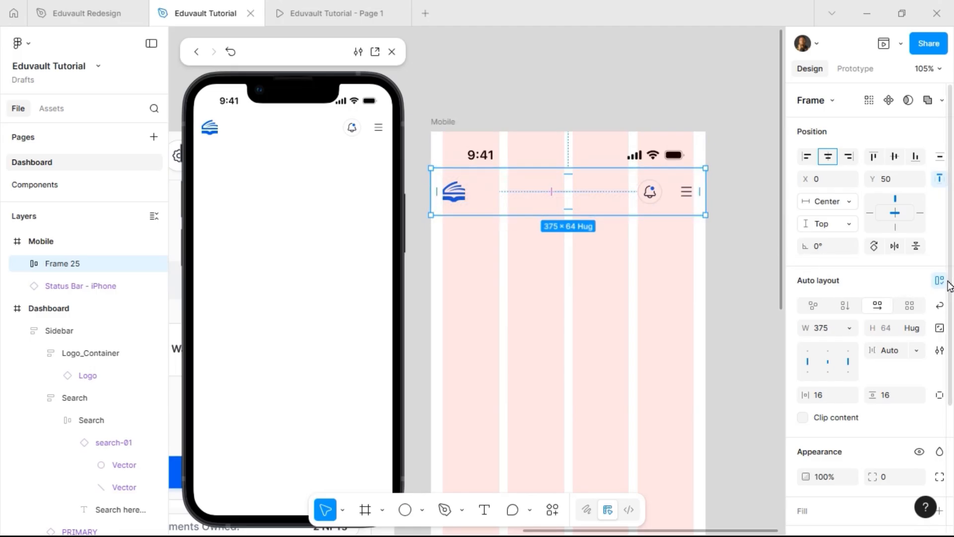
pyautogui.hotkey('shift', 'alt', 'a')
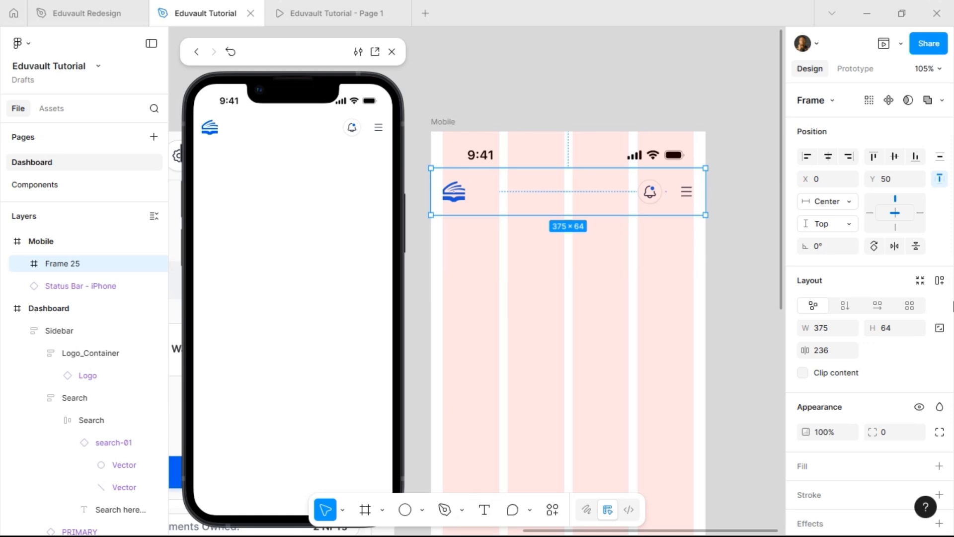
pyautogui.press('Left')
pyautogui.press('Left')
pyautogui.press('Left')
pyautogui.press('Left')
pyautogui.press('Left')
pyautogui.press('Left')
pyautogui.press('Left')
pyautogui.press('Left')
pyautogui.press('Left')
pyautogui.press('Left')
pyautogui.press('Left')
pyautogui.press('Left')
pyautogui.press('Left')
pyautogui.press('Left')
pyautogui.press('Left')
pyautogui.press('Left')
pyautogui.press('Left')
pyautogui.press('Left')
pyautogui.press('Left')
pyautogui.press('Left')
pyautogui.hotkey('ctrl', 'z')
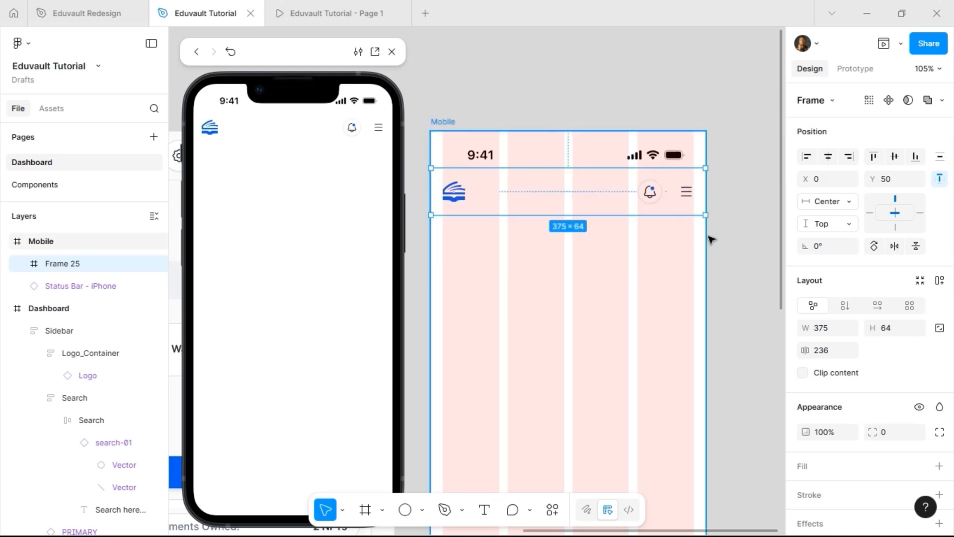
# Step: Copy the Dashboard title from the desktop navigation bar into the Mobile header frame
pyautogui.click(656, 270)
pyautogui.hscroll(-15, 656, 271)
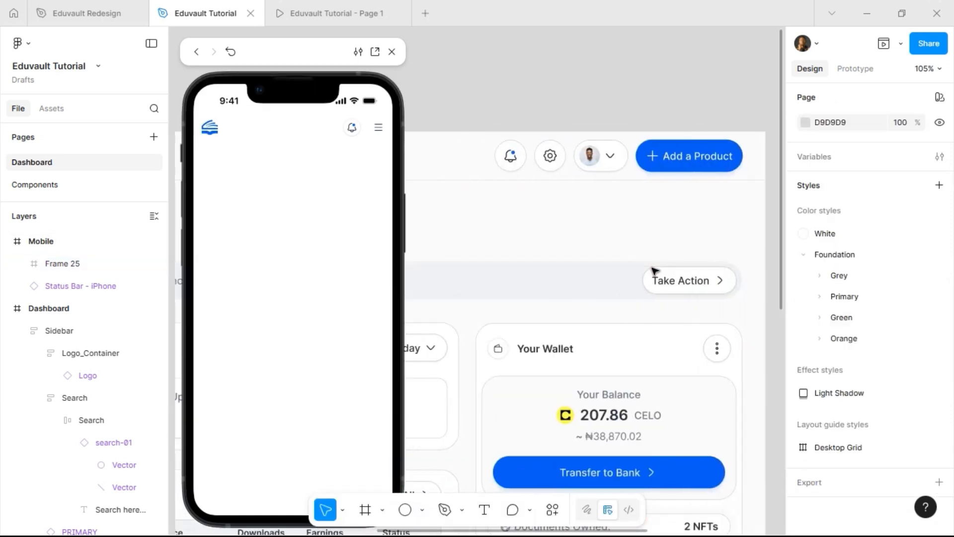
pyautogui.hscroll(-1, 655, 270)
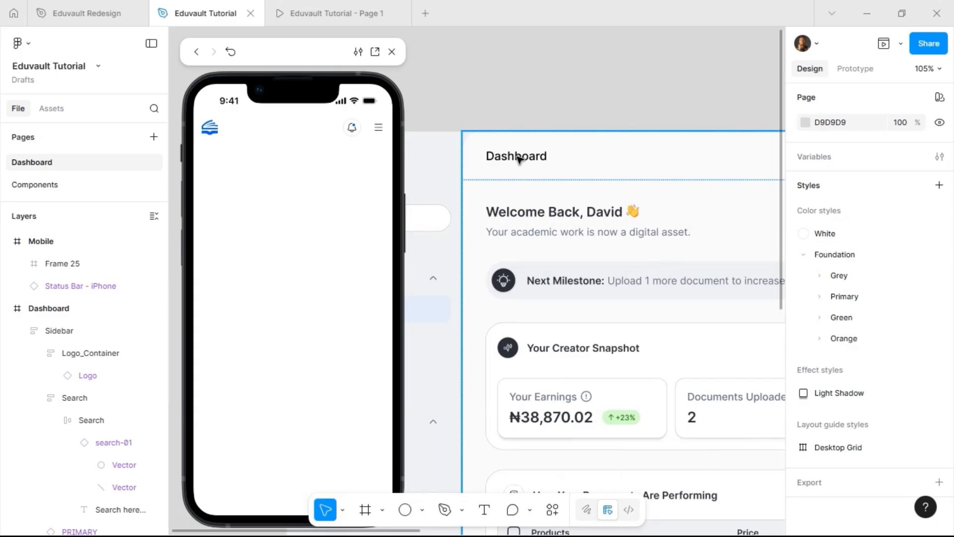
pyautogui.click(518, 159)
pyautogui.doubleClick(545, 151)
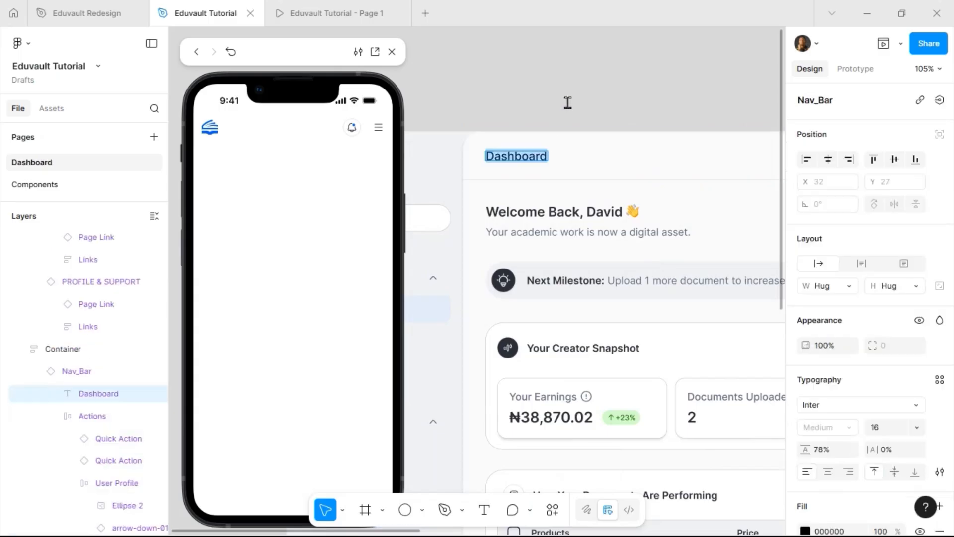
pyautogui.press('Escape')
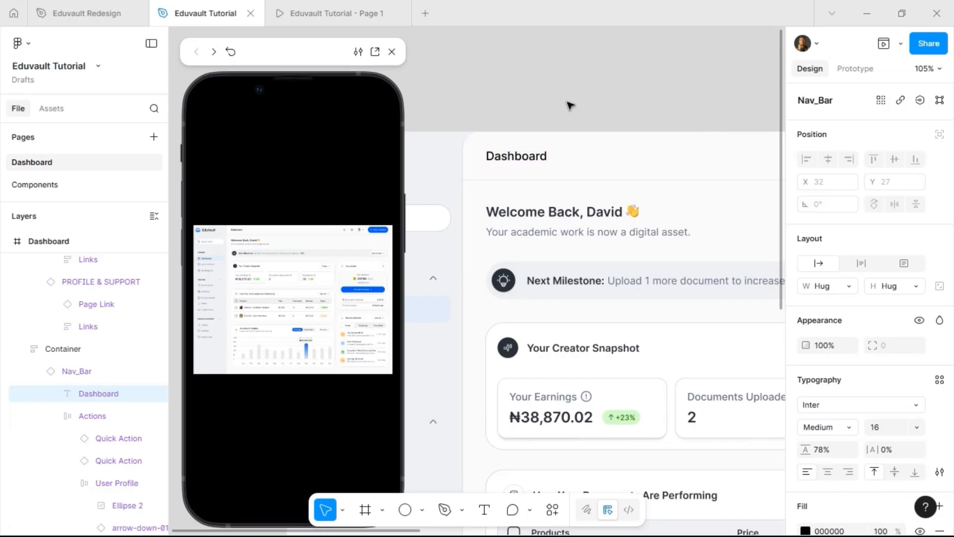
pyautogui.hscroll(2, 591, 107)
pyautogui.hscroll(10, 595, 106)
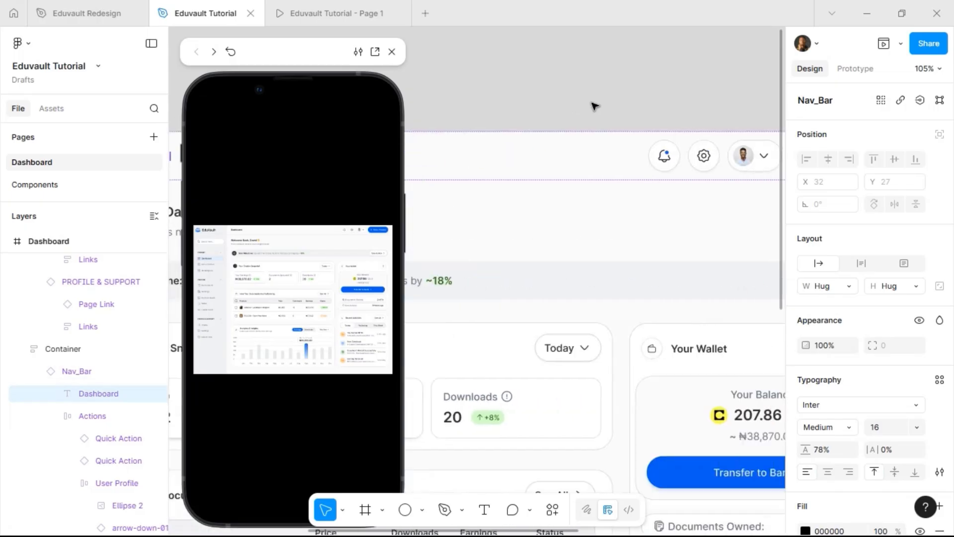
pyautogui.hscroll(-4, 600, 110)
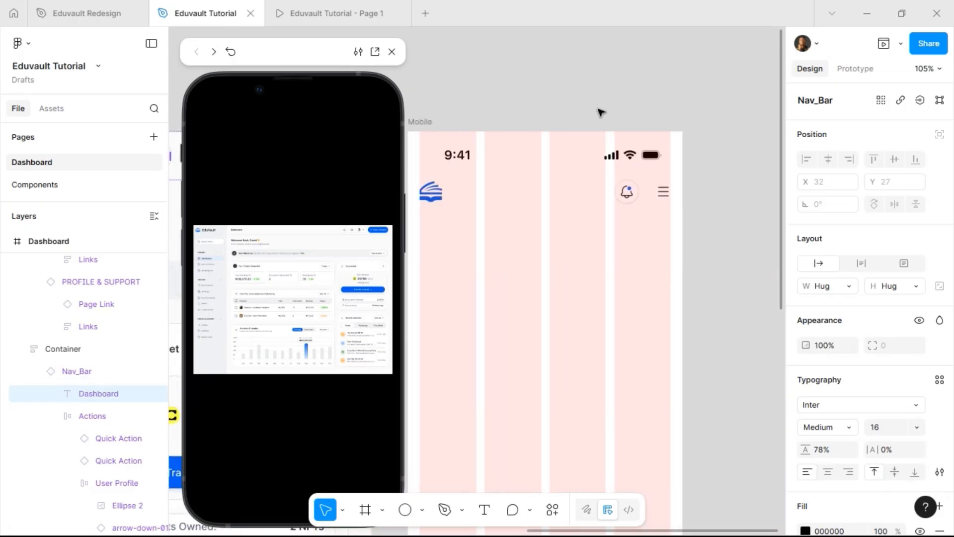
pyautogui.click(539, 182)
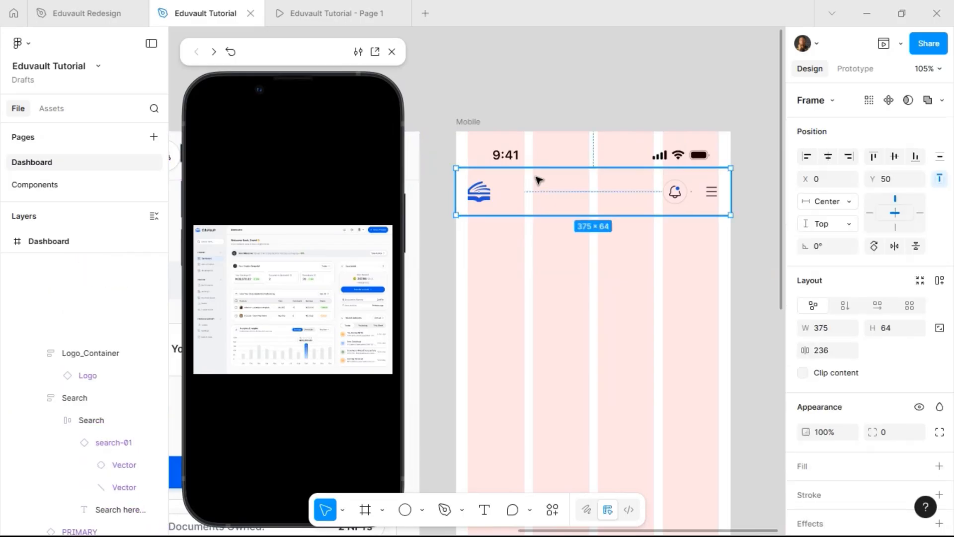
pyautogui.hotkey('ctrl', 'v')
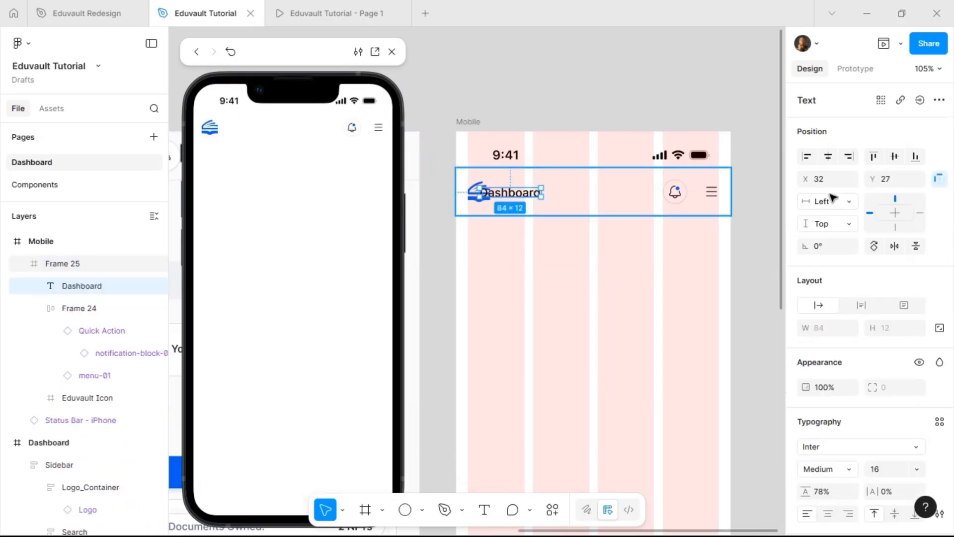
# Step: Centre the Dashboard title horizontally and vertically within the Mobile header
pyautogui.click(827, 157)
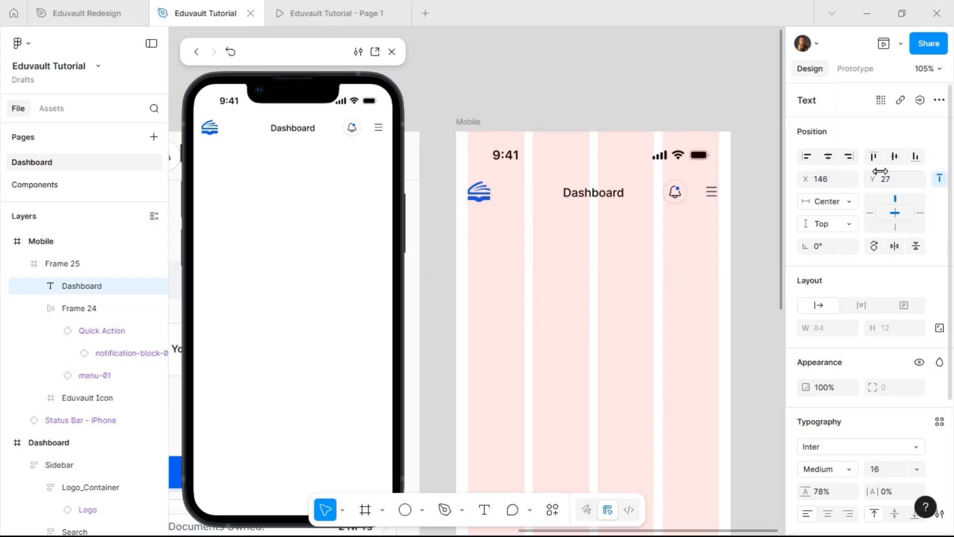
pyautogui.click(894, 157)
pyautogui.scroll(-1, 646, 174)
pyautogui.click(564, 149)
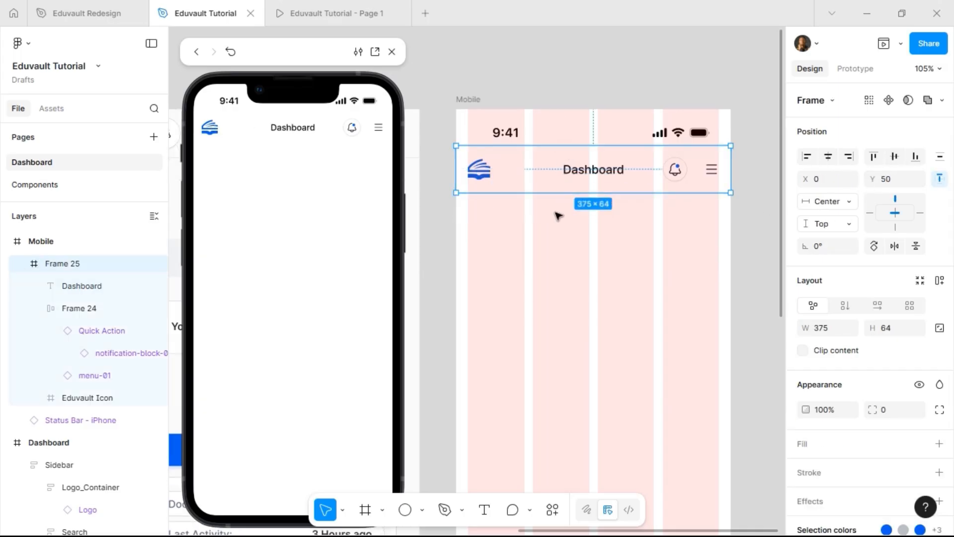
# Step: Move the phone preview aside and copy the desktop welcome greeting block into the Mobile frame below the header, at about X 59, Y 129
pyautogui.hscroll(-10, 558, 217)
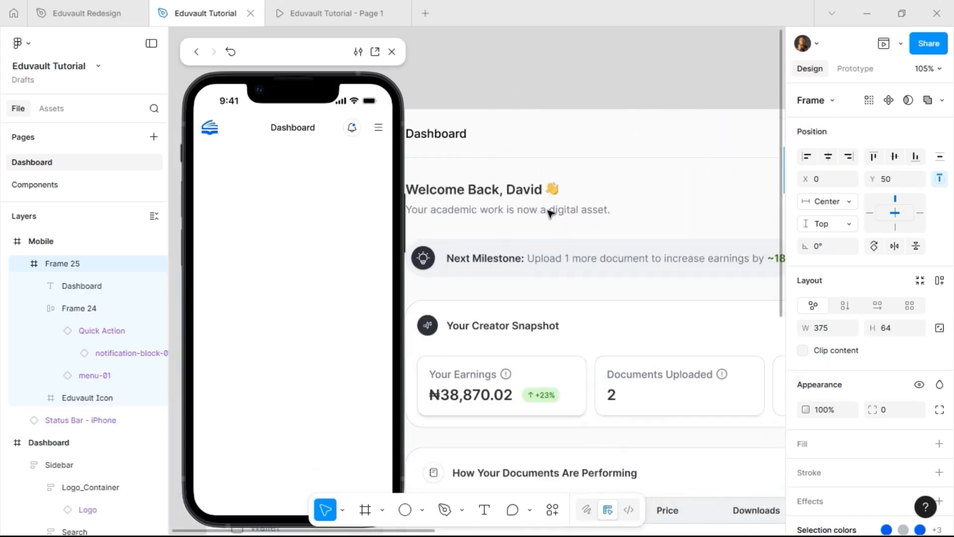
pyautogui.click(487, 204)
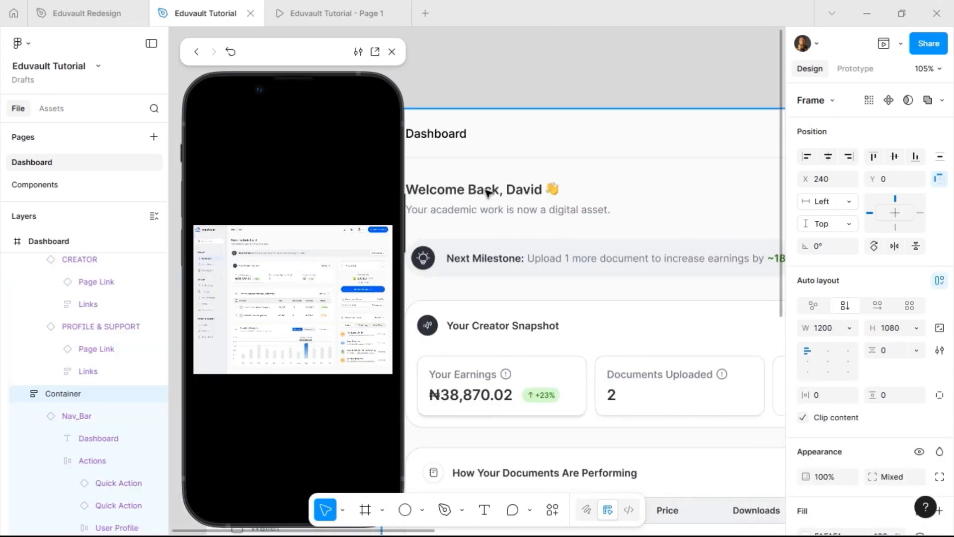
pyautogui.click(484, 192)
pyautogui.keyDown('ctrl'); pyautogui.scroll(-5, 484, 193); pyautogui.keyUp('ctrl')
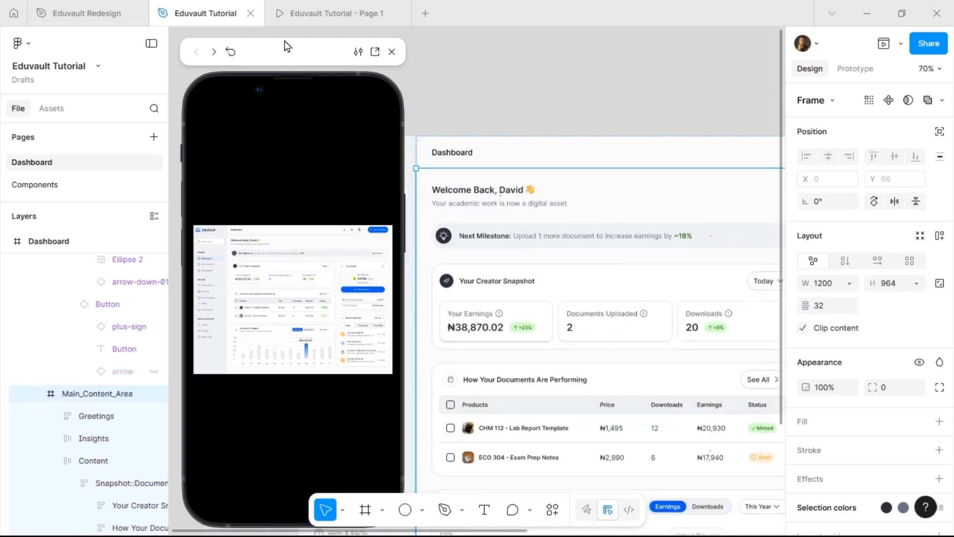
pyautogui.moveTo(293, 60); pyautogui.dragTo(135, 50)
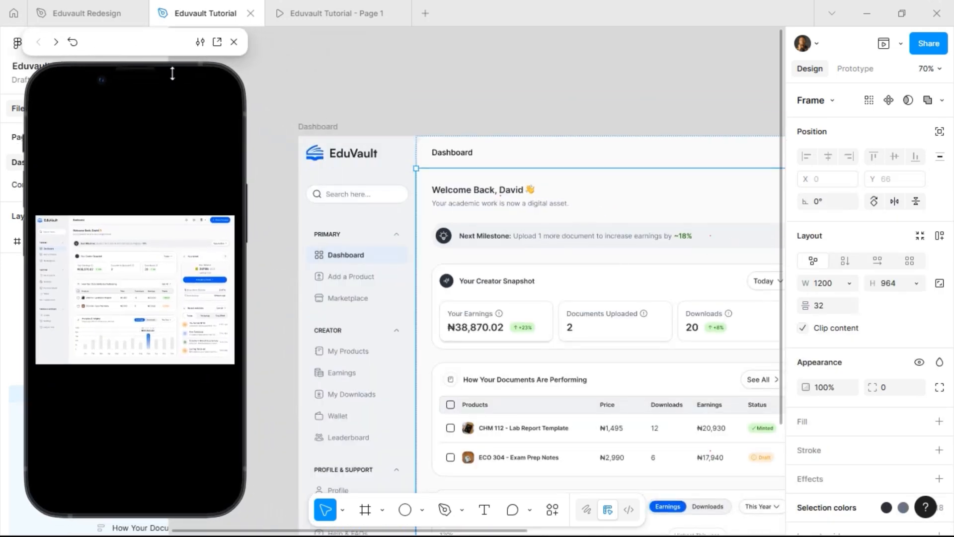
pyautogui.click(471, 198)
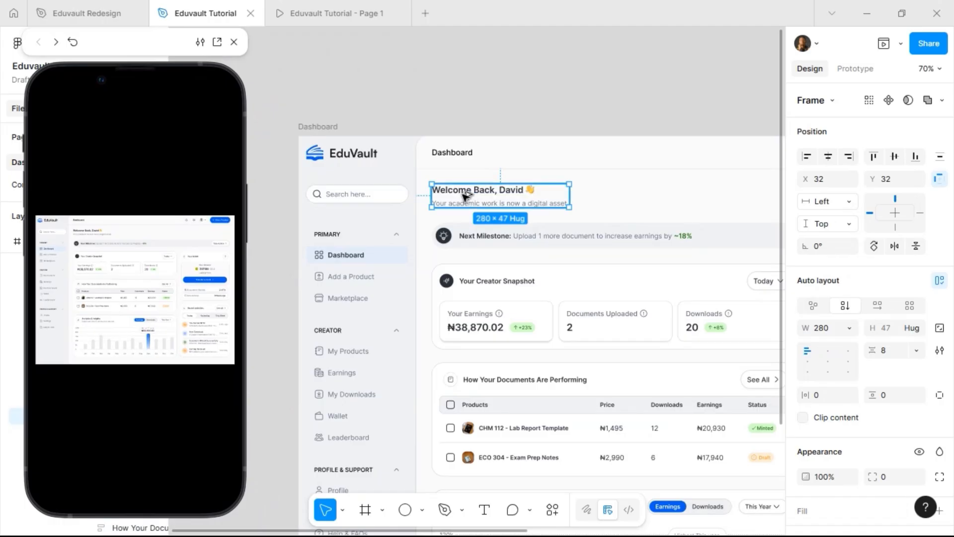
pyautogui.moveTo(470, 198); pyautogui.dragTo(581, 211)
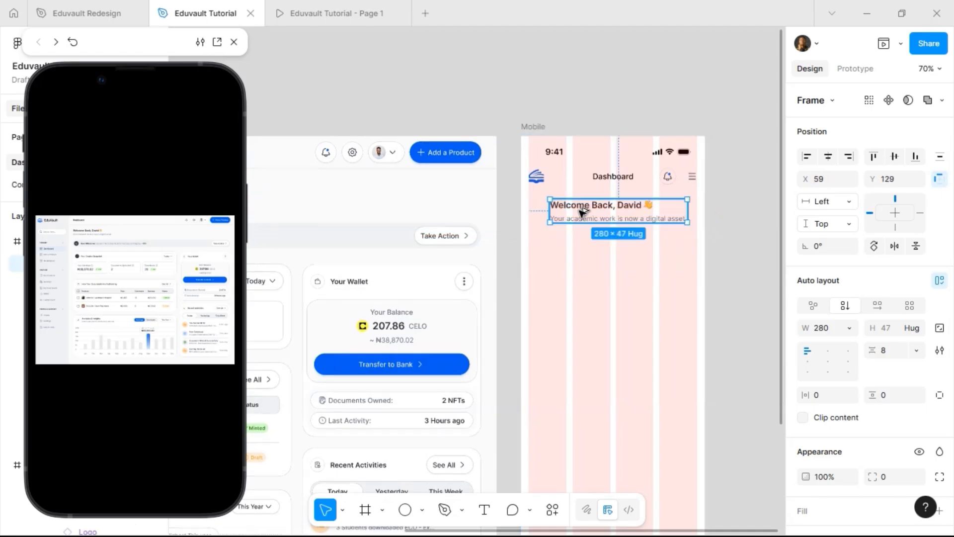
# Step: Set the mobile greeting block's width to 375 and both paddings to 16, and centre it horizontally in the Mobile frame
pyautogui.click(833, 329)
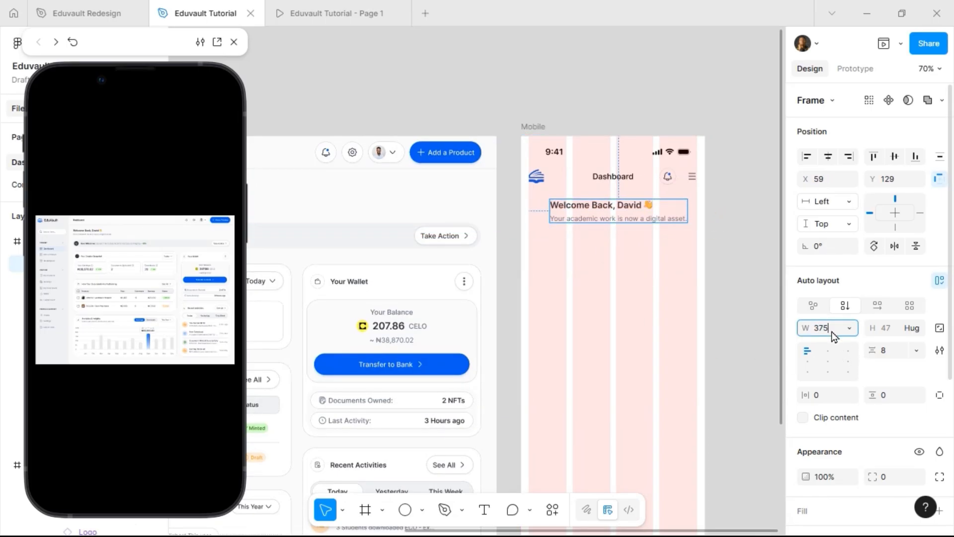
pyautogui.press('Return')
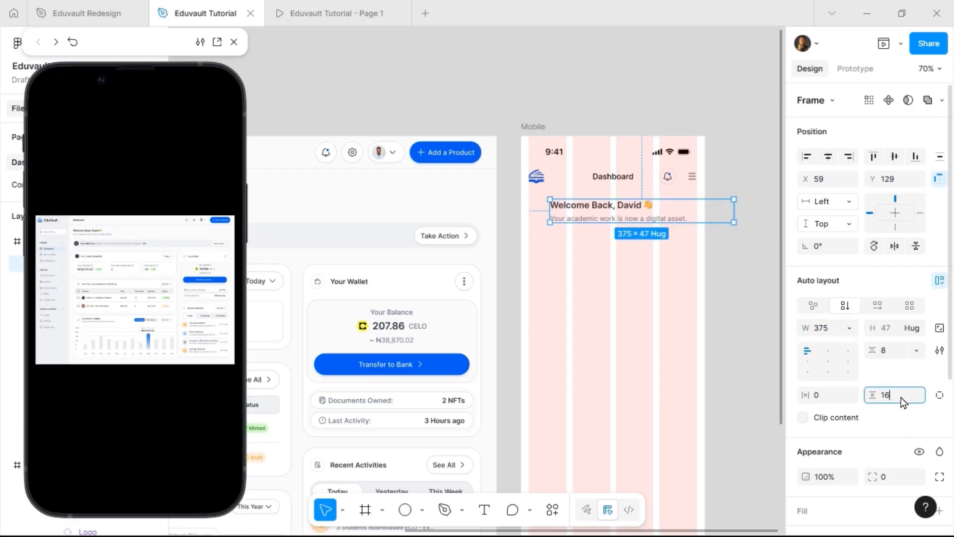
pyautogui.click(828, 396)
pyautogui.write('1')
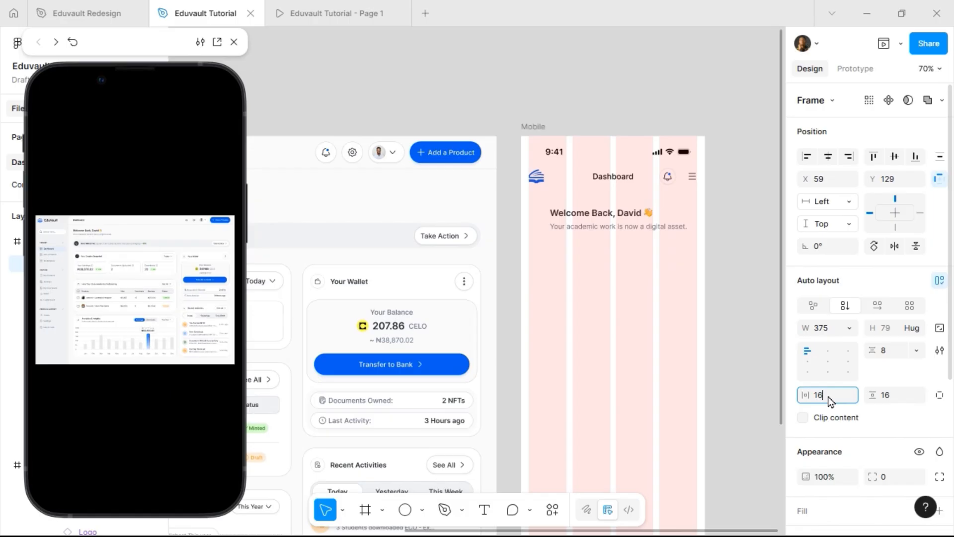
pyautogui.write('6')
pyautogui.press('Return')
pyautogui.click(828, 157)
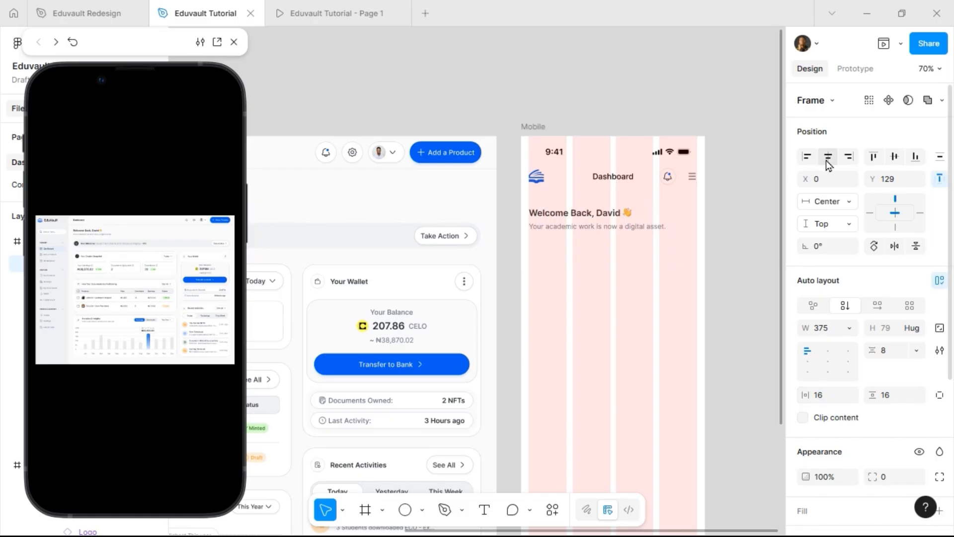
# Step: Set the mobile greeting's heading font size to 16 and its subtitle font size to 12
pyautogui.click(595, 216)
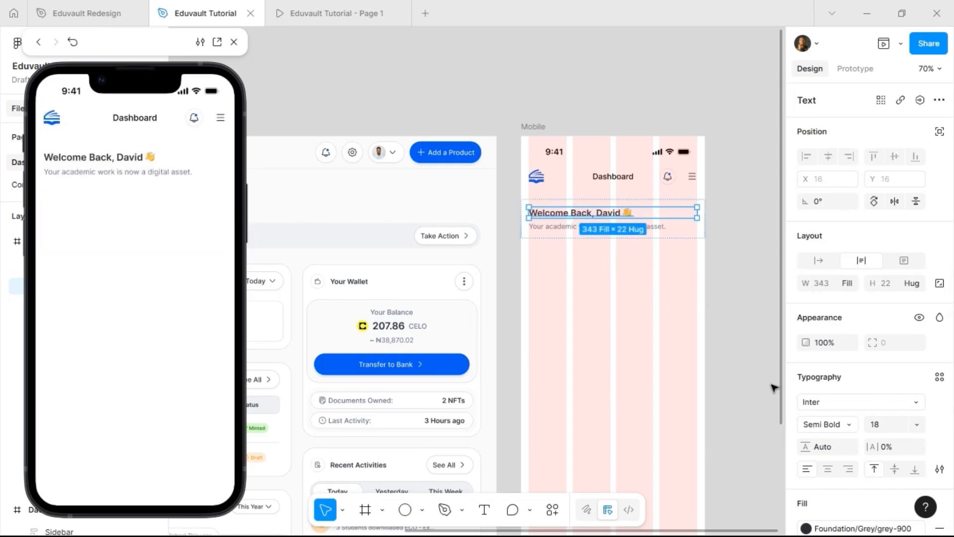
pyautogui.click(884, 422)
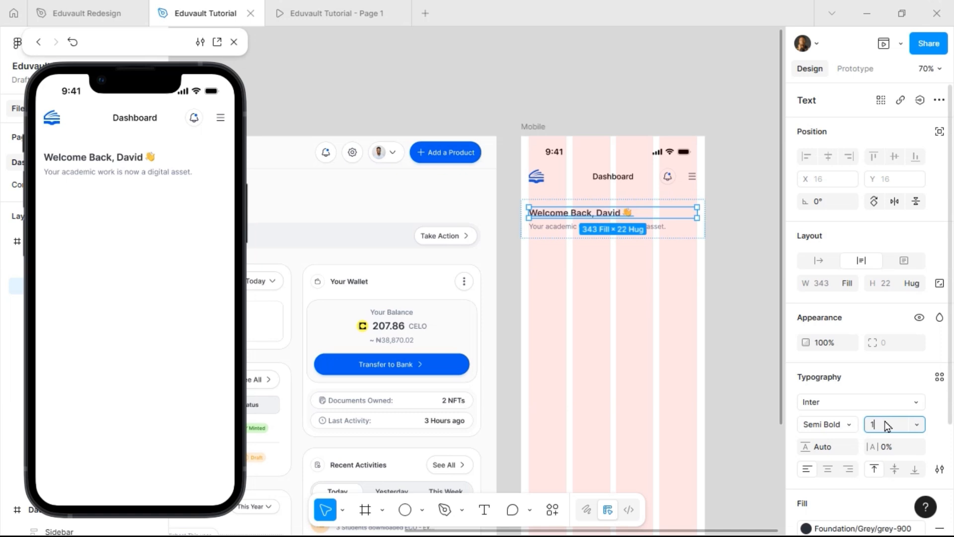
pyautogui.press('Return')
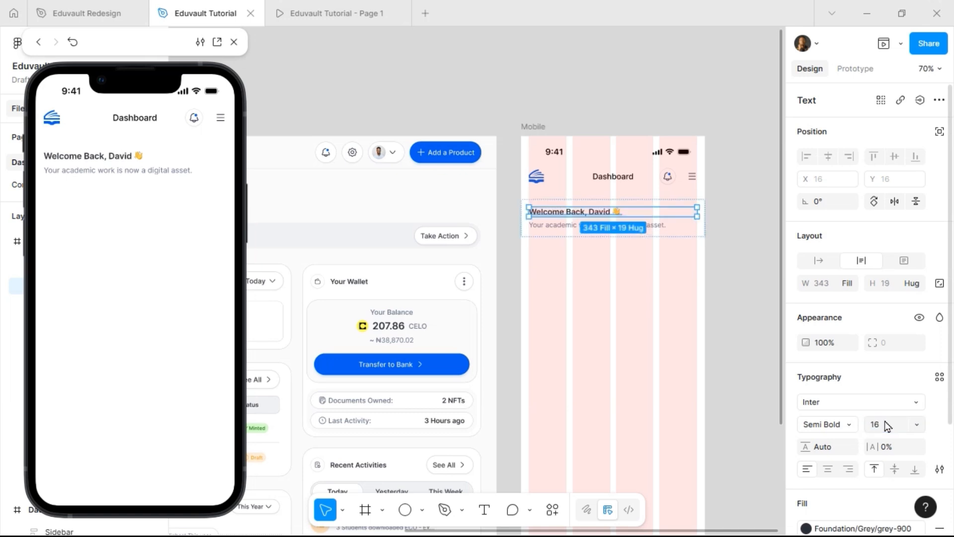
pyautogui.click(659, 227)
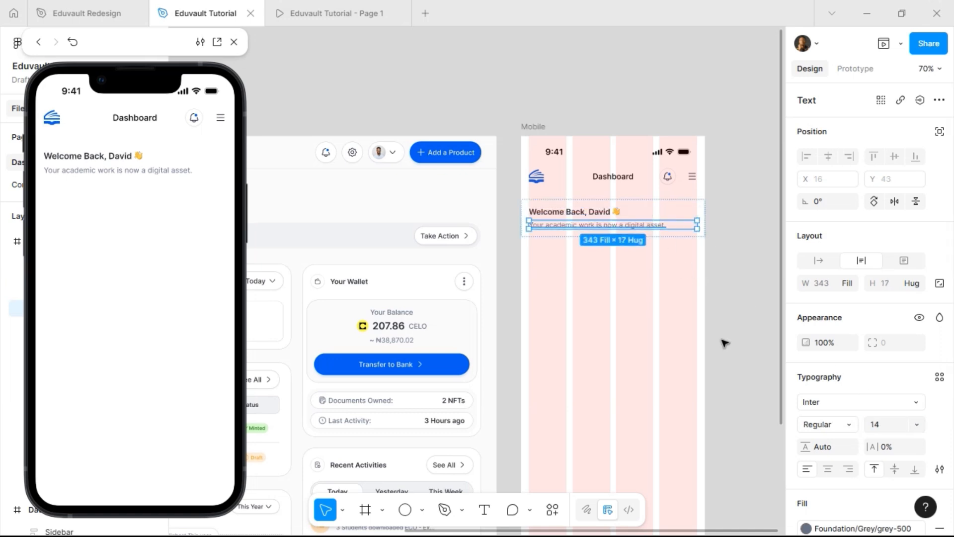
pyautogui.click(894, 429)
pyautogui.write('1')
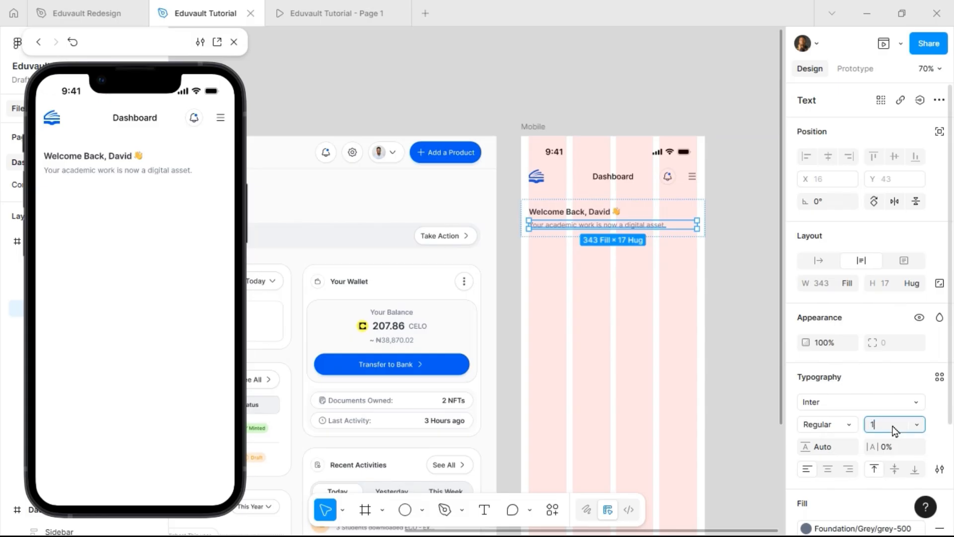
pyautogui.write('2')
pyautogui.press('Return')
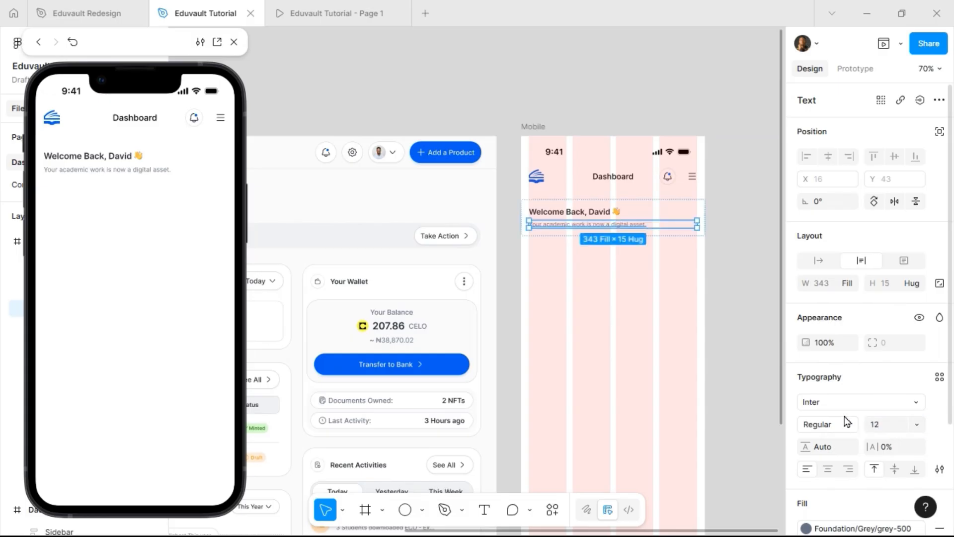
# Step: Move the mobile greeting block up to Y 114, directly beneath the header
pyautogui.click(672, 212)
pyautogui.press('Up')
pyautogui.press('Up')
pyautogui.press('Up')
pyautogui.press('Up')
pyautogui.press('Up')
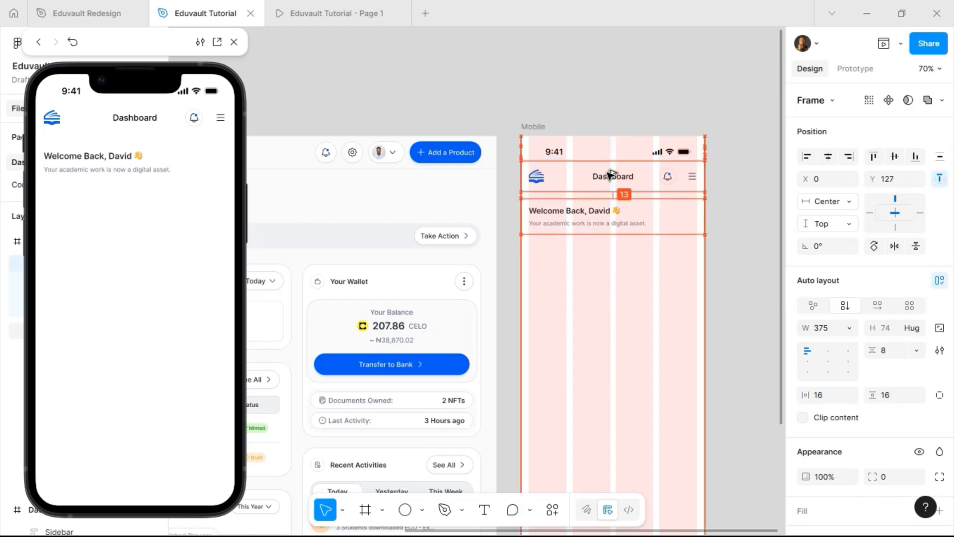
pyautogui.press('Up')
pyautogui.press('Up')
pyautogui.press('Up')
pyautogui.press('Up')
pyautogui.press('Up')
pyautogui.press('Up')
pyautogui.press('Up')
pyautogui.press('Up')
pyautogui.press('Up')
pyautogui.press('Up')
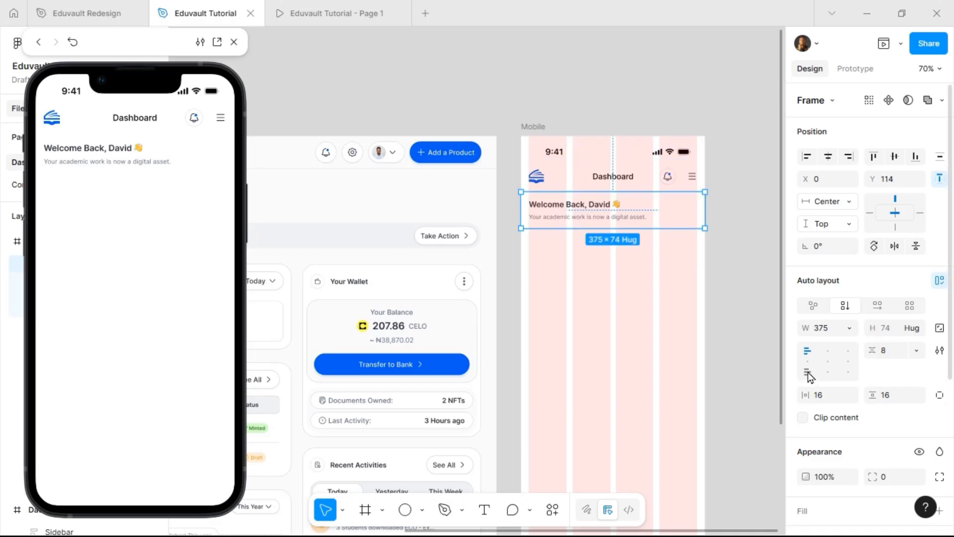
# Step: Try centre alignment on the mobile greeting's heading and subtitle, and return both texts to left alignment
pyautogui.click(829, 354)
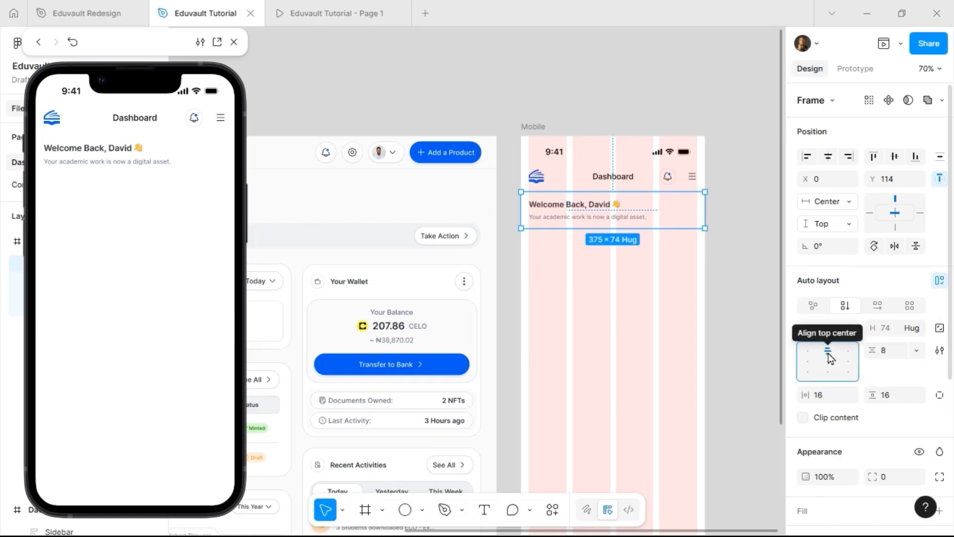
pyautogui.doubleClick(599, 207)
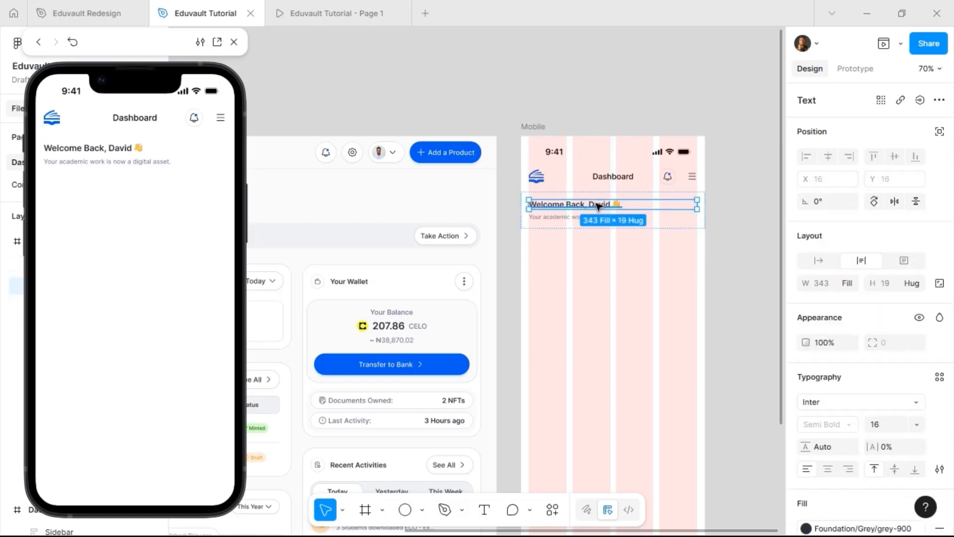
pyautogui.hotkey('ctrl', 'a')
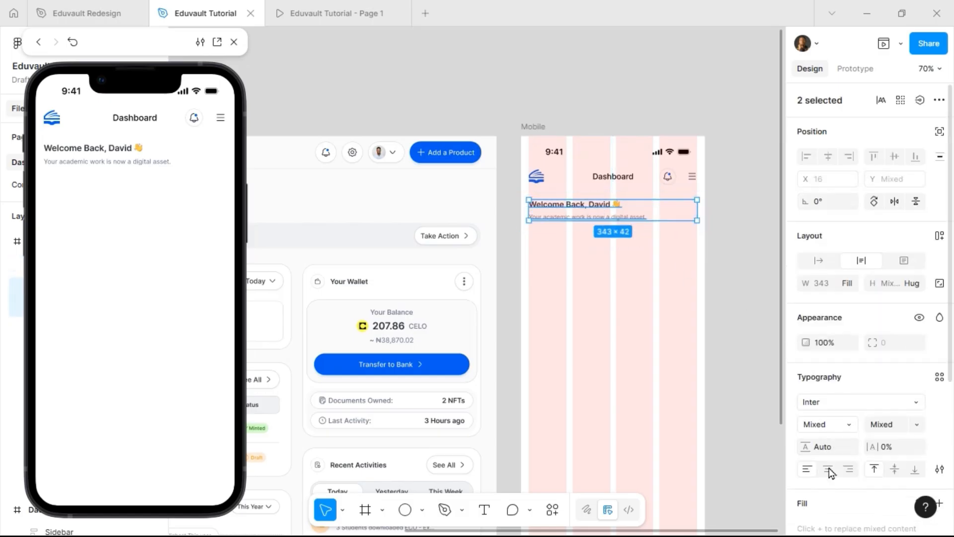
pyautogui.click(828, 469)
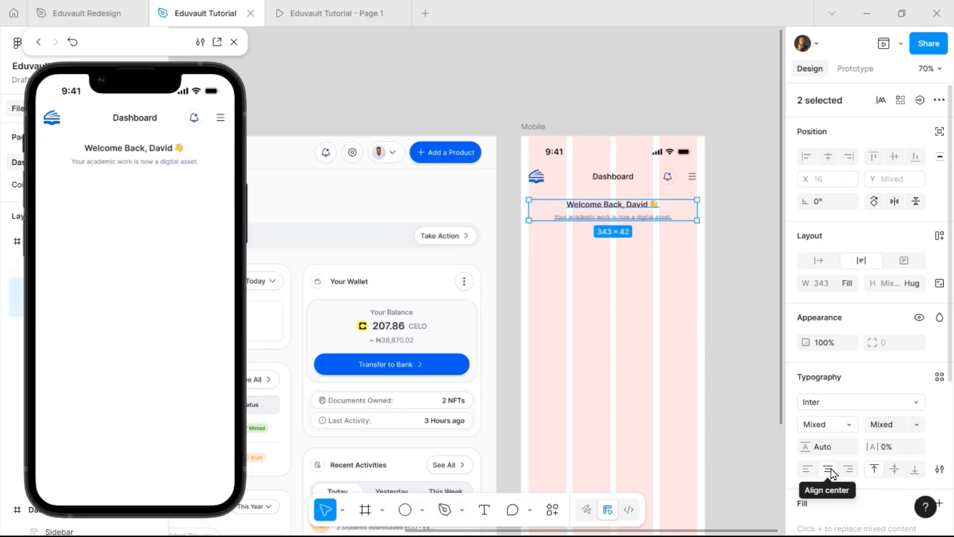
pyautogui.hotkey('ctrl', 'alt', 'l')
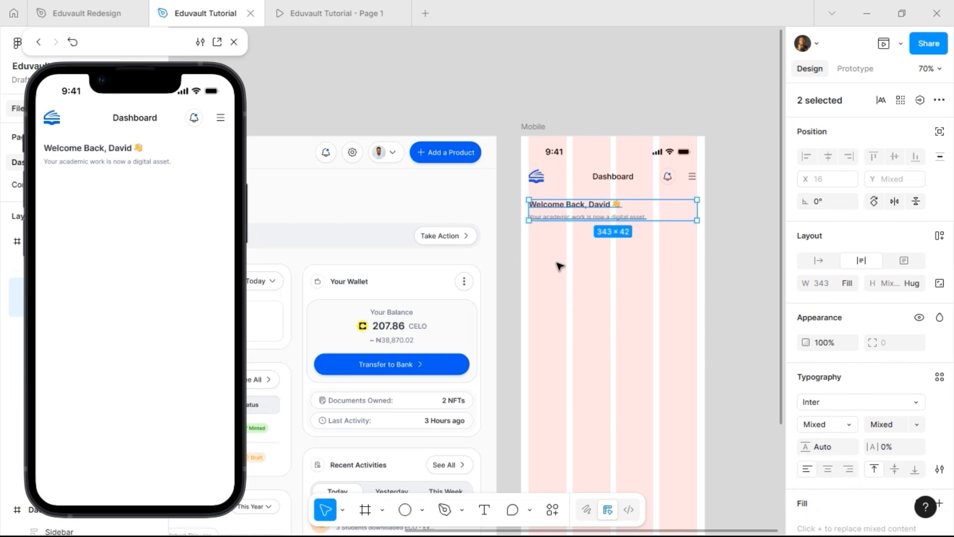
# Step: Copy the desktop Next Milestone banner into the Mobile frame at X 16, Y 207, and set its width to 375
pyautogui.click(365, 243)
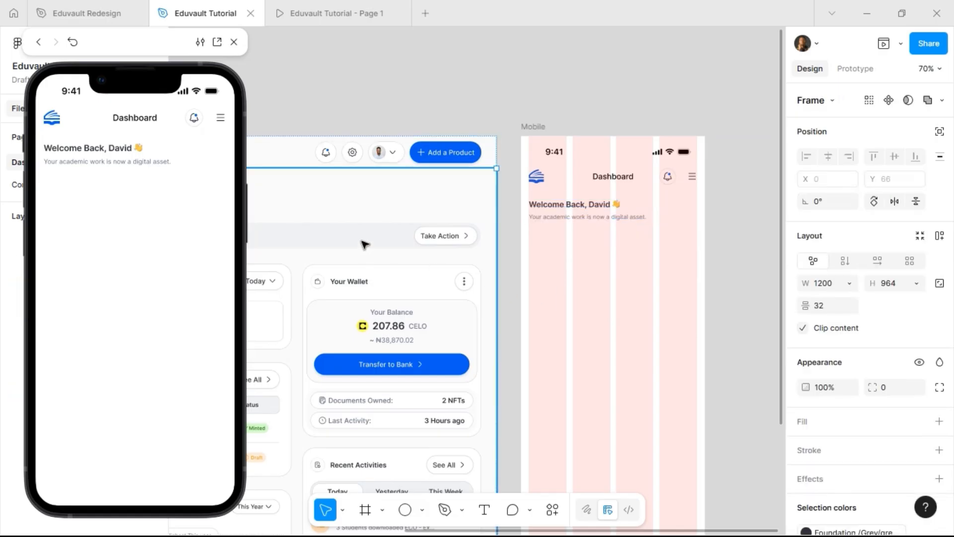
pyautogui.click(366, 243)
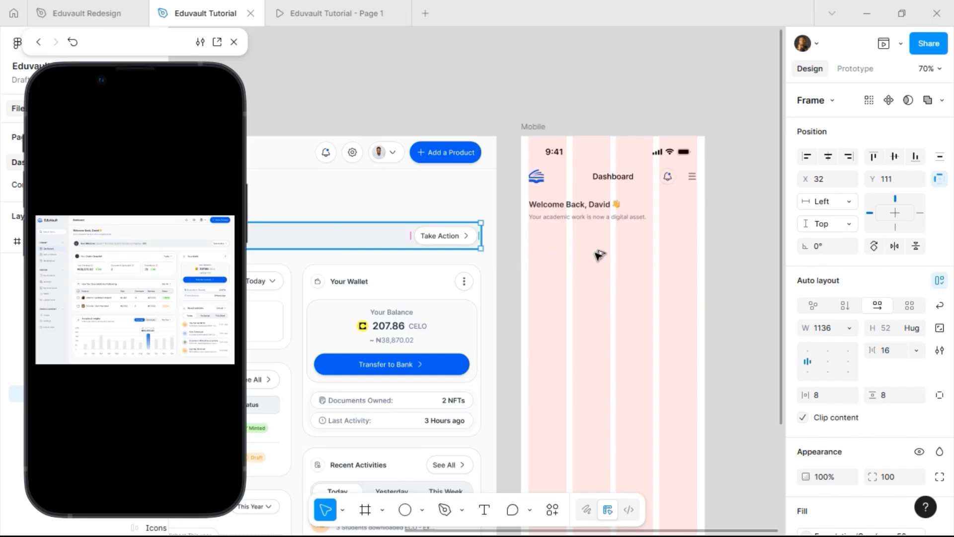
pyautogui.moveTo(595, 252); pyautogui.dragTo(678, 257)
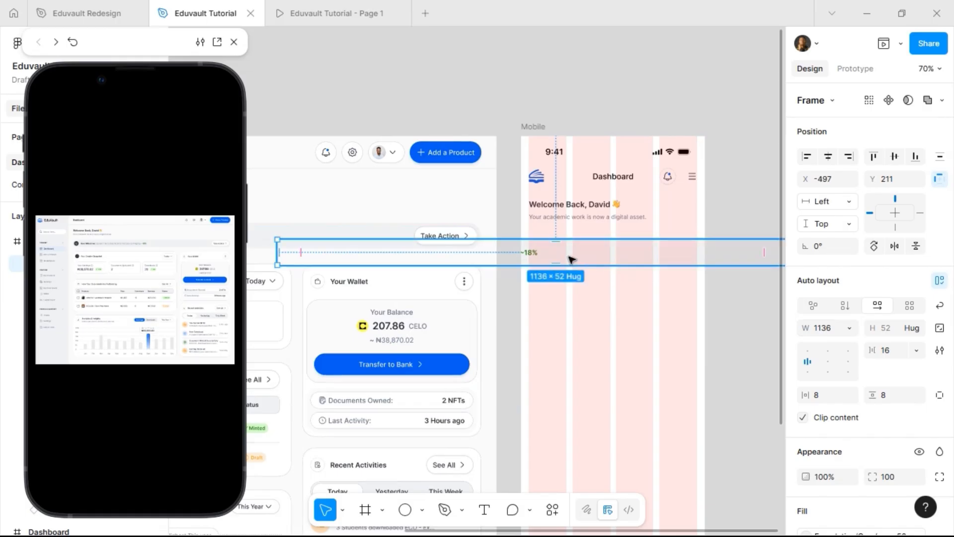
pyautogui.moveTo(571, 258)
pyautogui.mouseDown()
pyautogui.moveTo(671, 261)
pyautogui.moveTo(567, 256)
pyautogui.moveTo(588, 250)
pyautogui.mouseUp()
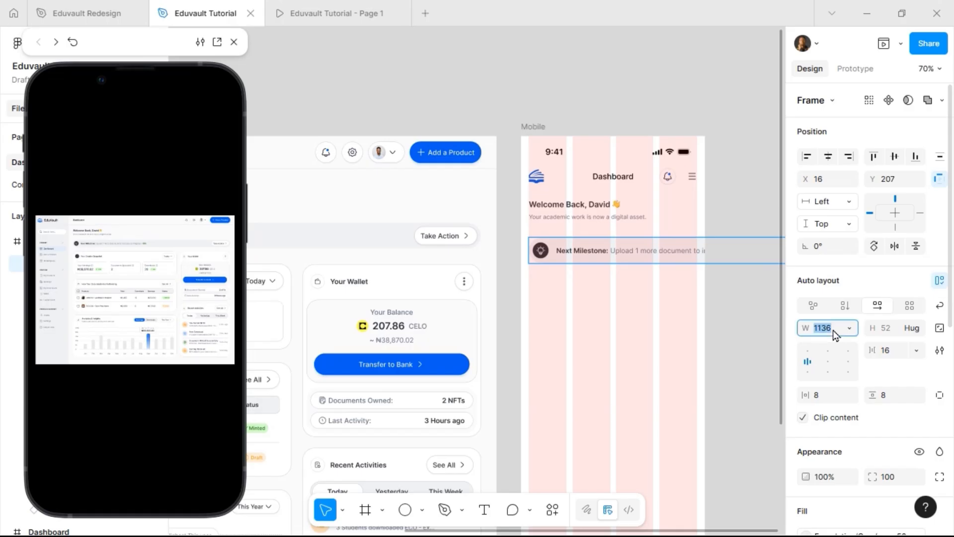
pyautogui.write('375')
pyautogui.press('Return')
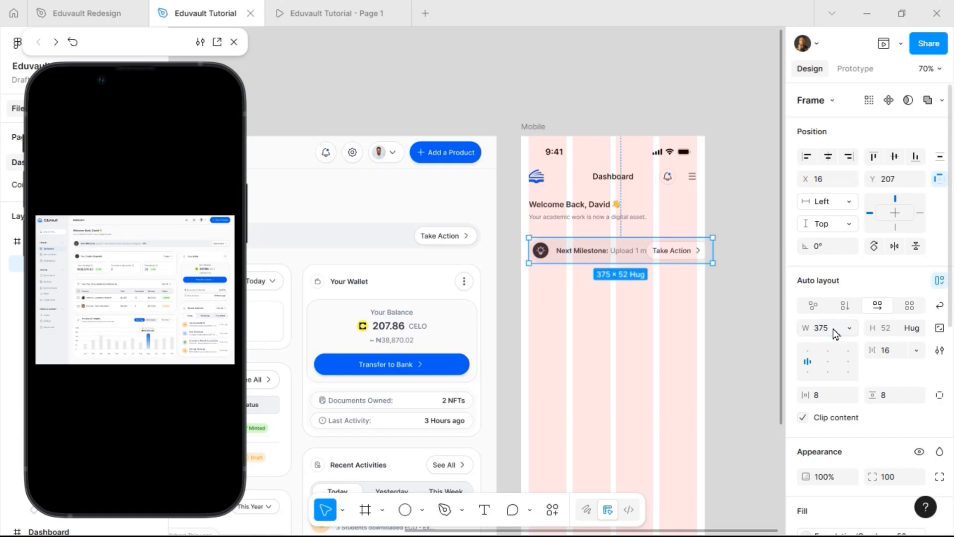
# Step: Hide the text of the mobile banner's Take Action button and set the button's horizontal padding to 8
pyautogui.click(684, 254)
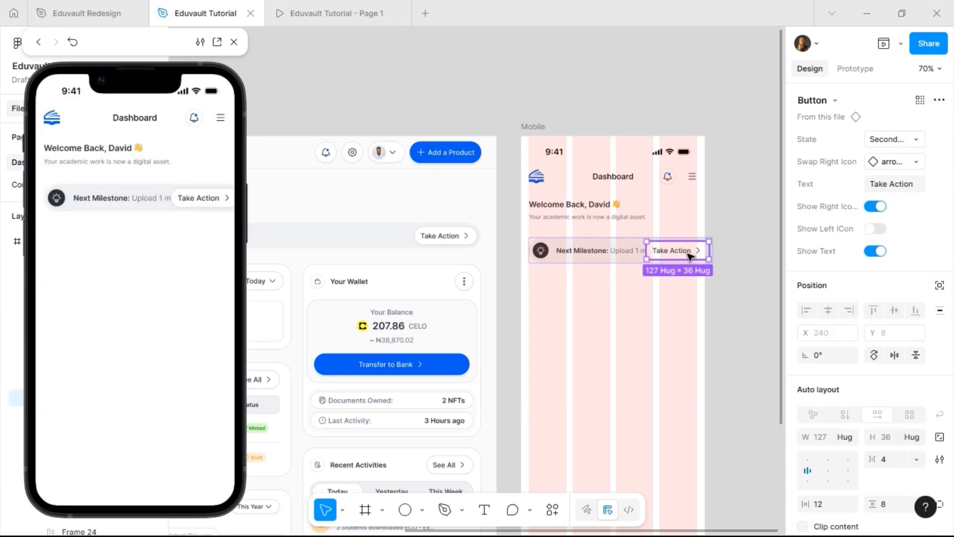
pyautogui.click(872, 253)
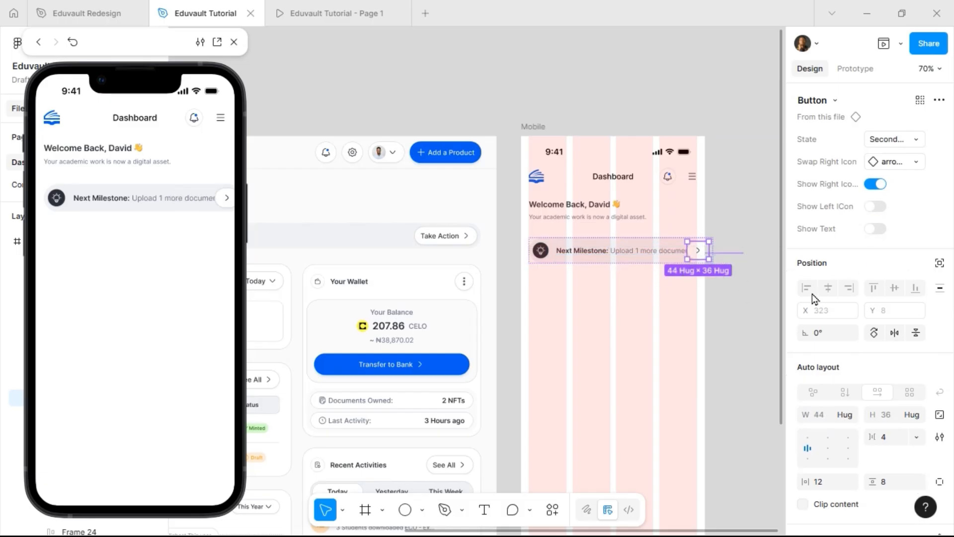
pyautogui.click(817, 484)
pyautogui.write('8')
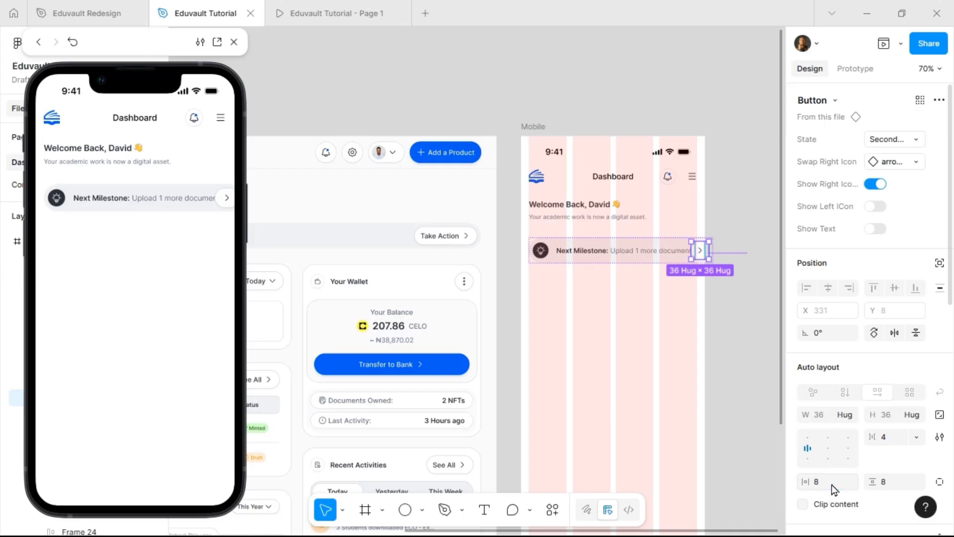
# Step: Copy "Next Milestone:" to the start of the mobile banner's description text and delete the separate label
pyautogui.keyDown('ctrl'); pyautogui.scroll(3, 660, 234); pyautogui.keyUp('ctrl')
pyautogui.click(617, 259)
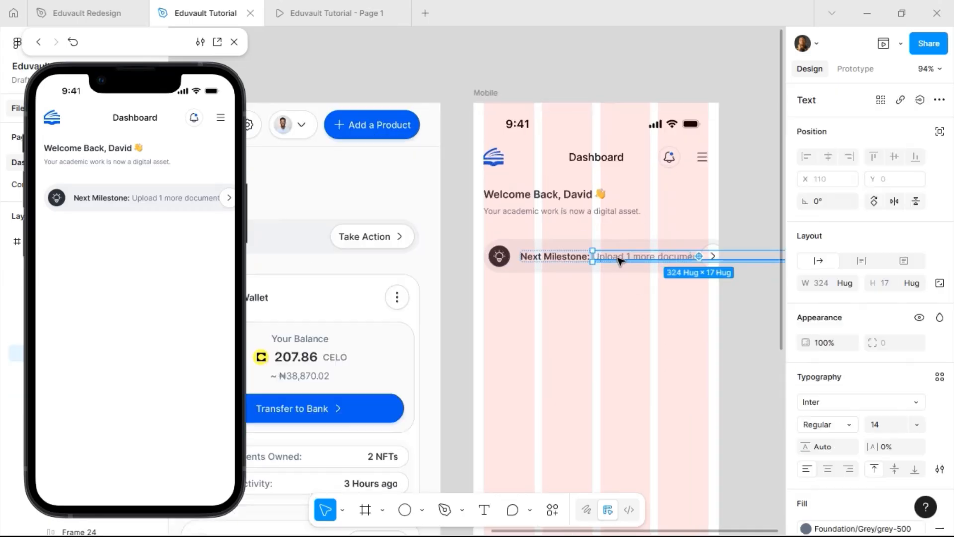
pyautogui.doubleClick(573, 255)
pyautogui.hotkey('ctrl', 'c')
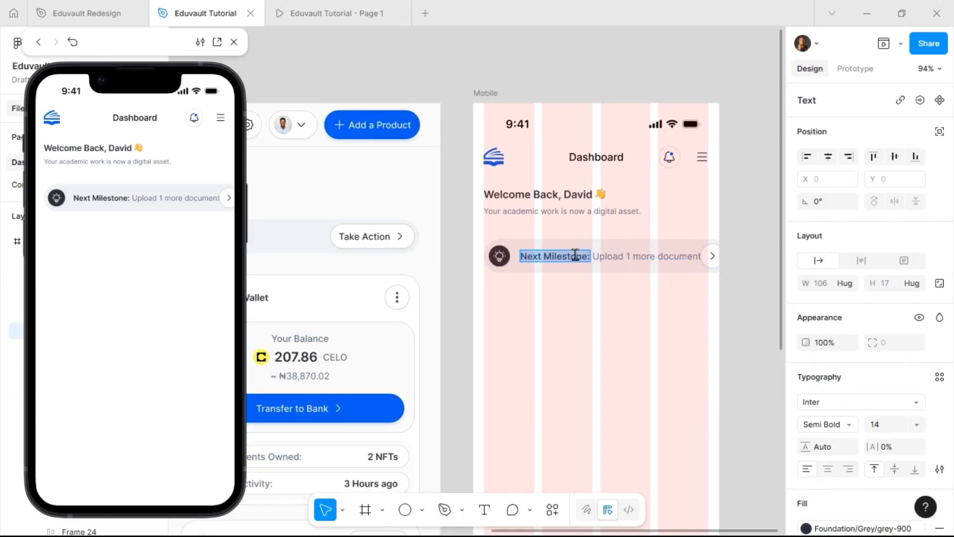
pyautogui.click(619, 256)
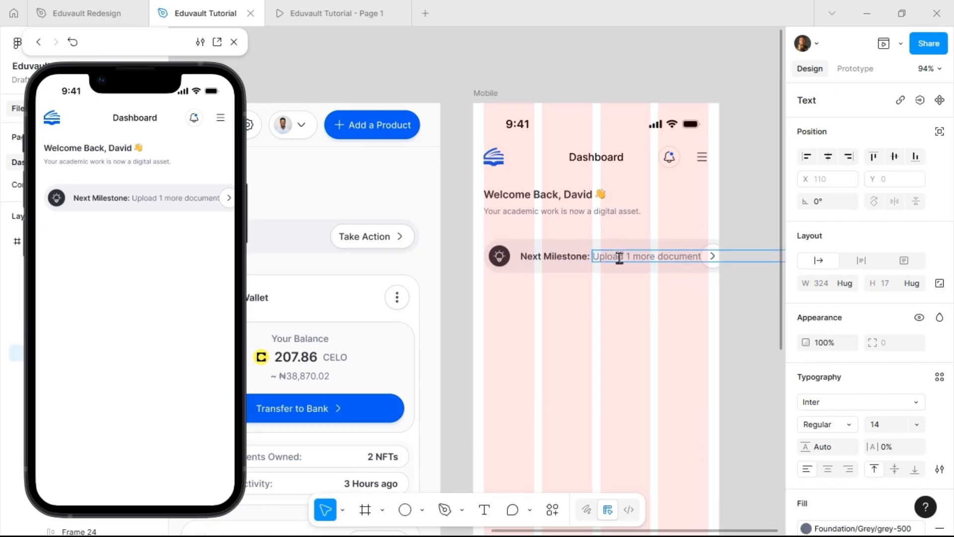
pyautogui.hotkey('ctrl', 'v')
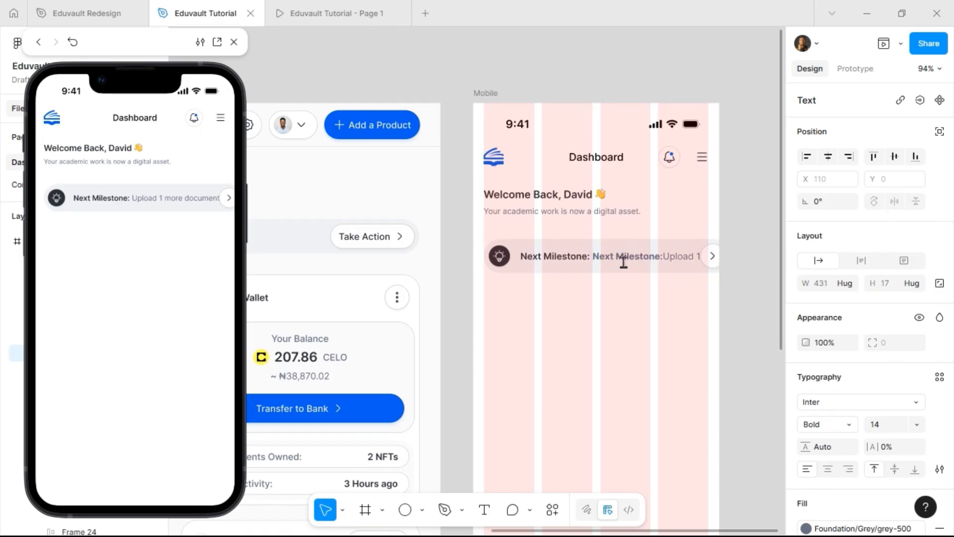
pyautogui.click(584, 259)
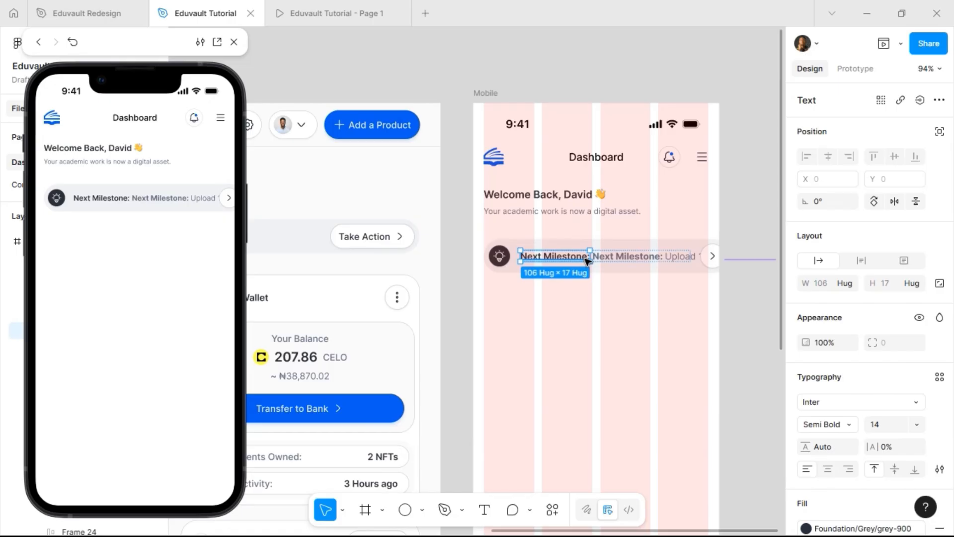
pyautogui.press('Delete')
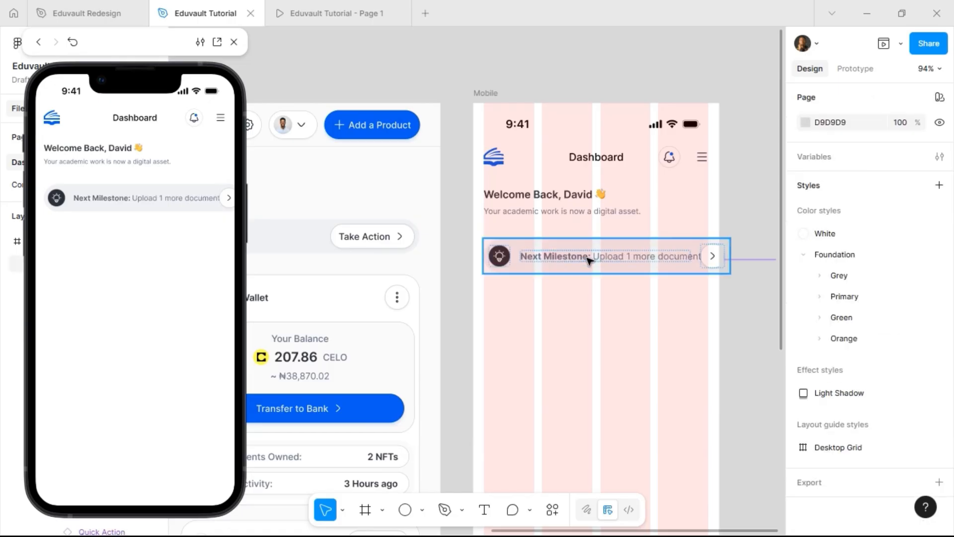
# Step: Set the width of the mobile banner's combined milestone text to fill its container so it wraps
pyautogui.click(588, 259)
pyautogui.doubleClick(588, 259)
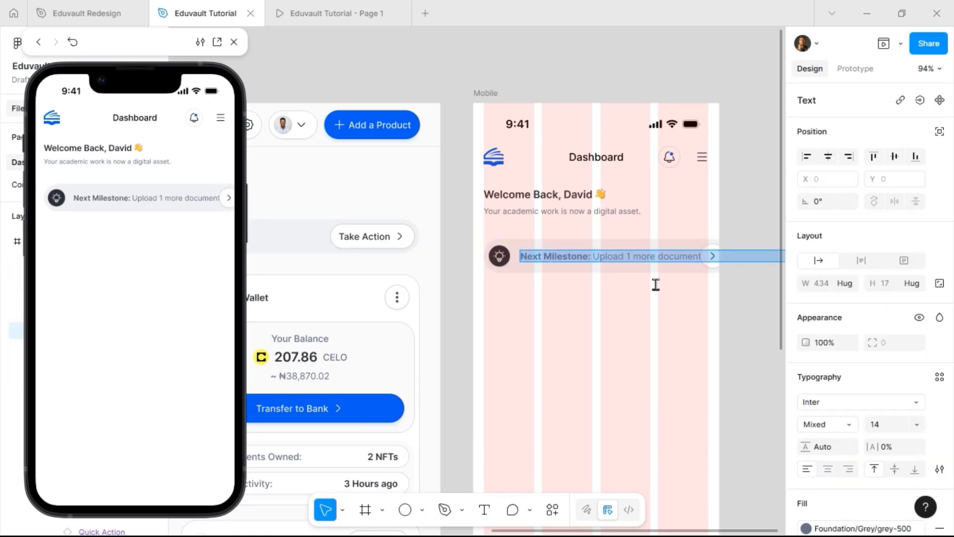
pyautogui.press('Escape')
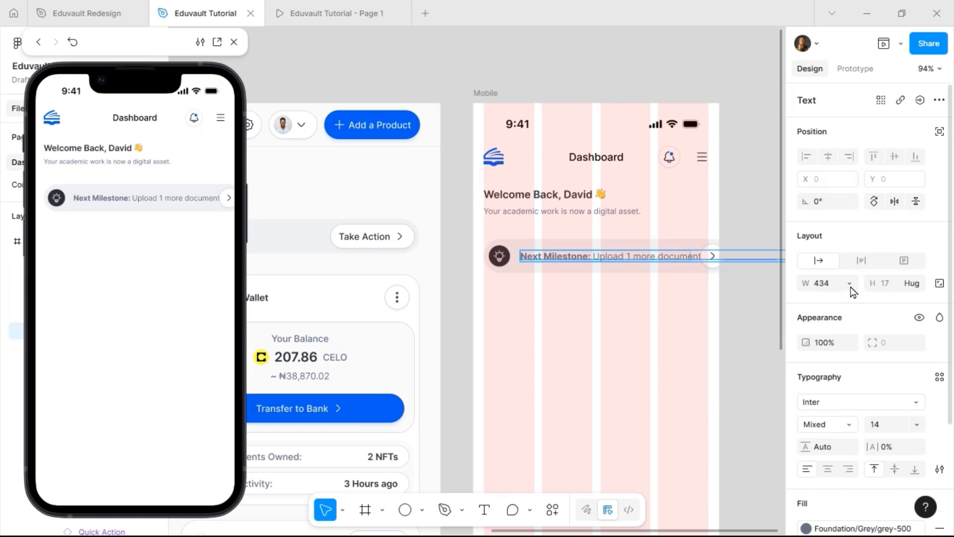
pyautogui.click(851, 290)
pyautogui.click(830, 300)
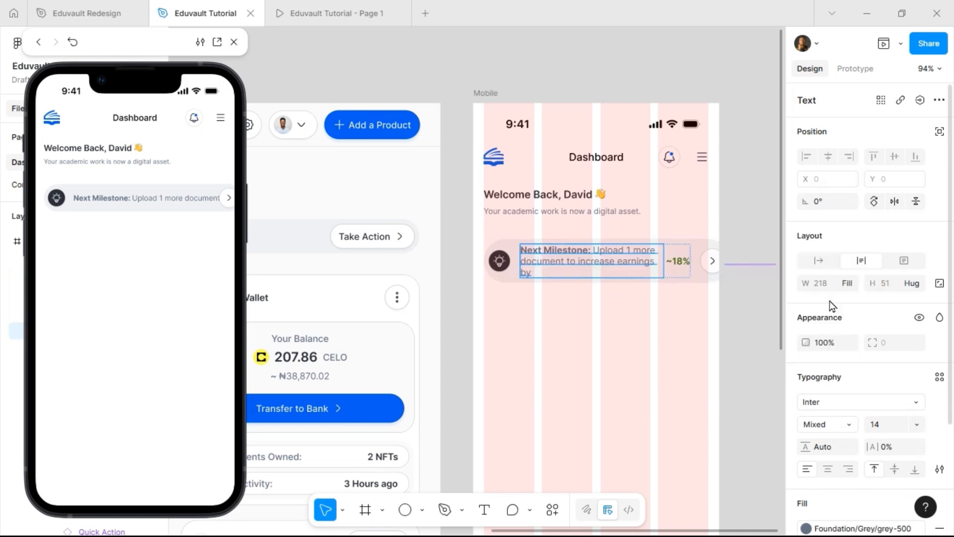
# Step: Copy the separate "~18%" text and paste it at the end of the mobile banner's milestone sentence
pyautogui.click(675, 260)
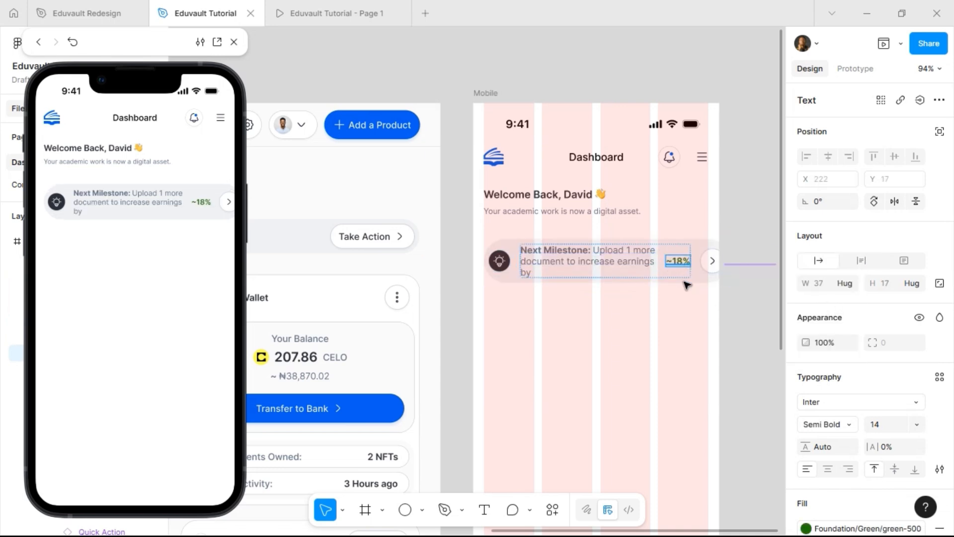
pyautogui.doubleClick(681, 264)
pyautogui.hotkey('ctrl', 'c')
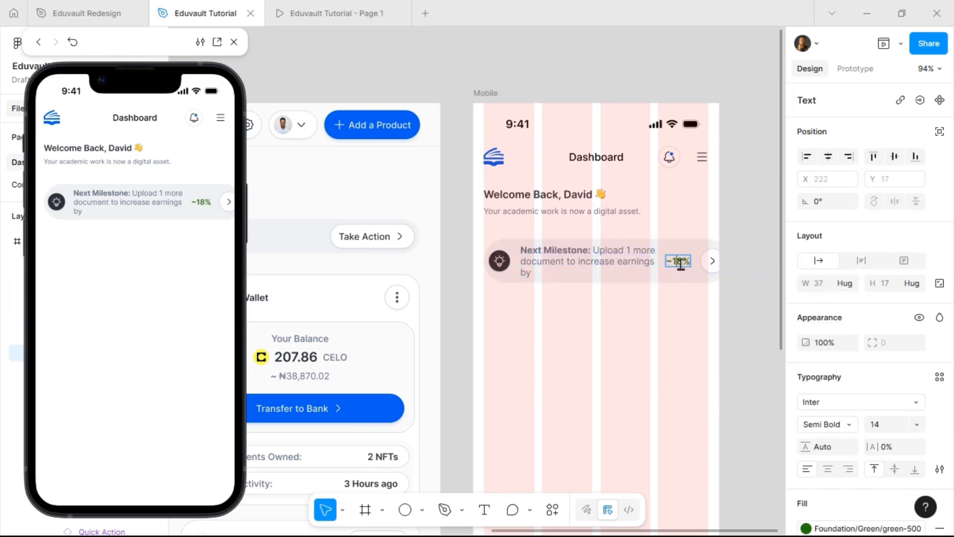
pyautogui.doubleClick(636, 274)
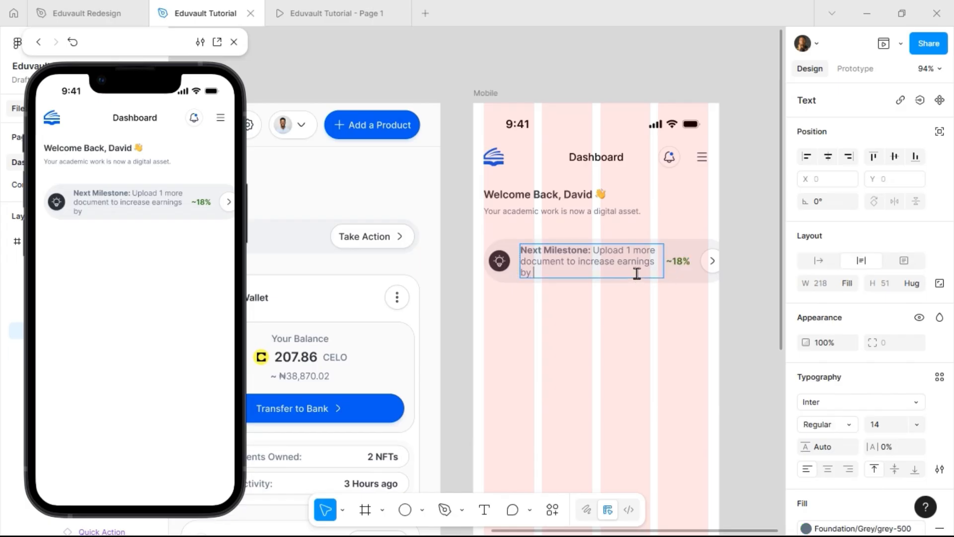
pyautogui.hotkey('ctrl', 'v')
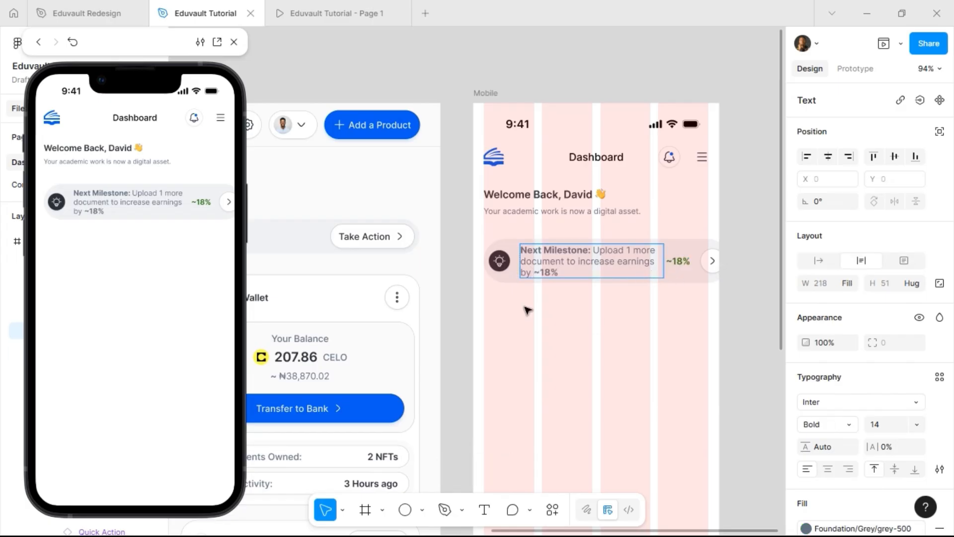
# Step: Colour the "~18%" at the end of the milestone sentence with the green-500 style
pyautogui.moveTo(571, 270); pyautogui.dragTo(540, 272)
pyautogui.scroll(-3, 857, 438)
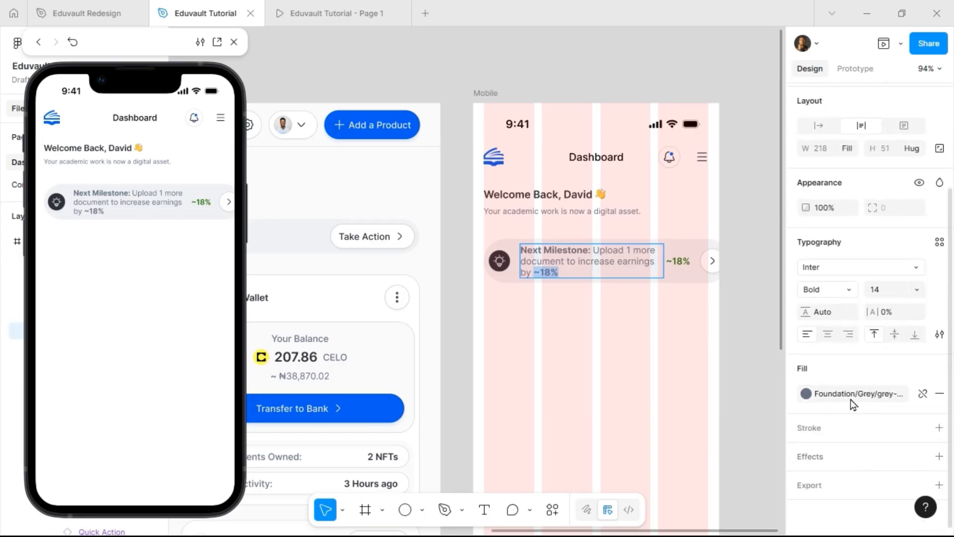
pyautogui.click(806, 393)
pyautogui.scroll(-5, 663, 447)
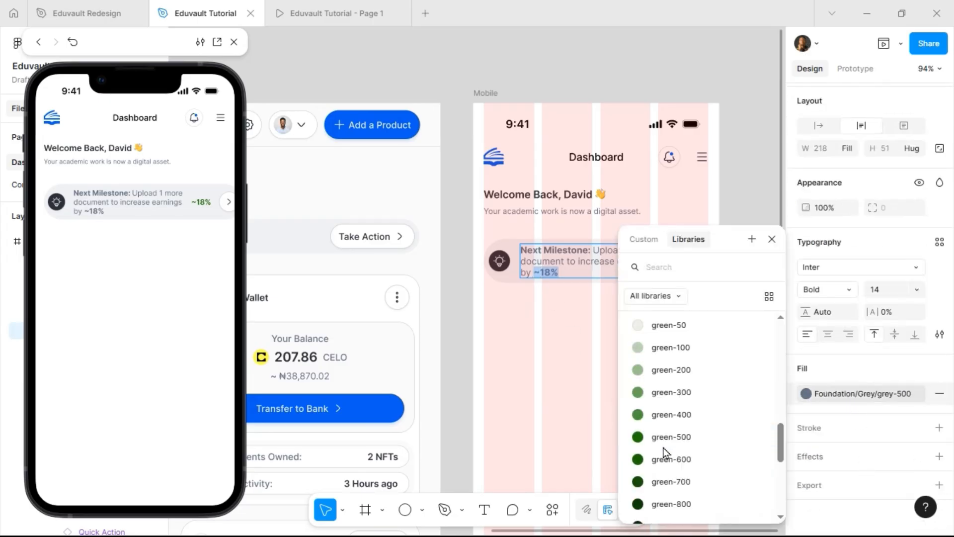
pyautogui.click(669, 437)
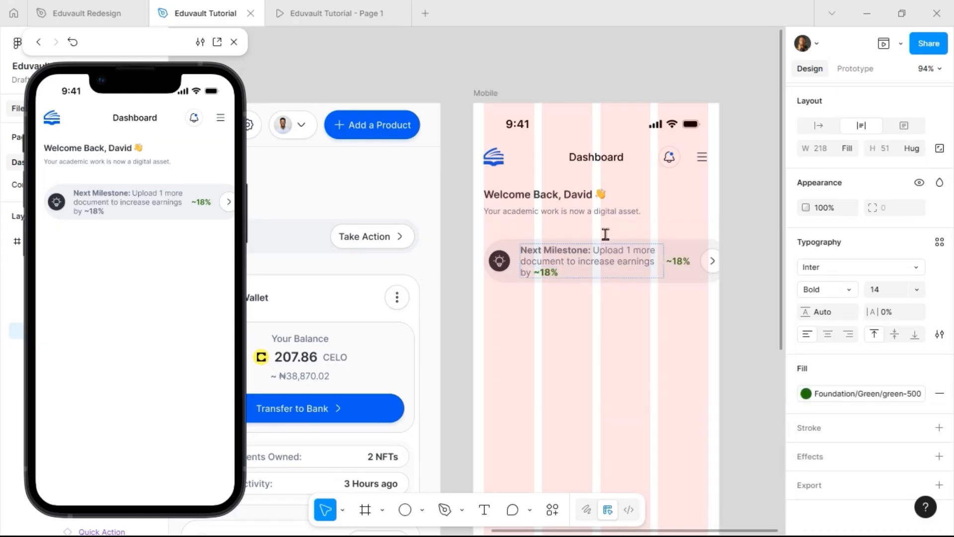
# Step: Colour the words "Next Milestone:" in the mobile banner with the grey-900 style
pyautogui.moveTo(592, 253); pyautogui.dragTo(522, 248)
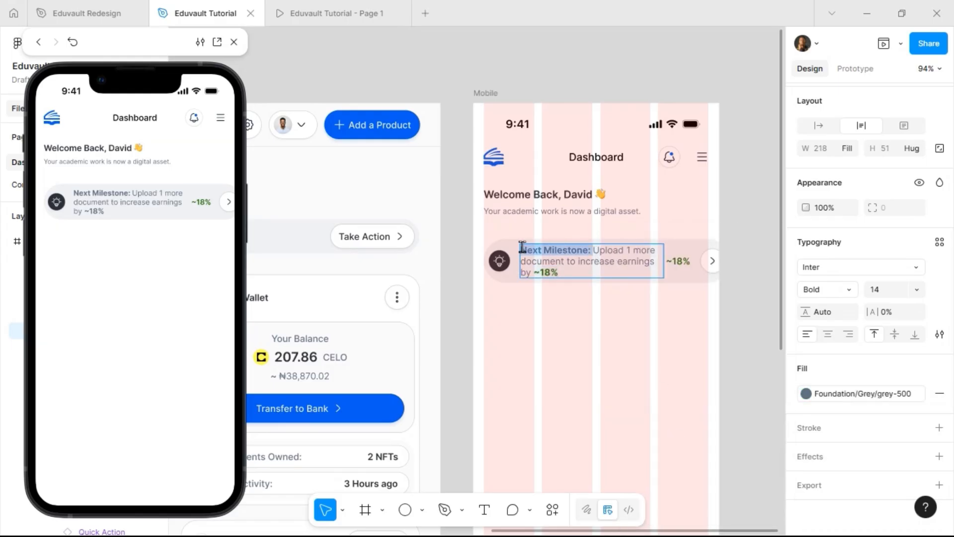
pyautogui.click(874, 394)
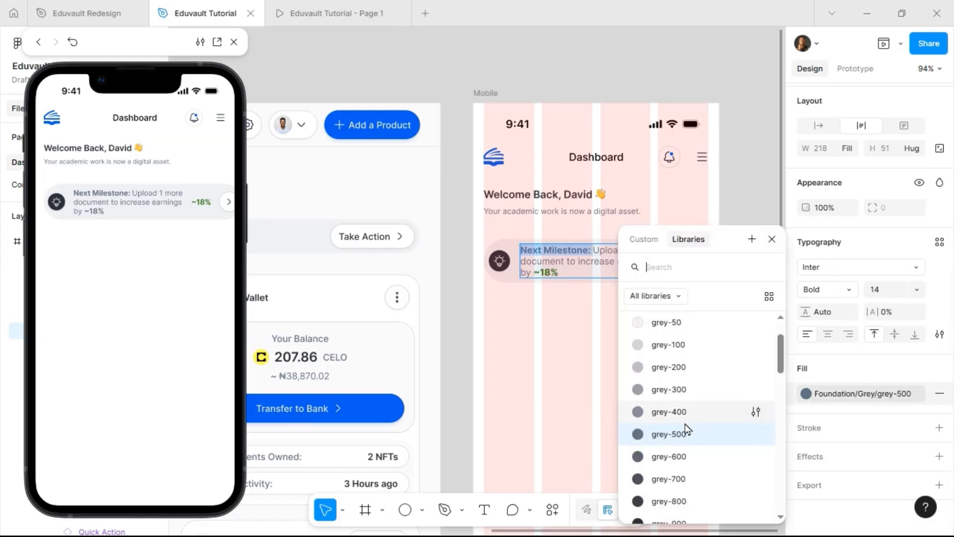
pyautogui.scroll(-4, 686, 437)
pyautogui.click(697, 386)
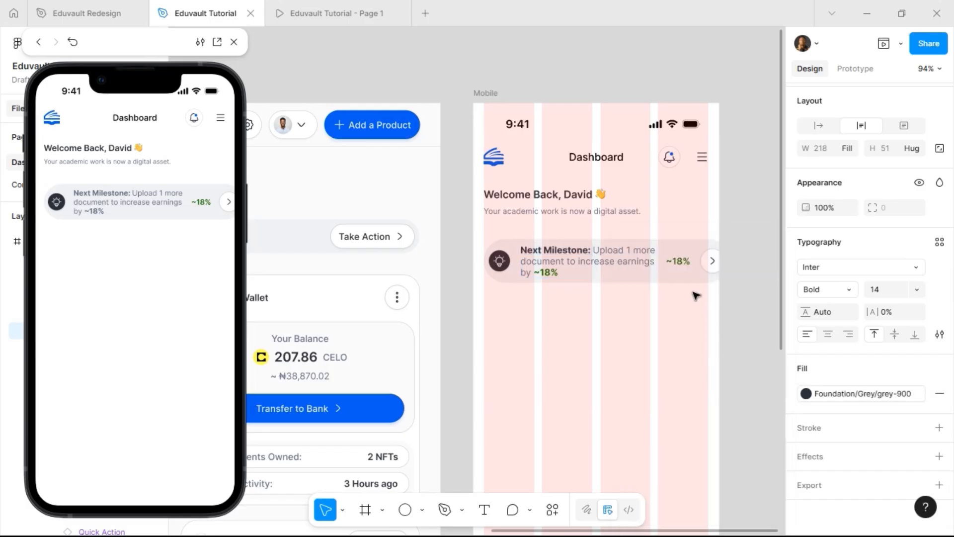
# Step: Replace the banner's inner frame holding both texts with the combined milestone text alone
pyautogui.press('Escape')
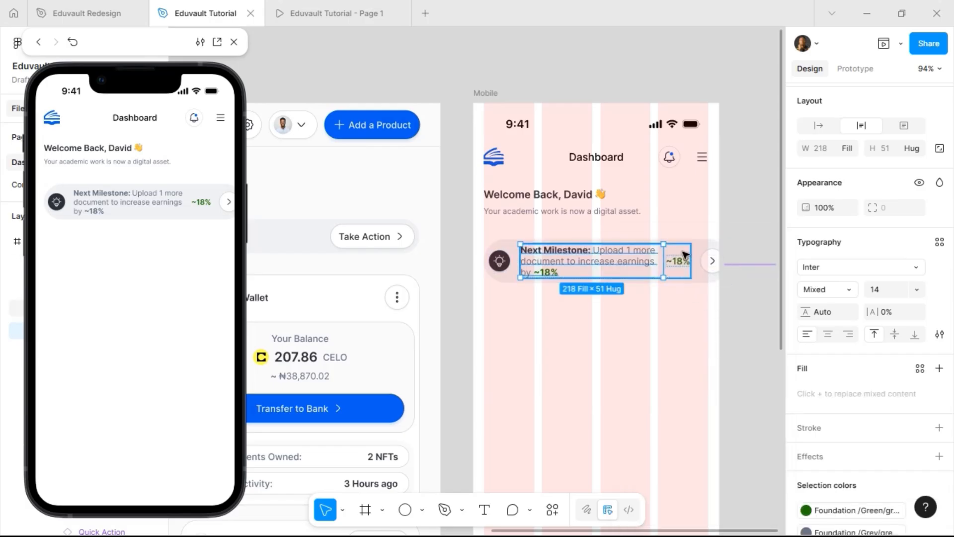
pyautogui.press('Escape')
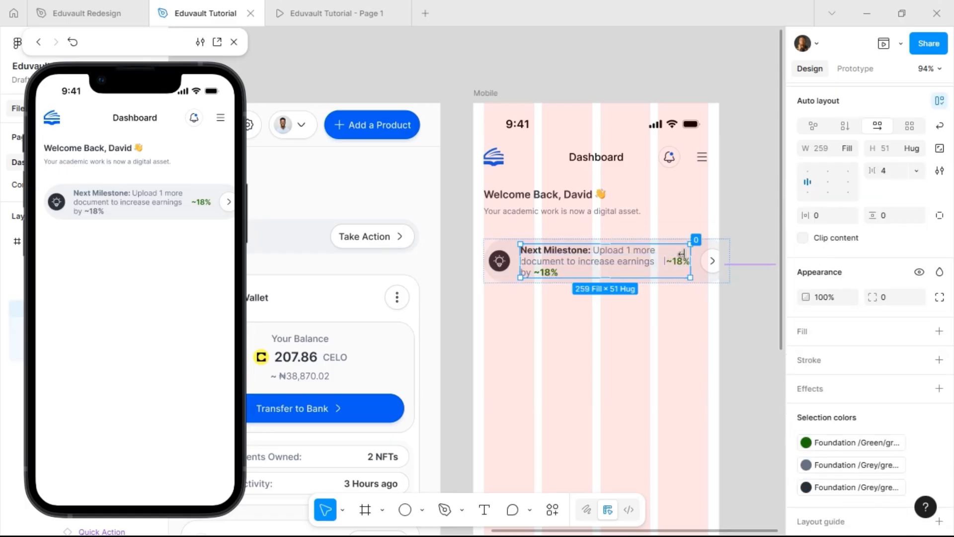
pyautogui.hotkey('ctrl', 'shift', 'r')
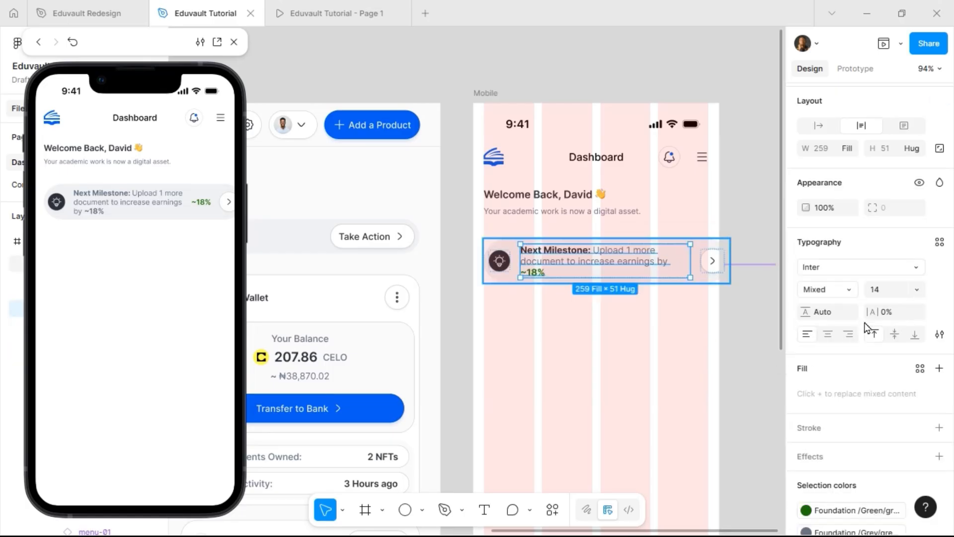
# Step: Set the mobile banner's milestone text to font size 13
pyautogui.click(887, 292)
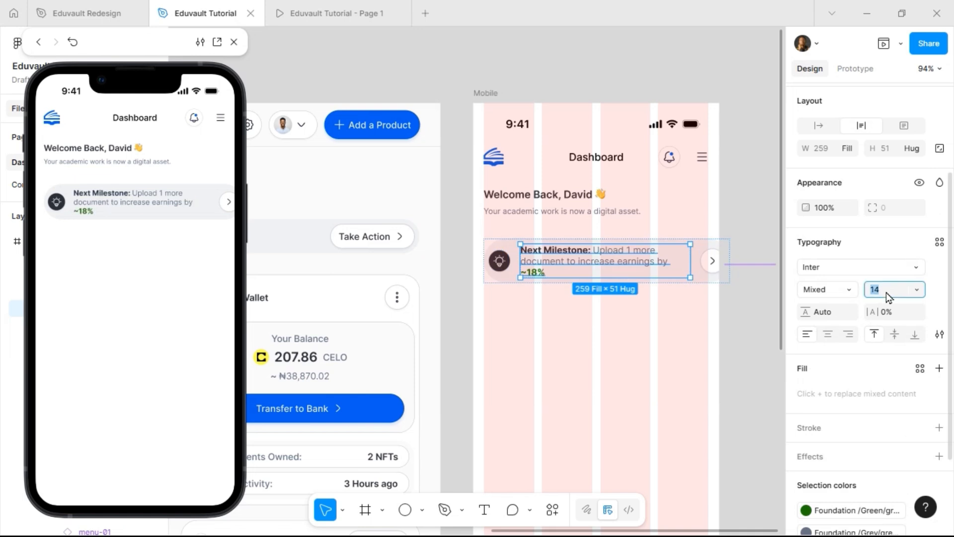
pyautogui.write('13')
pyautogui.press('Return')
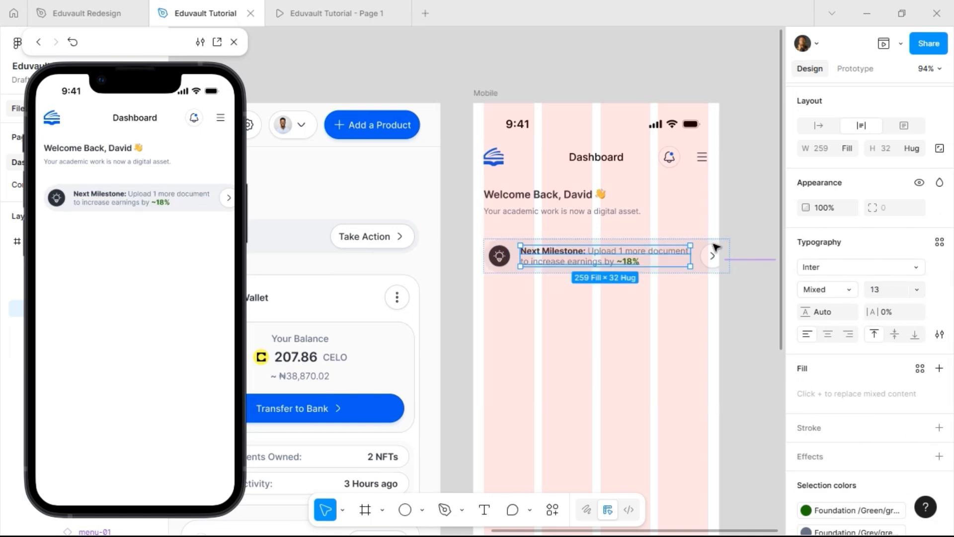
# Step: Set the width of the whole mobile milestone banner to 355
pyautogui.click(702, 241)
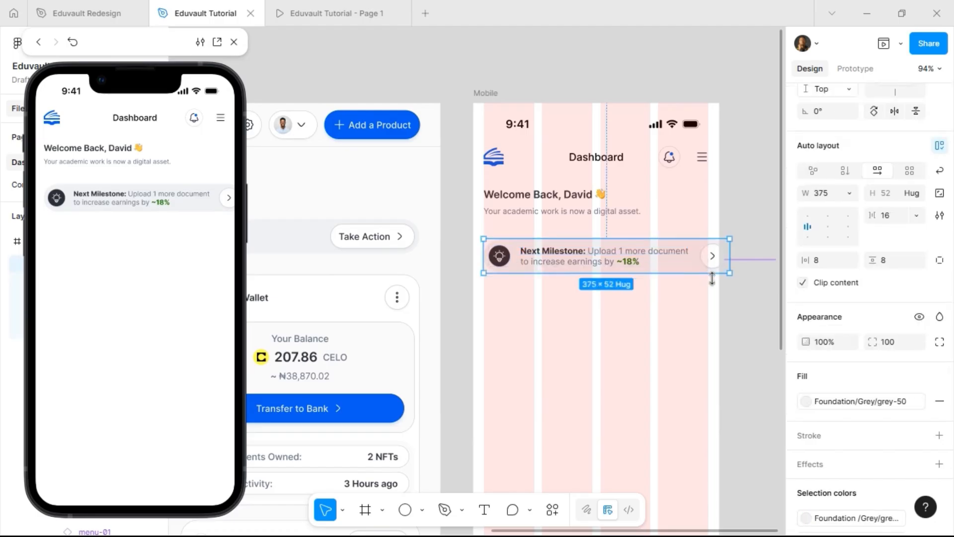
pyautogui.click(836, 196)
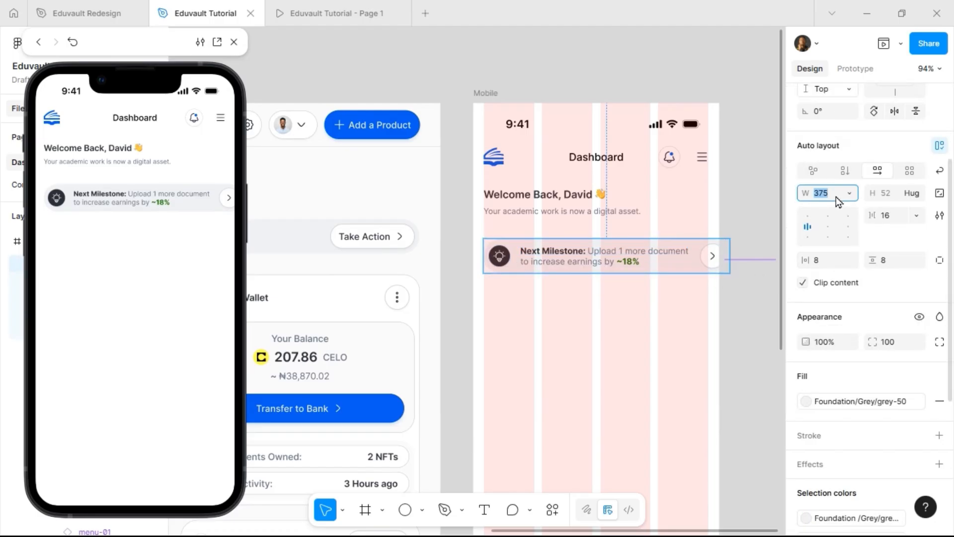
pyautogui.write('355')
pyautogui.press('Return')
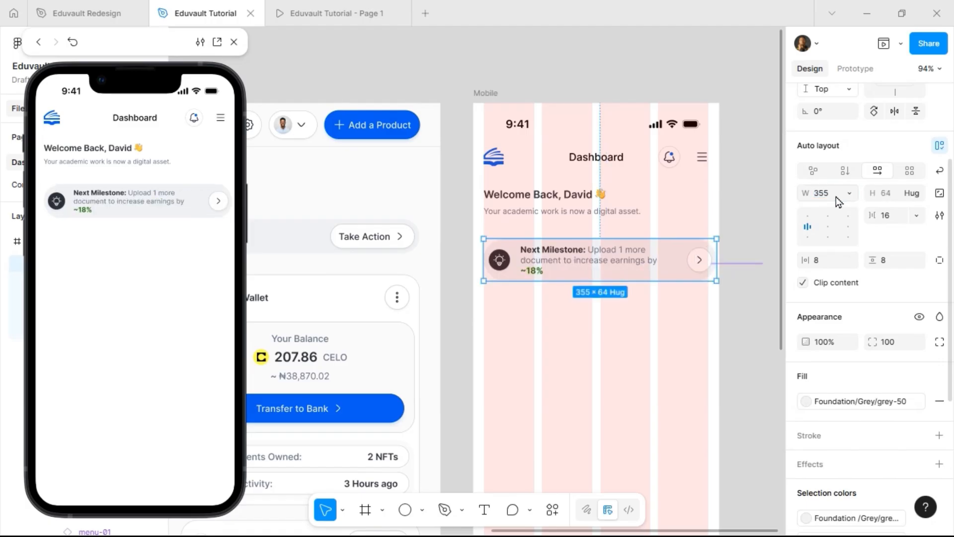
# Step: Try a width of 335 for the whole mobile milestone banner
pyautogui.click(836, 197)
pyautogui.write('335')
pyautogui.press('Return')
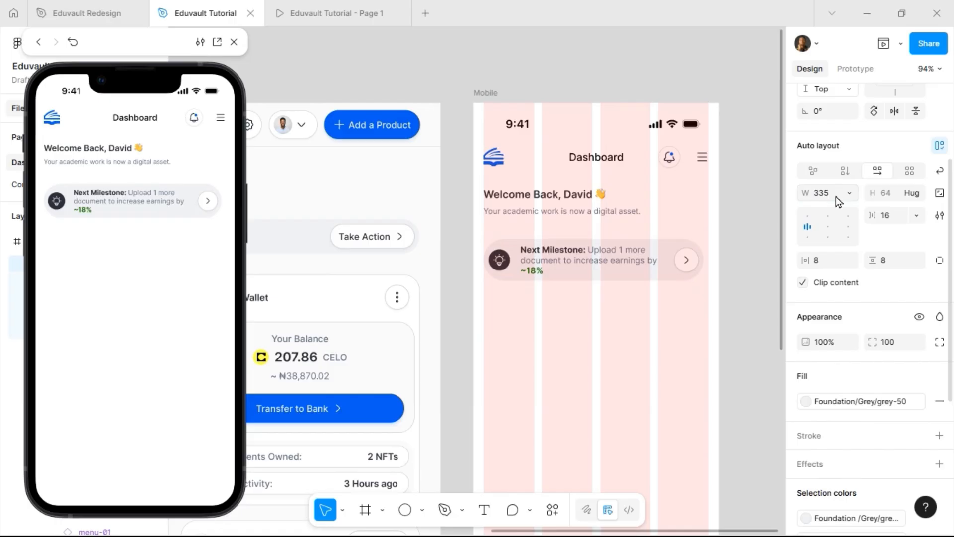
# Step: Set the width of the whole mobile milestone banner to 343
pyautogui.click(835, 196)
pyautogui.write('343')
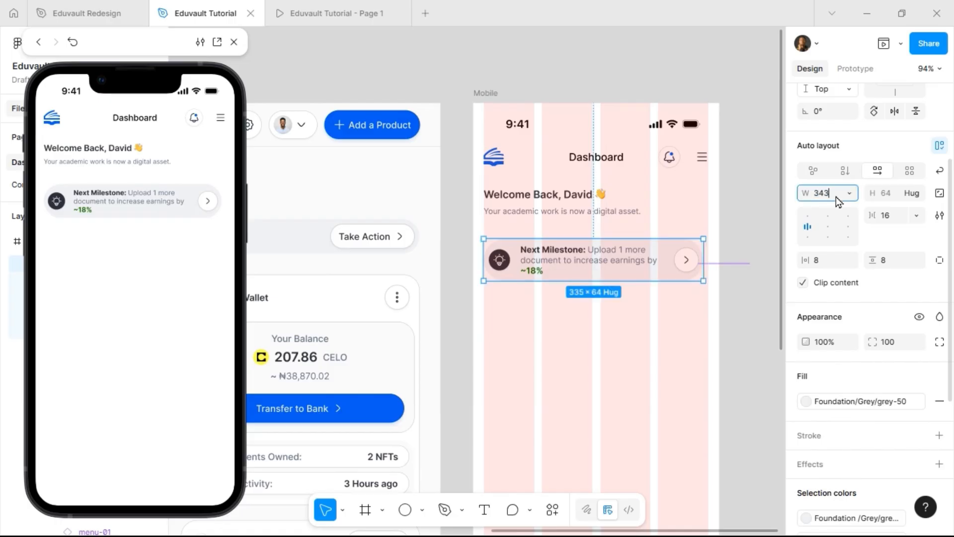
pyautogui.press('Return')
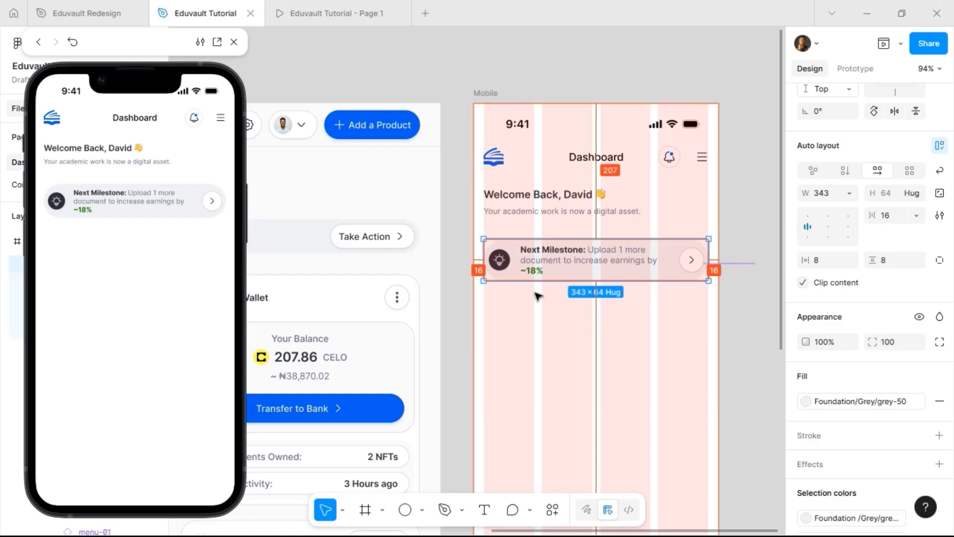
# Step: Reduce the mobile banner's milestone text to font size 12
pyautogui.doubleClick(547, 262)
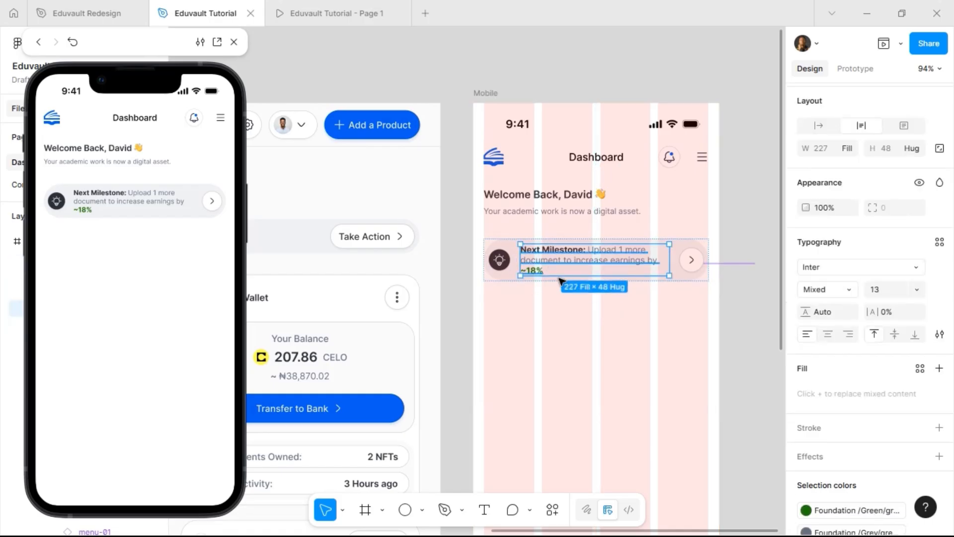
pyautogui.click(896, 292)
pyautogui.write('12')
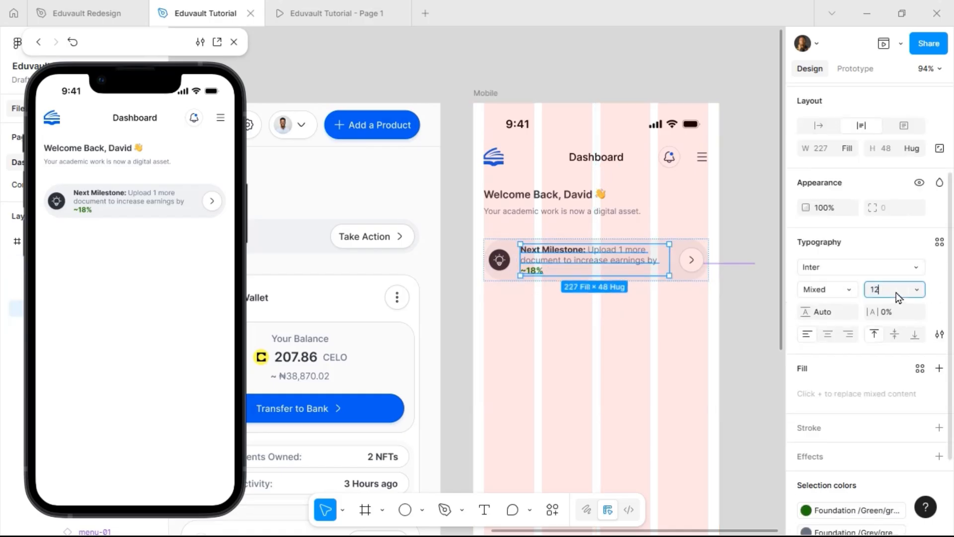
pyautogui.press('Return')
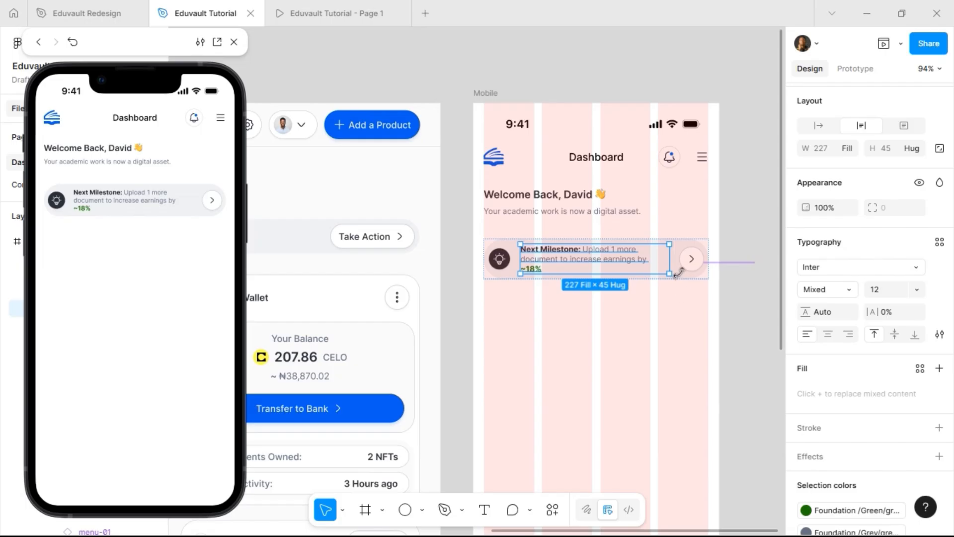
# Step: Set the gap between the items inside the mobile milestone banner to 12
pyautogui.click(690, 281)
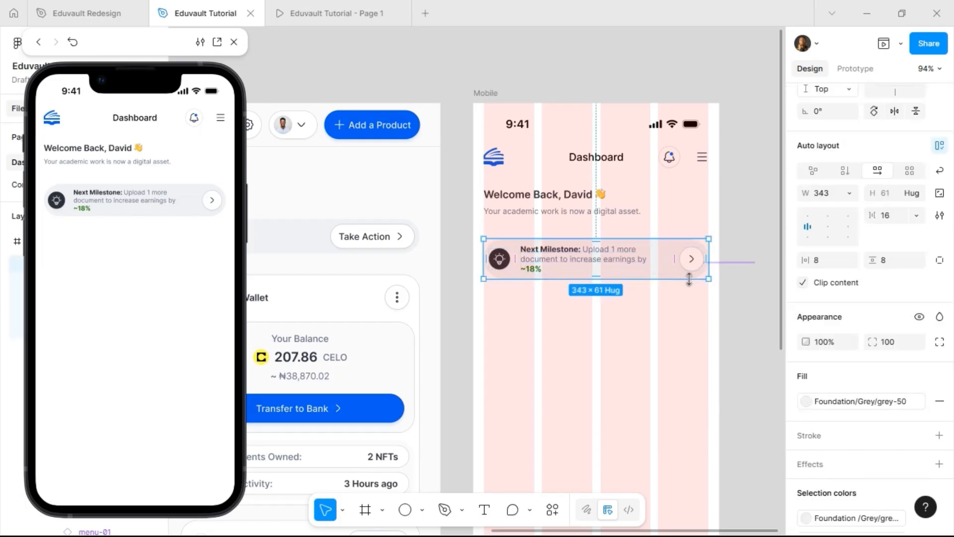
pyautogui.click(896, 218)
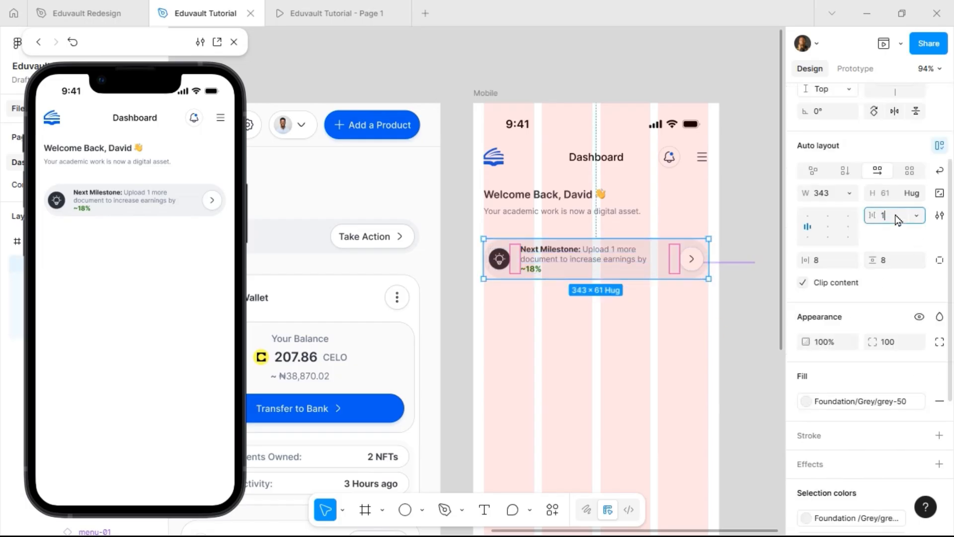
pyautogui.write('12')
pyautogui.press('Return')
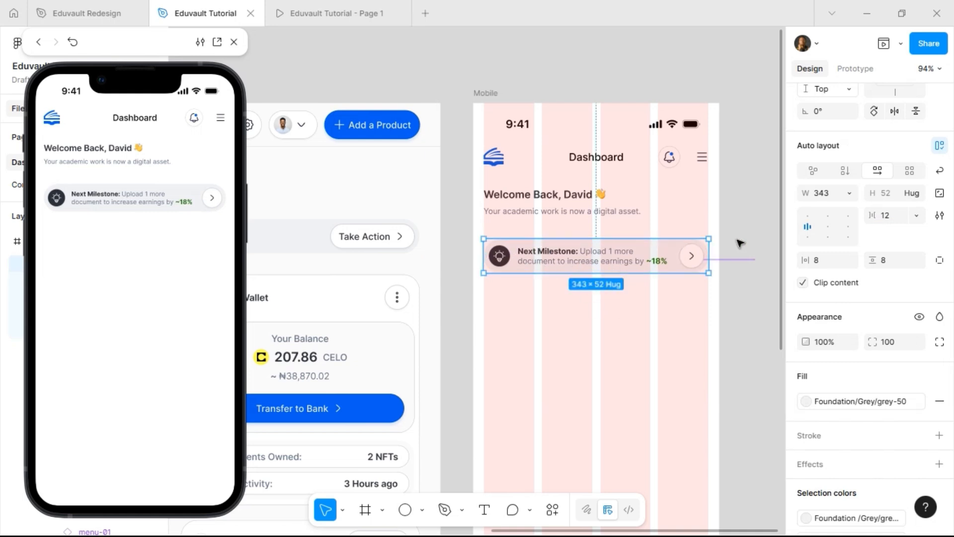
# Step: Draw a frame 375 wide and 89 high around the mobile milestone banner, directly below the greeting
pyautogui.scroll(3, 845, 199)
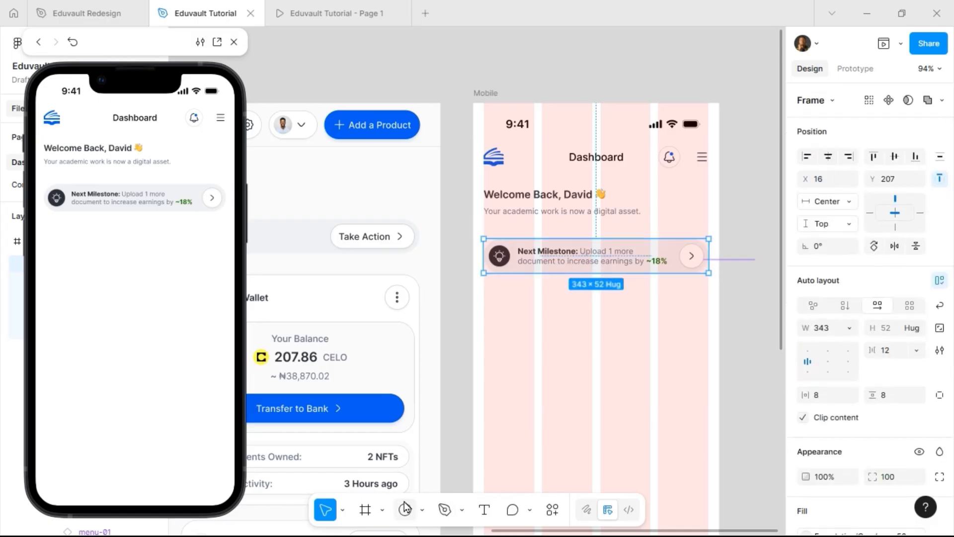
pyautogui.press('f')
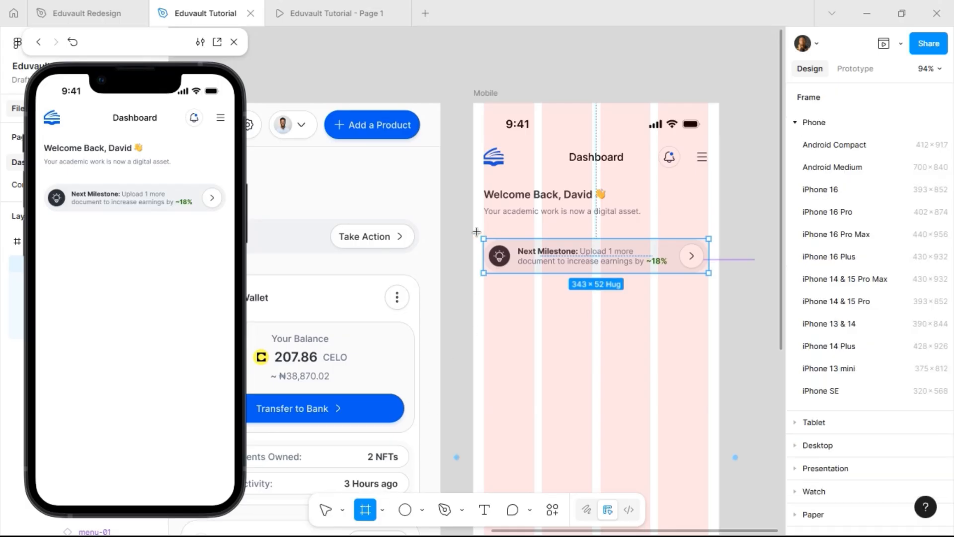
pyautogui.moveTo(711, 299); pyautogui.dragTo(719, 288)
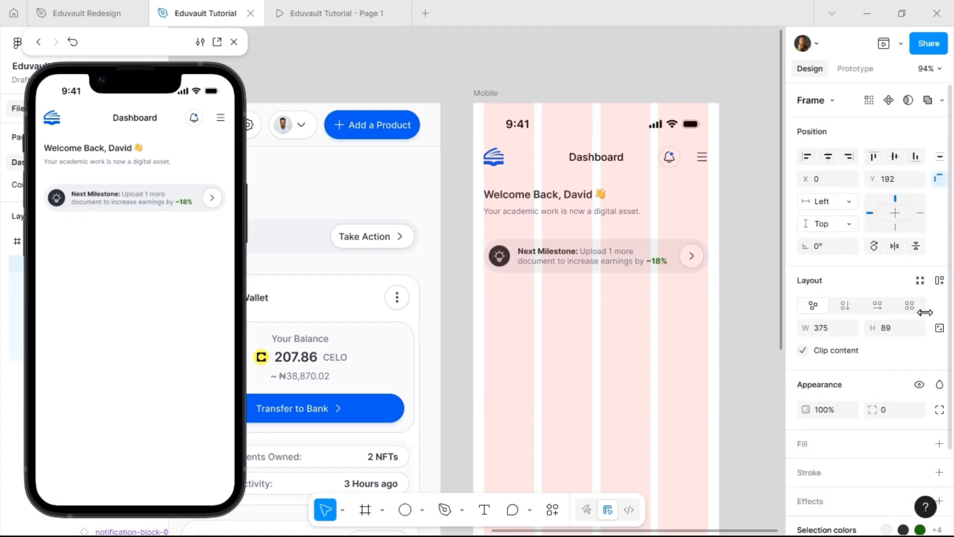
# Step: Apply auto layout to the frame around the milestone banner and set its vertical padding to 16
pyautogui.click(939, 281)
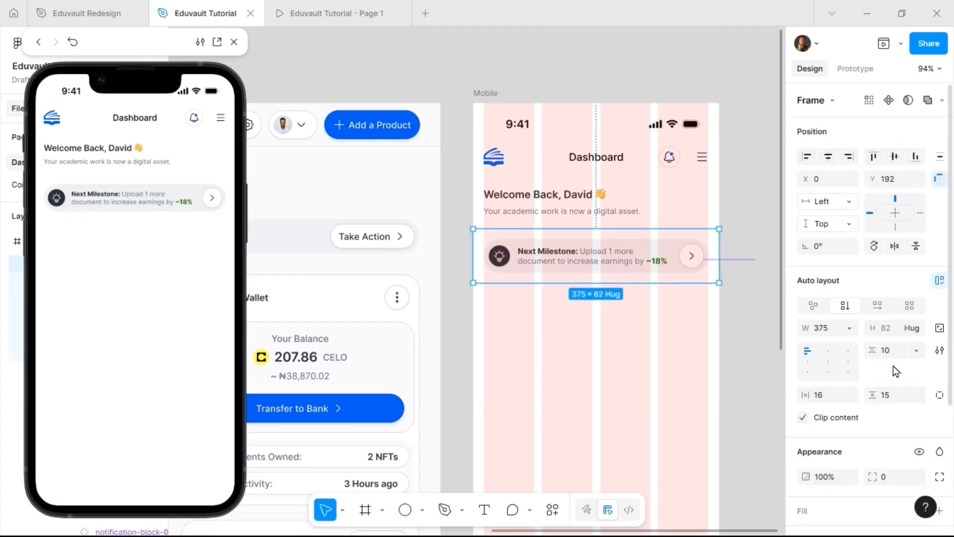
pyautogui.click(893, 394)
pyautogui.write('6')
pyautogui.press('Return')
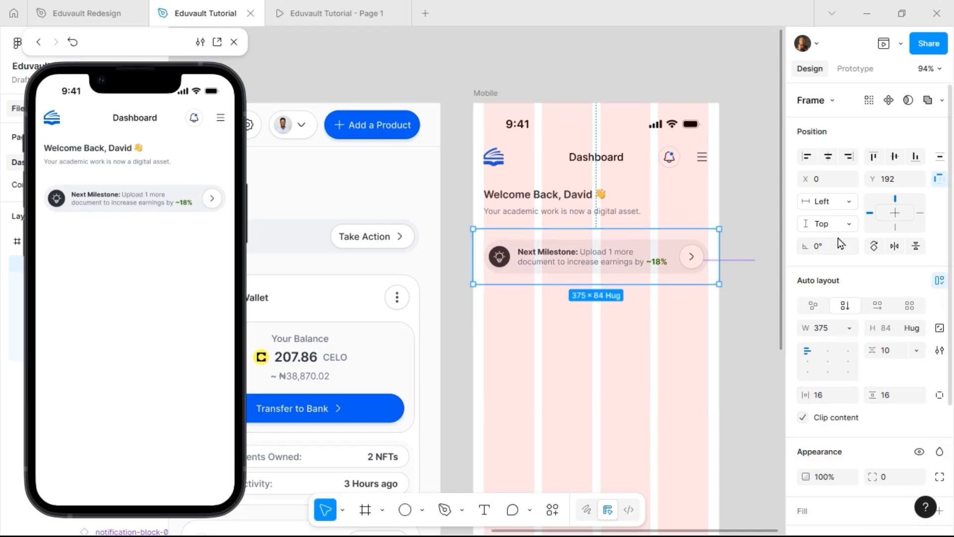
# Step: Centre the banner's frame horizontally in the mobile frame and move it up 4 to sit flush under the greeting frame
pyautogui.click(828, 164)
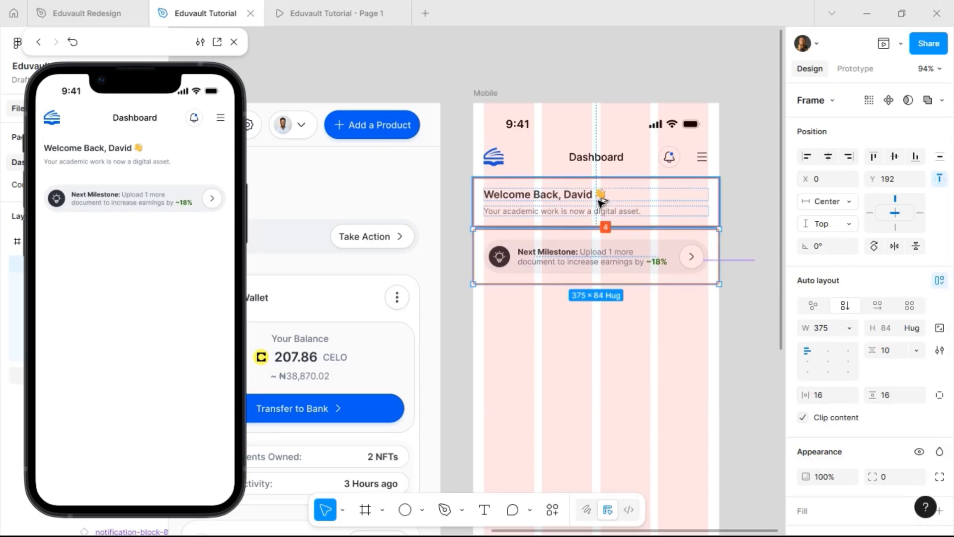
pyautogui.press('Up')
pyautogui.press('Up')
pyautogui.press('Up')
pyautogui.press('Up')
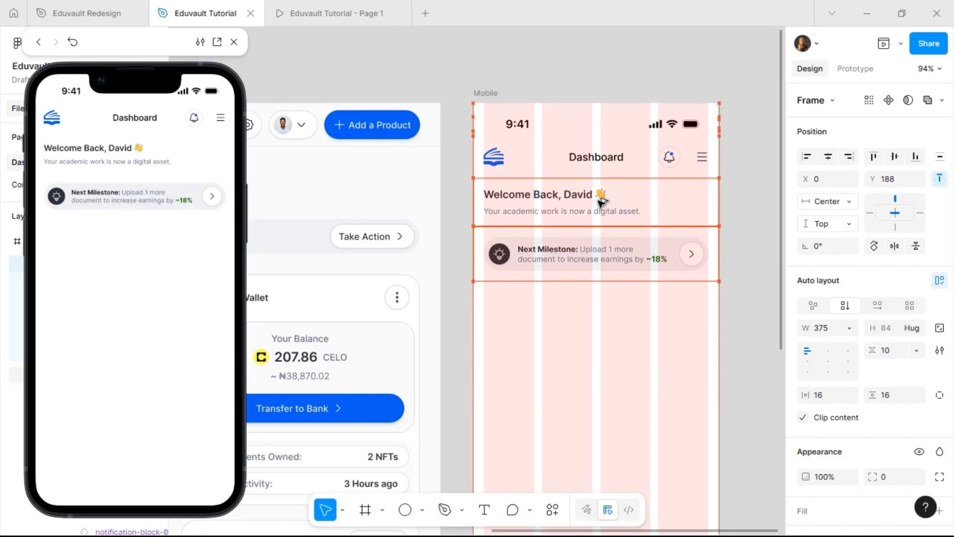
pyautogui.keyDown('shift'); pyautogui.click(601, 199); pyautogui.keyUp('shift')
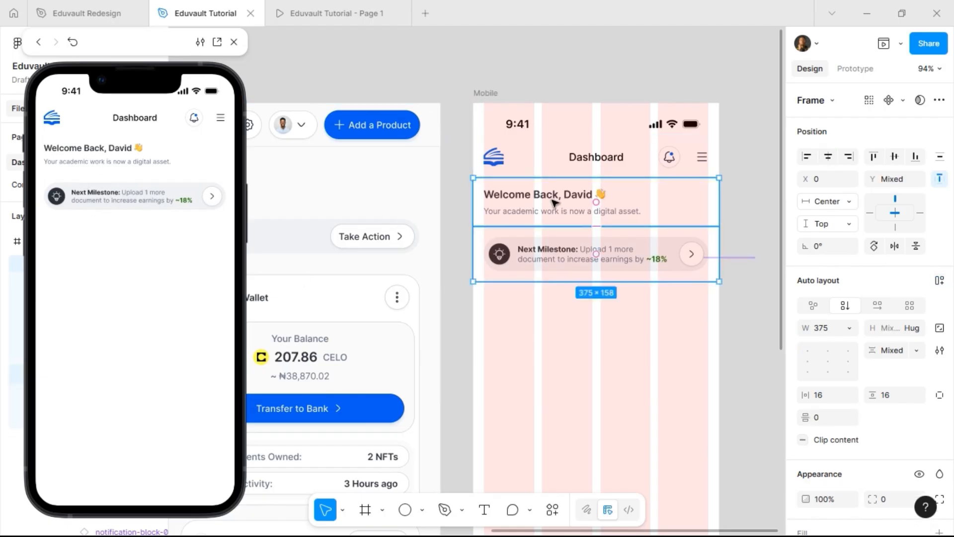
pyautogui.click(693, 80)
# Step: Place a copy of the desktop dashboard's "Your Creator Snapshot" card on the canvas beside the mobile frame
pyautogui.scroll(-6, 693, 79)
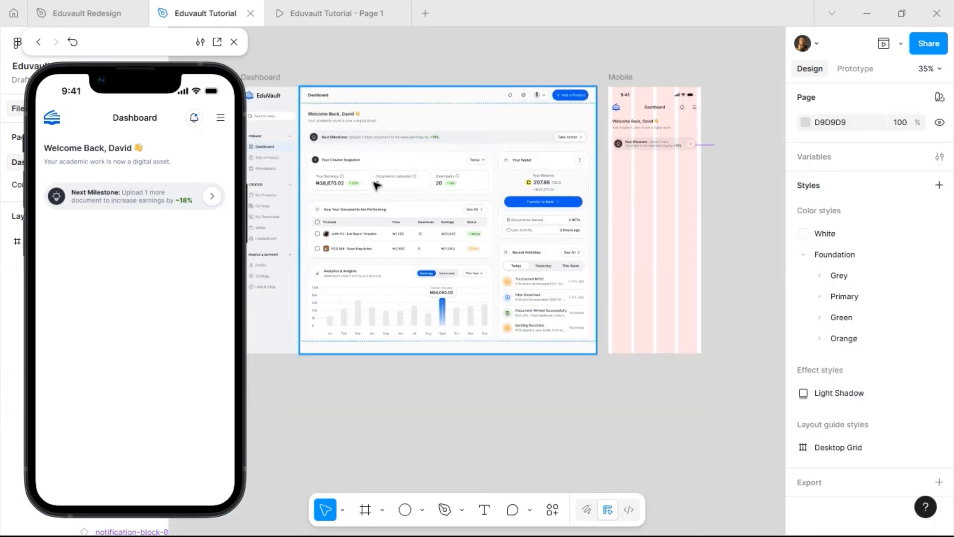
pyautogui.scroll(3, 367, 170)
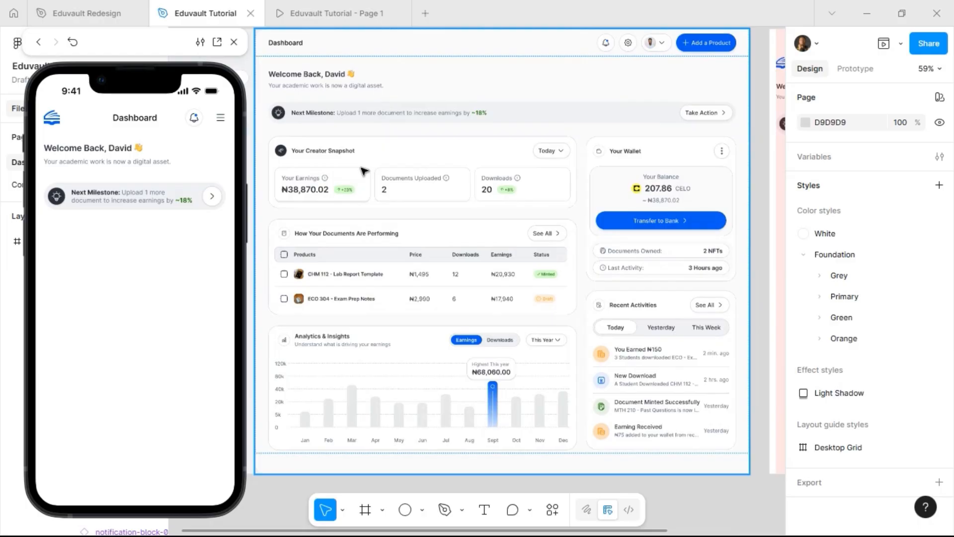
pyautogui.click(365, 171)
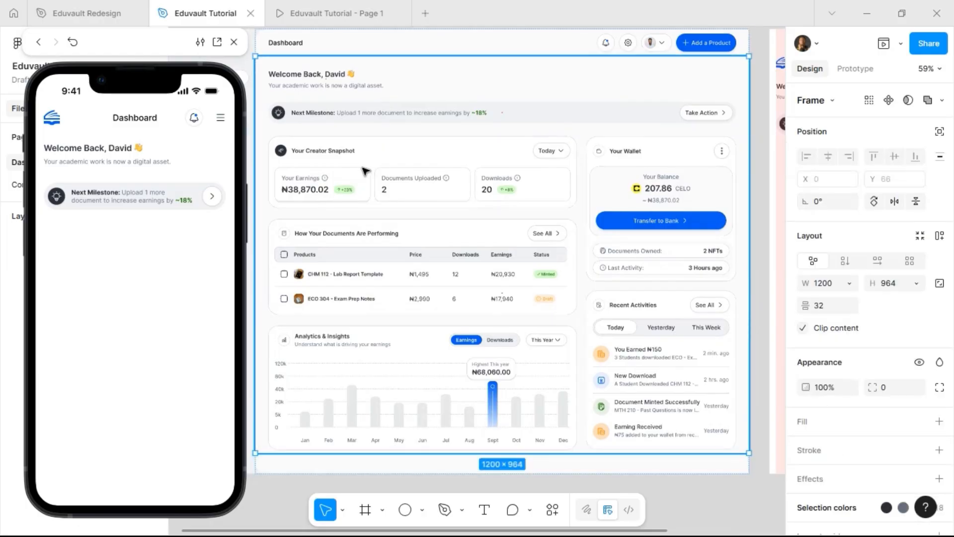
pyautogui.click(368, 168)
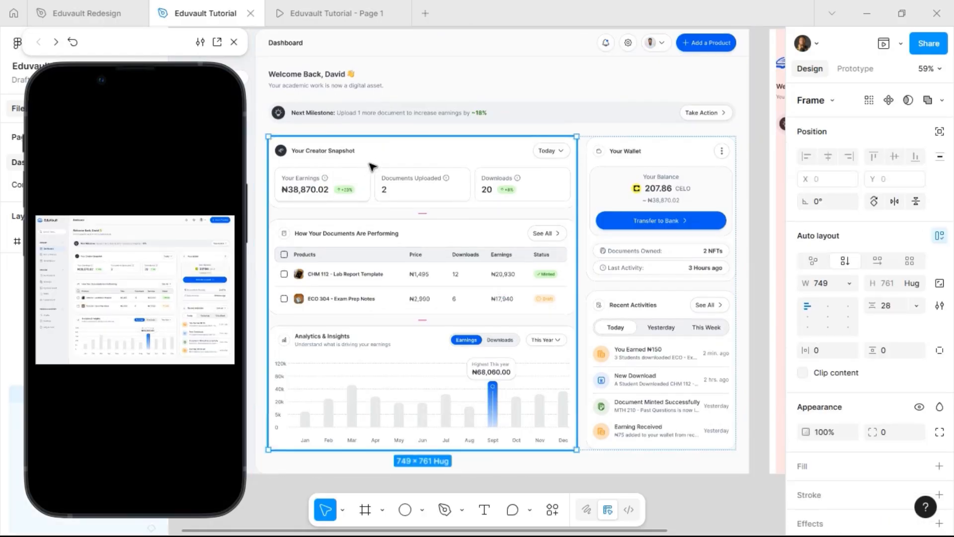
pyautogui.click(380, 168)
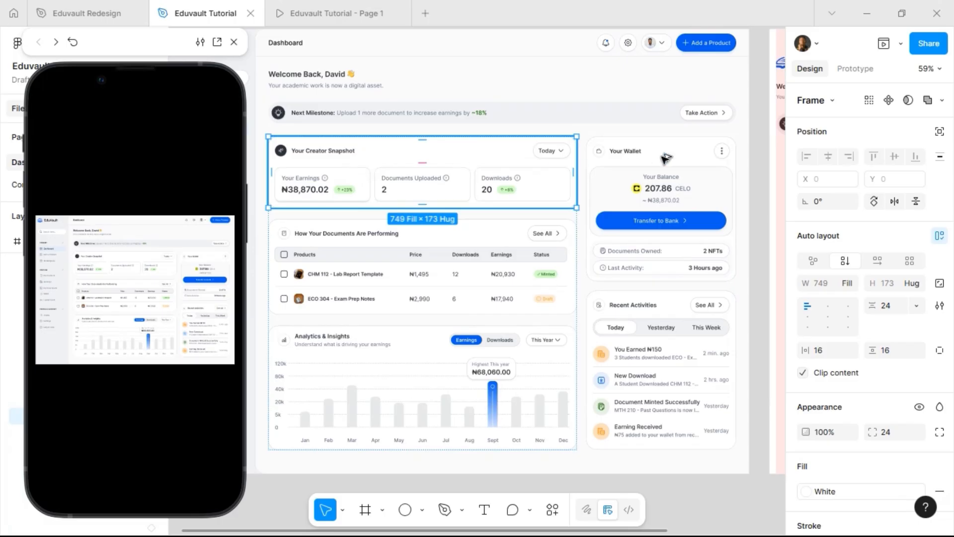
pyautogui.click(805, 157)
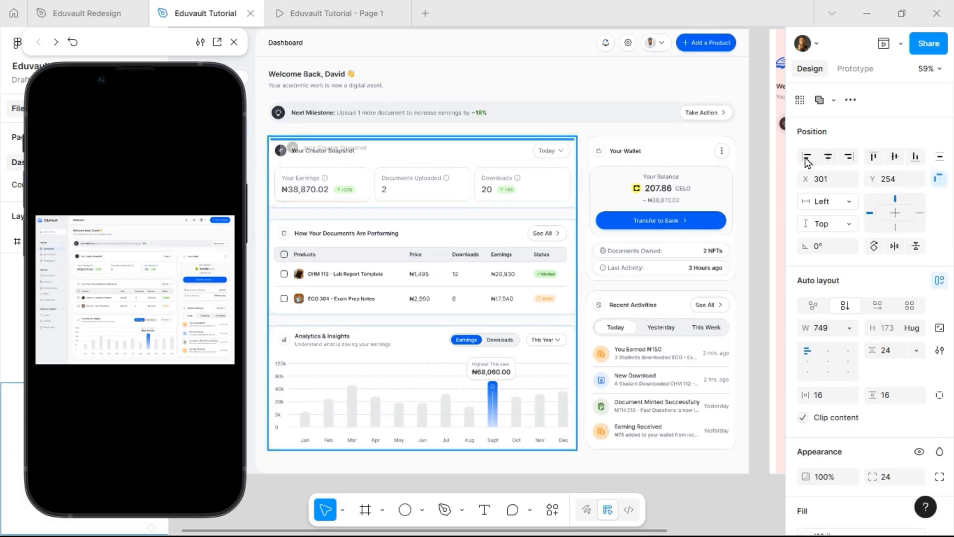
pyautogui.moveTo(805, 158); pyautogui.dragTo(342, 156)
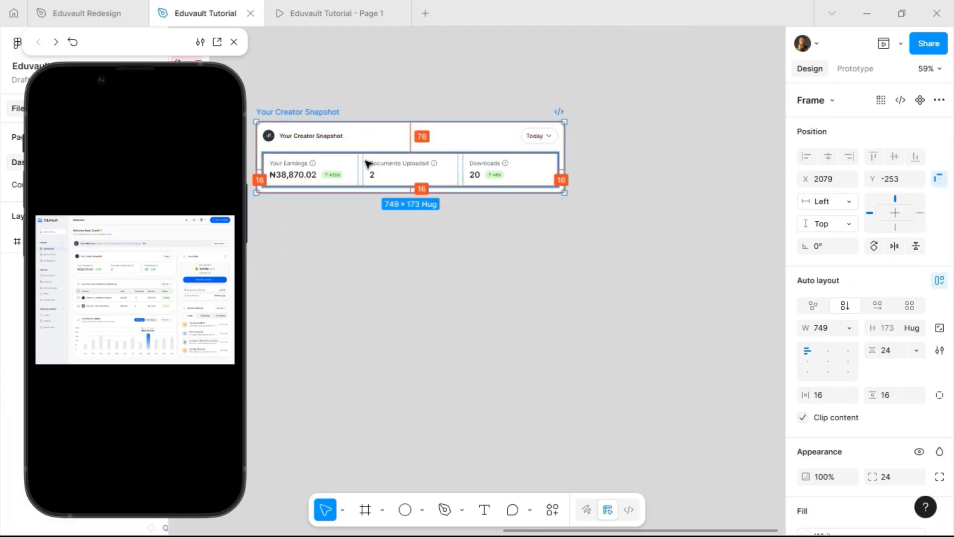
pyautogui.hscroll(-5, 368, 164)
pyautogui.hscroll(-3, 370, 163)
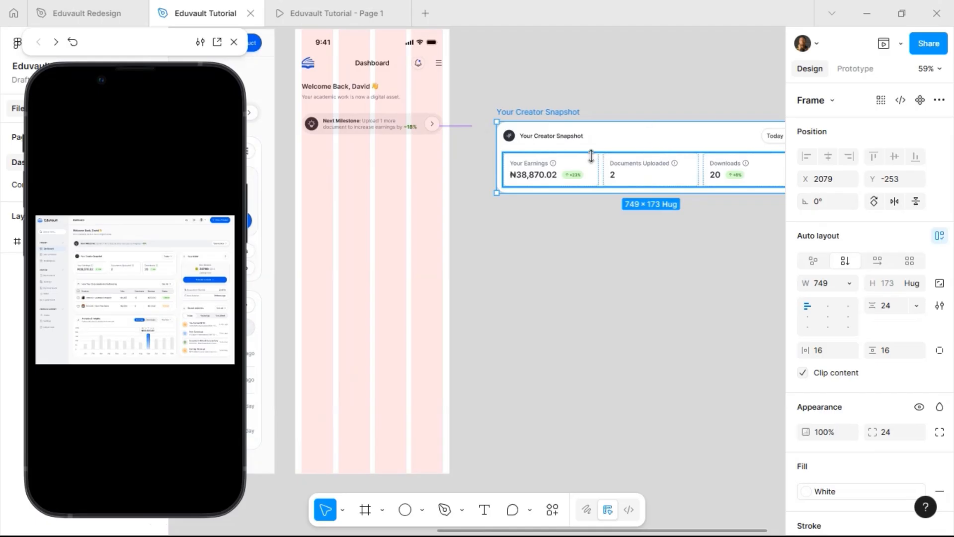
# Step: Stack the three stat boxes in the copied "Your Creator Snapshot" card vertically
pyautogui.click(555, 178)
pyautogui.hscroll(4, 533, 193)
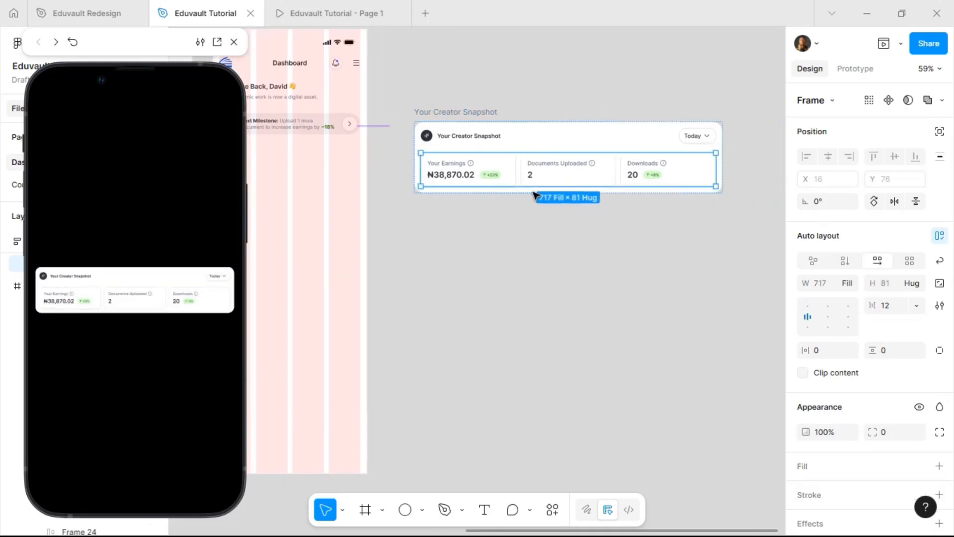
pyautogui.click(845, 262)
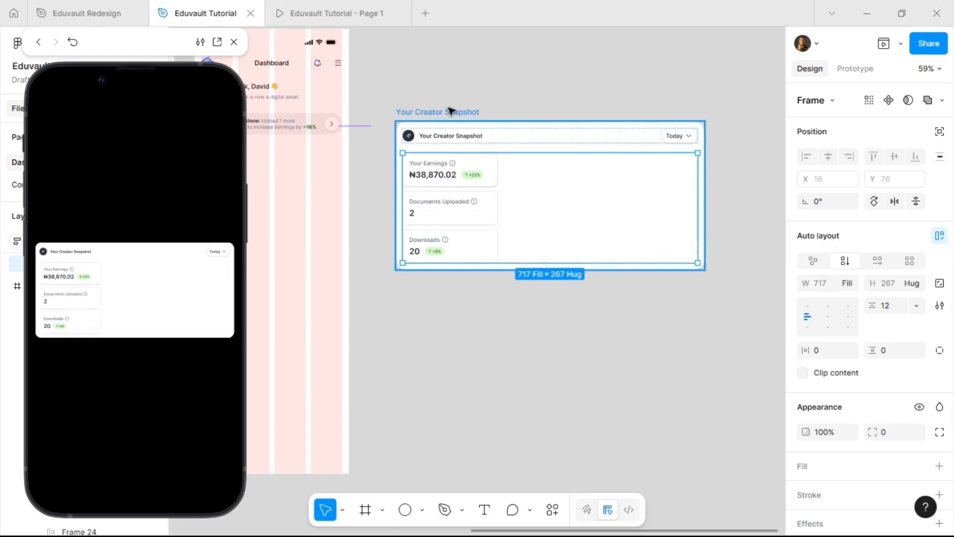
# Step: Set the width of the copied "Your Creator Snapshot" card to 343
pyautogui.click(466, 115)
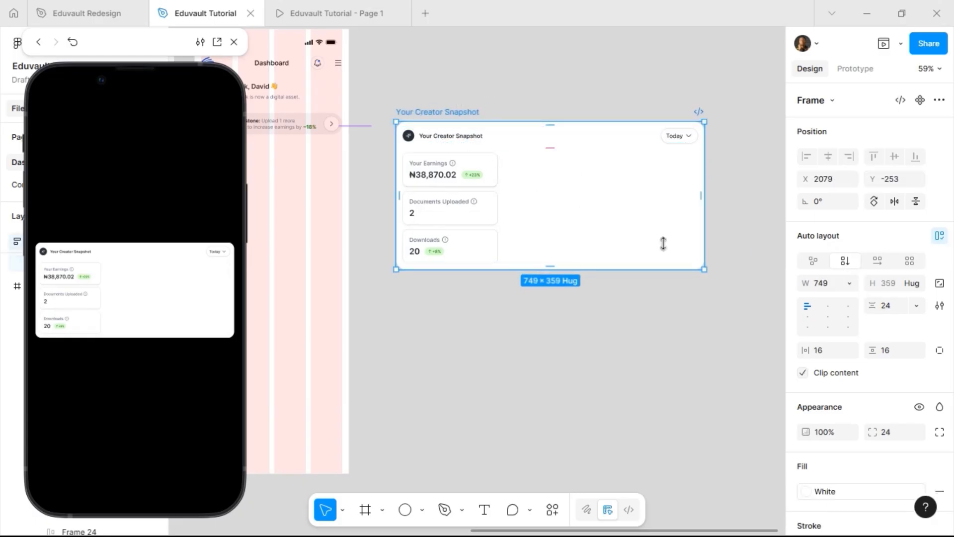
pyautogui.click(831, 283)
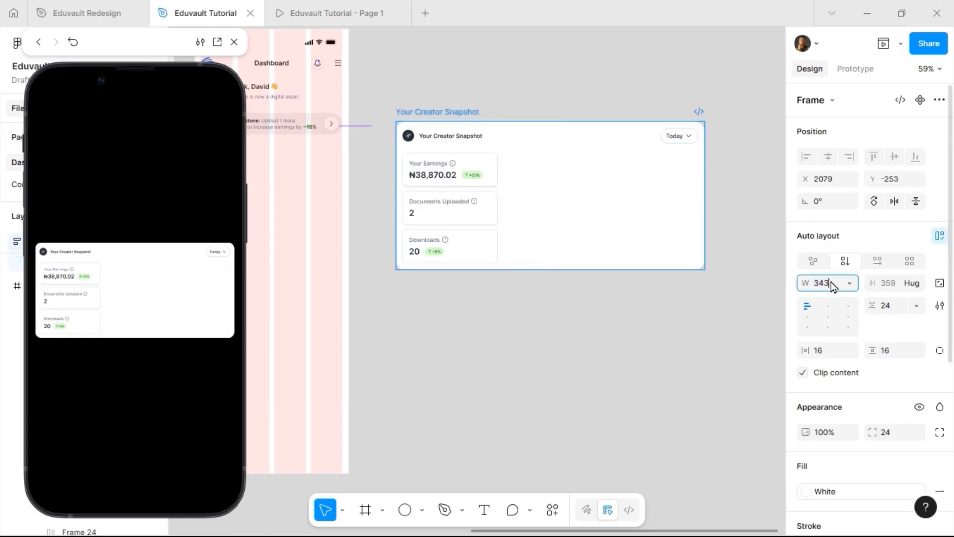
pyautogui.press('Return')
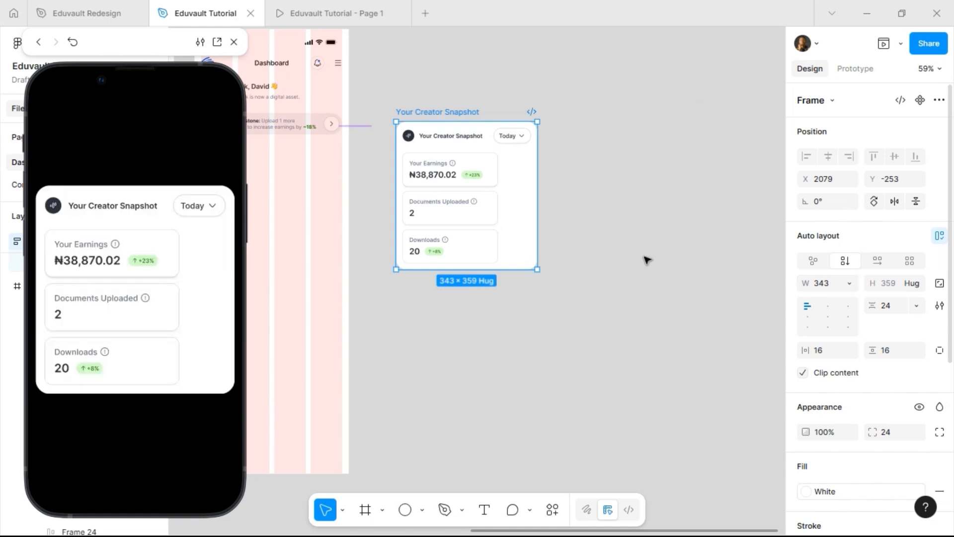
# Step: Inspect the mobile milestone banner's spacing and the greeting heading's text properties
pyautogui.hscroll(-5, 646, 259)
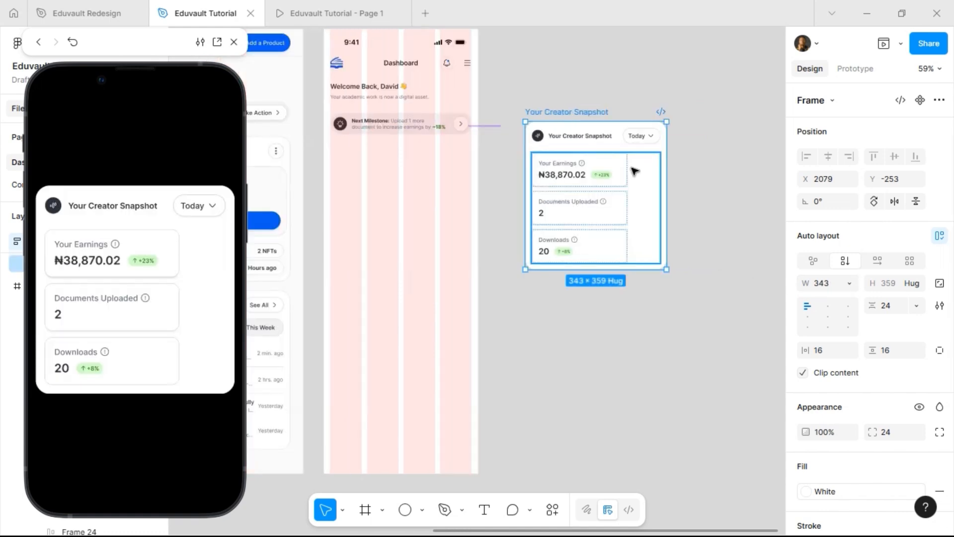
pyautogui.click(425, 128)
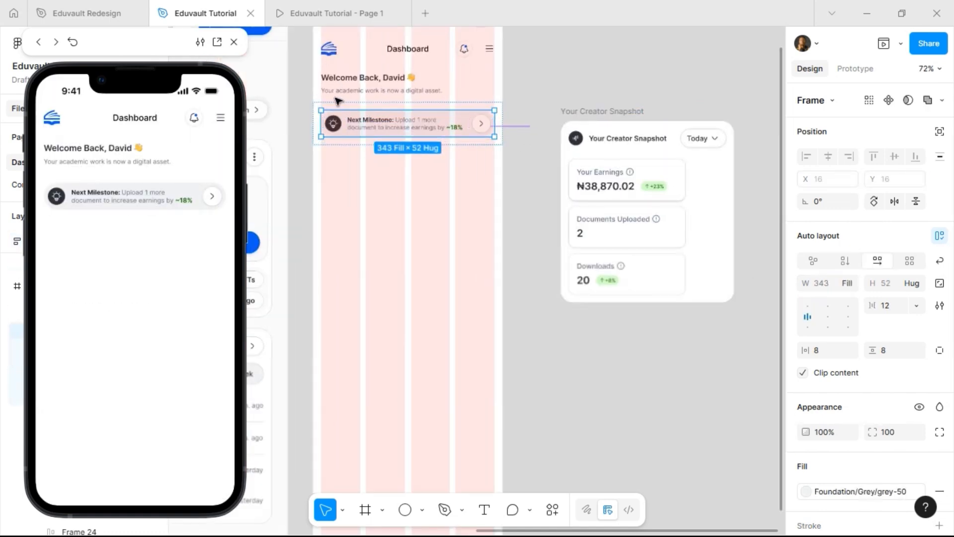
pyautogui.scroll(5, 330, 105)
pyautogui.scroll(3, 327, 108)
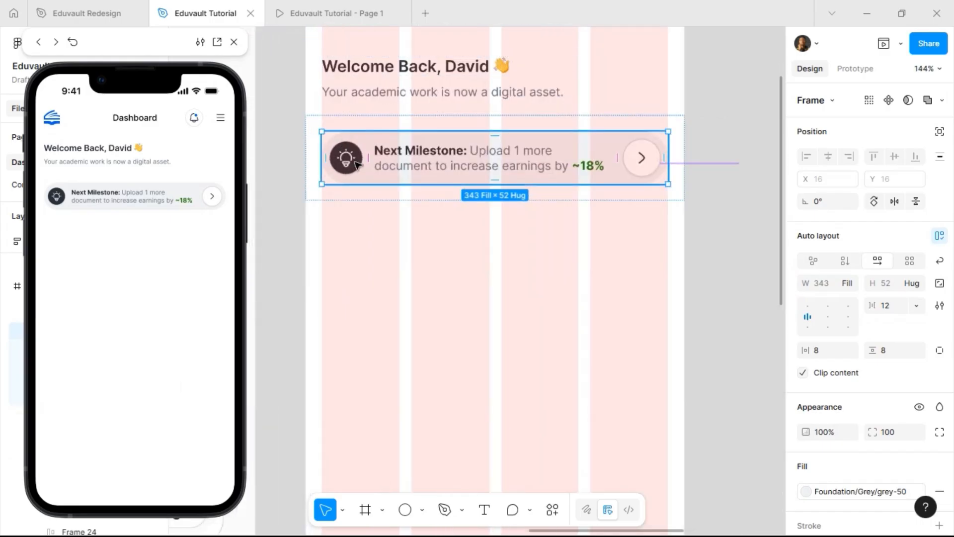
pyautogui.press('alt')
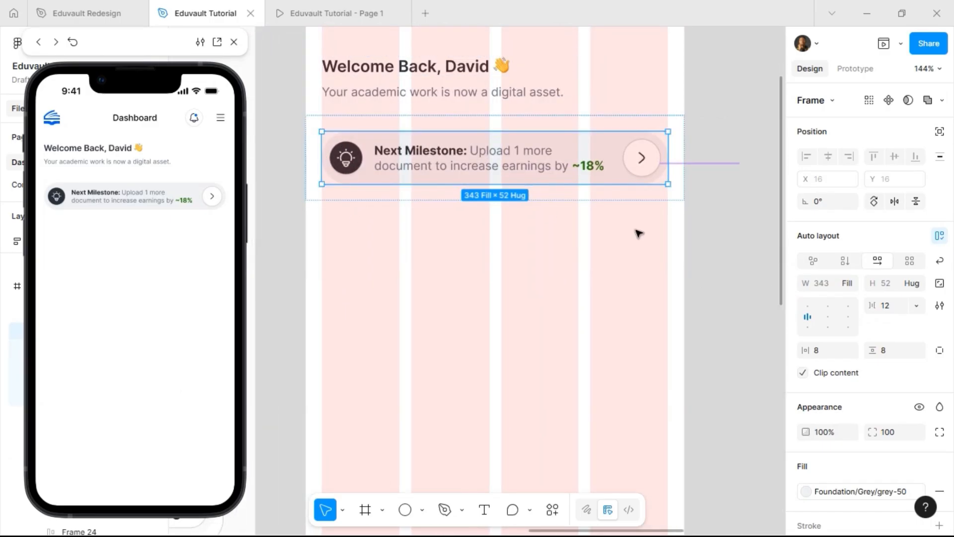
pyautogui.click(484, 77)
pyautogui.click(486, 75)
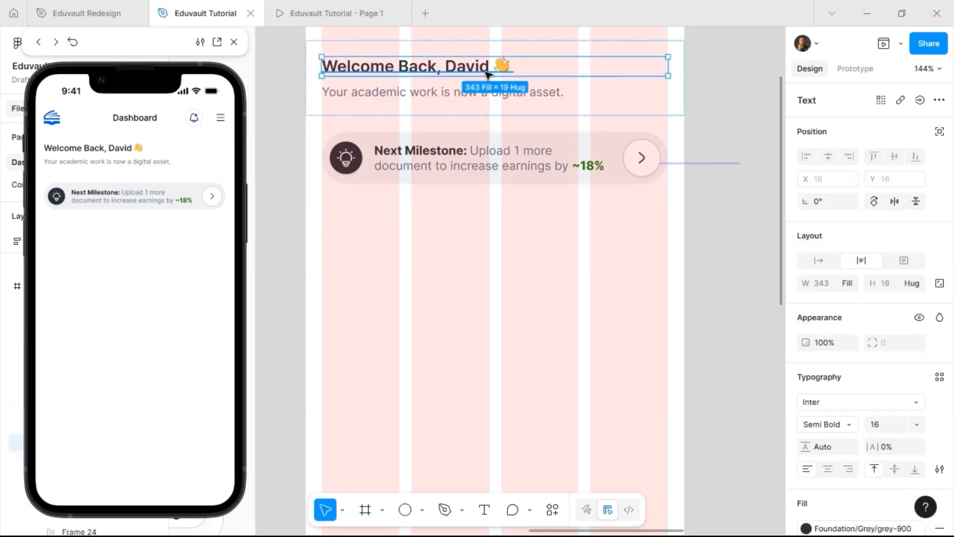
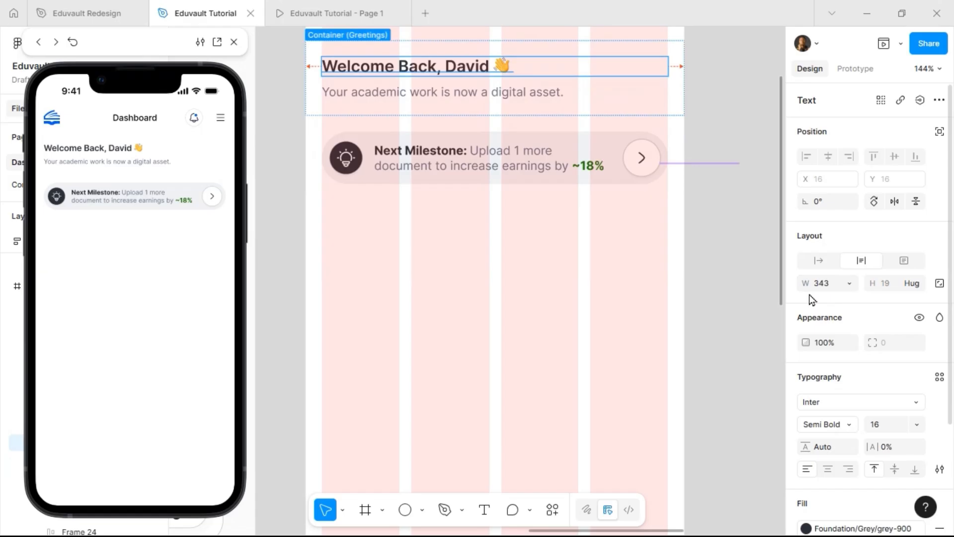
# Step: Make the three stat boxes in the copied "Your Creator Snapshot" card fill their container's width
pyautogui.scroll(-5, 401, 174)
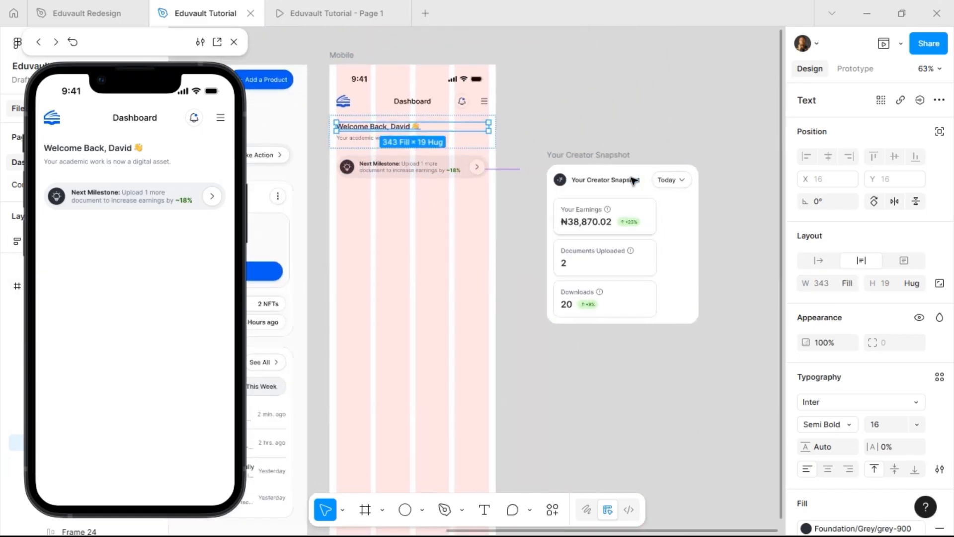
pyautogui.scroll(1, 630, 182)
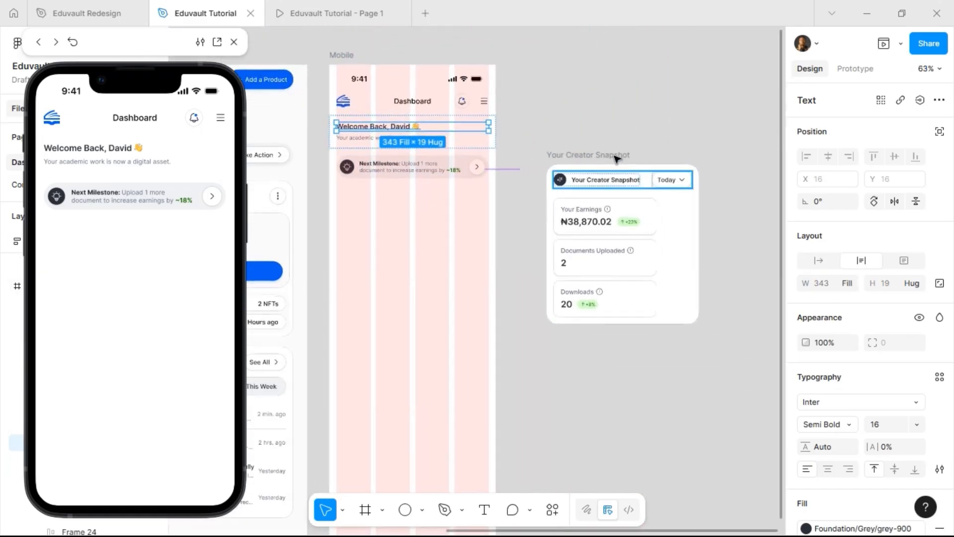
pyautogui.click(621, 226)
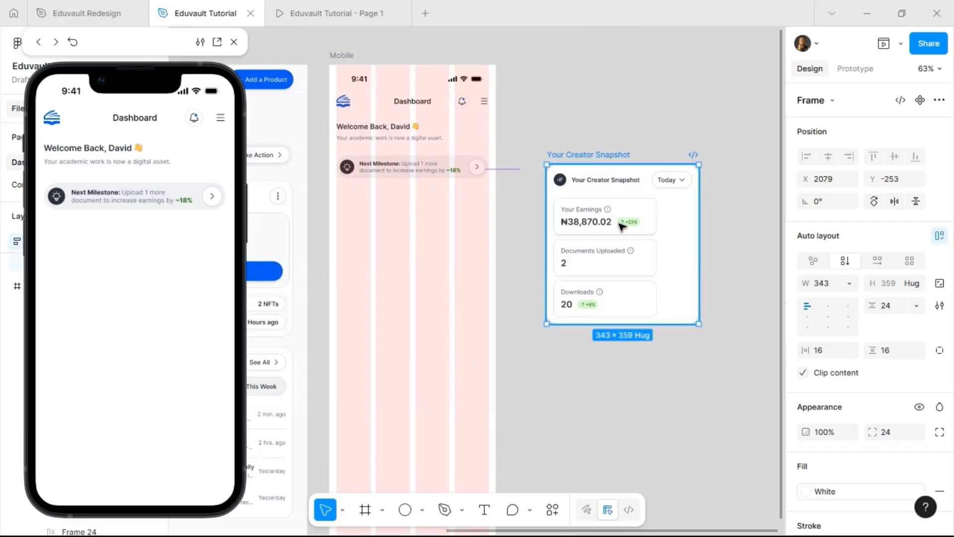
pyautogui.click(621, 227)
pyautogui.click(646, 257)
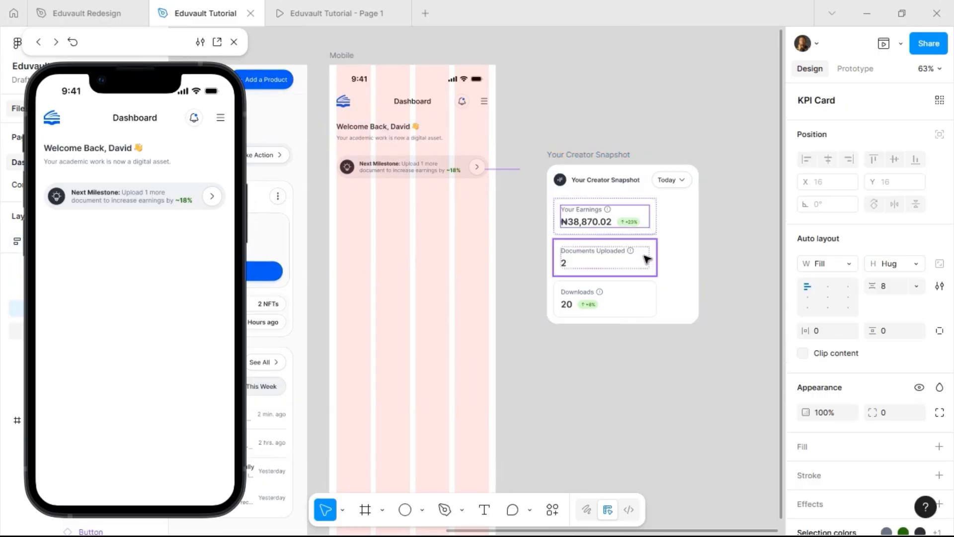
pyautogui.press('Escape')
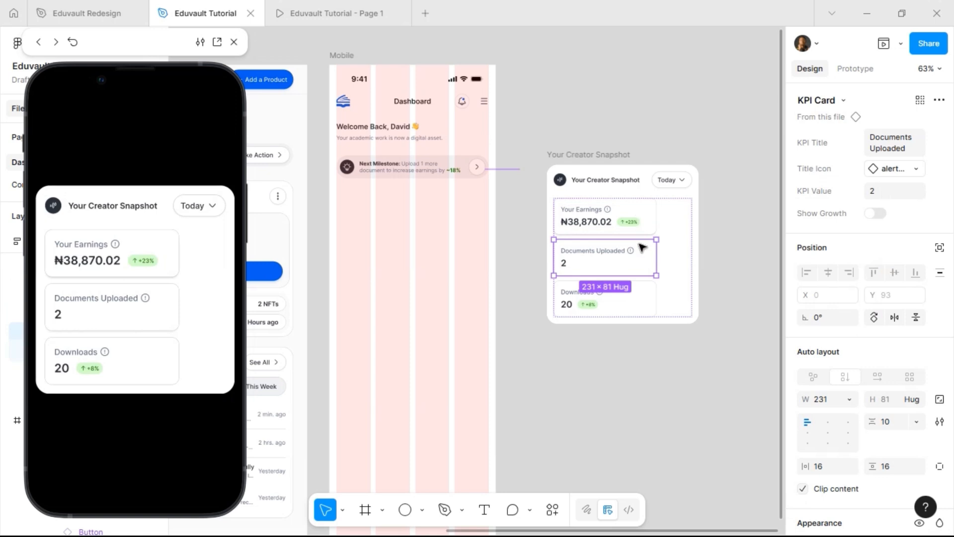
pyautogui.keyDown('shift'); pyautogui.click(645, 221); pyautogui.keyUp('shift')
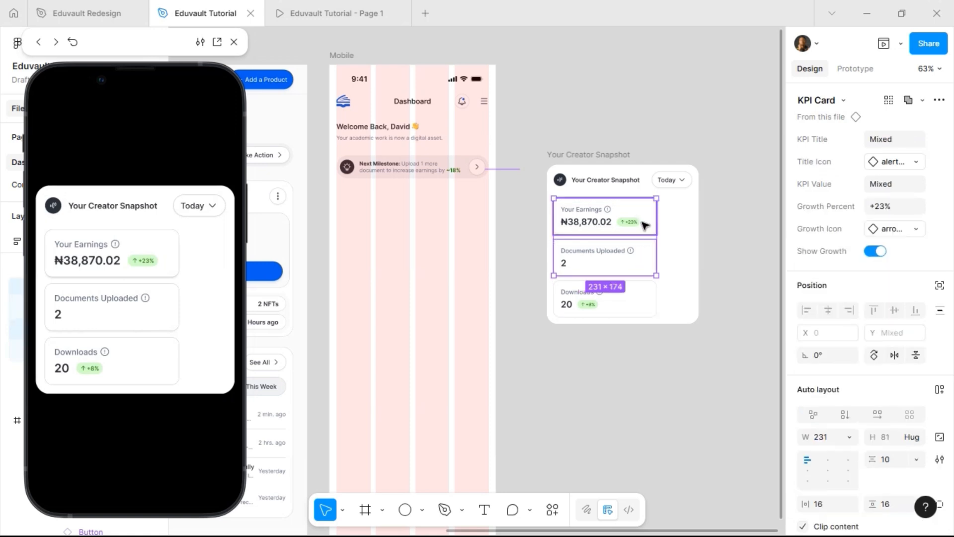
pyautogui.keyDown('shift'); pyautogui.click(647, 302); pyautogui.keyUp('shift')
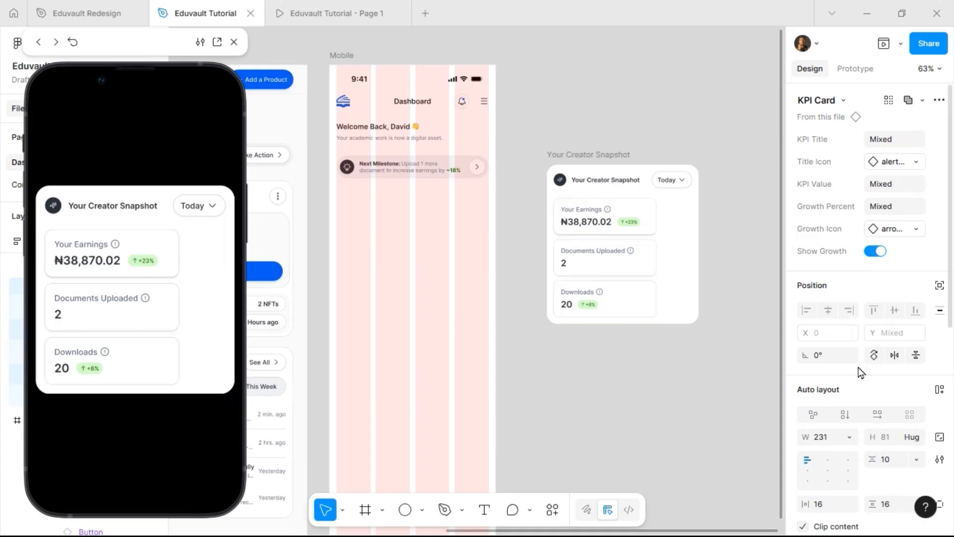
pyautogui.click(848, 440)
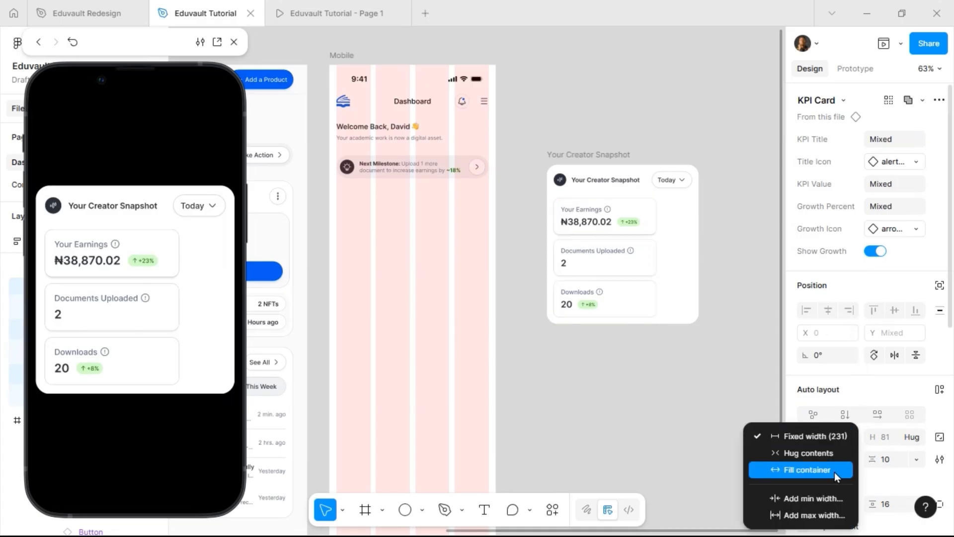
pyautogui.click(834, 471)
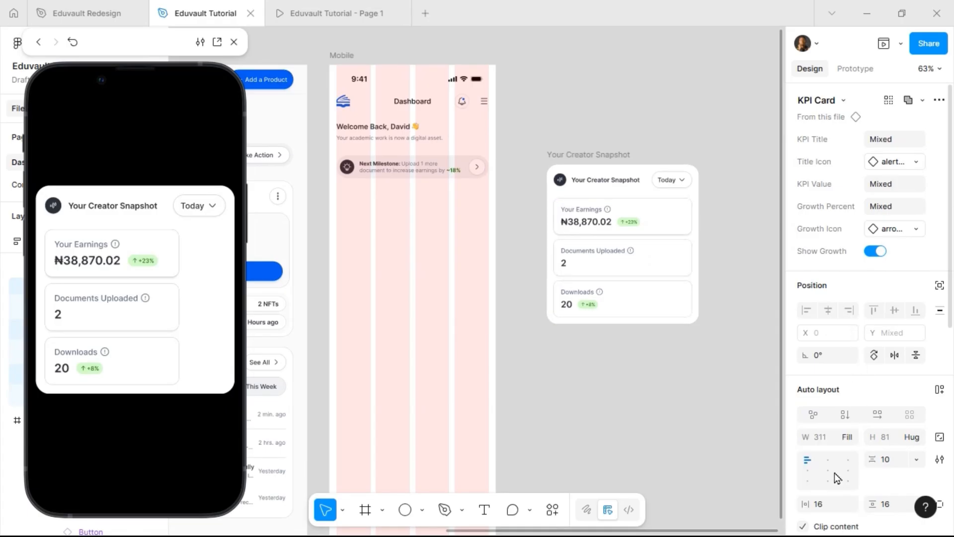
# Step: Set the value rows of the "Your Earnings" and "Downloads" boxes to fill container width with Auto spacing between items
pyautogui.doubleClick(600, 223)
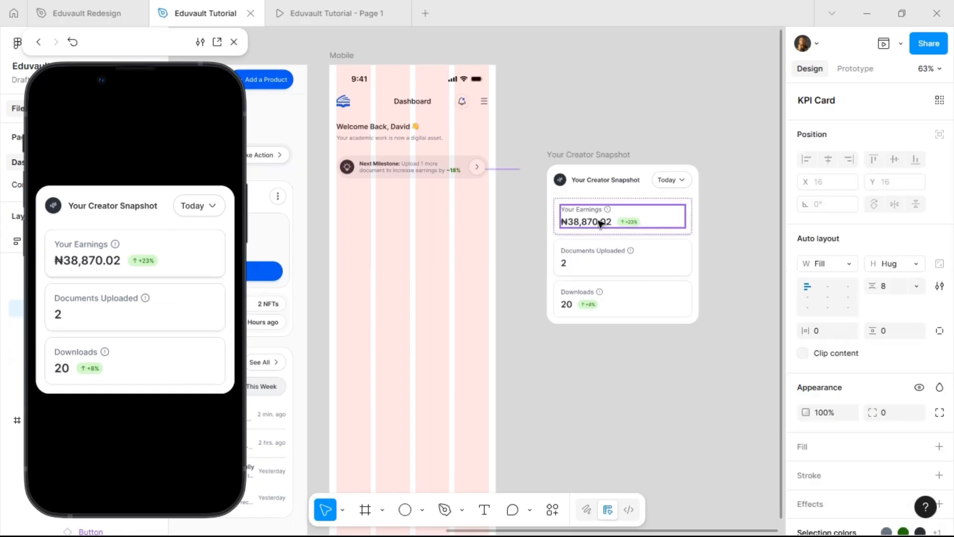
pyautogui.doubleClick(601, 223)
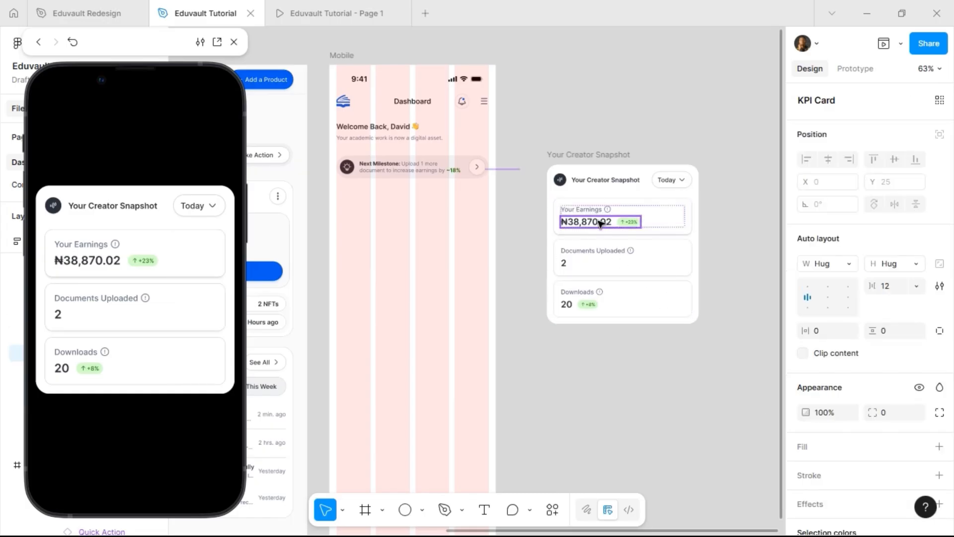
pyautogui.keyDown('shift'); pyautogui.doubleClick(587, 300); pyautogui.keyUp('shift')
pyautogui.keyDown('shift'); pyautogui.doubleClick(587, 302); pyautogui.keyUp('shift')
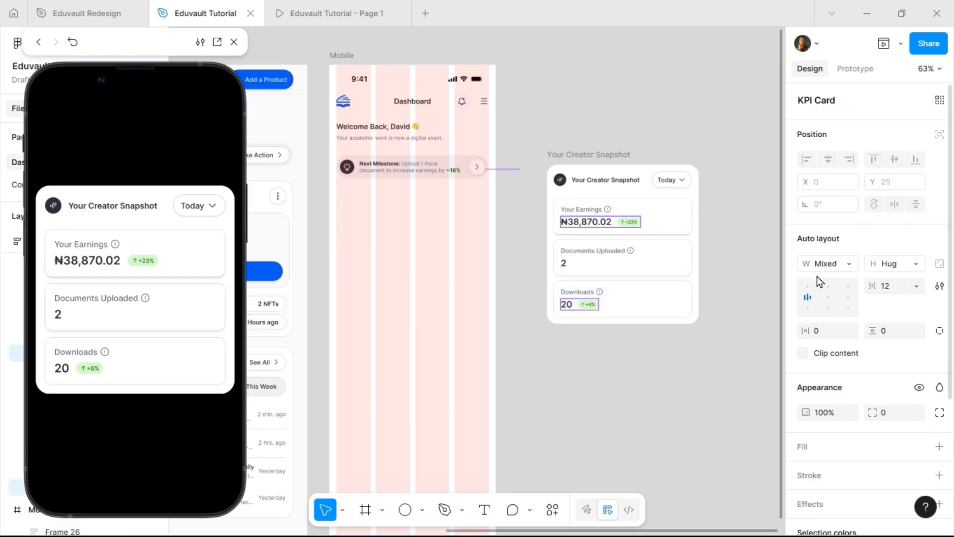
pyautogui.click(848, 263)
pyautogui.click(848, 278)
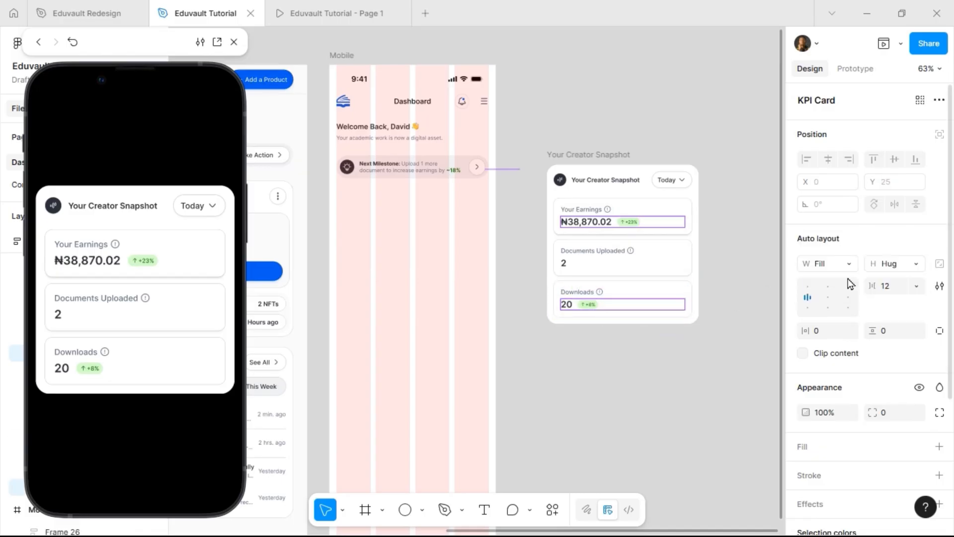
pyautogui.click(898, 290)
pyautogui.write('auto')
pyautogui.press('Return')
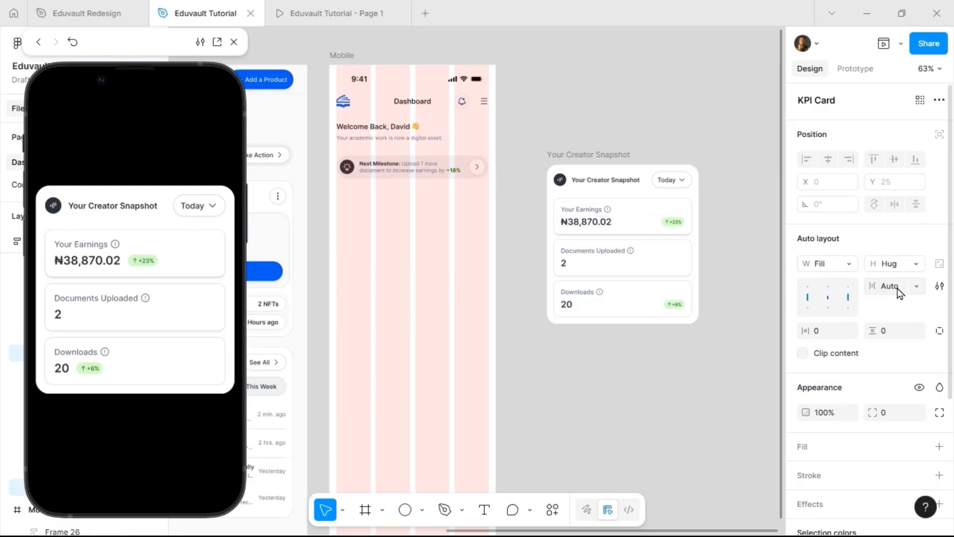
# Step: Move the copied "Your Creator Snapshot" card into the mobile frame below the milestone banner and centre it horizontally
pyautogui.click(594, 157)
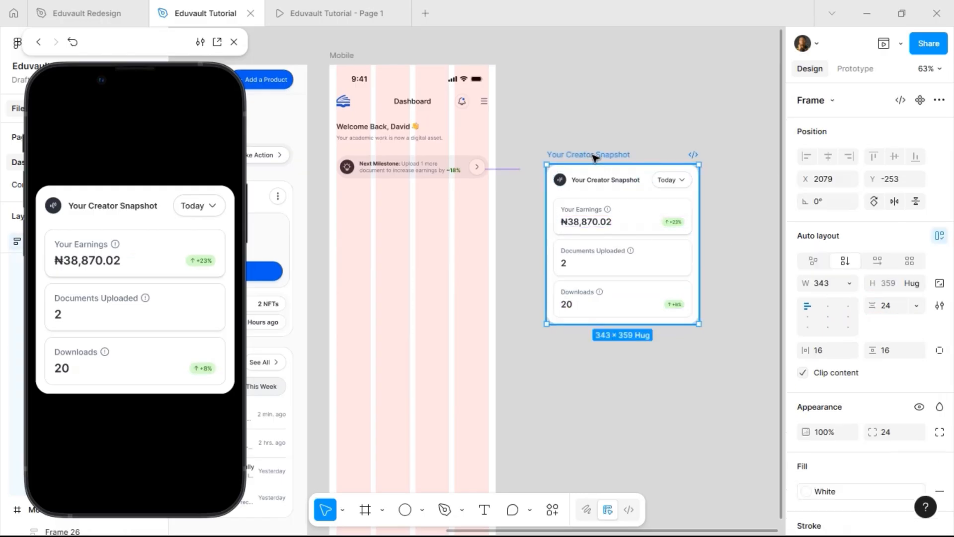
pyautogui.moveTo(511, 165); pyautogui.dragTo(396, 196)
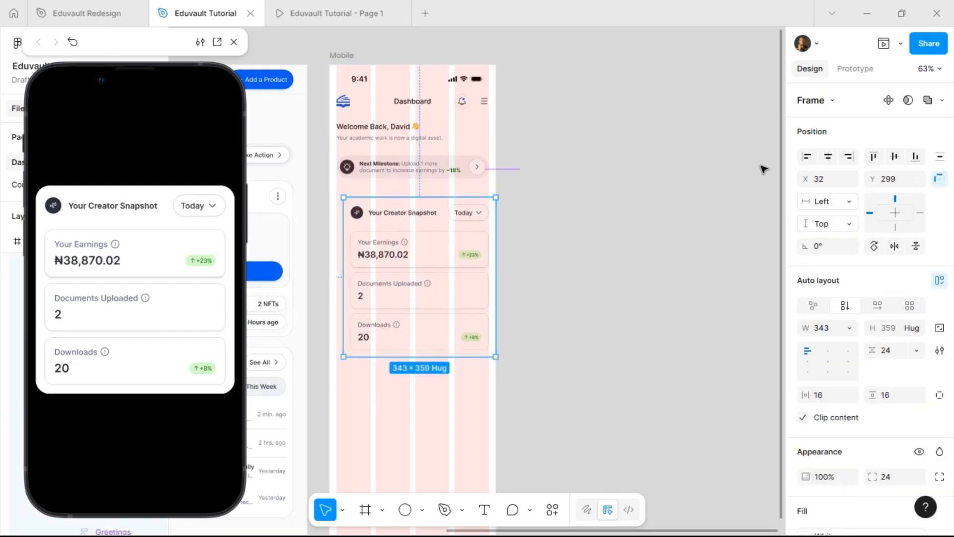
pyautogui.click(828, 157)
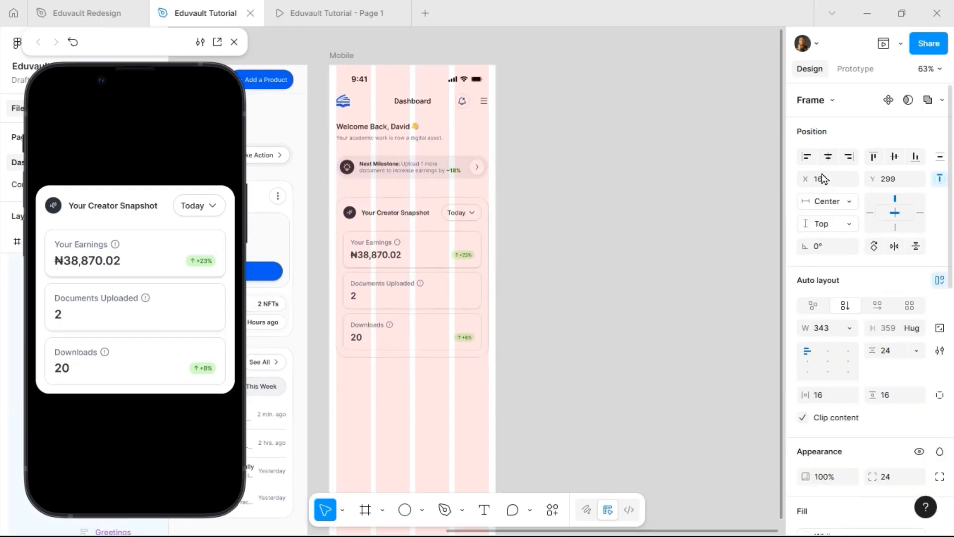
# Step: Adjust the mobile "Your Creator Snapshot" card's vertical gap below the milestone banner, placing it at Y 288
pyautogui.press('alt')
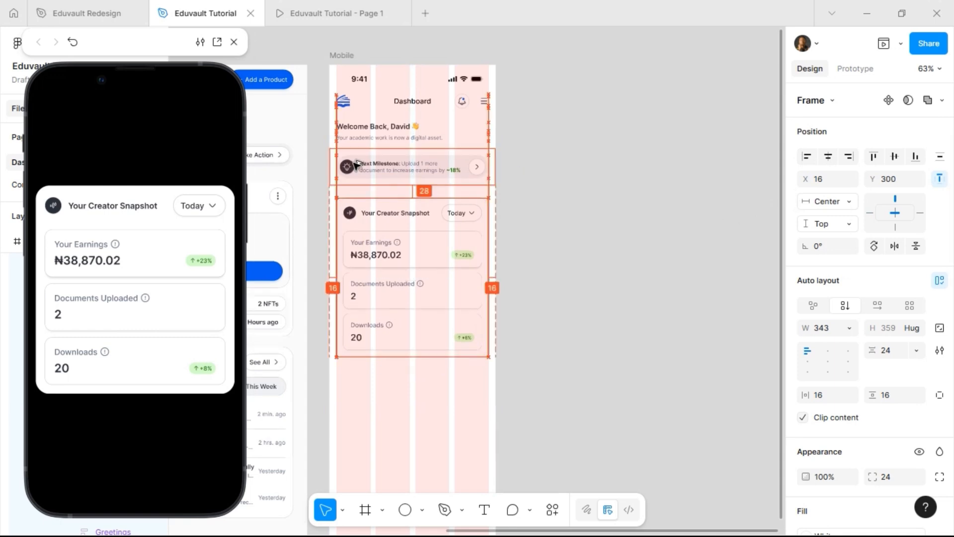
pyautogui.press('Down')
pyautogui.press('Down')
pyautogui.press('Down')
pyautogui.press('Down')
pyautogui.press('Down')
pyautogui.press('Up')
pyautogui.press('Up')
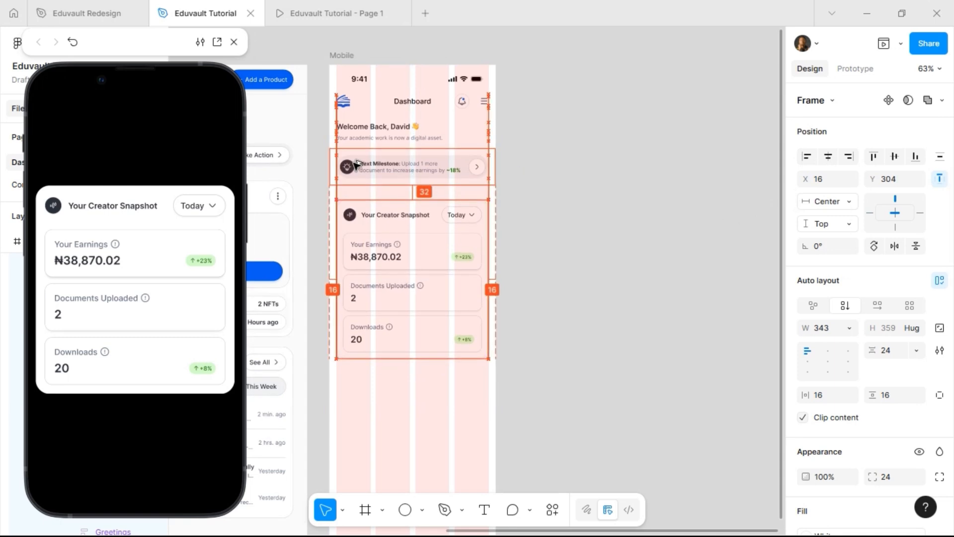
pyautogui.press('Up')
pyautogui.press('Up')
pyautogui.press('Up')
pyautogui.press('Up')
pyautogui.press('Up')
pyautogui.press('Up')
pyautogui.press('Up')
pyautogui.press('Up')
pyautogui.press('Up')
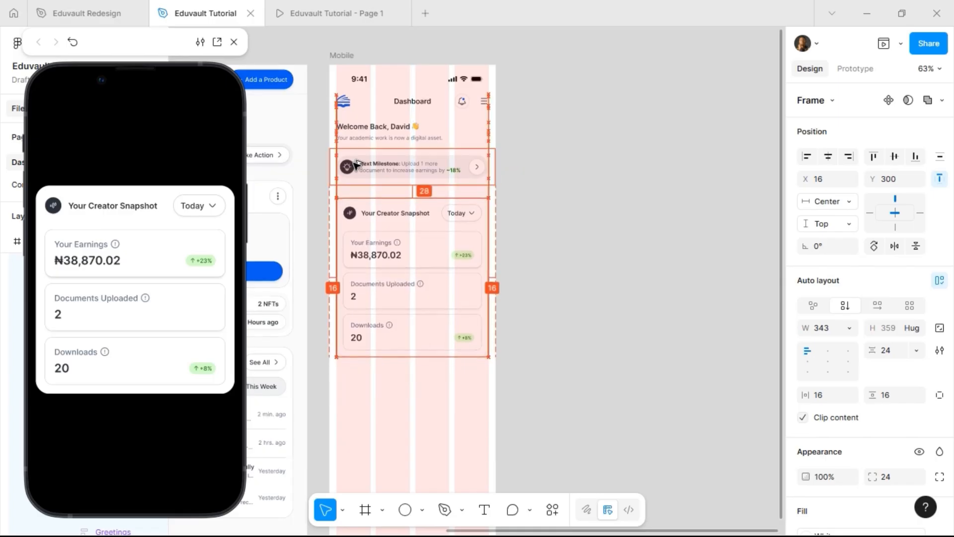
pyautogui.press('Up')
pyautogui.press('Up')
pyautogui.press('Up')
pyautogui.press('Up')
pyautogui.press('Up')
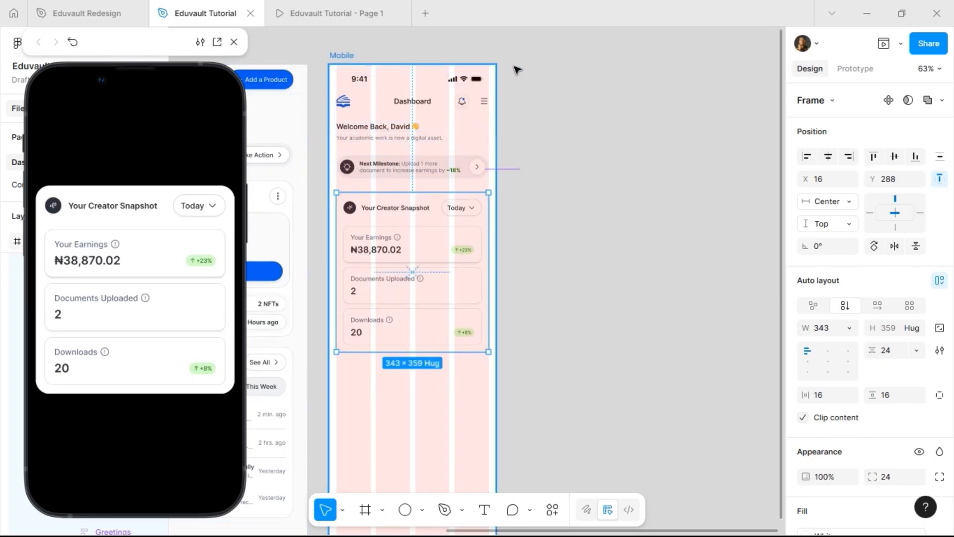
pyautogui.press('Escape')
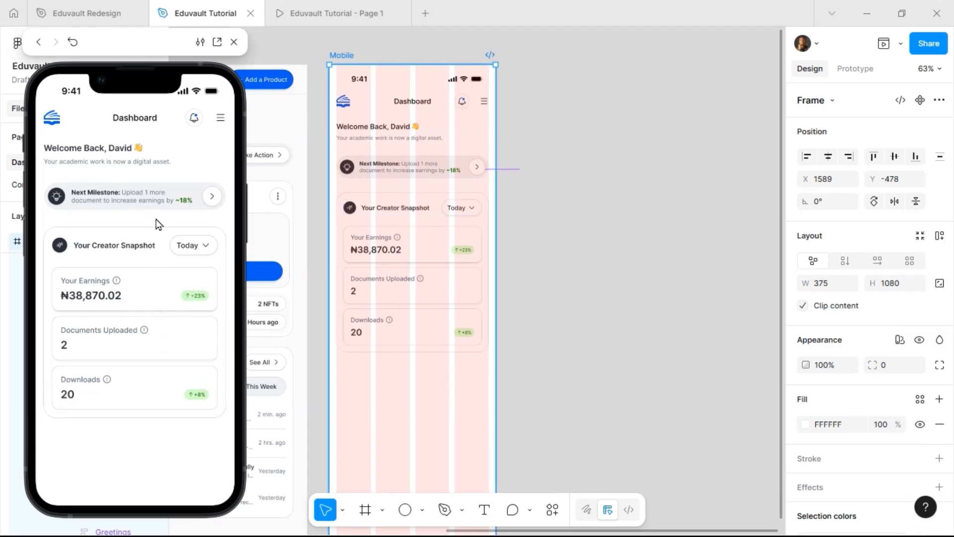
# Step: Place a copy of the desktop dashboard's "Your Wallet" card below the creator snapshot card in the mobile frame
pyautogui.scroll(-3, 158, 224)
pyautogui.scroll(3, 160, 219)
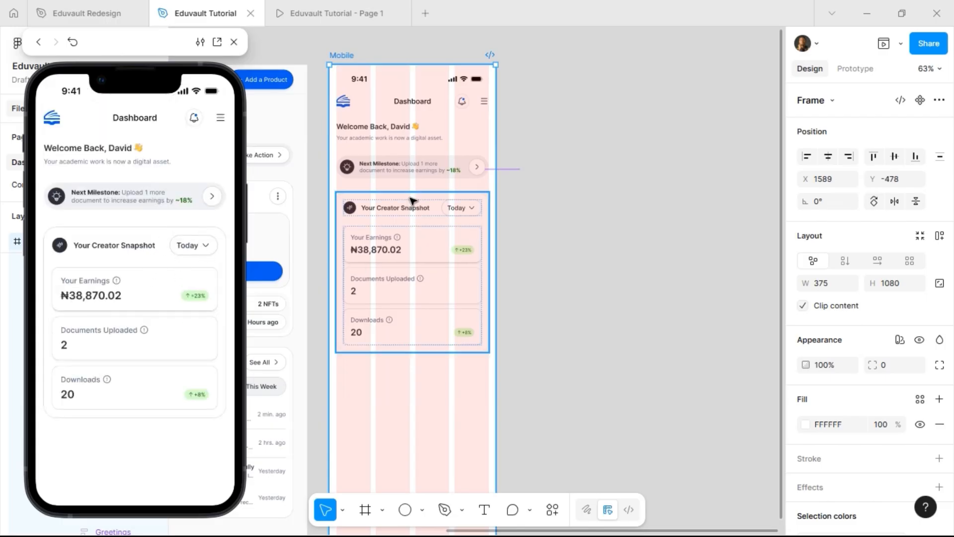
pyautogui.hscroll(-5, 507, 192)
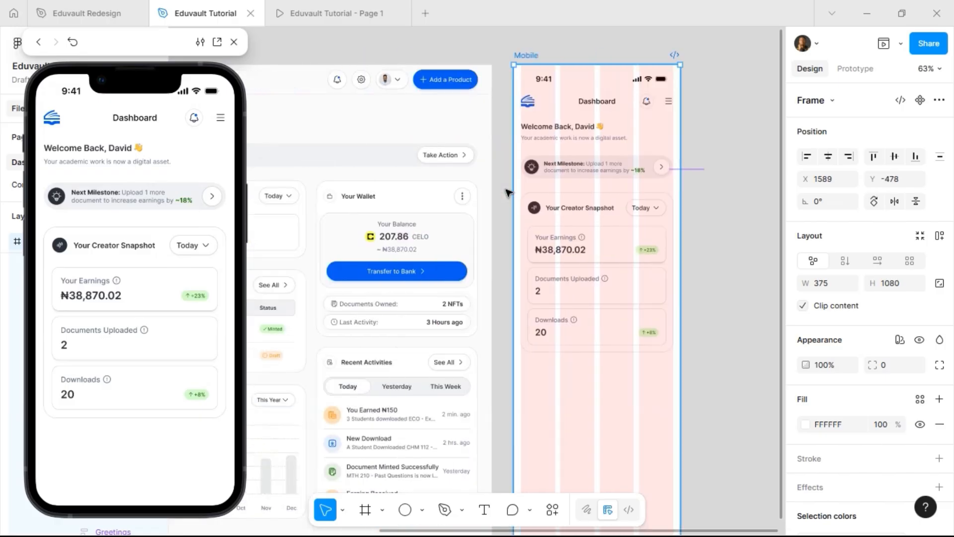
pyautogui.click(401, 249)
pyautogui.doubleClick(401, 249)
pyautogui.doubleClick(401, 249)
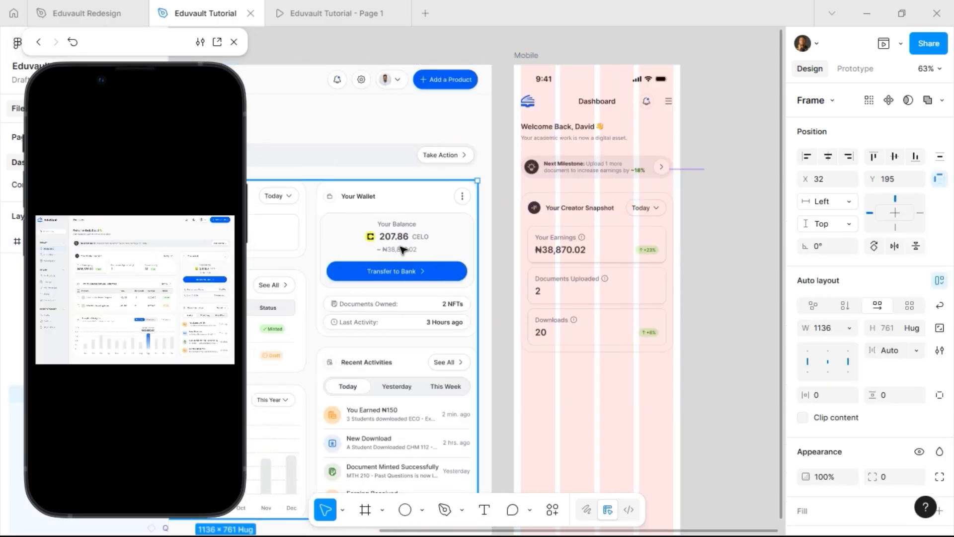
pyautogui.doubleClick(403, 249)
pyautogui.doubleClick(406, 250)
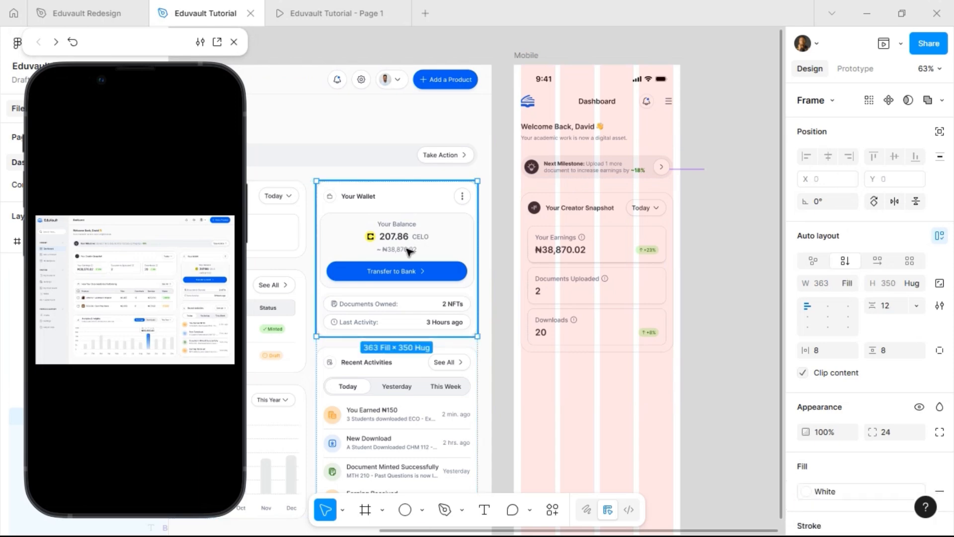
pyautogui.moveTo(396, 225); pyautogui.dragTo(602, 405)
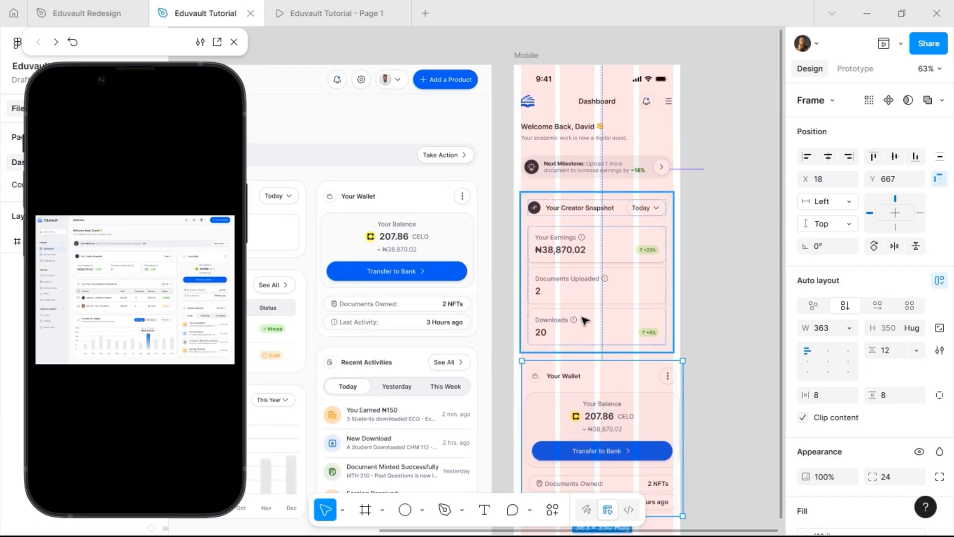
# Step: Align the copied "Your Wallet" card with the mobile frame's left margin at X 16
pyautogui.hscroll(-5, 585, 319)
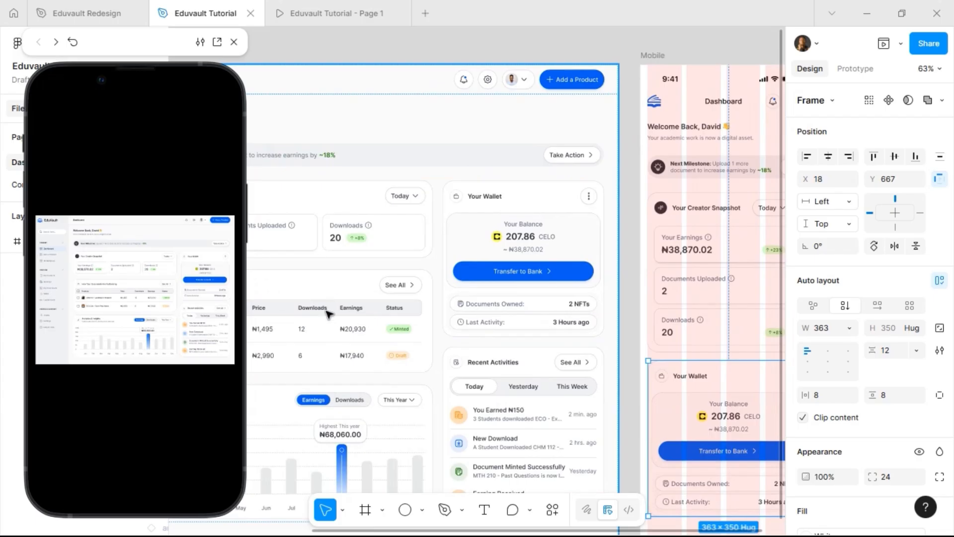
pyautogui.hscroll(-8, 358, 306)
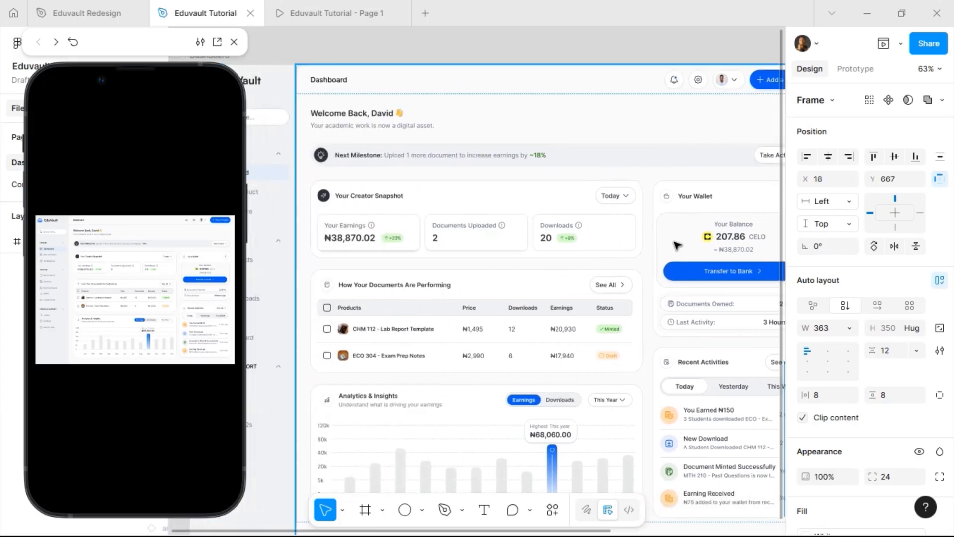
pyautogui.hscroll(14, 676, 245)
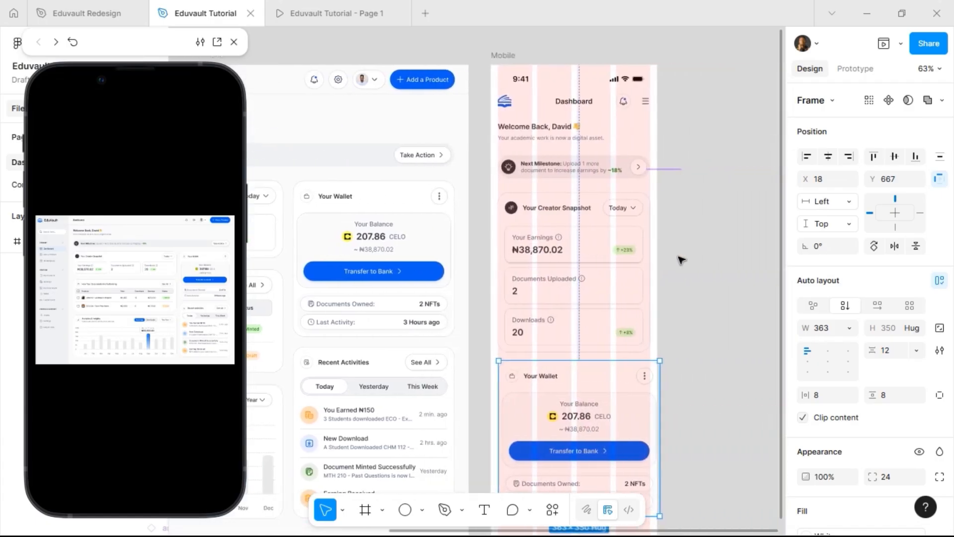
pyautogui.scroll(-12, 707, 231)
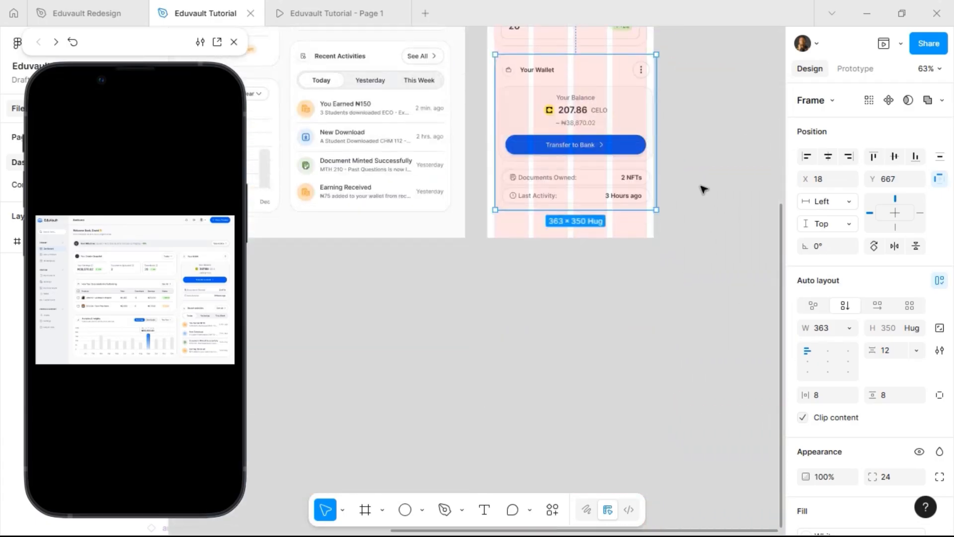
pyautogui.scroll(2, 703, 188)
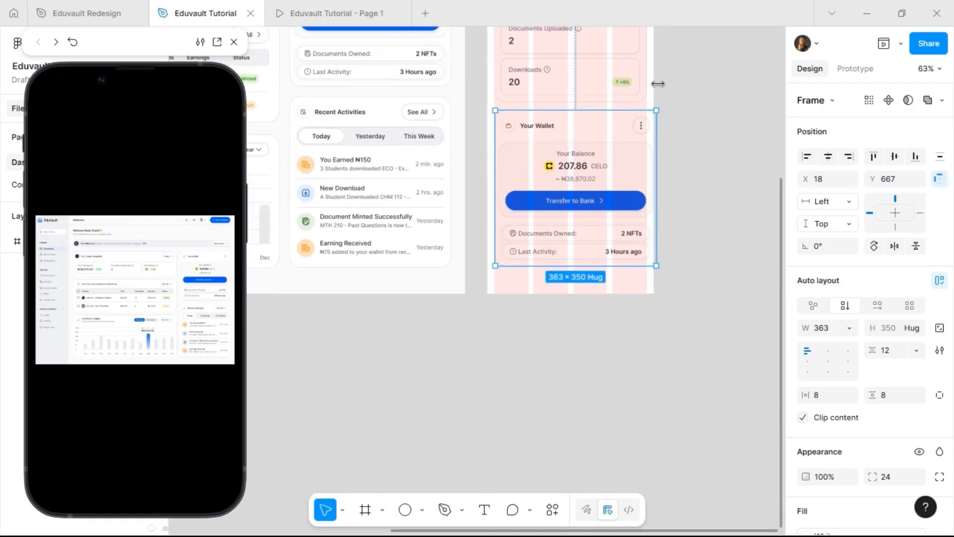
pyautogui.scroll(3, 660, 99)
pyautogui.press('alt')
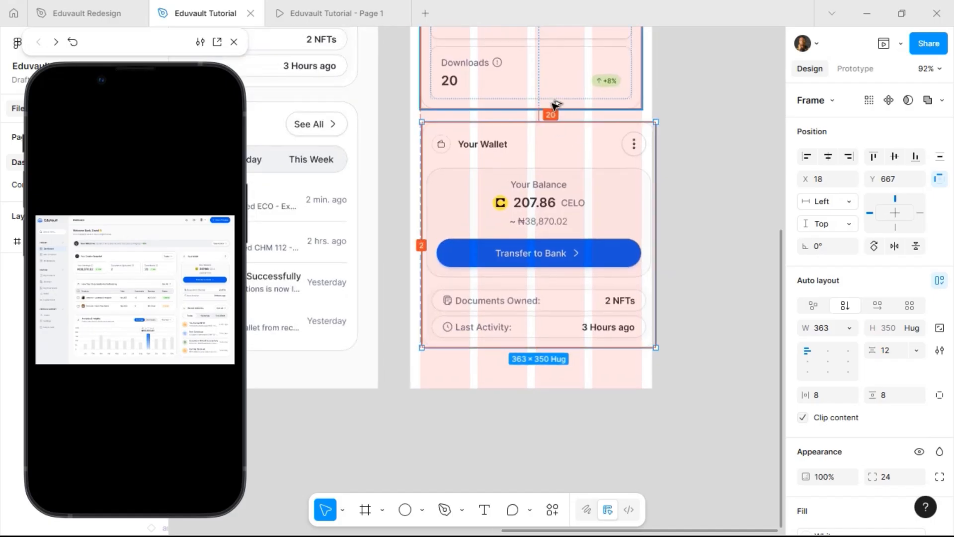
pyautogui.press('Left')
pyautogui.press('Left')
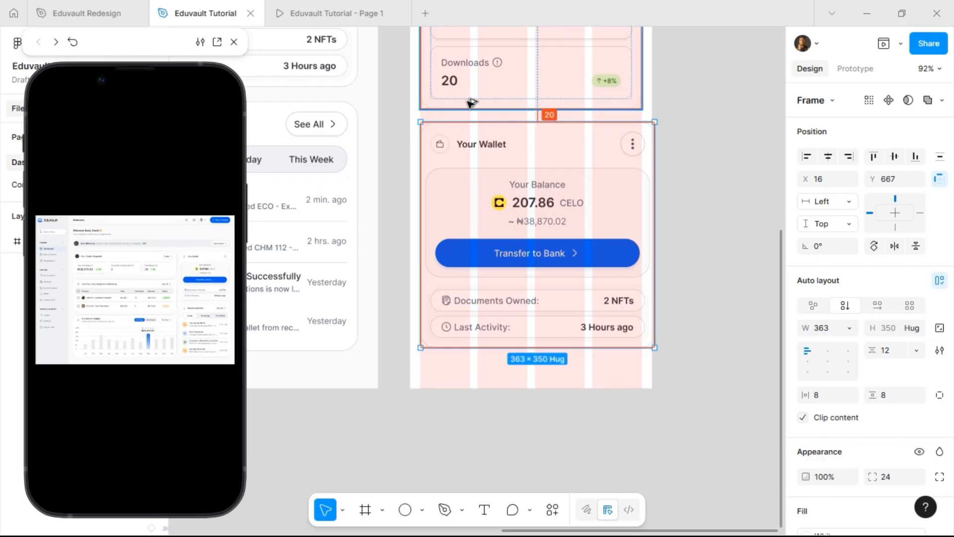
# Step: Move the mobile "Your Wallet" card down to Y 679, widening the gap below the creator snapshot card
pyautogui.hotkey('shift', 'Down')
pyautogui.press('Down')
pyautogui.press('Down')
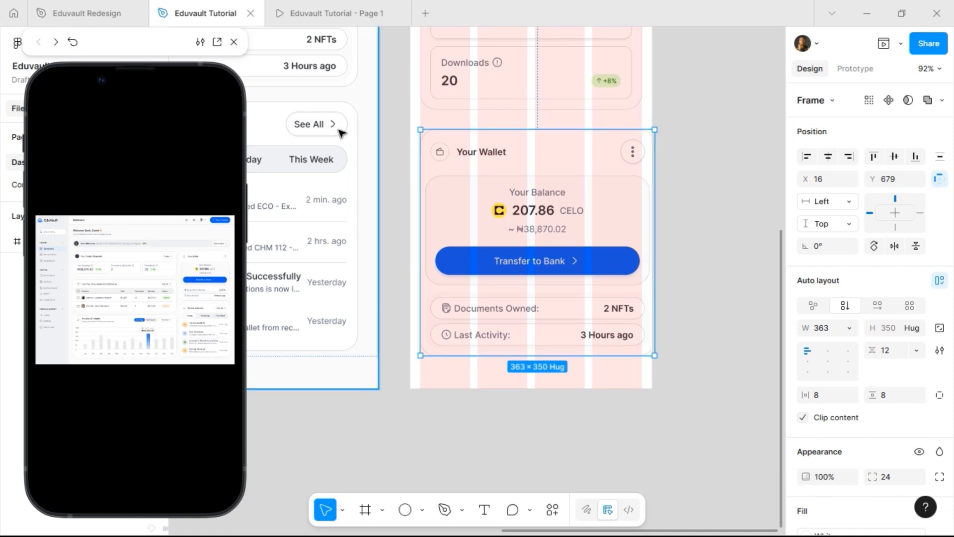
pyautogui.hscroll(-1, 377, 114)
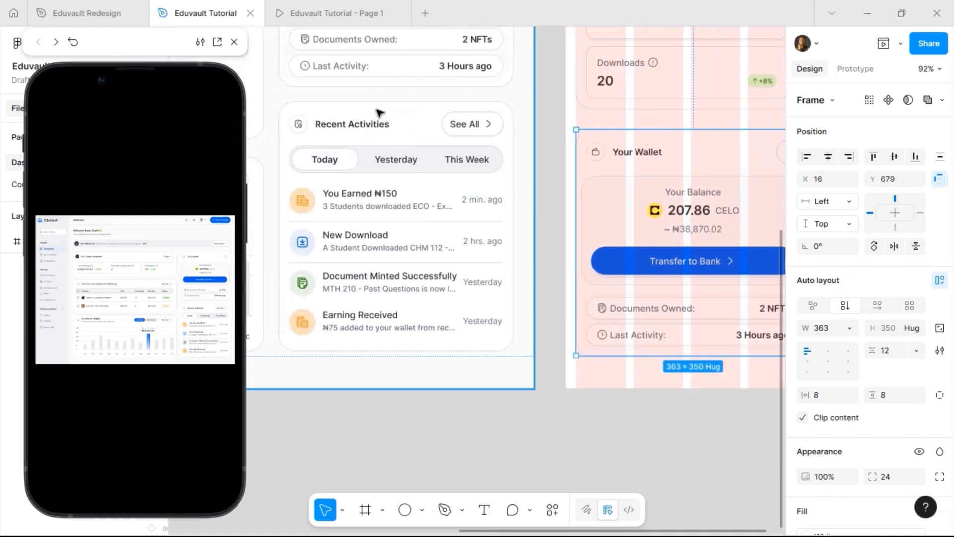
pyautogui.doubleClick(380, 113)
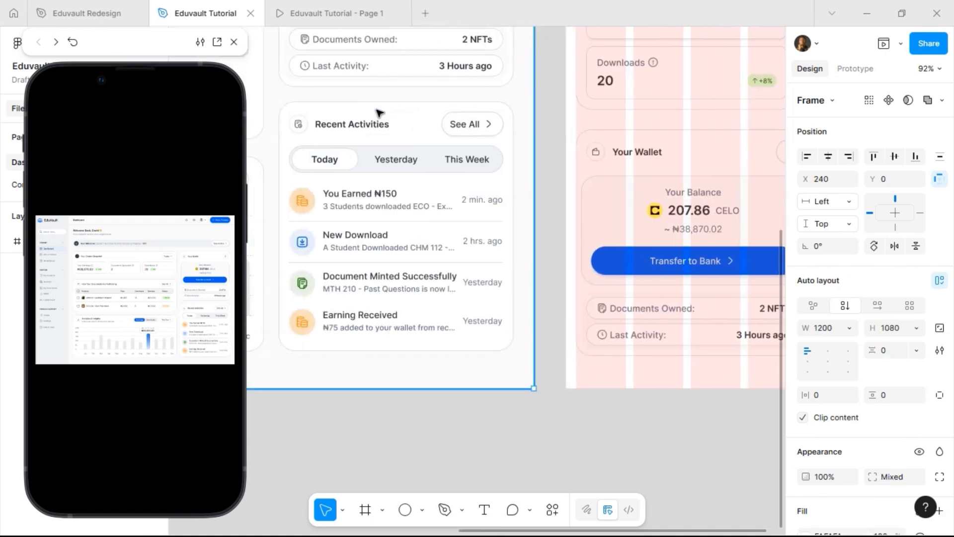
pyautogui.click(550, 135)
# Step: Set the vertical padding of the mobile welcome section below the header to 12
pyautogui.hscroll(5, 550, 136)
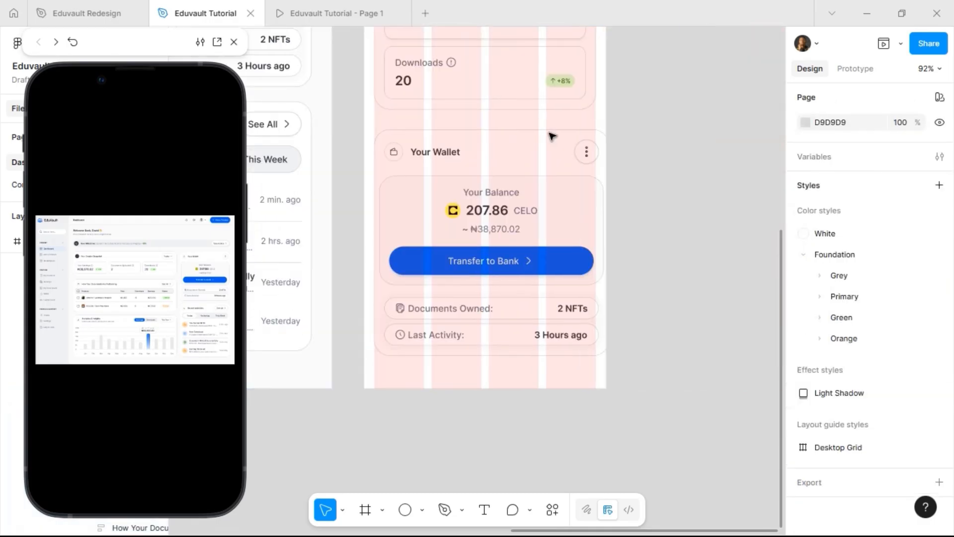
pyautogui.hscroll(-2, 550, 135)
pyautogui.scroll(6, 551, 136)
pyautogui.scroll(1, 550, 134)
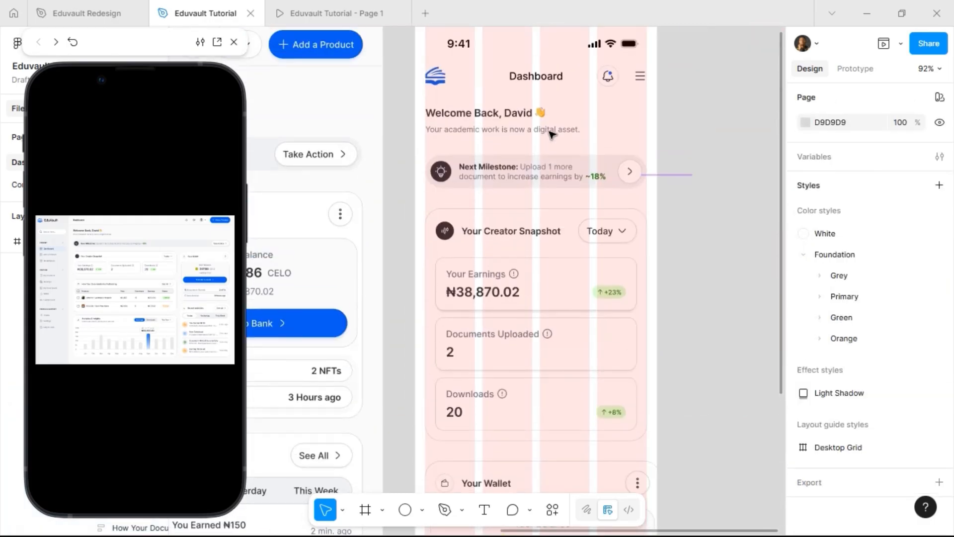
pyautogui.click(517, 169)
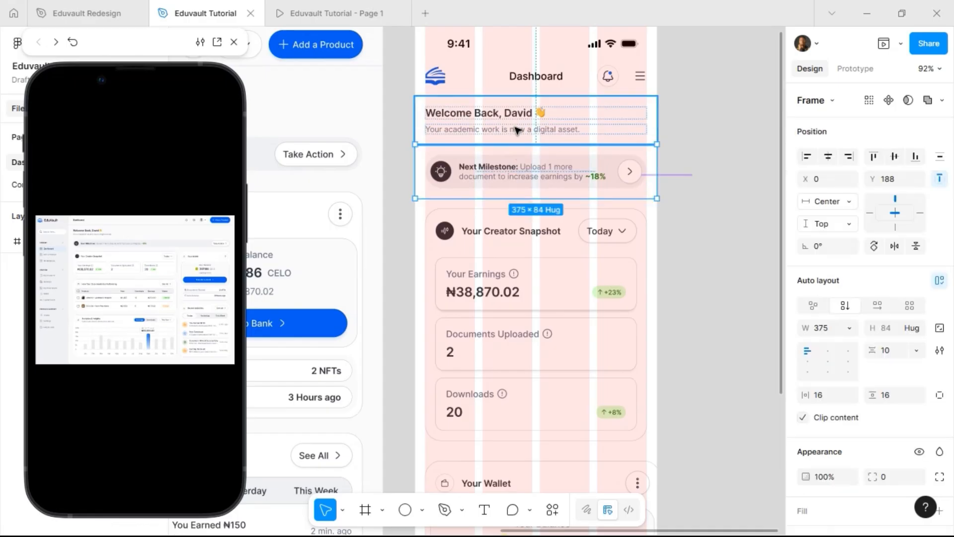
pyautogui.click(517, 115)
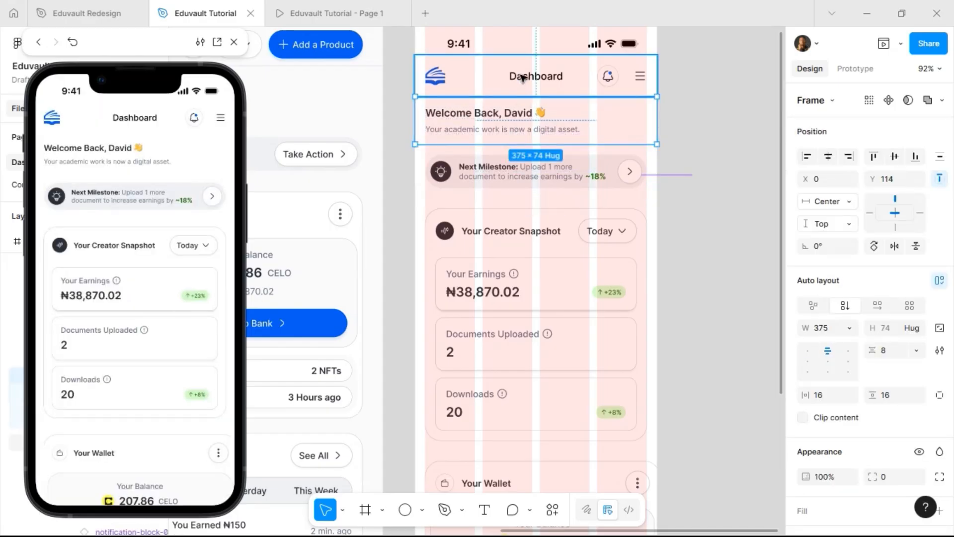
pyautogui.click(523, 78)
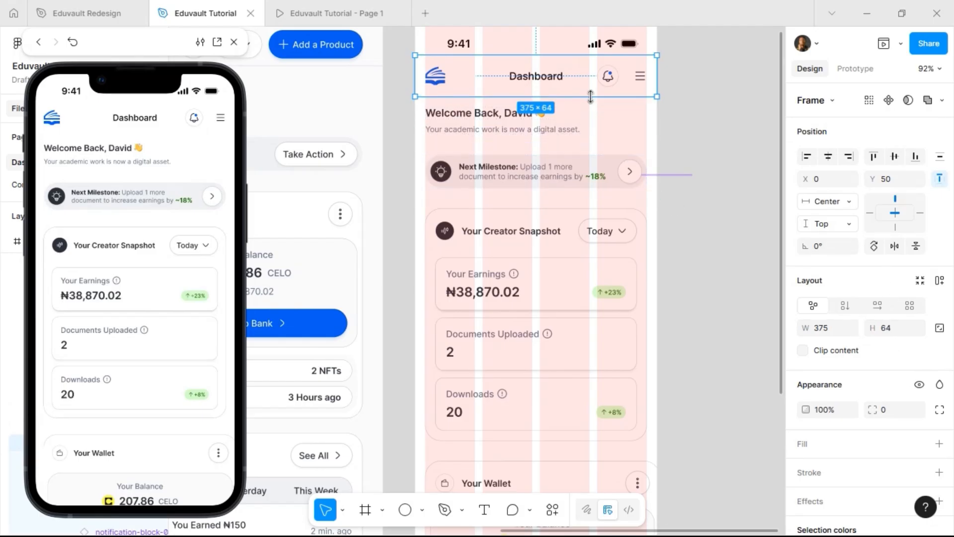
pyautogui.click(573, 114)
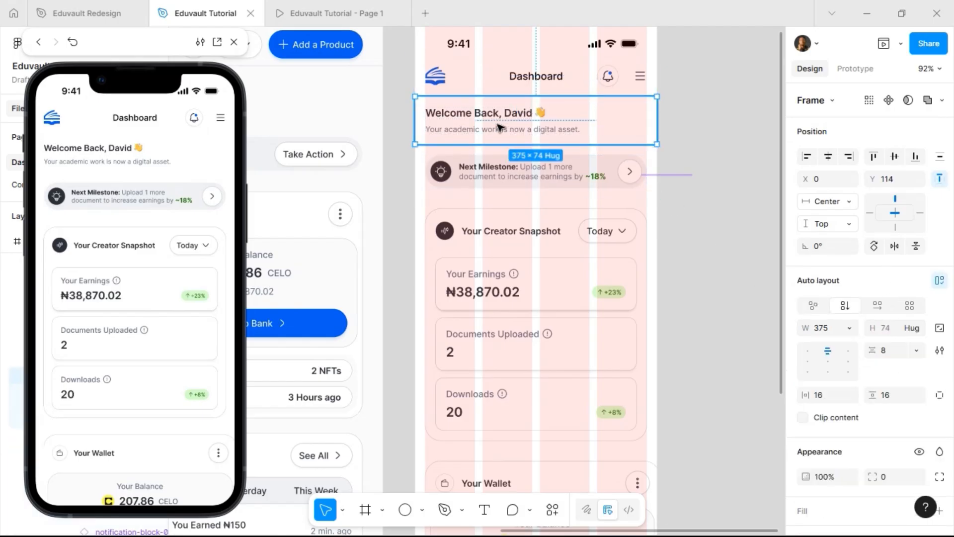
pyautogui.click(901, 397)
pyautogui.write('12')
pyautogui.press('Return')
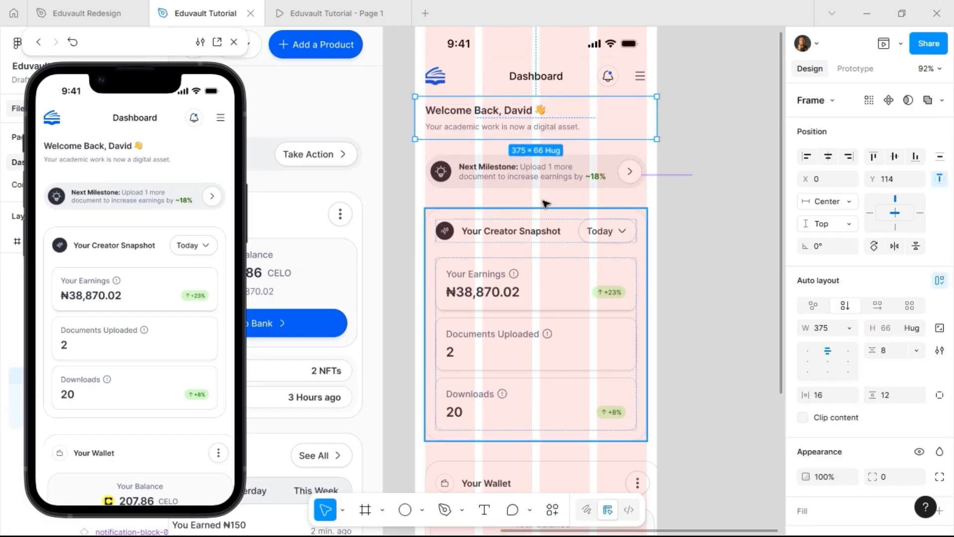
# Step: Set the mobile milestone banner's vertical padding to 12 and move the banner up flush against the welcome section
pyautogui.click(541, 183)
pyautogui.click(894, 395)
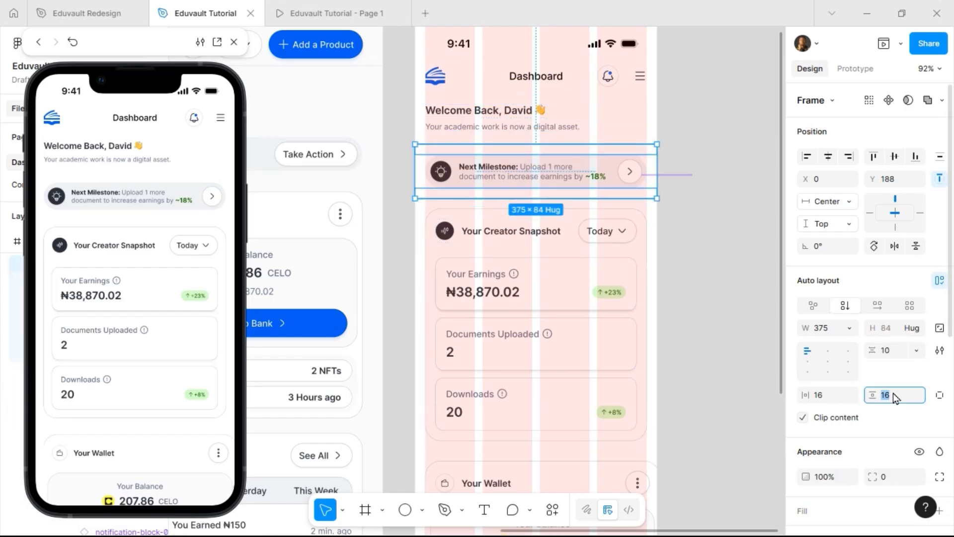
pyautogui.write('12')
pyautogui.press('Return')
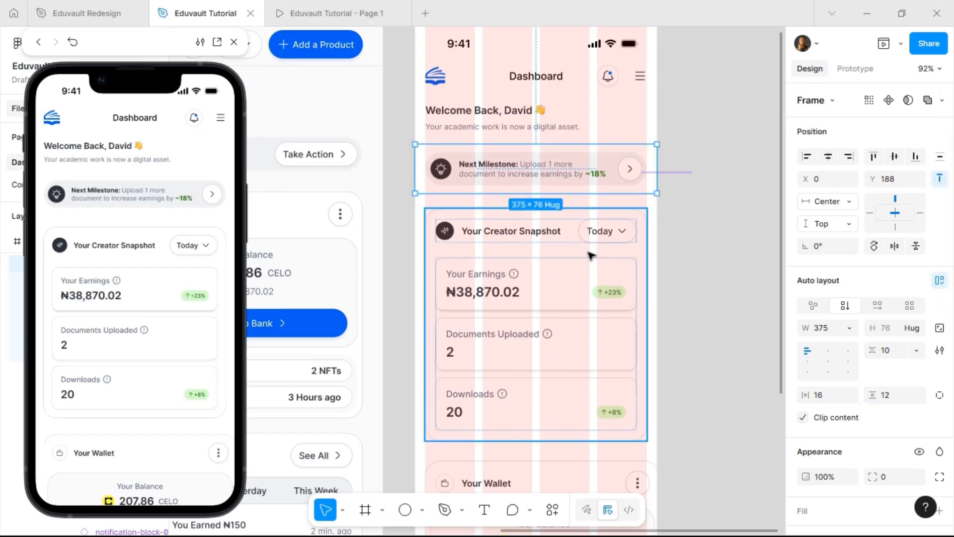
pyautogui.keyDown('shift'); pyautogui.click(583, 121); pyautogui.keyUp('shift')
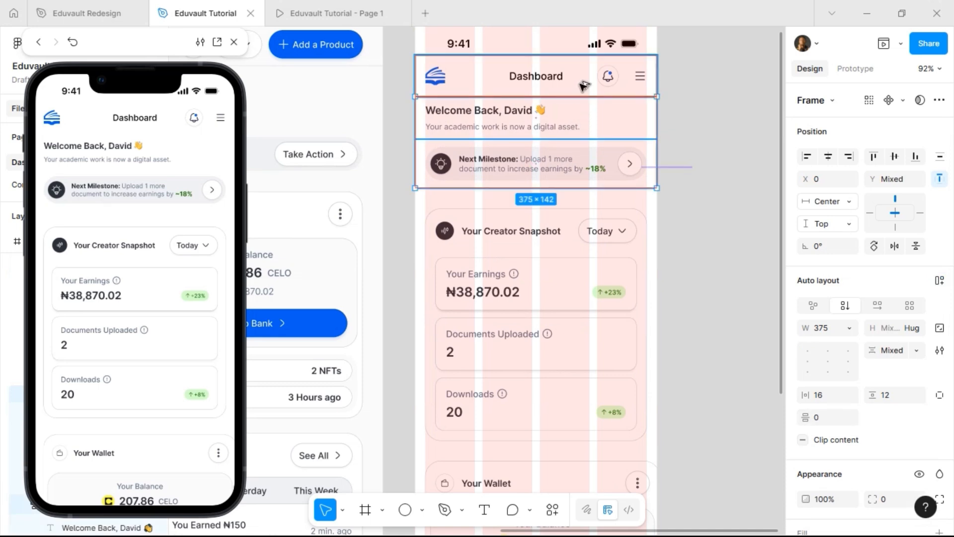
# Step: Move the mobile "Your Creator Snapshot" card up to Y 280
pyautogui.click(571, 237)
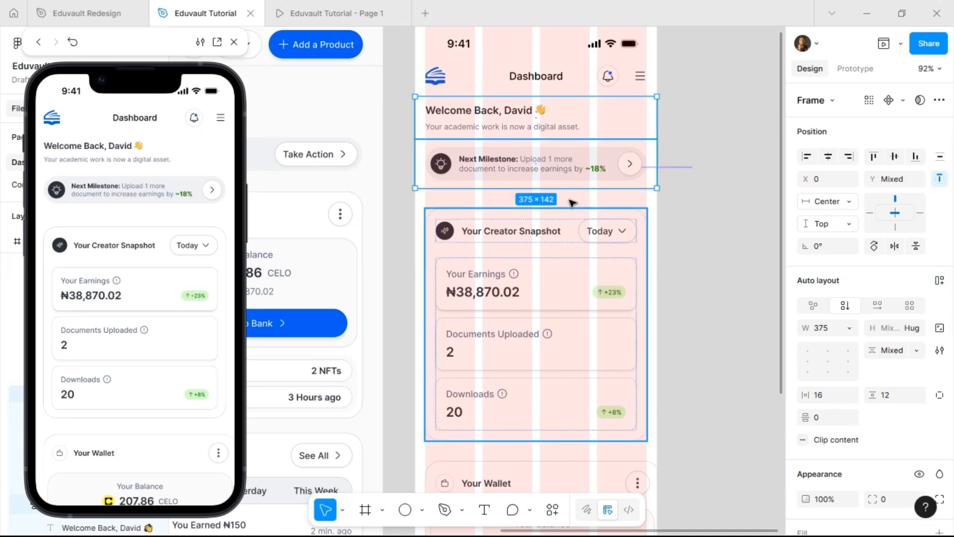
pyautogui.press('Up')
pyautogui.press('Up')
pyautogui.press('Up')
pyautogui.press('Up')
pyautogui.press('Up')
pyautogui.press('Up')
pyautogui.press('Up')
pyautogui.press('Up')
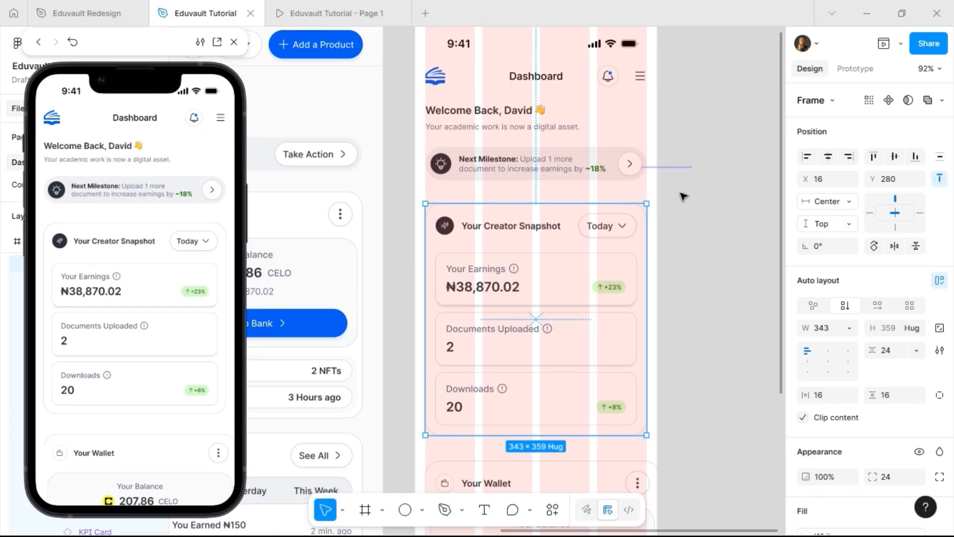
# Step: Set the mobile "Your Wallet" card's width to 343 to fit the layout columns
pyautogui.scroll(-5, 683, 196)
pyautogui.click(641, 236)
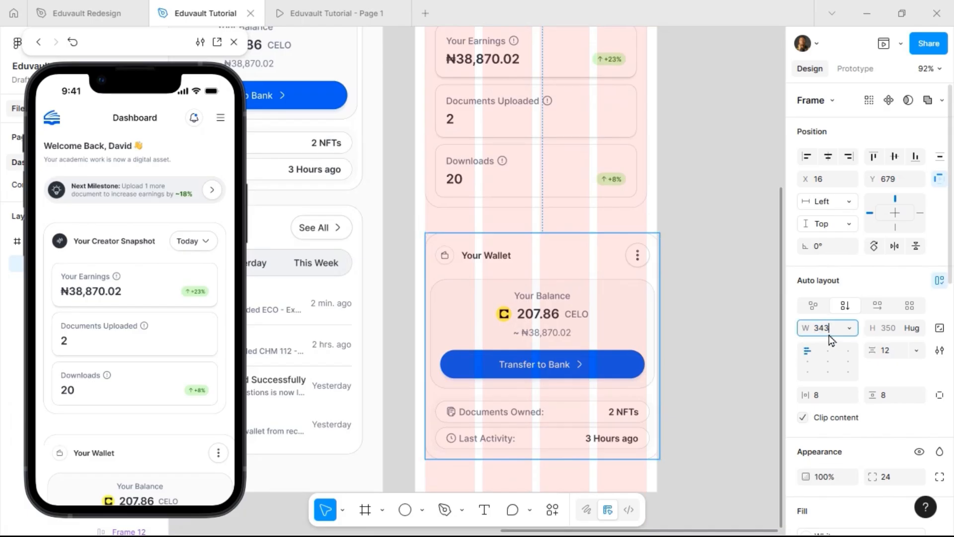
pyautogui.press('Return')
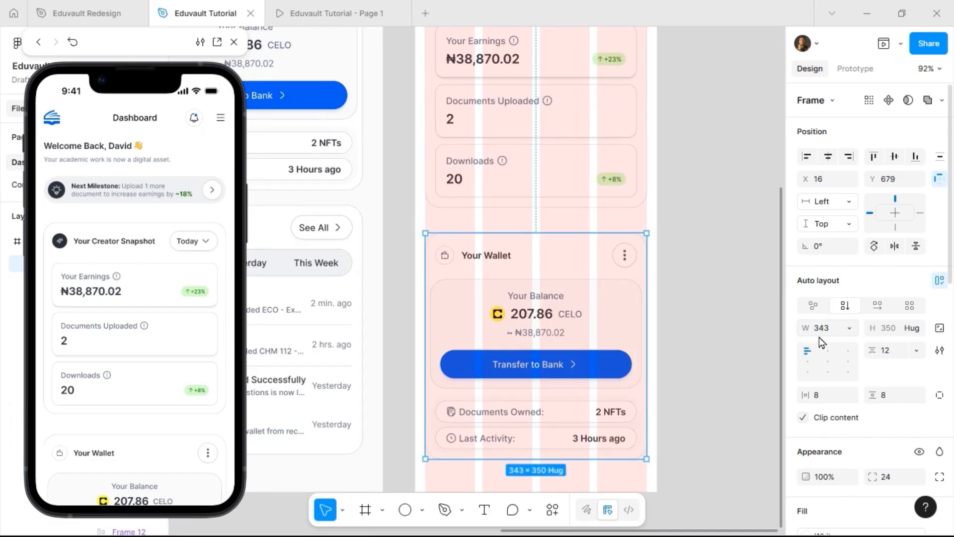
# Step: Adjust the "Your Wallet" card's vertical gap below the creator snapshot card, placing it at Y 663
pyautogui.press('alt')
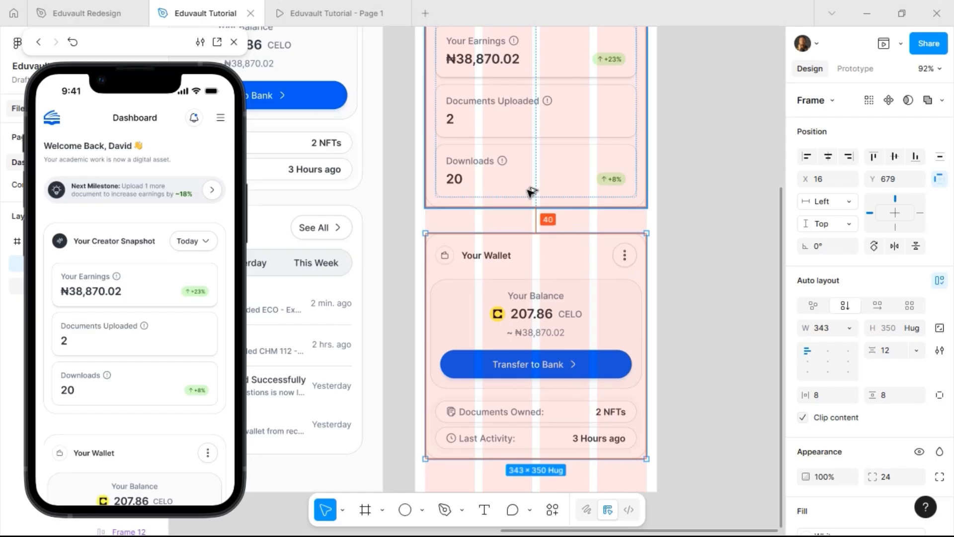
pyautogui.hotkey('alt', 'Down')
pyautogui.hotkey('alt', 'Down')
pyautogui.hotkey('alt', 'Down')
pyautogui.hotkey('alt', 'Down')
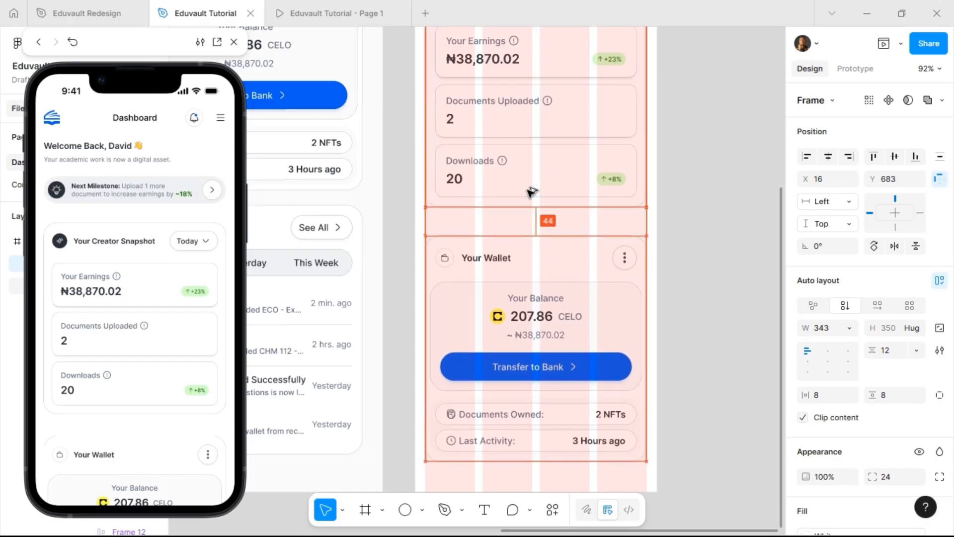
pyautogui.hotkey('shift', 'Up')
pyautogui.hotkey('shift', 'Up')
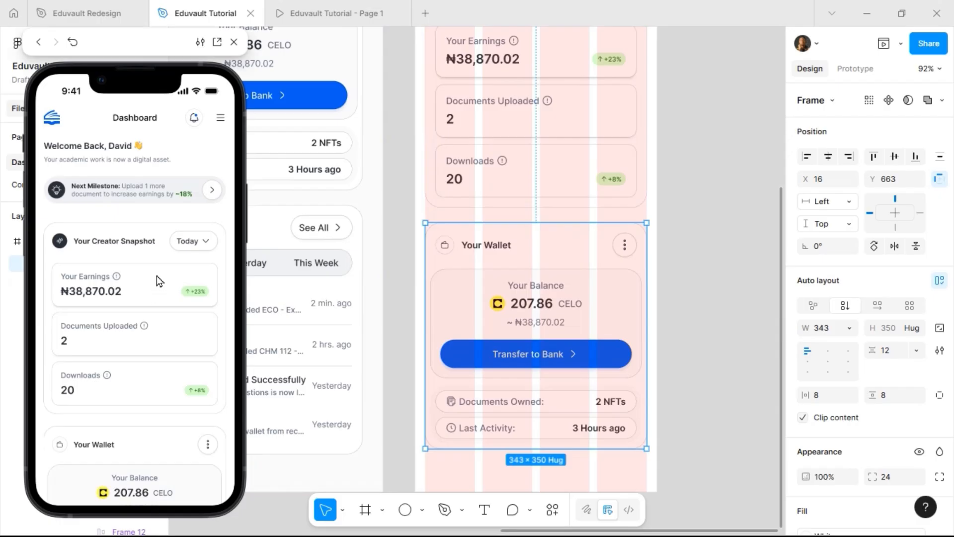
pyautogui.scroll(-3, 164, 277)
pyautogui.scroll(3, 169, 275)
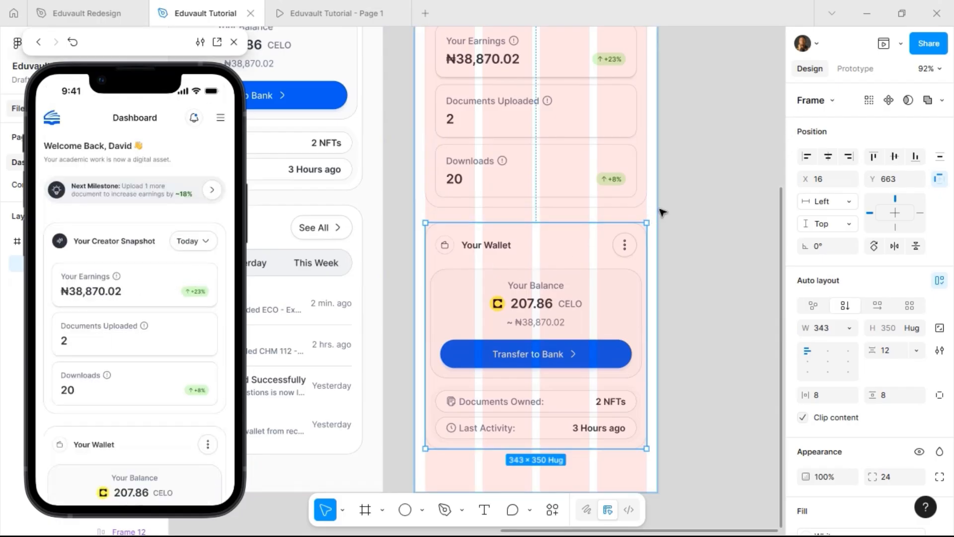
pyautogui.click(665, 224)
# Step: Extend the mobile frame downward to a height of about 3072 to make room for more sections
pyautogui.scroll(-5, 692, 221)
pyautogui.scroll(-6, 729, 209)
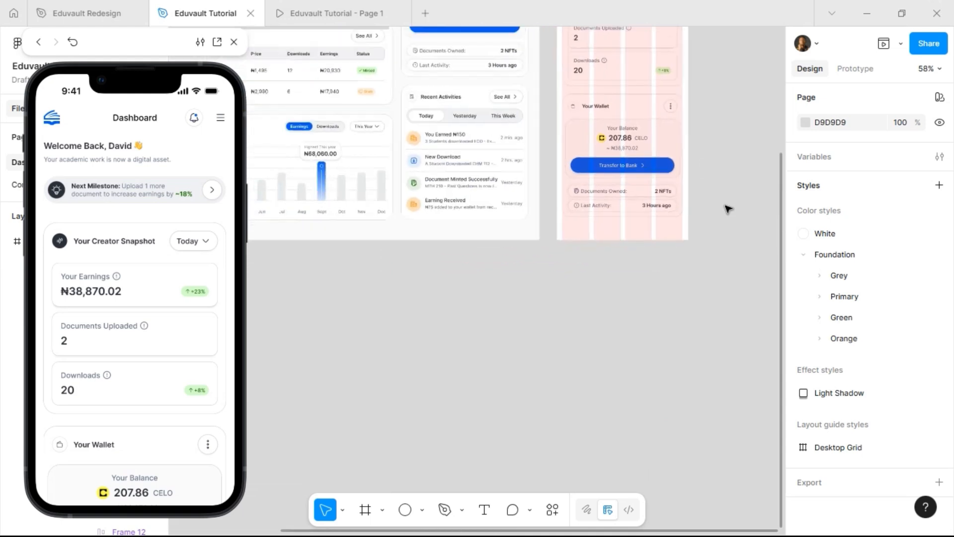
pyautogui.scroll(5, 315, 94)
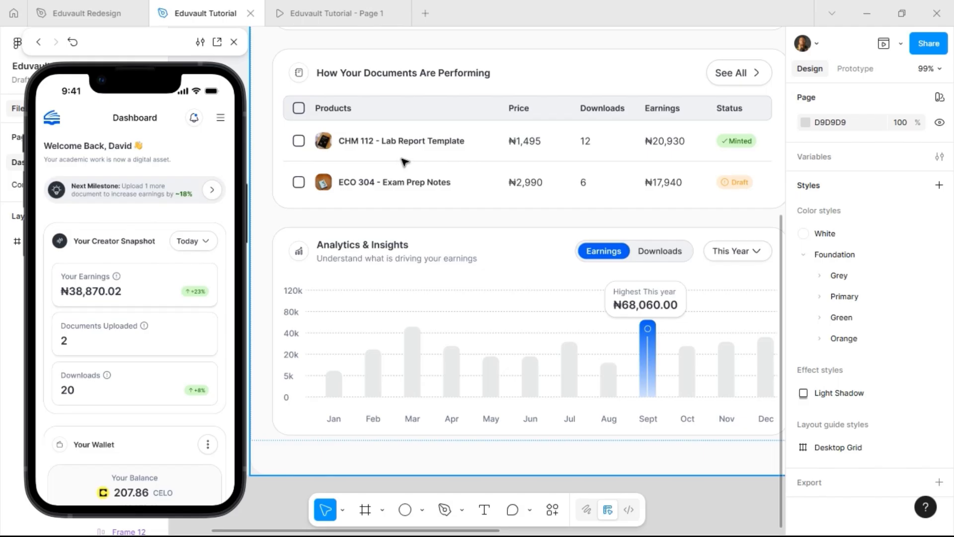
pyautogui.hscroll(10, 403, 161)
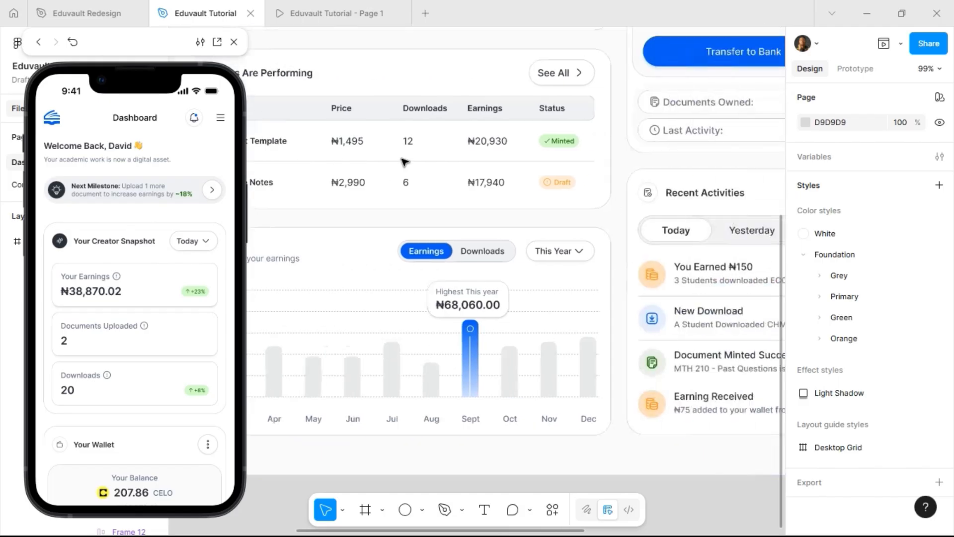
pyautogui.hscroll(8, 404, 161)
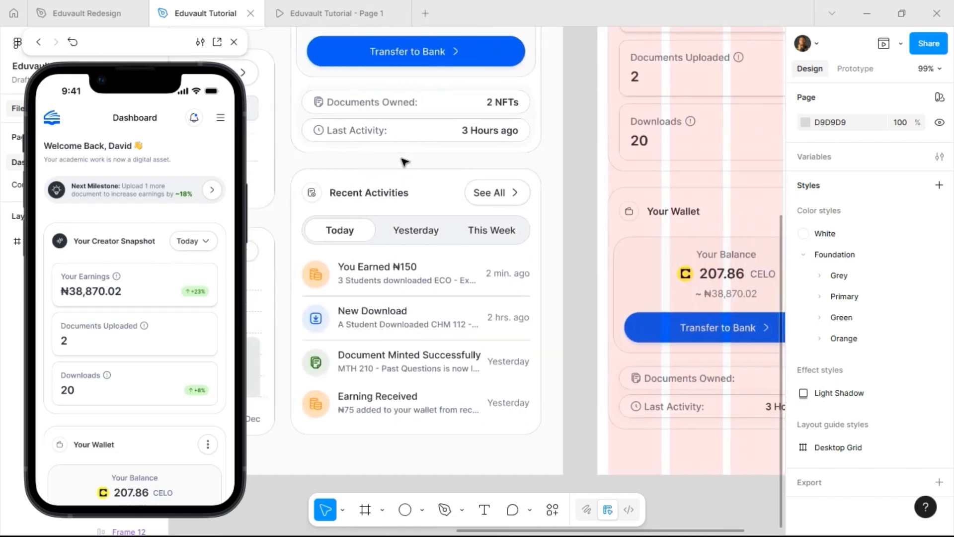
pyautogui.scroll(-5, 586, 228)
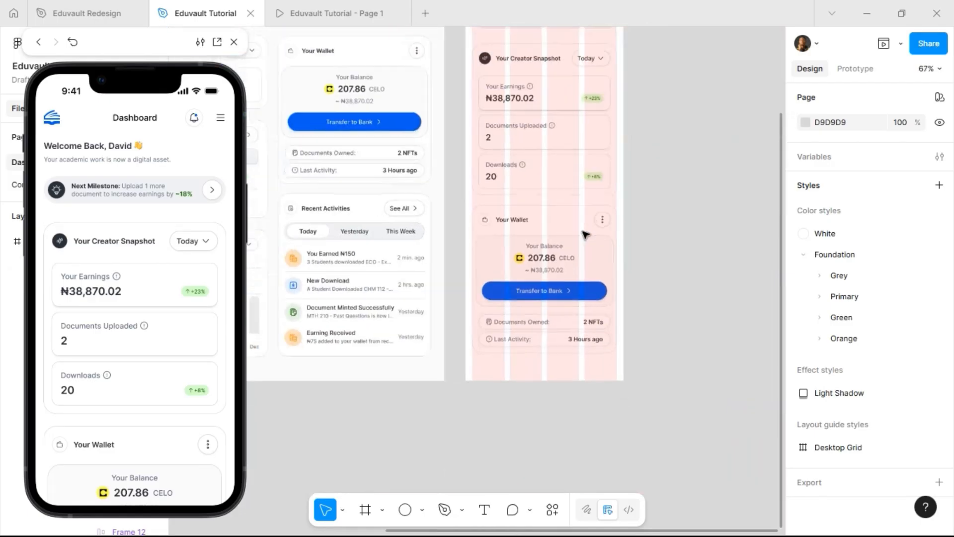
pyautogui.scroll(4, 646, 216)
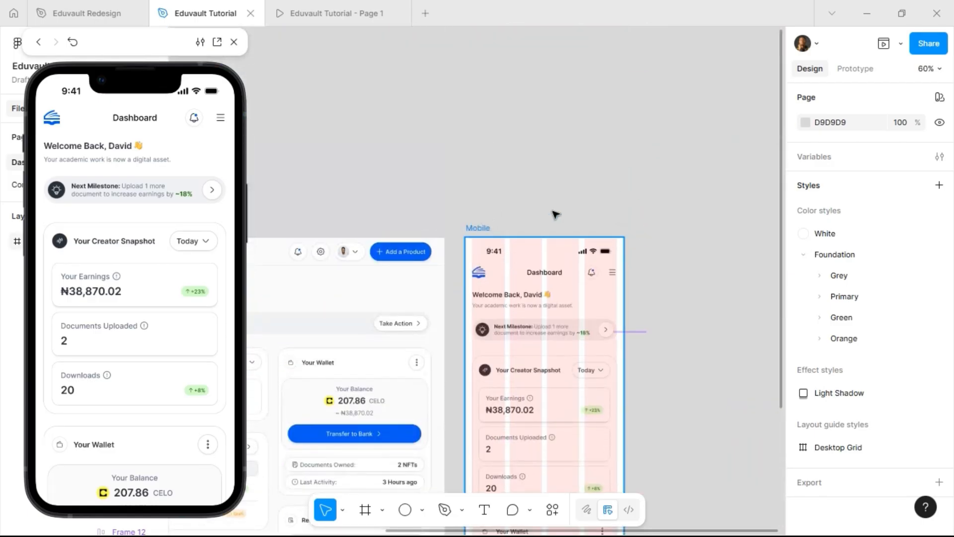
pyautogui.scroll(-9, 633, 194)
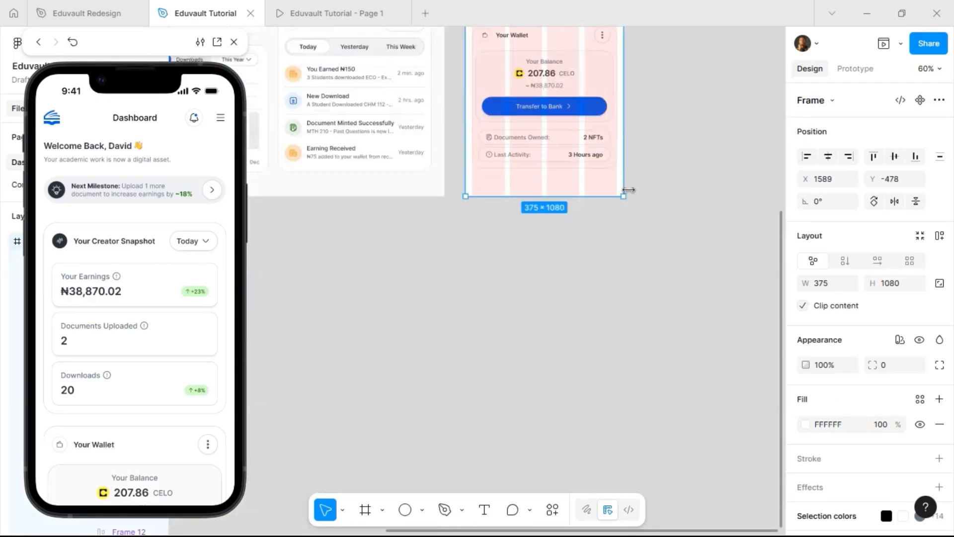
pyautogui.moveTo(559, 139); pyautogui.dragTo(543, 437)
pyautogui.scroll(10, 558, 106)
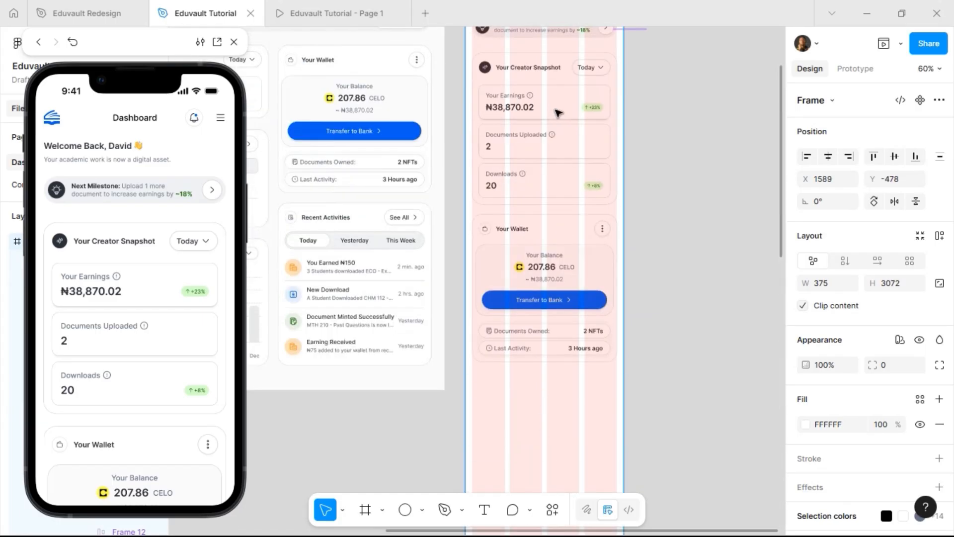
# Step: Place a copy of the desktop dashboard's "How Your Documents Are Performing" card on the empty canvas beside the mobile frame
pyautogui.scroll(-5, 653, 142)
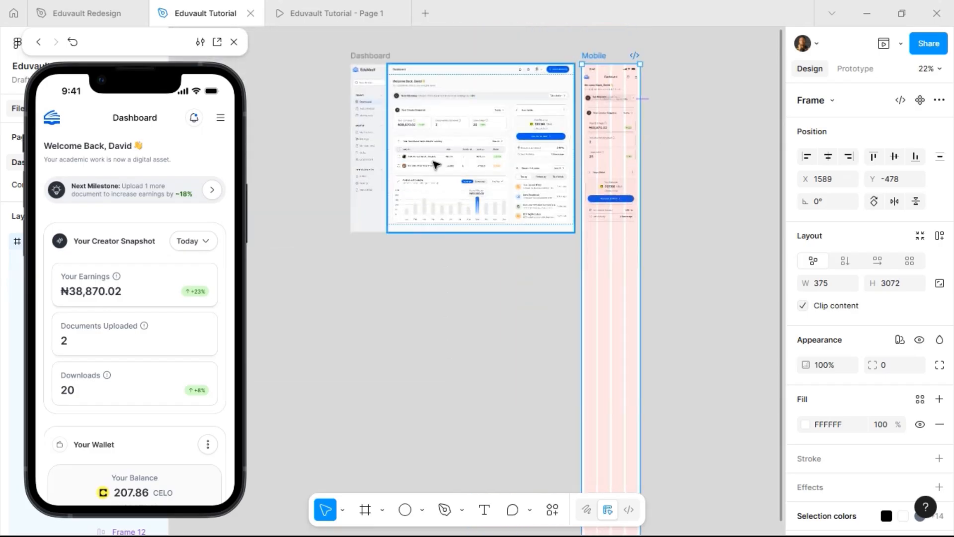
pyautogui.click(437, 149)
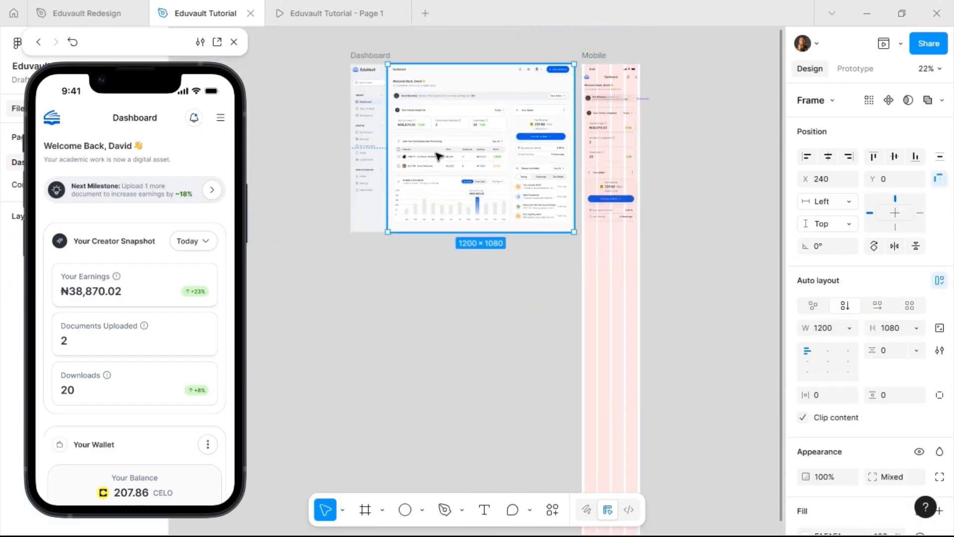
pyautogui.doubleClick(437, 155)
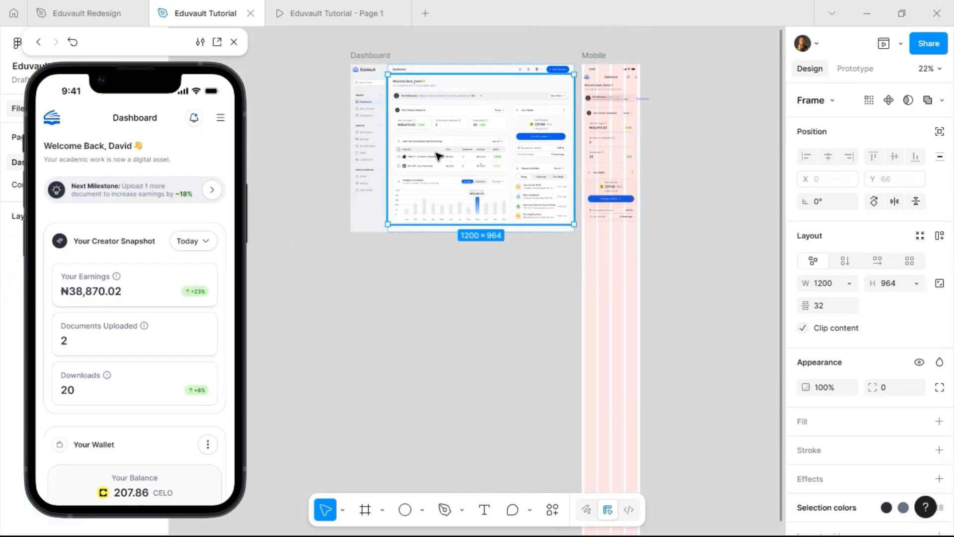
pyautogui.doubleClick(438, 154)
pyautogui.doubleClick(441, 149)
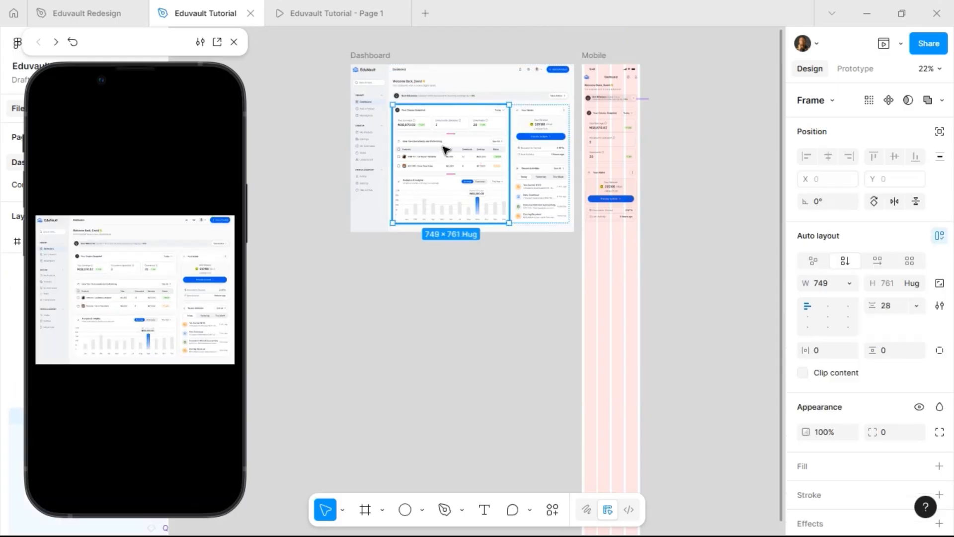
pyautogui.doubleClick(444, 154)
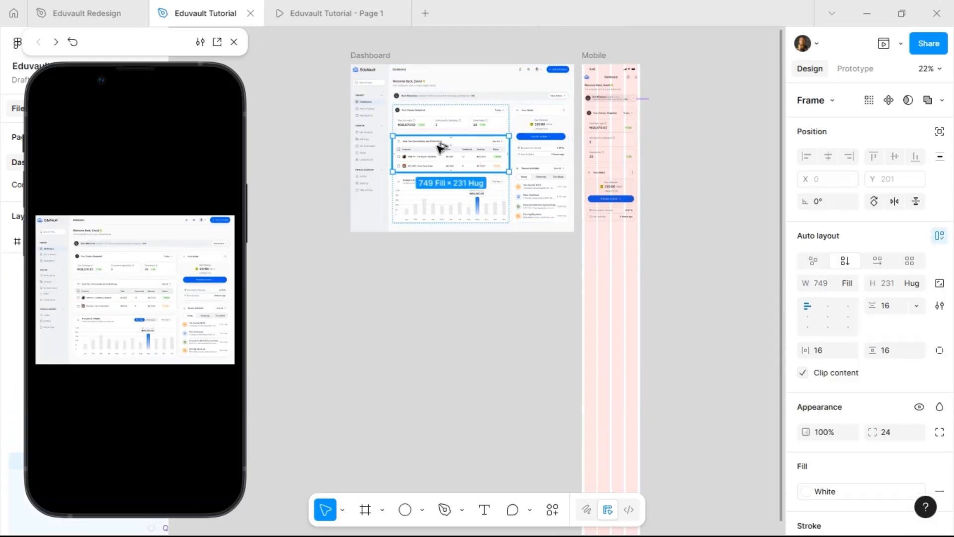
pyautogui.moveTo(440, 147); pyautogui.dragTo(696, 226)
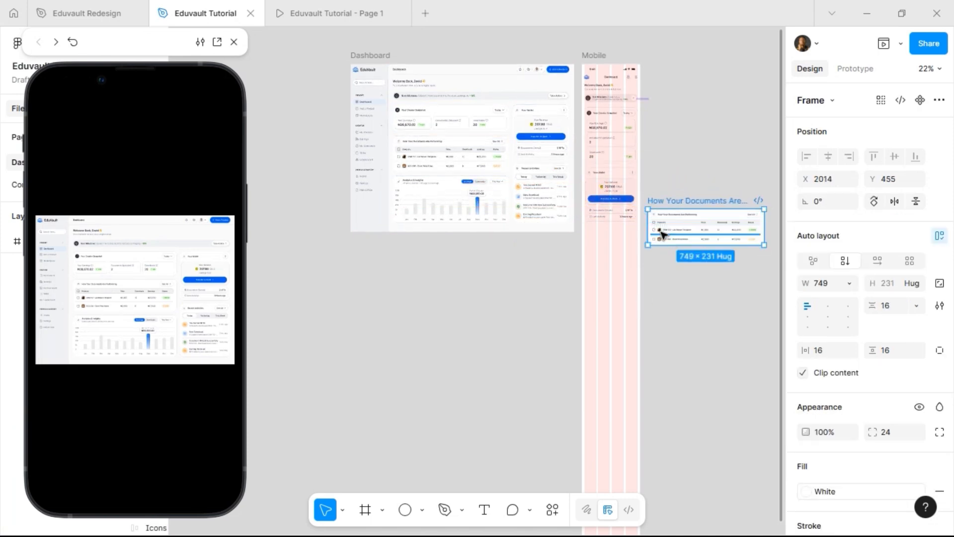
# Step: Duplicate the mobile "Your Creator Snapshot" card and place the copy below the "Your Wallet" card at Y 1037
pyautogui.hotkey('shift', '0')
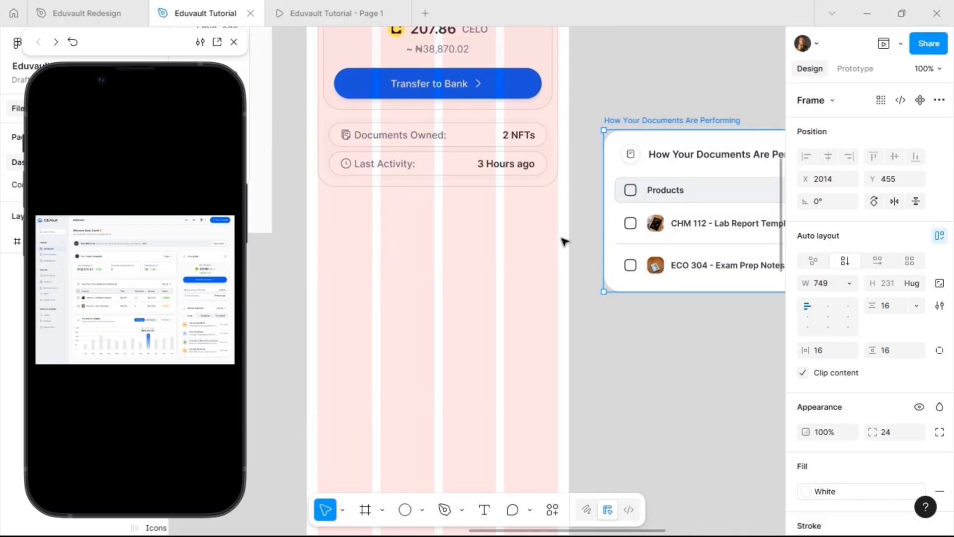
pyautogui.scroll(-2, 563, 242)
pyautogui.scroll(3, 545, 207)
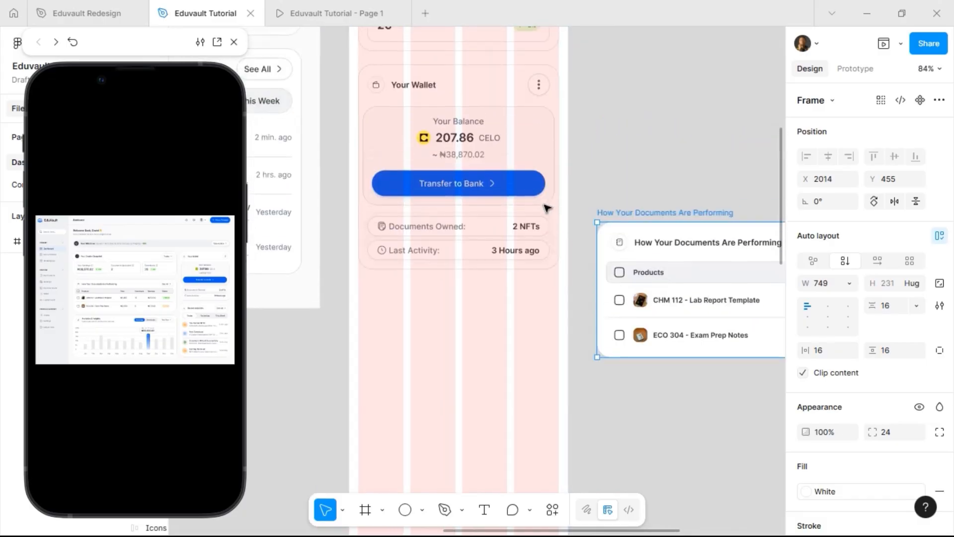
pyautogui.scroll(5, 546, 206)
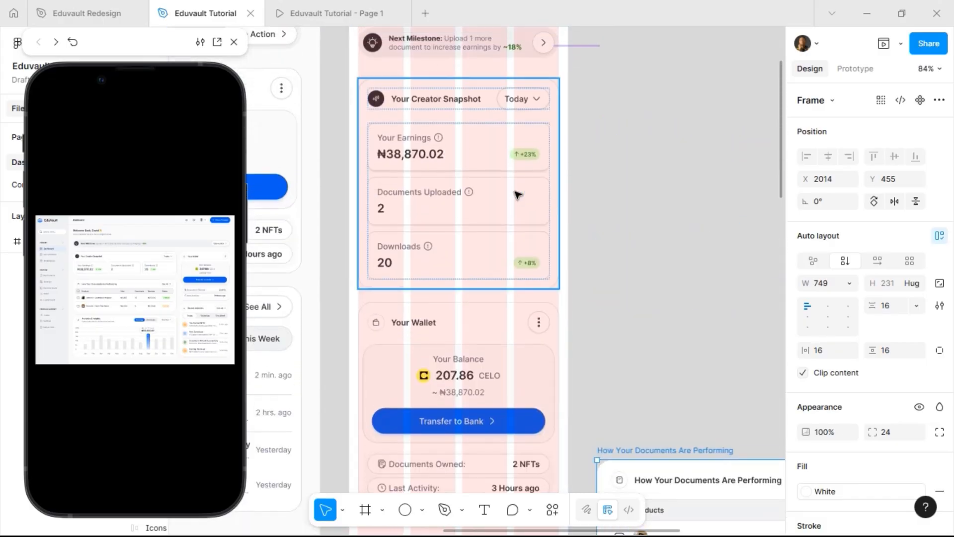
pyautogui.click(480, 130)
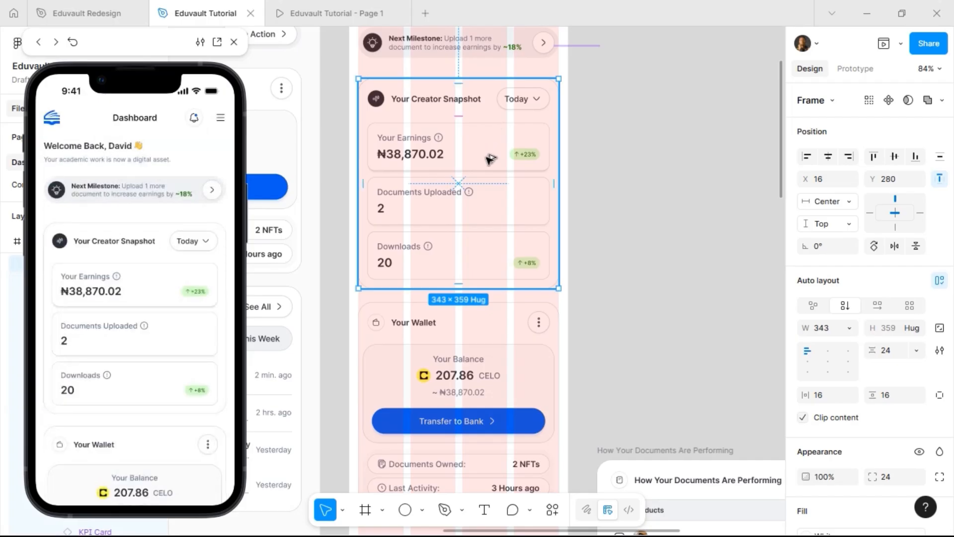
pyautogui.moveTo(508, 379); pyautogui.dragTo(480, 239)
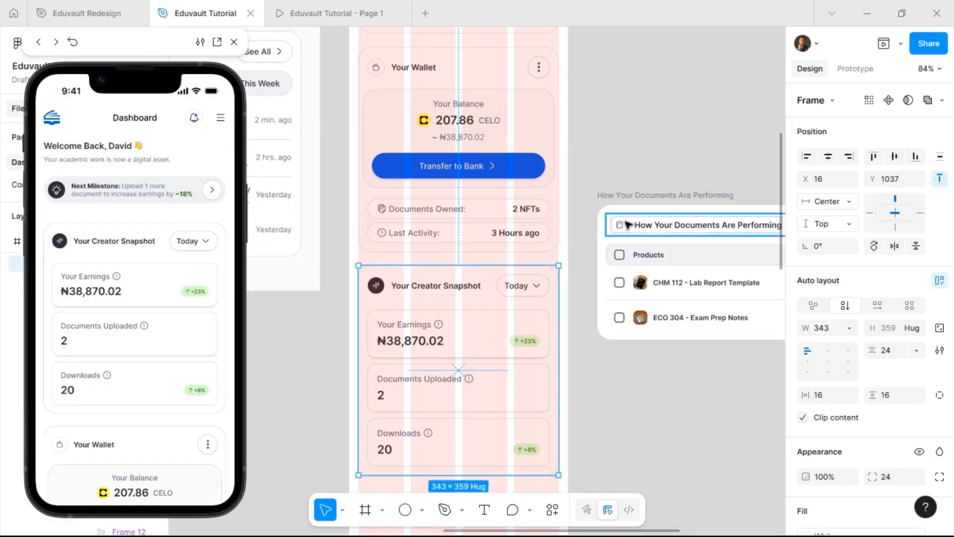
# Step: Replace the duplicated card's icon and title group with a copy of the "How Your Documents Are Performing" icon and title group
pyautogui.click(627, 225)
pyautogui.click(627, 225)
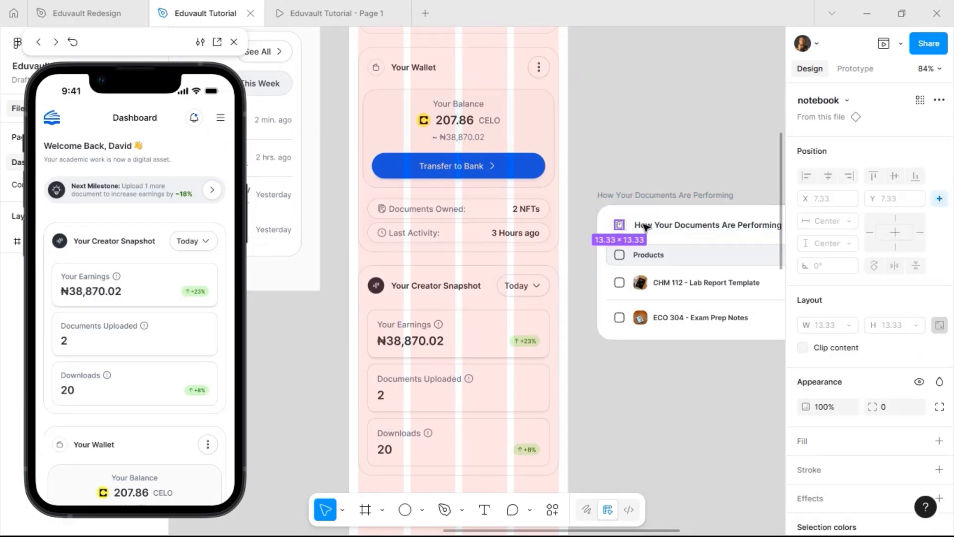
pyautogui.click(643, 228)
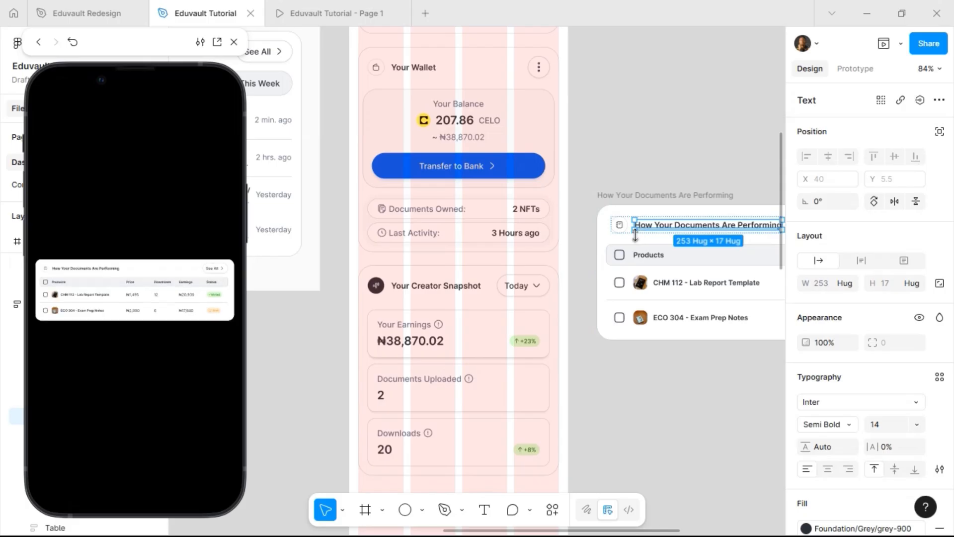
pyautogui.hotkey('shift', 'Return')
pyautogui.hscroll(1, 616, 234)
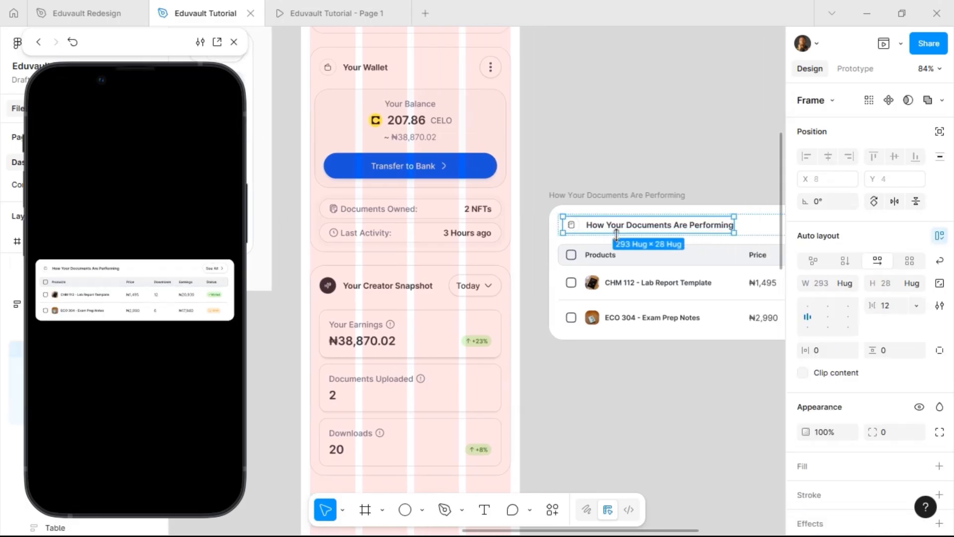
pyautogui.click(337, 289)
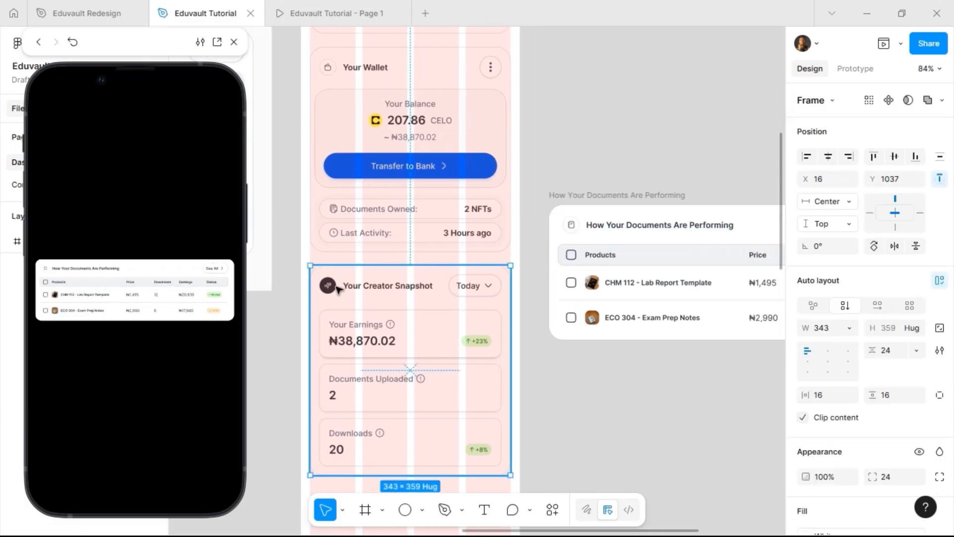
pyautogui.click(338, 289)
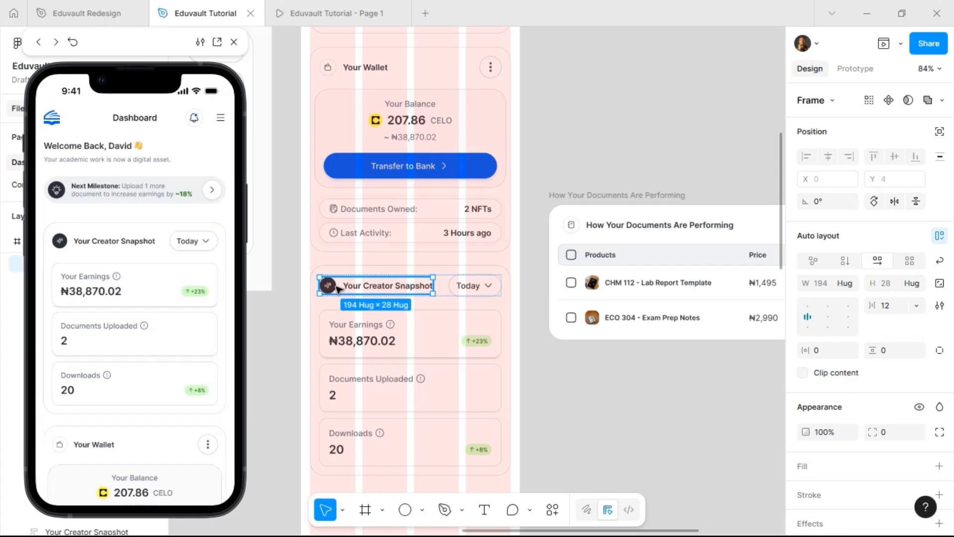
pyautogui.hotkey('shift', 'Return')
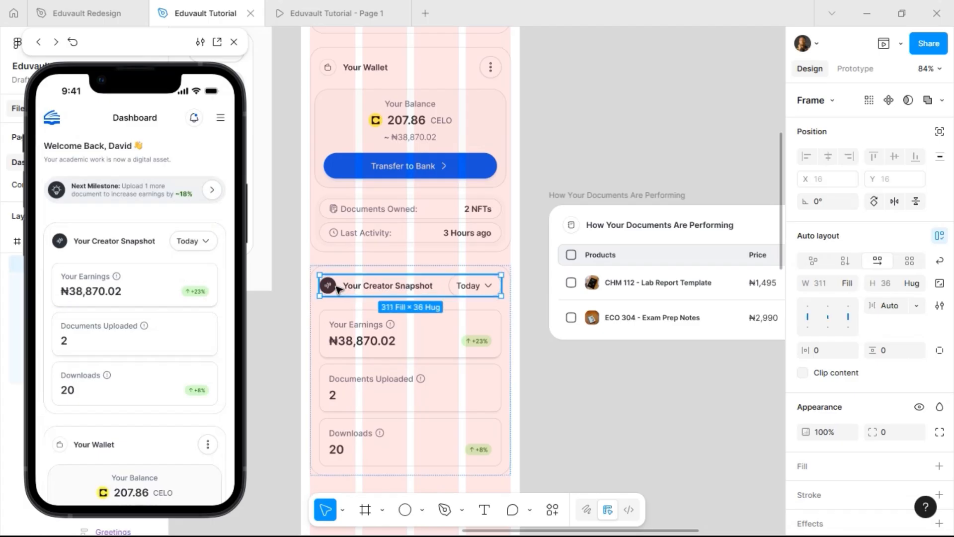
pyautogui.click(338, 289)
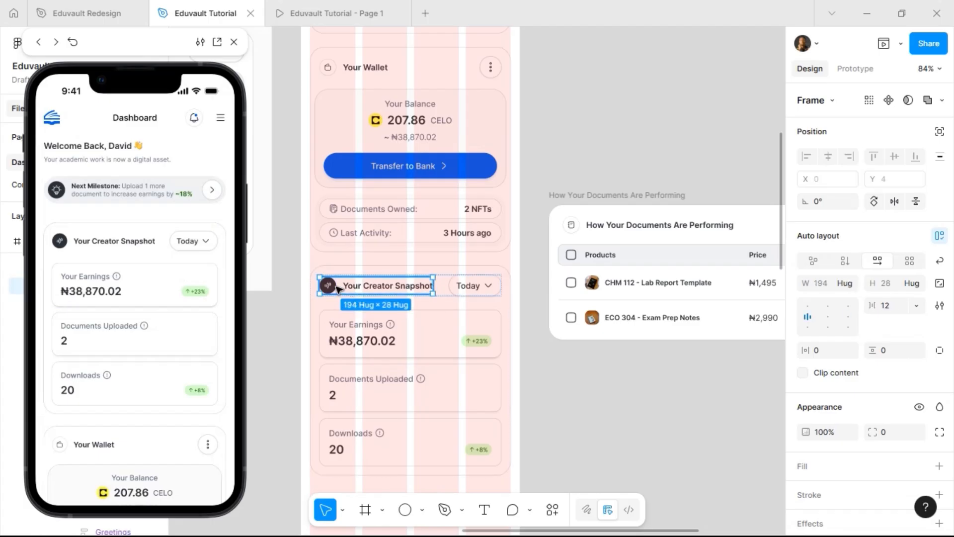
pyautogui.hotkey('ctrl', 'shift', 'r')
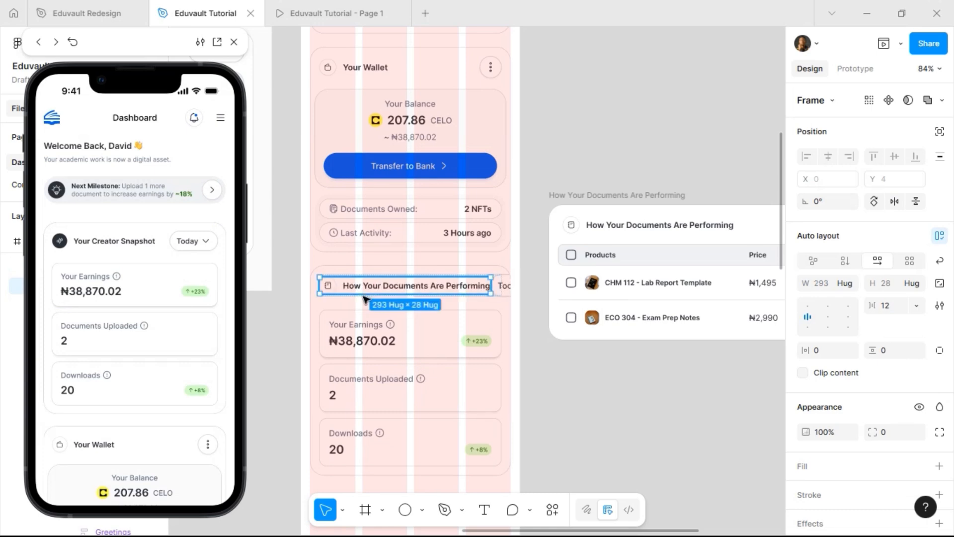
# Step: Check the title text styles of the mobile "Your Creator Snapshot" and "Your Wallet" cards for comparison with the new card's title
pyautogui.scroll(10, 366, 299)
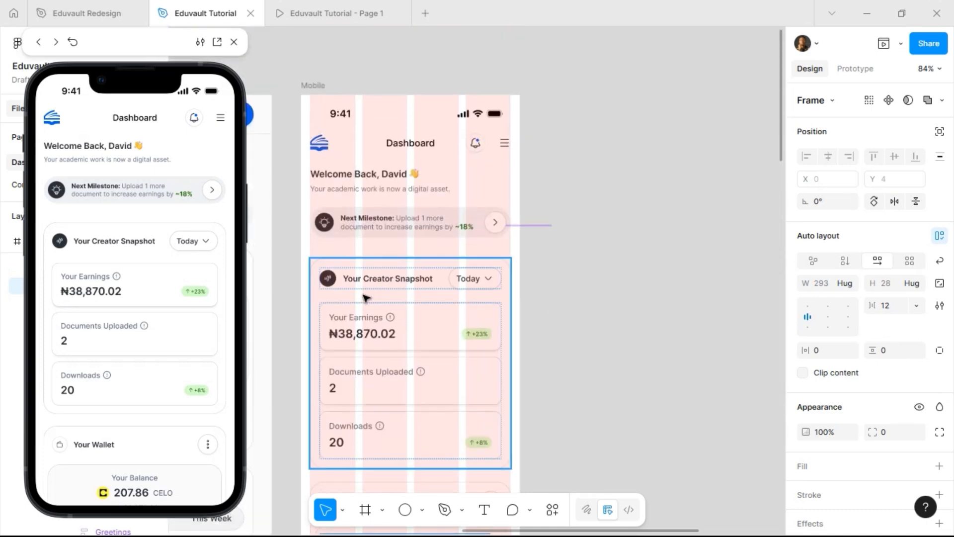
pyautogui.click(369, 283)
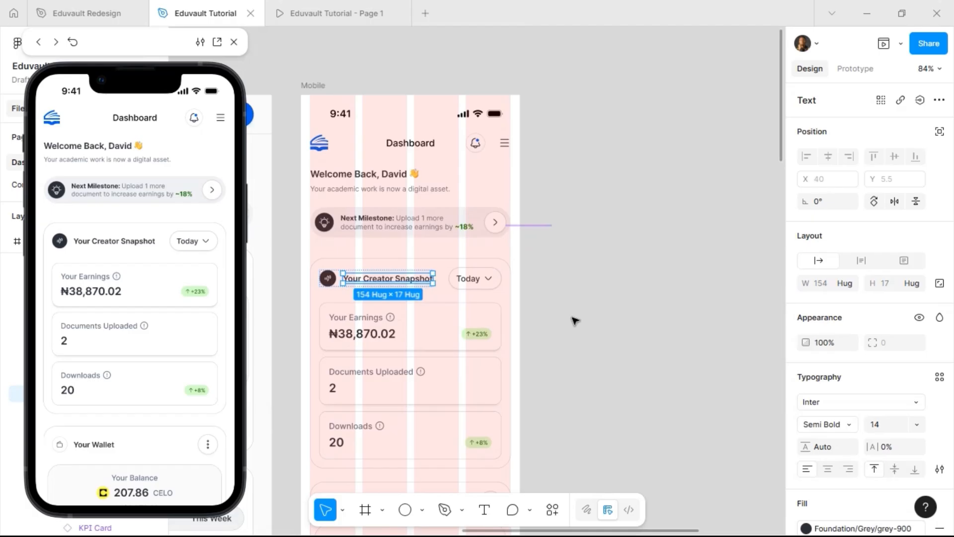
pyautogui.scroll(-3, 575, 320)
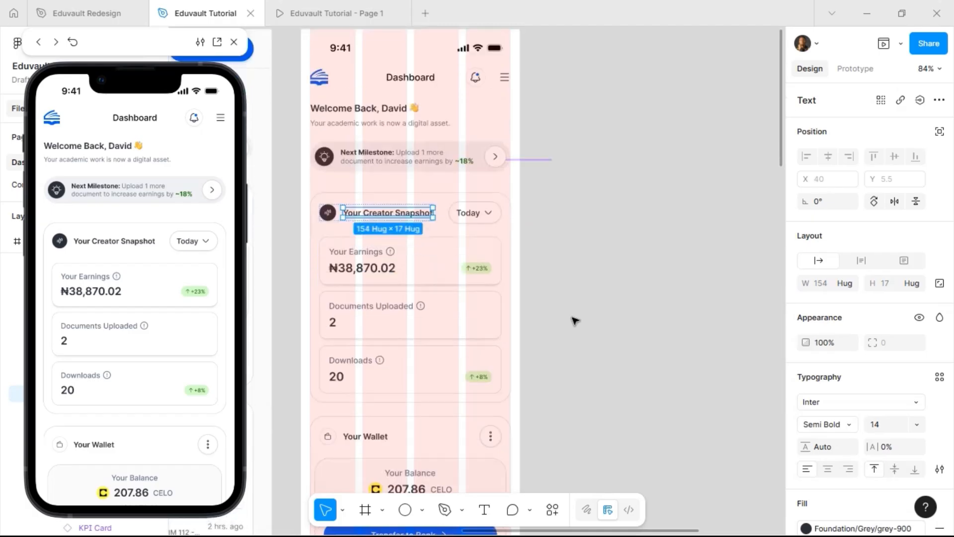
pyautogui.scroll(-8, 575, 320)
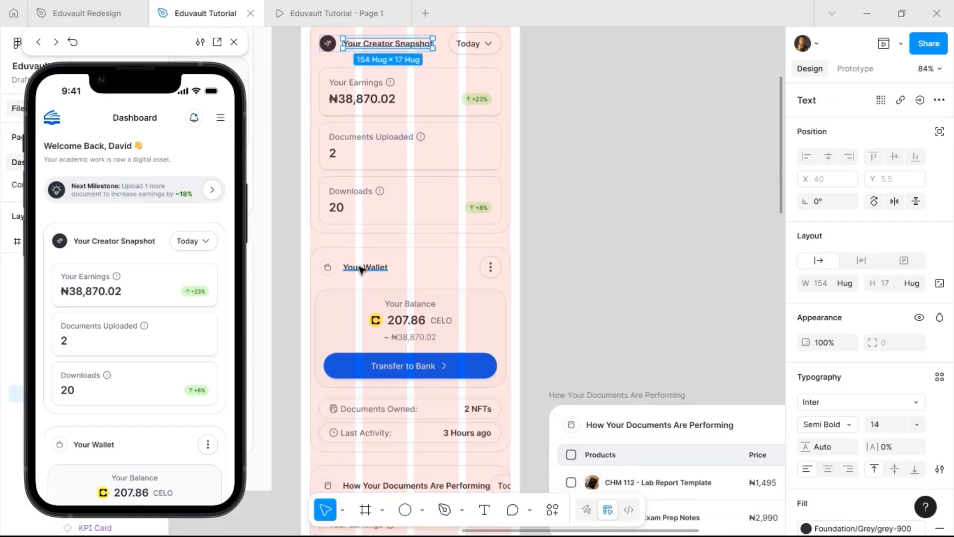
pyautogui.click(362, 268)
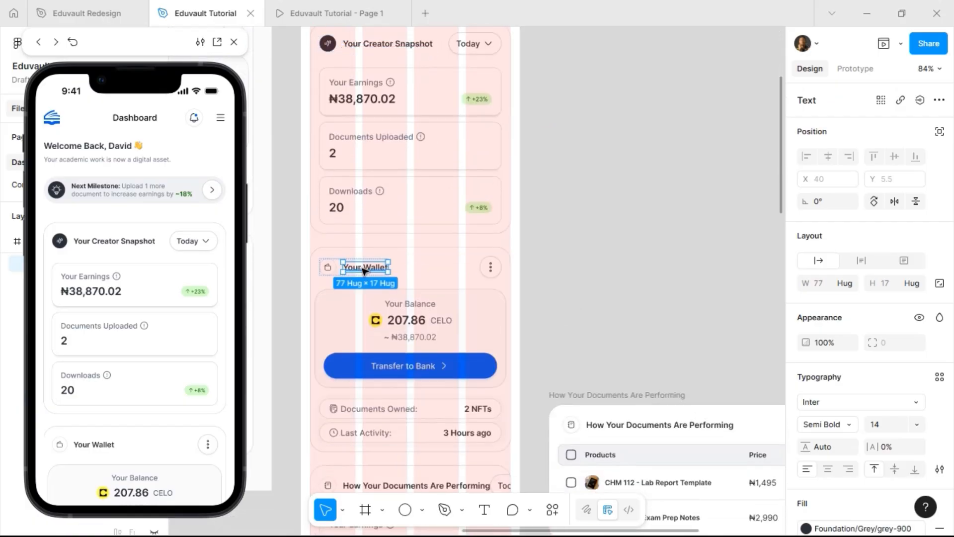
pyautogui.scroll(-6, 365, 271)
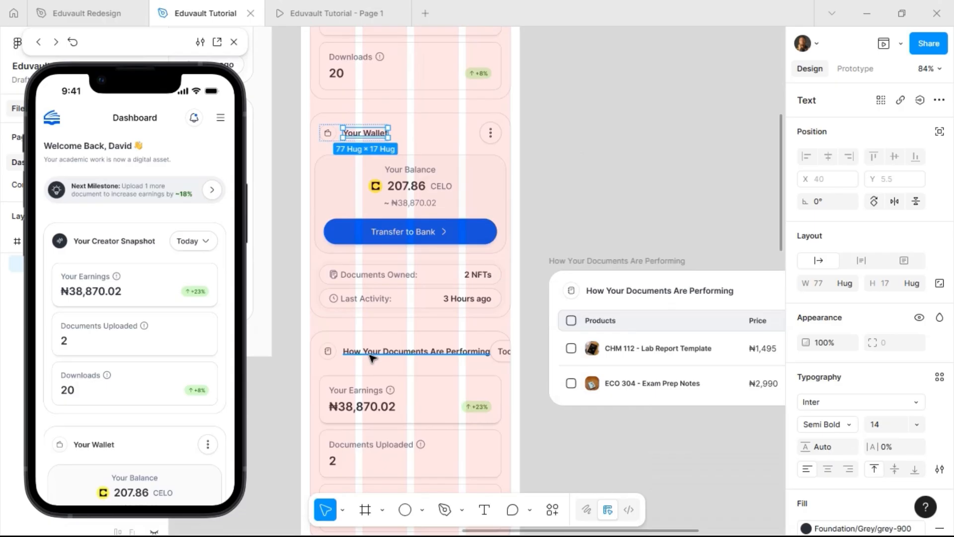
# Step: Set the icon and title group in the mobile "How Your Documents Are Performing" header to fill its container's width
pyautogui.click(370, 356)
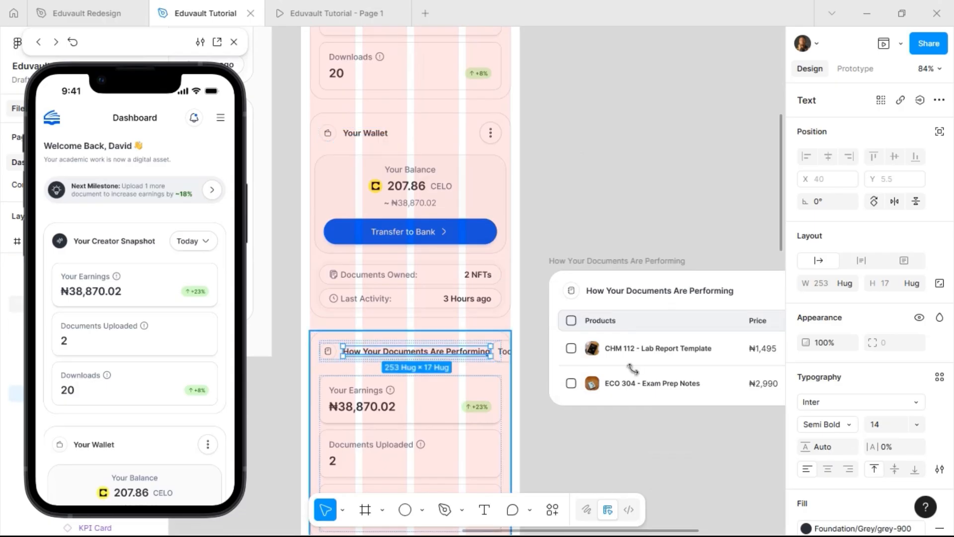
pyautogui.click(848, 288)
pyautogui.click(834, 298)
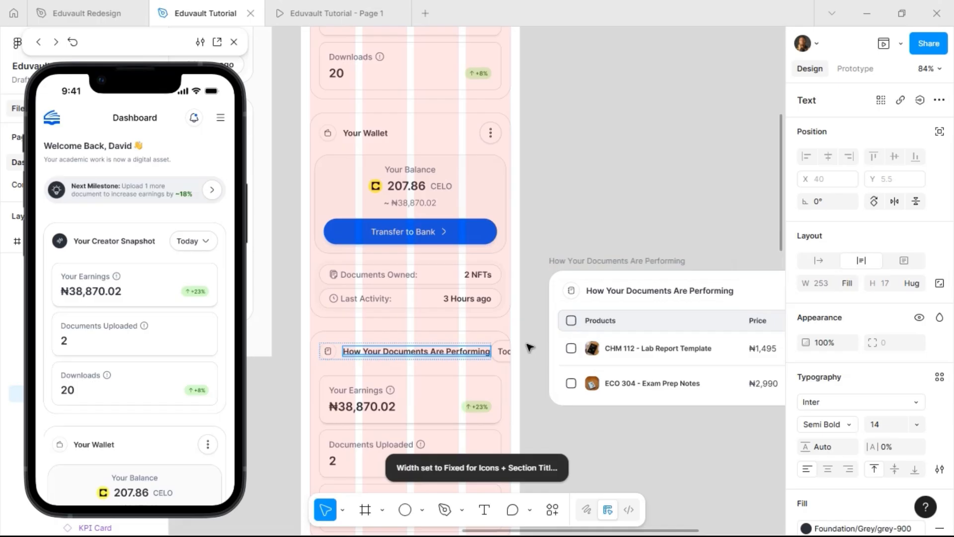
pyautogui.hotkey('shift', 'Return')
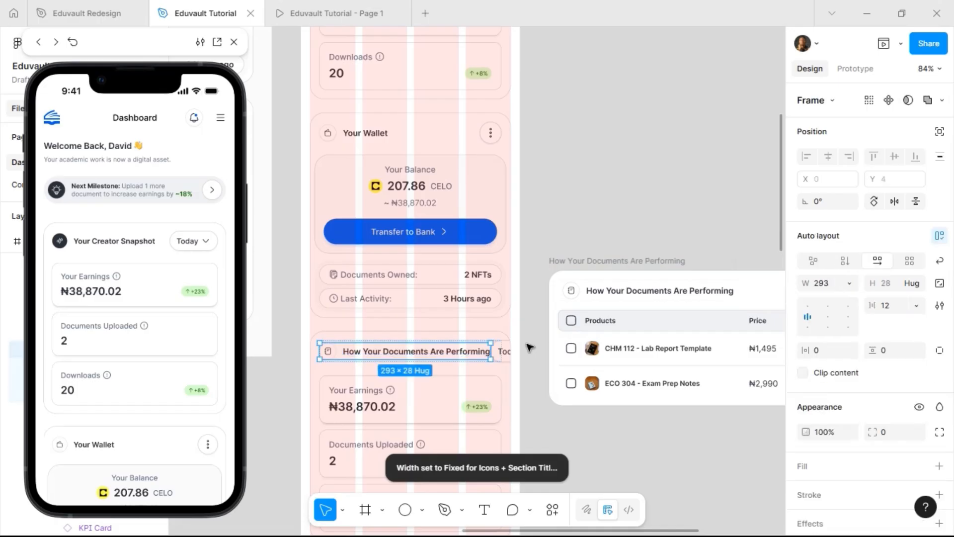
pyautogui.click(848, 288)
pyautogui.click(845, 302)
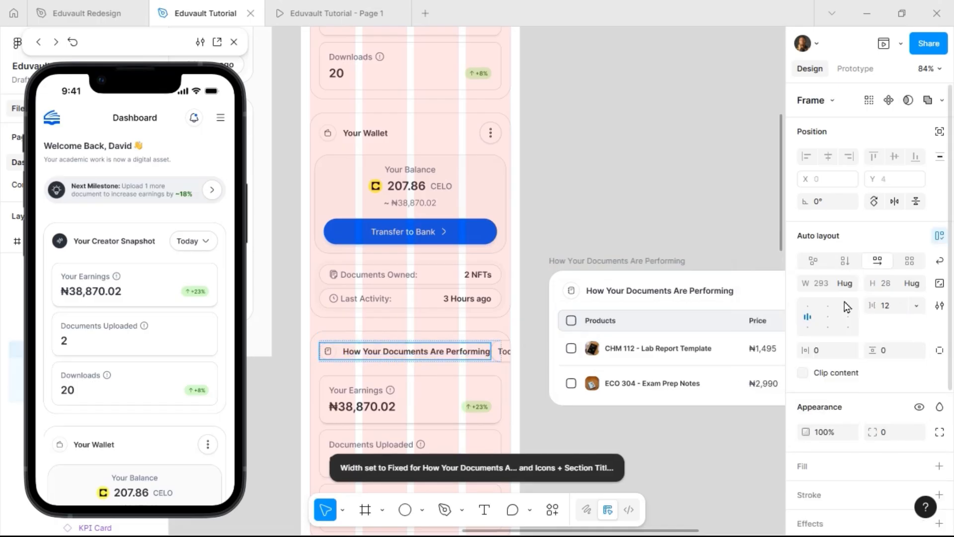
pyautogui.click(845, 284)
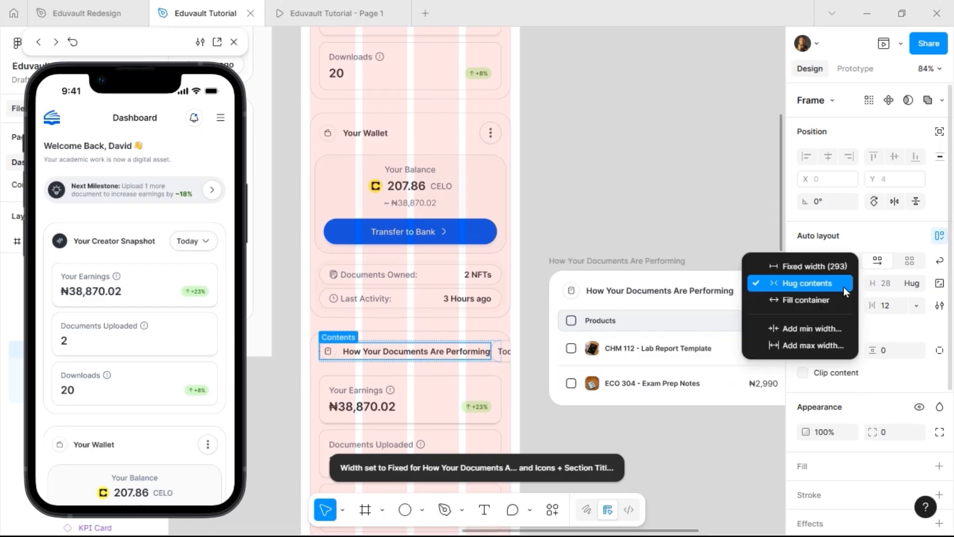
pyautogui.click(834, 299)
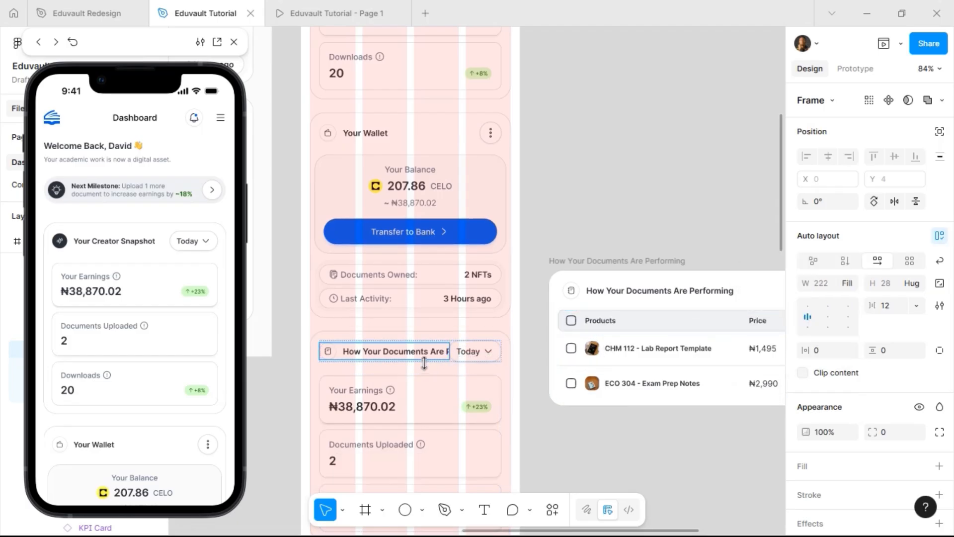
# Step: Set the "How Your Documents Are Performing" title text to fill its container's width so it wraps beside the "Today" button
pyautogui.doubleClick(383, 354)
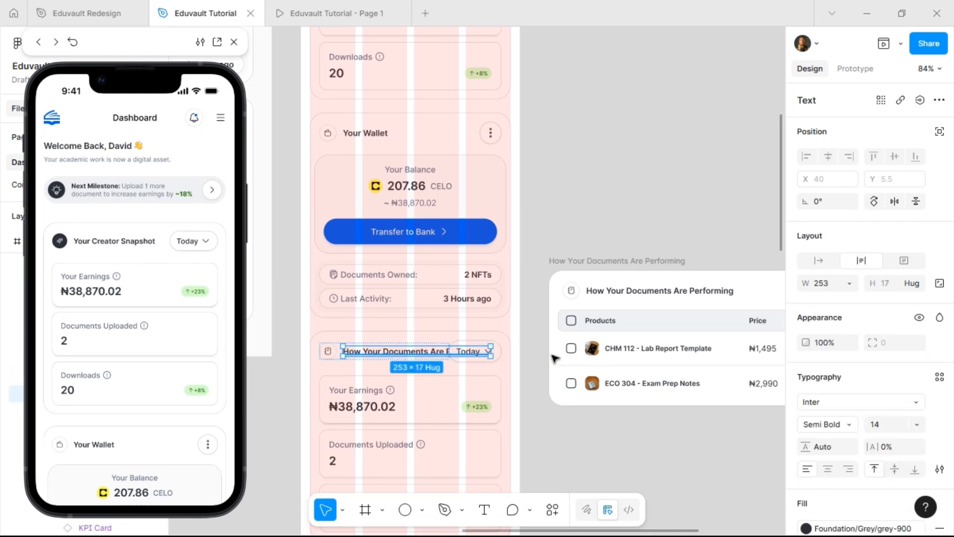
pyautogui.click(851, 284)
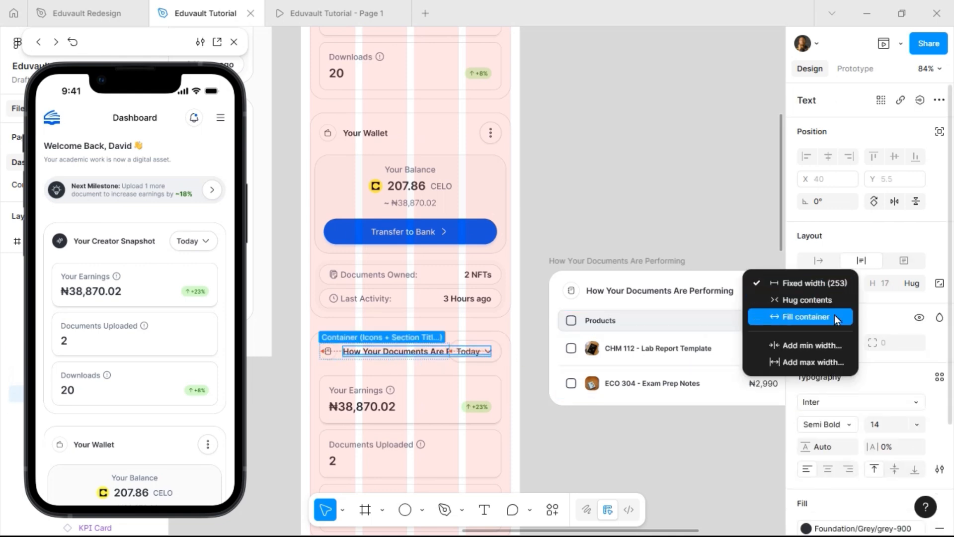
pyautogui.click(833, 316)
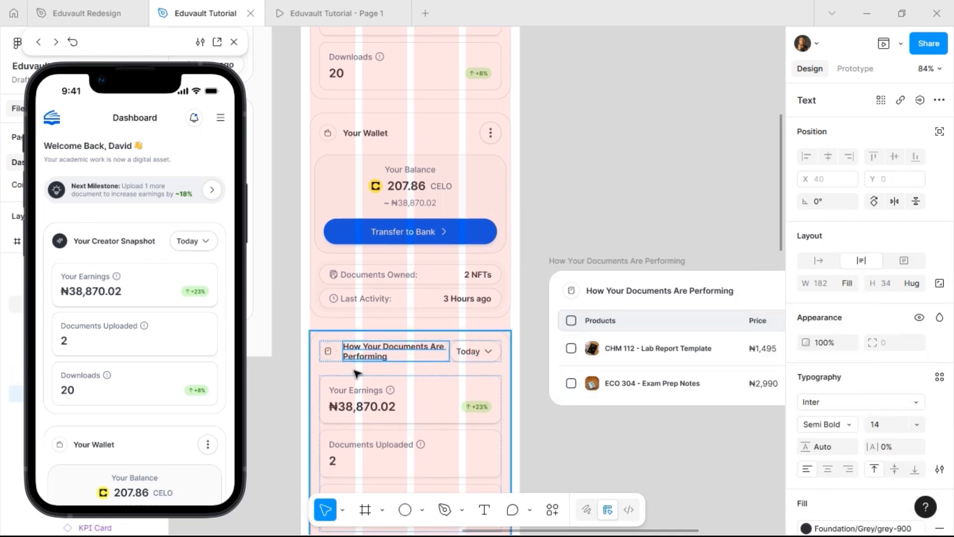
pyautogui.press('Escape')
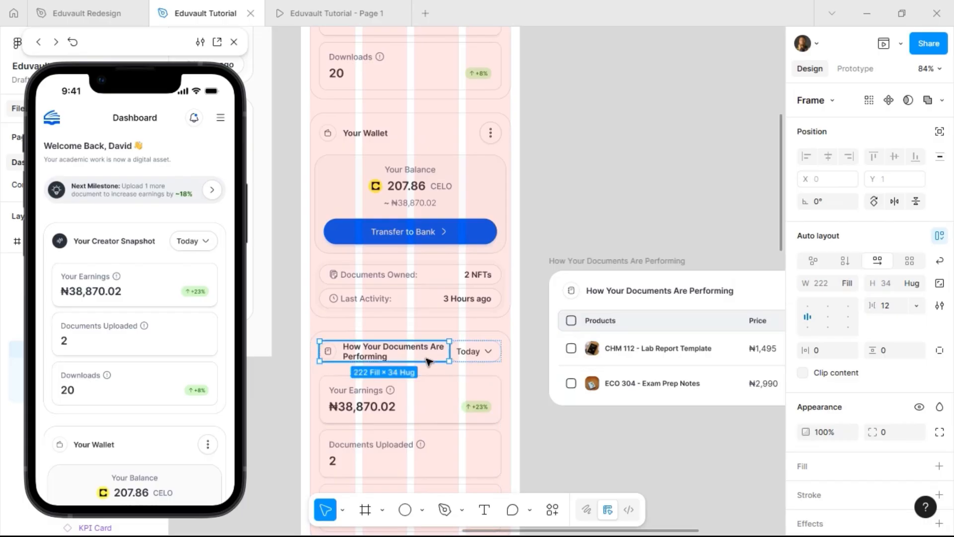
pyautogui.press('Escape')
# Step: Set the font size of the "Today" button label in the mobile documents card header to 12
pyautogui.scroll(5, 462, 376)
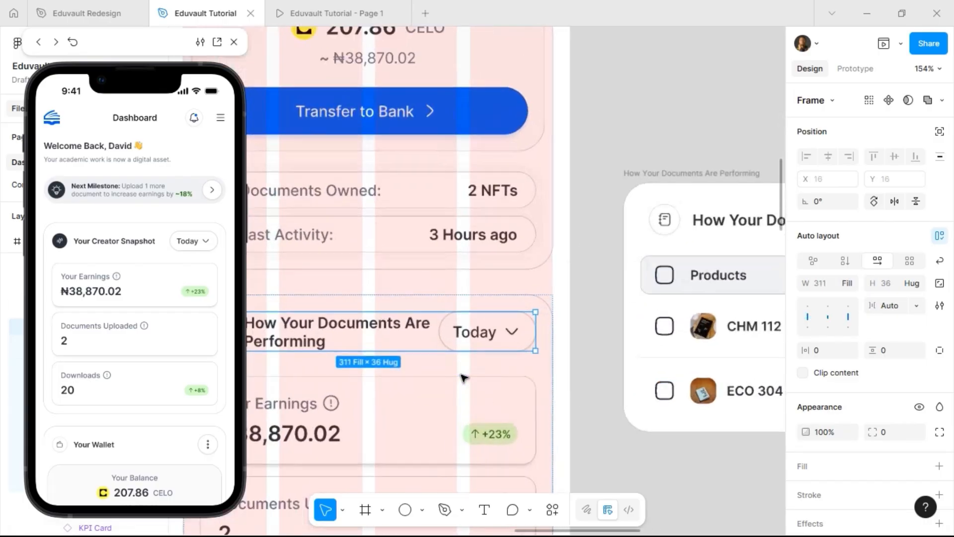
pyautogui.scroll(-3, 505, 332)
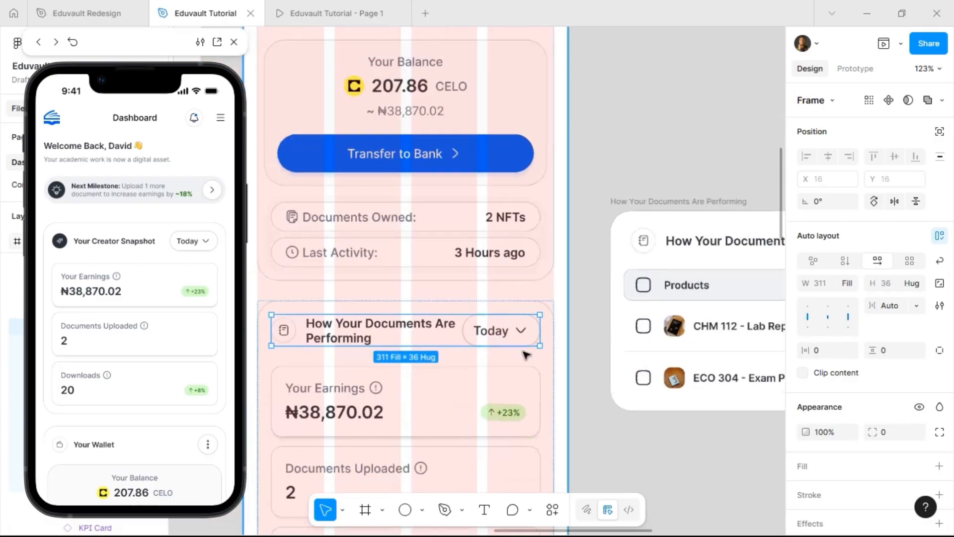
pyautogui.click(491, 333)
pyautogui.click(493, 334)
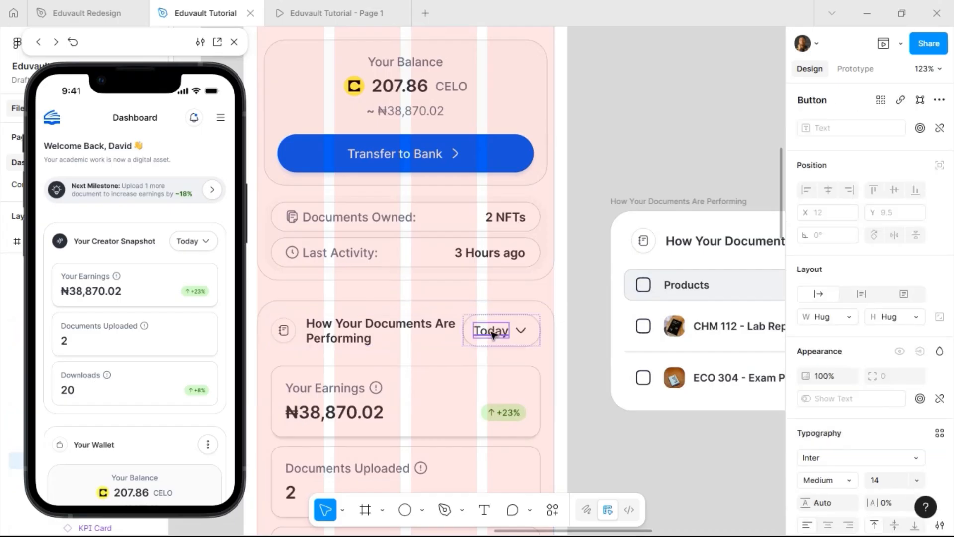
pyautogui.click(883, 484)
pyautogui.write('12')
pyautogui.press('Return')
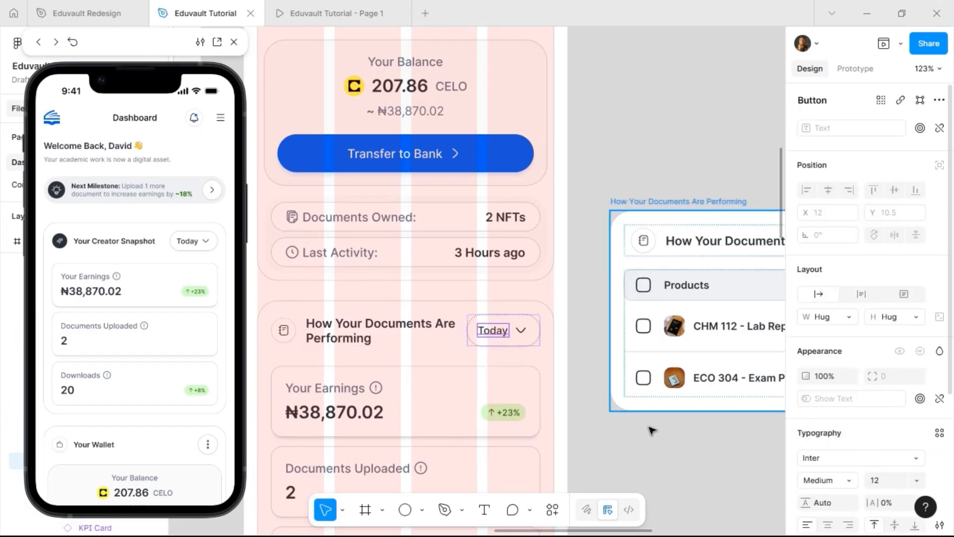
pyautogui.click(520, 330)
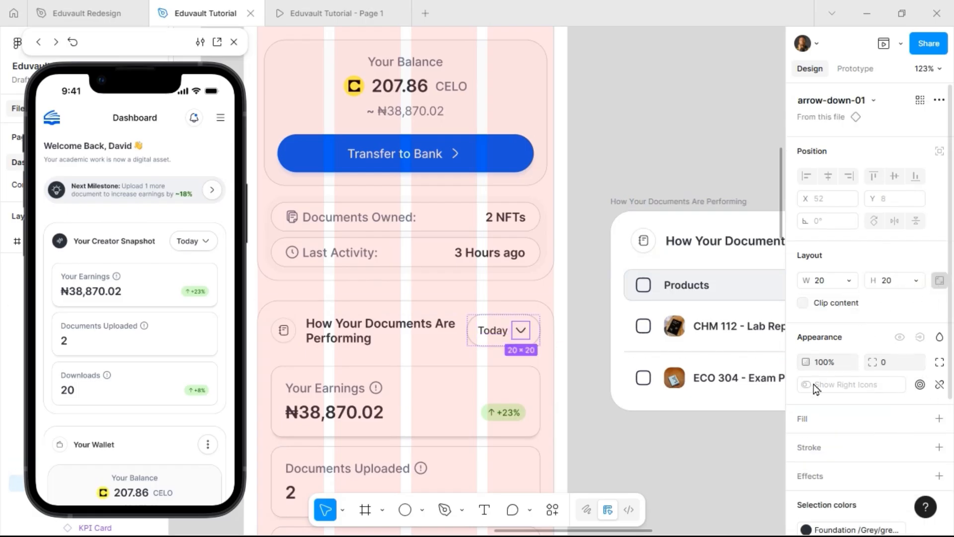
pyautogui.click(497, 331)
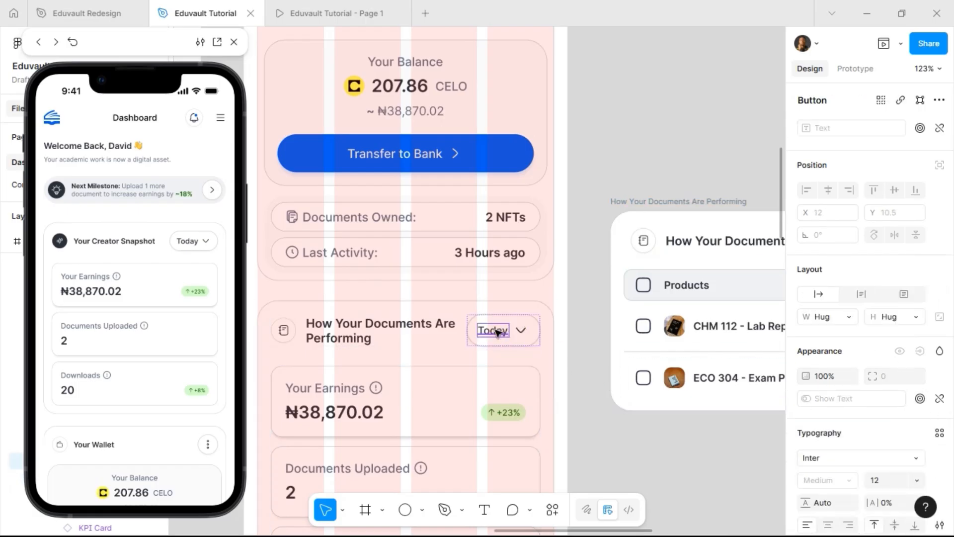
# Step: Swap the down-arrow icon in the "Today" button of the mobile documents card header for arrow-right-01
pyautogui.click(497, 318)
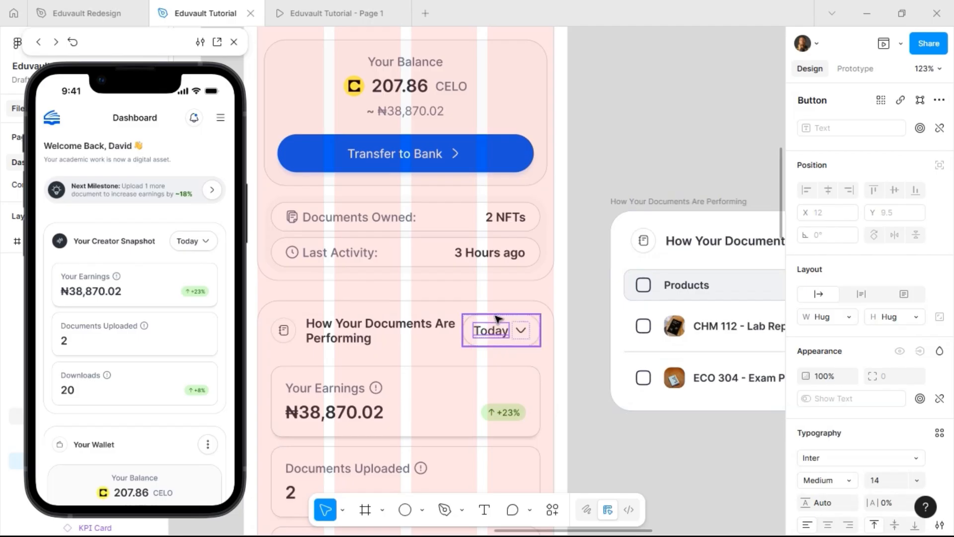
pyautogui.click(522, 329)
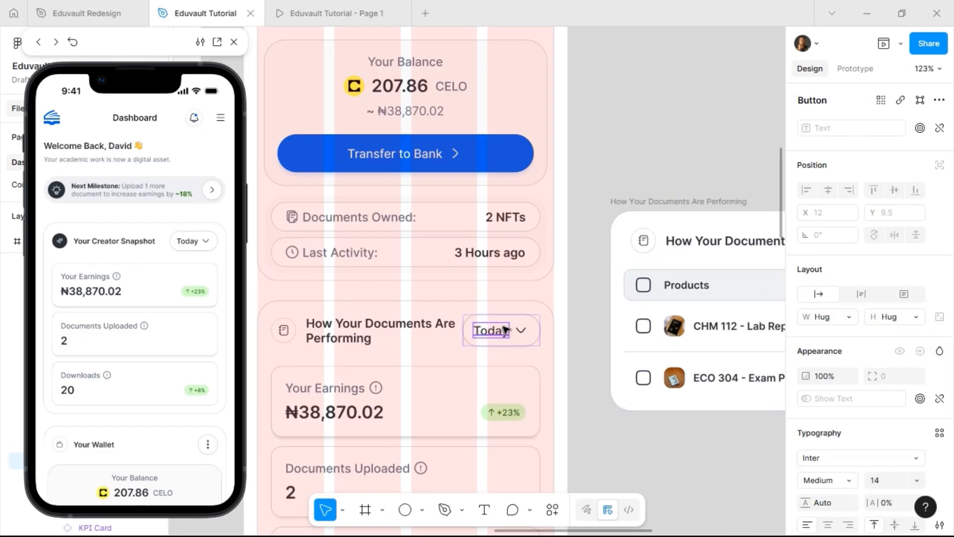
pyautogui.doubleClick(521, 330)
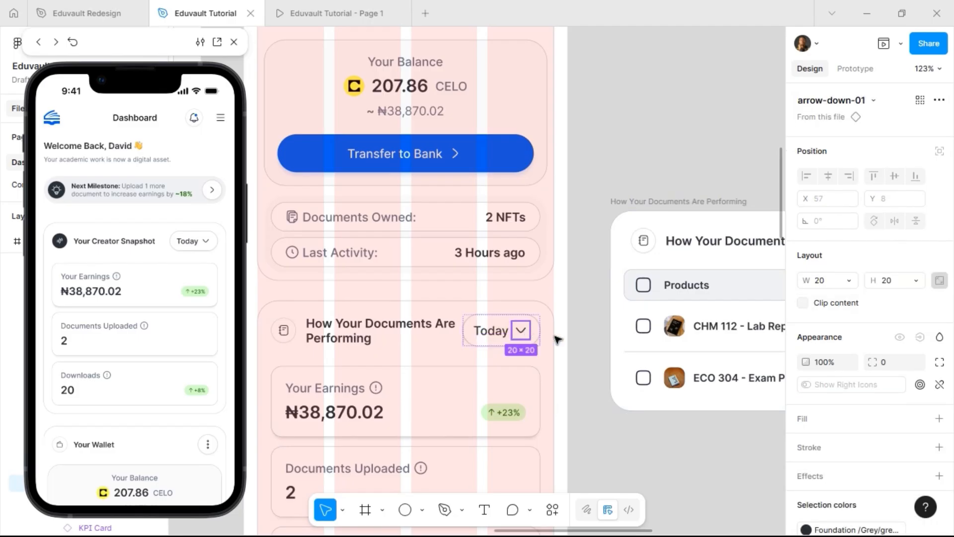
pyautogui.click(904, 282)
pyautogui.click(903, 279)
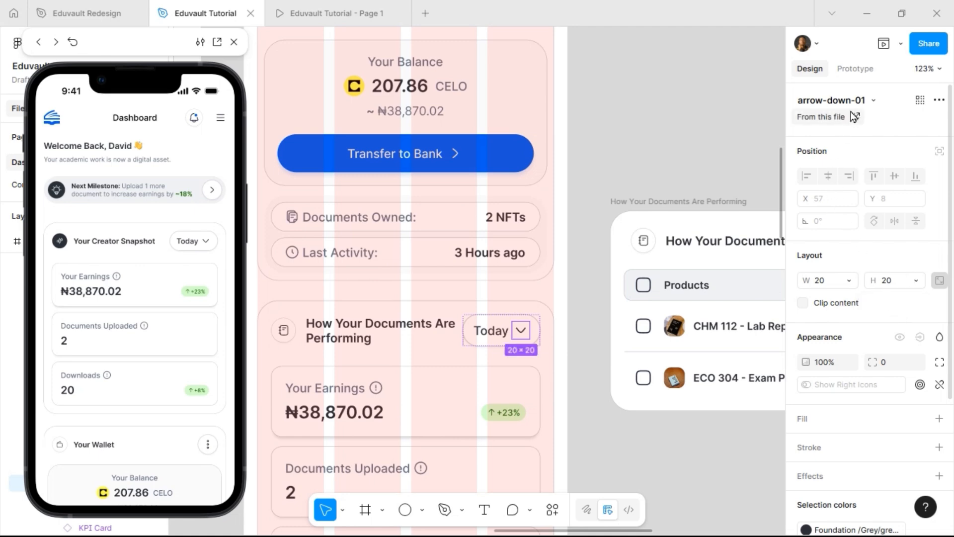
pyautogui.click(873, 101)
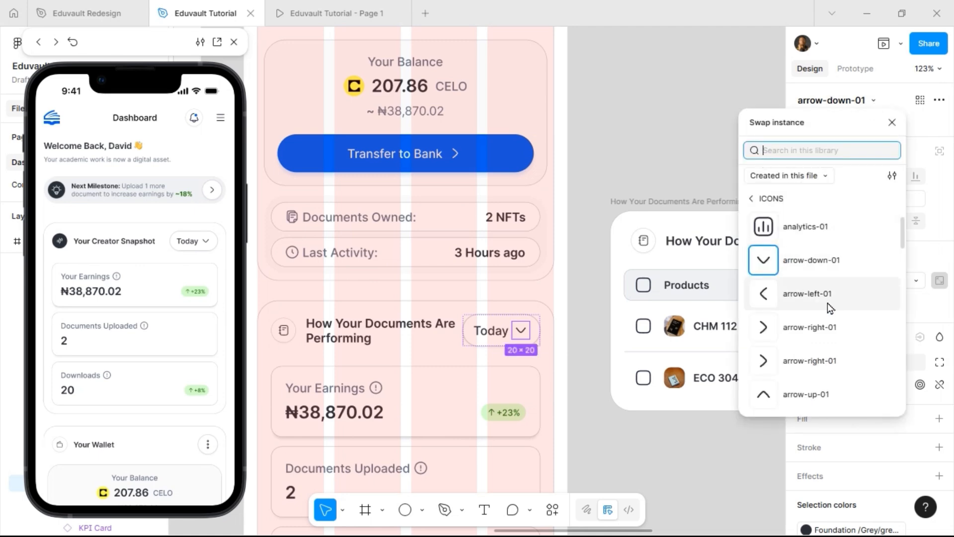
pyautogui.click(826, 328)
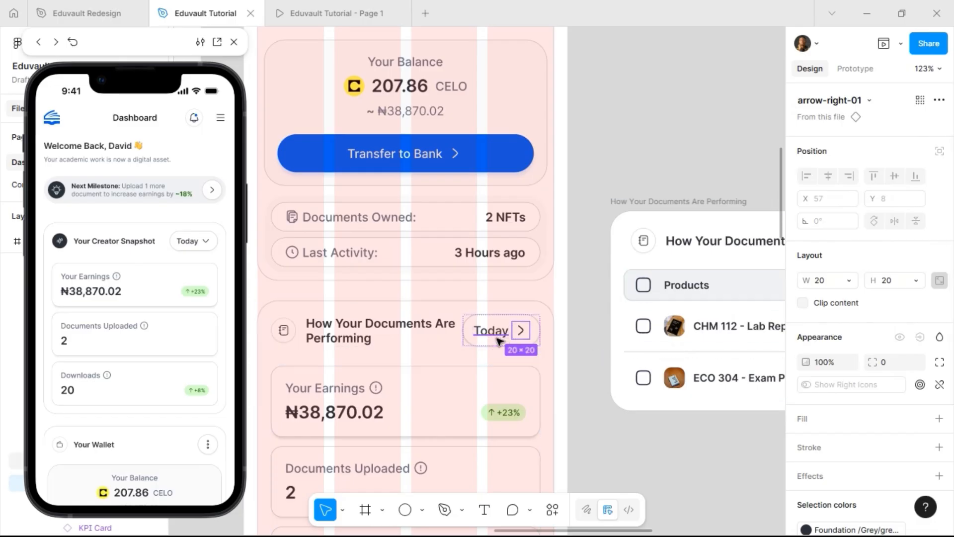
# Step: Set the gap between the title group and the "Today" button in the mobile documents card header to 12, and check it in the preview
pyautogui.click(496, 319)
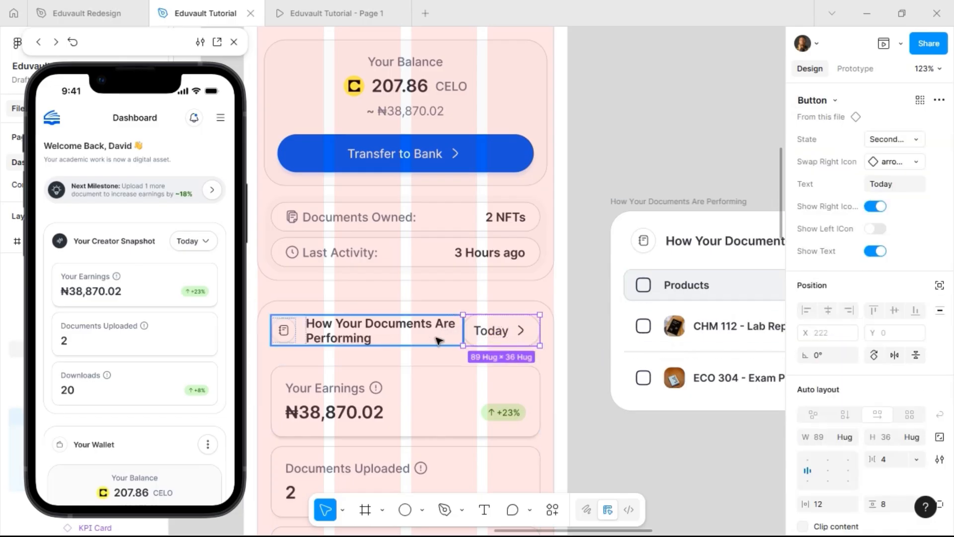
pyautogui.click(439, 373)
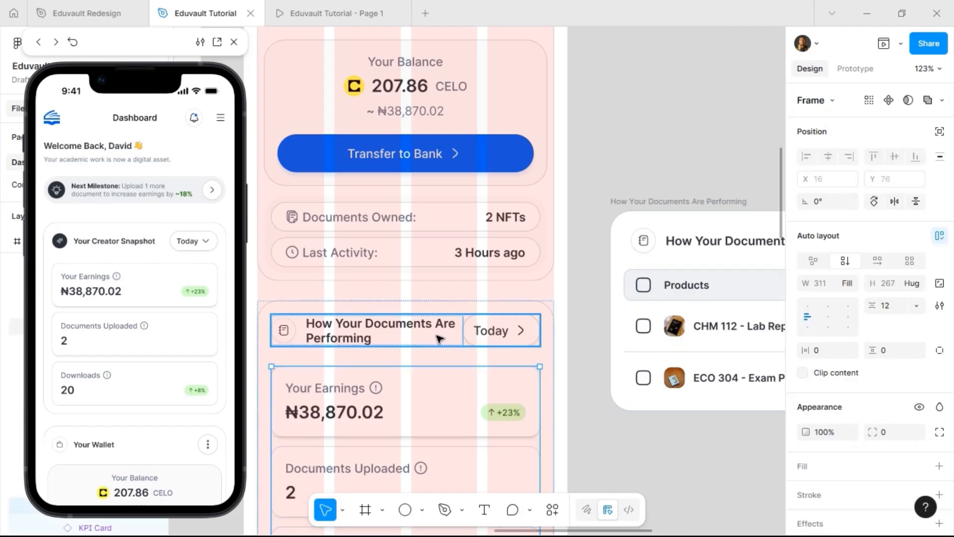
pyautogui.click(439, 339)
pyautogui.click(891, 305)
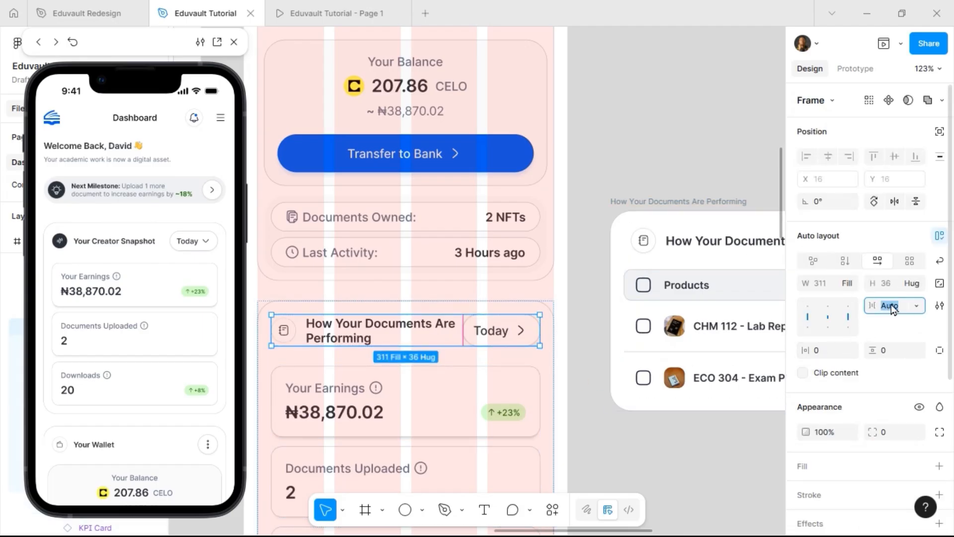
pyautogui.write('12')
pyautogui.press('Return')
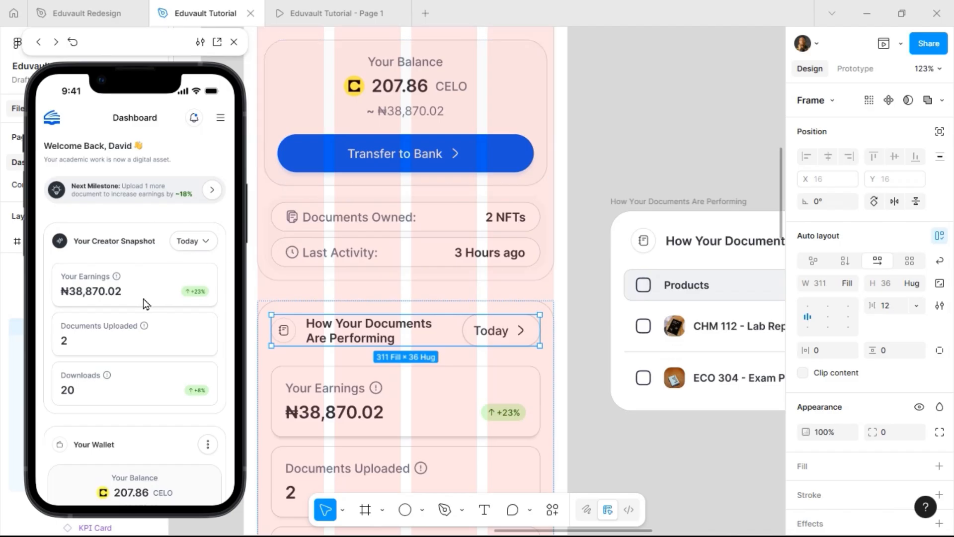
pyautogui.scroll(-6, 146, 303)
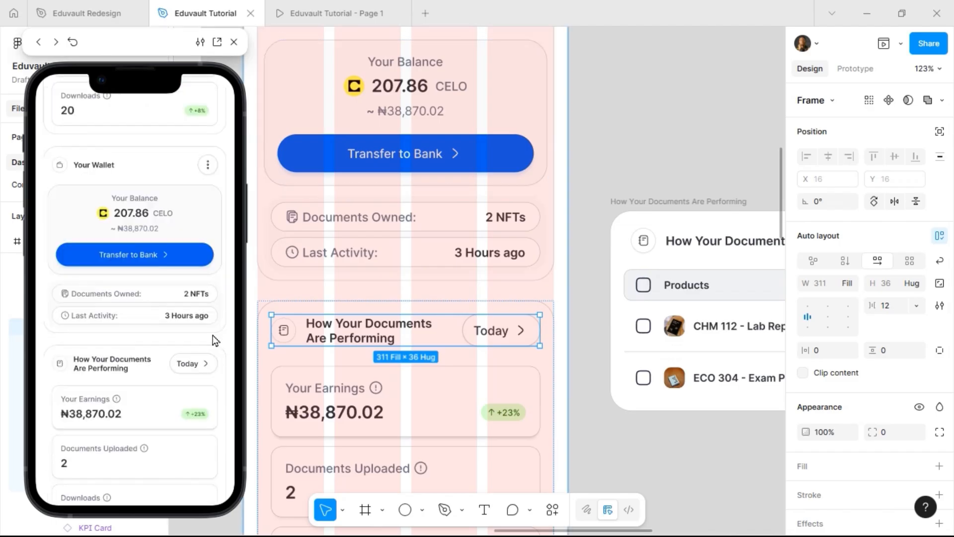
# Step: Change the text of the Today button in the mobile How Your Documents Are Performing section to "See All"
pyautogui.scroll(-2, 207, 342)
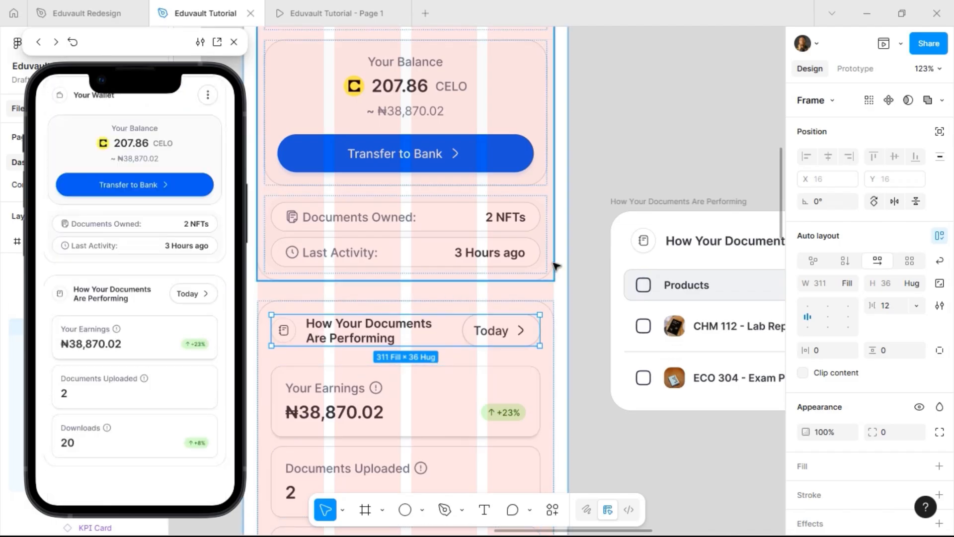
pyautogui.click(501, 333)
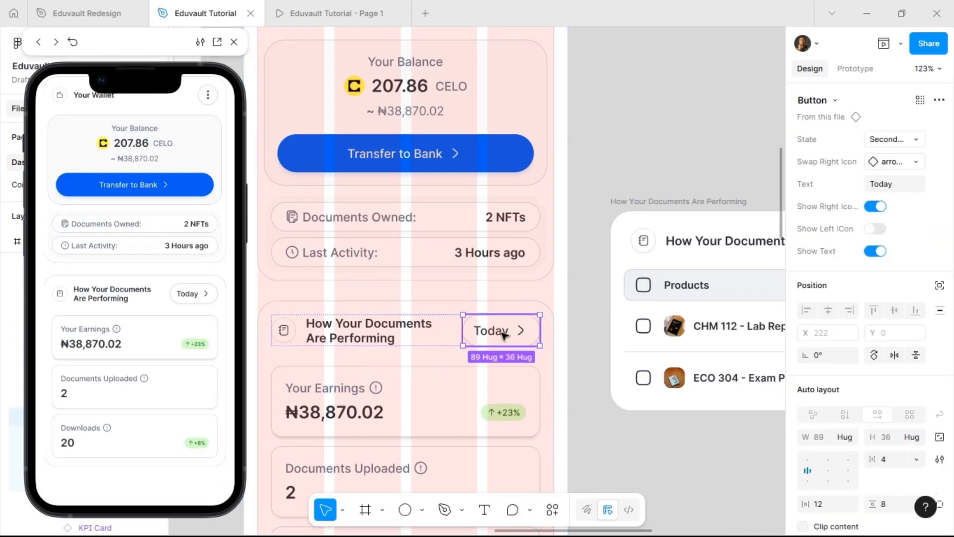
pyautogui.click(884, 188)
pyautogui.write('See All')
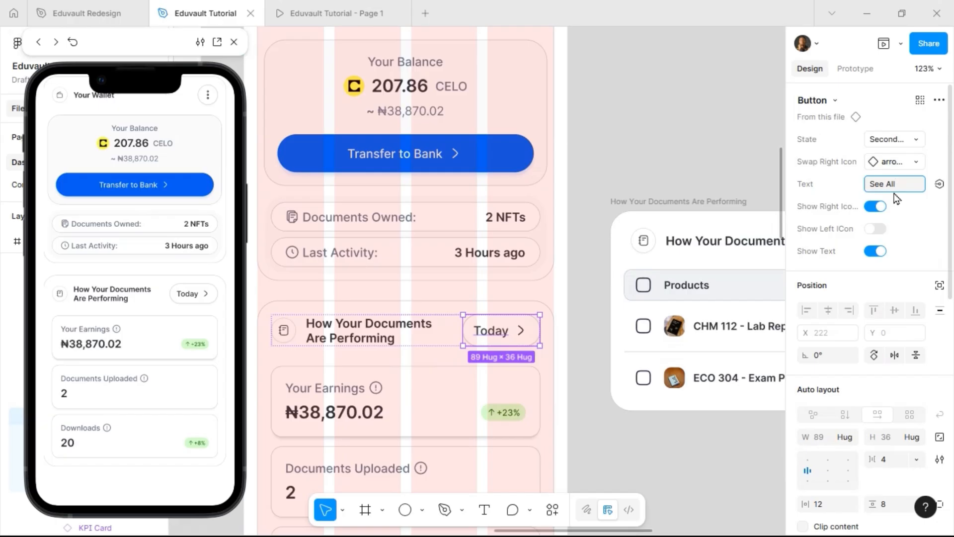
pyautogui.press('Return')
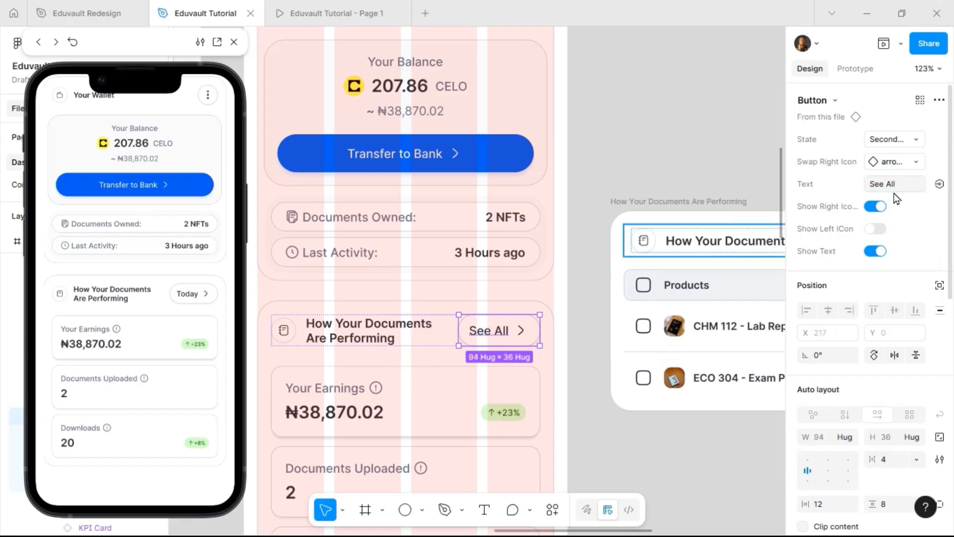
# Step: Delete the three KPI cards under the How Your Documents Are Performing header and stretch the section to about 462 high
pyautogui.scroll(-6, 454, 171)
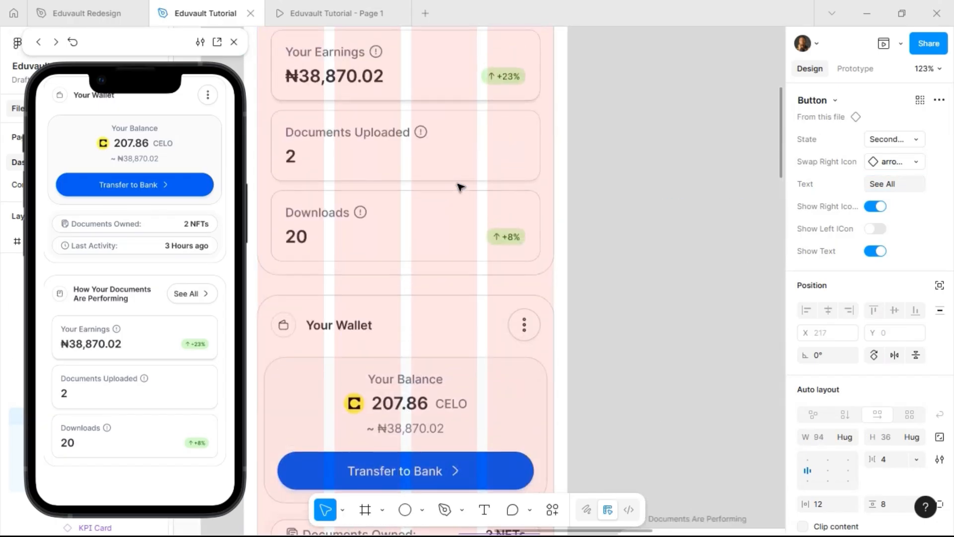
pyautogui.scroll(1, 384, 179)
pyautogui.scroll(-4, 452, 159)
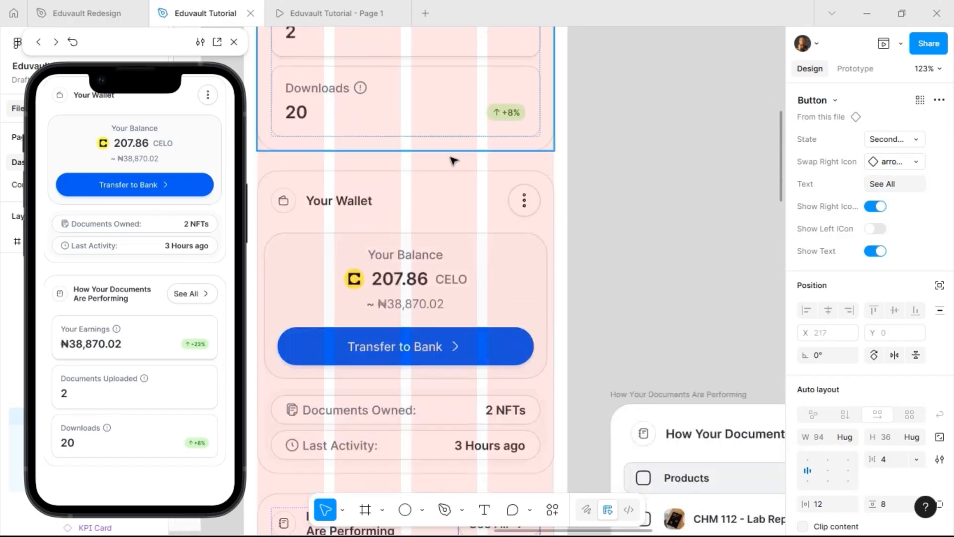
pyautogui.scroll(-6, 581, 358)
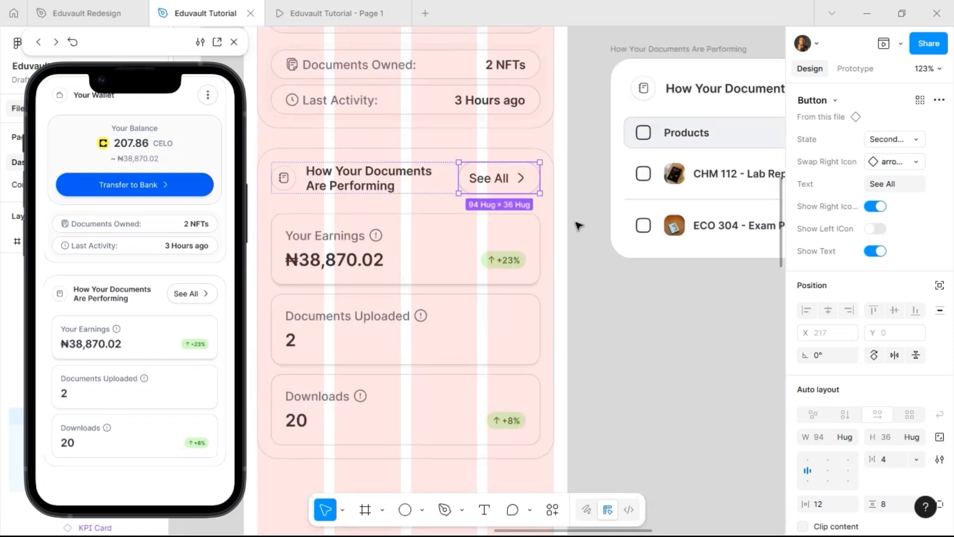
pyautogui.scroll(-5, 555, 166)
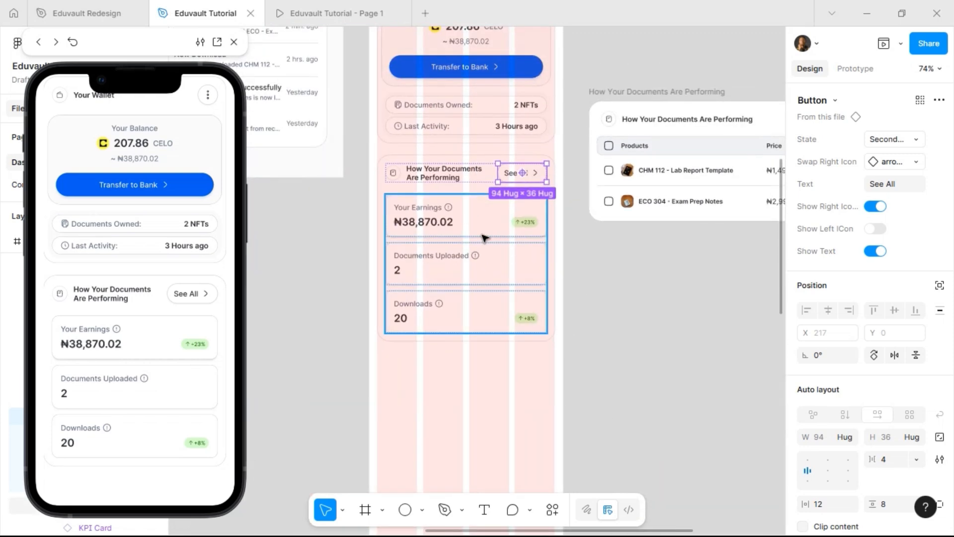
pyautogui.click(451, 249)
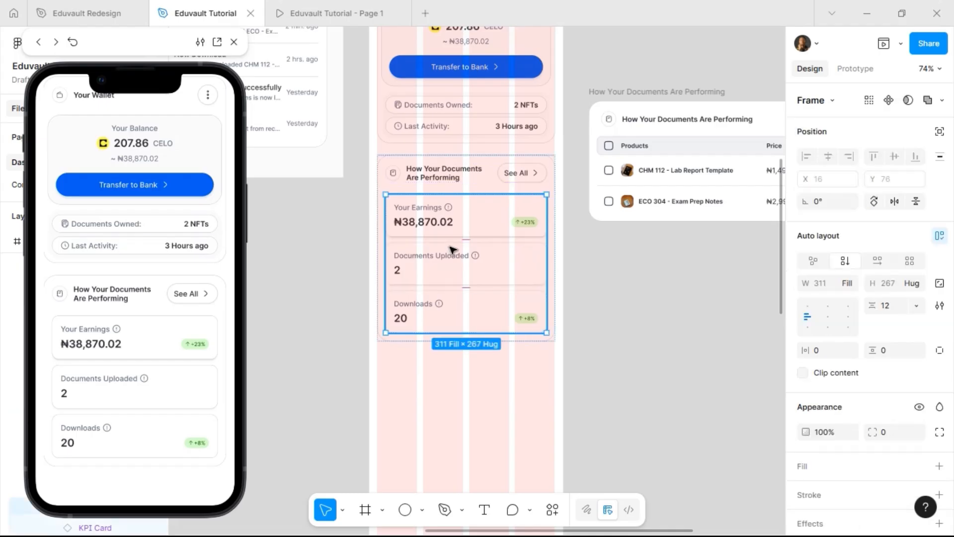
pyautogui.press('Delete')
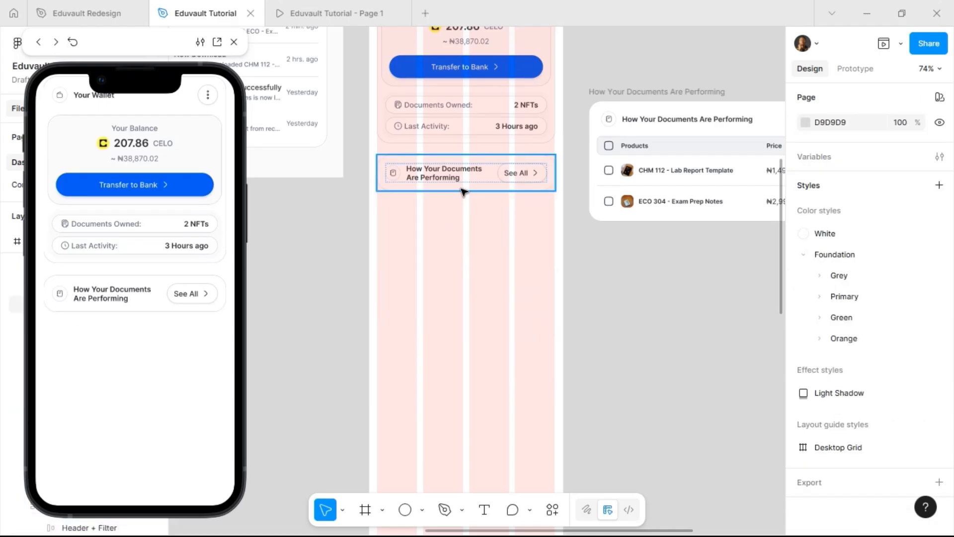
pyautogui.moveTo(466, 188); pyautogui.dragTo(500, 394)
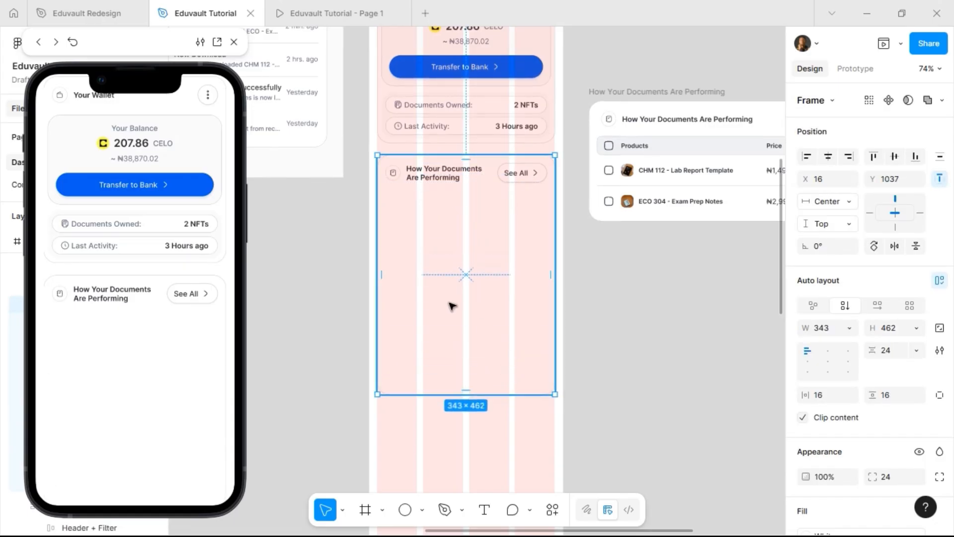
# Step: Draw an empty frame about 305 × 373 below the section header and set the section's auto layout gap to 16
pyautogui.click(365, 509)
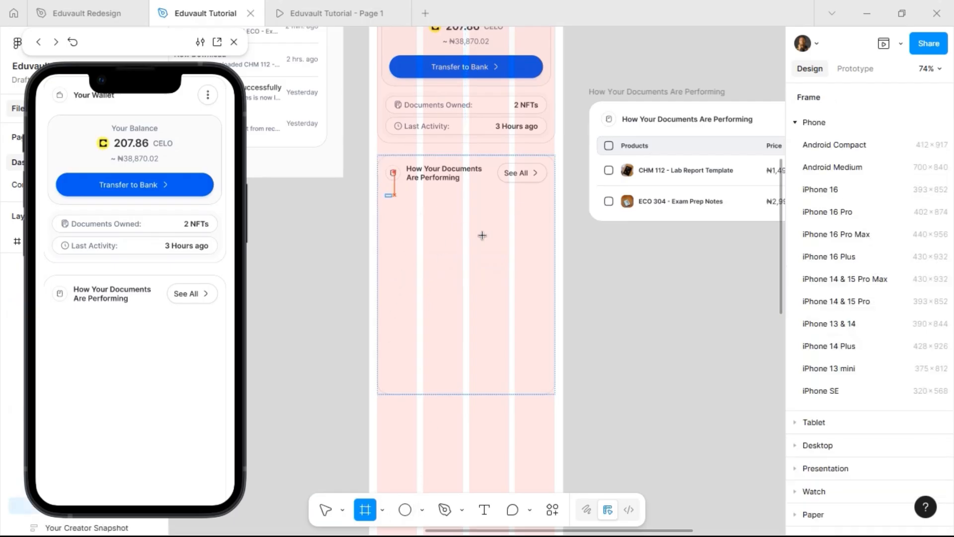
pyautogui.moveTo(385, 194); pyautogui.dragTo(547, 383)
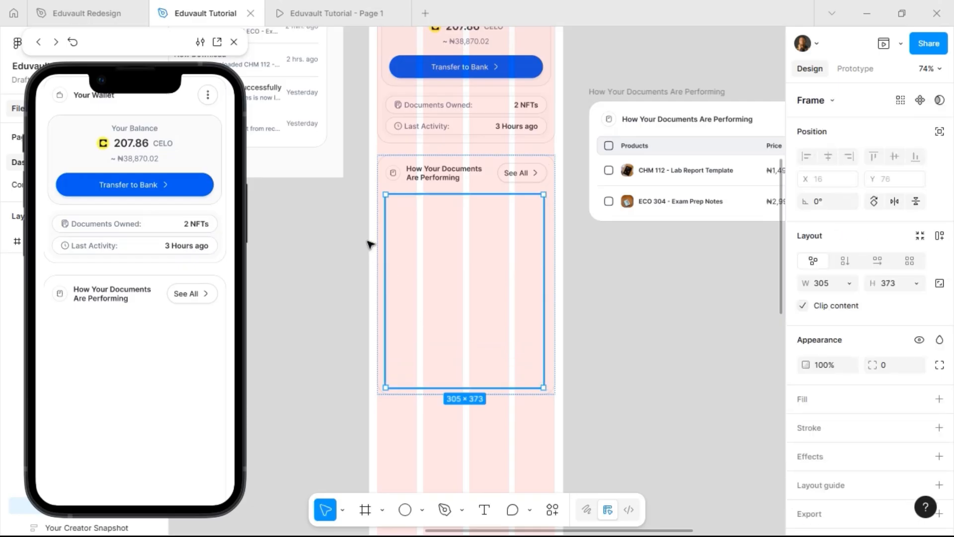
pyautogui.click(384, 164)
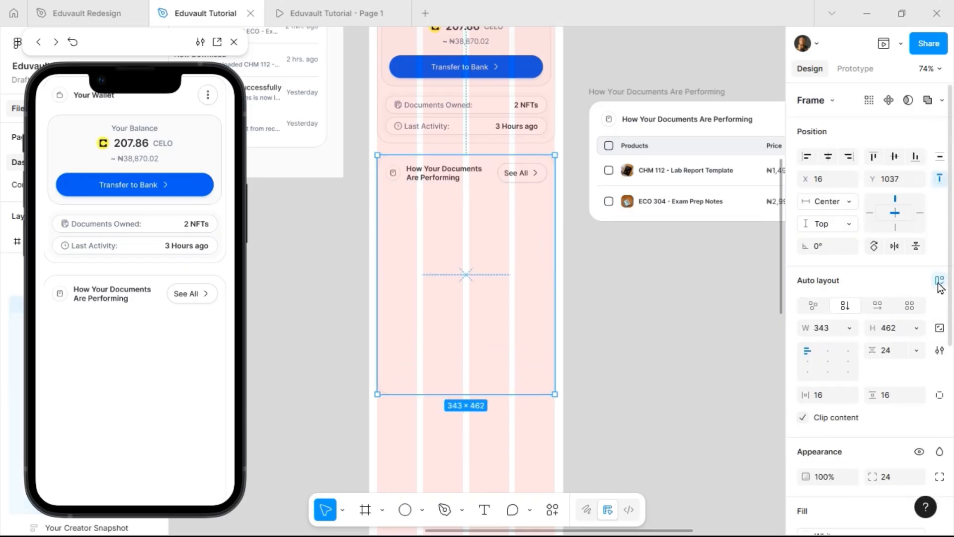
pyautogui.click(898, 356)
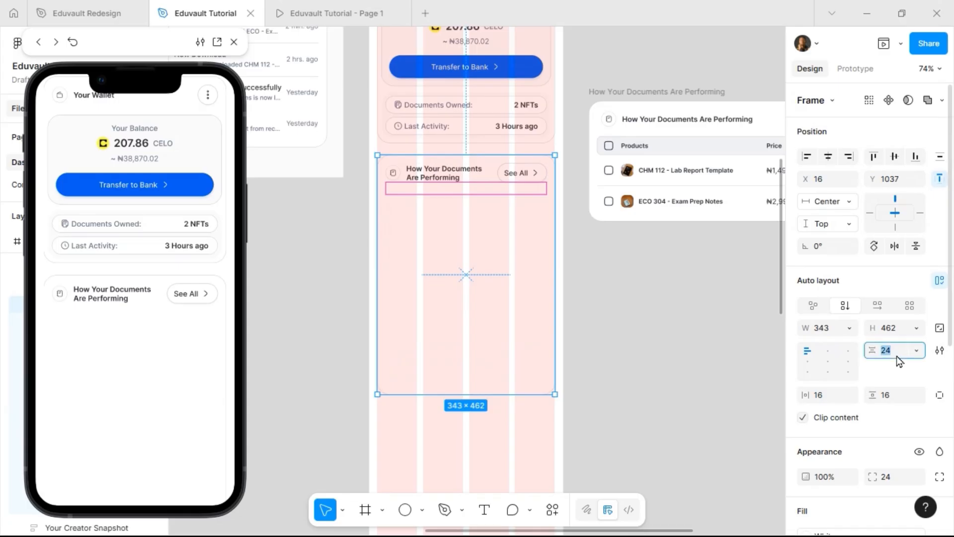
pyautogui.write('16')
pyautogui.press('Return')
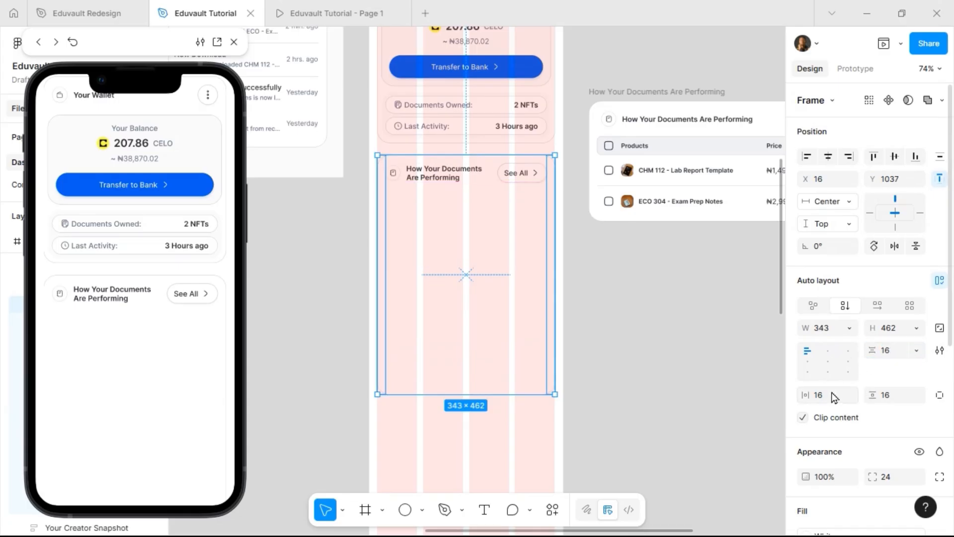
# Step: Set the new inner frame's width to Fill container
pyautogui.click(432, 250)
pyautogui.click(848, 287)
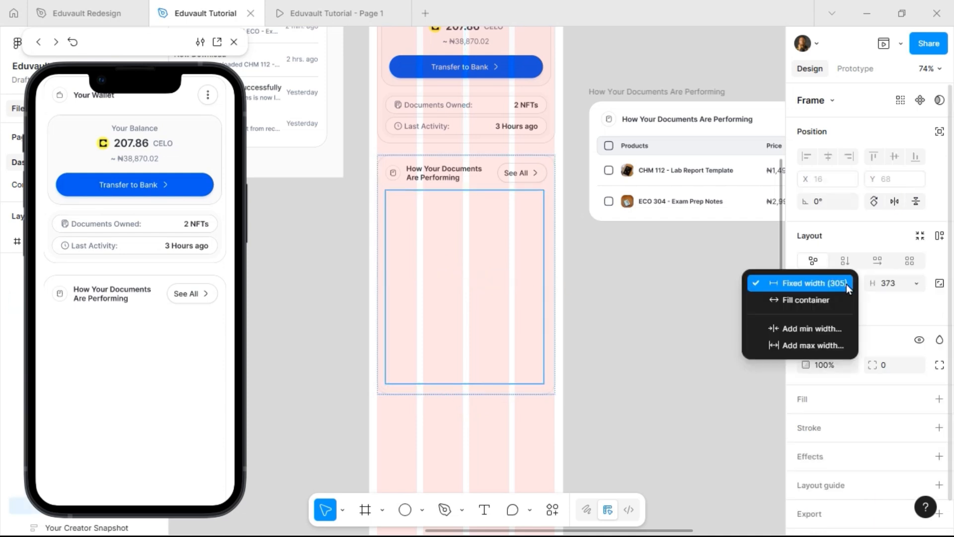
pyautogui.click(839, 300)
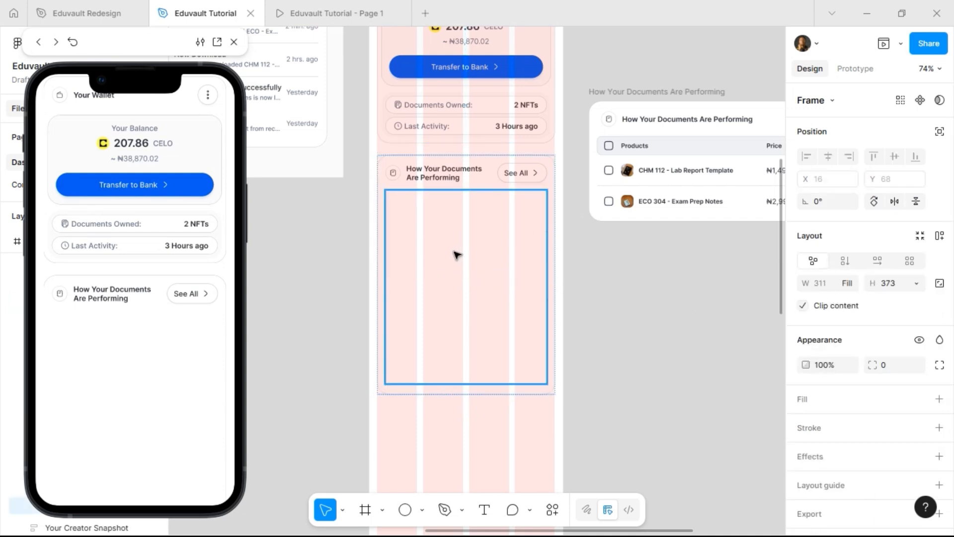
# Step: Hide the 4-column layout guide on the Mobile frame
pyautogui.scroll(10, 437, 273)
pyautogui.click(391, 81)
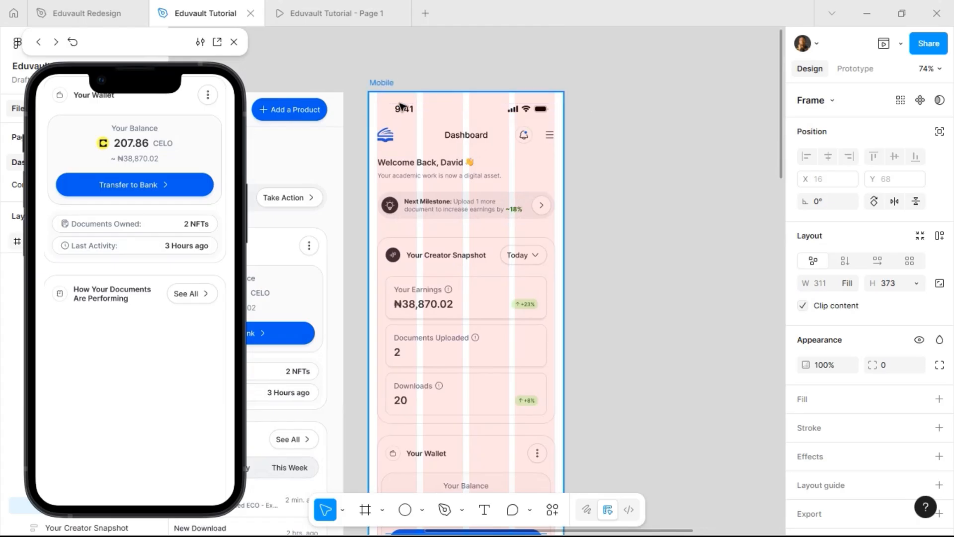
pyautogui.scroll(-3, 875, 397)
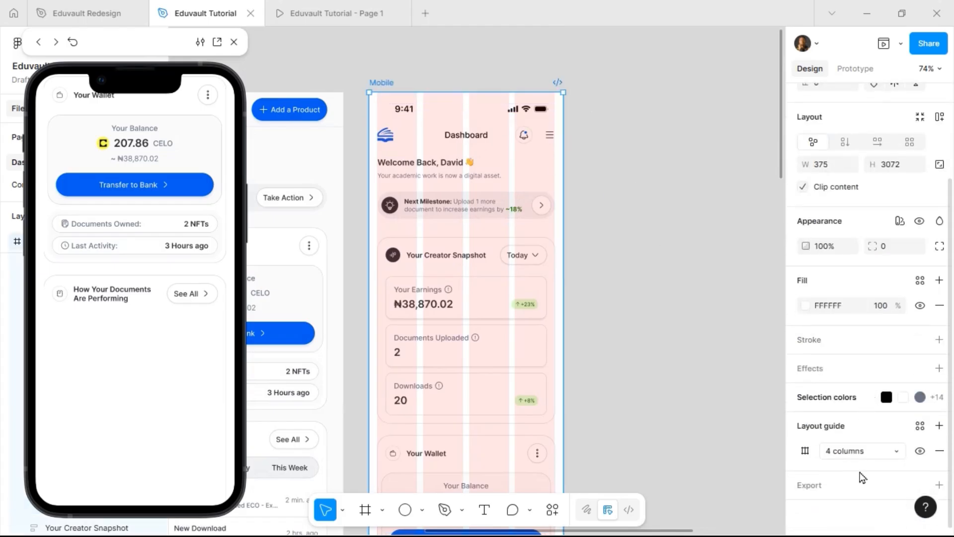
pyautogui.click(920, 450)
# Step: Apply the Foundation/Grey/grey-200 color style as a stroke to the empty frame below the How Your Documents Are Performing header
pyautogui.scroll(-2, 559, 271)
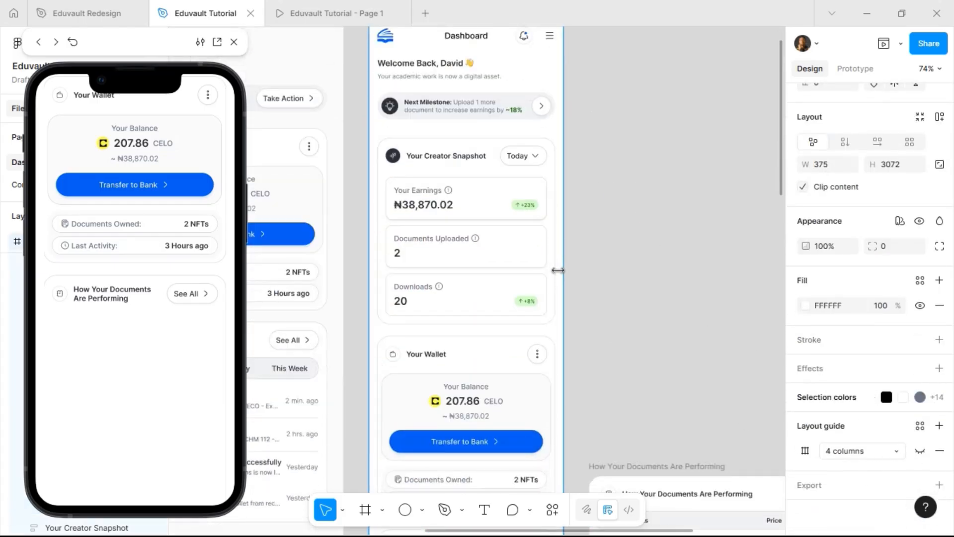
pyautogui.scroll(-7, 557, 270)
pyautogui.scroll(3, 481, 245)
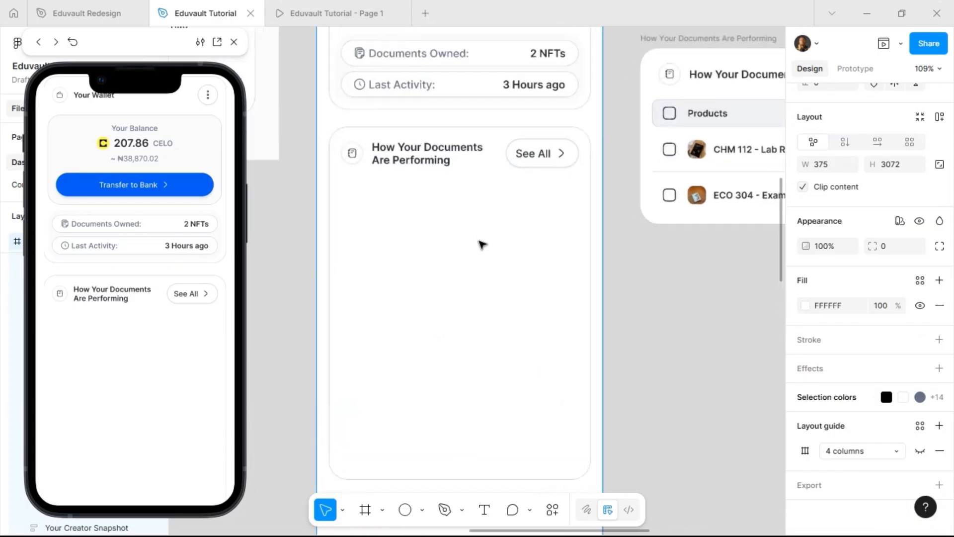
pyautogui.click(444, 256)
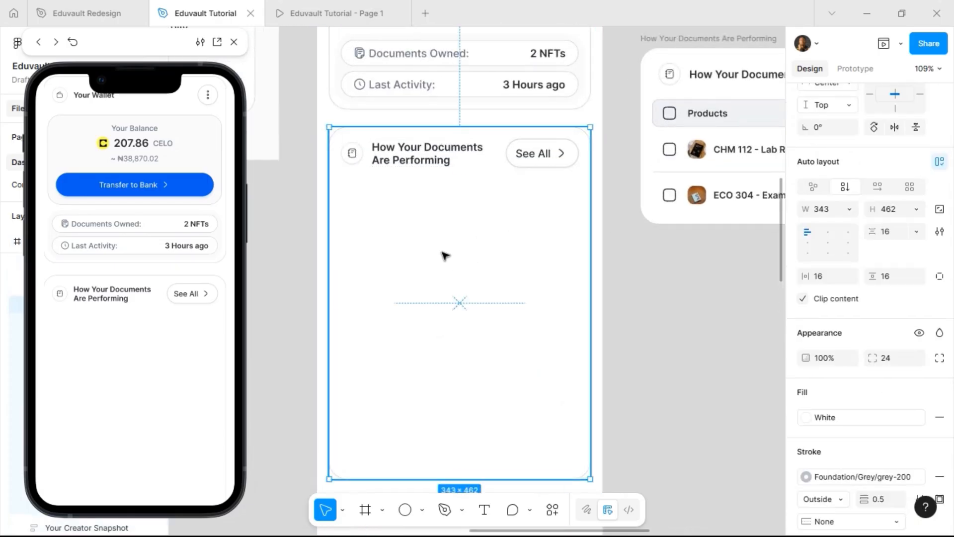
pyautogui.click(449, 220)
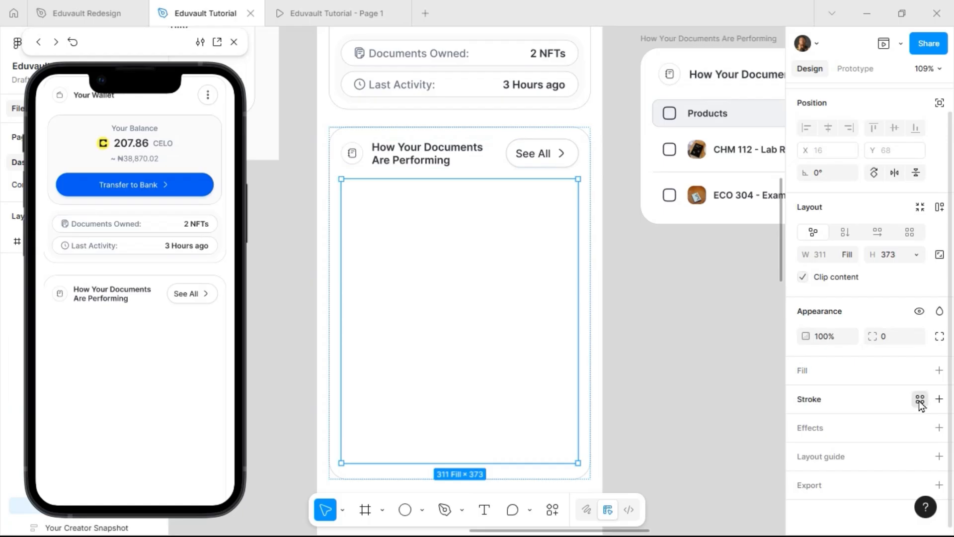
pyautogui.click(919, 399)
pyautogui.click(687, 422)
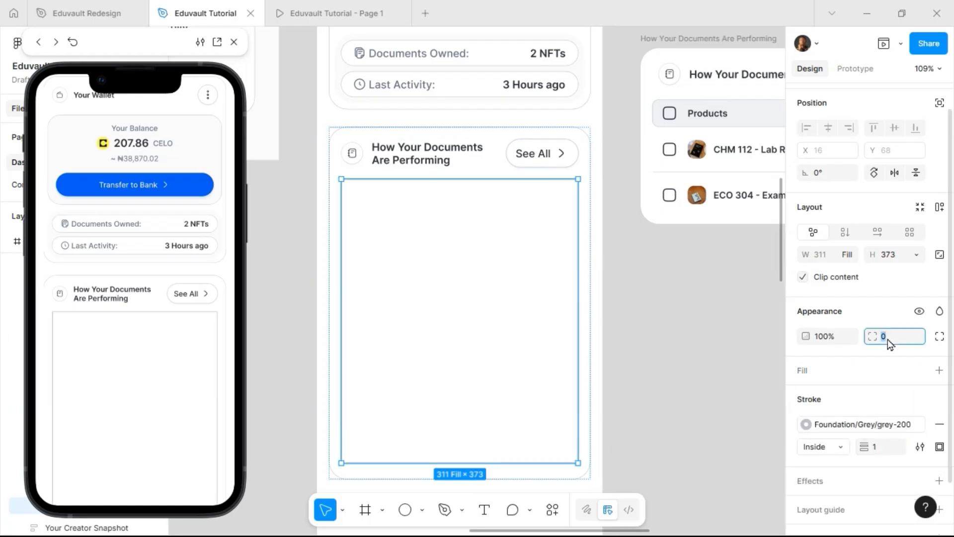
# Step: Round the inner frame's corners, trying a radius of 24 and settling on 12
pyautogui.write('24')
pyautogui.press('Return')
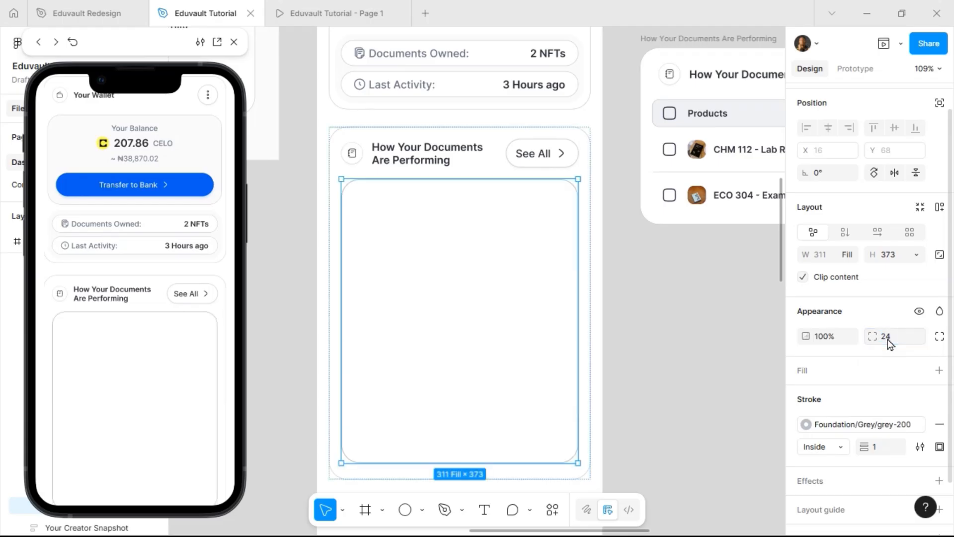
pyautogui.click(887, 339)
pyautogui.write('12')
pyautogui.press('Return')
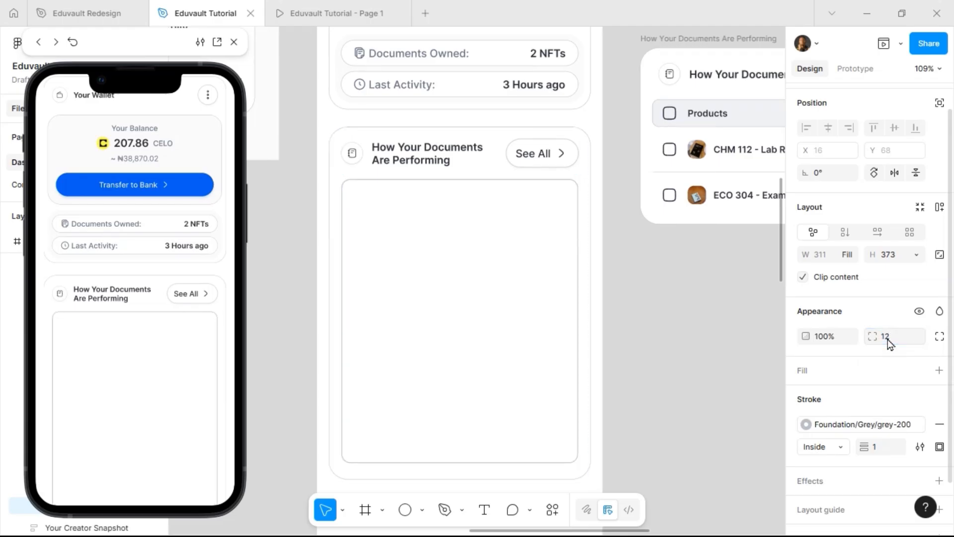
pyautogui.click(647, 295)
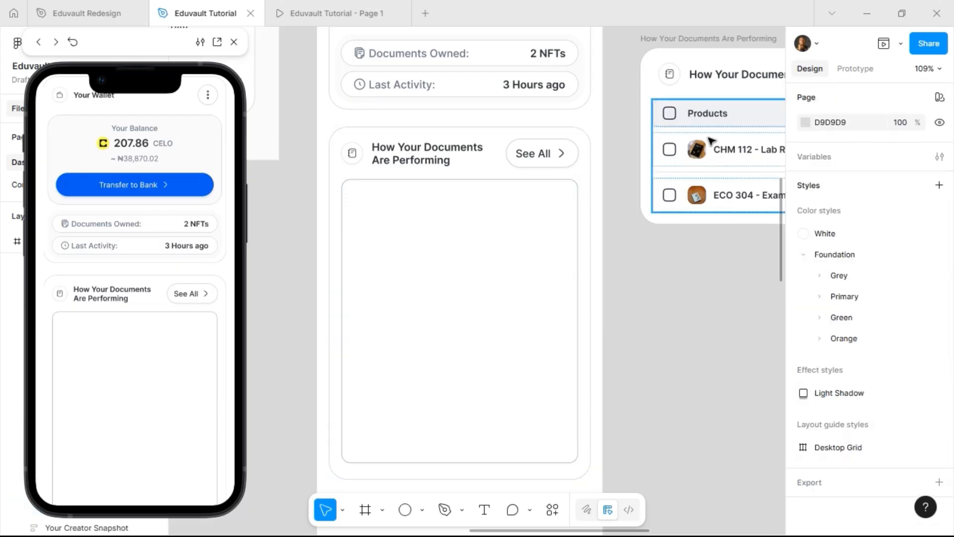
# Step: Copy the CHM 112 - Lab Report Template thumbnail from the documents table into the empty inner frame, near its upper edge
pyautogui.doubleClick(699, 160)
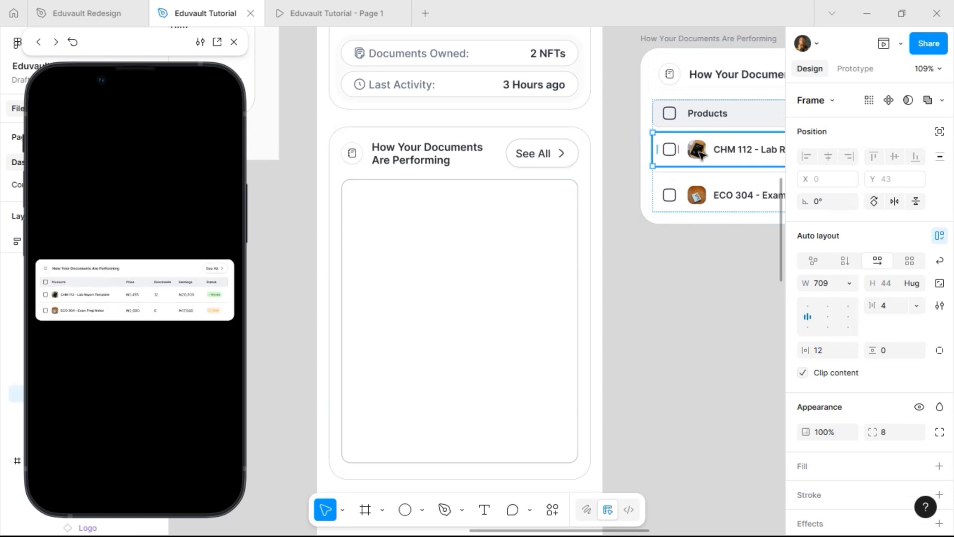
pyautogui.click(699, 153)
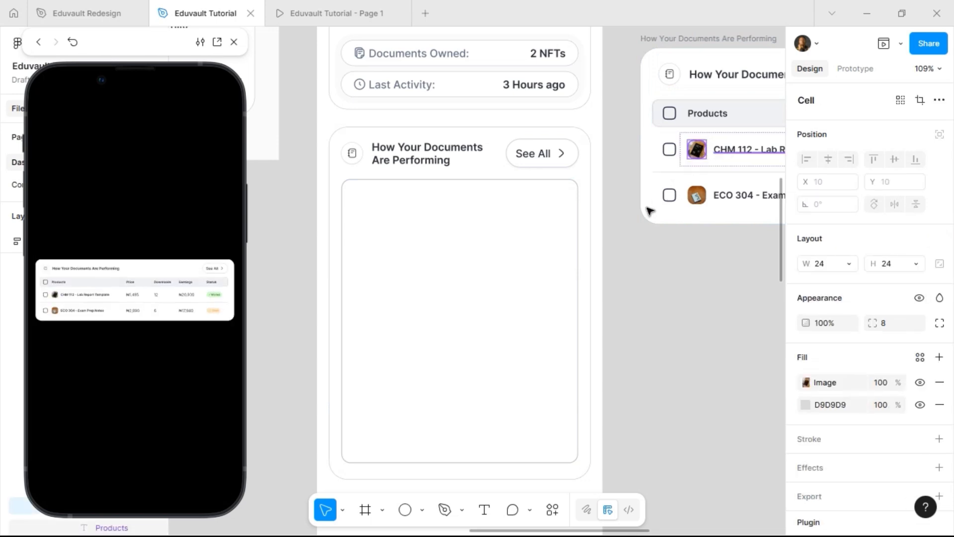
pyautogui.hotkey('ctrl', 'a')
pyautogui.hscroll(5, 648, 211)
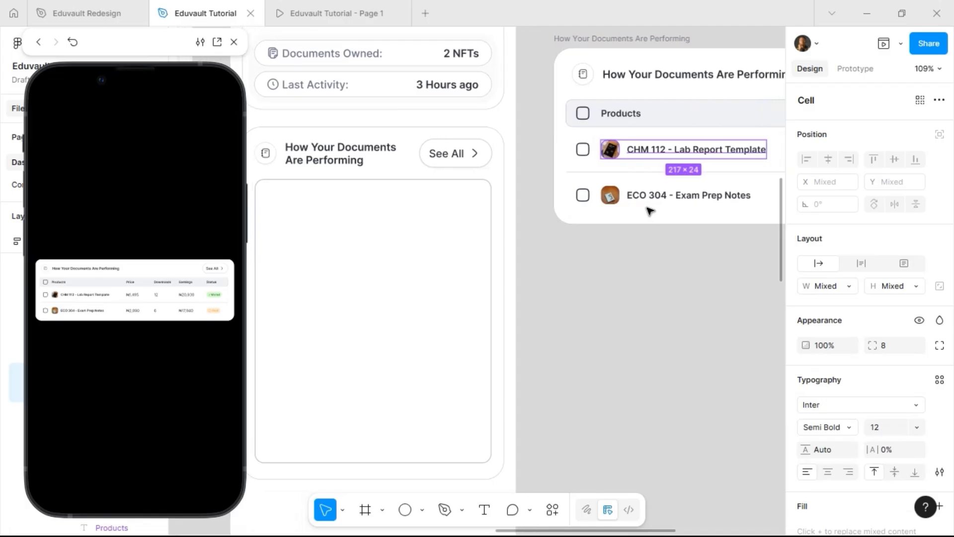
pyautogui.hscroll(5, 648, 210)
pyautogui.hscroll(2, 648, 210)
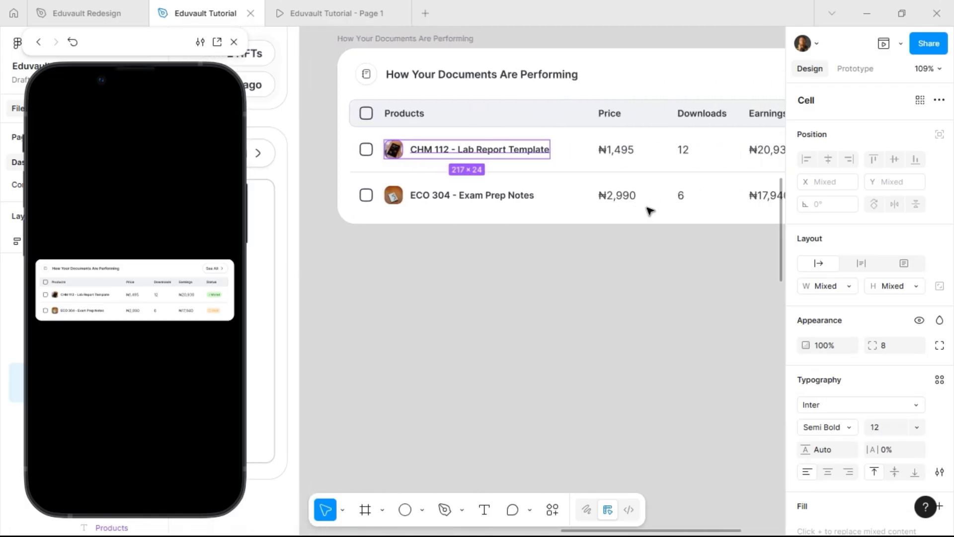
pyautogui.hscroll(-5, 648, 210)
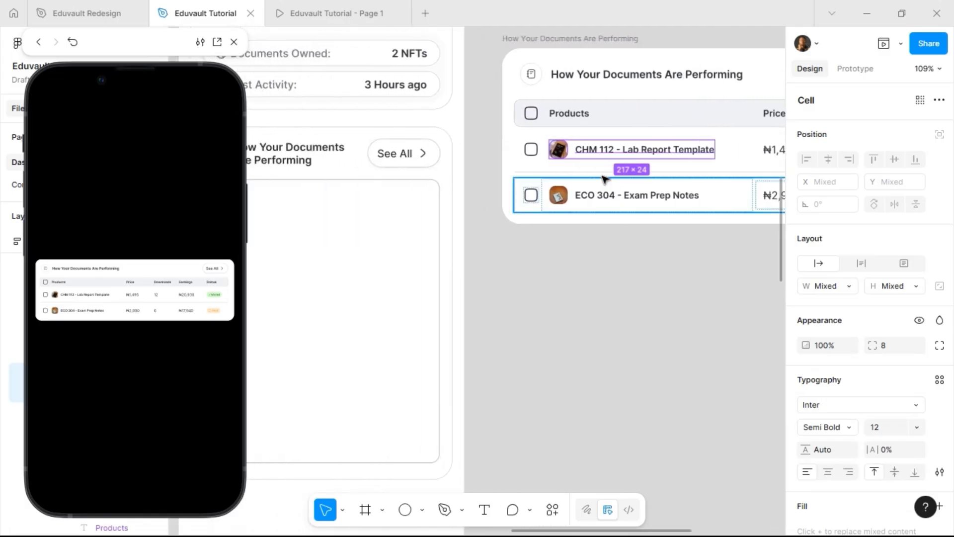
pyautogui.click(559, 149)
pyautogui.hscroll(-5, 705, 145)
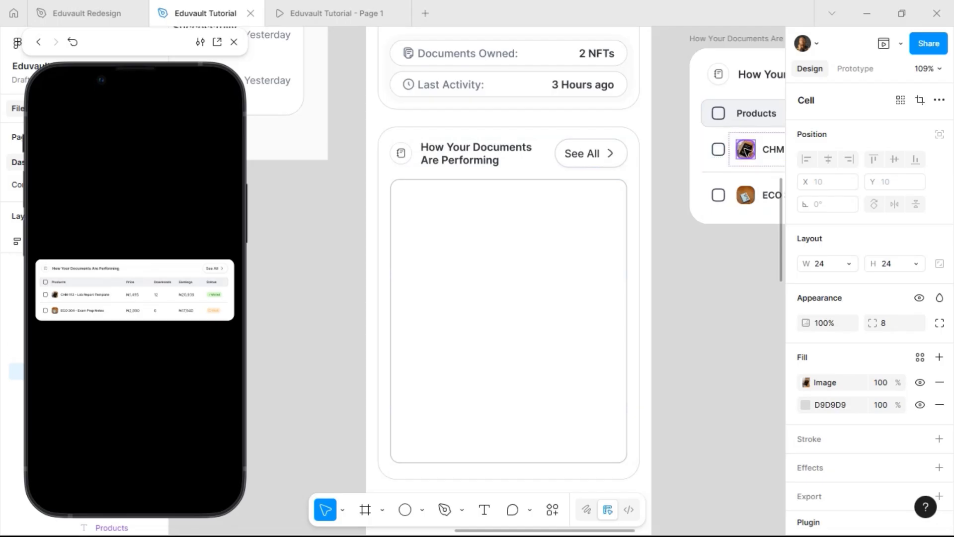
pyautogui.moveTo(746, 150); pyautogui.dragTo(412, 202)
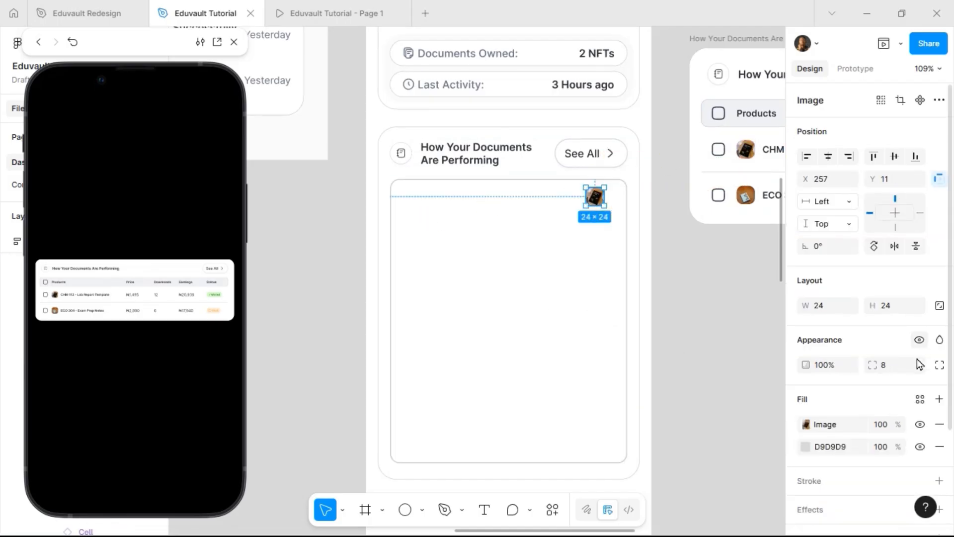
# Step: Scale the lab report thumbnail in the inner frame to 48 × 48 with the Scale tool
pyautogui.press('k')
pyautogui.click(897, 325)
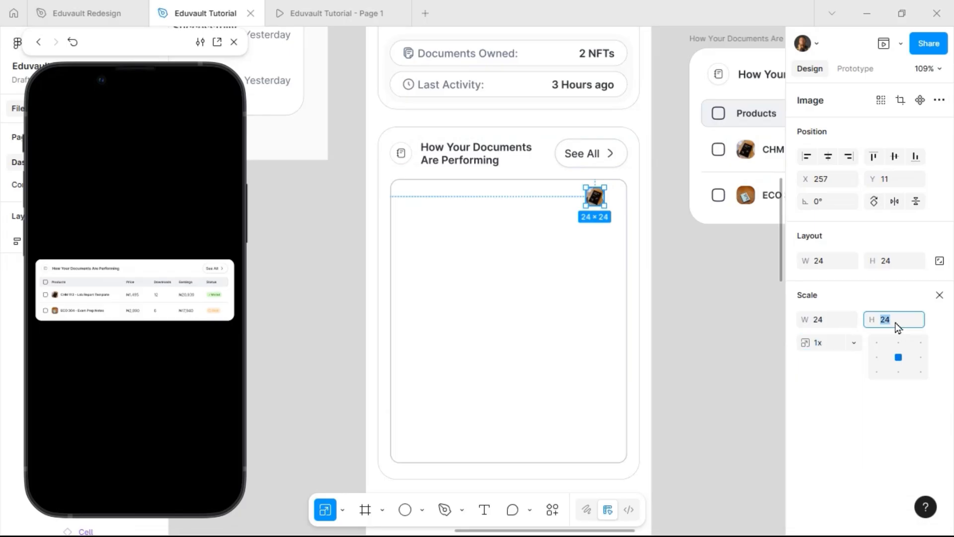
pyautogui.write('48')
pyautogui.press('Return')
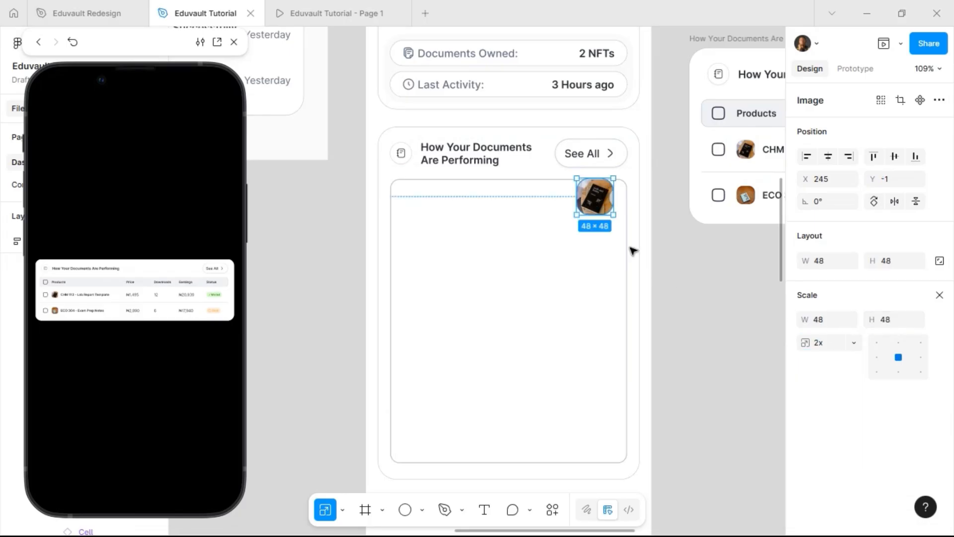
pyautogui.click(939, 296)
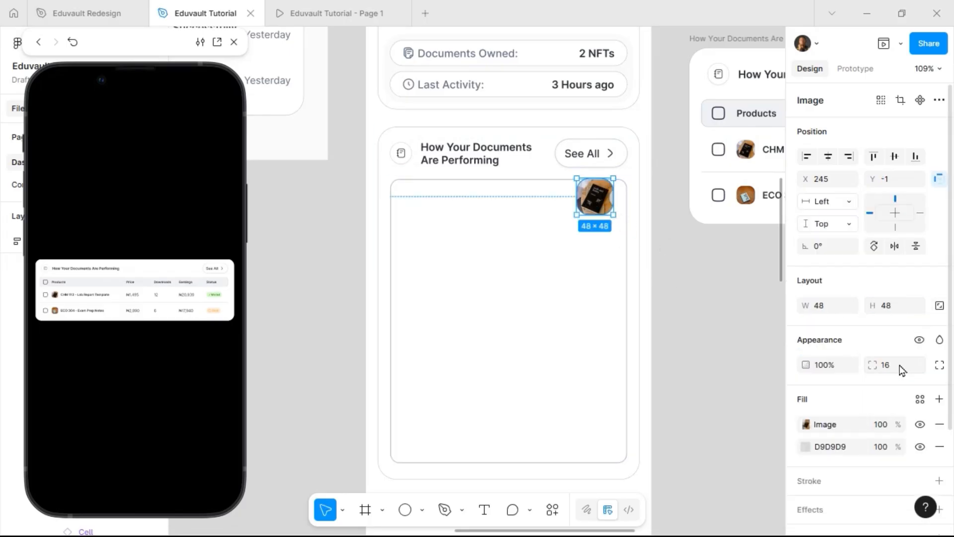
# Step: Round the thumbnail's corners, trying a radius of 8 and then 12
pyautogui.write('8')
pyautogui.press('Return')
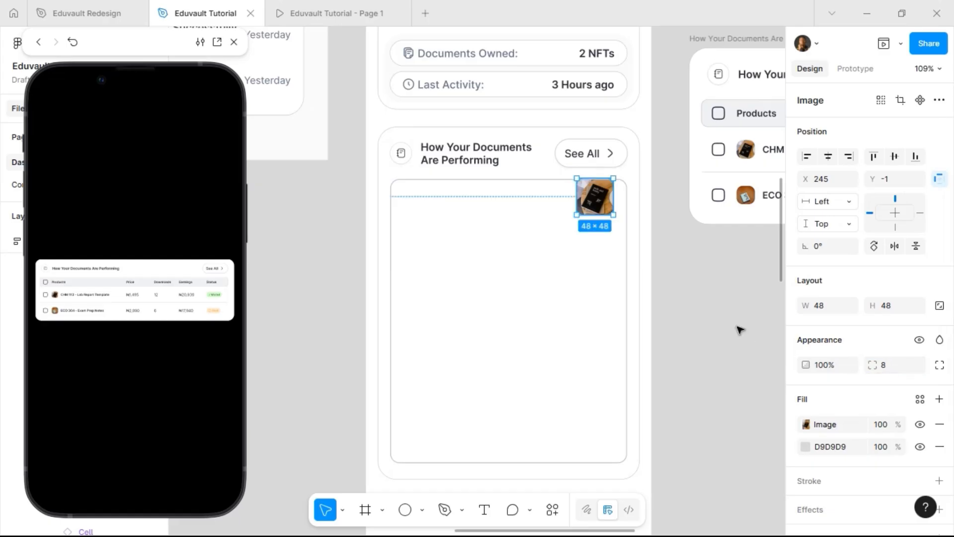
pyautogui.click(890, 364)
pyautogui.write('12')
pyautogui.press('Return')
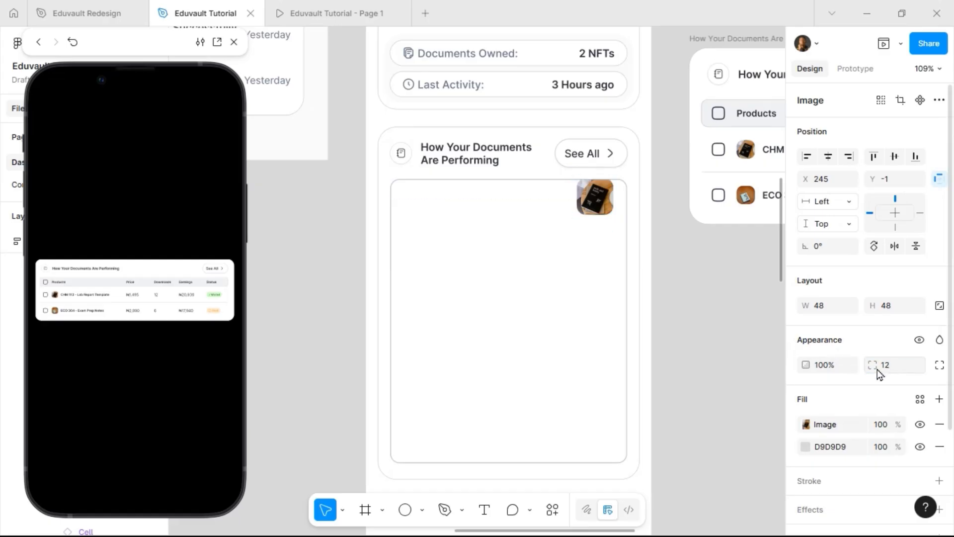
# Step: Move the thumbnail to the inner frame's upper-left corner, at X 12 and Y 12
pyautogui.moveTo(460, 227); pyautogui.dragTo(408, 216)
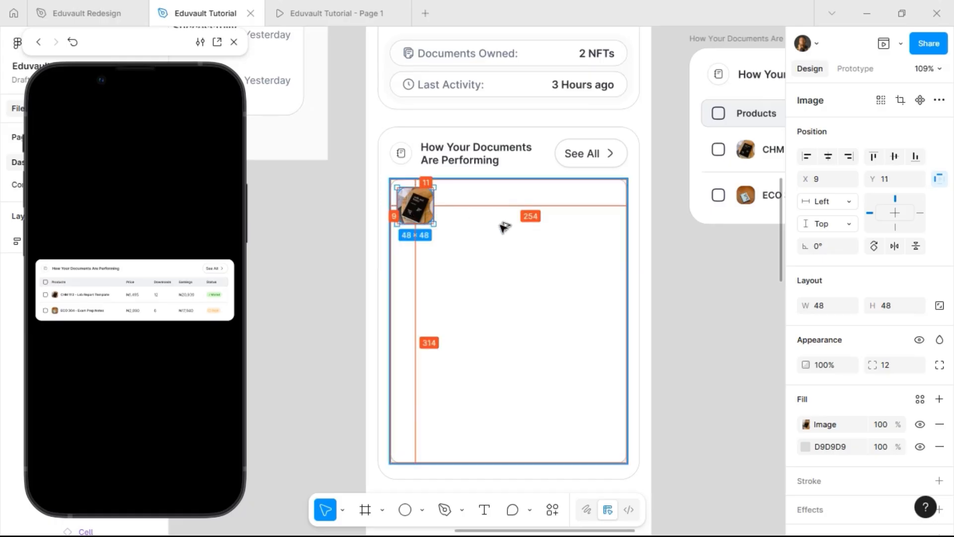
pyautogui.press('Down')
pyautogui.press('Right')
pyautogui.press('Right')
pyautogui.press('Right')
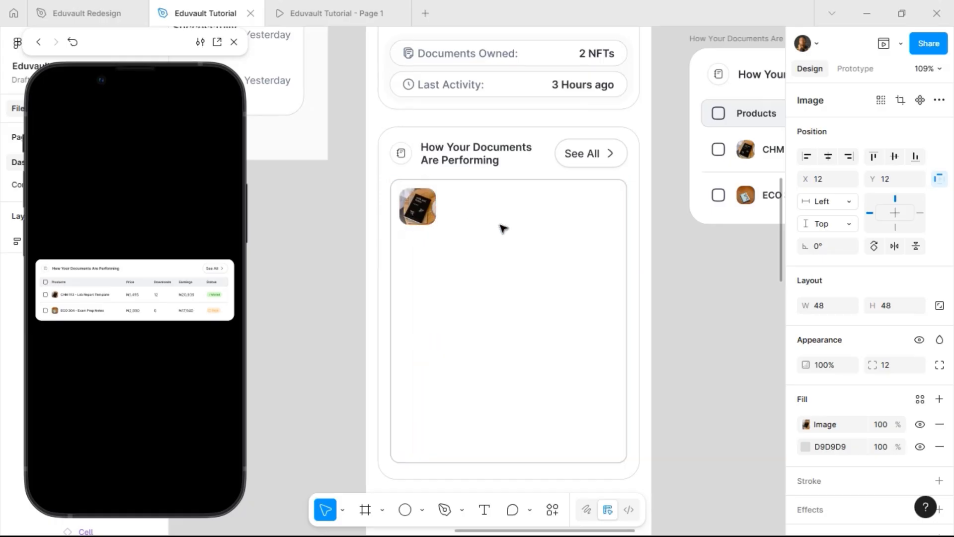
# Step: Set the thumbnail's corner radius to 8 and scale it down to 40 × 40
pyautogui.click(896, 368)
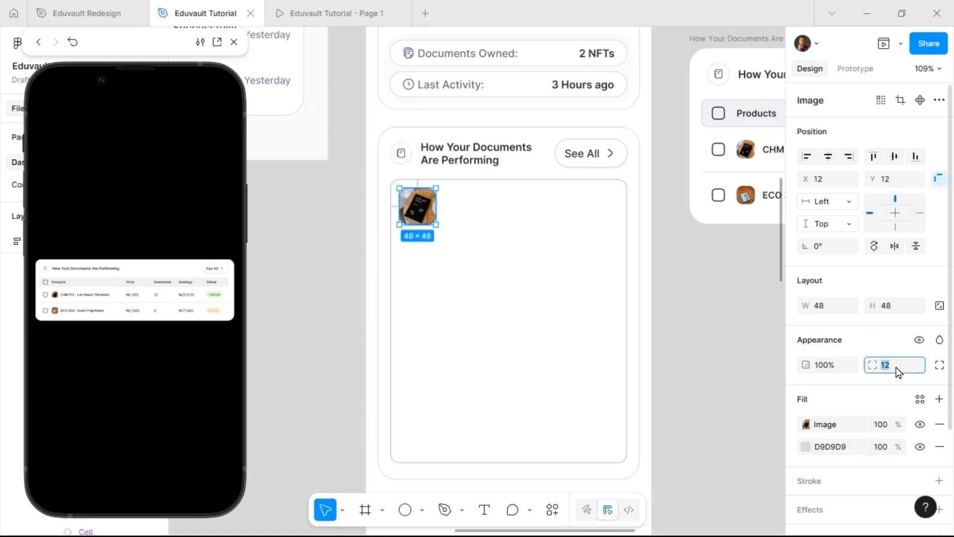
pyautogui.write('8')
pyautogui.press('Return')
pyautogui.press('k')
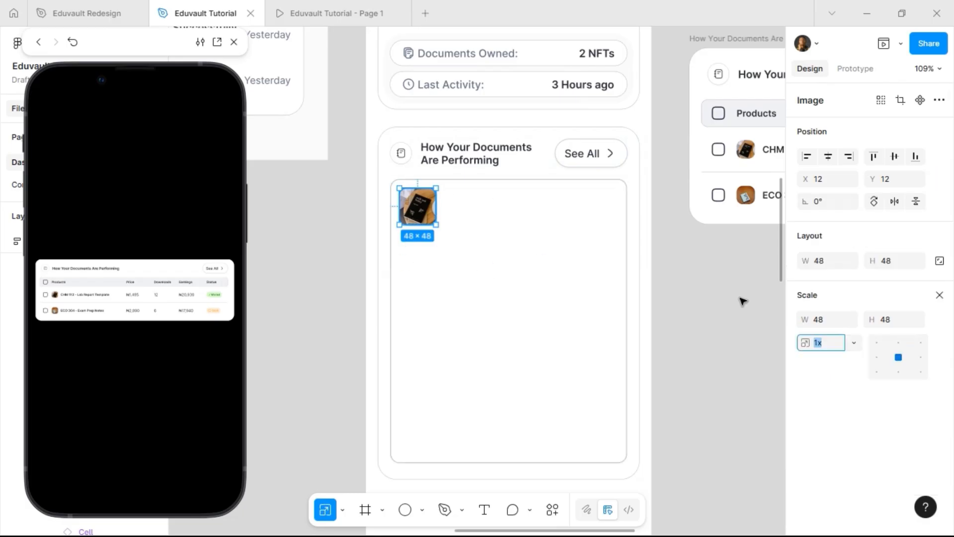
pyautogui.click(901, 324)
pyautogui.write('40')
pyautogui.press('Return')
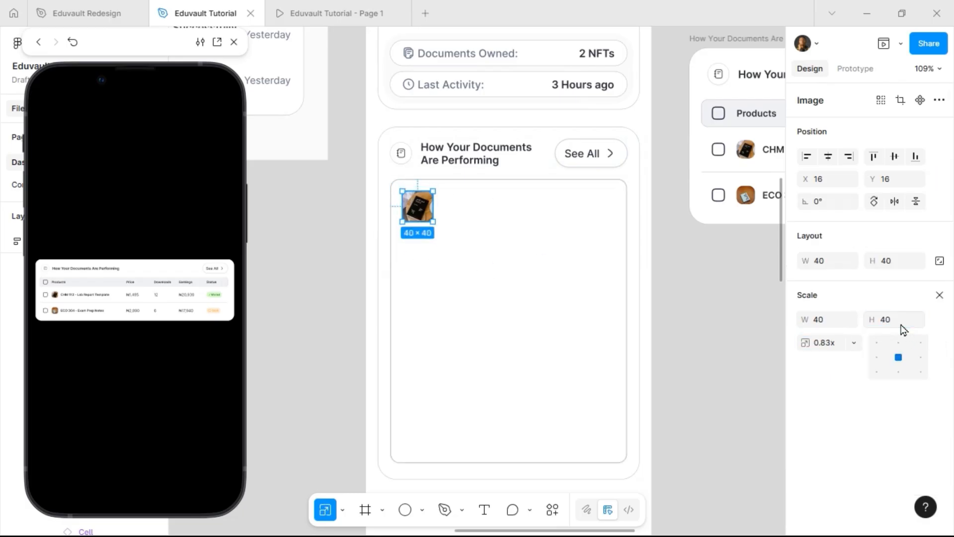
# Step: Nudge the 40 × 40 thumbnail so it sits 12 px from the inner frame's left and top edges
pyautogui.press('alt')
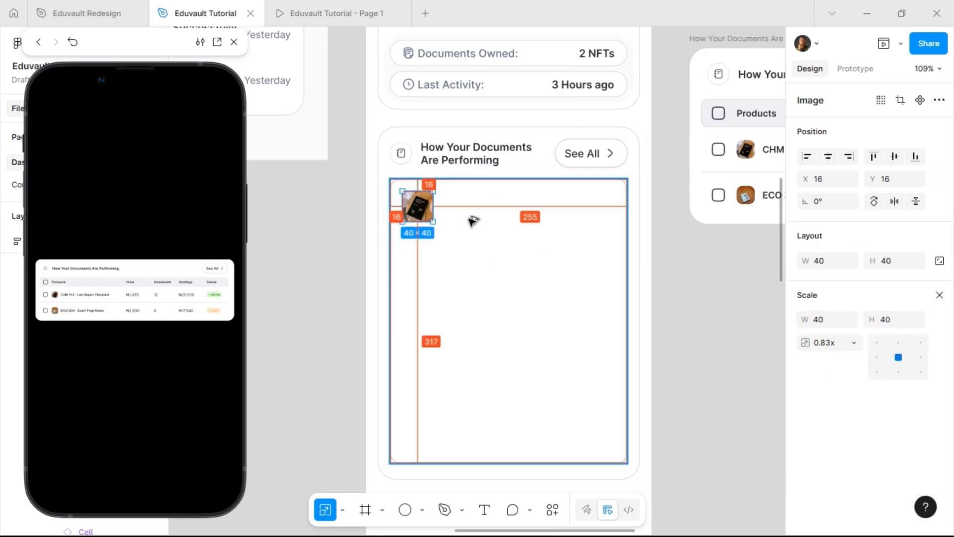
pyautogui.press('Left')
pyautogui.press('Left')
pyautogui.press('Left')
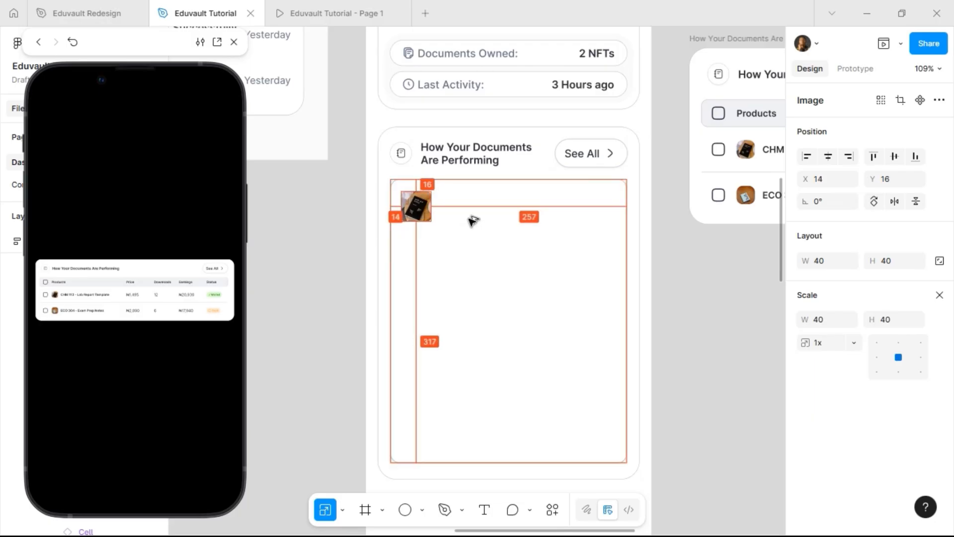
pyautogui.press('Left')
pyautogui.press('Up')
pyautogui.press('Up')
pyautogui.press('Up')
pyautogui.press('Up')
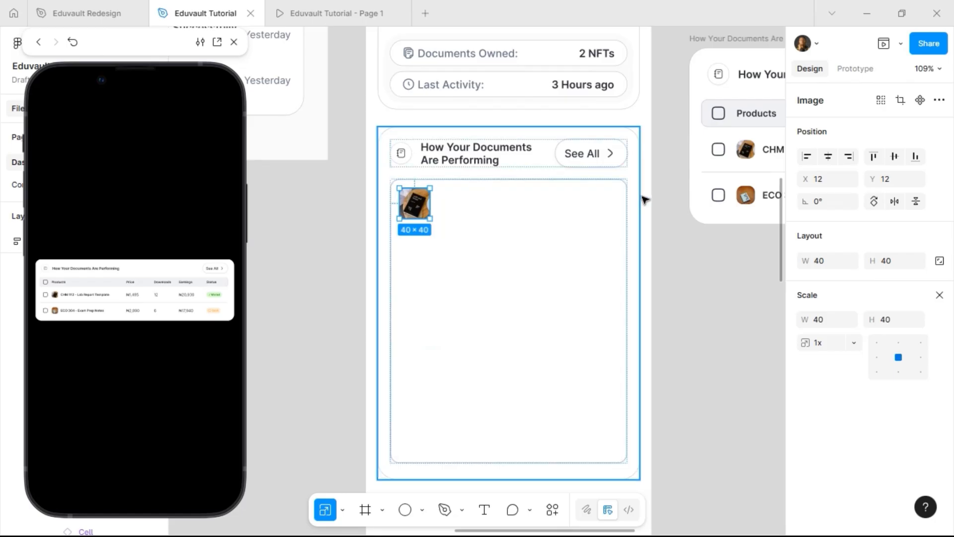
# Step: Copy the divider line between the desktop table's rows onto the mobile card, below the thumbnail
pyautogui.scroll(-5, 646, 198)
pyautogui.scroll(-2, 645, 198)
pyautogui.scroll(3, 645, 198)
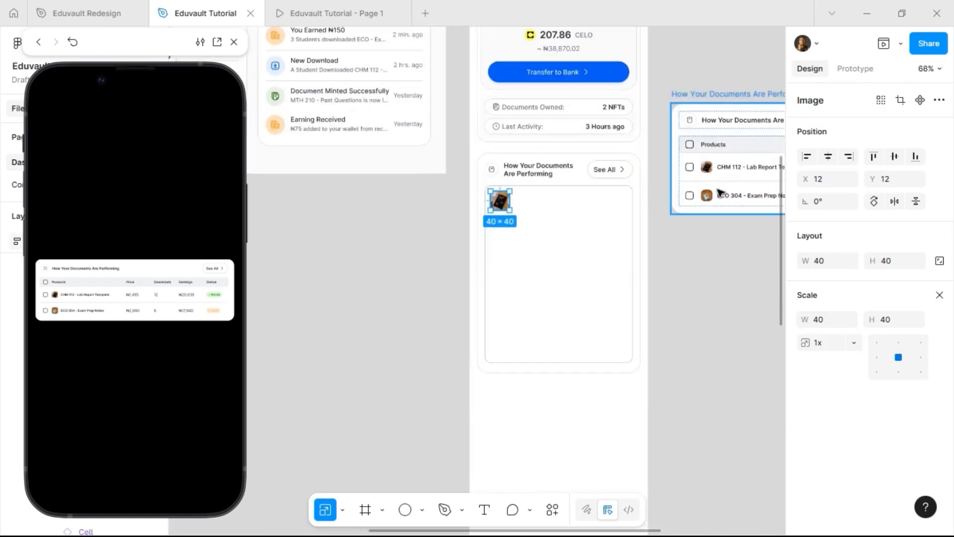
pyautogui.click(720, 185)
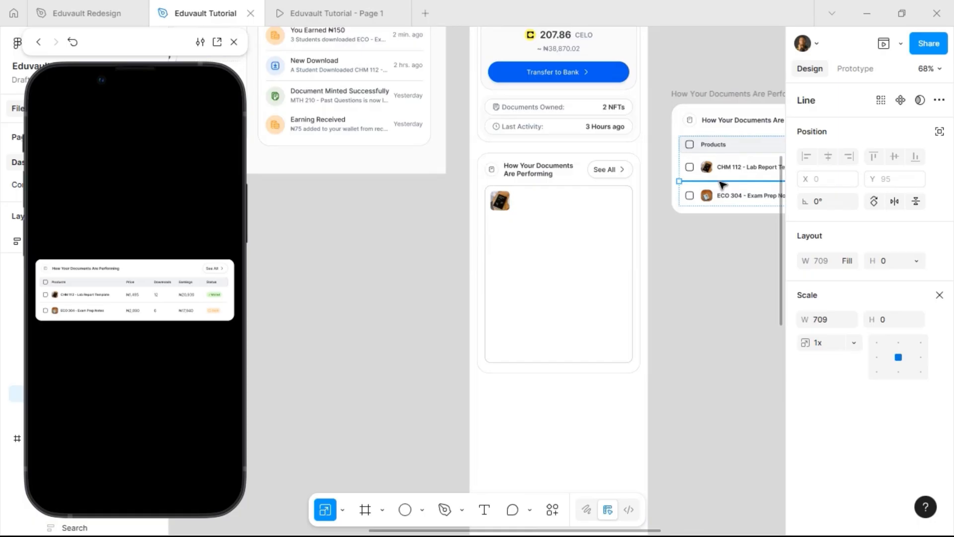
pyautogui.moveTo(720, 183); pyautogui.dragTo(532, 238)
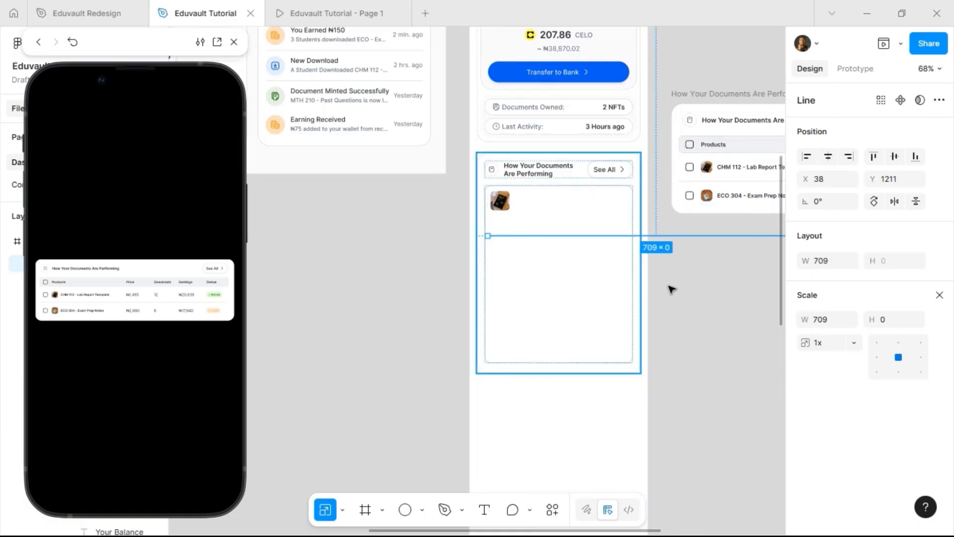
# Step: Shorten the copied divider to about 286 px wide and move it up to about Y 1180, just below the thumbnail
pyautogui.hscroll(4, 583, 258)
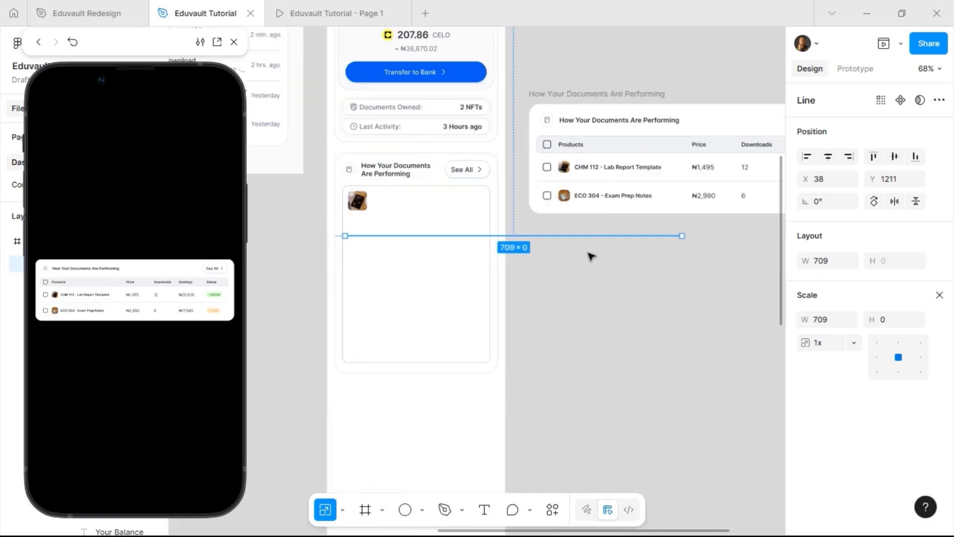
pyautogui.hscroll(1, 590, 256)
pyautogui.moveTo(655, 237); pyautogui.dragTo(451, 233)
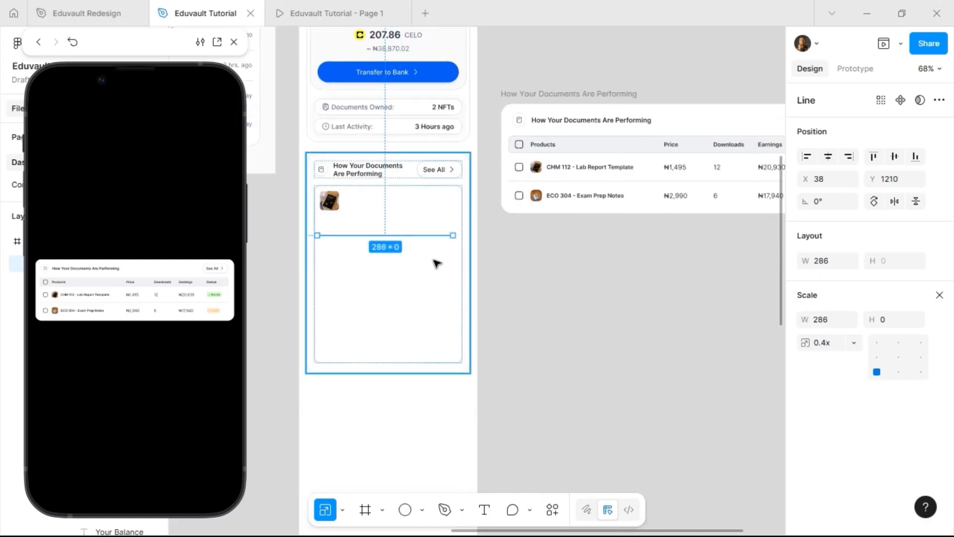
pyautogui.scroll(5, 343, 239)
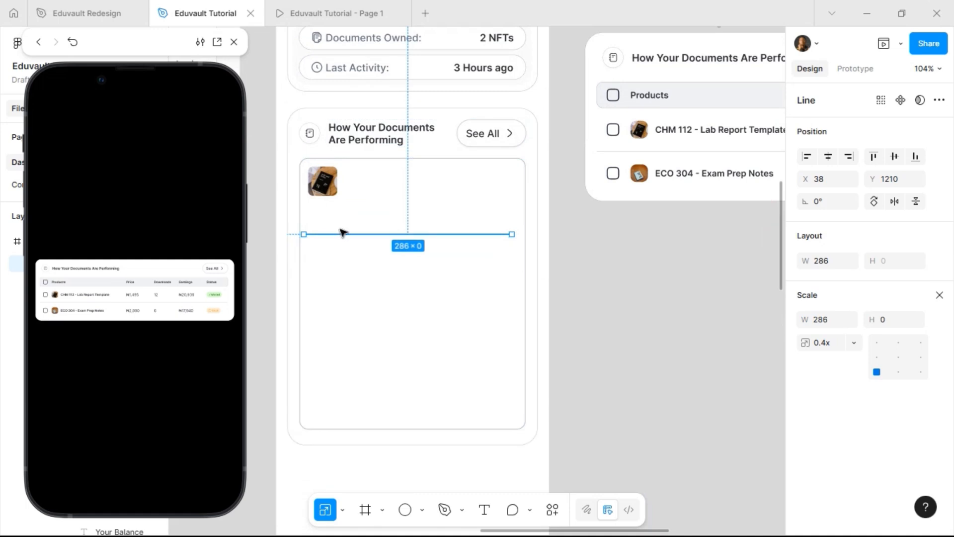
pyautogui.moveTo(341, 232); pyautogui.dragTo(343, 212)
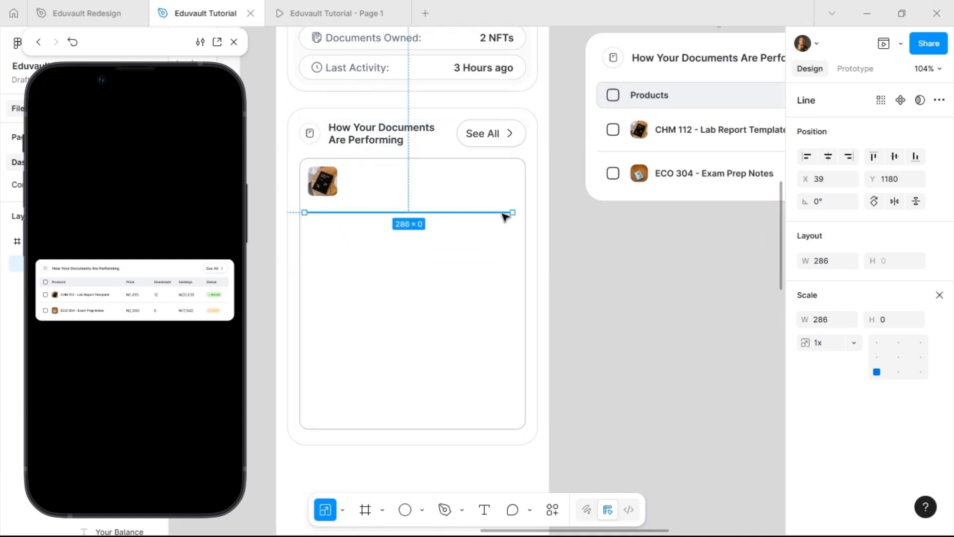
# Step: Copy the You Earned ₦150 title and description text block from Recent Activities into the inner frame, below the divider
pyautogui.hscroll(-2, 504, 215)
pyautogui.hscroll(3, 504, 215)
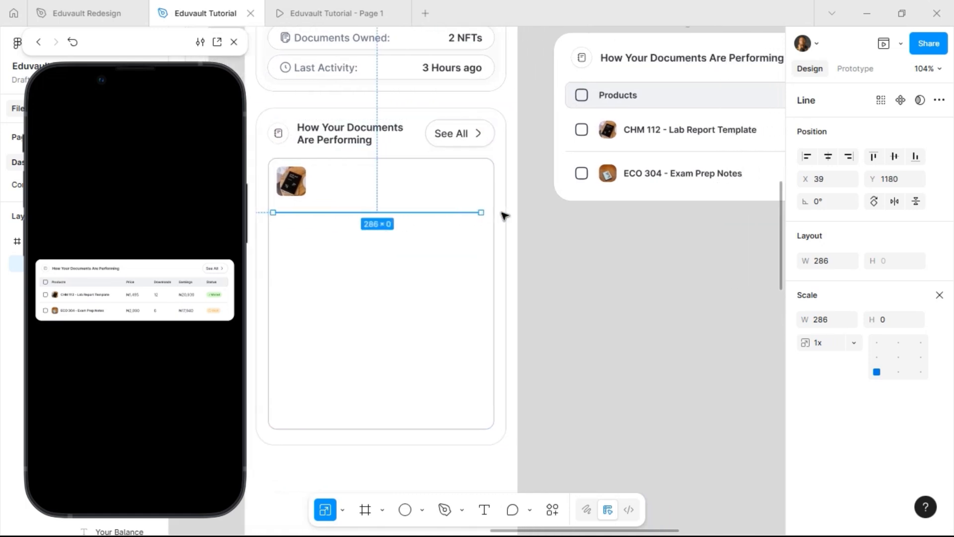
pyautogui.hscroll(-3, 504, 216)
pyautogui.scroll(4, 504, 215)
pyautogui.hscroll(-5, 505, 216)
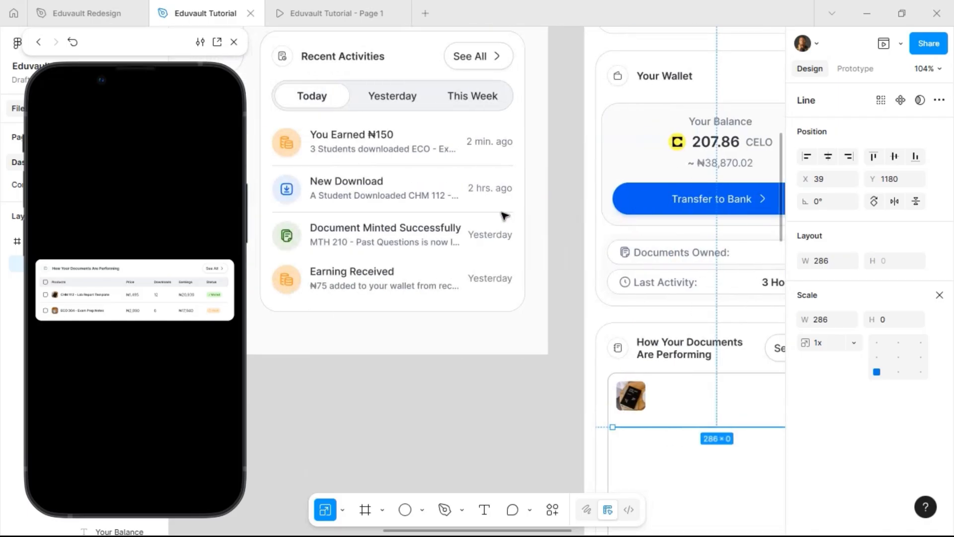
pyautogui.click(369, 150)
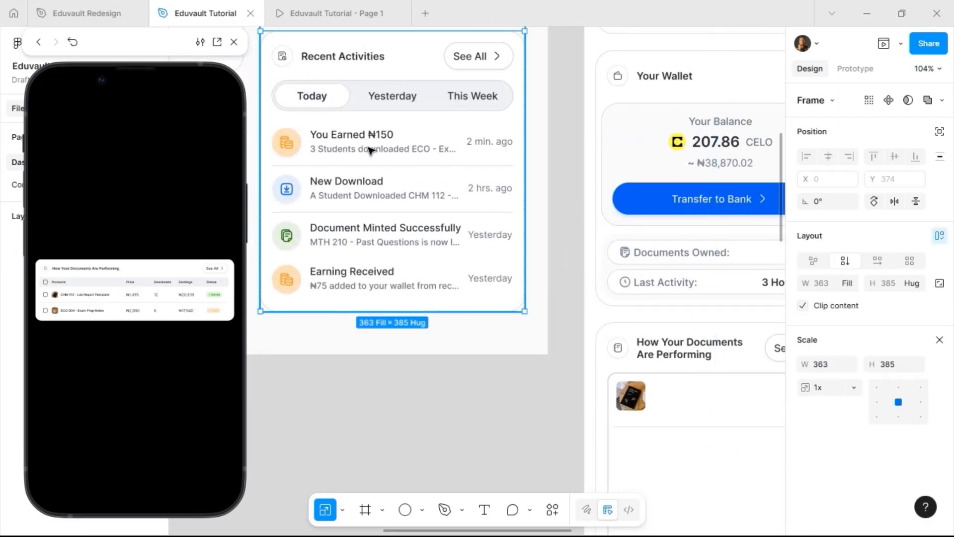
pyautogui.doubleClick(369, 151)
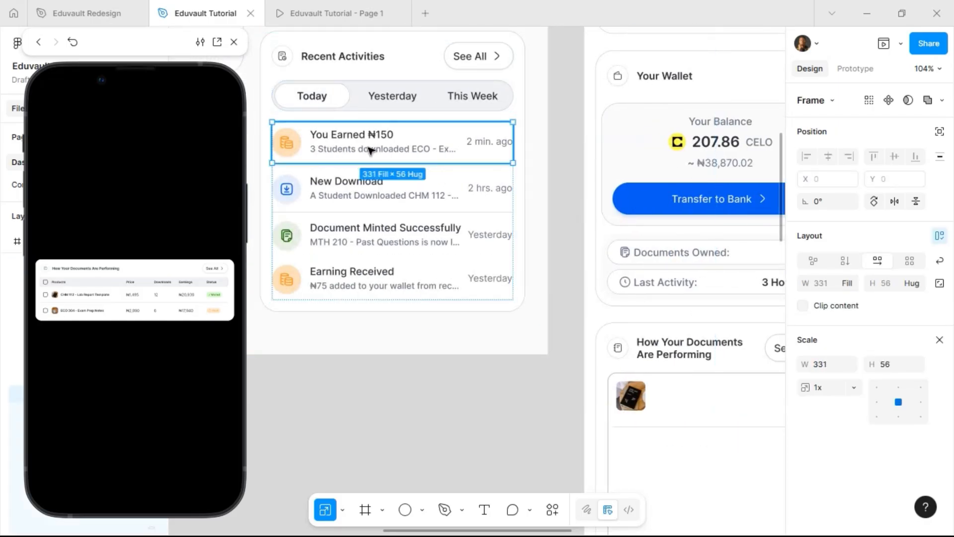
pyautogui.doubleClick(371, 138)
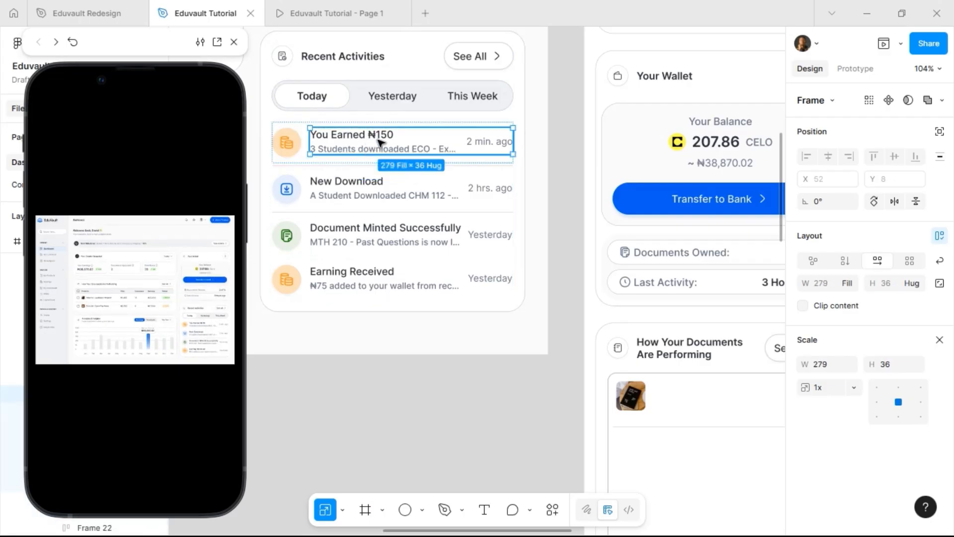
pyautogui.moveTo(376, 145); pyautogui.dragTo(680, 447)
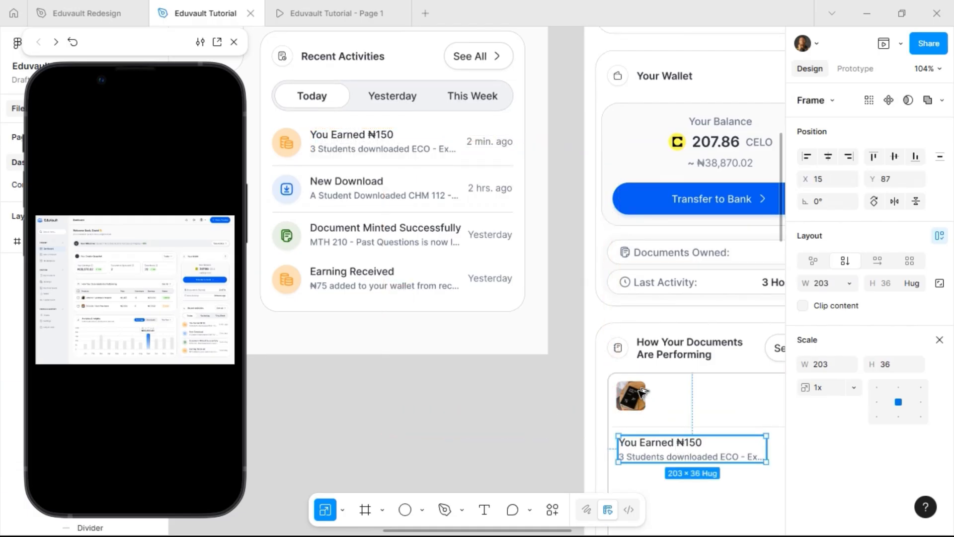
# Step: Reorder the copied text block so the small grey description line sits above the You Earned ₦150 title
pyautogui.hscroll(3, 643, 391)
pyautogui.scroll(-2, 643, 387)
pyautogui.hscroll(3, 645, 372)
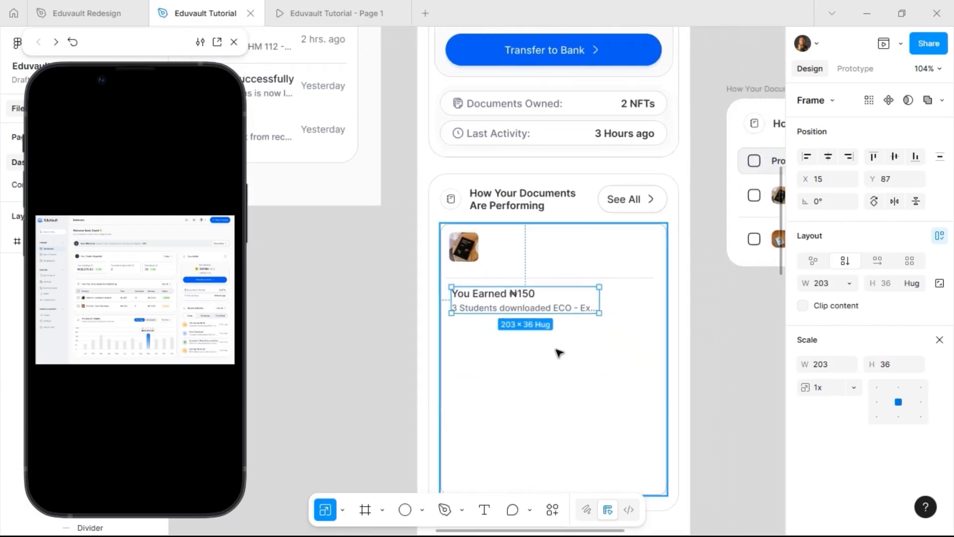
pyautogui.doubleClick(507, 309)
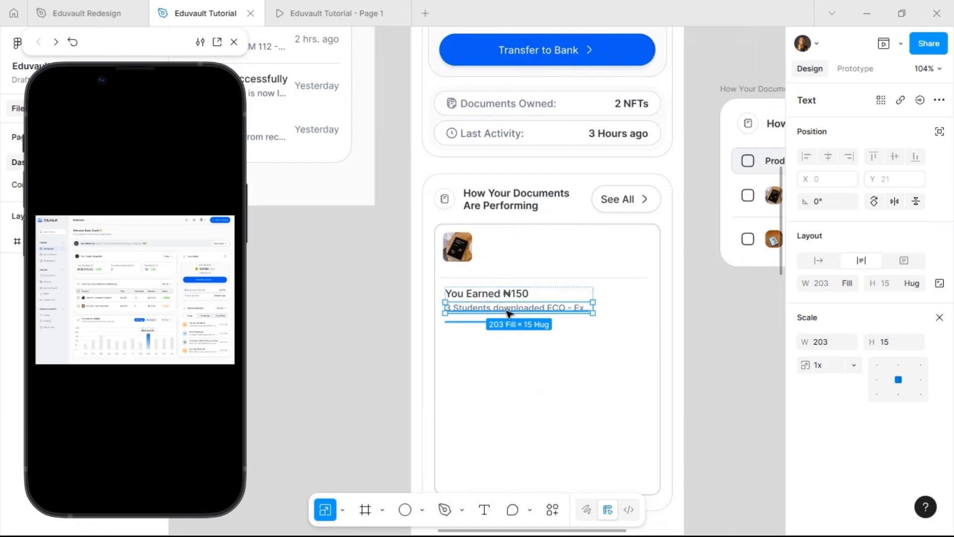
pyautogui.moveTo(507, 312); pyautogui.dragTo(508, 311)
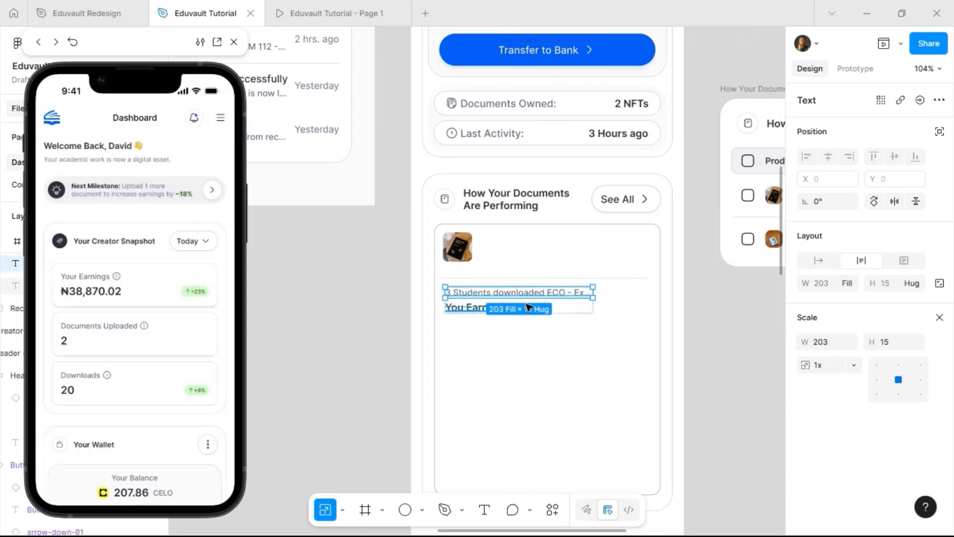
# Step: Replace the grey description text with the label Product
pyautogui.hscroll(2, 523, 302)
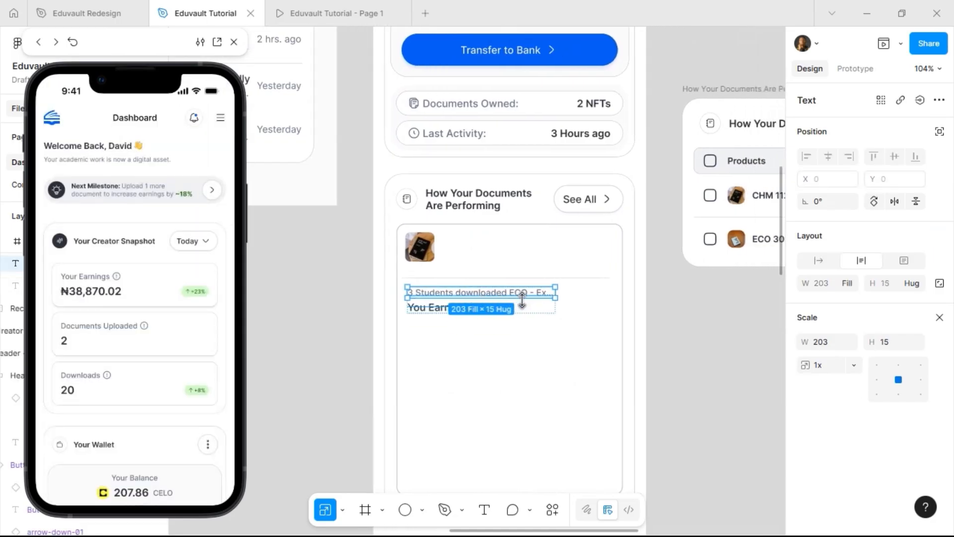
pyautogui.doubleClick(471, 292)
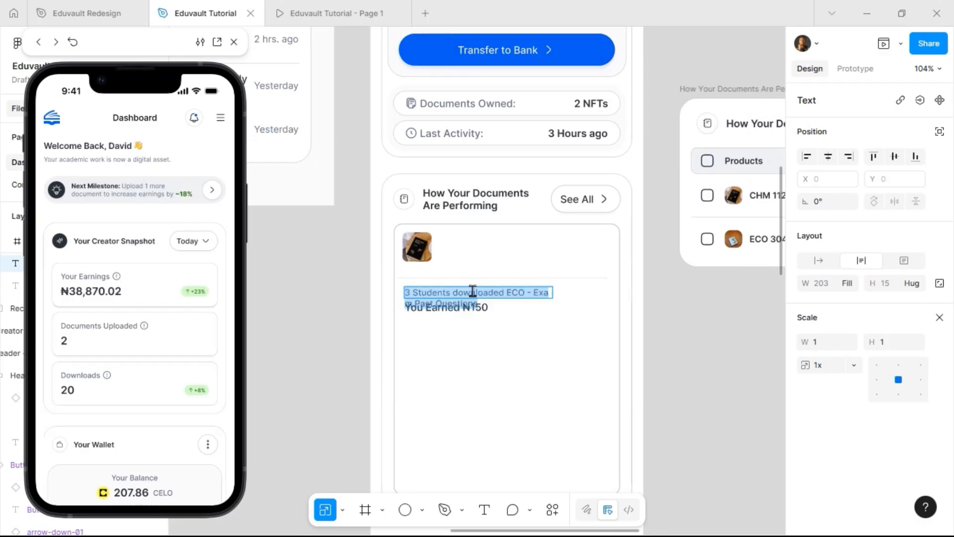
pyautogui.write('P')
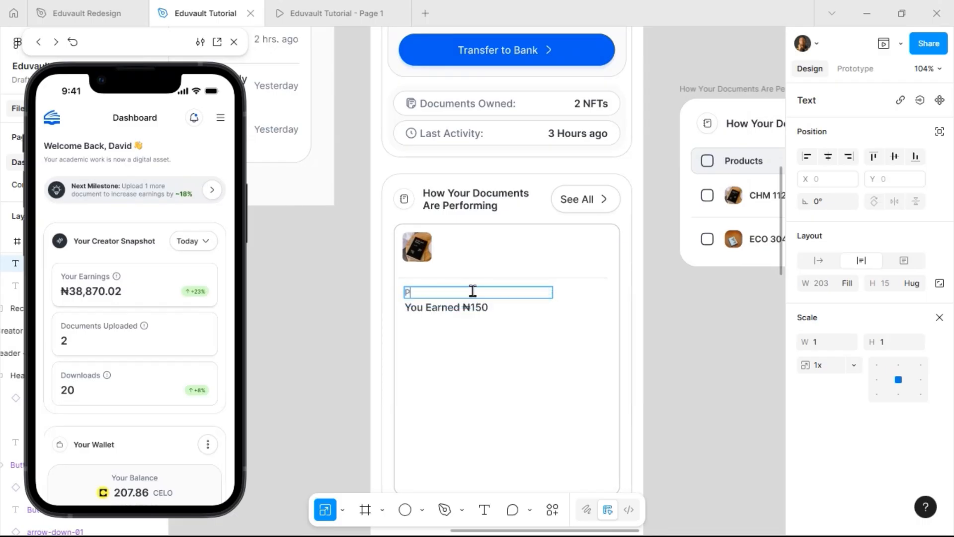
pyautogui.write('roduct')
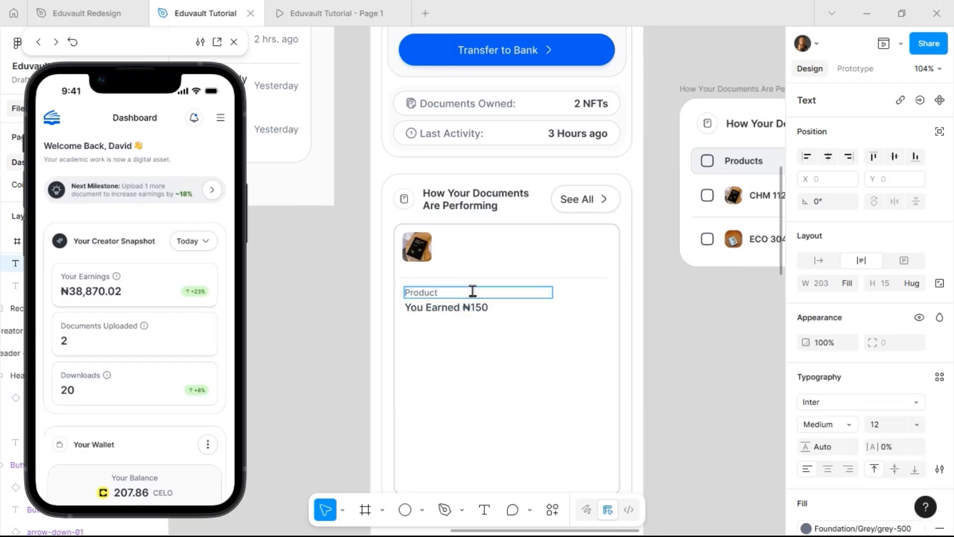
# Step: Replace the You Earned ₦150 title with the CHM 112 - Lab Report Template text copied from the desktop table
pyautogui.doubleClick(767, 196)
pyautogui.hotkey('ctrl', 'c')
pyautogui.hscroll(5, 643, 341)
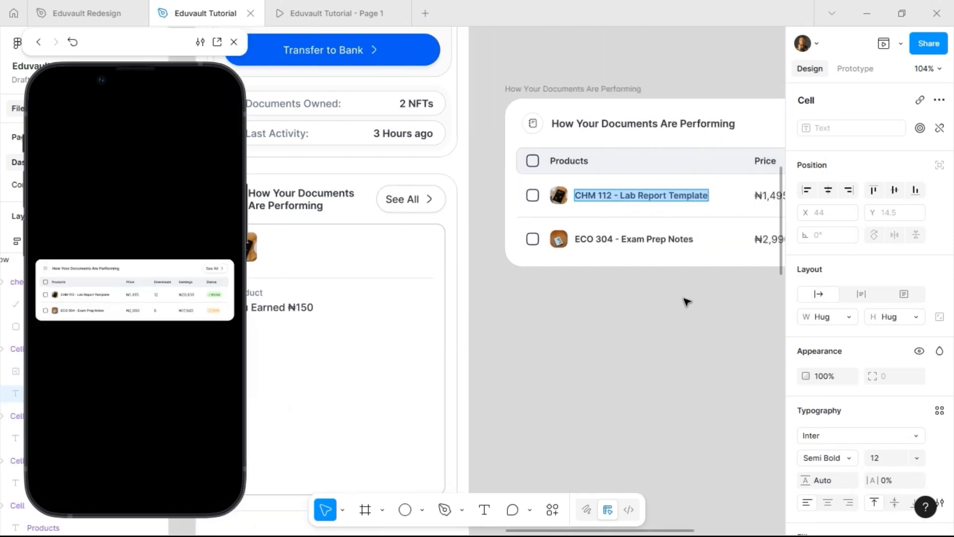
pyautogui.hscroll(-5, 590, 262)
pyautogui.doubleClick(452, 305)
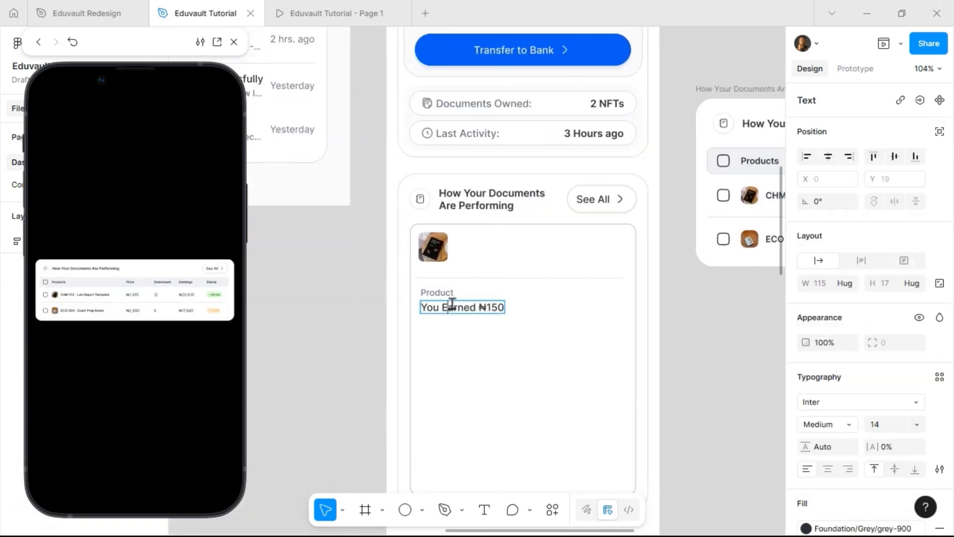
pyautogui.hotkey('ctrl', 'a')
pyautogui.hotkey('ctrl', 'v')
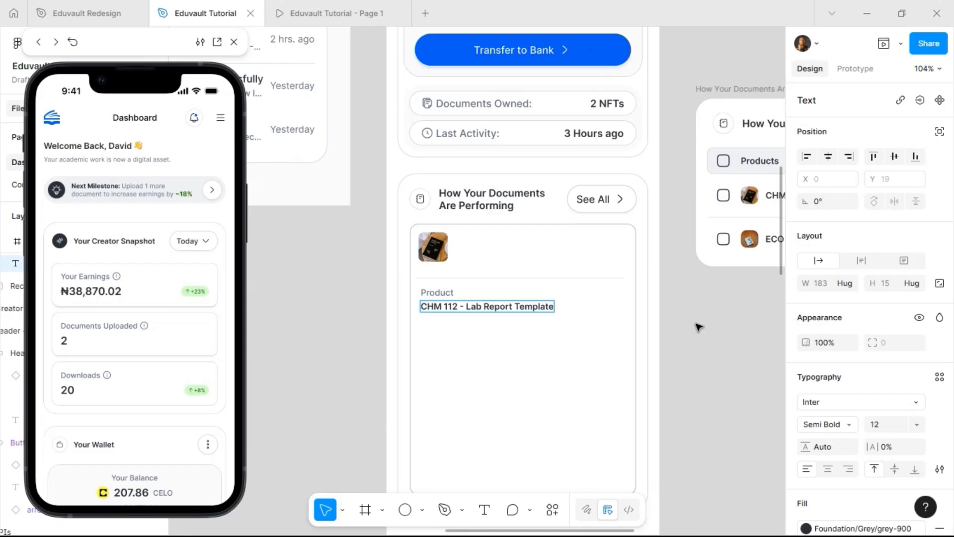
pyautogui.press('Escape')
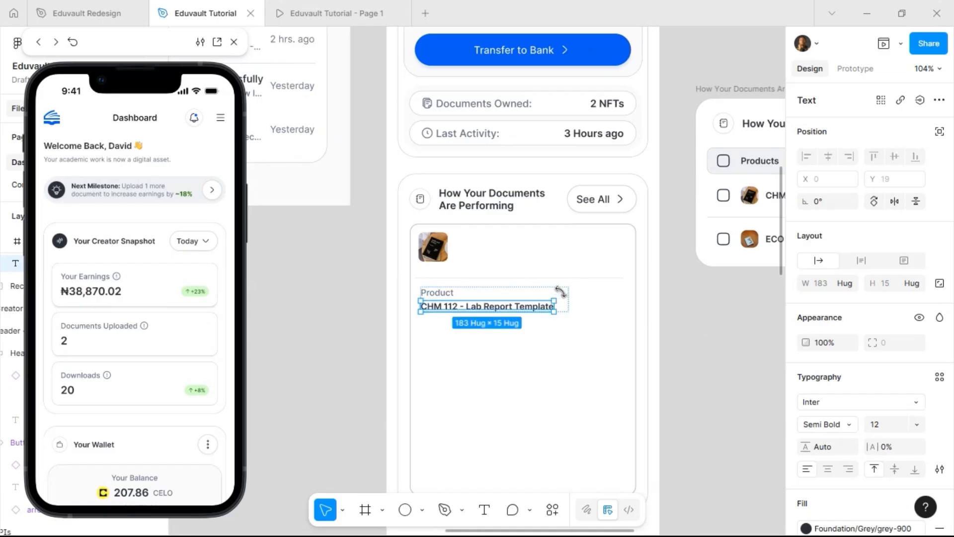
pyautogui.press('Escape')
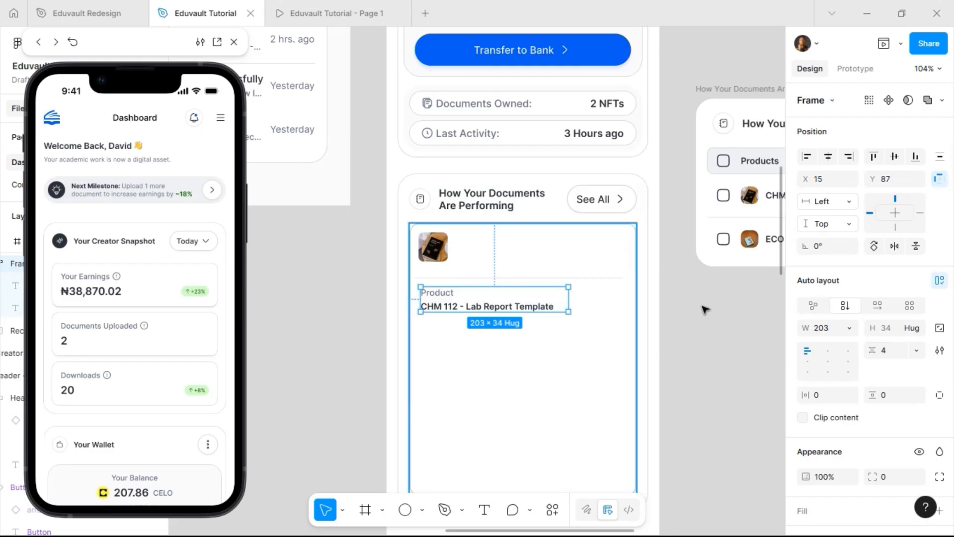
# Step: Apply vertical auto layout to the inner card frame and set the Product text block's width to fill container
pyautogui.click(595, 307)
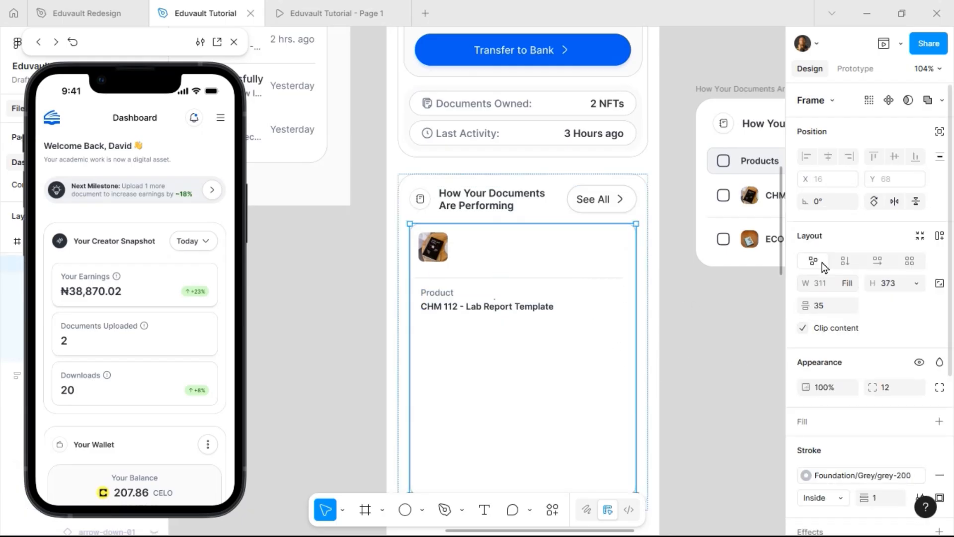
pyautogui.click(942, 241)
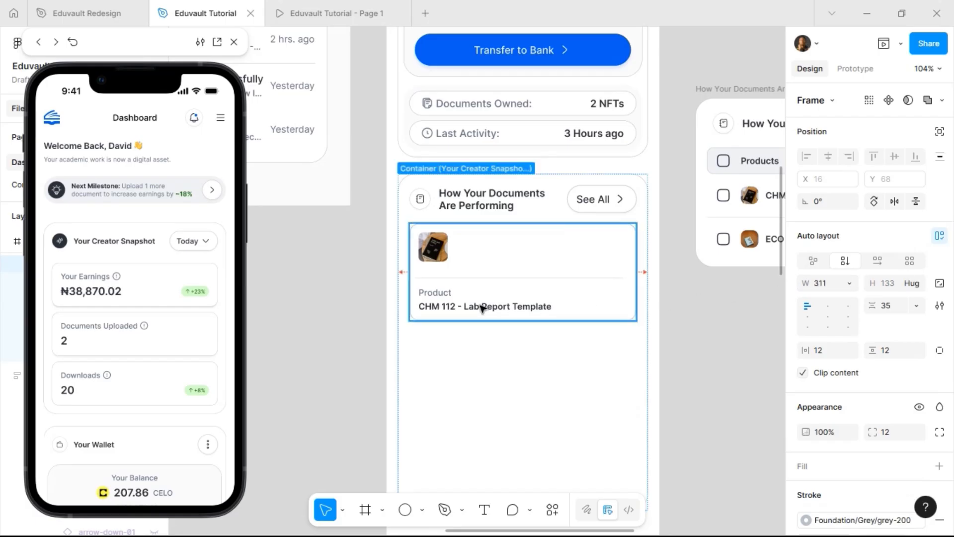
pyautogui.click(437, 300)
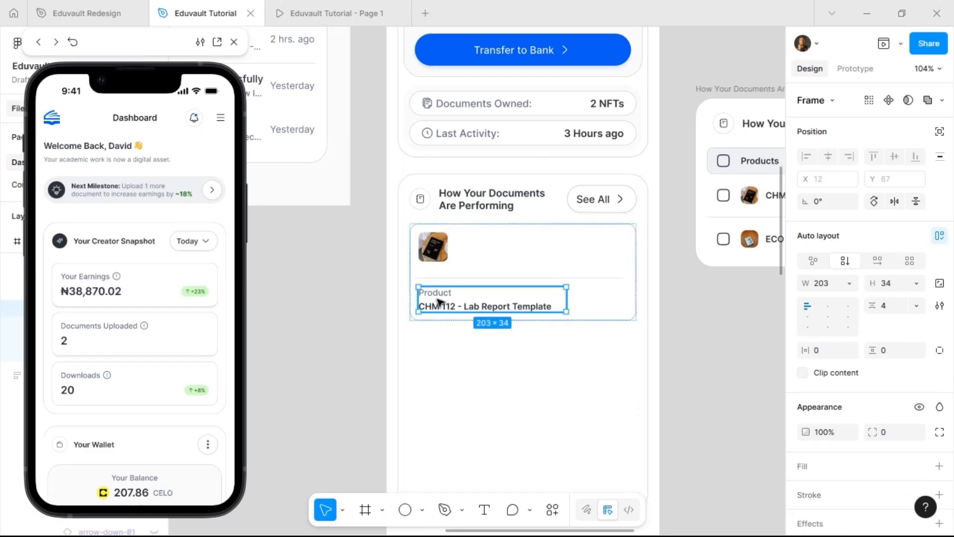
pyautogui.click(850, 284)
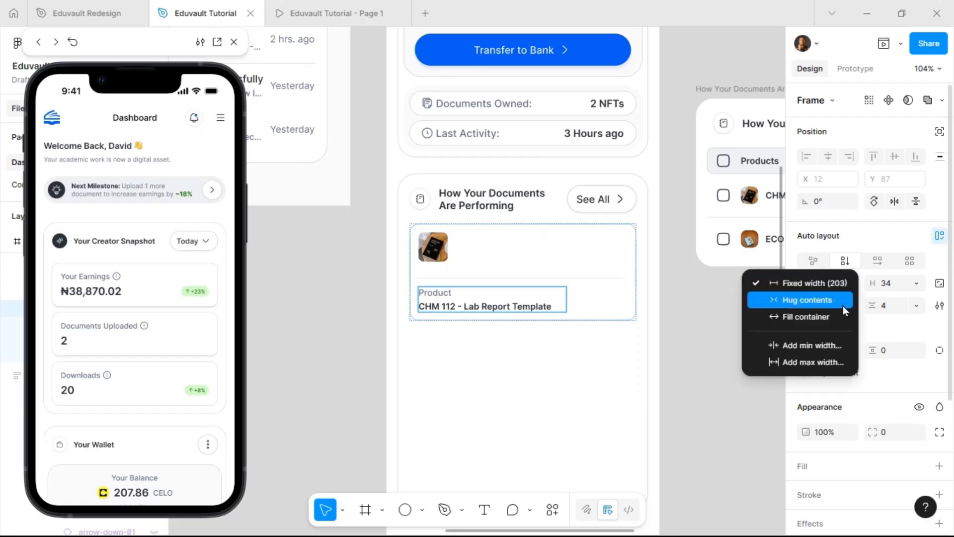
pyautogui.click(835, 321)
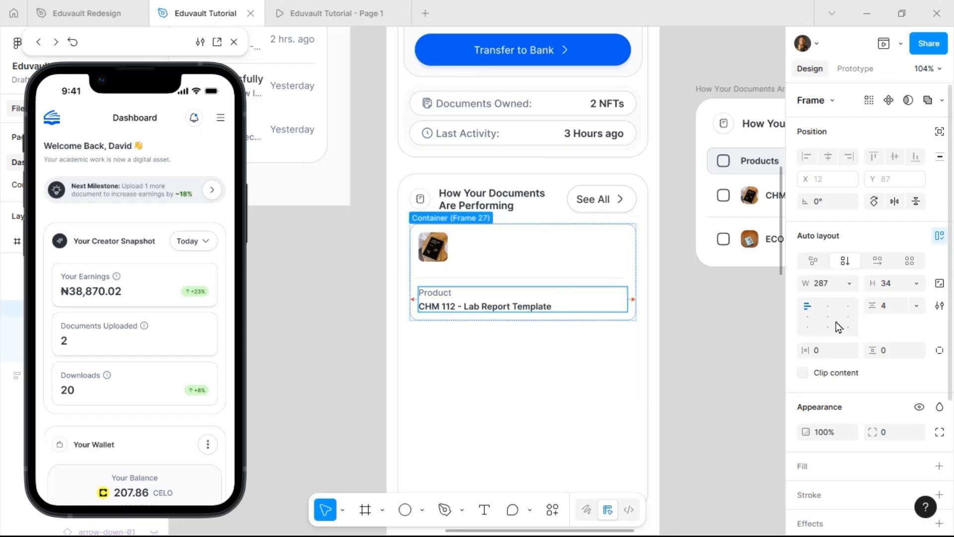
# Step: Set the card frame's vertical gap between items to 12
pyautogui.click(492, 268)
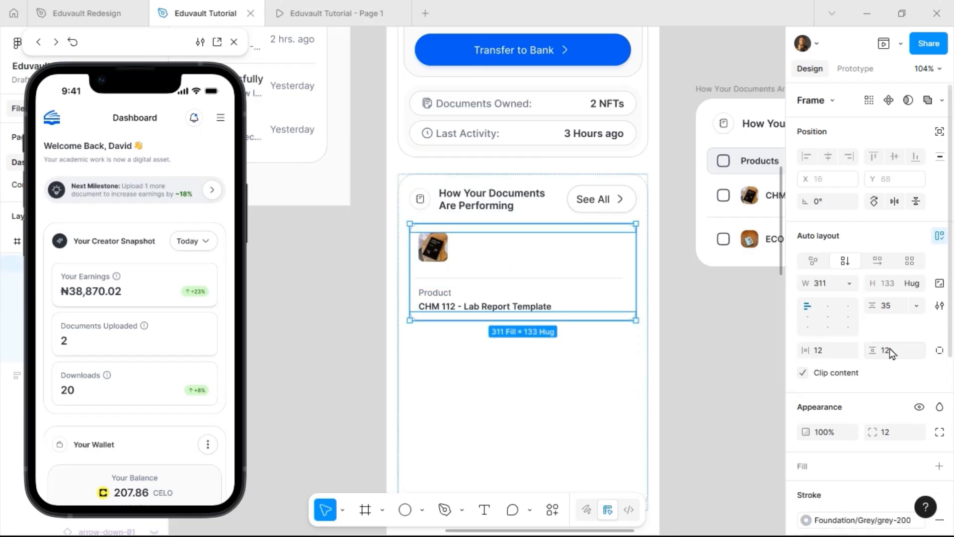
pyautogui.click(891, 306)
pyautogui.write('1')
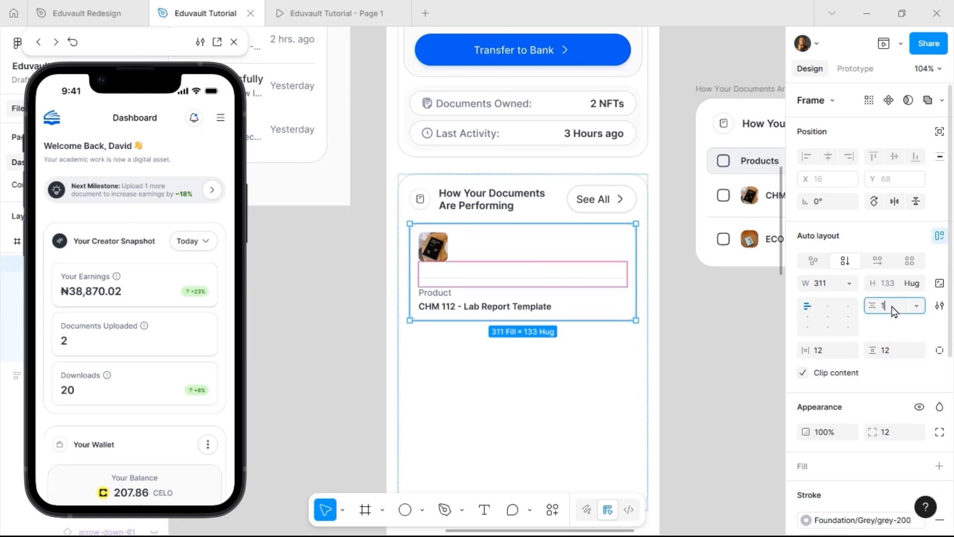
pyautogui.write('2')
pyautogui.press('Return')
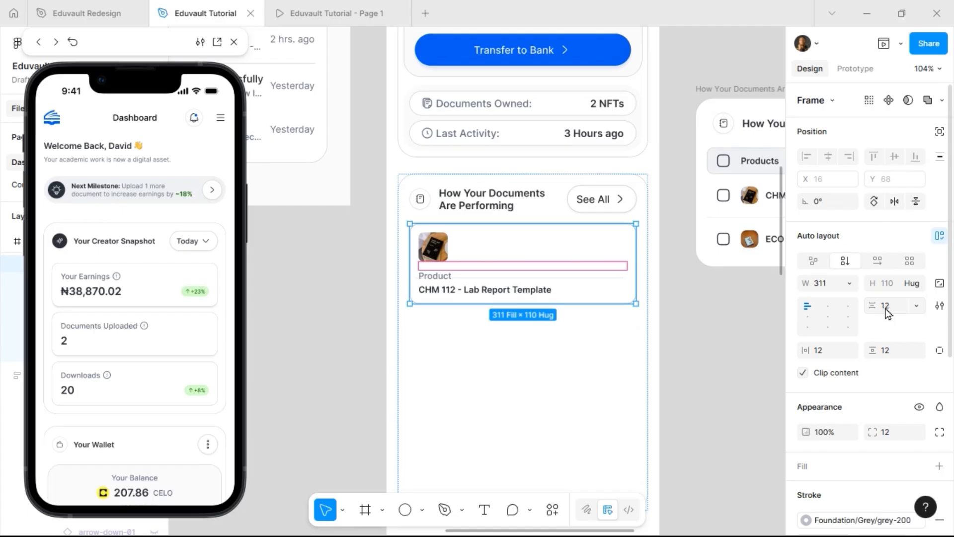
# Step: Move the phone preview aside and examine the card frame's layers for the divider
pyautogui.click(546, 288)
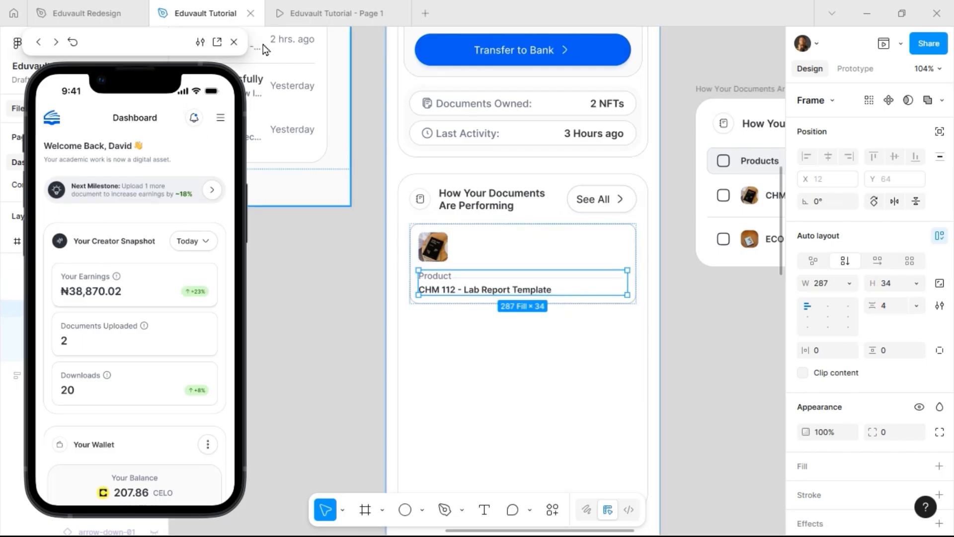
pyautogui.moveTo(153, 42); pyautogui.dragTo(269, 49)
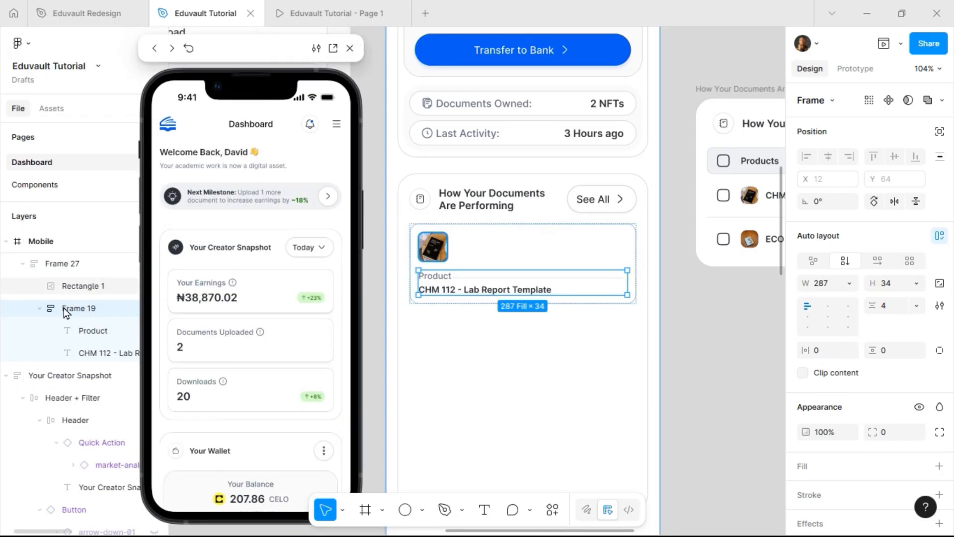
pyautogui.click(40, 309)
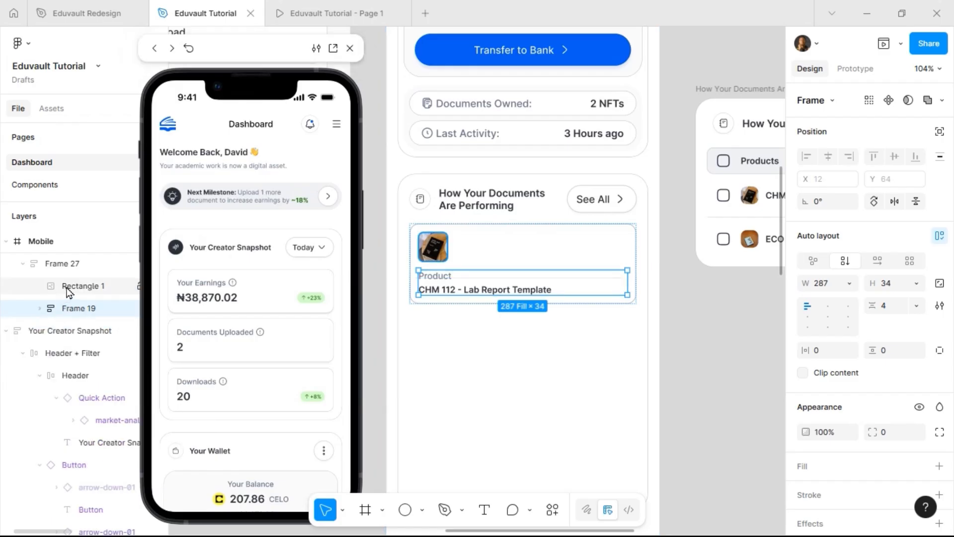
pyautogui.click(68, 291)
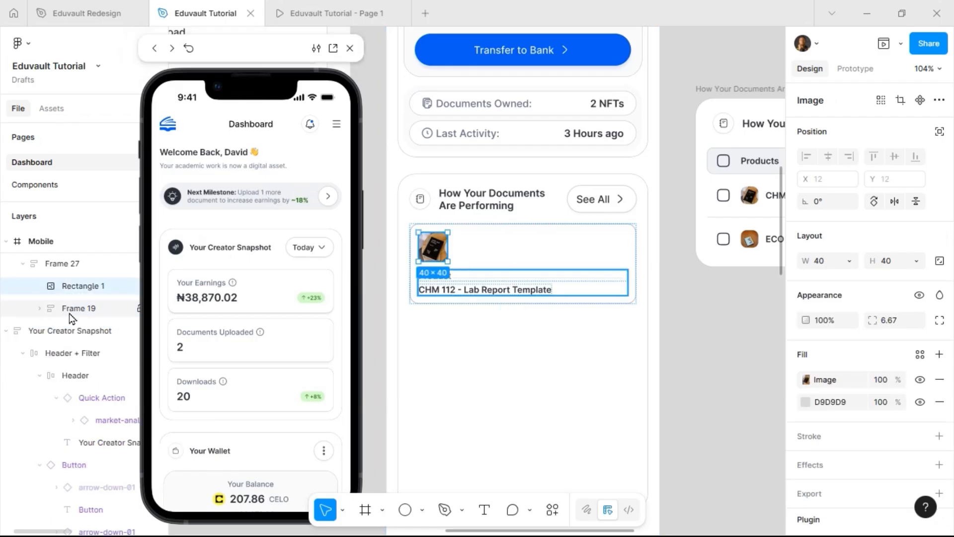
pyautogui.click(42, 311)
pyautogui.click(40, 309)
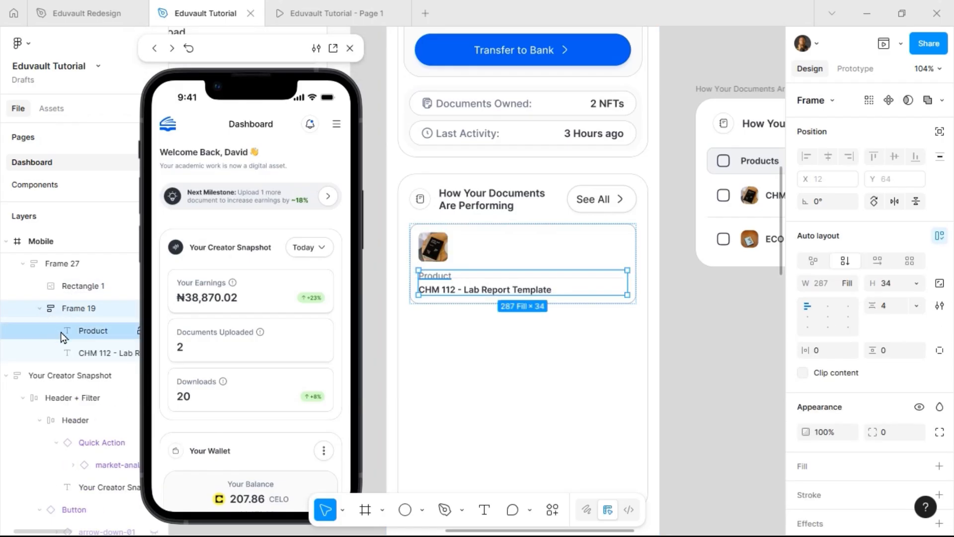
pyautogui.click(40, 309)
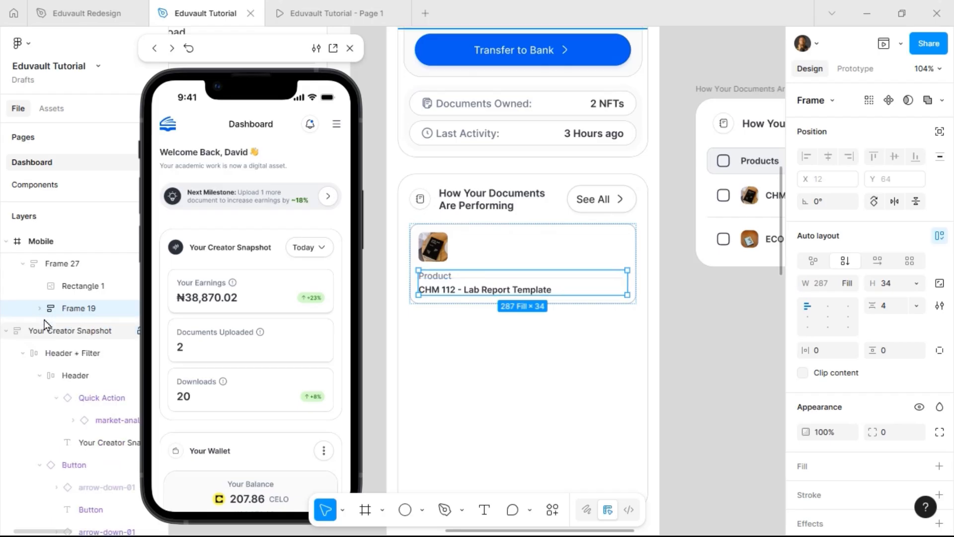
pyautogui.scroll(2, 48, 315)
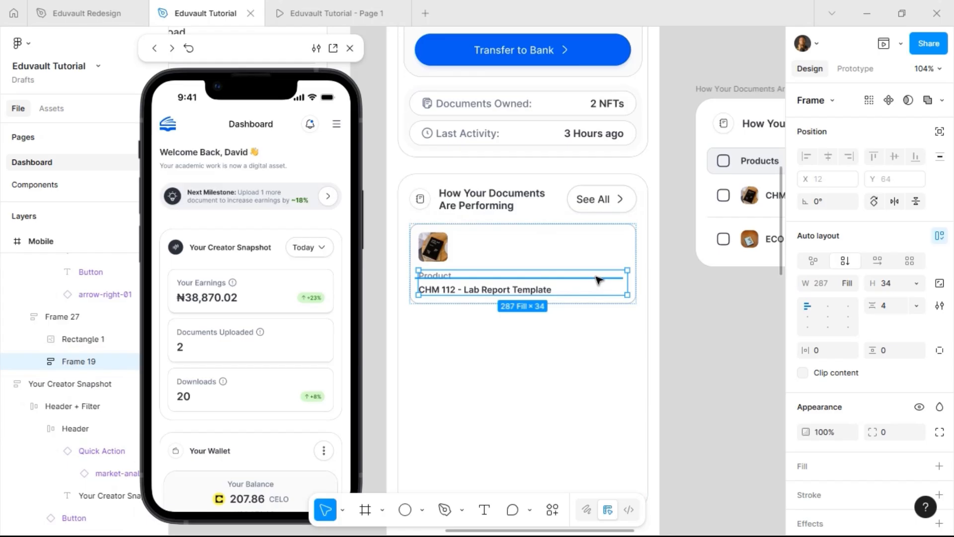
# Step: Cut the loose divider and paste it into the card frame, between the thumbnail and the Product text block
pyautogui.click(597, 278)
pyautogui.press('Delete')
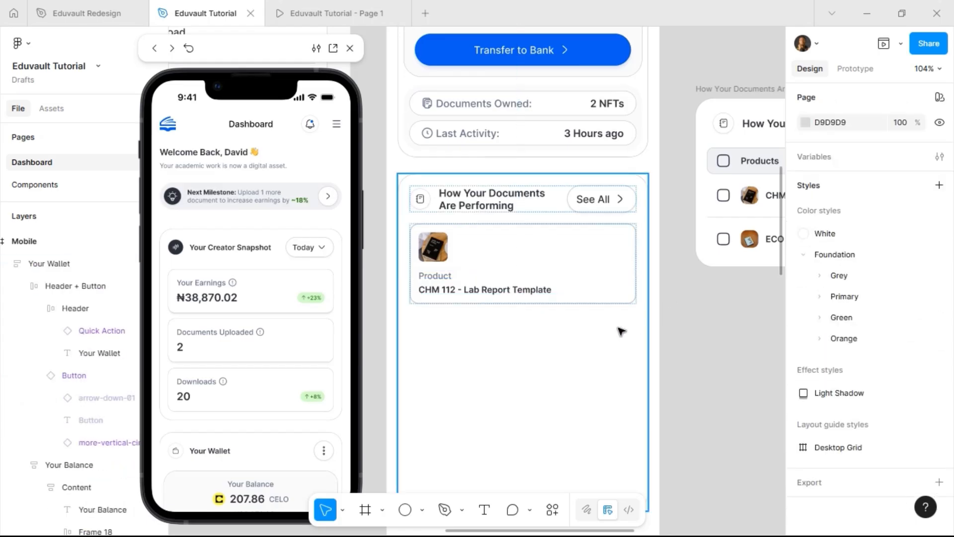
pyautogui.click(550, 265)
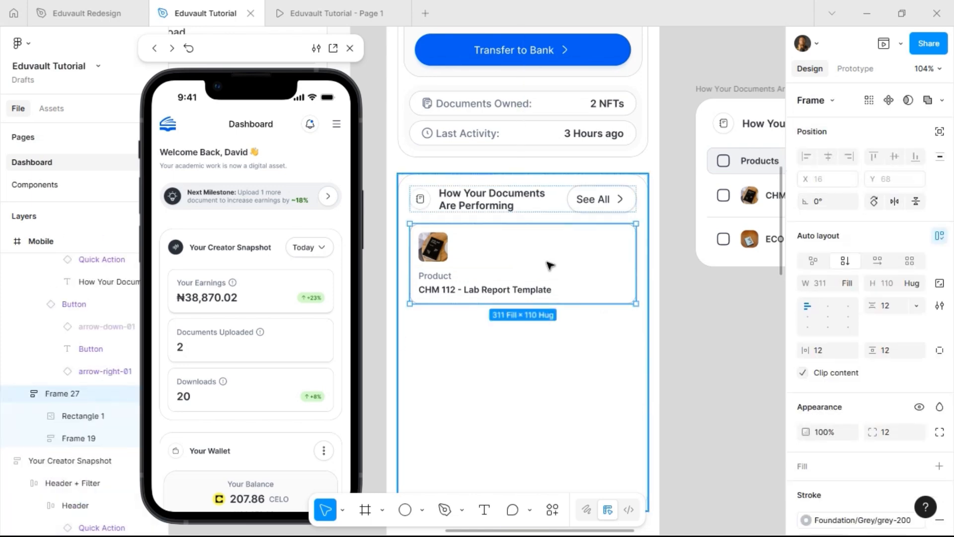
pyautogui.hotkey('ctrl', 'v')
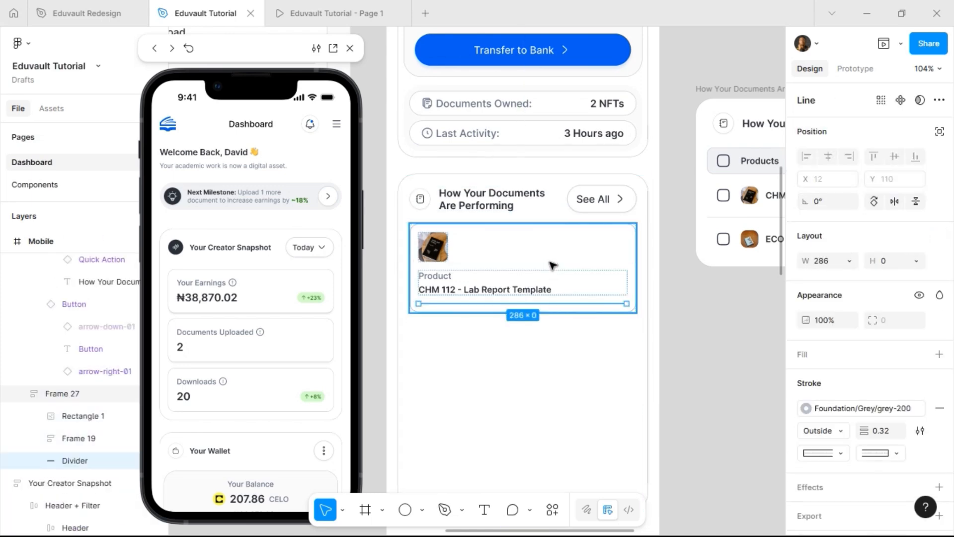
pyautogui.press('Up')
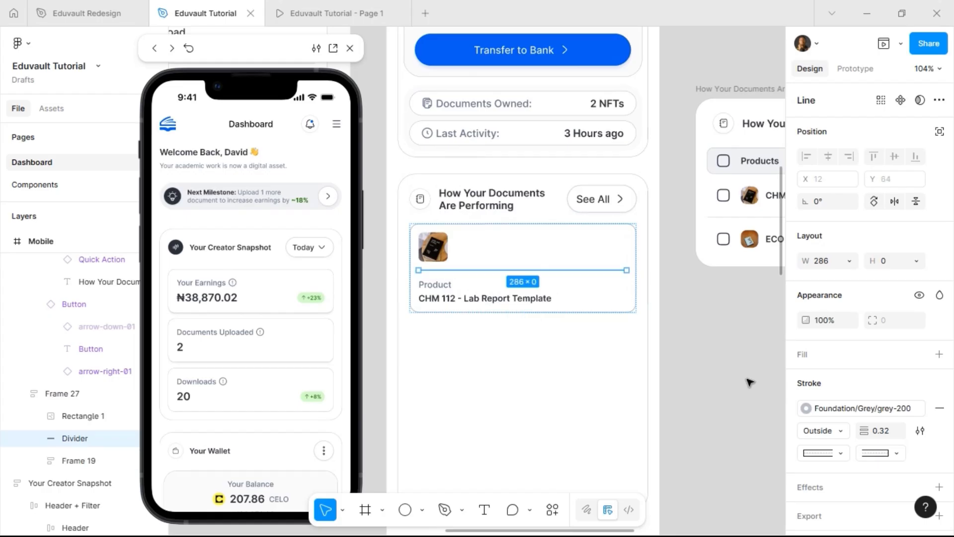
# Step: Place a copy of the divider below the Product text block and duplicate that block directly beneath the original
pyautogui.hotkey('ctrl', 'd')
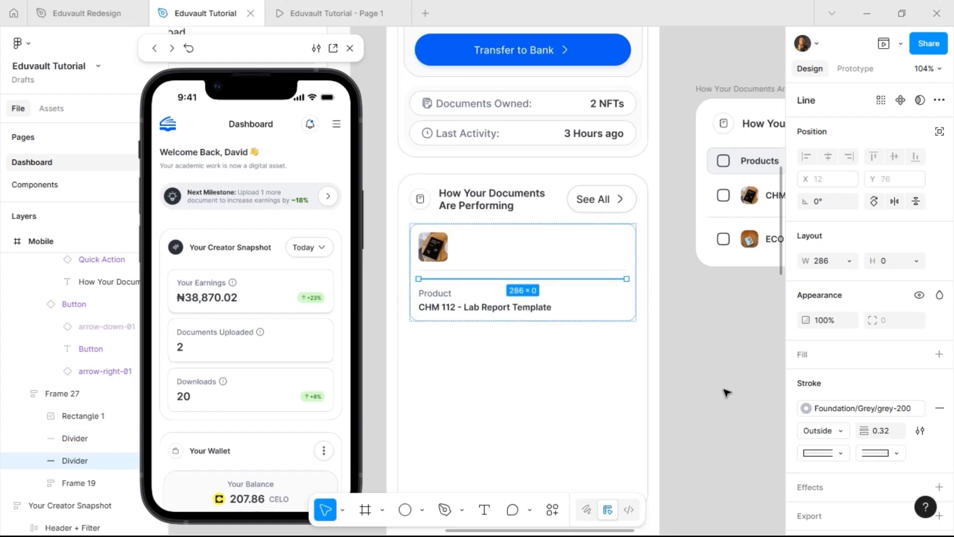
pyautogui.press('Down')
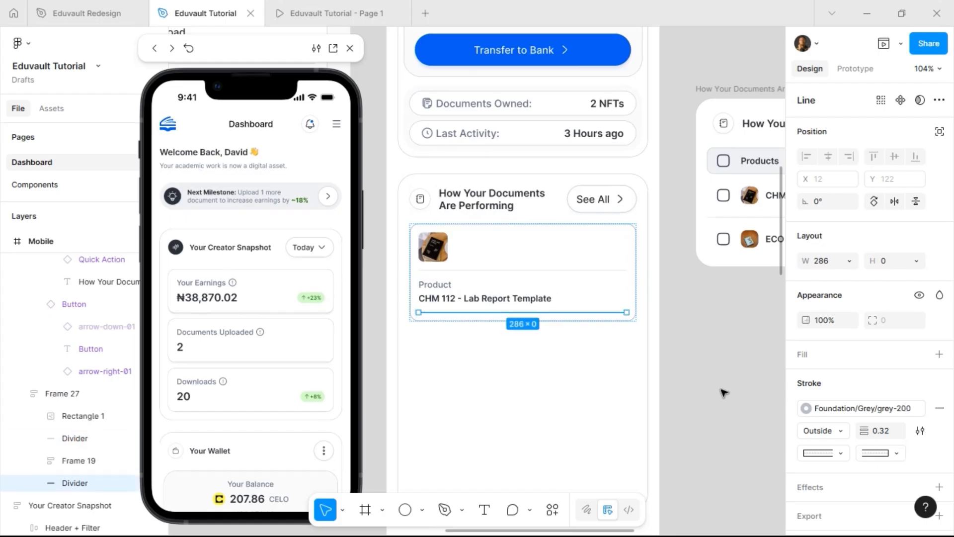
pyautogui.click(450, 296)
pyautogui.hotkey('ctrl', 'd')
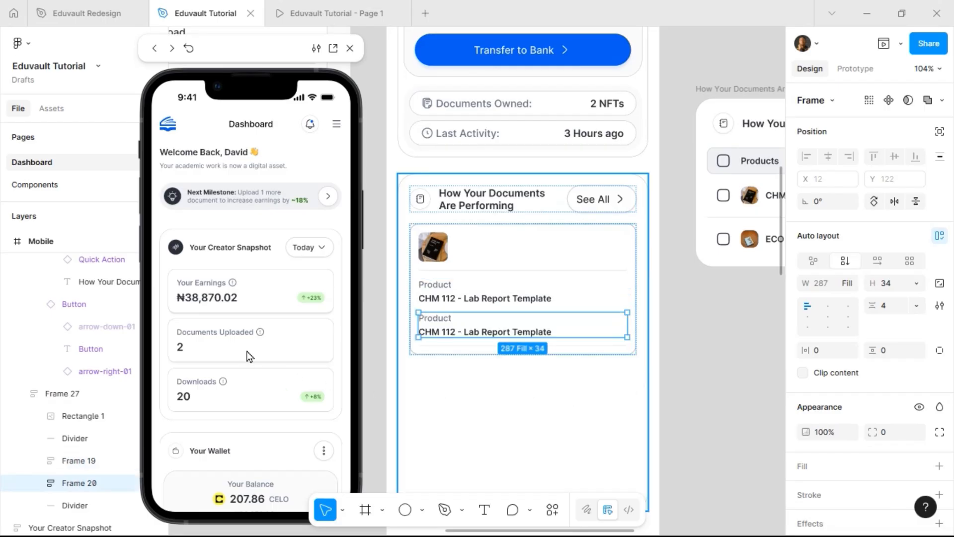
# Step: Duplicate the divider under the thumbnail and place the copy directly below the second Product text block
pyautogui.scroll(-5, 272, 335)
pyautogui.scroll(-4, 273, 336)
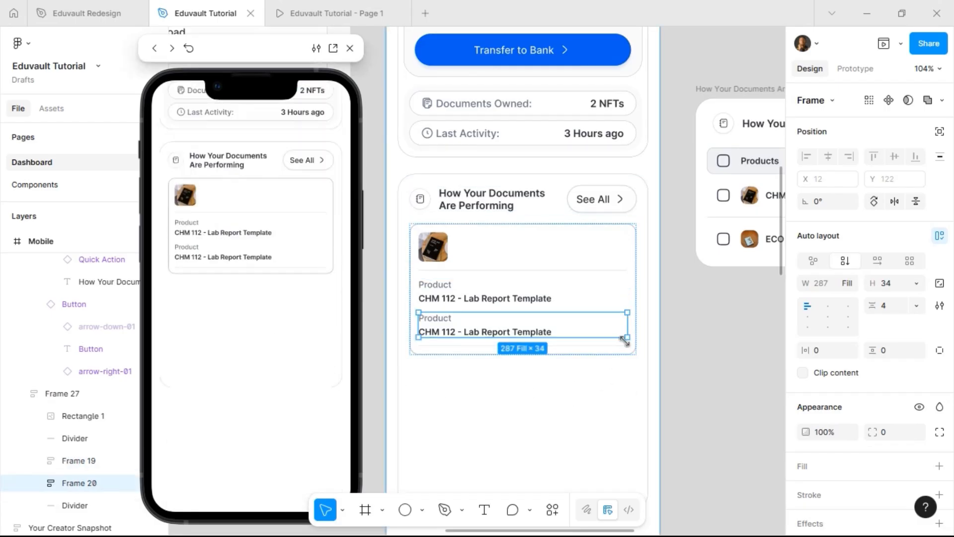
pyautogui.hscroll(3, 623, 341)
pyautogui.hscroll(-3, 632, 312)
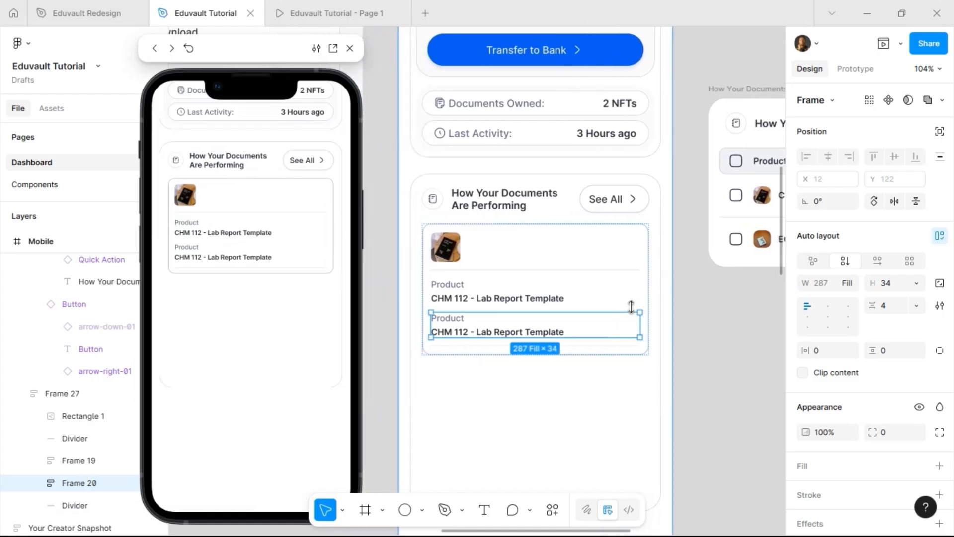
pyautogui.click(586, 269)
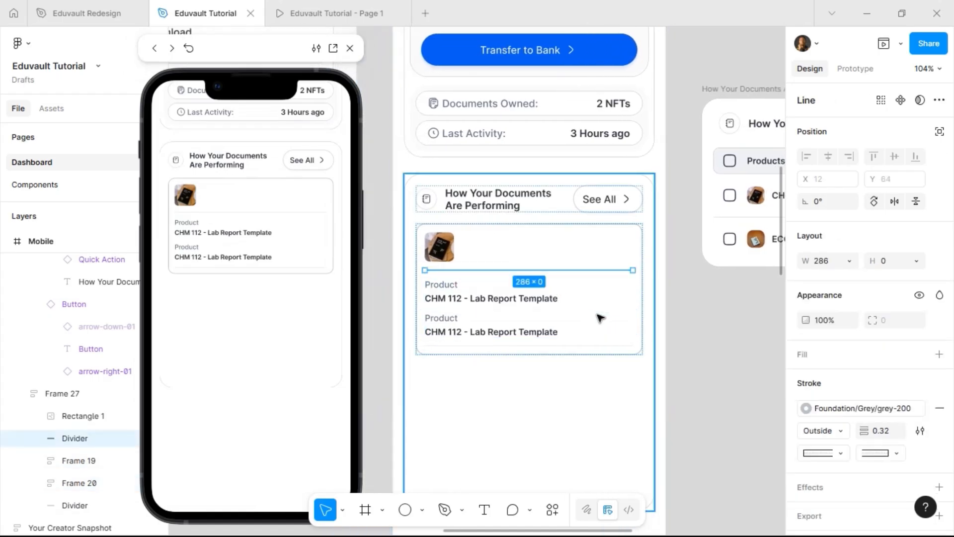
pyautogui.hotkey('ctrl', 'd')
pyautogui.press('Down')
pyautogui.press('Down')
pyautogui.press('Down')
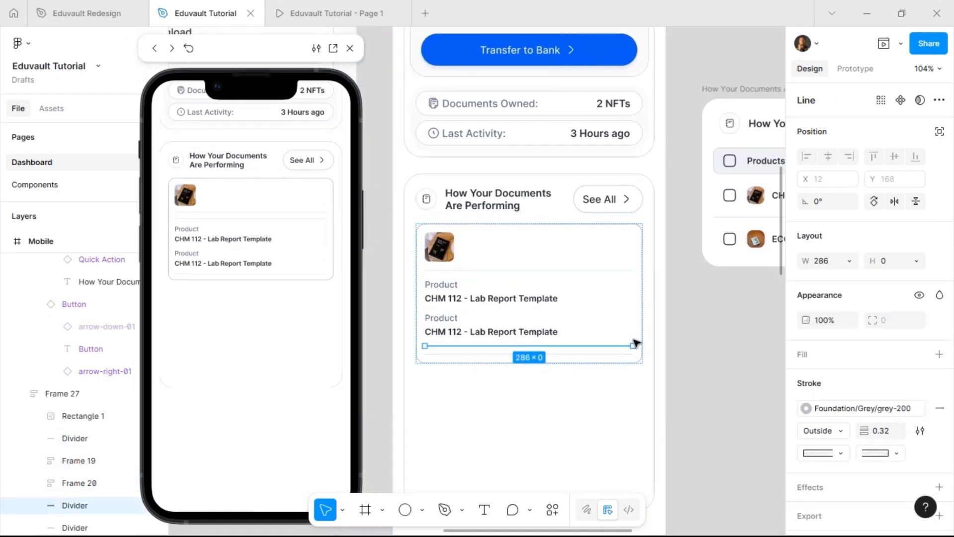
# Step: Duplicate the second Product text block and place the copy between the two dividers at the end of the card
pyautogui.click(495, 332)
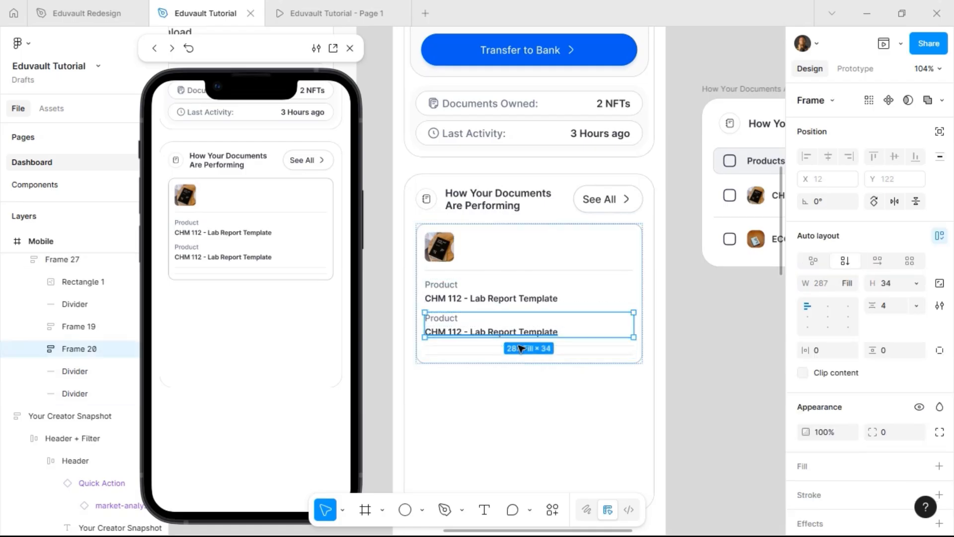
pyautogui.hotkey('ctrl', 'd')
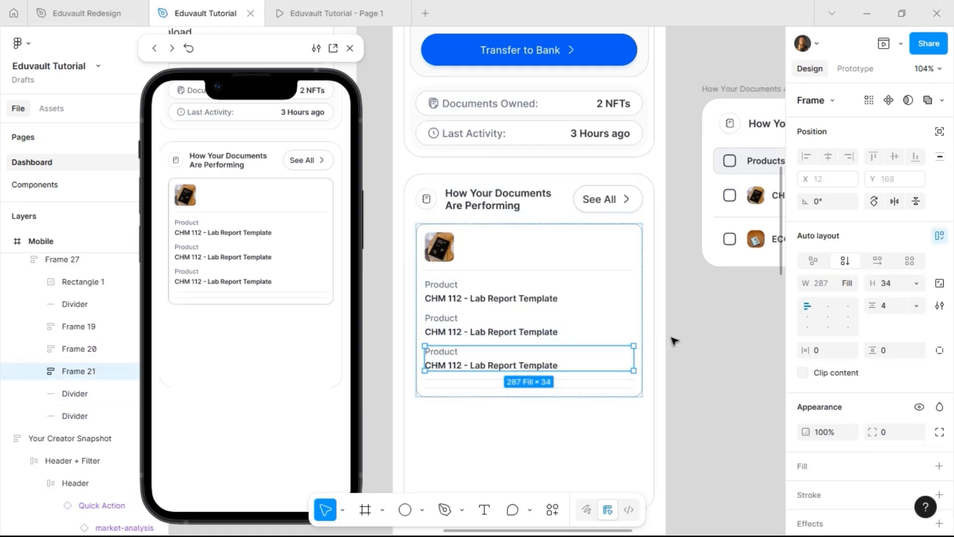
pyautogui.press('Down')
pyautogui.hscroll(5, 713, 313)
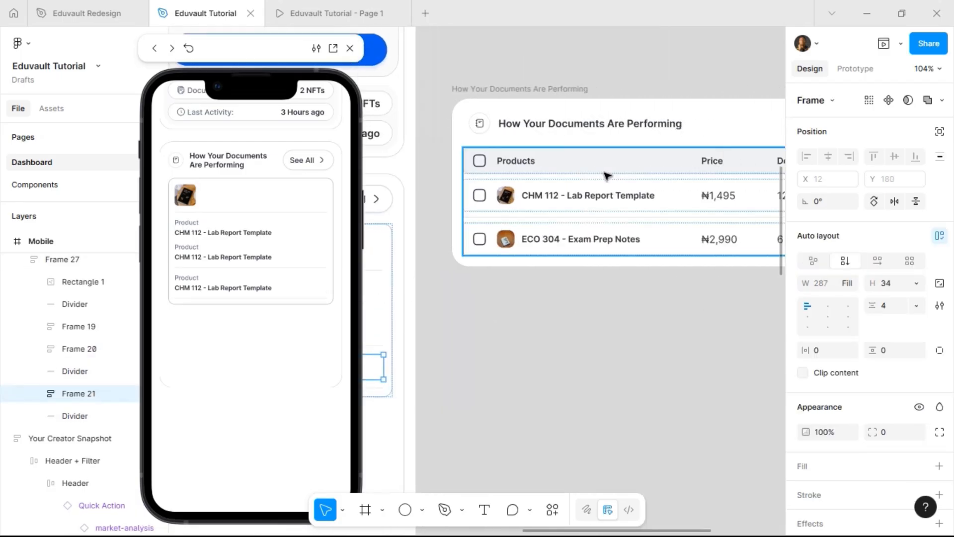
pyautogui.hscroll(5, 735, 194)
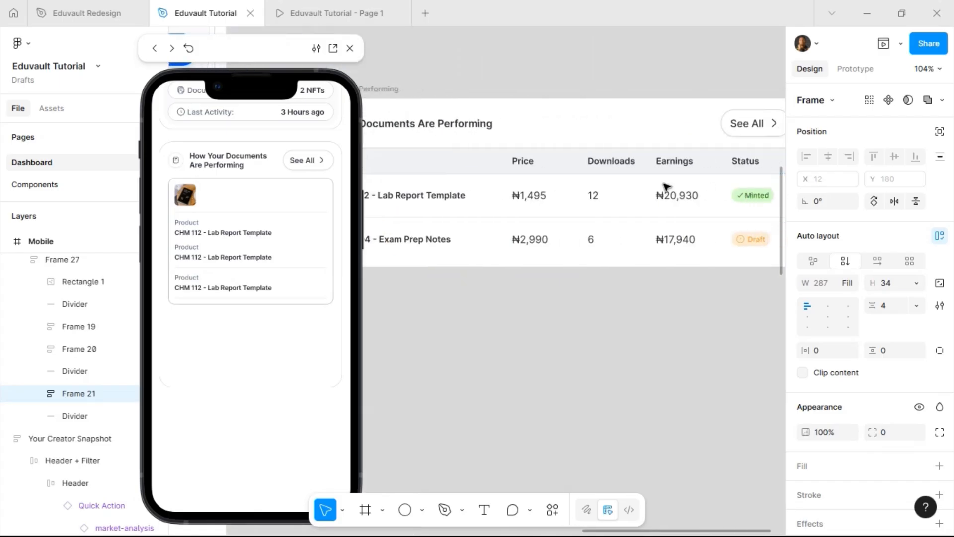
# Step: Set the horizontal and vertical padding of the mobile How Your Documents Are Performing section to 12
pyautogui.hscroll(3, 705, 194)
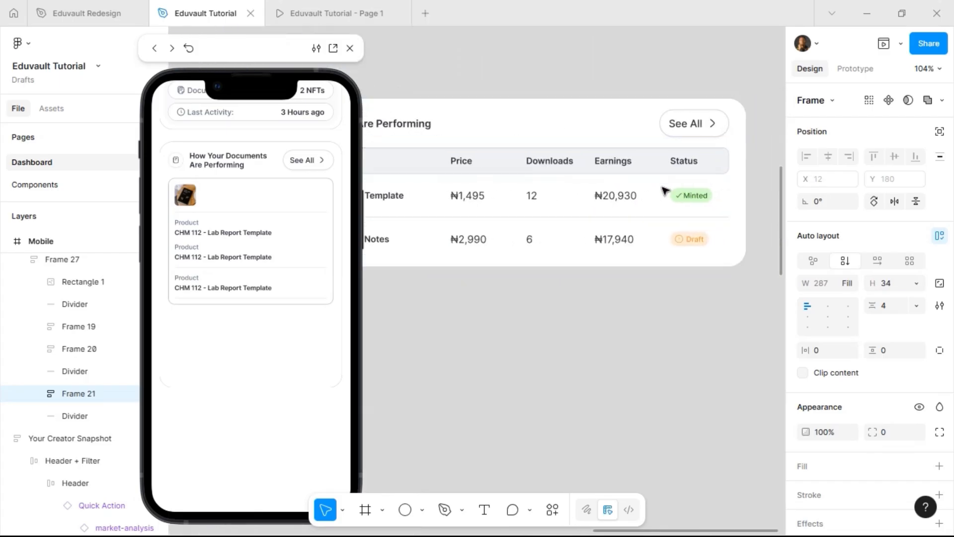
pyautogui.hscroll(-10, 621, 304)
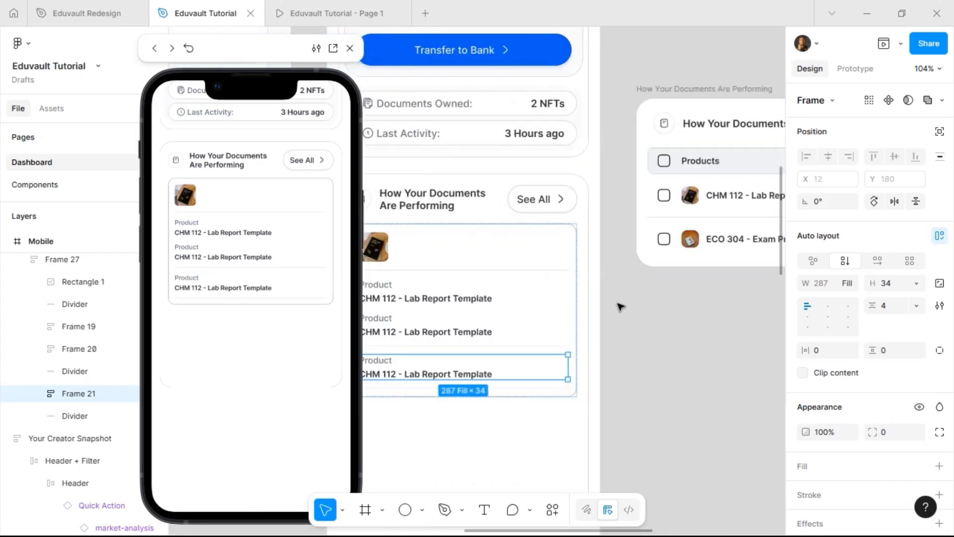
pyautogui.hscroll(-3, 620, 306)
pyautogui.hscroll(2, 620, 305)
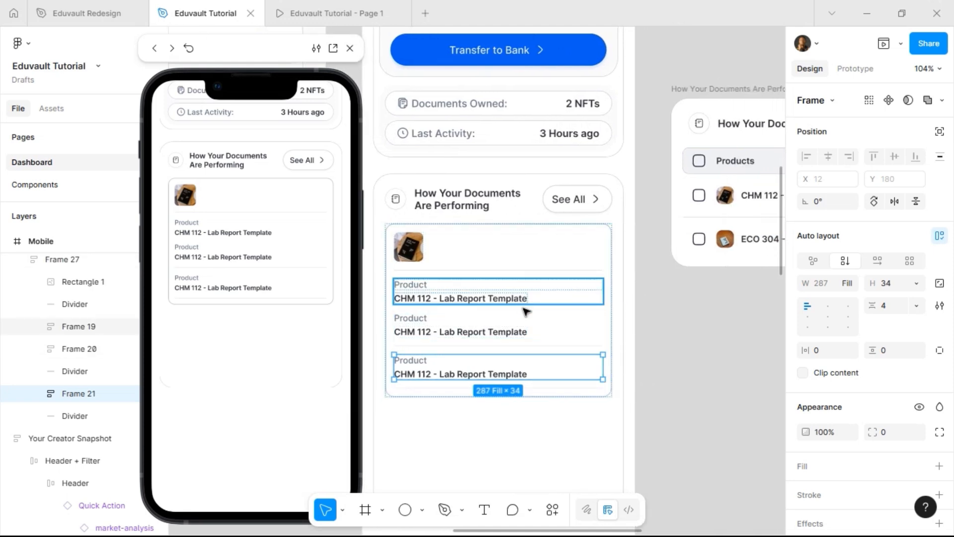
pyautogui.click(617, 222)
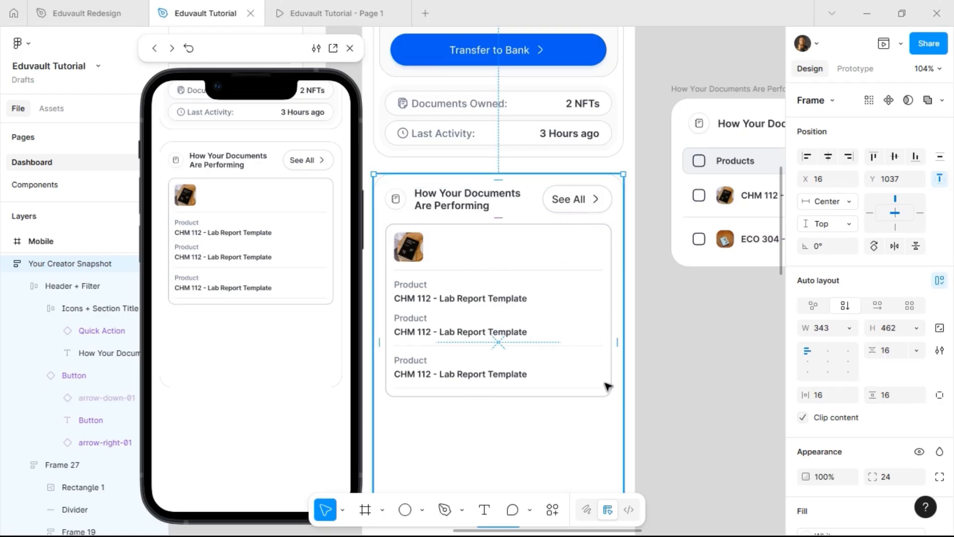
pyautogui.press('Return')
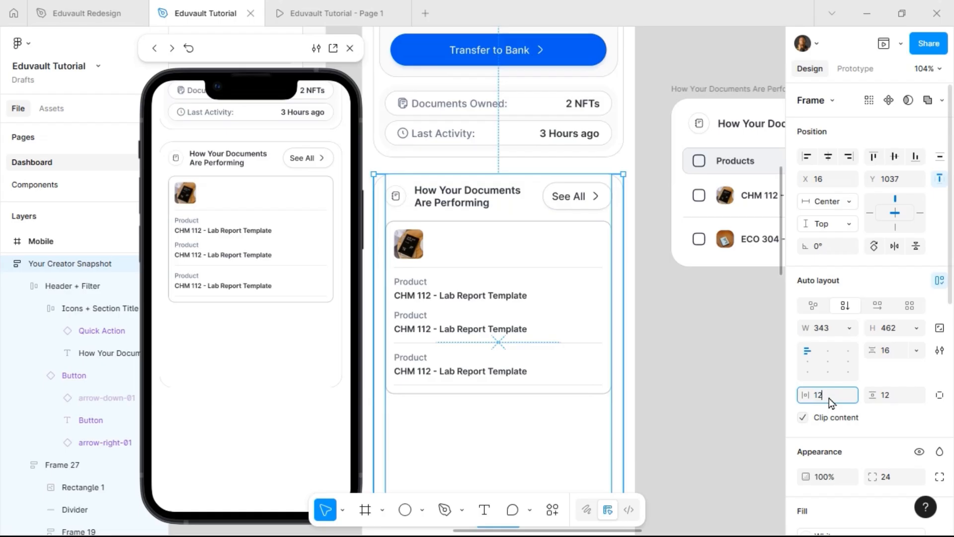
pyautogui.press('Return')
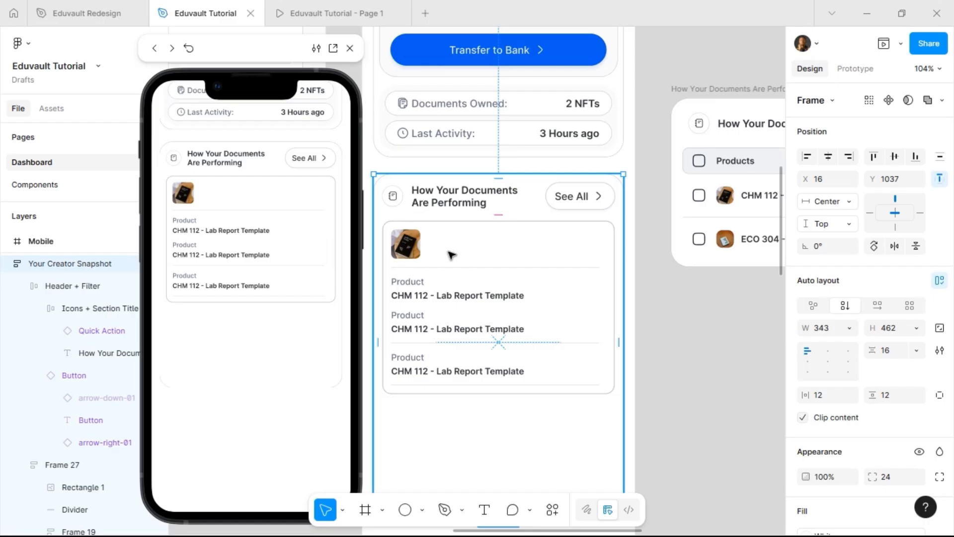
# Step: Set the document card's stroke weight to 0.5 and its stroke position to Outside
pyautogui.scroll(-2, 454, 261)
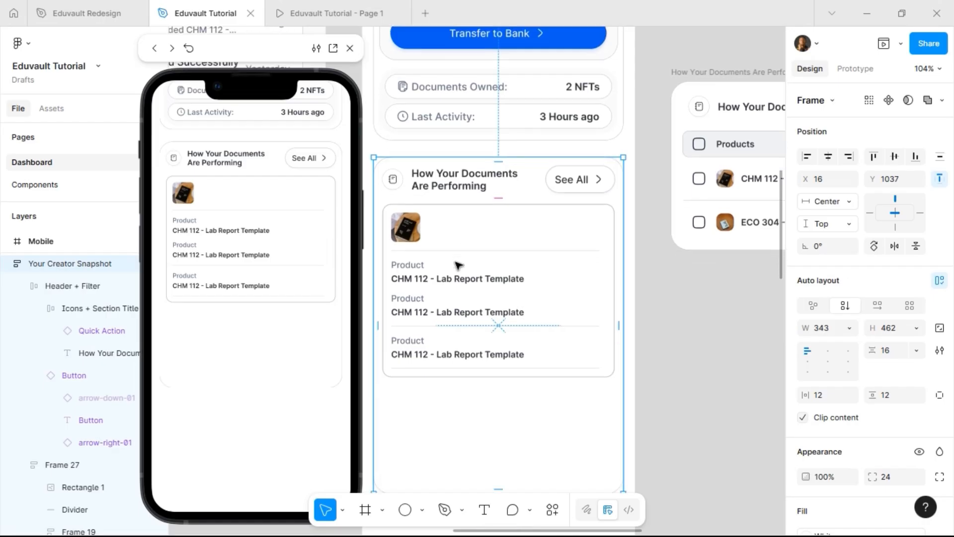
pyautogui.click(481, 283)
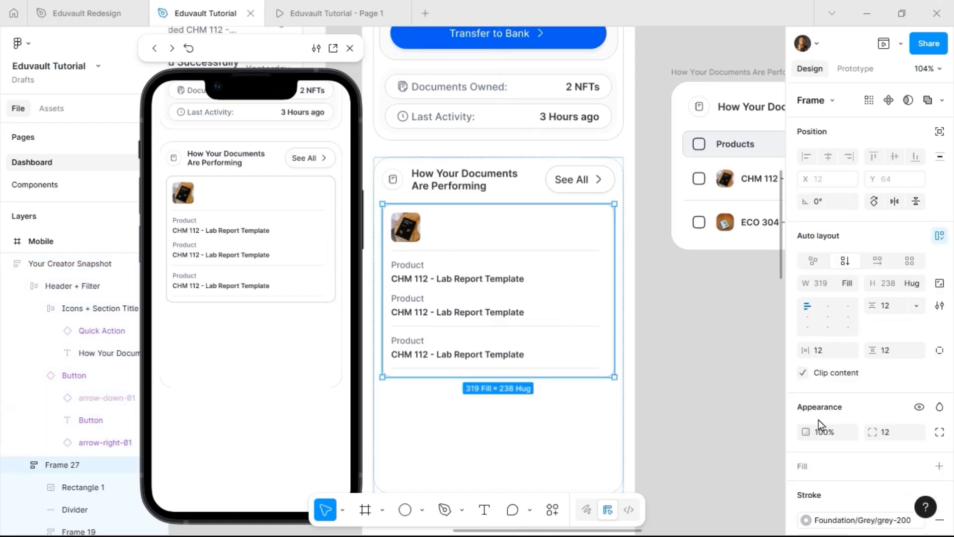
pyautogui.scroll(-5, 818, 419)
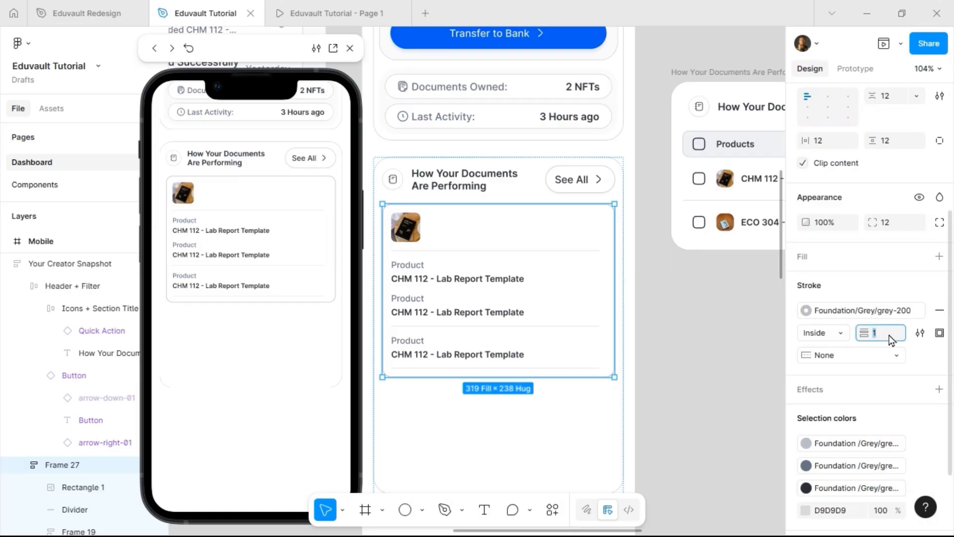
pyautogui.write('.5')
pyautogui.press('Return')
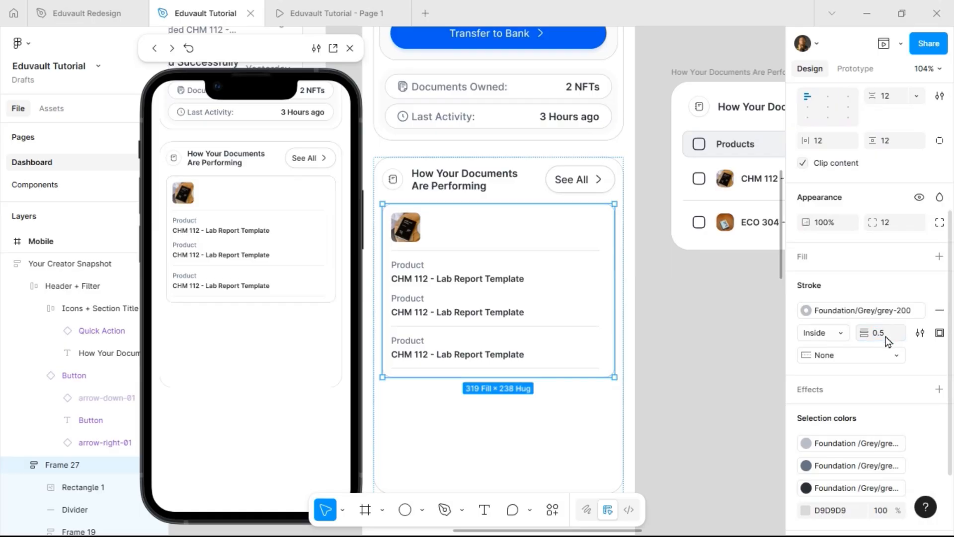
pyautogui.click(845, 336)
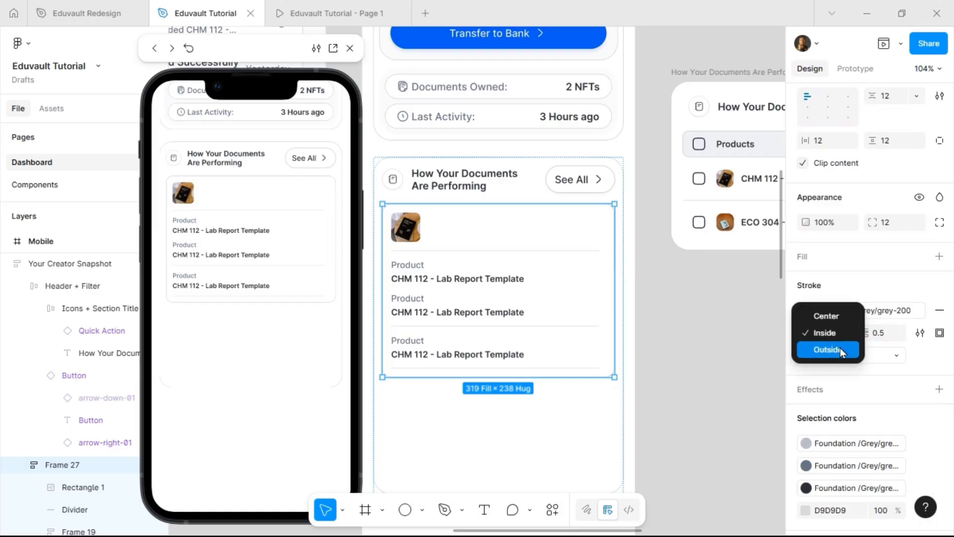
pyautogui.click(840, 347)
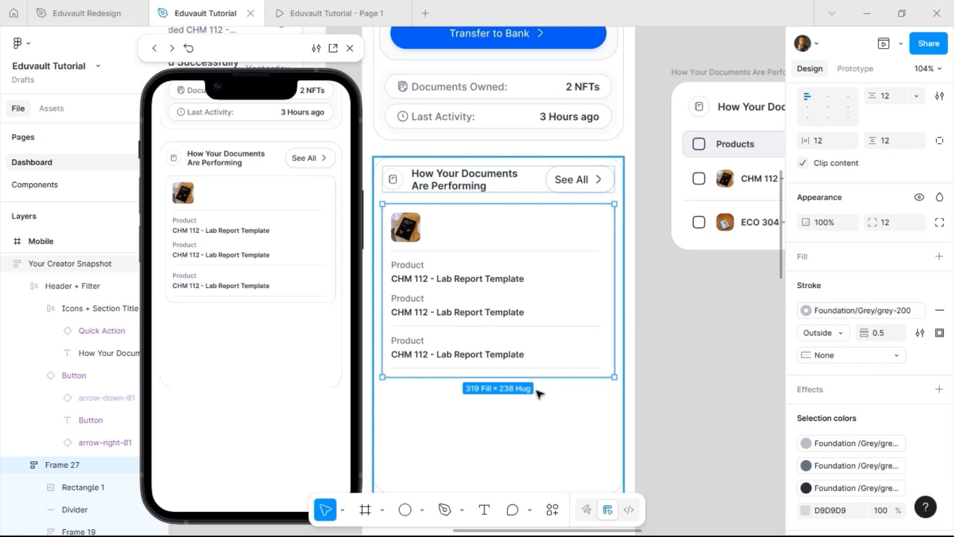
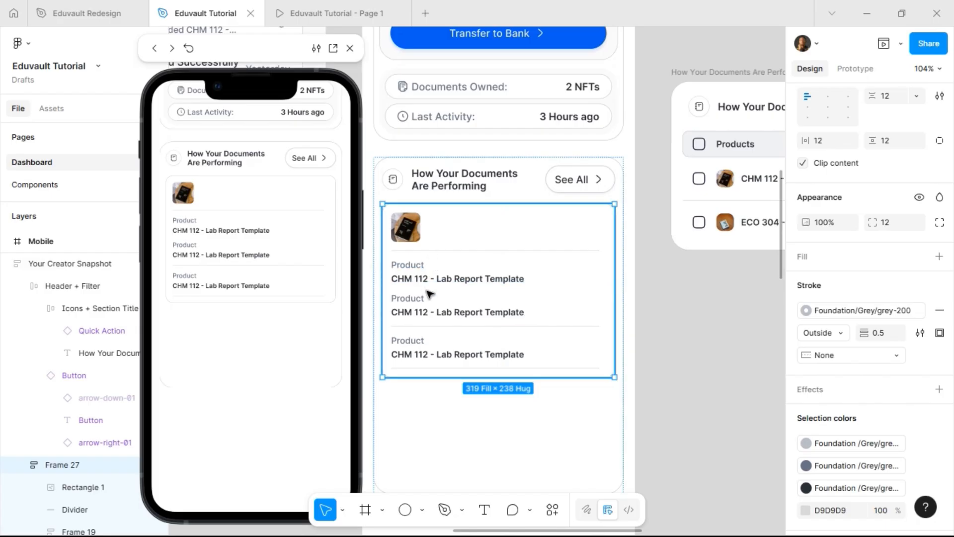
# Step: Reorder the card so one divider sits between the first and second Product blocks and another between the second and third
pyautogui.click(442, 327)
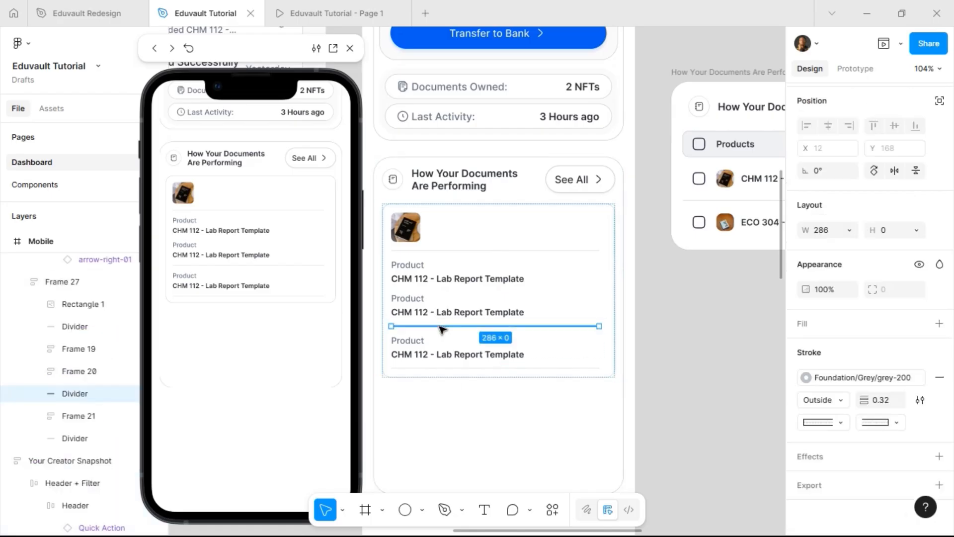
pyautogui.press('Up')
pyautogui.click(431, 352)
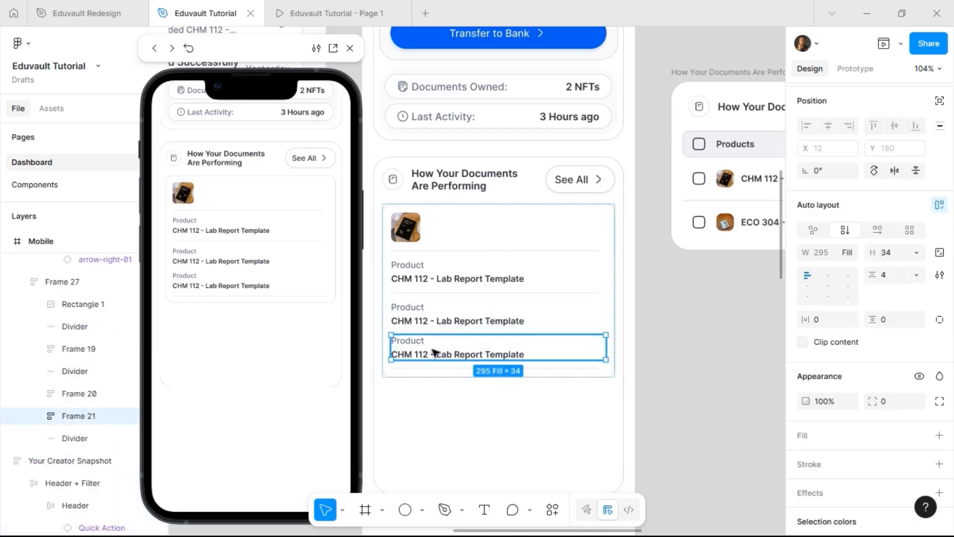
pyautogui.press('Down')
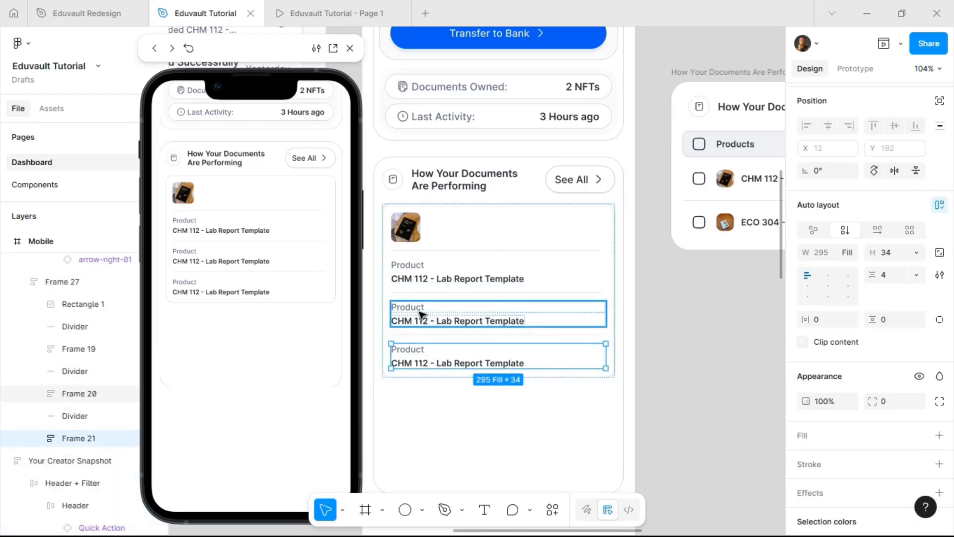
# Step: Copy the ₦1,495 price from the desktop table's first row and paste it over the value in the card's second text block
pyautogui.hscroll(5, 433, 314)
pyautogui.hscroll(-3, 633, 294)
pyautogui.hscroll(4, 641, 296)
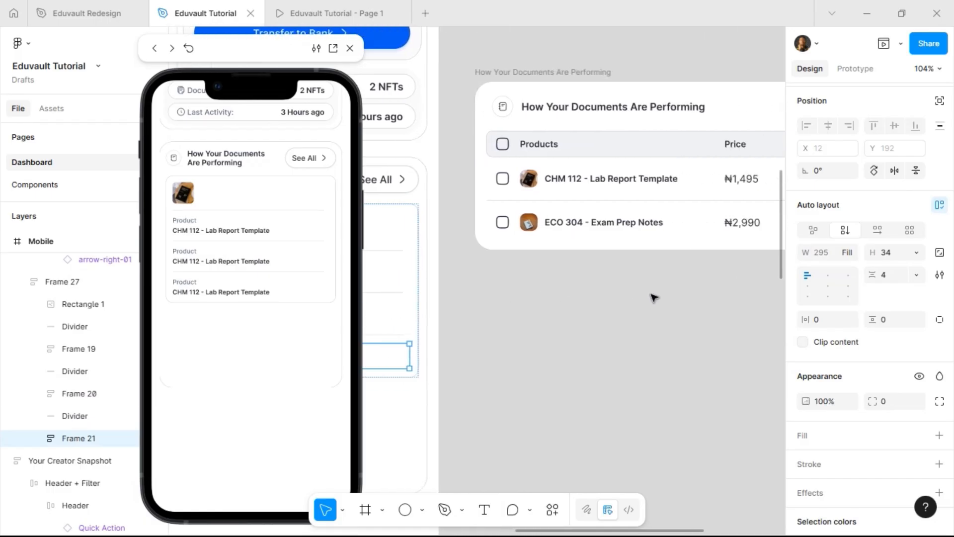
pyautogui.doubleClick(751, 181)
pyautogui.doubleClick(751, 181)
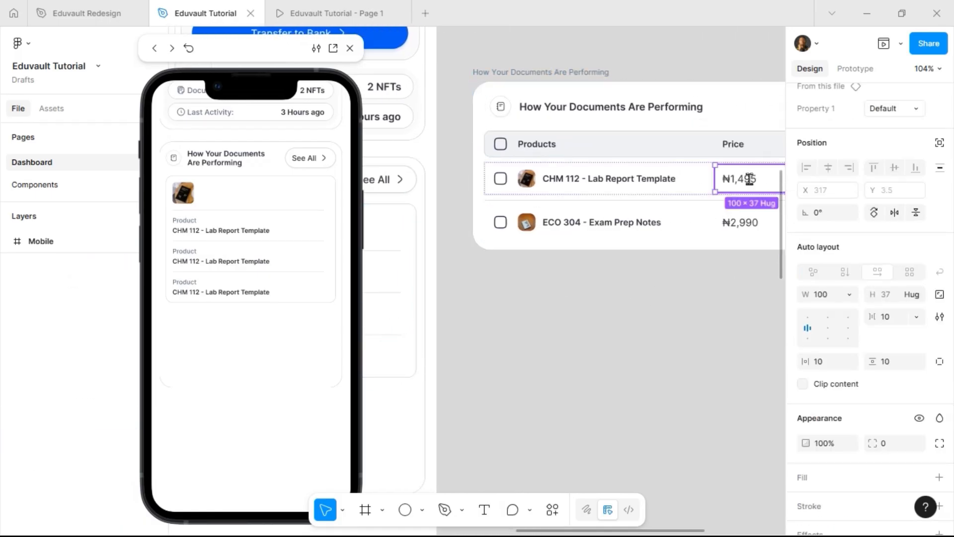
pyautogui.doubleClick(750, 179)
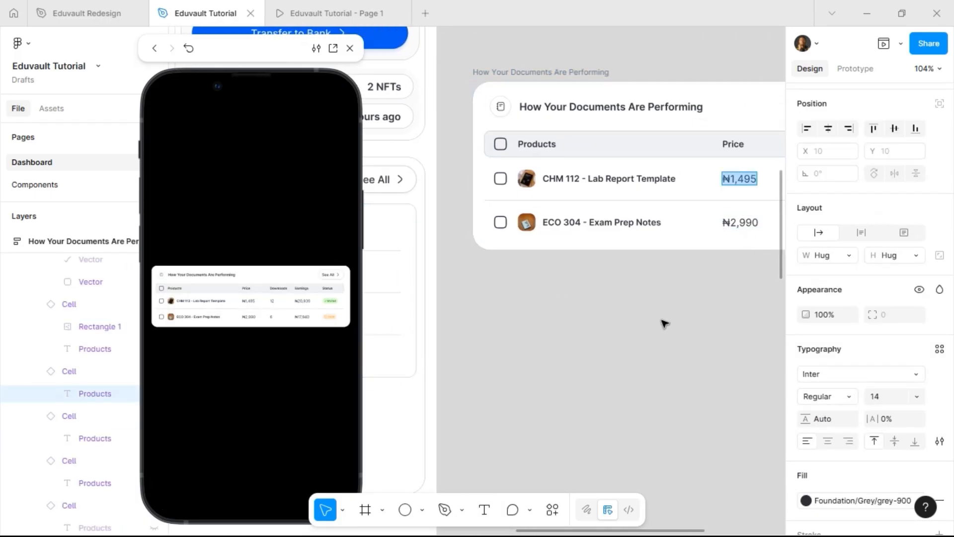
pyautogui.hscroll(-5, 665, 322)
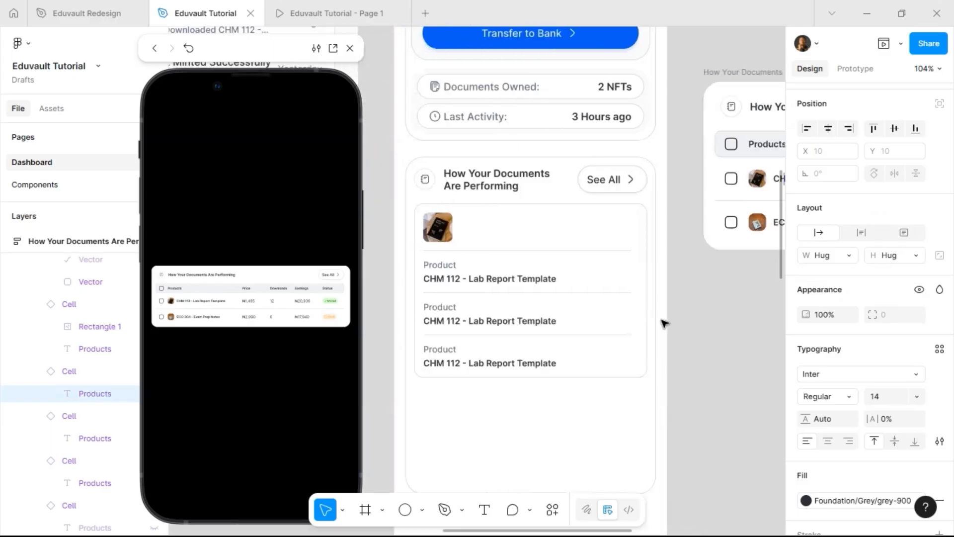
pyautogui.click(476, 321)
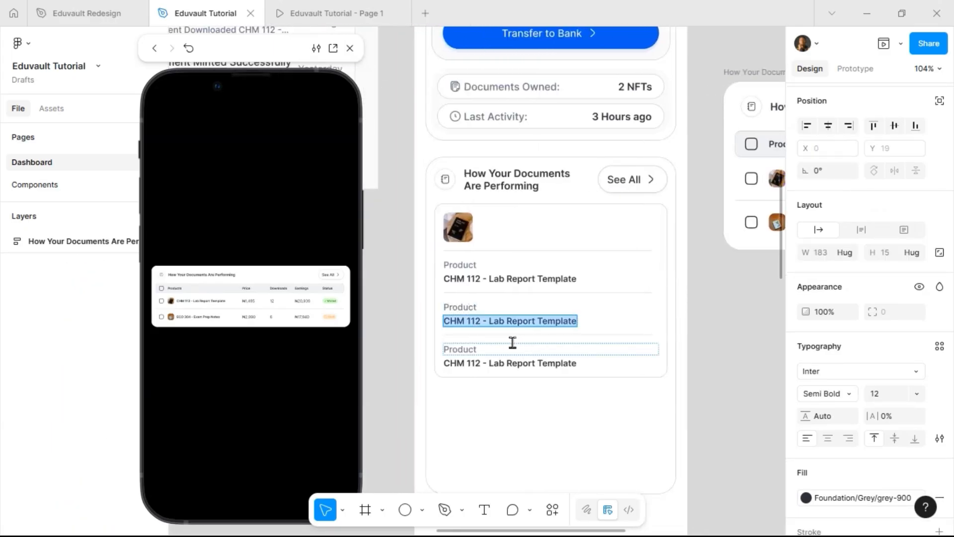
pyautogui.write('₦1,495')
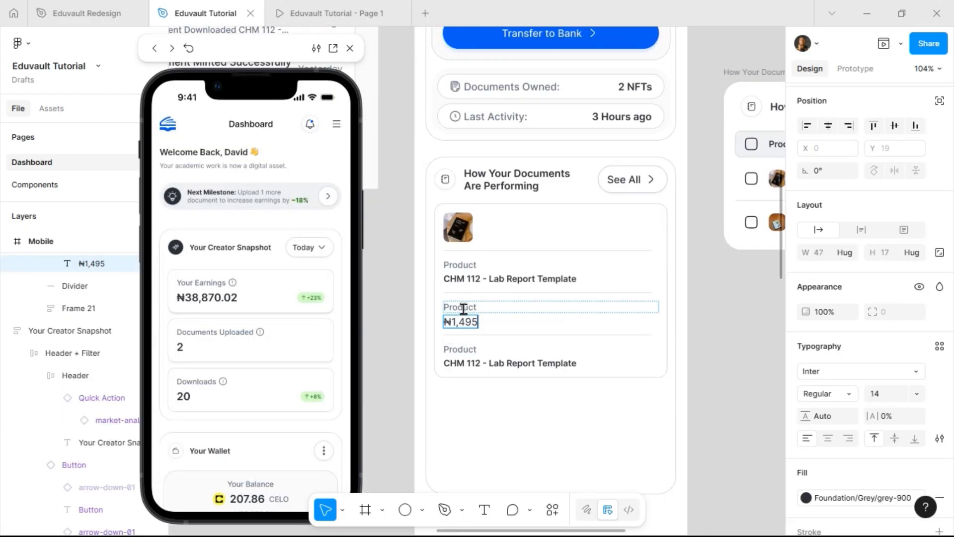
# Step: Change the label of the card's second text block to Price
pyautogui.click(463, 307)
pyautogui.hotkey('ctrl', 'a')
pyautogui.write('P')
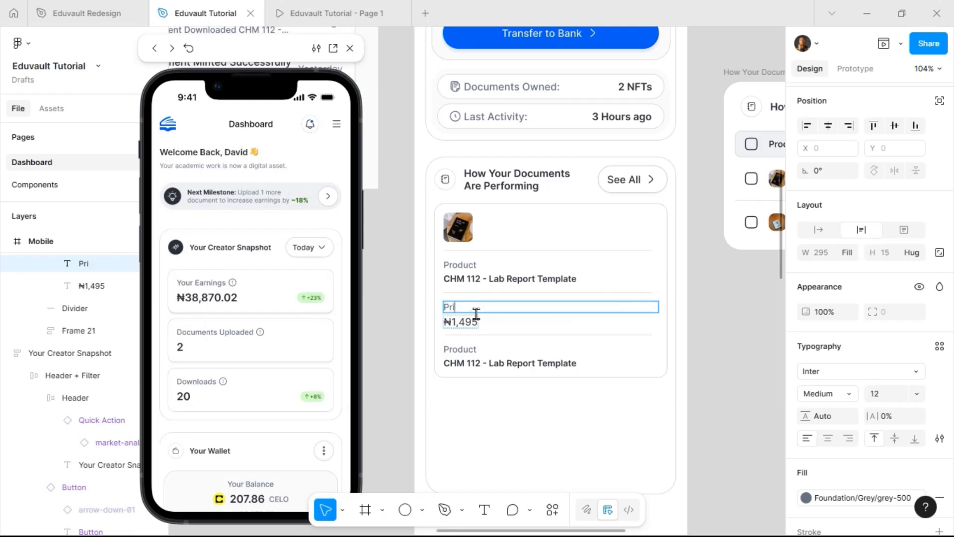
# Step: Change the card's third text block to the label Downloads with the value 12, matching the desktop table's first row
pyautogui.hscroll(8, 720, 229)
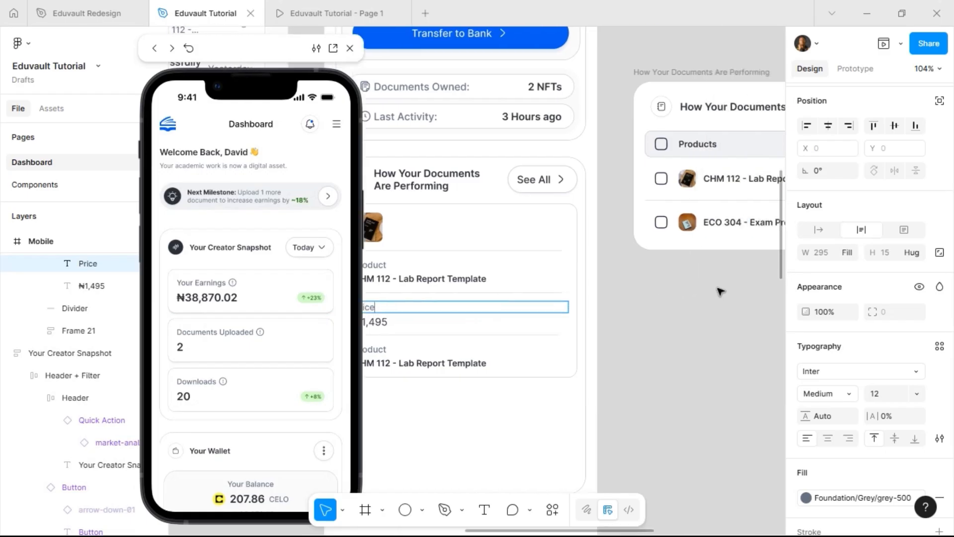
pyautogui.hscroll(4, 720, 291)
pyautogui.hscroll(-10, 718, 289)
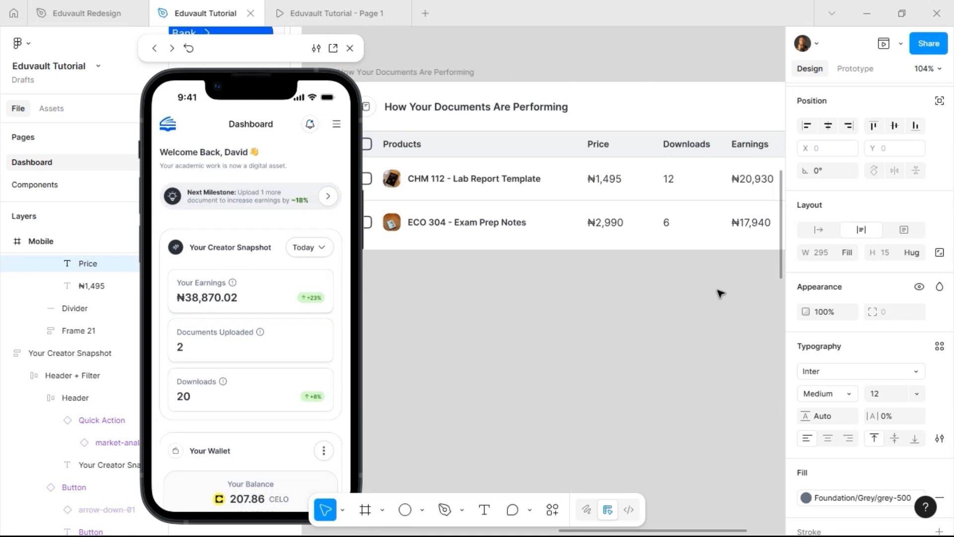
pyautogui.hscroll(-3, 705, 280)
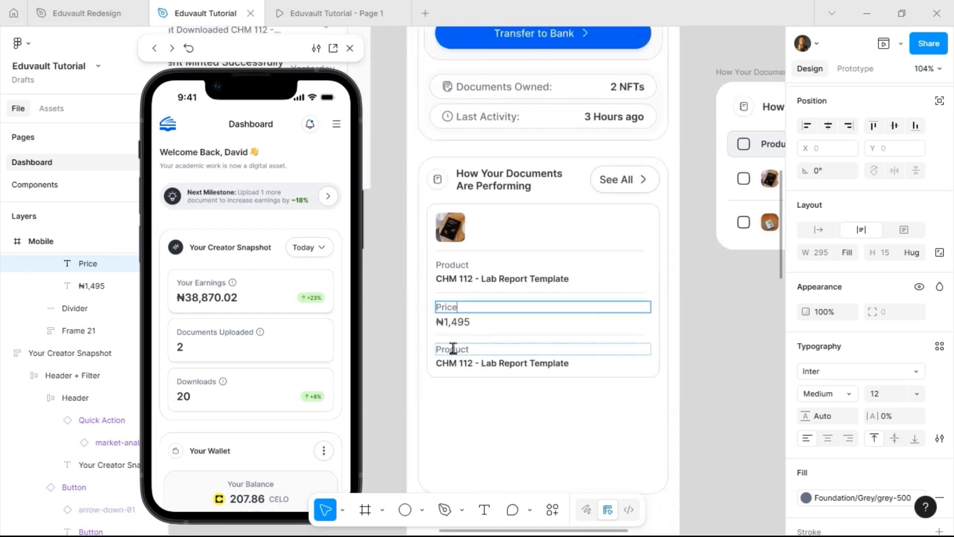
pyautogui.doubleClick(453, 348)
pyautogui.write('D')
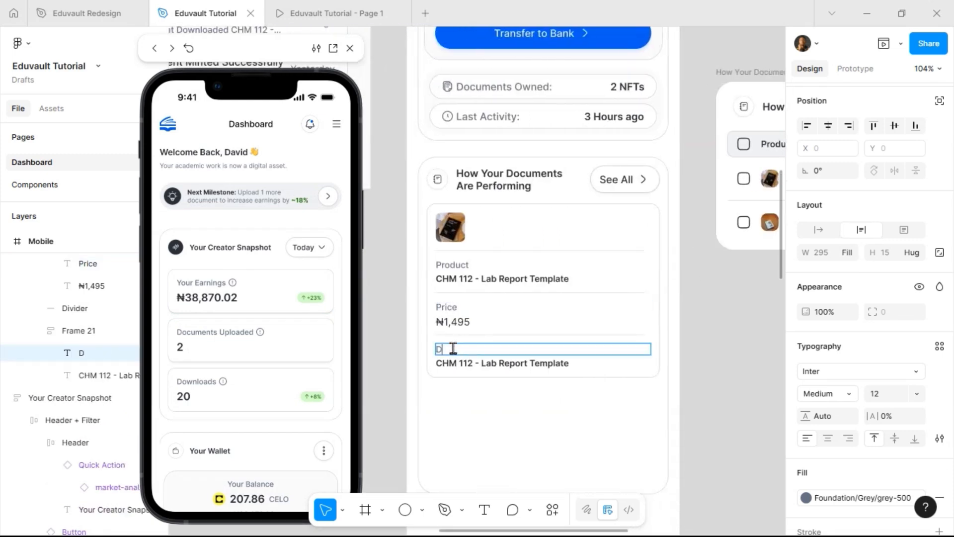
pyautogui.write('ownloads')
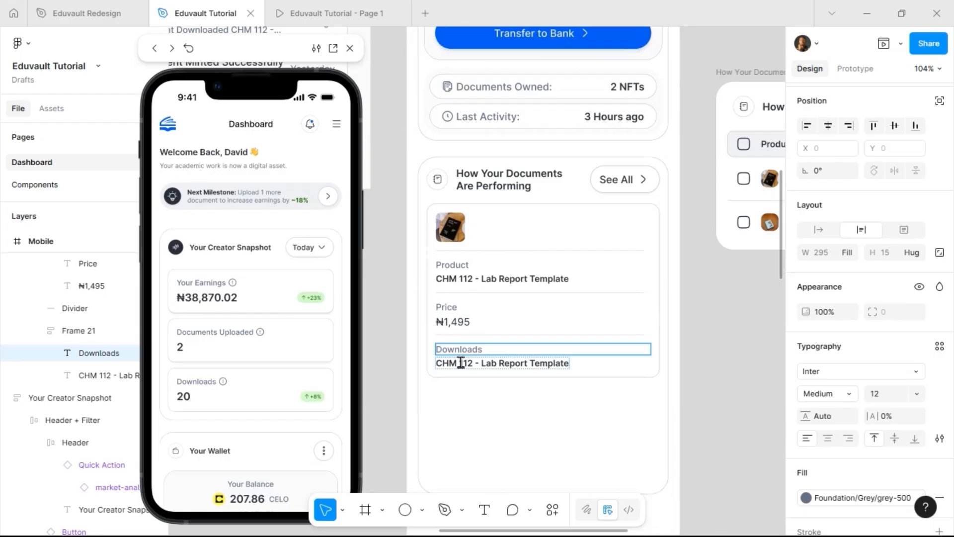
pyautogui.doubleClick(461, 363)
pyautogui.write('12')
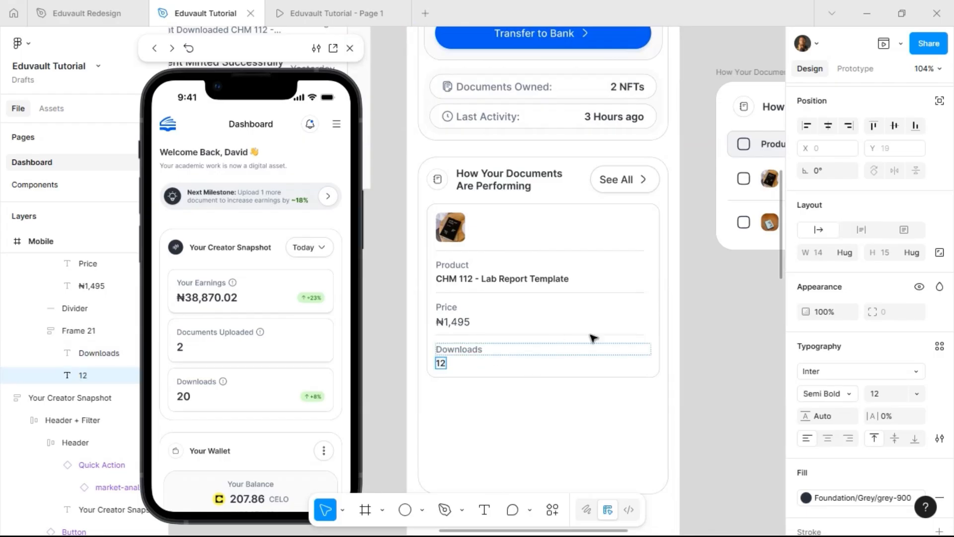
# Step: Copy the ₦20,930 earnings value from the first row of the desktop table
pyautogui.scroll(-10, 252, 299)
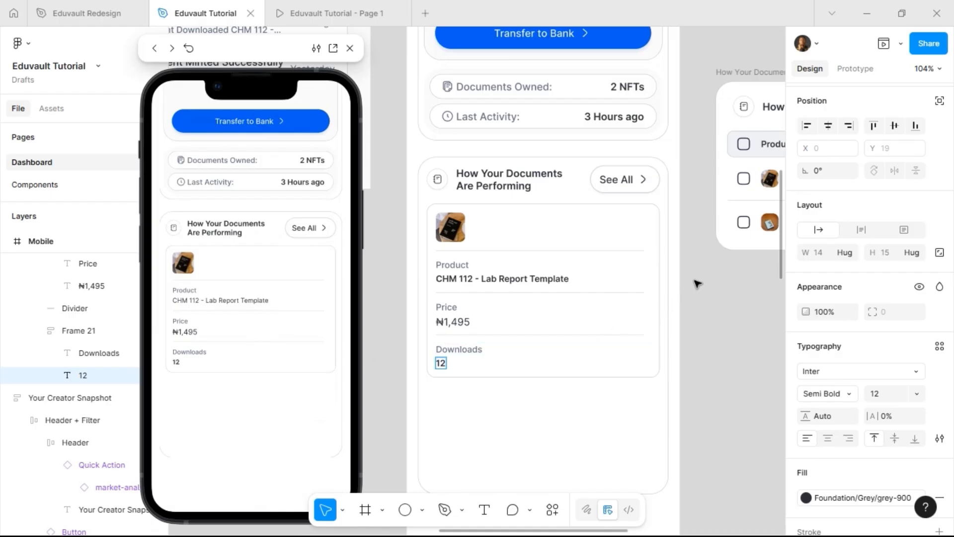
pyautogui.hscroll(3, 696, 284)
pyautogui.hscroll(15, 696, 283)
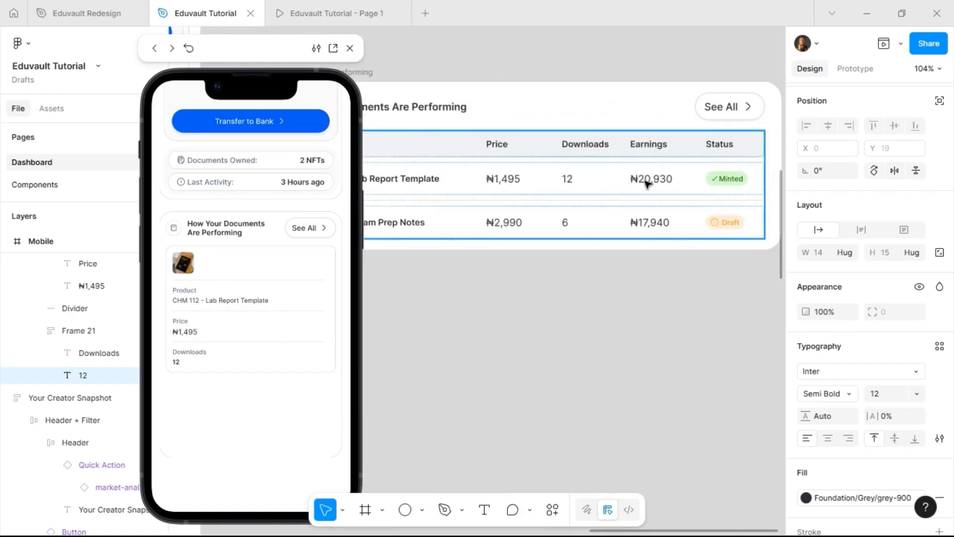
pyautogui.click(647, 182)
pyautogui.doubleClick(647, 181)
pyautogui.hotkey('ctrl', 'c')
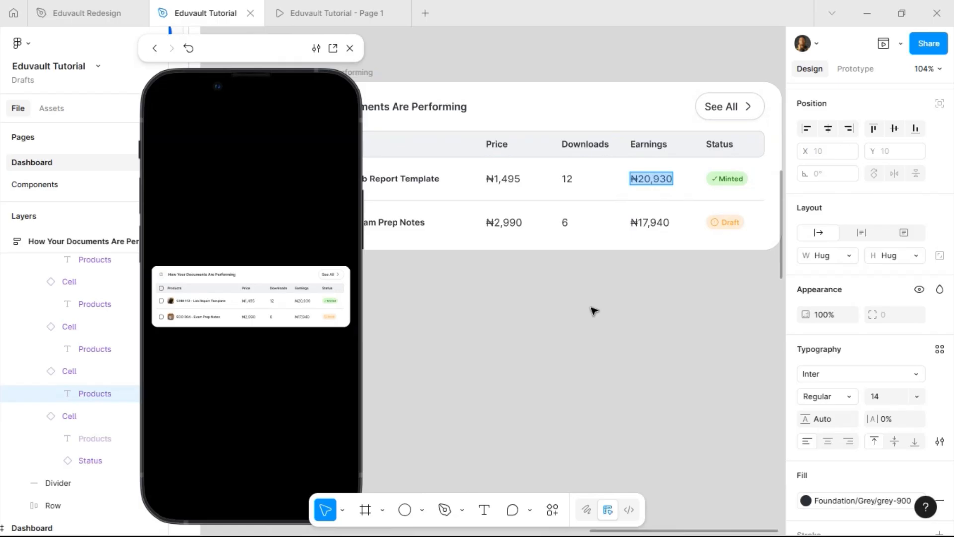
# Step: Duplicate the card's Downloads block and change the copy to the label Earnings with the copied value ₦20,930
pyautogui.hscroll(-10, 594, 311)
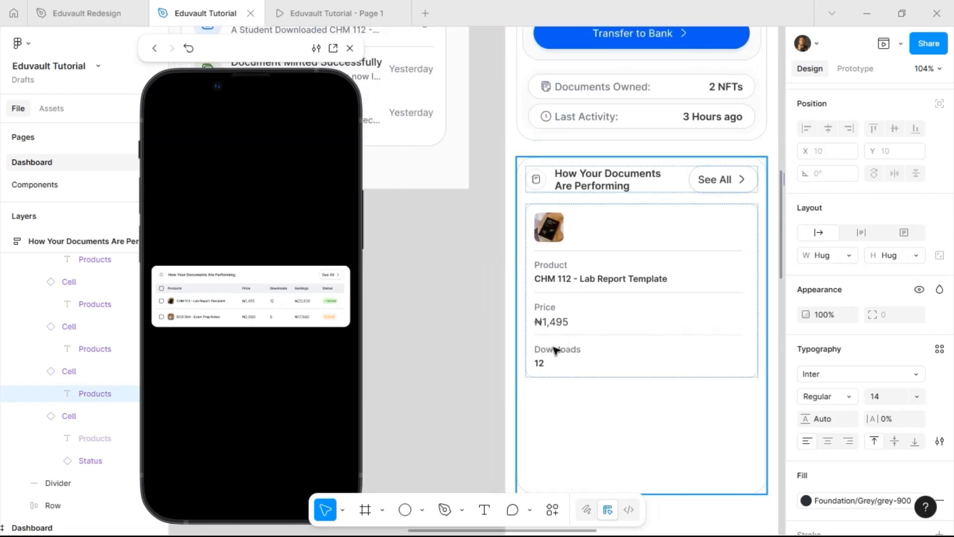
pyautogui.click(556, 351)
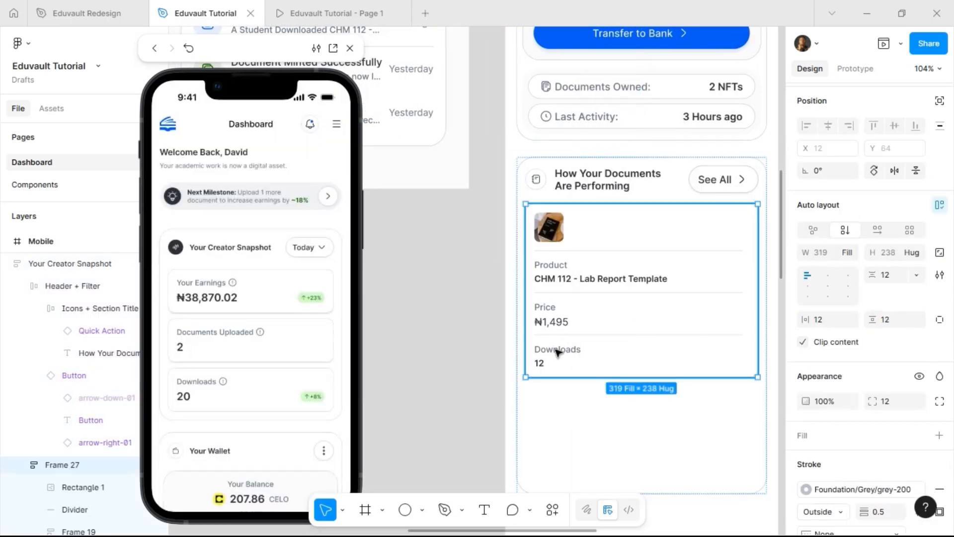
pyautogui.click(556, 351)
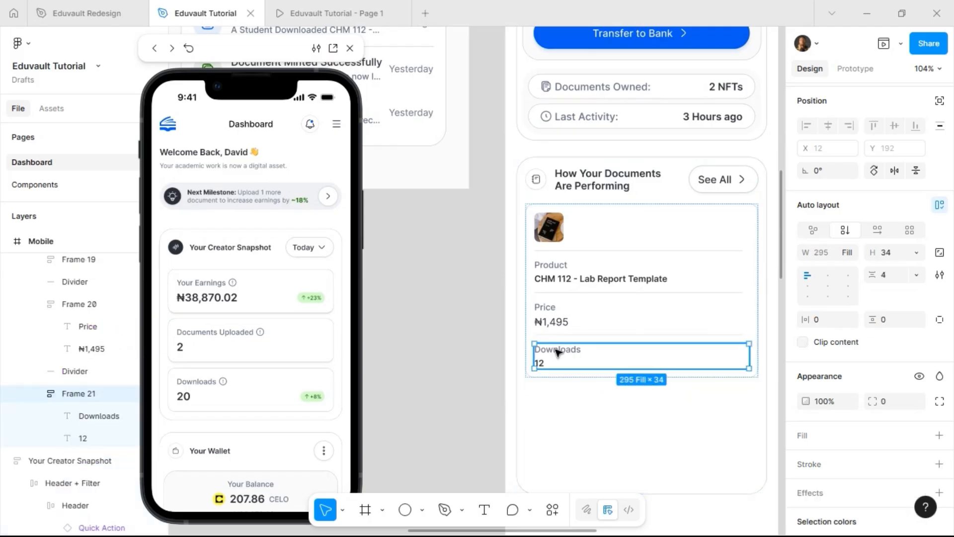
pyautogui.hotkey('ctrl', 'd')
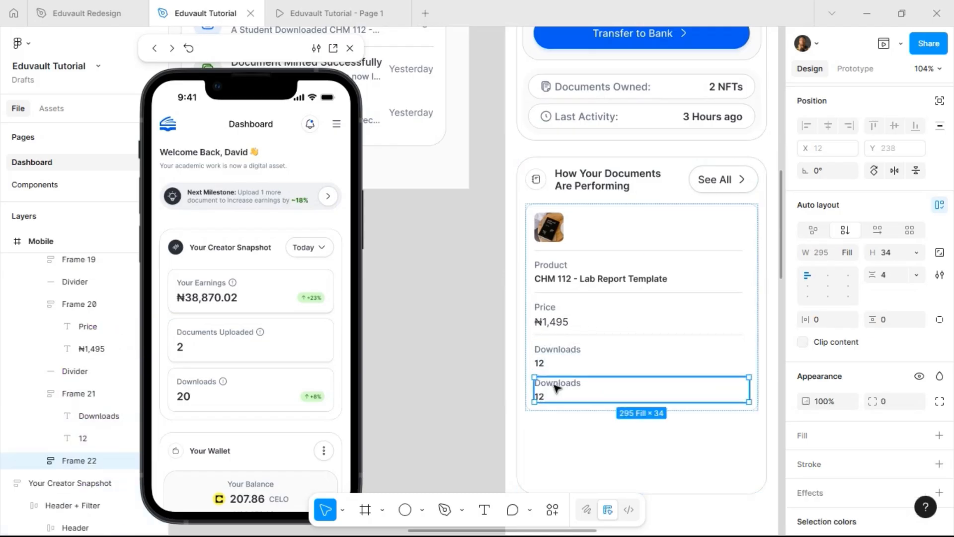
pyautogui.doubleClick(561, 383)
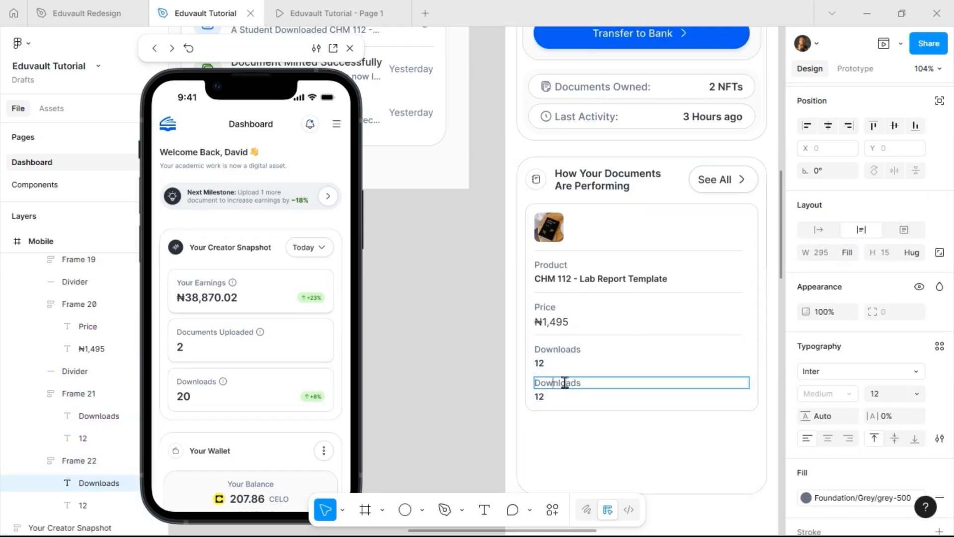
pyautogui.write('Earnings')
pyautogui.click(539, 398)
pyautogui.hotkey('ctrl', 'v')
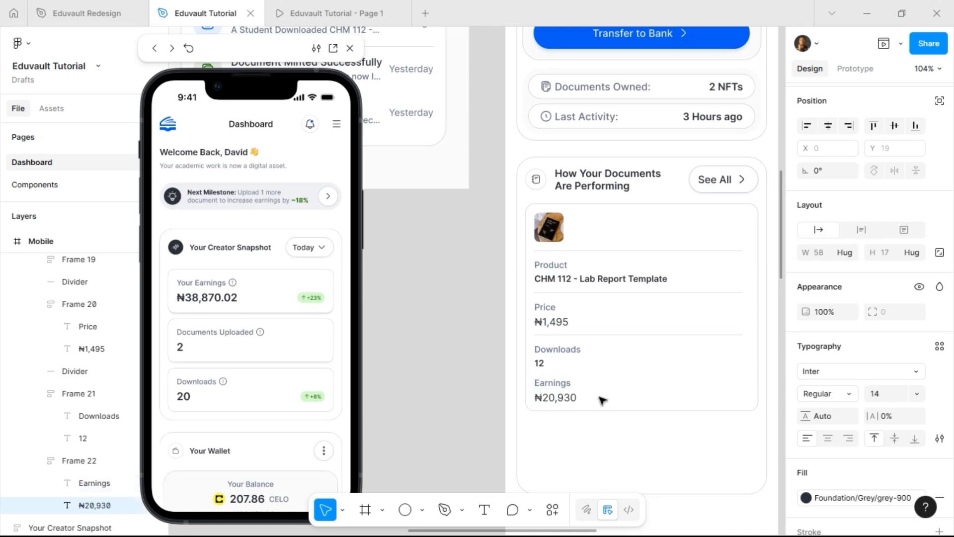
# Step: Duplicate the card's Earnings block and change the label of the copy to Status
pyautogui.press('Escape')
pyautogui.press('Escape')
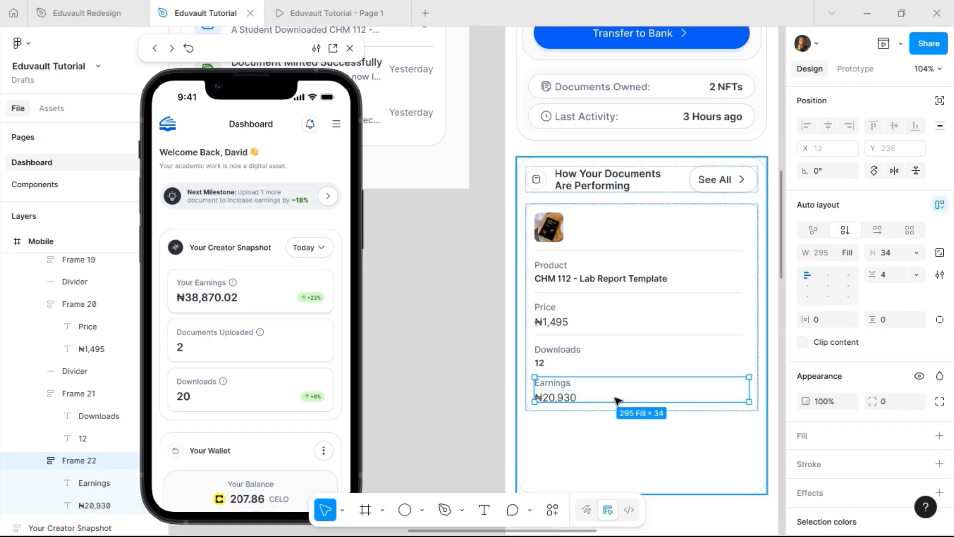
pyautogui.hotkey('ctrl', 'd')
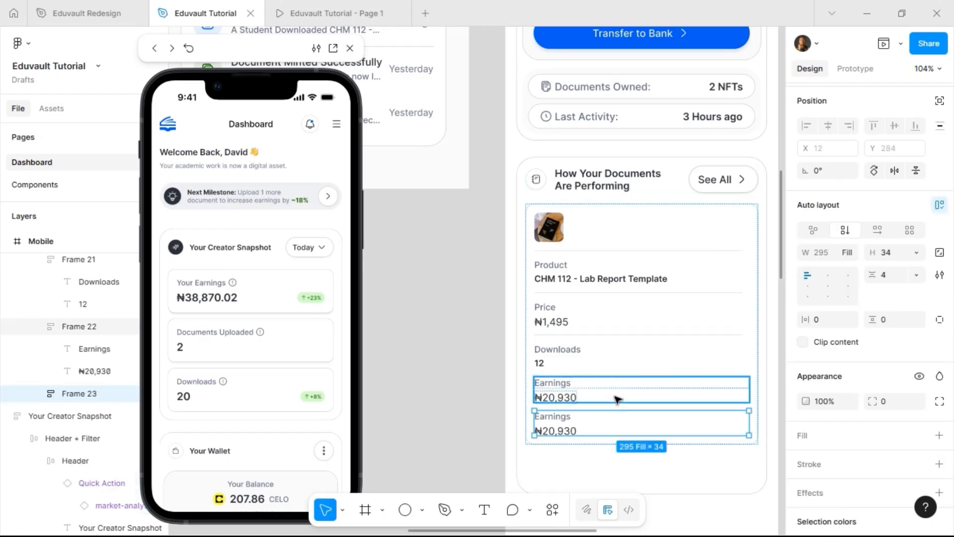
pyautogui.doubleClick(567, 418)
pyautogui.doubleClick(565, 416)
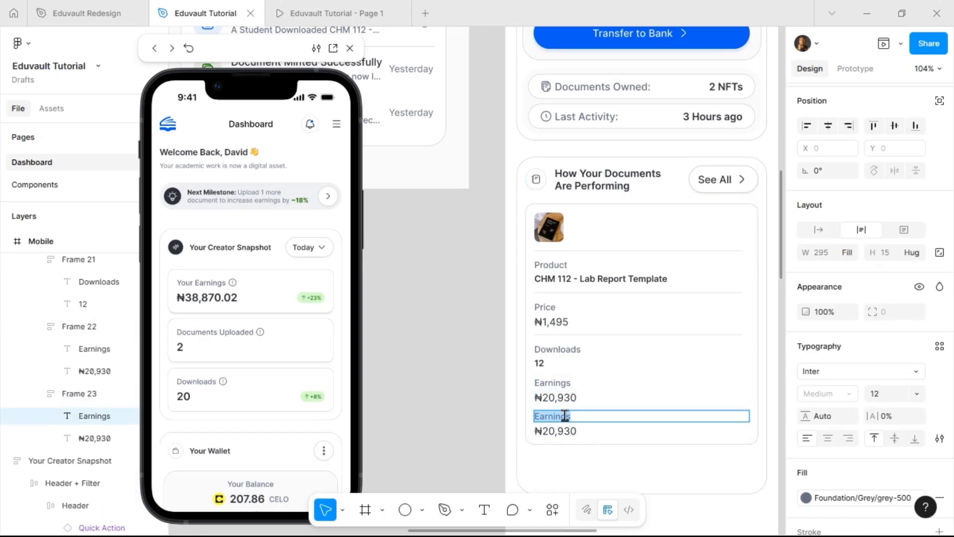
pyautogui.write('Staut')
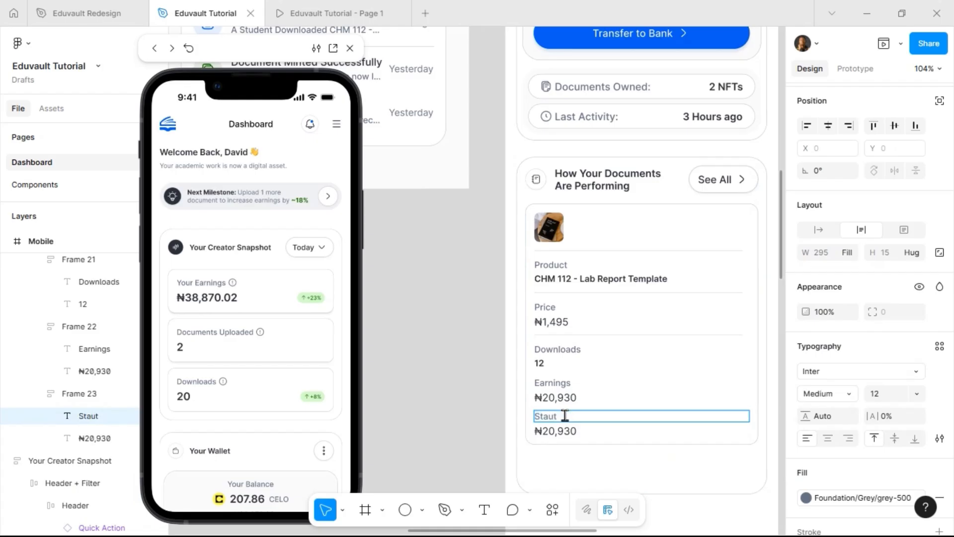
pyautogui.press('BackSpace')
pyautogui.press('BackSpace')
pyautogui.write('tat')
pyautogui.press('Escape')
# Step: Copy the Minted badge from the desktop table's first row and replace the value in the card's Status block with it
pyautogui.hscroll(10, 456, 380)
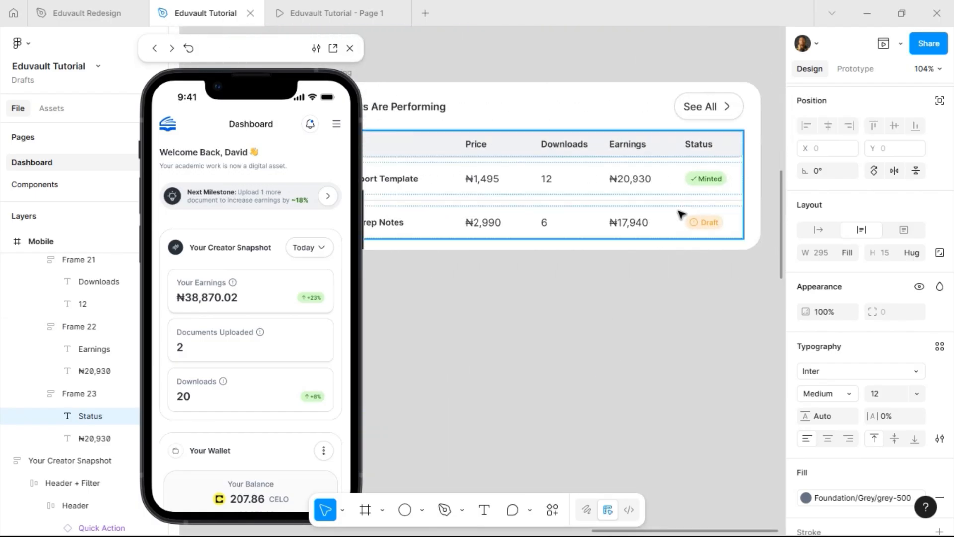
pyautogui.click(701, 180)
pyautogui.doubleClick(701, 180)
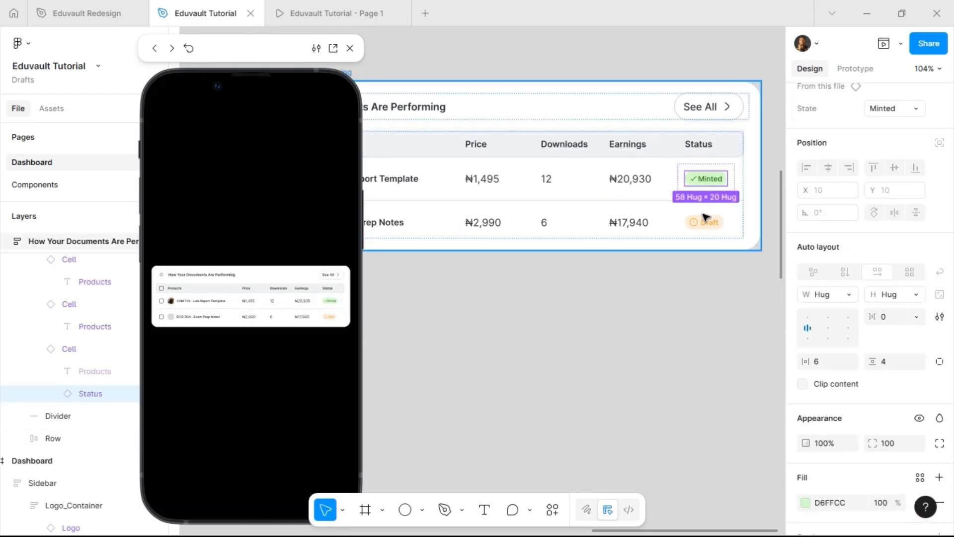
pyautogui.hscroll(-5, 641, 328)
pyautogui.hscroll(-5, 644, 328)
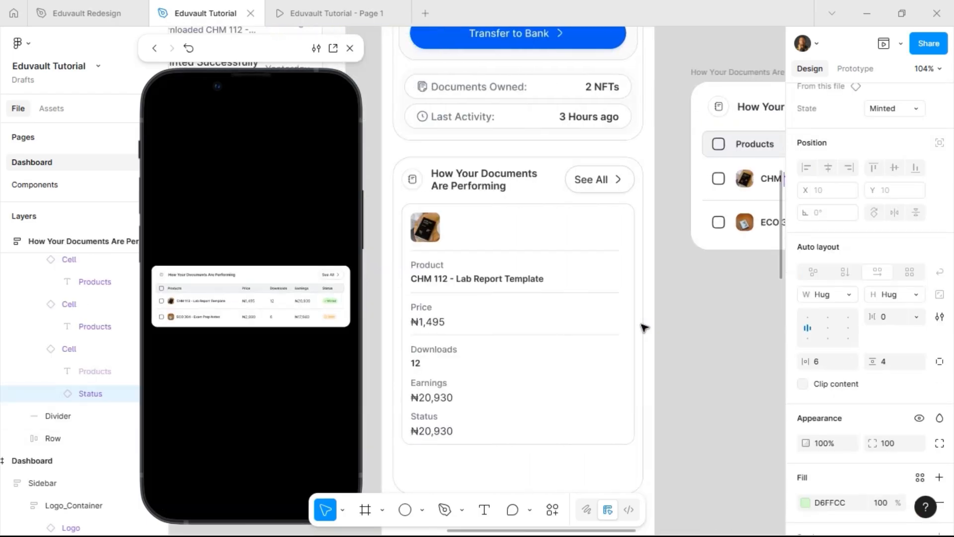
pyautogui.doubleClick(465, 431)
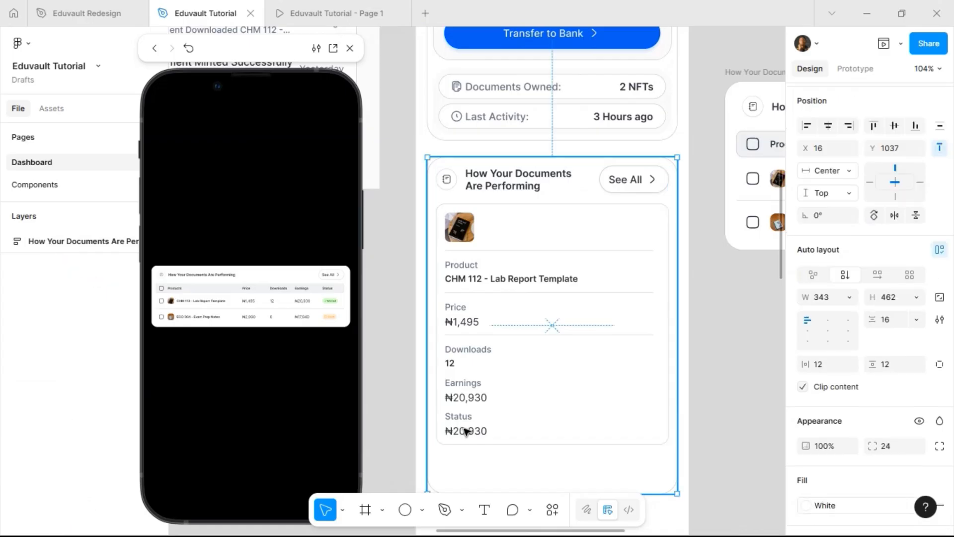
pyautogui.doubleClick(466, 433)
pyautogui.doubleClick(466, 432)
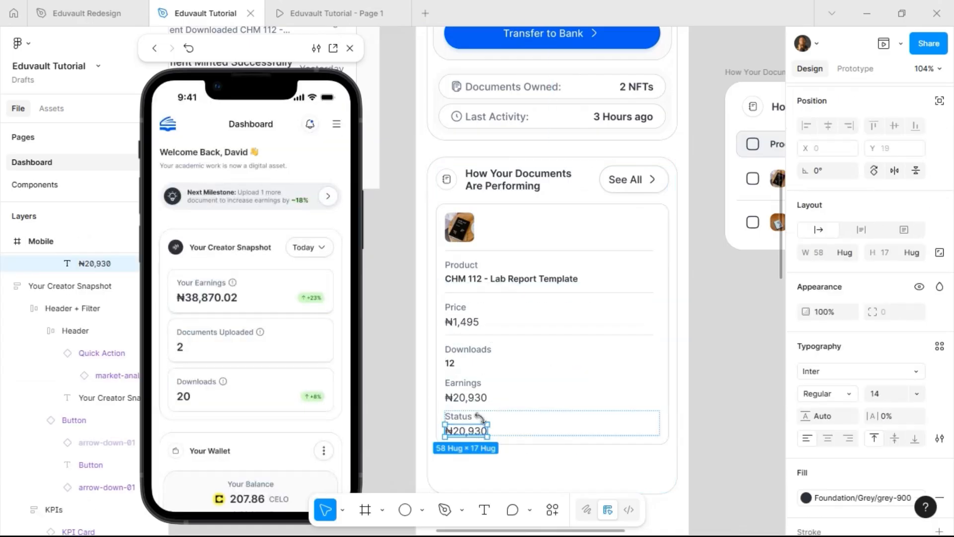
pyautogui.hotkey('ctrl', 'shift', 'r')
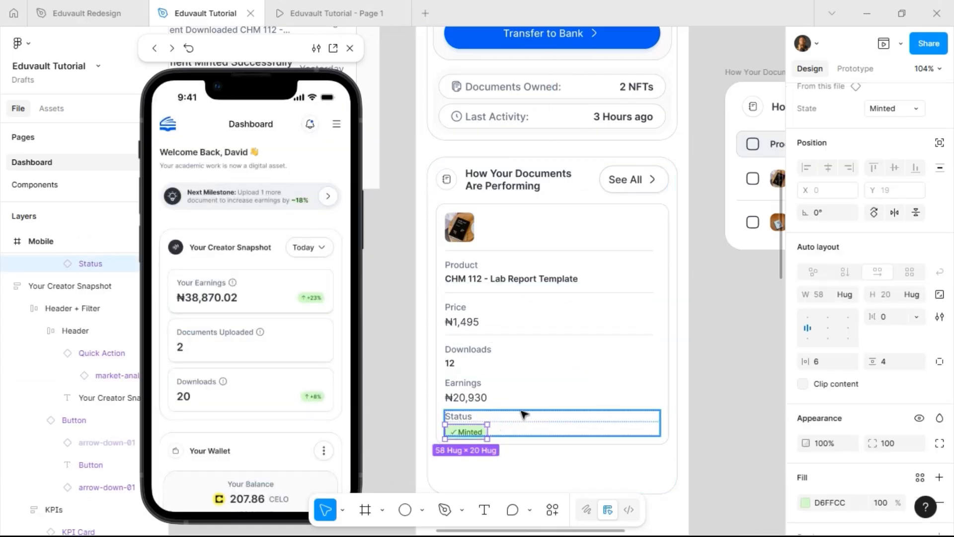
pyautogui.click(522, 415)
# Step: Duplicate the divider below the Price block and move the copy between the Earnings and Status blocks
pyautogui.click(511, 336)
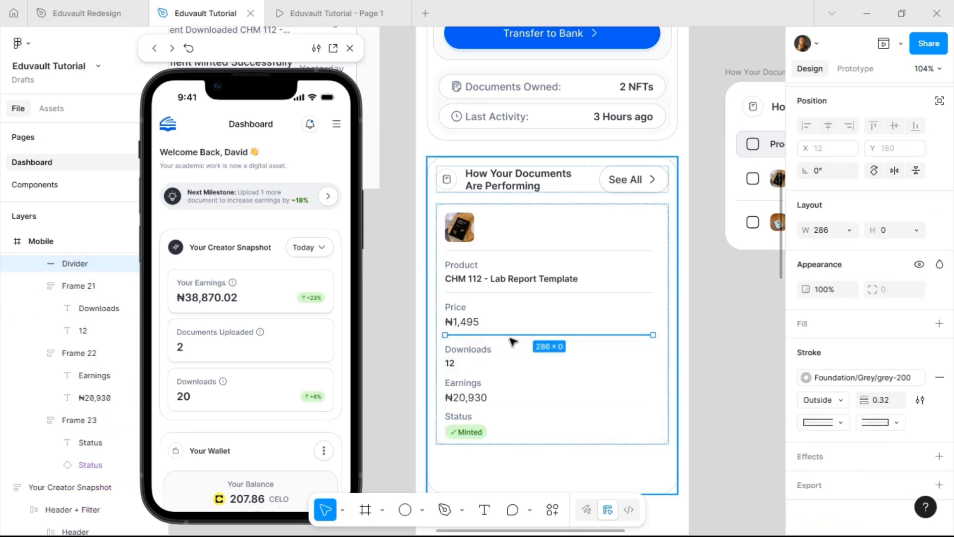
pyautogui.hotkey('ctrl', 'd')
pyautogui.press('Down')
pyautogui.press('Down')
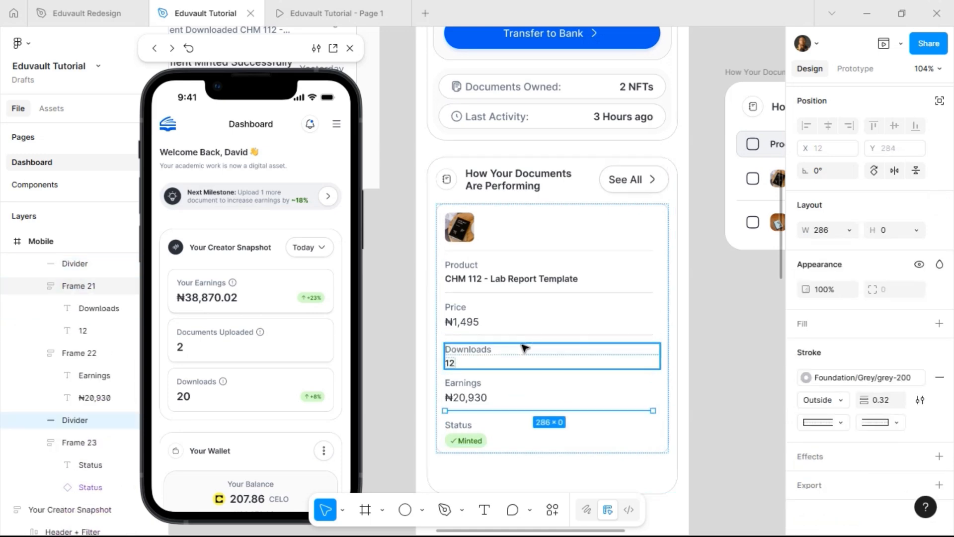
pyautogui.hotkey('ctrl', 'd')
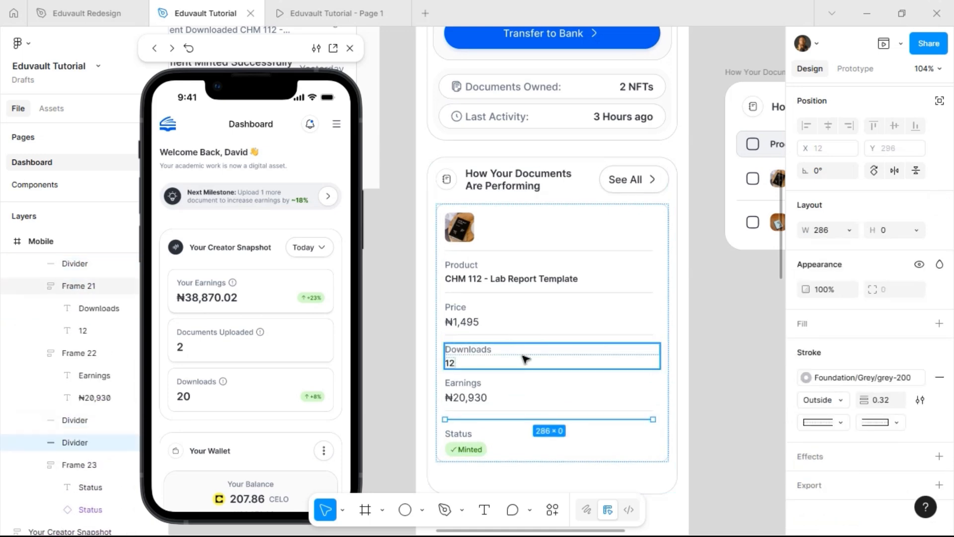
pyautogui.press('Delete')
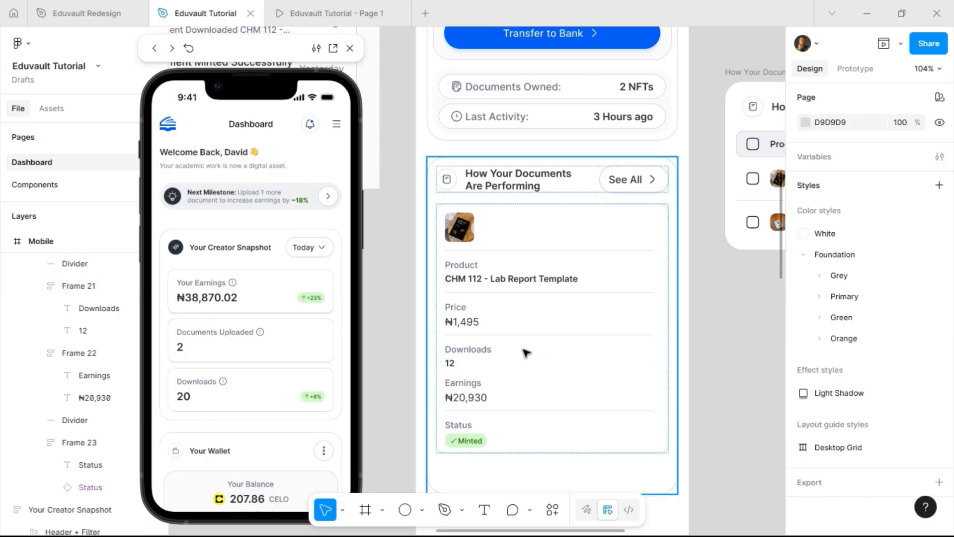
# Step: Place a copy of the document card on the canvas below the desktop table and rename it Product Card
pyautogui.scroll(-1, 526, 348)
pyautogui.scroll(-3, 489, 351)
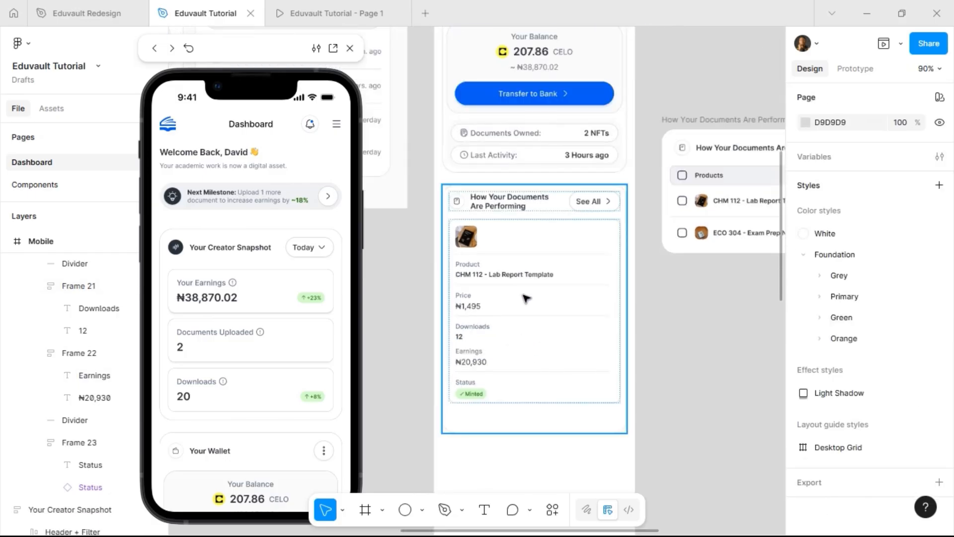
pyautogui.click(525, 299)
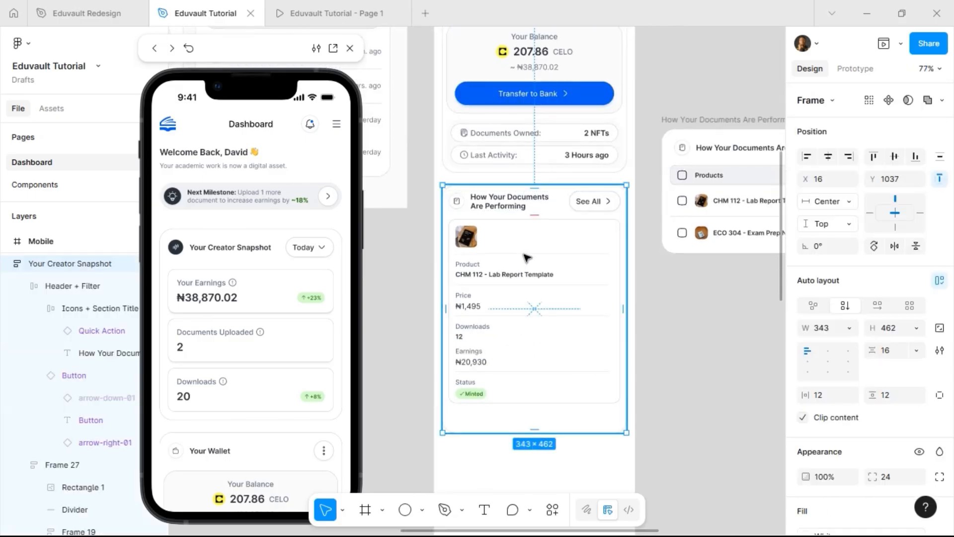
pyautogui.doubleClick(525, 256)
pyautogui.moveTo(518, 254); pyautogui.dragTo(729, 312)
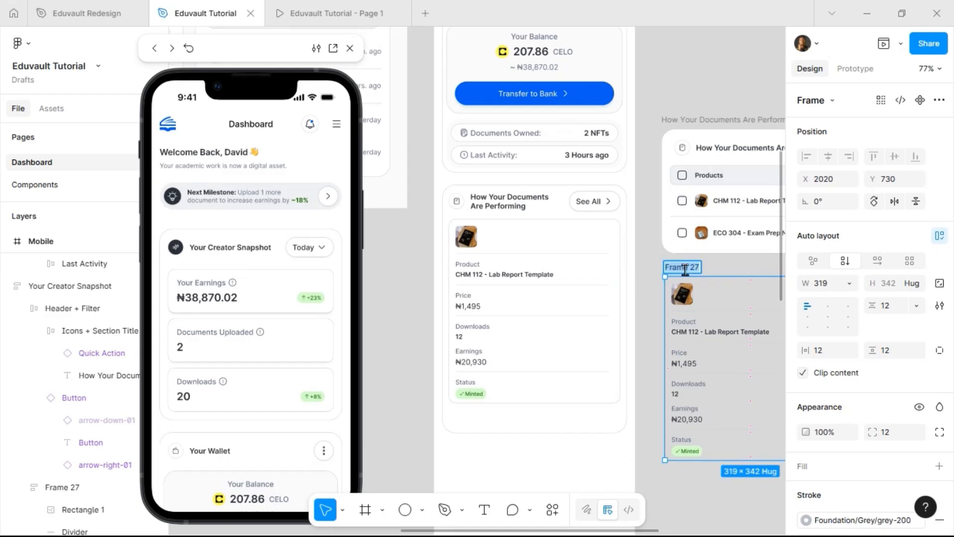
pyautogui.write('P')
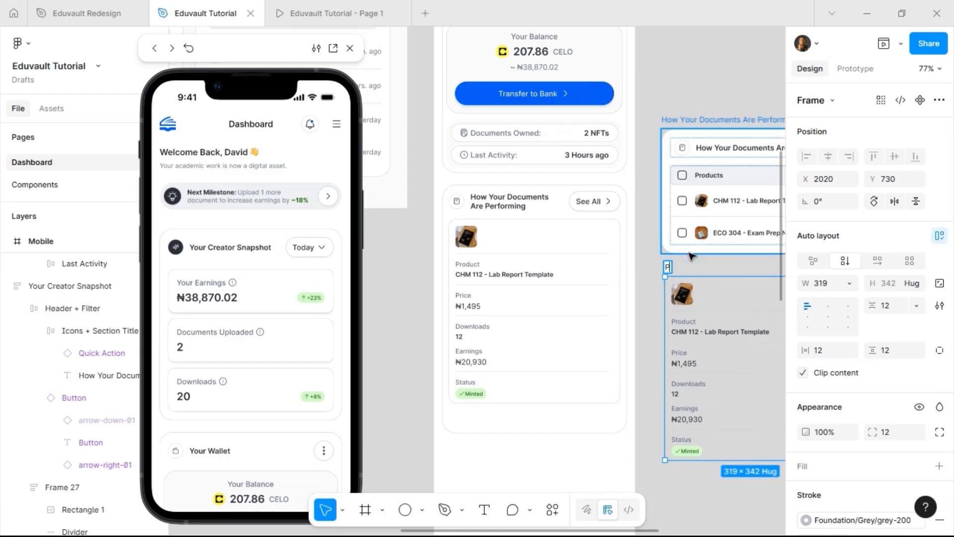
pyautogui.write('roduct Card')
pyautogui.press('Return')
# Step: Apply the White color style as the fill of the Product Card frame
pyautogui.hscroll(4, 696, 258)
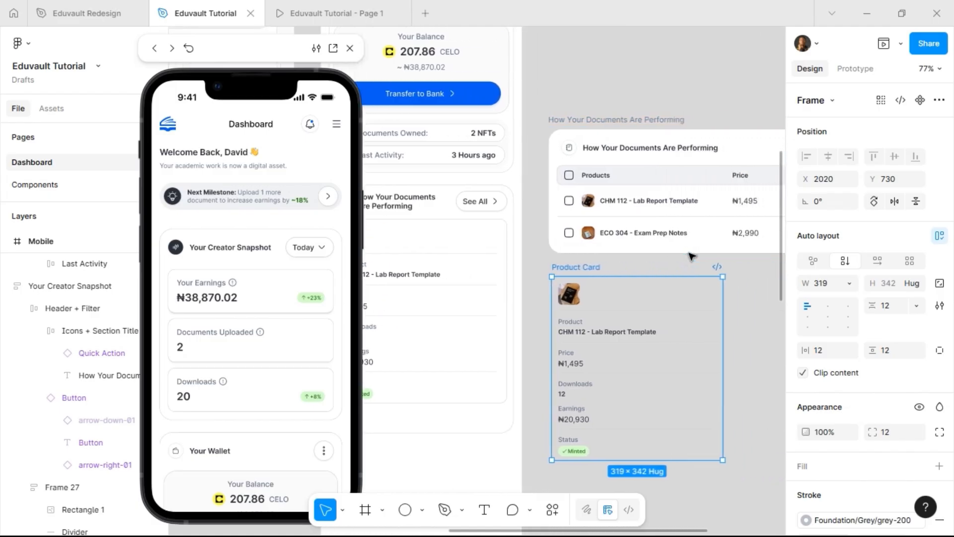
pyautogui.scroll(-3, 885, 432)
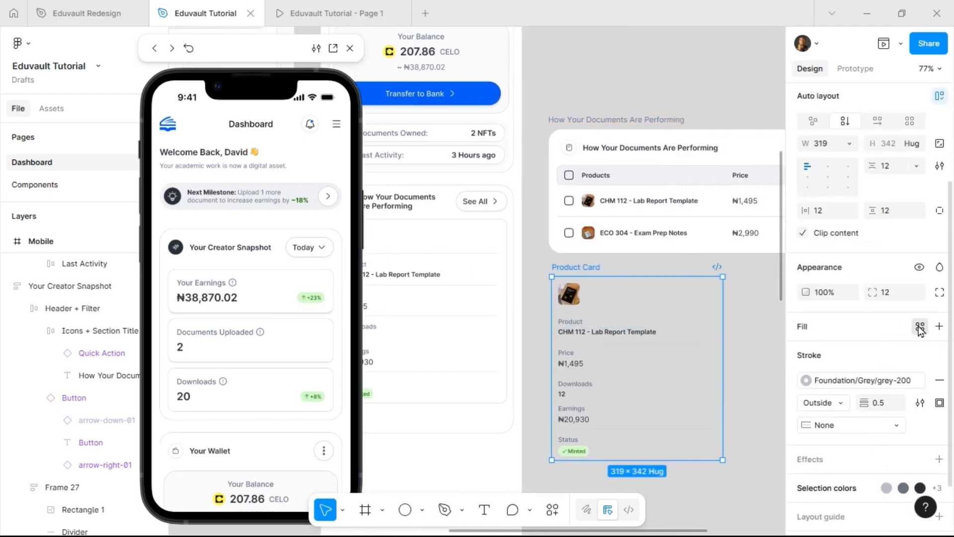
pyautogui.click(919, 327)
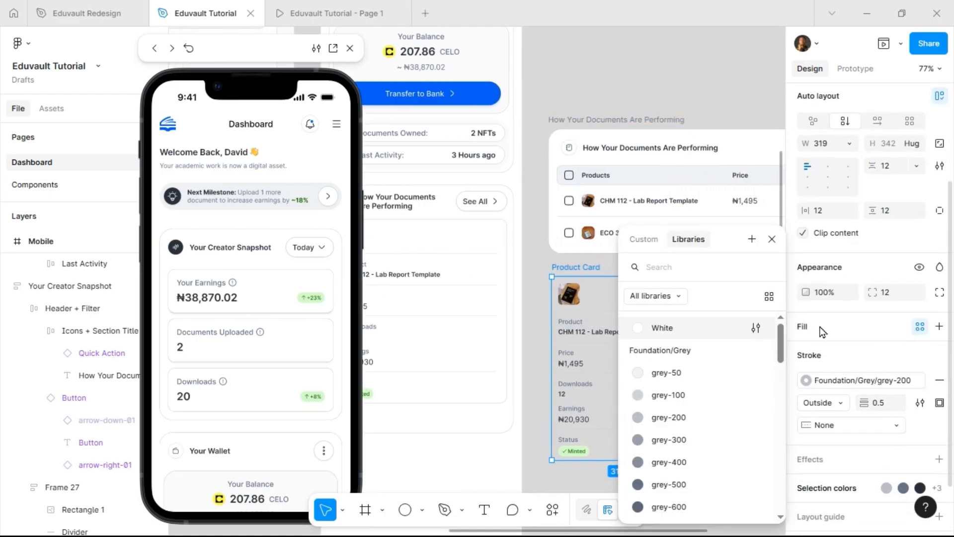
pyautogui.click(850, 335)
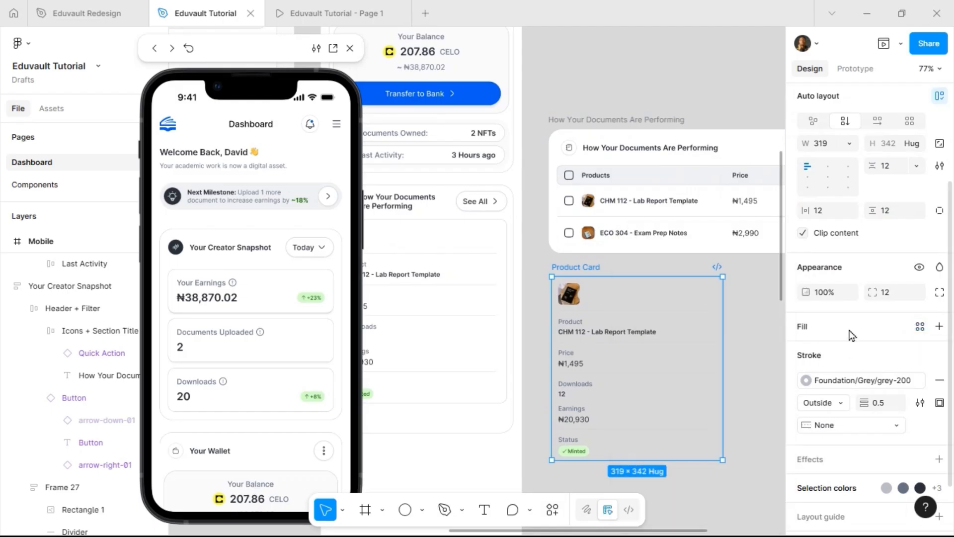
pyautogui.click(920, 326)
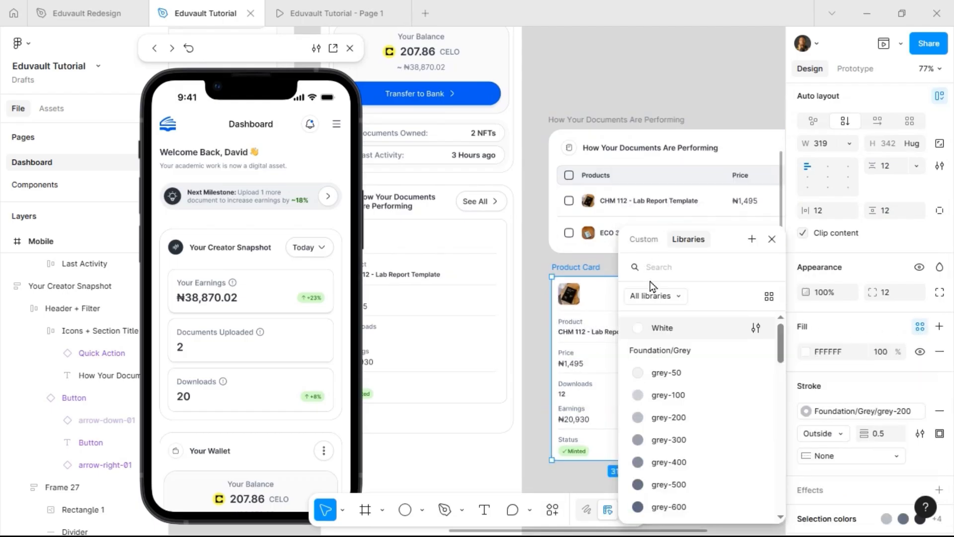
pyautogui.click(661, 327)
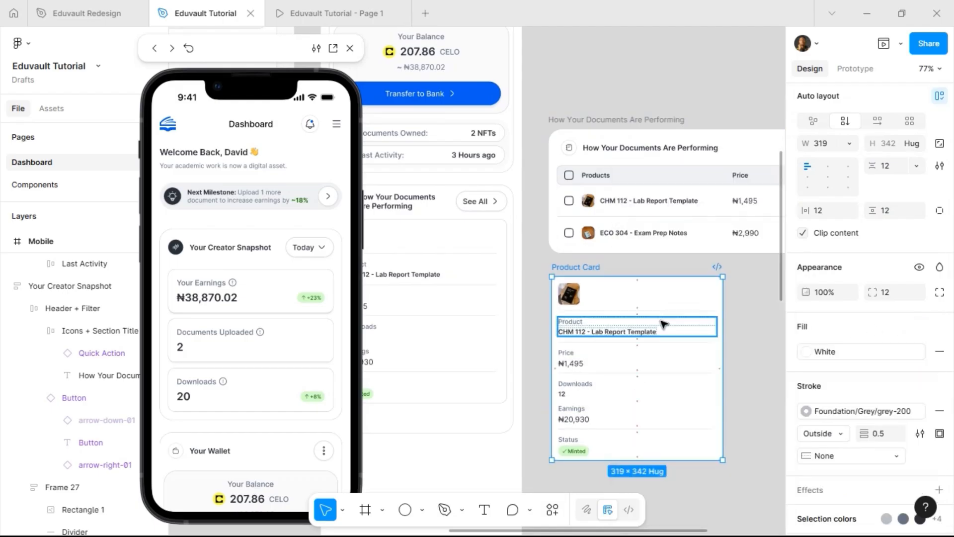
pyautogui.click(749, 290)
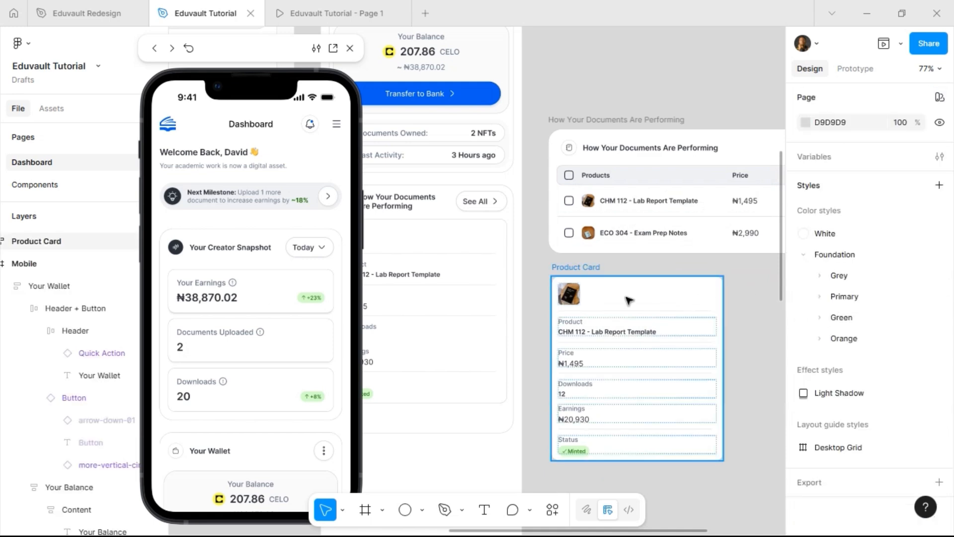
# Step: Turn a copy of the Product Card's thumbnail, placed beside the card, into a component and put an instance below it
pyautogui.moveTo(570, 272)
pyautogui.mouseDown()
pyautogui.moveTo(621, 264)
pyautogui.moveTo(623, 289)
pyautogui.moveTo(574, 278)
pyautogui.mouseUp()
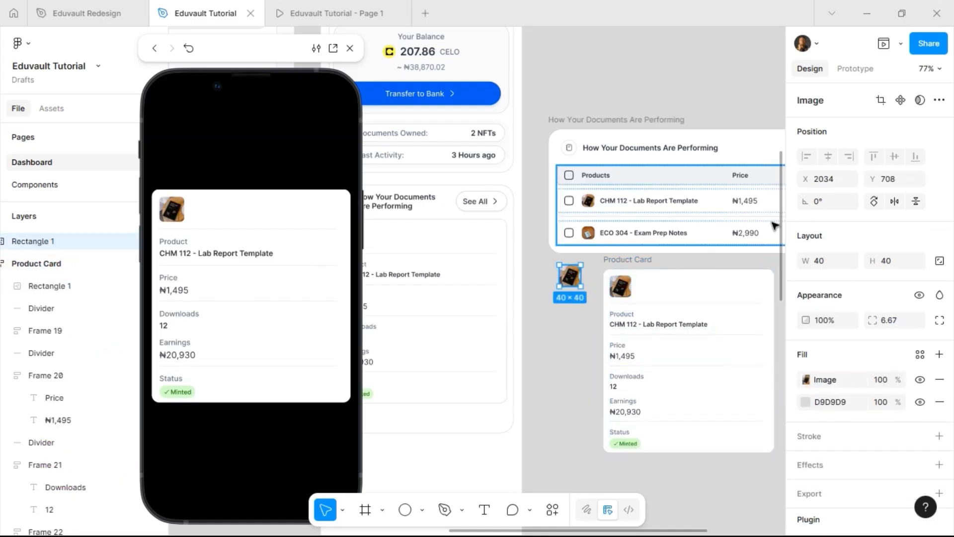
pyautogui.click(899, 105)
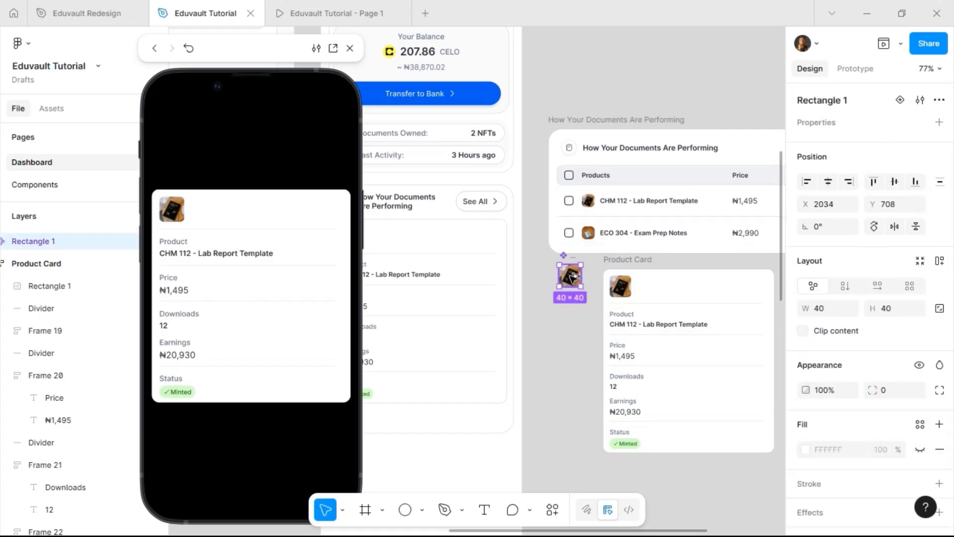
pyautogui.moveTo(573, 279); pyautogui.dragTo(576, 312)
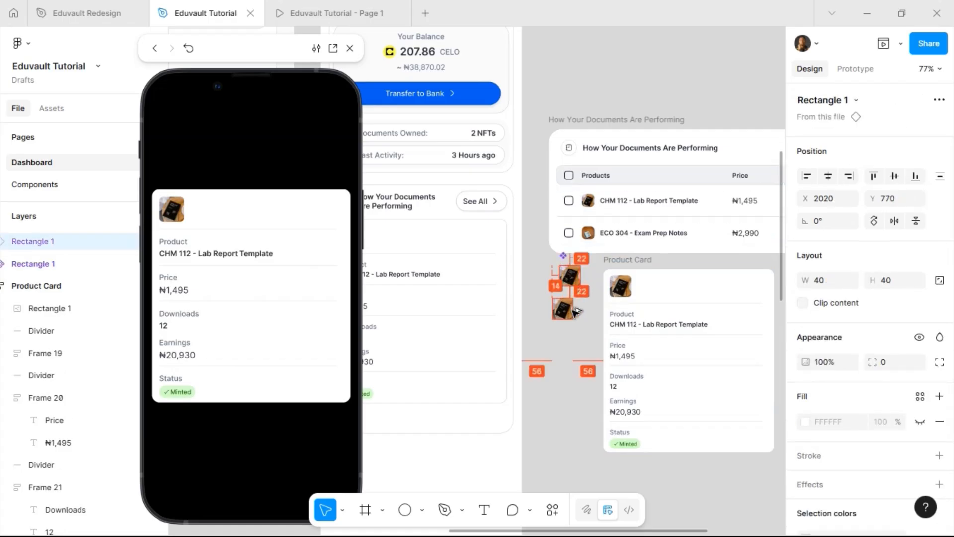
pyautogui.click(132, 266)
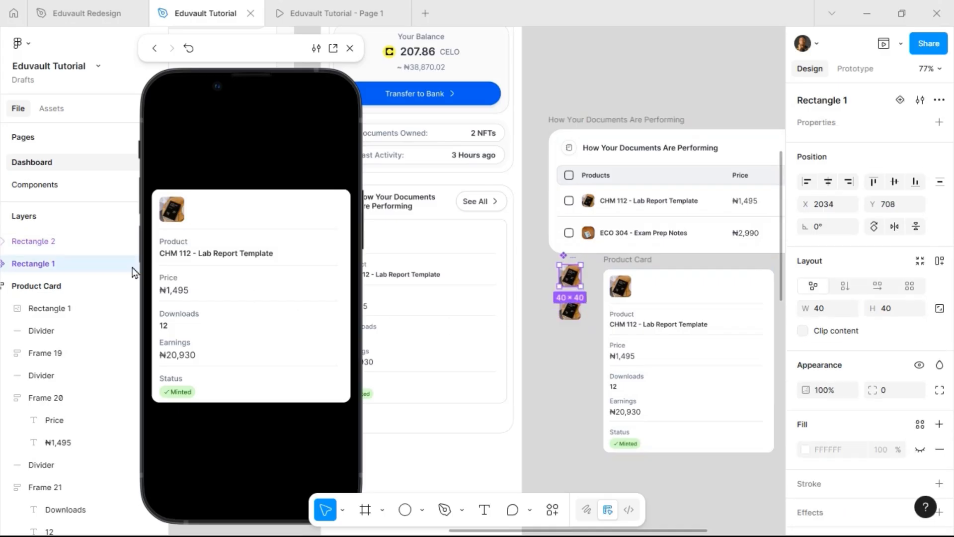
# Step: Rename the thumbnail component beside the Product Card as Product Img
pyautogui.doubleClick(45, 264)
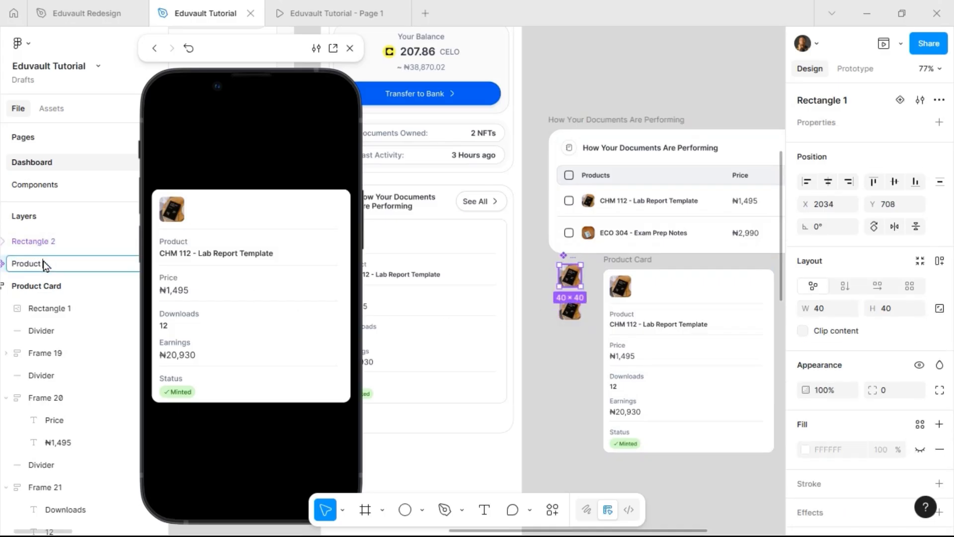
pyautogui.press('Return')
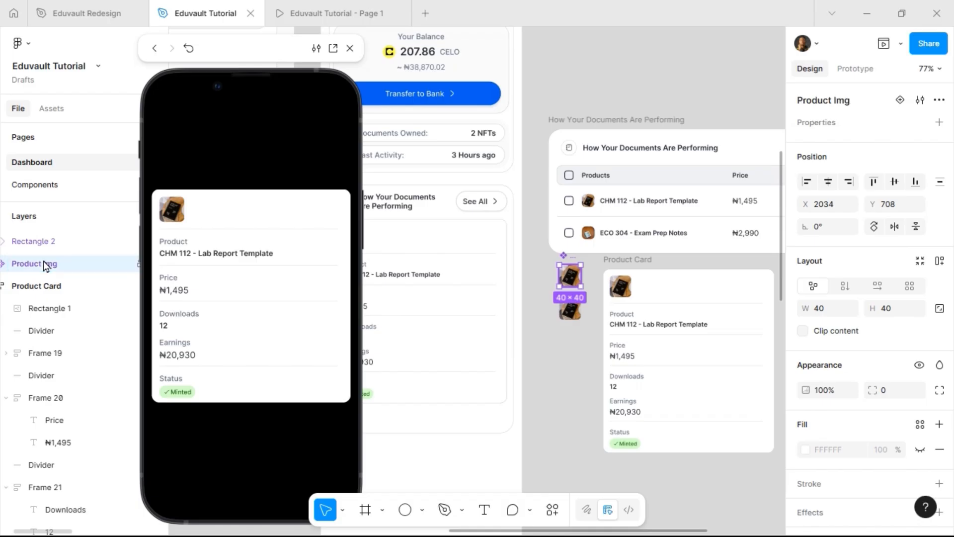
# Step: Replace the thumbnail instance below the Product Img component with a copy of the ECO 304 - Exam Prep Notes row's thumbnail
pyautogui.click(594, 240)
pyautogui.click(593, 236)
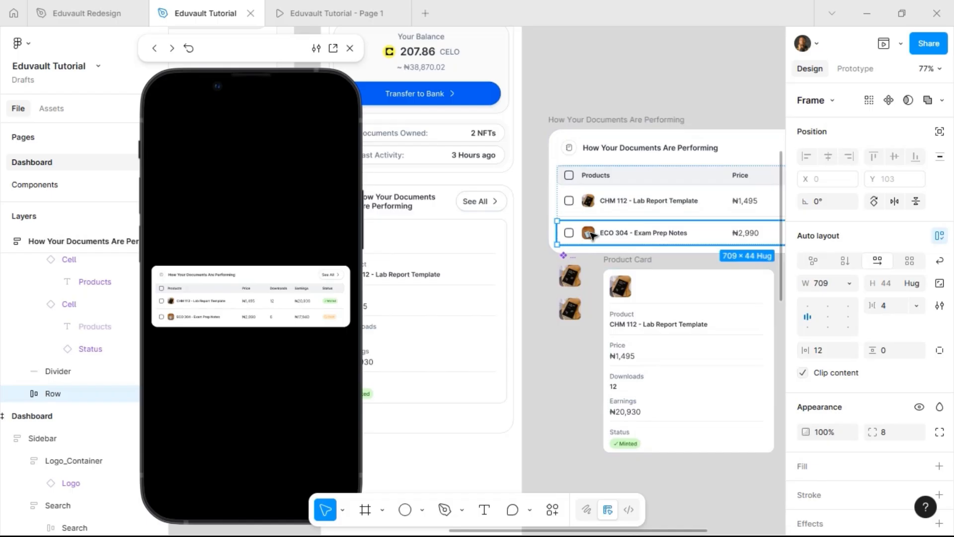
pyautogui.click(590, 234)
pyautogui.click(589, 233)
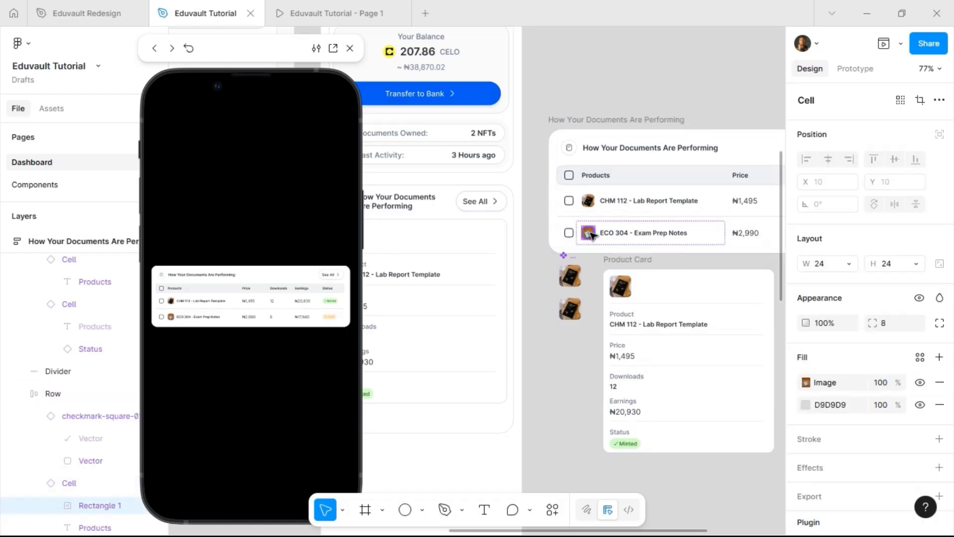
pyautogui.doubleClick(590, 232)
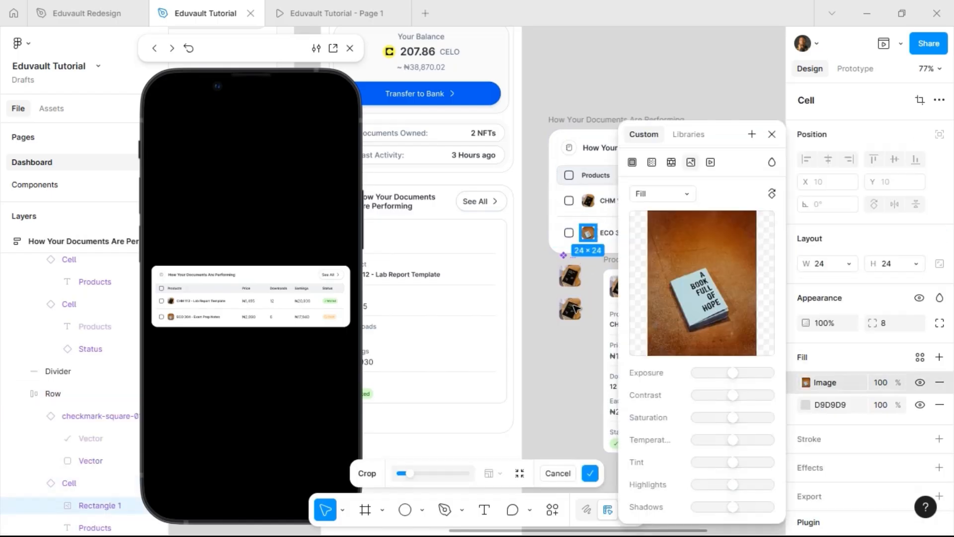
pyautogui.click(771, 134)
pyautogui.click(600, 235)
pyautogui.click(587, 234)
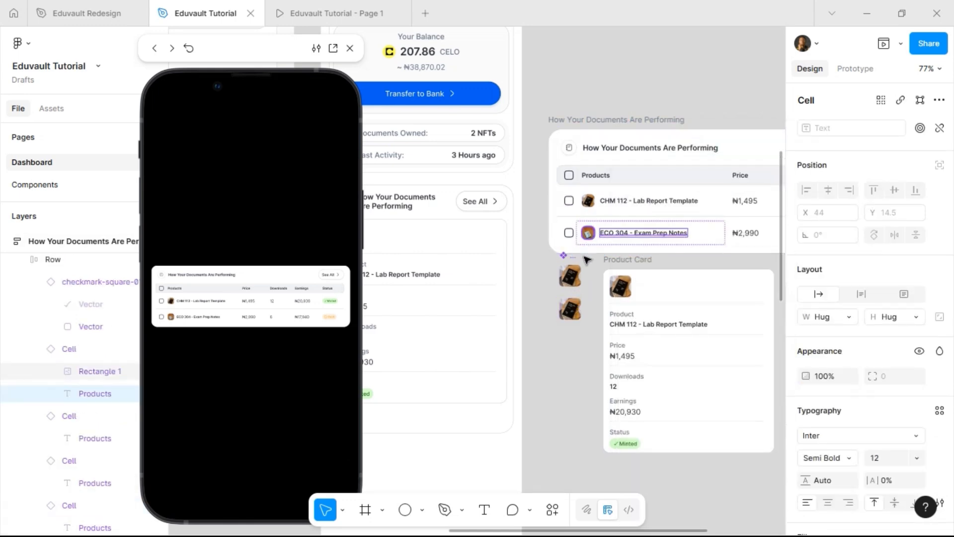
pyautogui.click(575, 314)
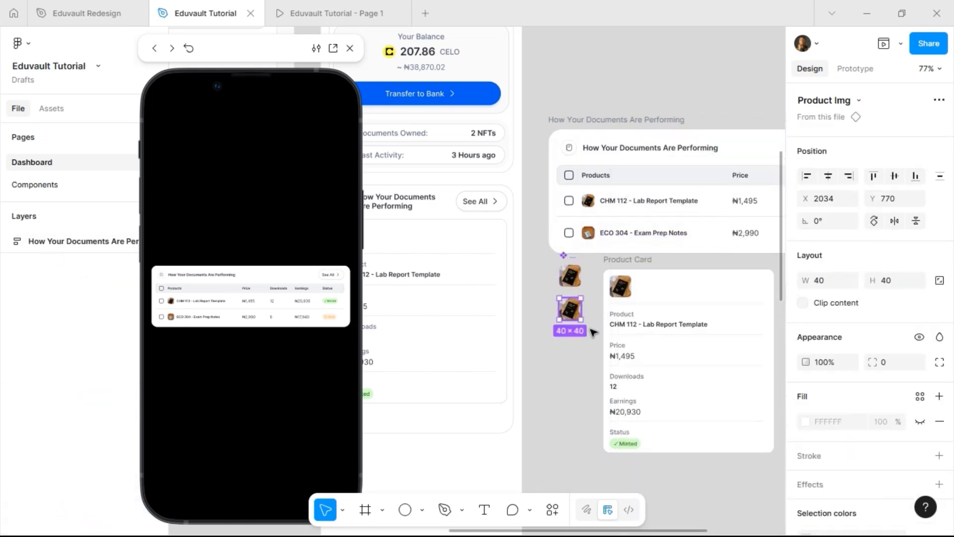
pyautogui.press('Return')
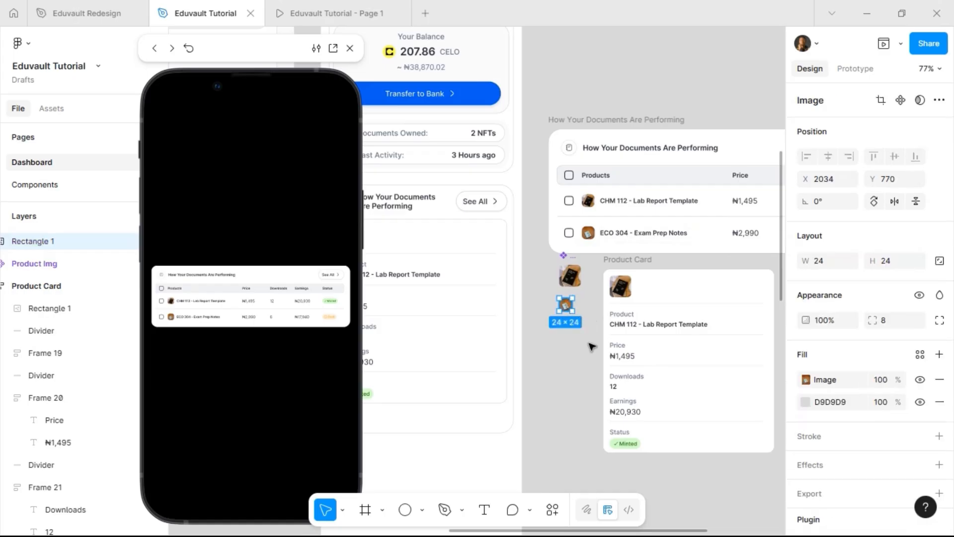
# Step: Scale the copied ECO 304 thumbnail proportionally to a width of 40
pyautogui.press('k')
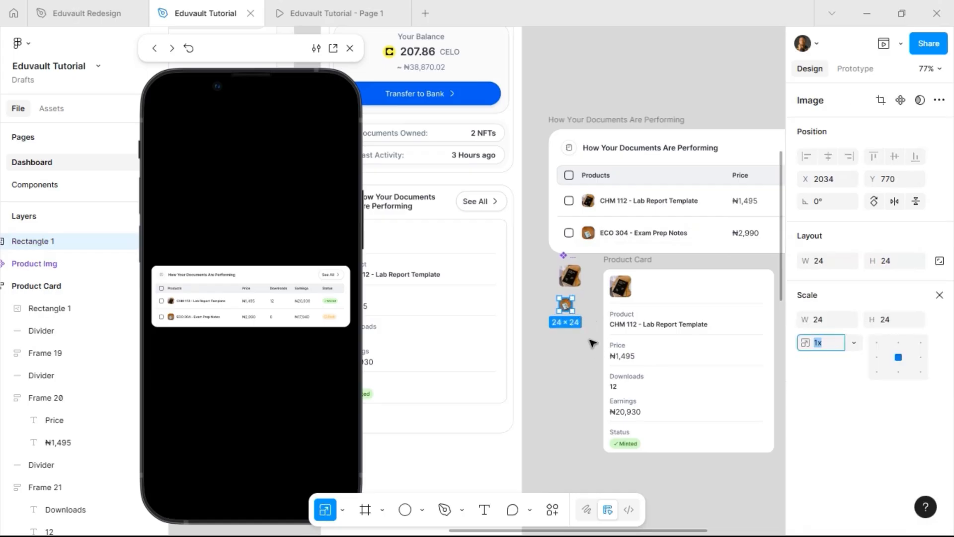
pyautogui.click(834, 321)
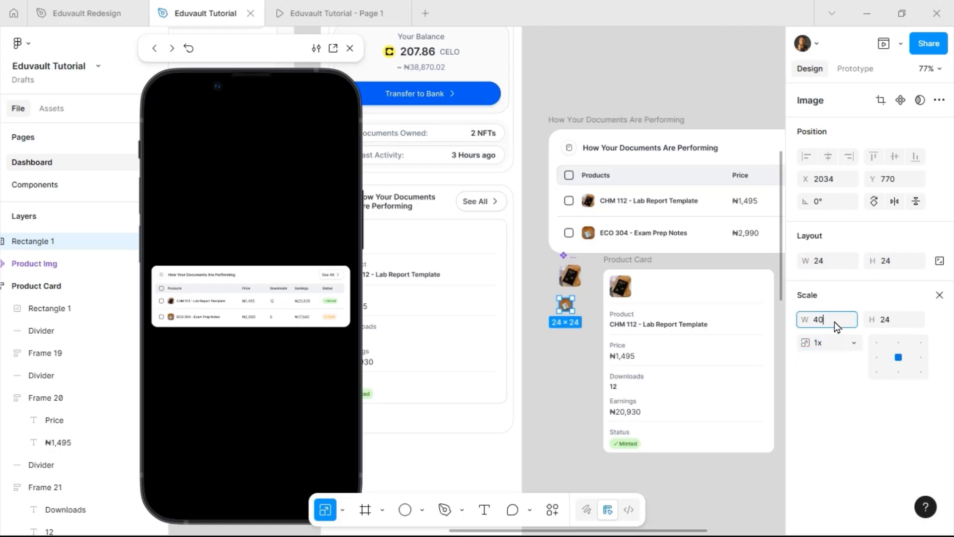
pyautogui.press('Return')
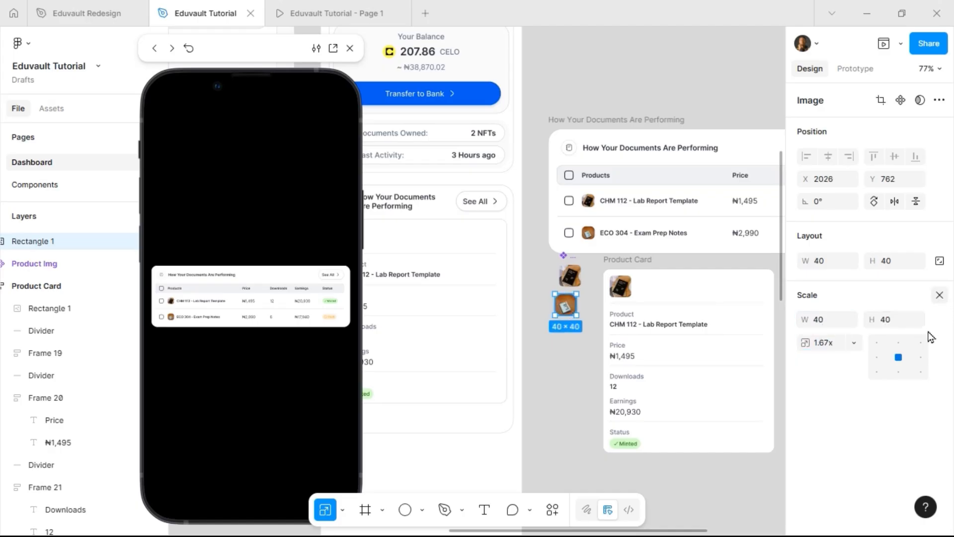
pyautogui.press('v')
# Step: Set the corner radius of the copied ECO 304 thumbnail to 12
pyautogui.click(903, 324)
pyautogui.write('12')
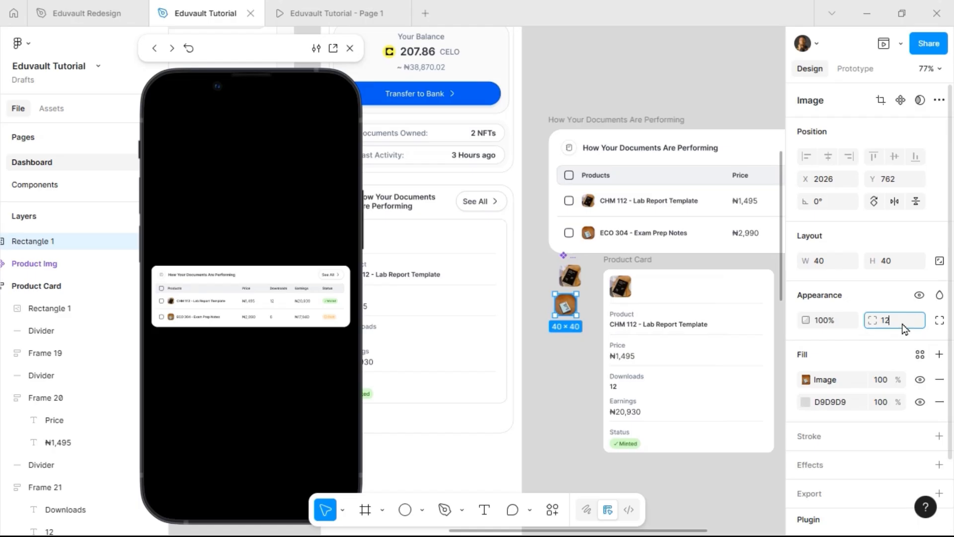
pyautogui.press('Return')
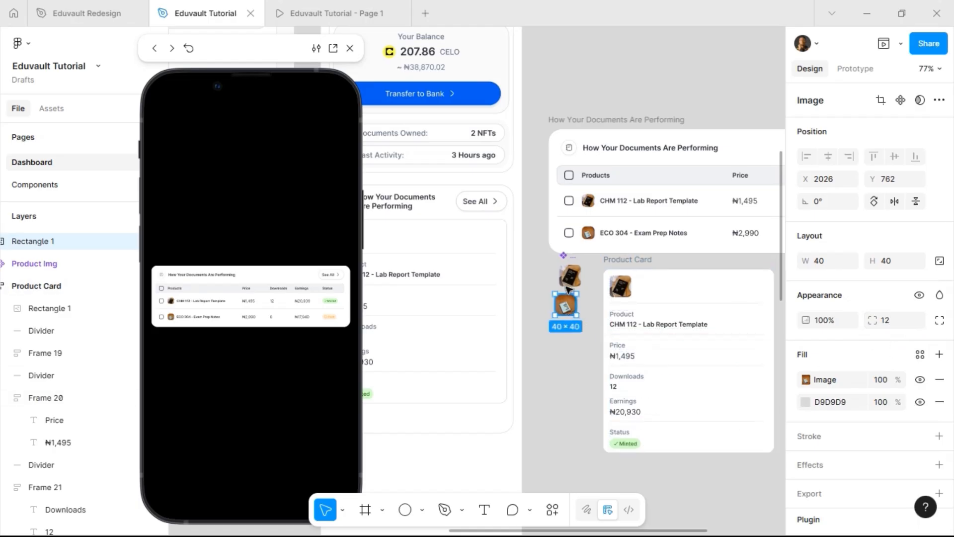
# Step: Set the copied ECO 304 thumbnail's corner radius to 8 and align it directly below the Product Img component
pyautogui.click(569, 281)
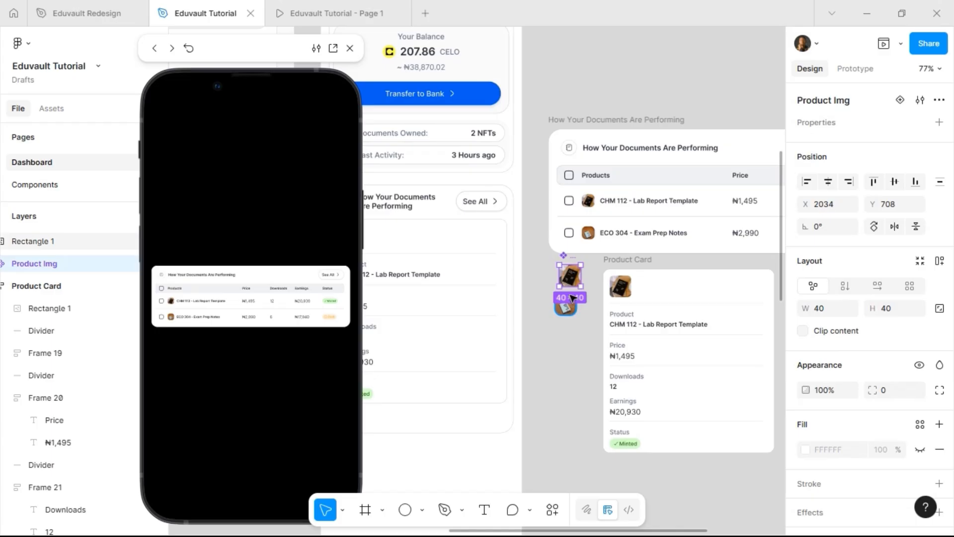
pyautogui.scroll(5, 572, 297)
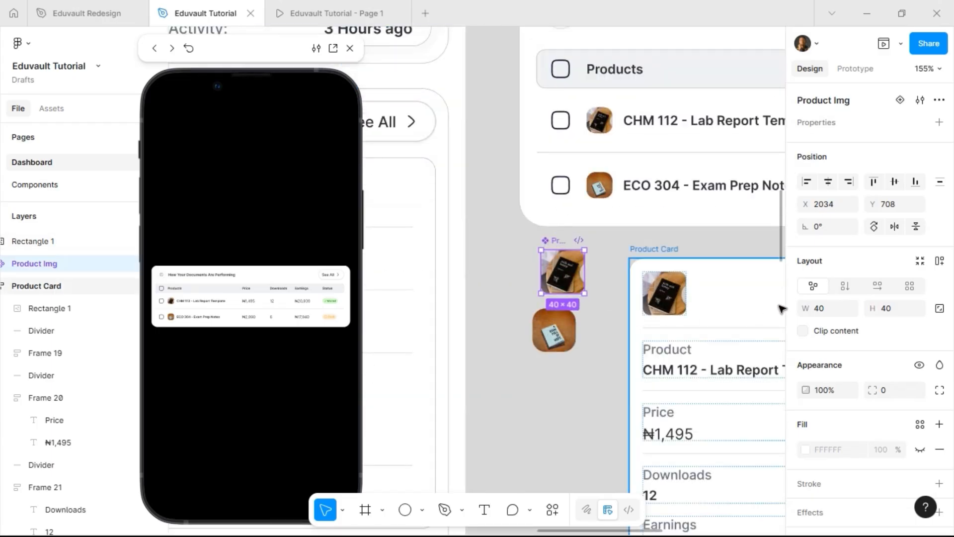
pyautogui.click(569, 337)
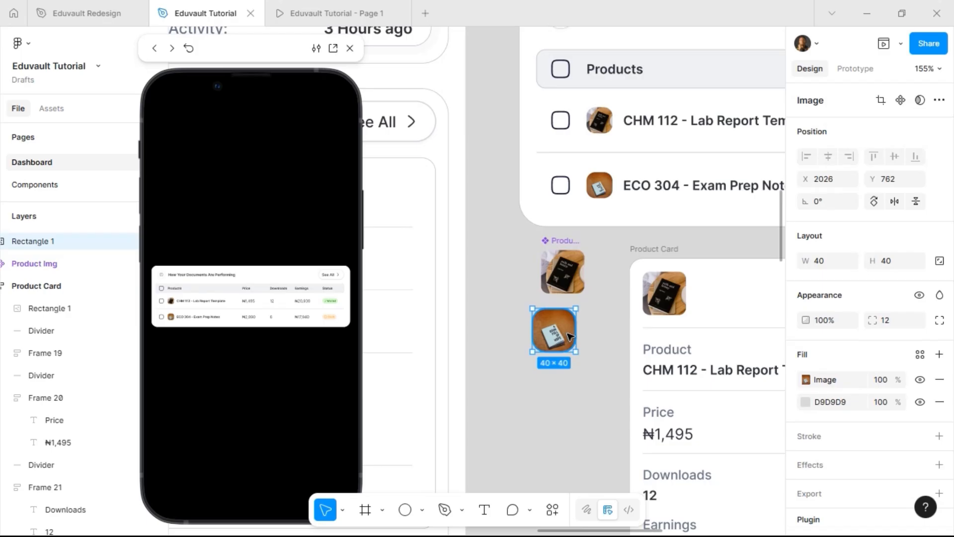
pyautogui.click(893, 324)
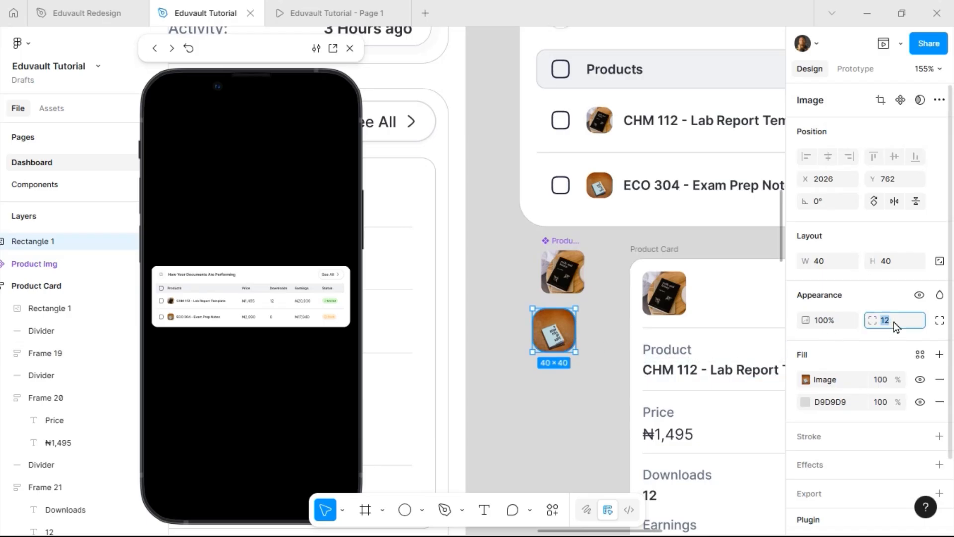
pyautogui.write('8')
pyautogui.press('Return')
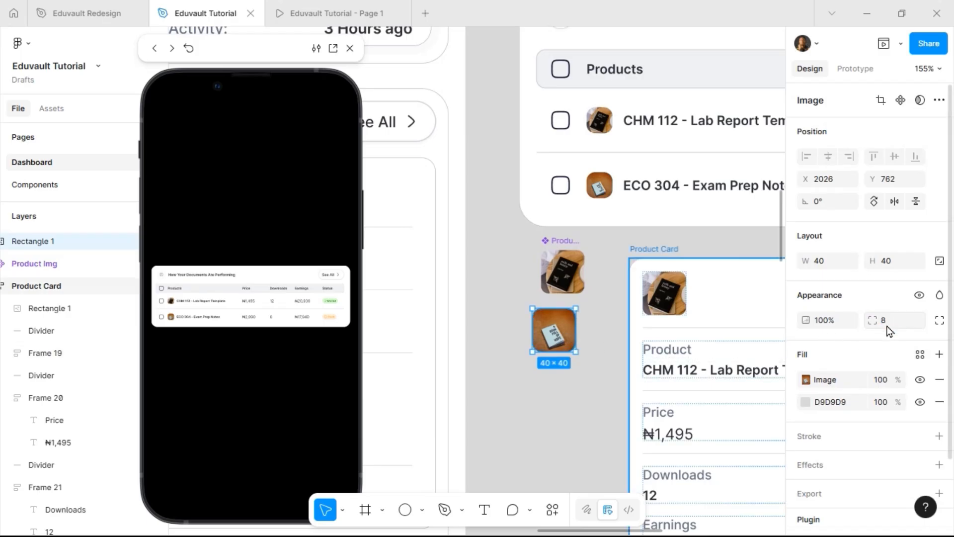
pyautogui.moveTo(559, 333); pyautogui.dragTo(567, 327)
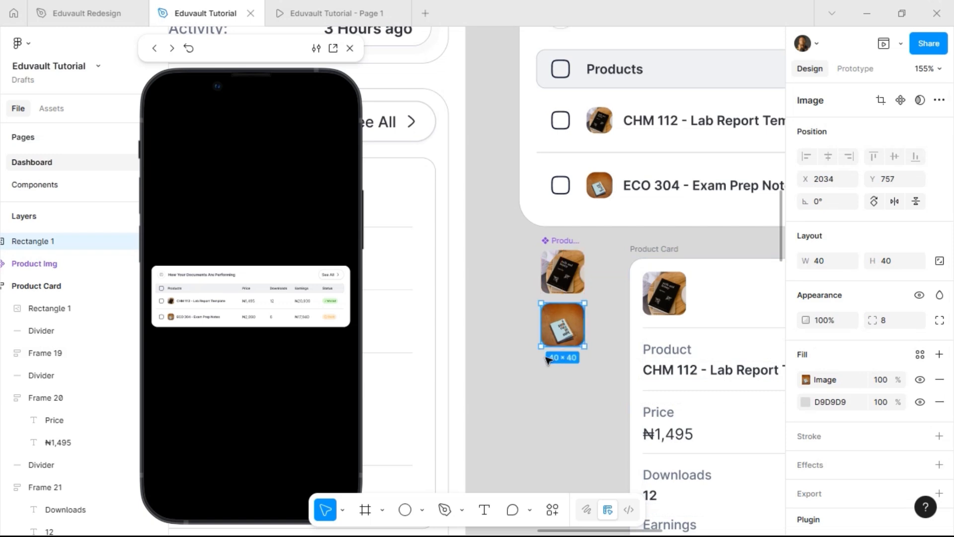
# Step: Turn the ECO 304 thumbnail into a component and rename it Product img 02
pyautogui.click(901, 100)
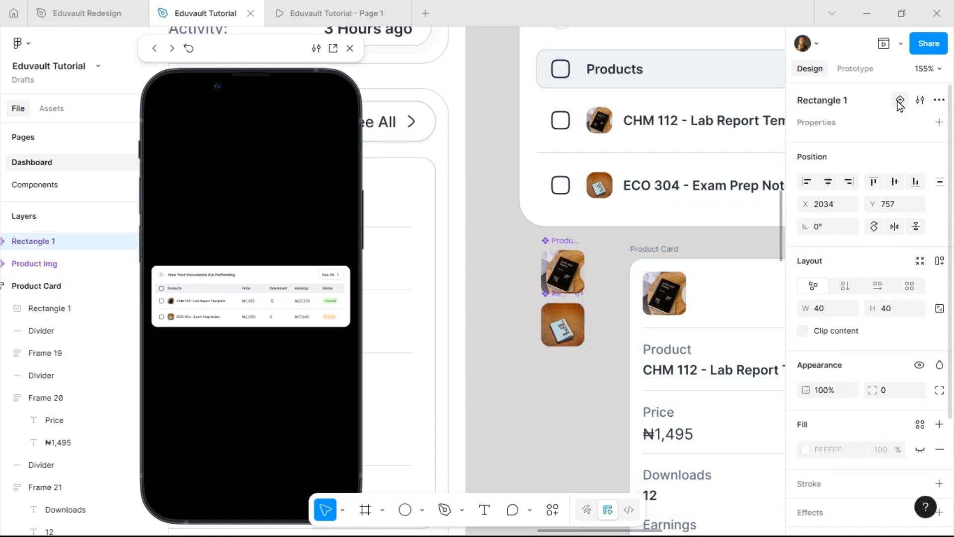
pyautogui.doubleClick(36, 241)
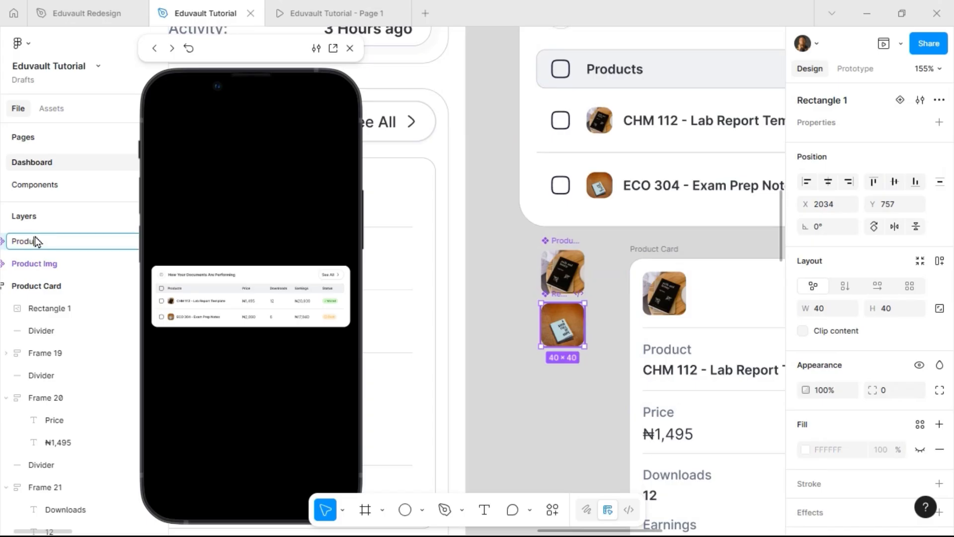
pyautogui.write('Product img 02')
pyautogui.press('Return')
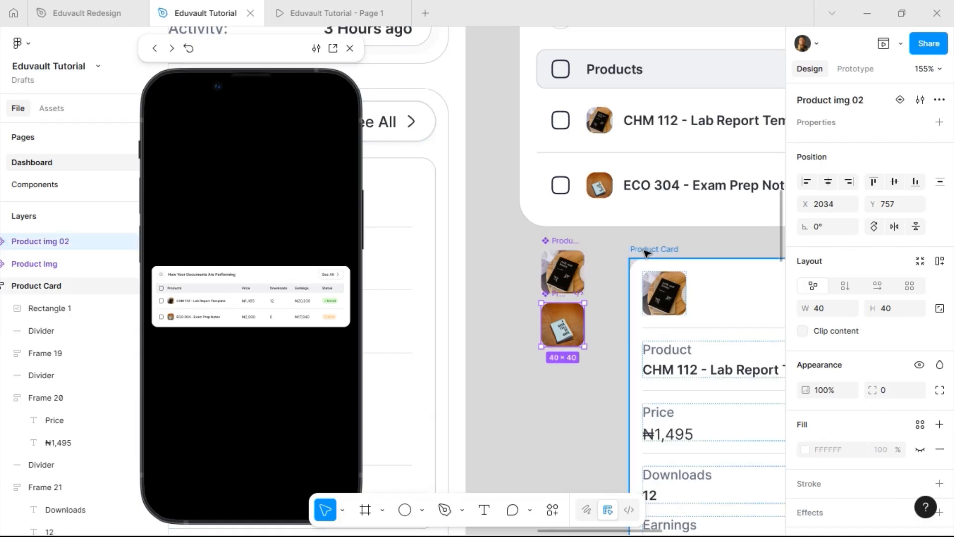
# Step: Replace the thumbnail in the standalone Product Card with a Product Img instance and turn the card into a component
pyautogui.click(567, 263)
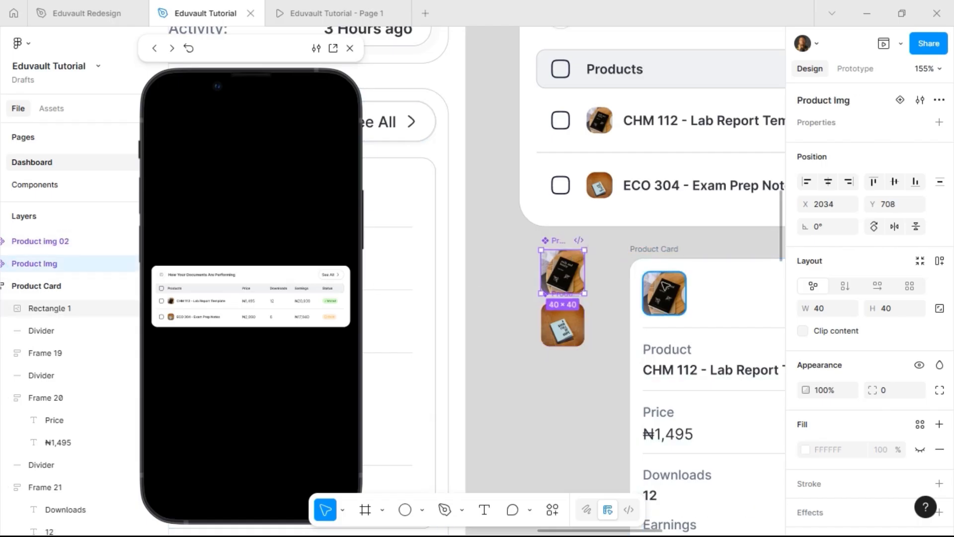
pyautogui.click(666, 289)
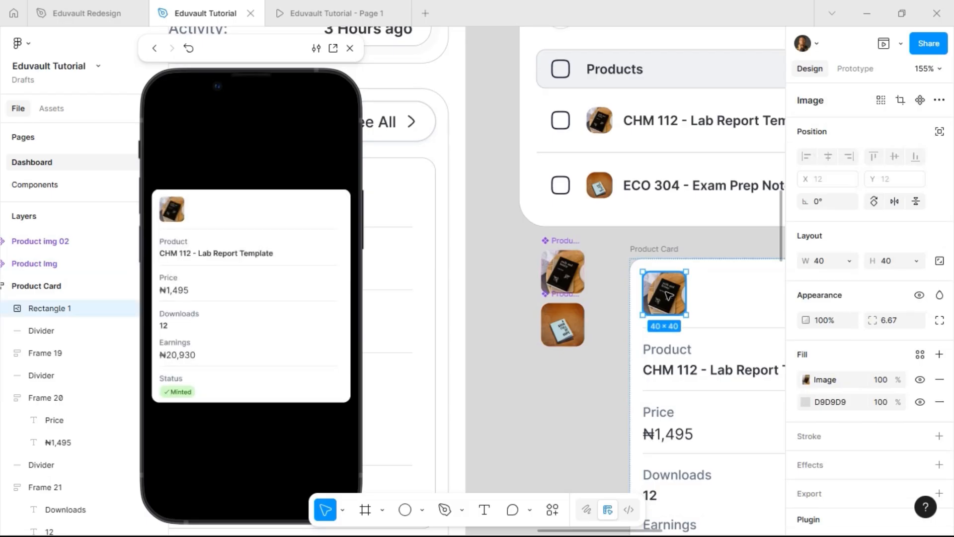
pyautogui.hotkey('ctrl', 'shift', 'r')
pyautogui.scroll(-5, 668, 296)
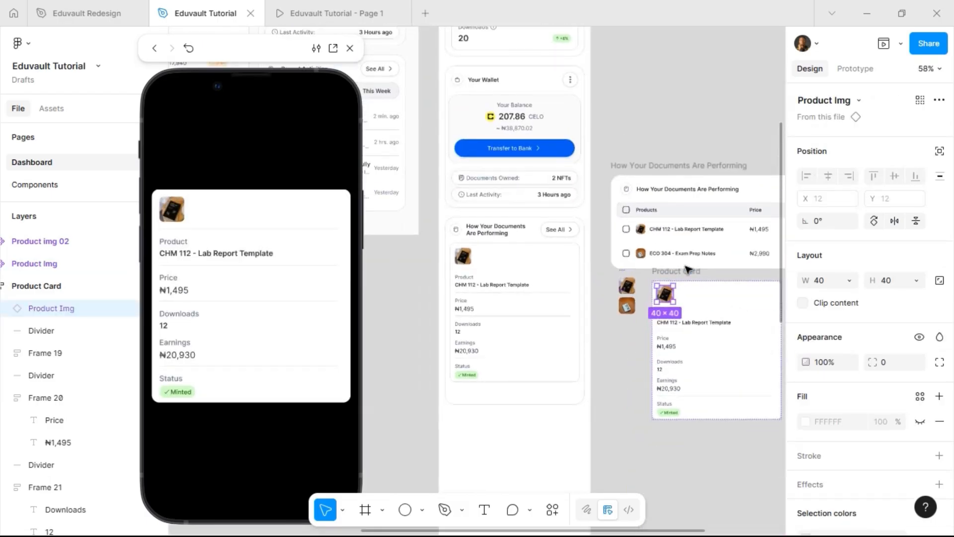
pyautogui.click(696, 274)
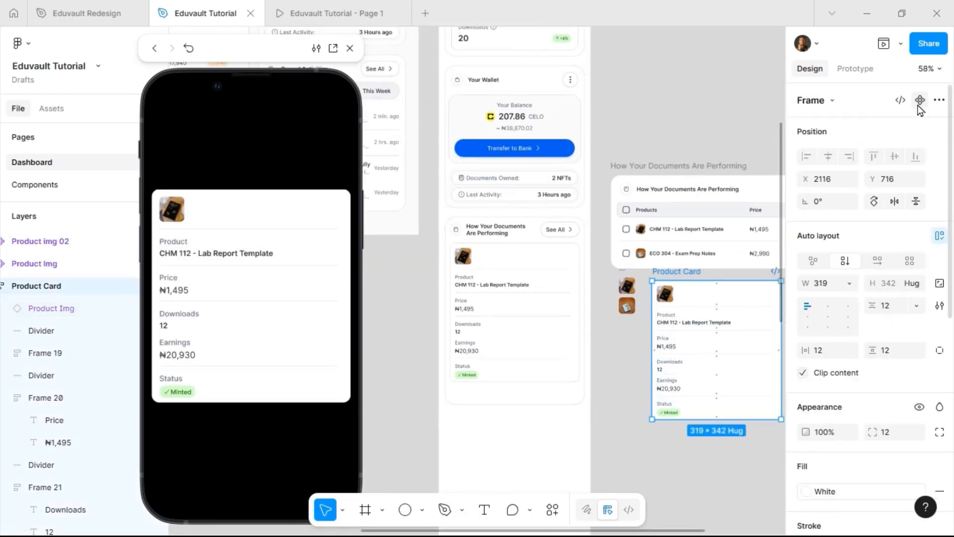
pyautogui.click(919, 100)
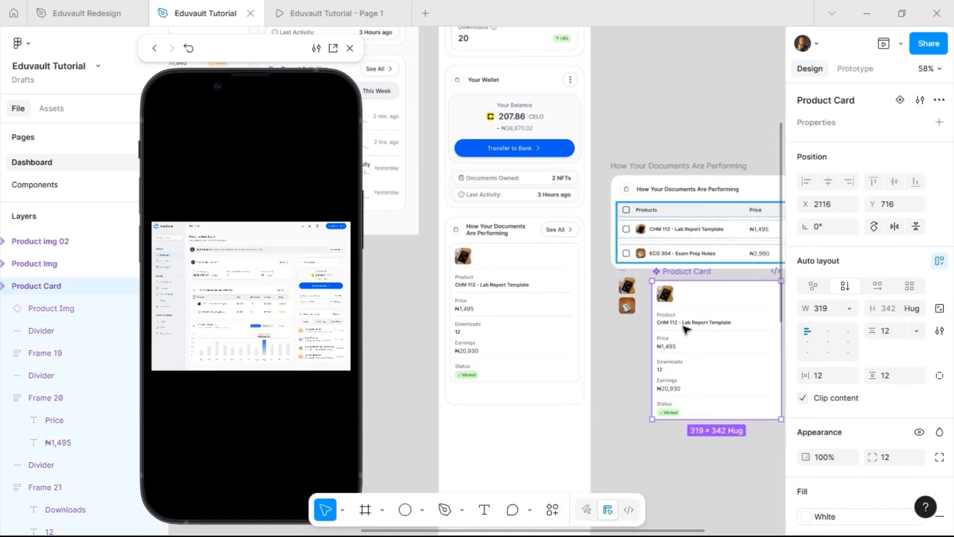
# Step: Replace the document card in the mobile How Your Documents Are Performing section with a Product Card instance and duplicate it
pyautogui.click(491, 281)
pyautogui.click(491, 281)
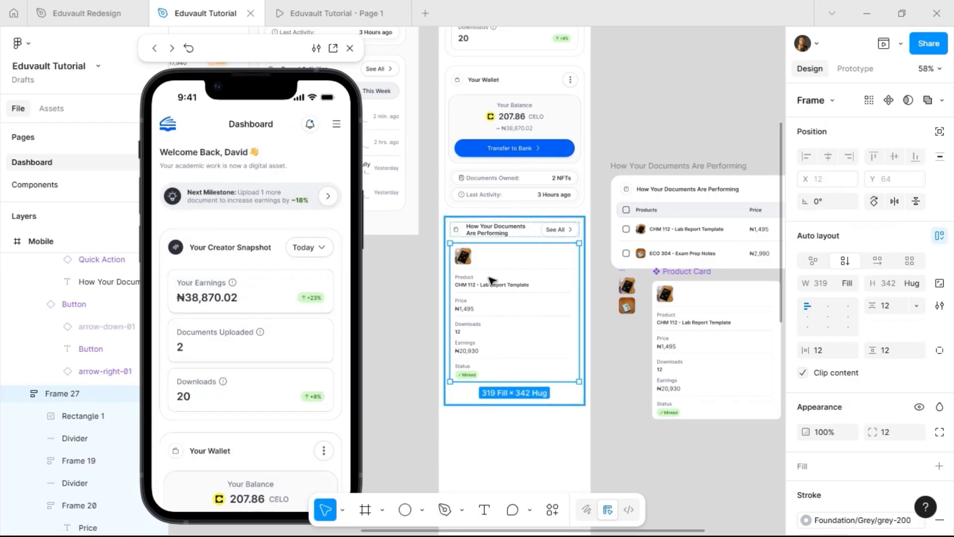
pyautogui.hotkey('ctrl', 'shift', 'r')
pyautogui.hotkey('ctrl', 'd')
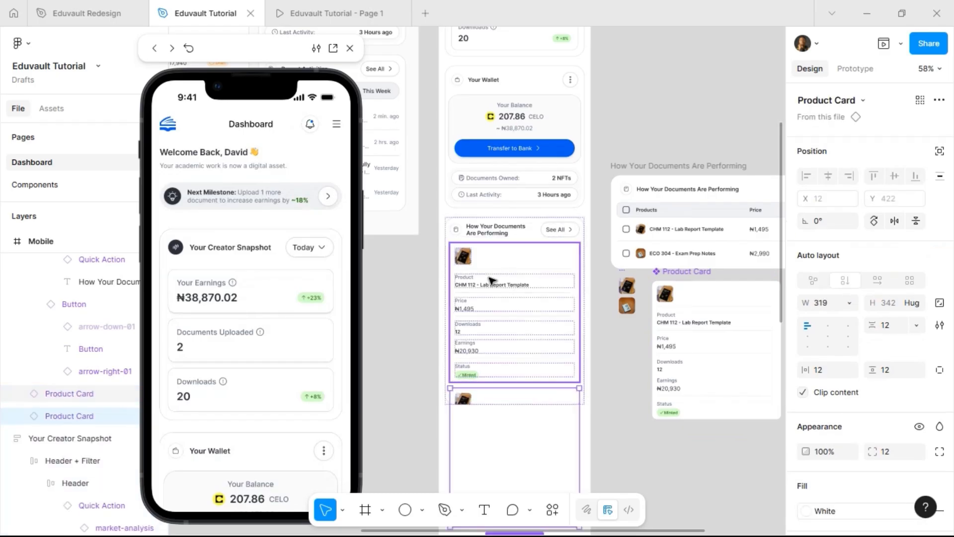
# Step: Make the mobile How Your Documents Are Performing section hug its contents vertically and set its item gap to 12
pyautogui.click(452, 218)
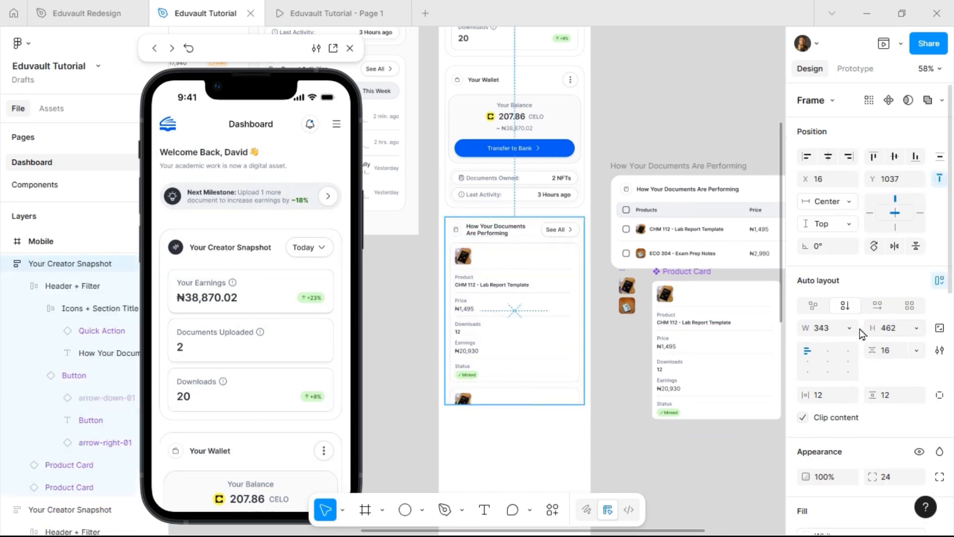
pyautogui.click(919, 330)
pyautogui.click(829, 342)
pyautogui.scroll(-2, 551, 297)
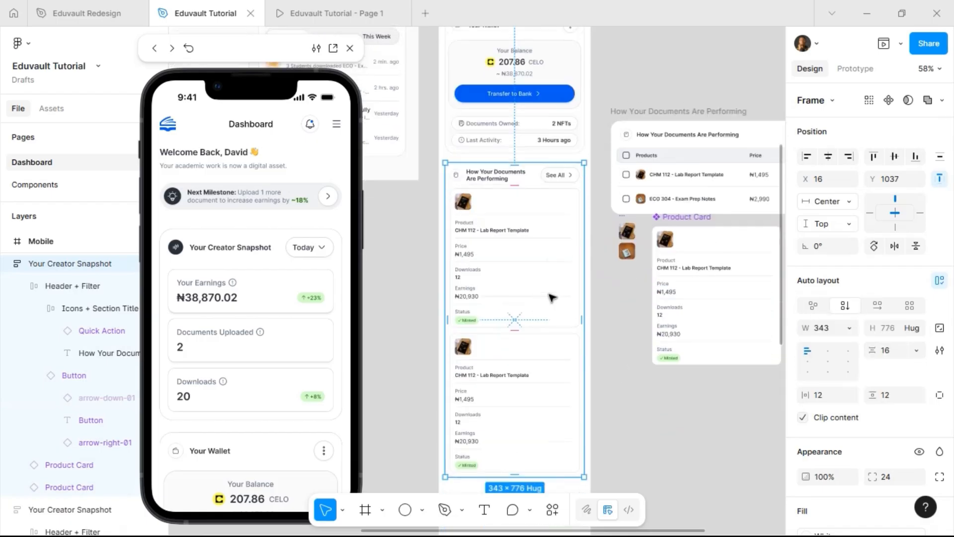
pyautogui.scroll(-2, 550, 300)
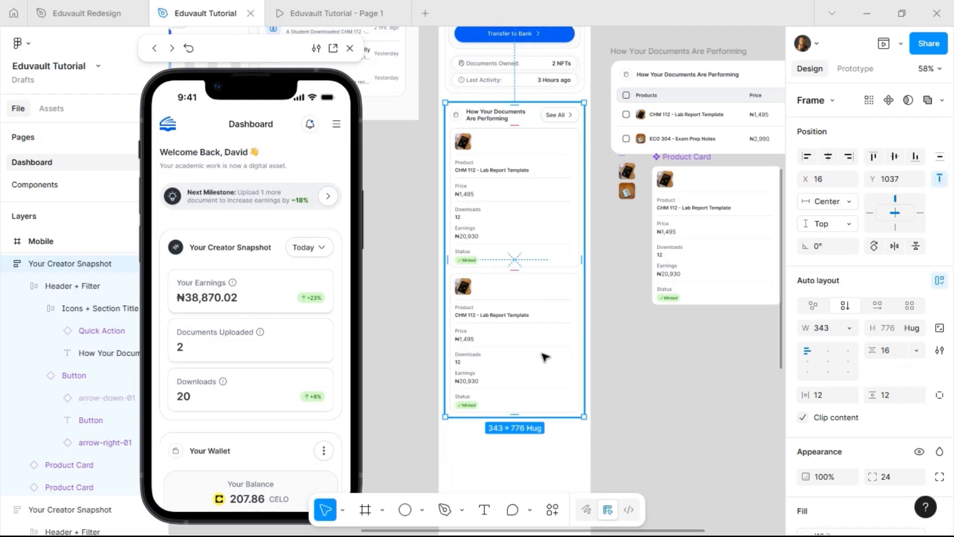
pyautogui.click(888, 351)
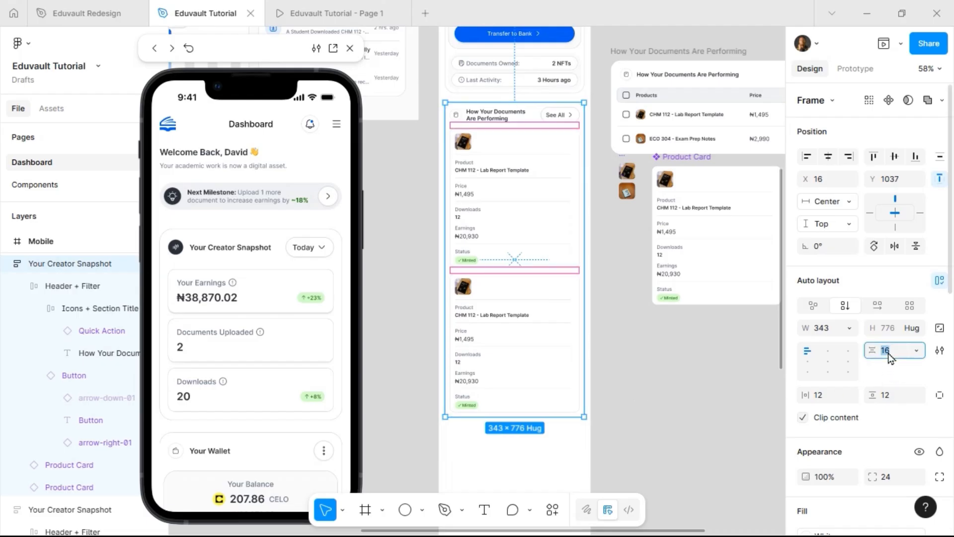
pyautogui.write('12')
pyautogui.press('Return')
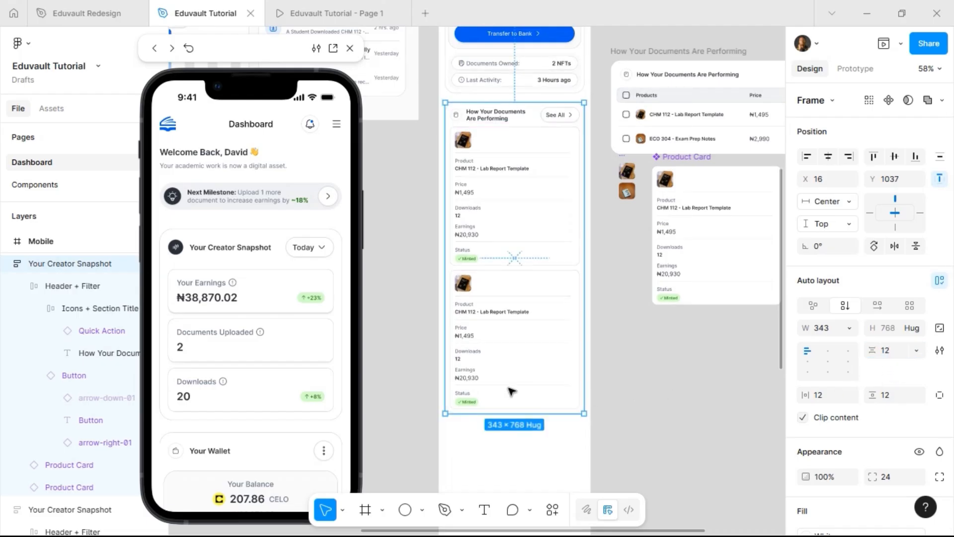
pyautogui.scroll(-10, 229, 329)
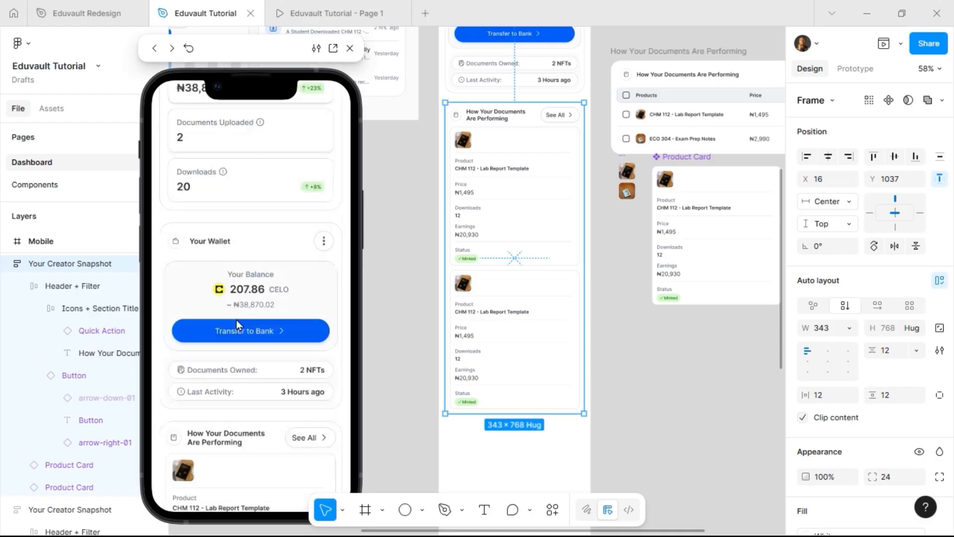
# Step: Move the standalone Product Card component up beside the thumbnails and place the desktop How Your Documents Are Performing table below it
pyautogui.scroll(3, 239, 323)
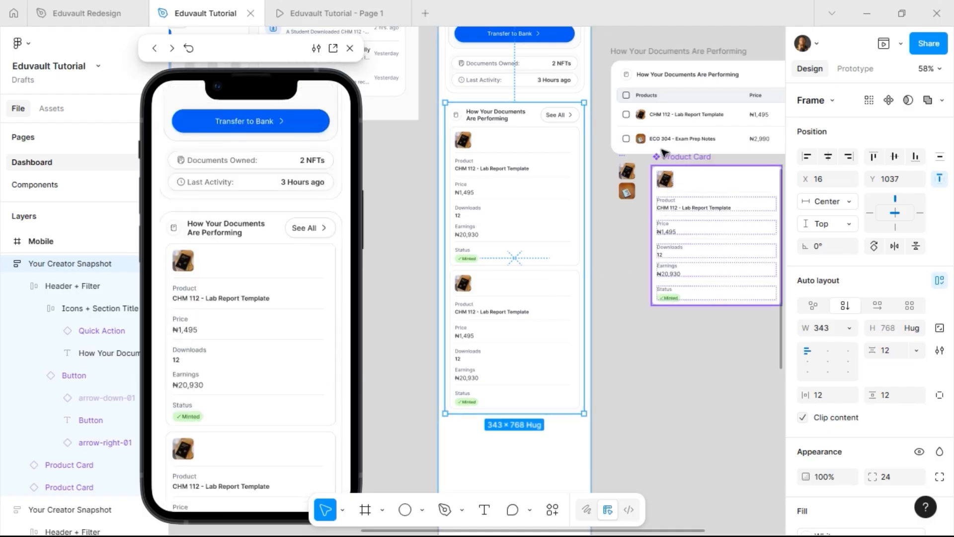
pyautogui.moveTo(665, 157); pyautogui.dragTo(679, 200)
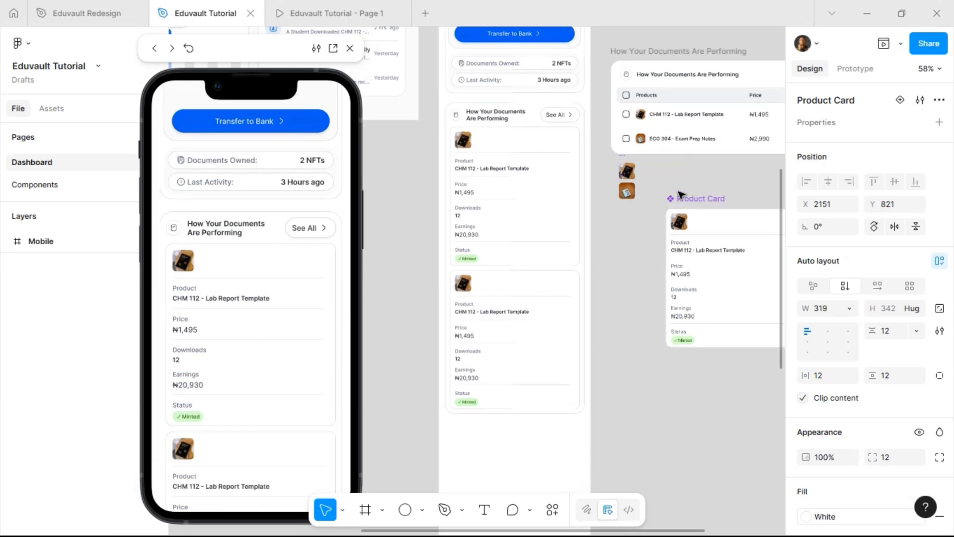
pyautogui.moveTo(633, 54); pyautogui.dragTo(652, 369)
pyautogui.moveTo(680, 197); pyautogui.dragTo(657, 123)
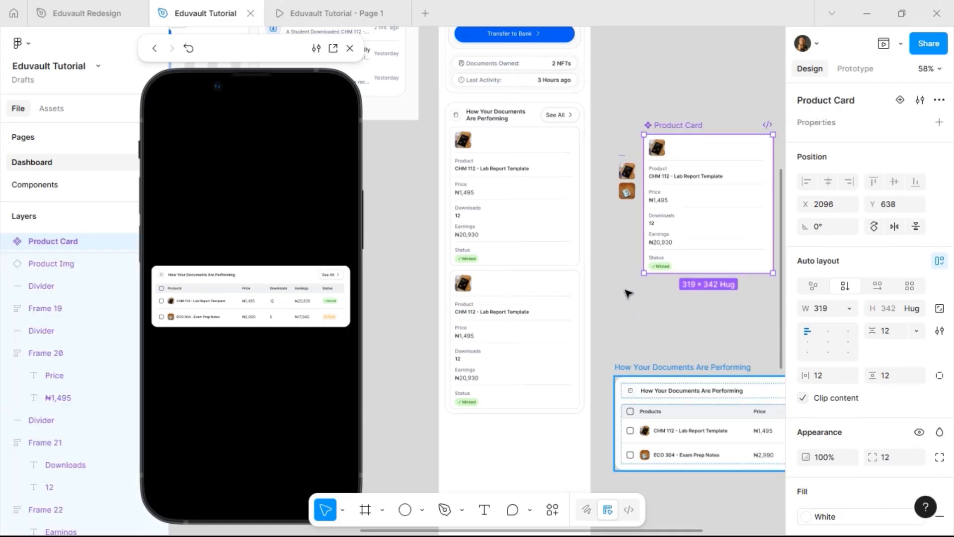
pyautogui.moveTo(639, 364); pyautogui.dragTo(624, 291)
pyautogui.scroll(1, 569, 378)
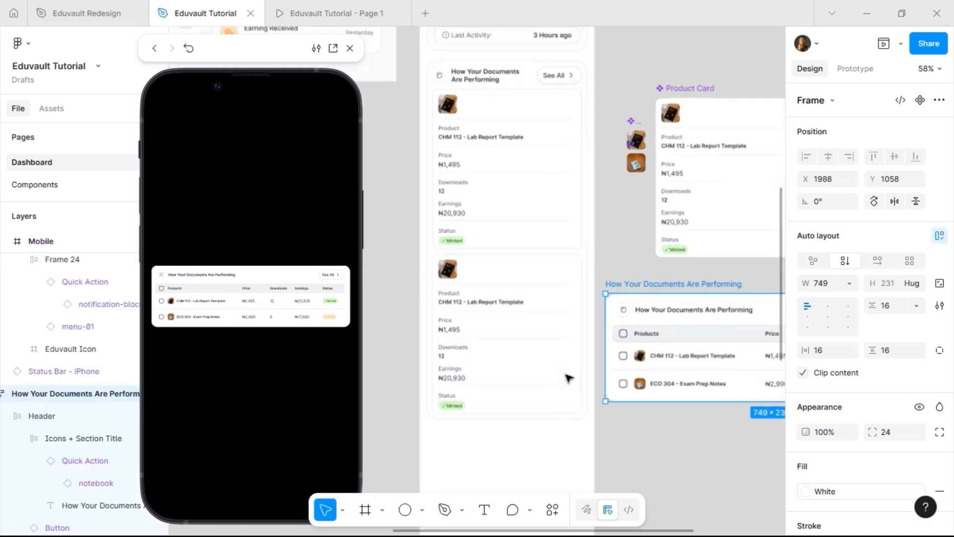
pyautogui.scroll(2, 569, 378)
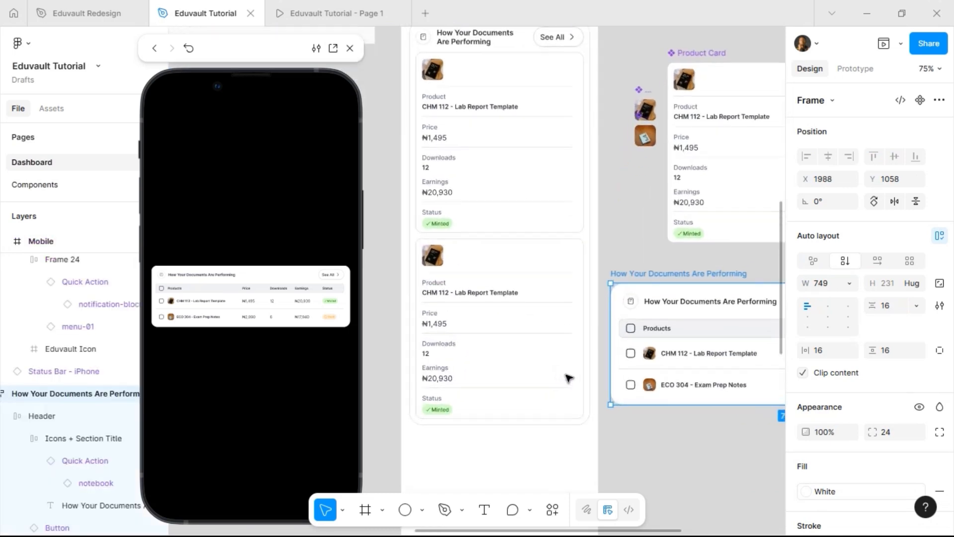
pyautogui.doubleClick(679, 387)
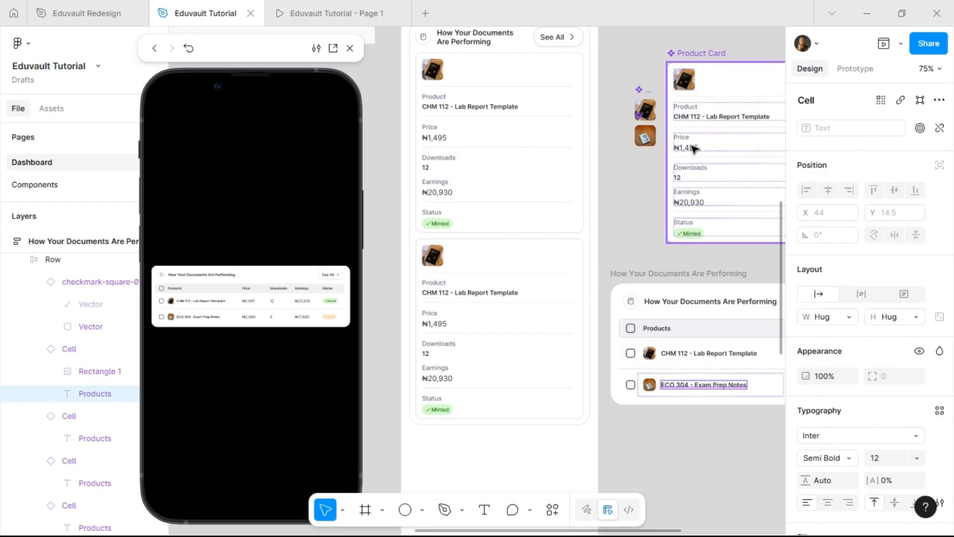
pyautogui.click(706, 120)
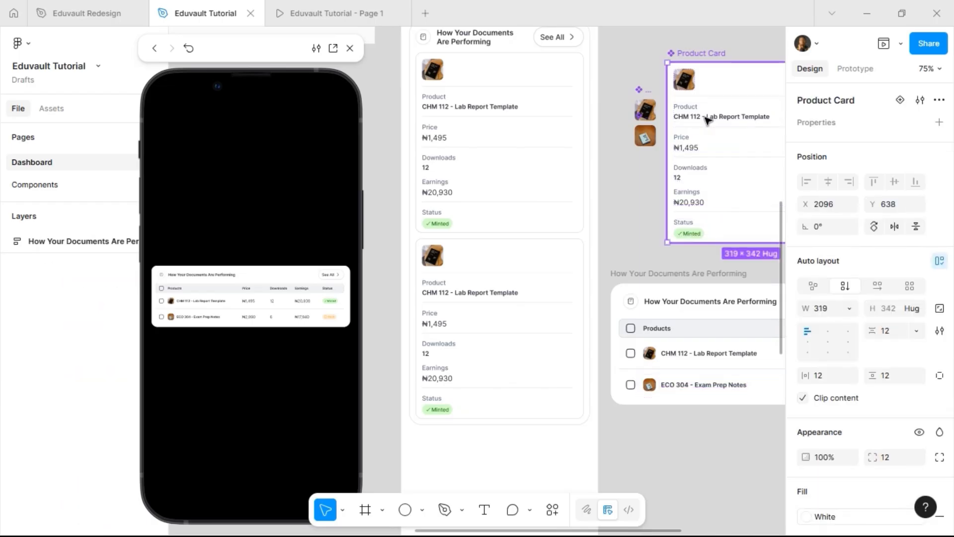
pyautogui.doubleClick(706, 119)
pyautogui.press('Return')
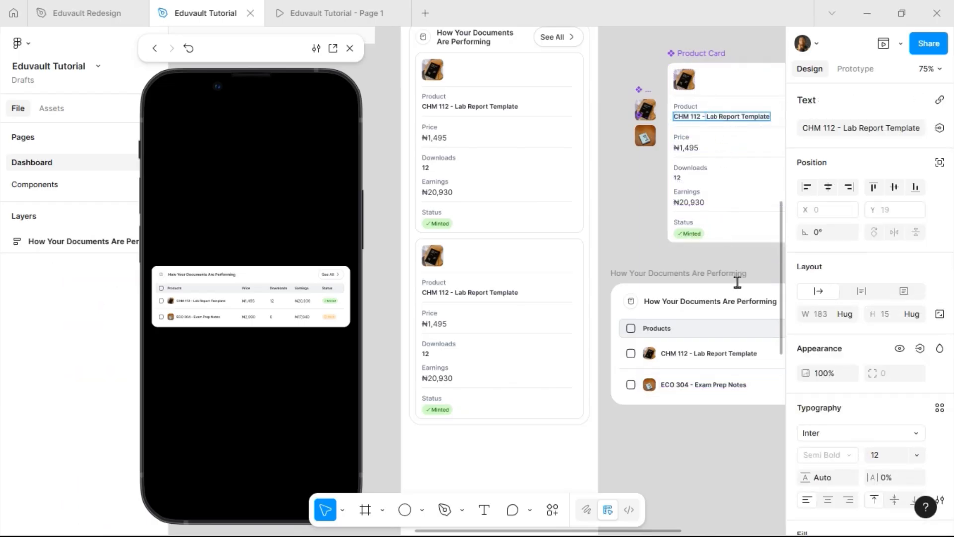
# Step: Set the price, downloads and earnings values in the main Product Card component to font size 14 and Semi Bold weight
pyautogui.click(688, 148)
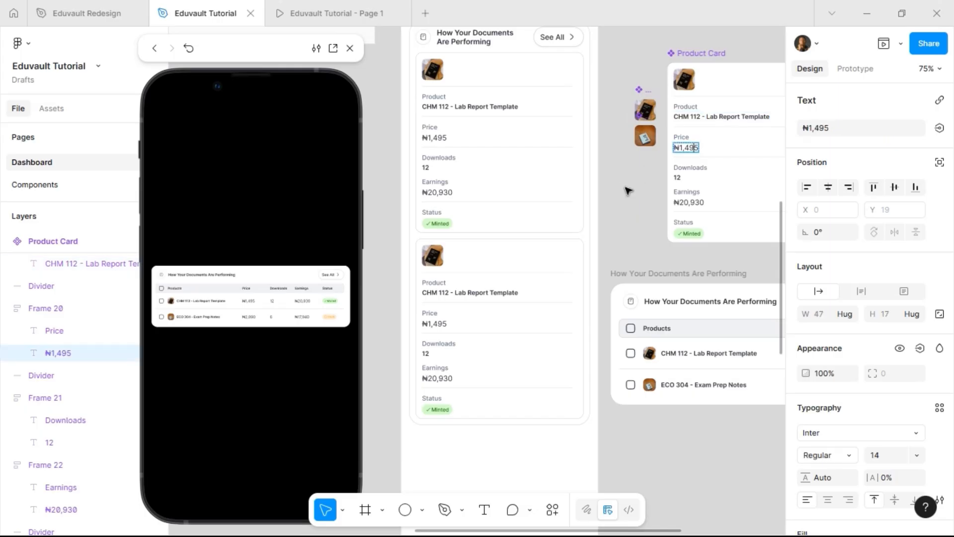
pyautogui.keyDown('shift'); pyautogui.click(692, 202); pyautogui.keyUp('shift')
pyautogui.keyDown('shift'); pyautogui.click(677, 177); pyautogui.keyUp('shift')
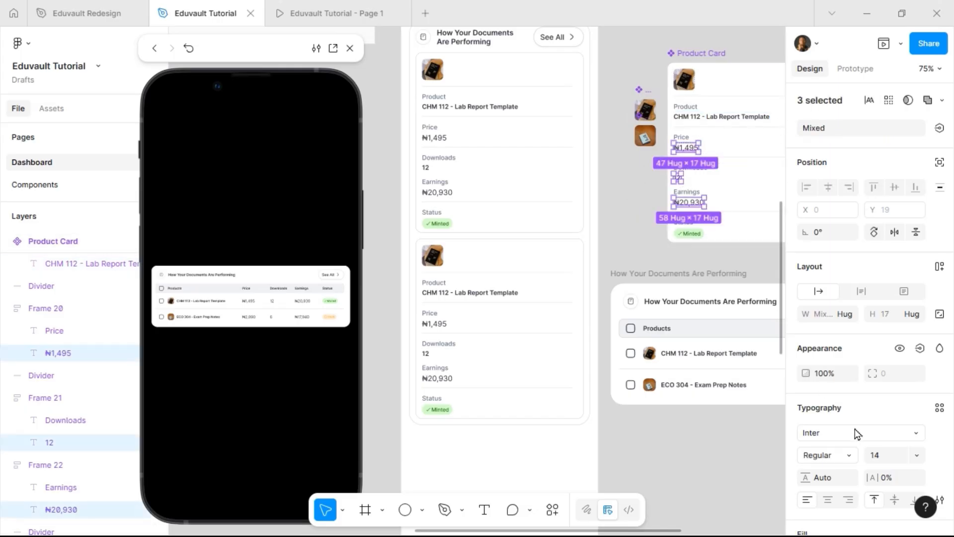
pyautogui.click(887, 460)
pyautogui.write('14')
pyautogui.press('Return')
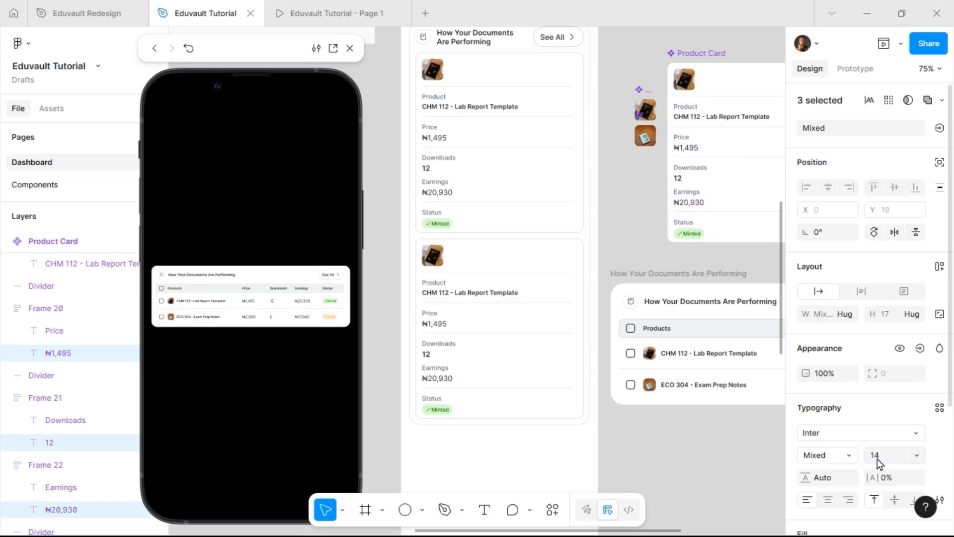
pyautogui.click(850, 455)
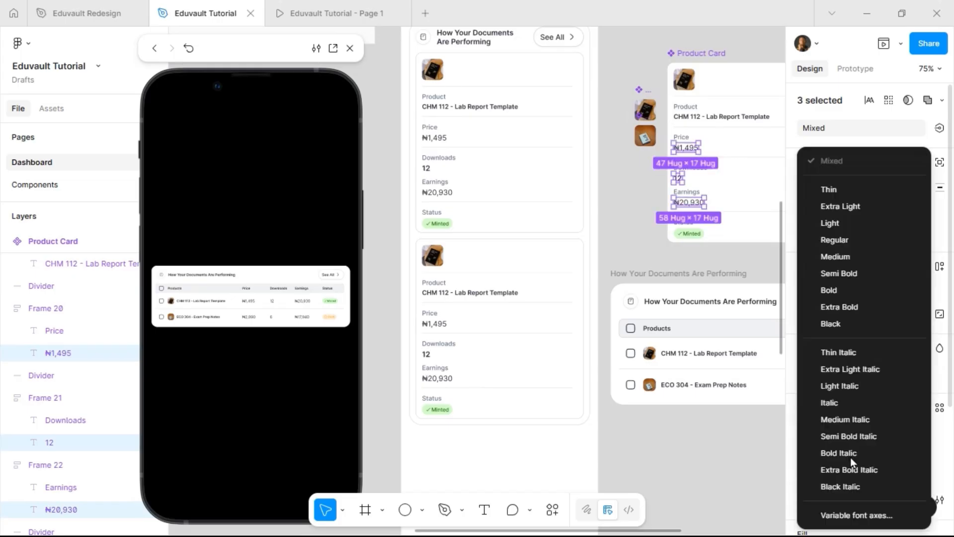
pyautogui.click(843, 274)
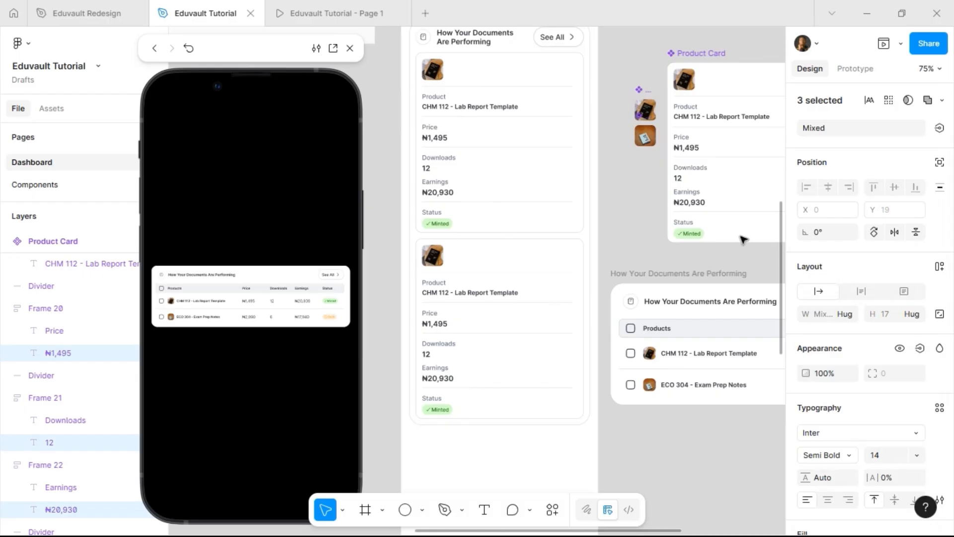
# Step: Make the Status frame in the main Product Card component hug its contents vertically
pyautogui.click(702, 169)
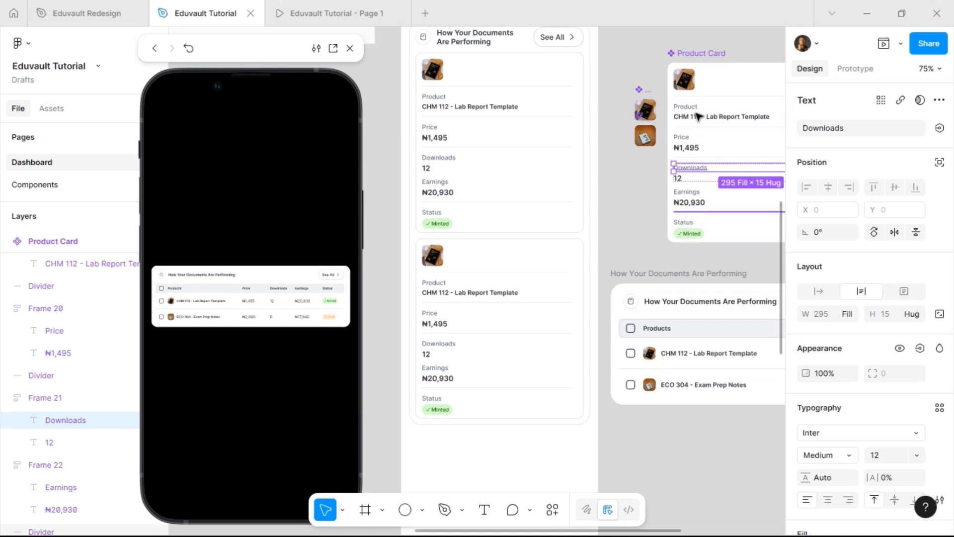
pyautogui.click(698, 231)
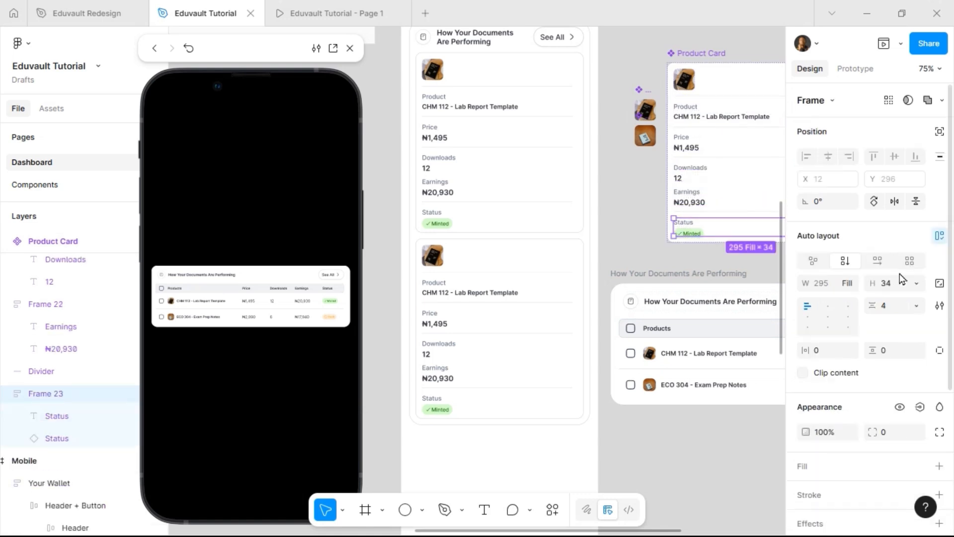
pyautogui.click(916, 284)
pyautogui.click(871, 299)
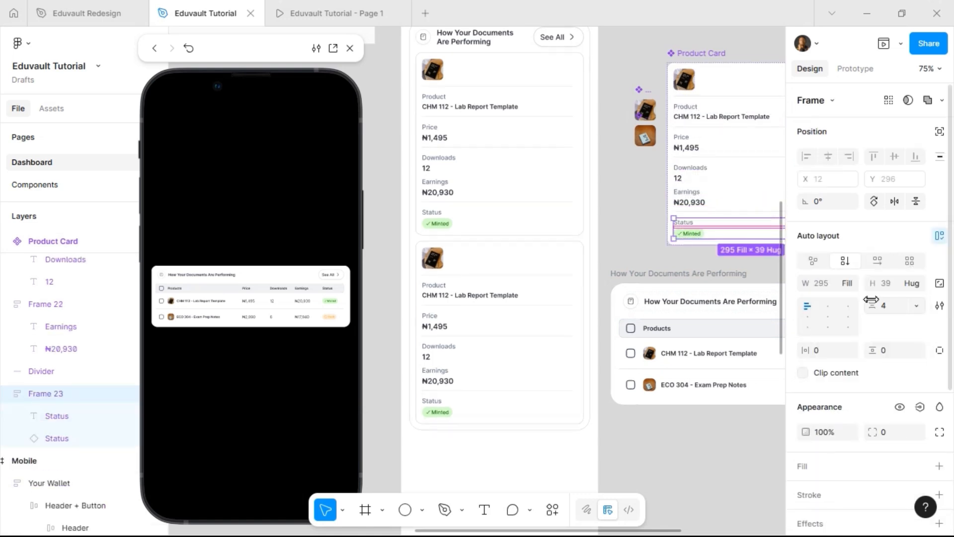
pyautogui.click(695, 199)
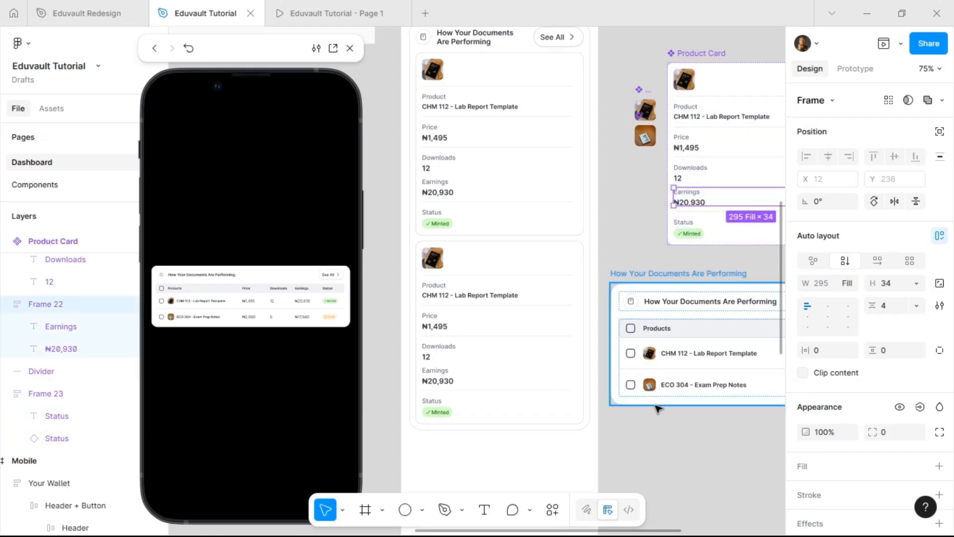
pyautogui.hscroll(2, 657, 408)
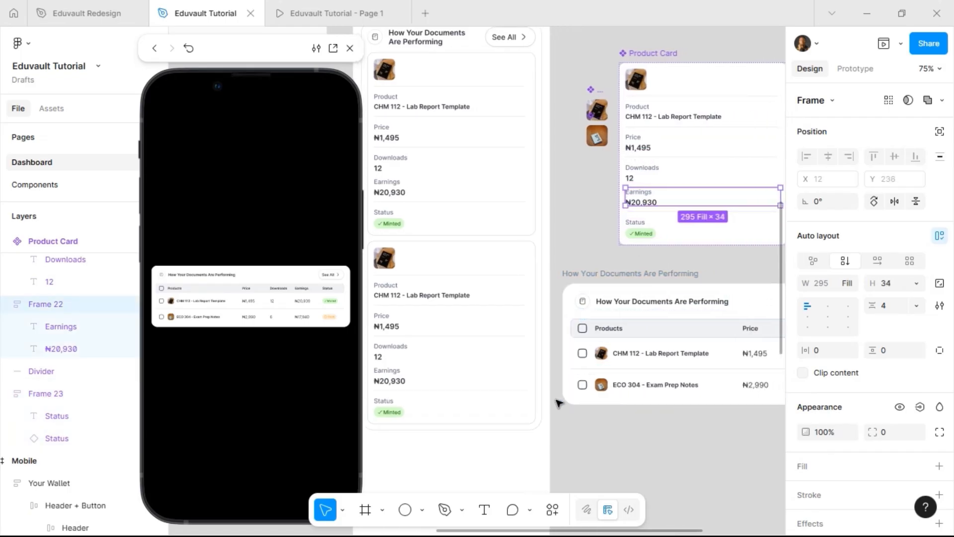
pyautogui.click(411, 298)
pyautogui.doubleClick(410, 297)
pyautogui.doubleClick(409, 296)
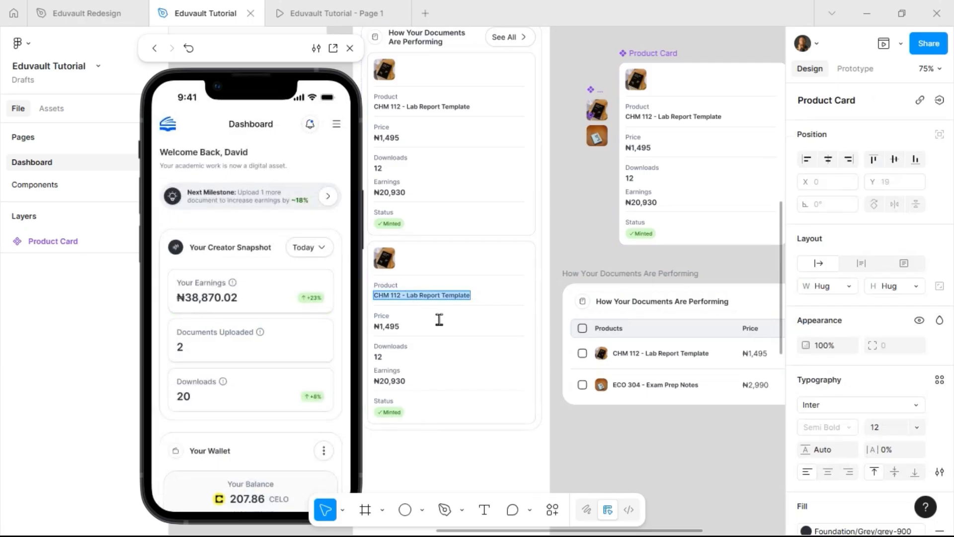
# Step: Create a text property named Product for the CHM 112 - Lab Report Template text in the main Product Card component
pyautogui.hscroll(2, 717, 378)
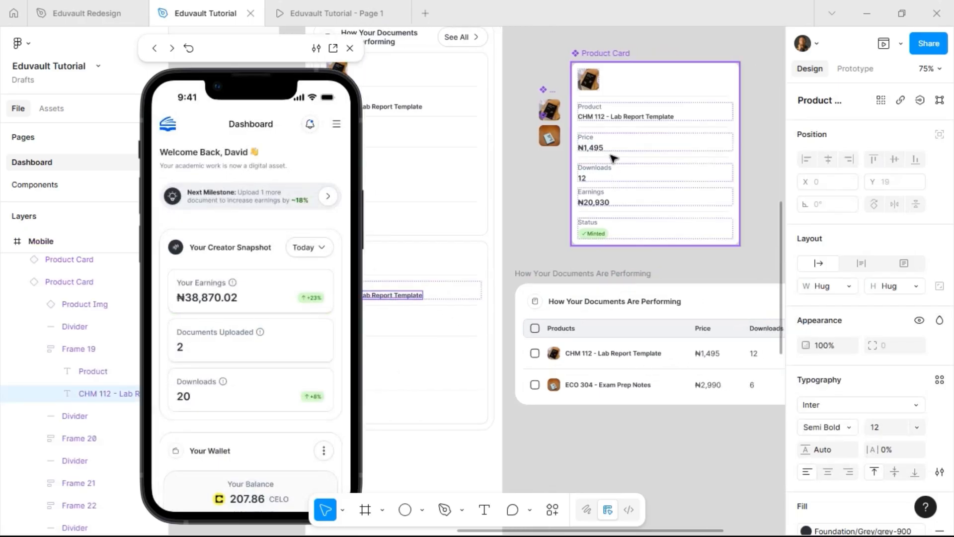
pyautogui.click(622, 118)
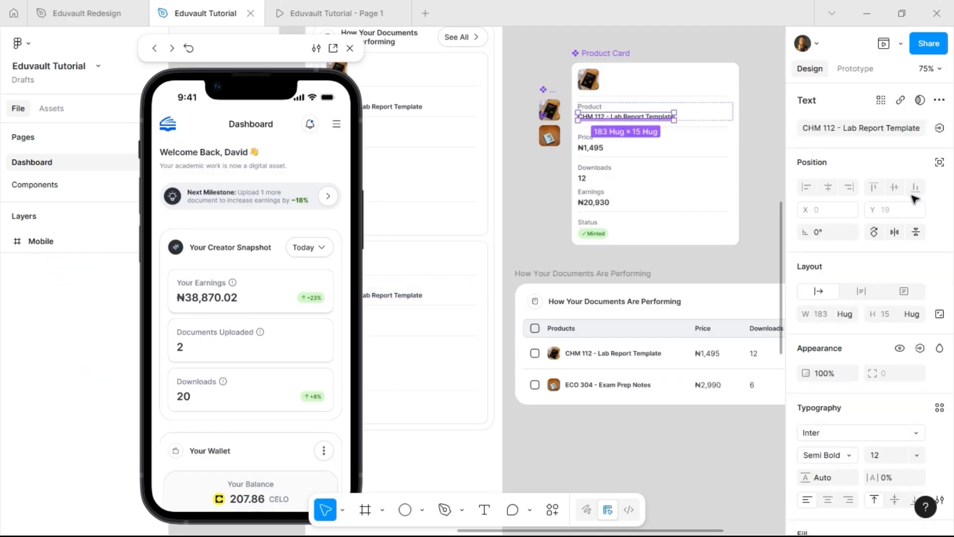
pyautogui.click(939, 127)
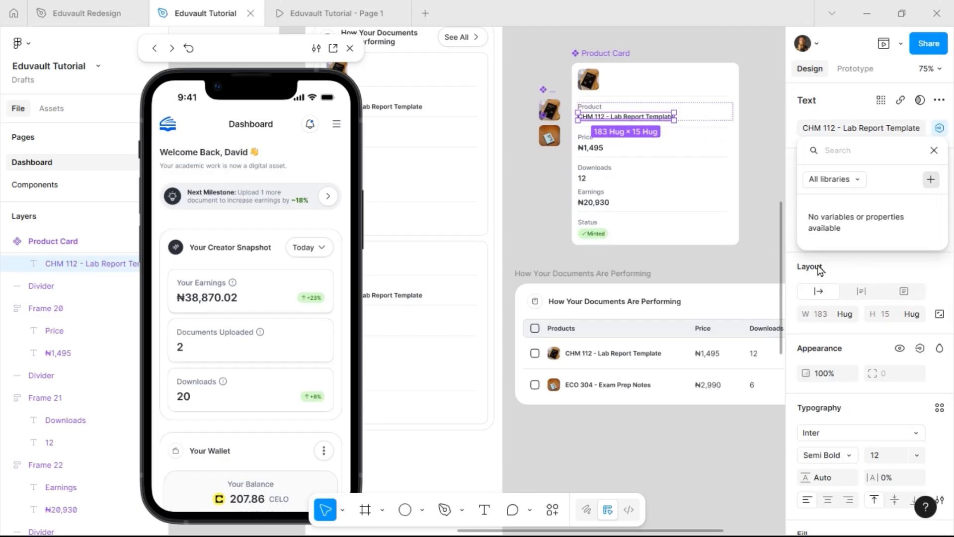
pyautogui.write('Product')
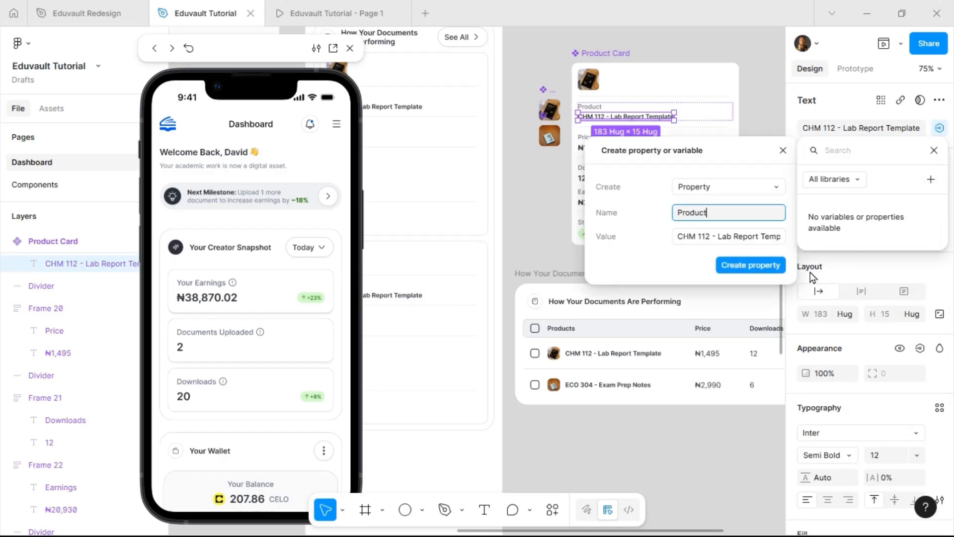
pyautogui.press('Return')
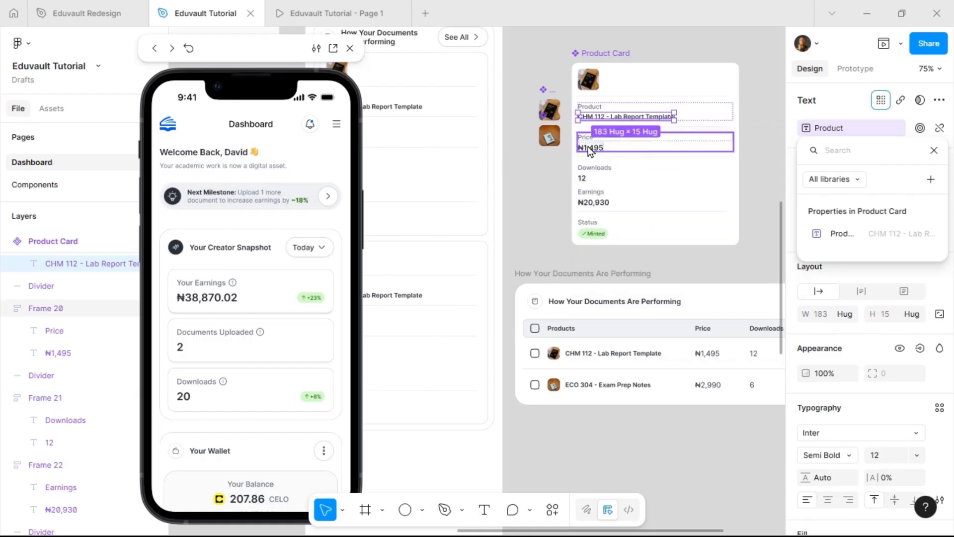
pyautogui.press('Escape')
# Step: Create a text property named Price for the price value in the main Product Card component
pyautogui.doubleClick(589, 148)
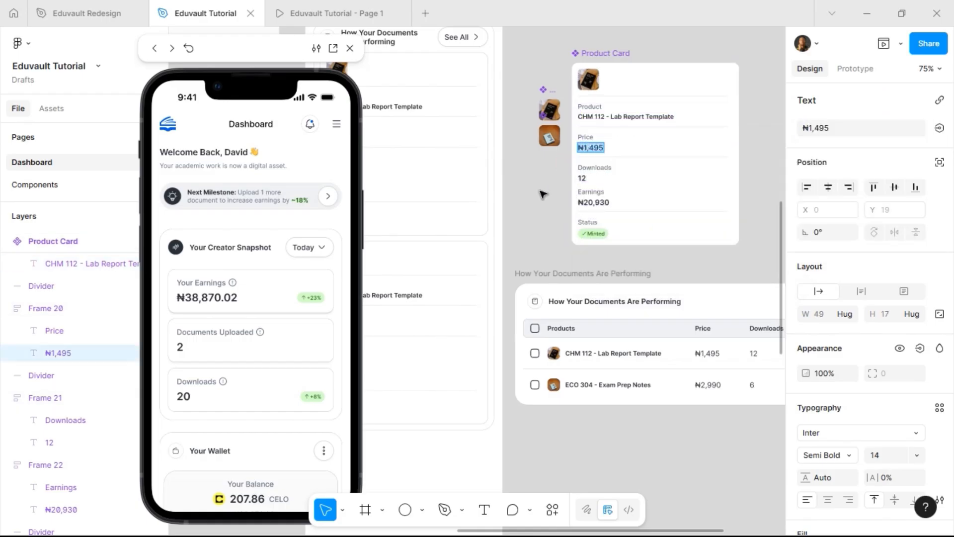
pyautogui.press('Escape')
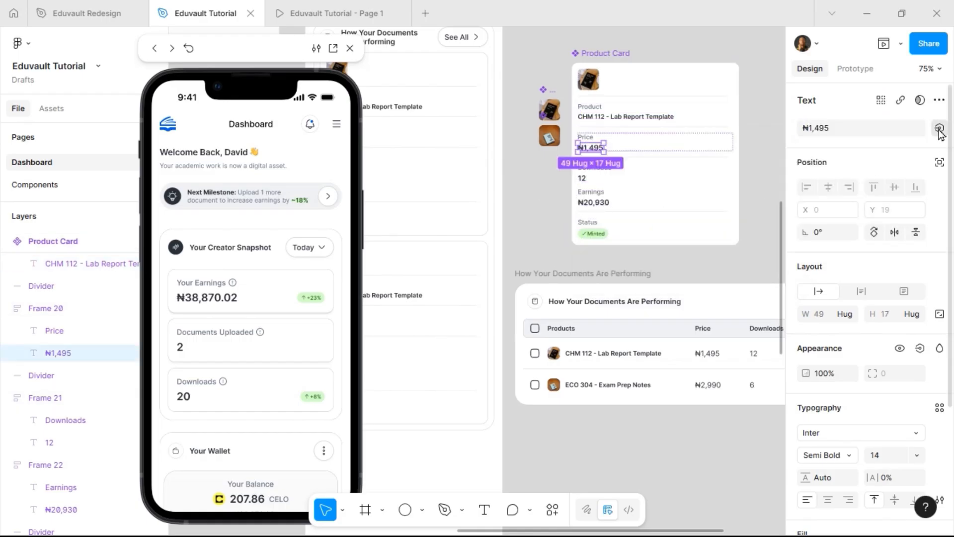
pyautogui.click(939, 128)
pyautogui.click(931, 179)
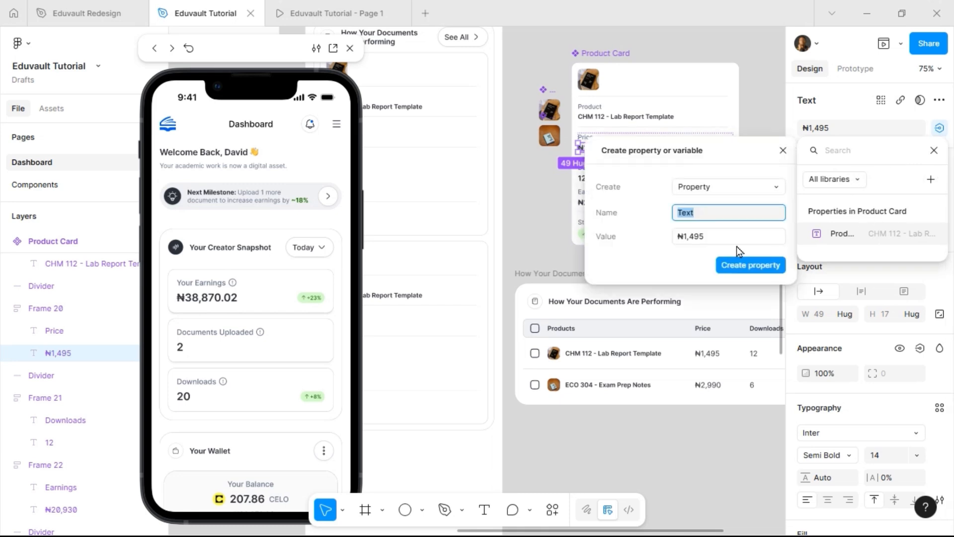
pyautogui.write('Price')
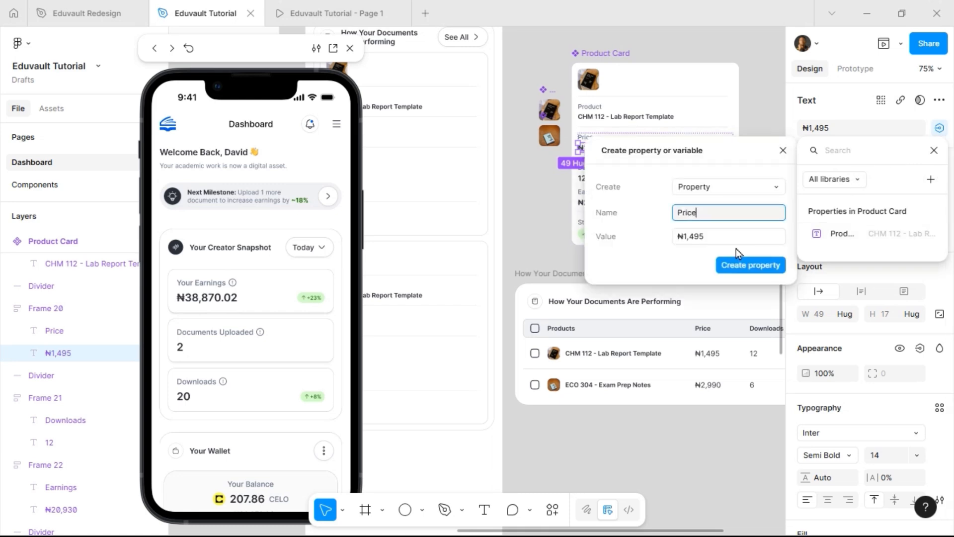
pyautogui.click(744, 264)
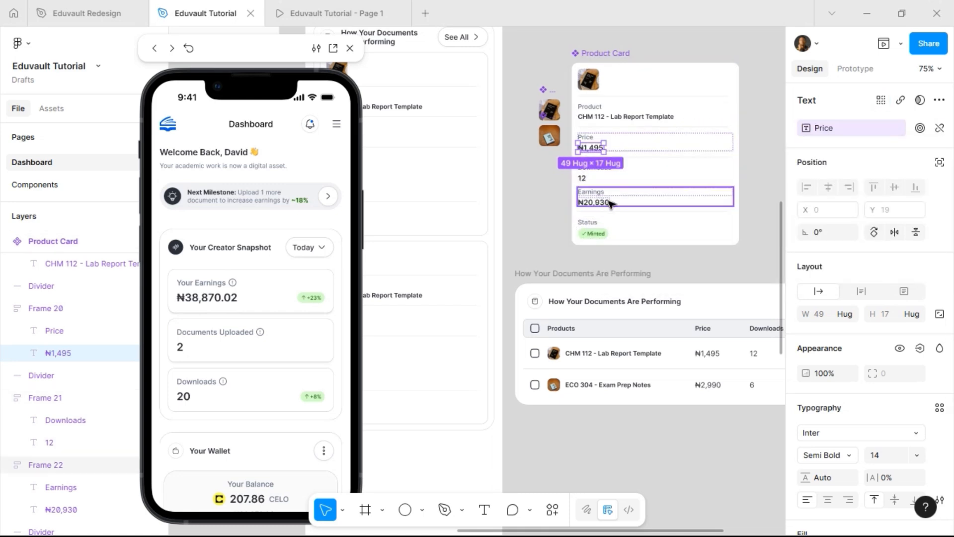
# Step: Create a text property named Downloads for the downloads value in the main Product Card component
pyautogui.click(582, 178)
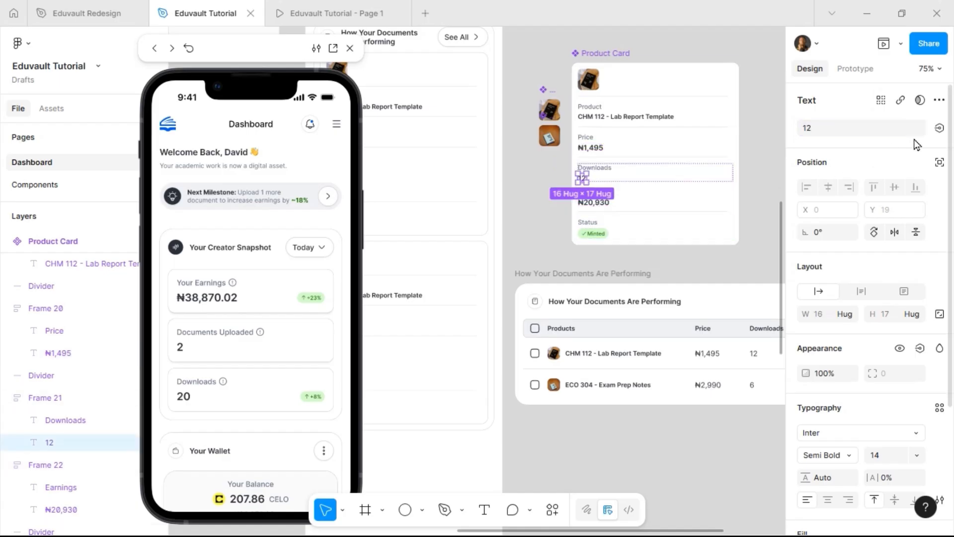
pyautogui.click(939, 128)
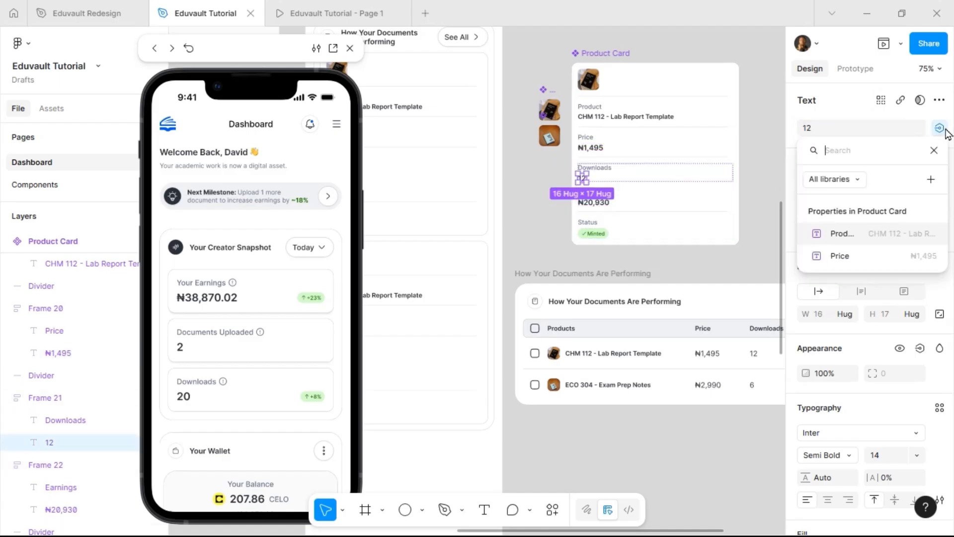
pyautogui.click(929, 180)
pyautogui.write('Downl')
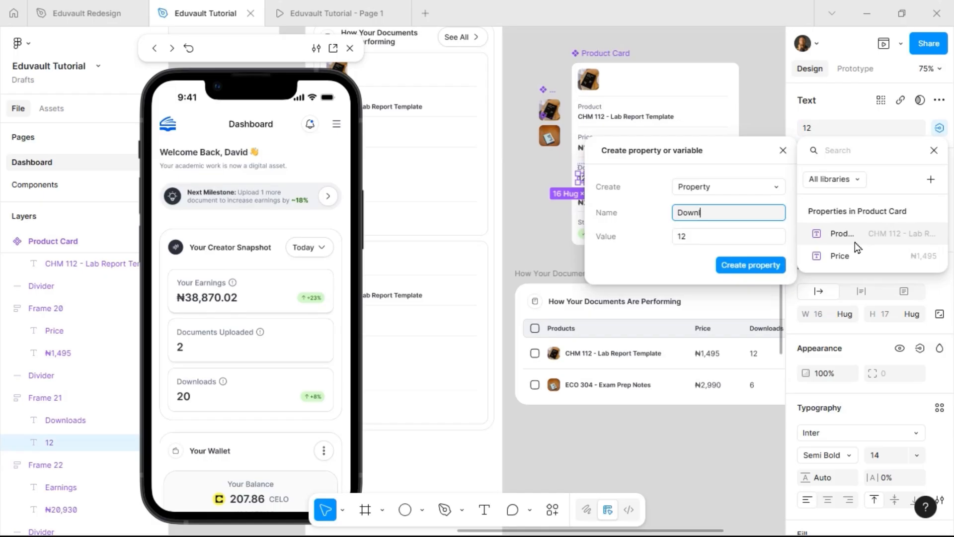
pyautogui.write('oads')
pyautogui.click(768, 263)
pyautogui.press('Escape')
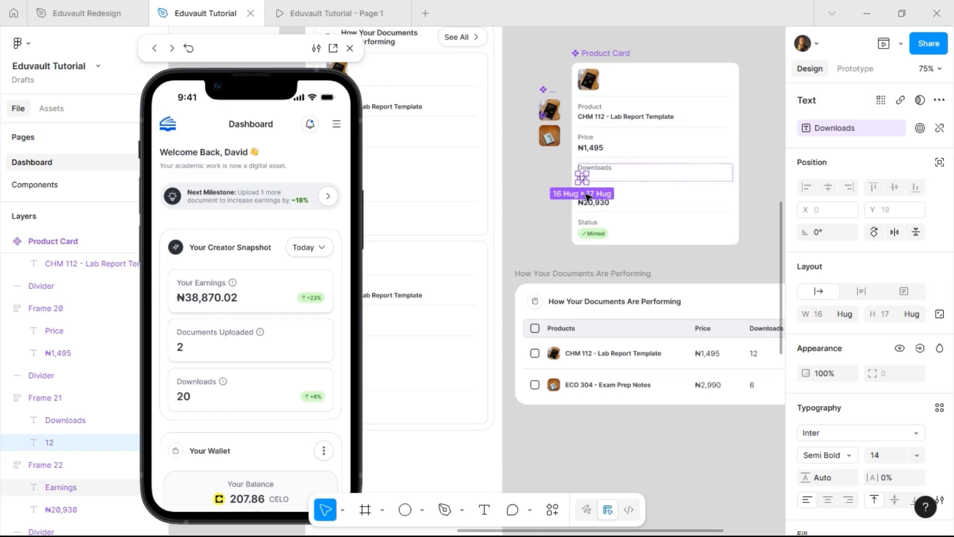
pyautogui.click(588, 195)
pyautogui.press('Escape')
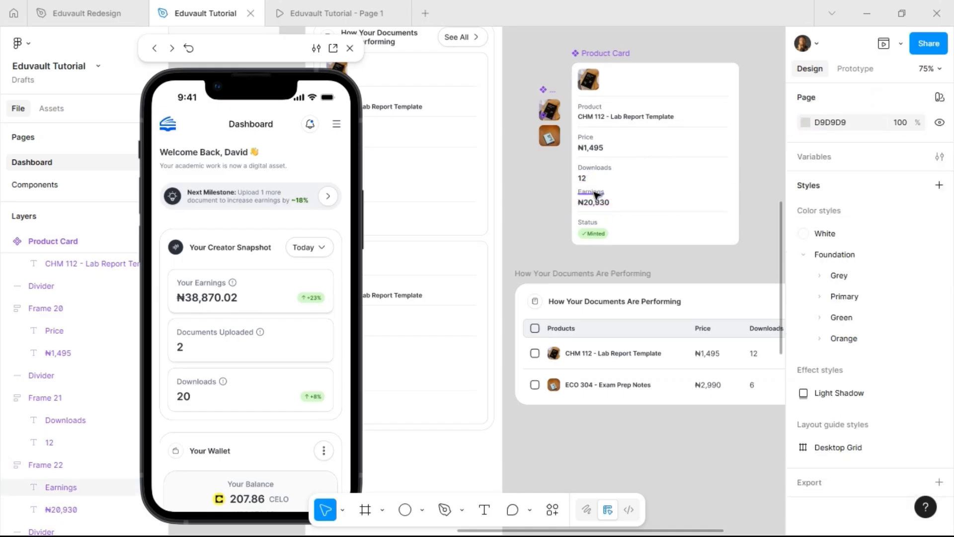
pyautogui.click(591, 192)
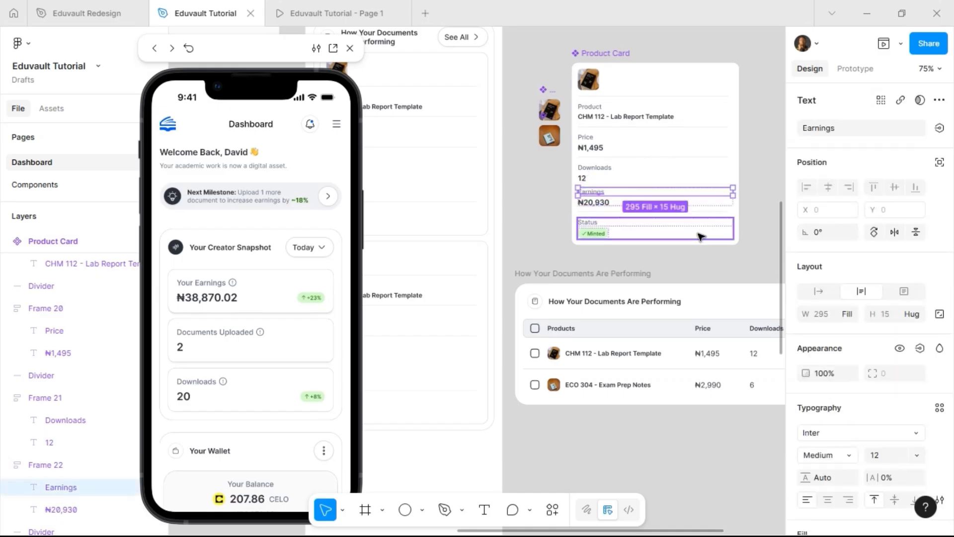
pyautogui.click(939, 128)
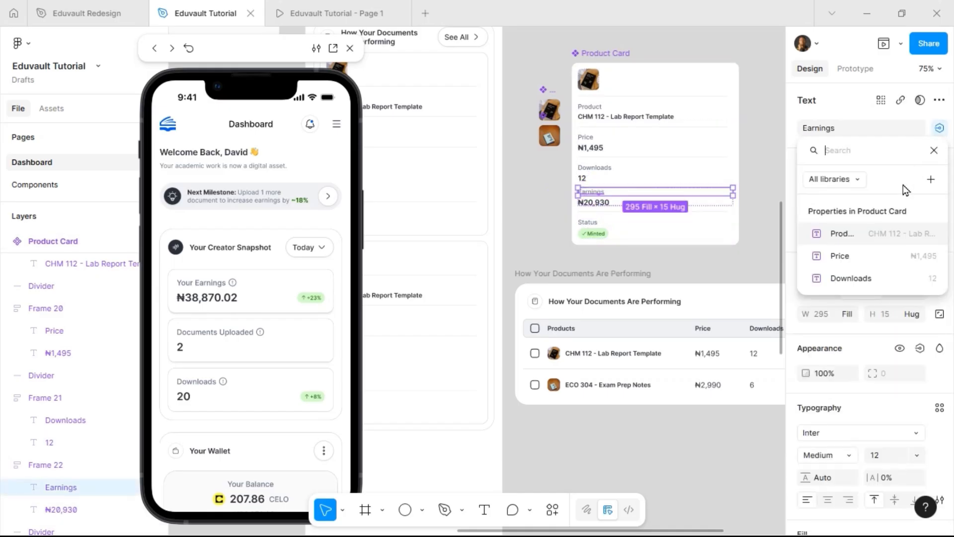
pyautogui.click(930, 179)
pyautogui.write('R')
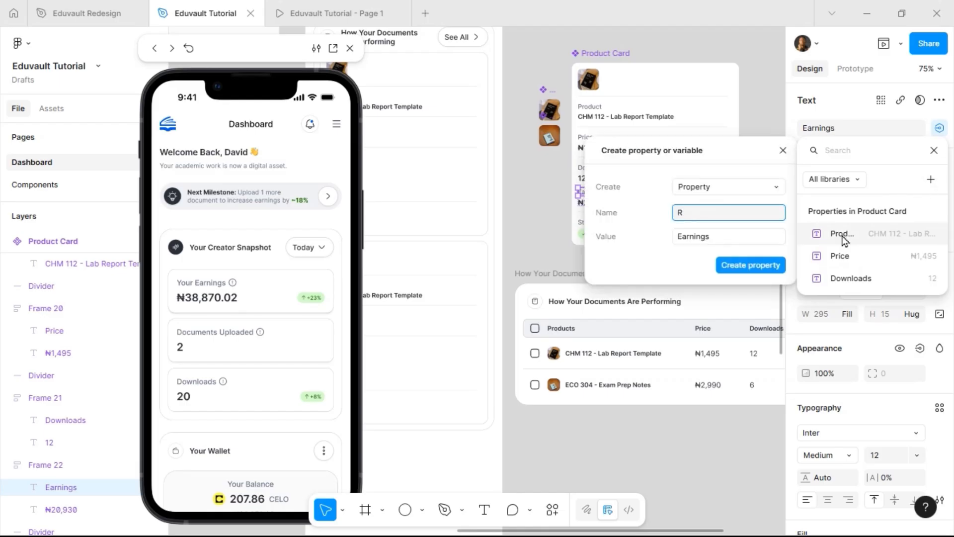
pyautogui.press('BackSpace')
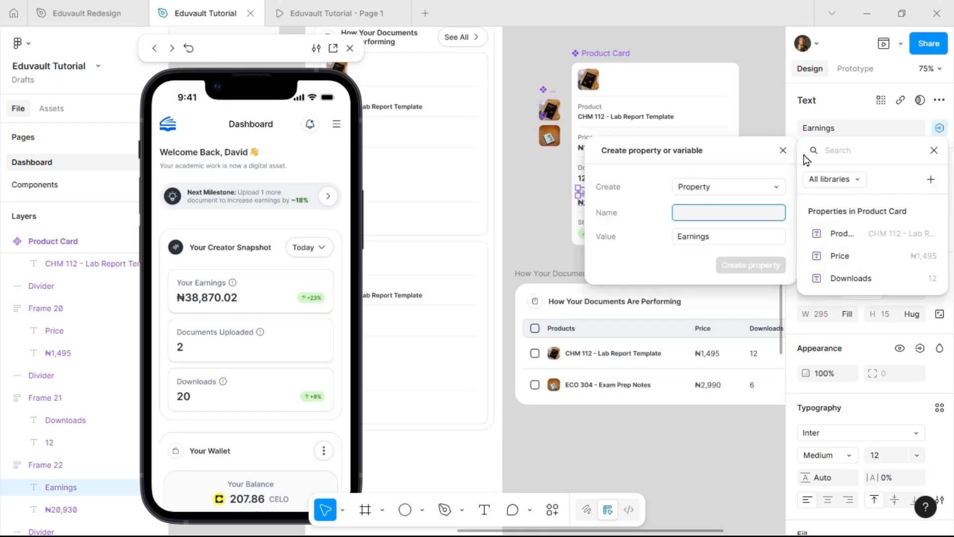
pyautogui.click(782, 150)
pyautogui.press('Escape')
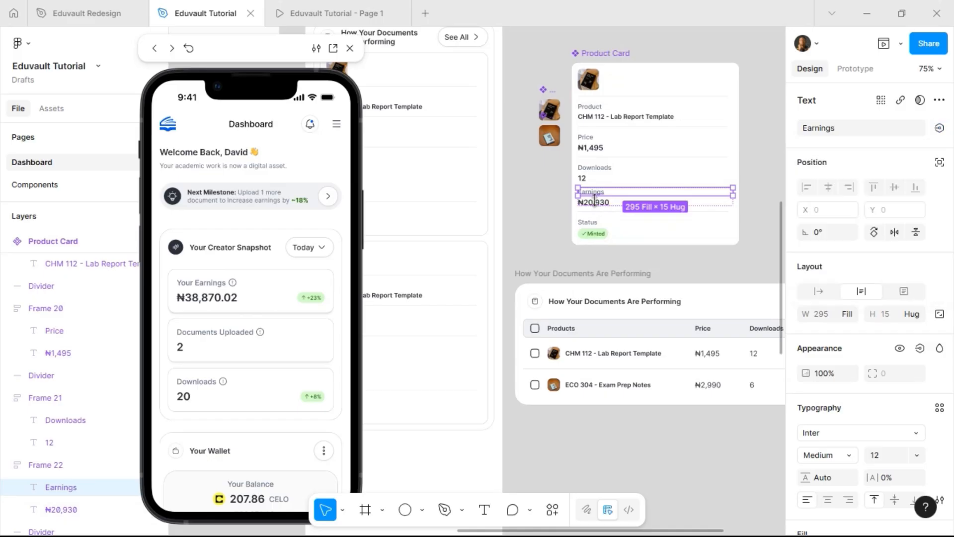
# Step: Create a text property named Earnings for the ₦20,930 earnings value in the main Product Card component
pyautogui.click(596, 204)
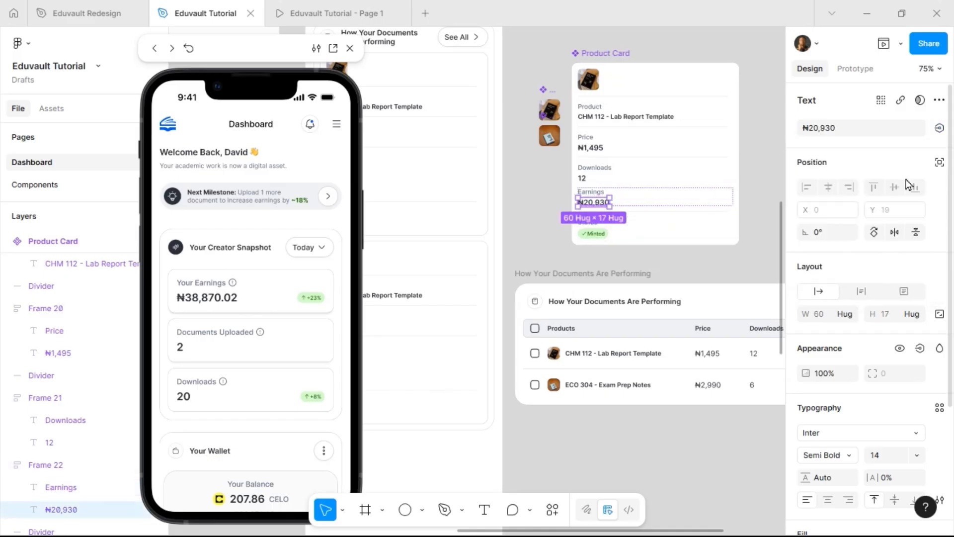
pyautogui.click(939, 128)
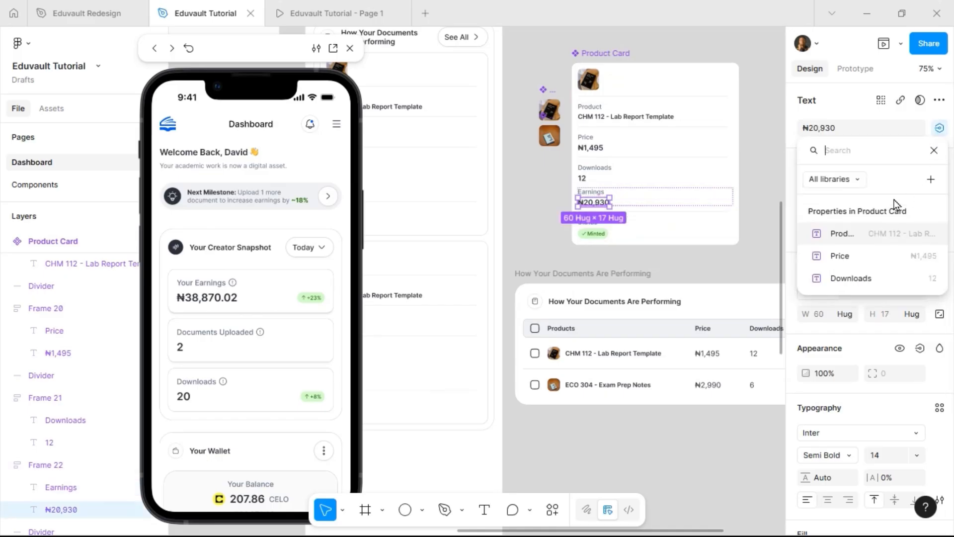
pyautogui.click(930, 179)
pyautogui.write('Earnings')
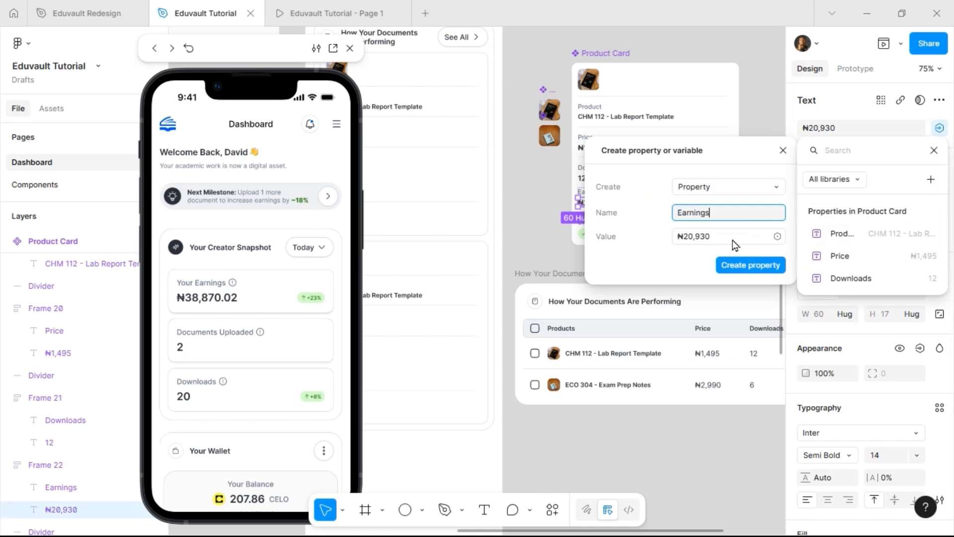
pyautogui.press('Return')
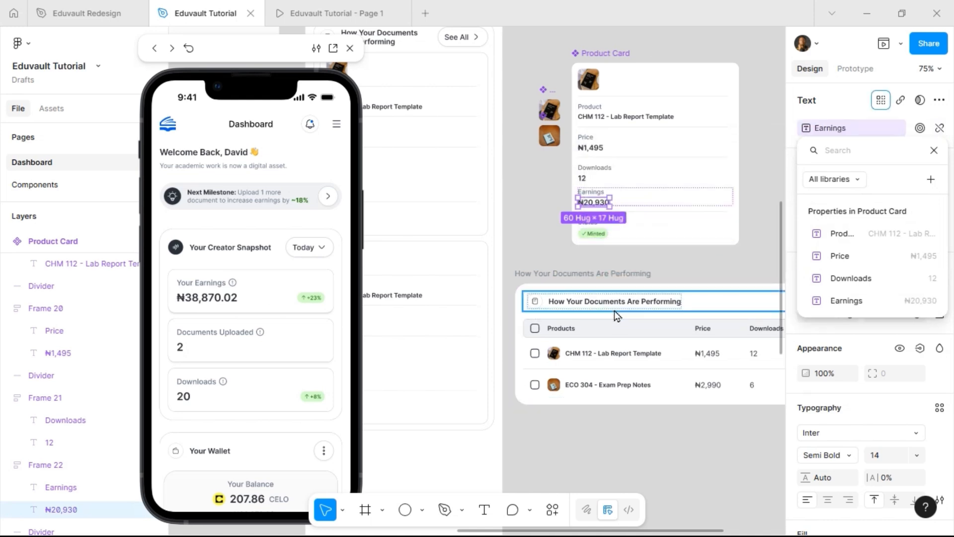
# Step: Copy the ECO 304 - Exam Prep Notes title from the desktop table into the second mobile Product Card's Product property
pyautogui.hscroll(-2, 614, 310)
pyautogui.click(649, 388)
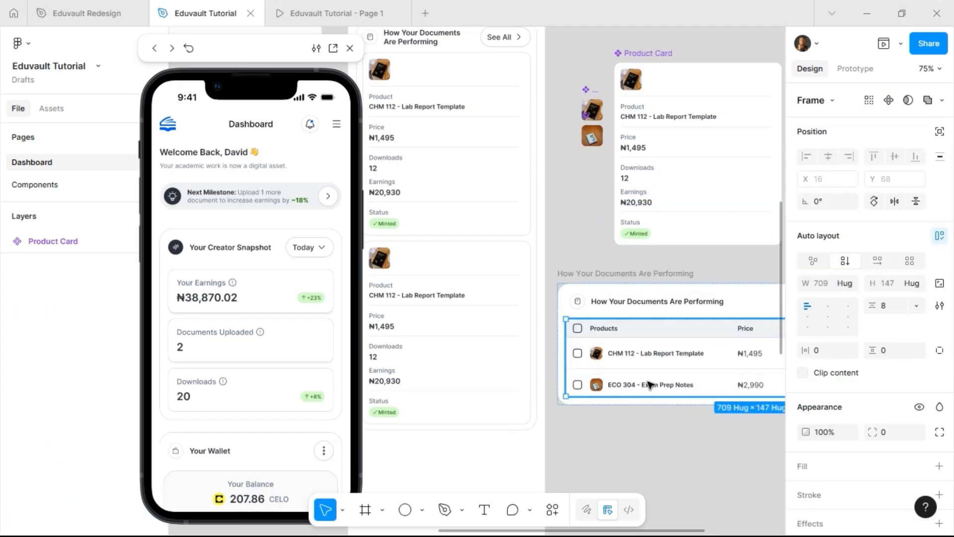
pyautogui.doubleClick(648, 387)
pyautogui.doubleClick(649, 388)
pyautogui.hotkey('ctrl', 'c')
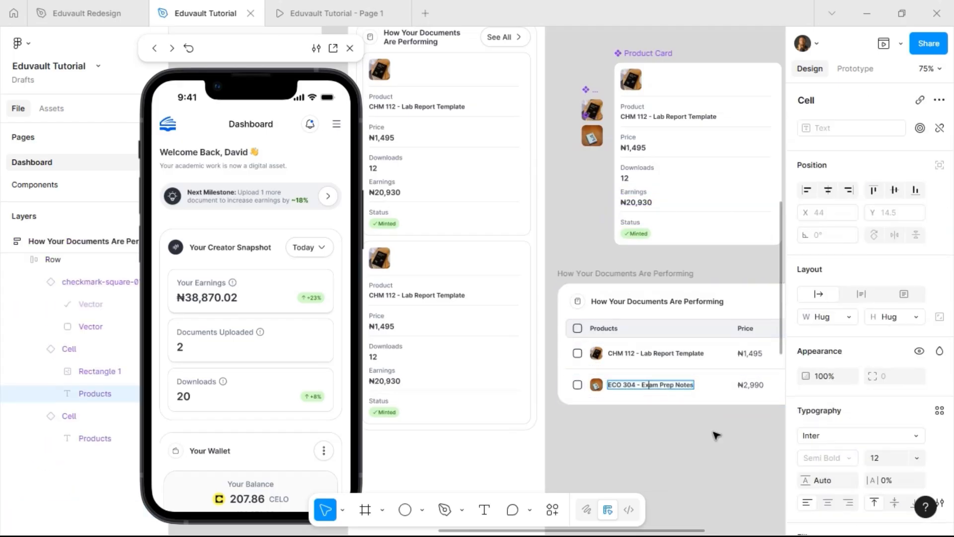
pyautogui.press('Escape')
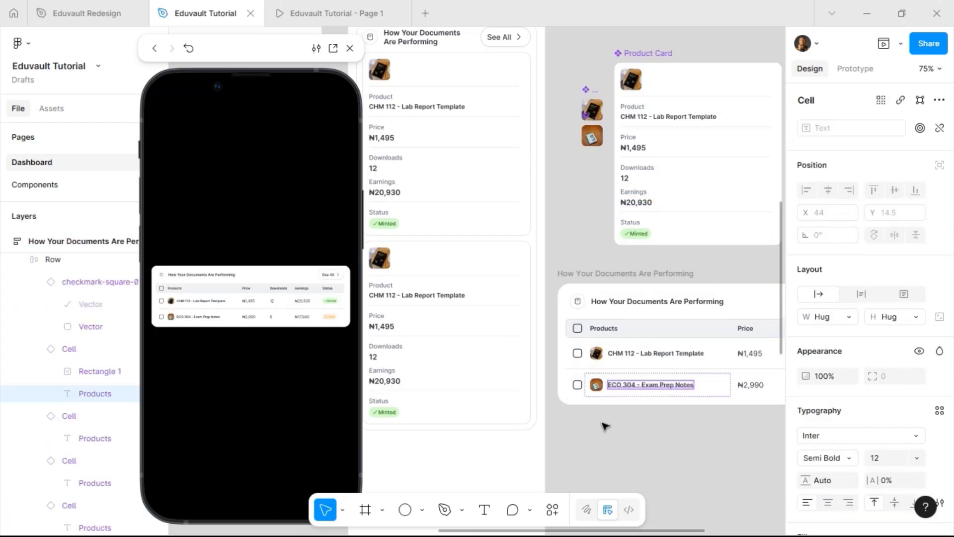
pyautogui.click(437, 379)
pyautogui.click(437, 380)
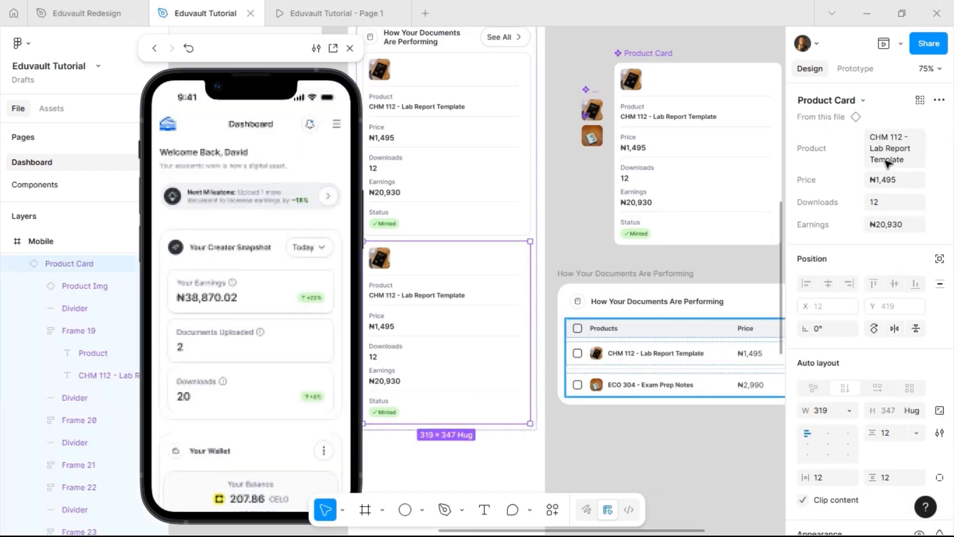
pyautogui.click(895, 162)
pyautogui.hotkey('ctrl', 'v')
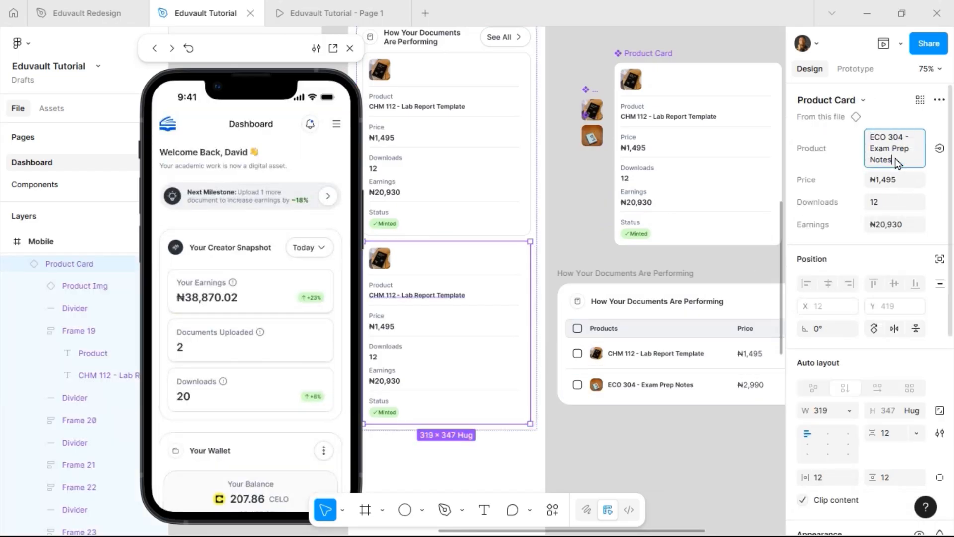
pyautogui.press('Return')
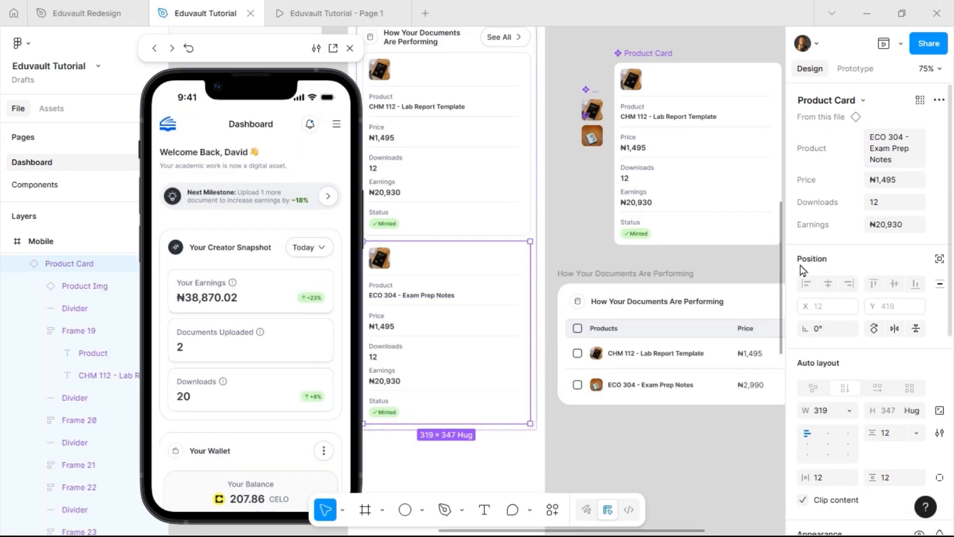
# Step: Set the second mobile Product Card's Price to ₦2,990, Downloads to 6 and Earnings to ₦17,940
pyautogui.hscroll(3, 699, 267)
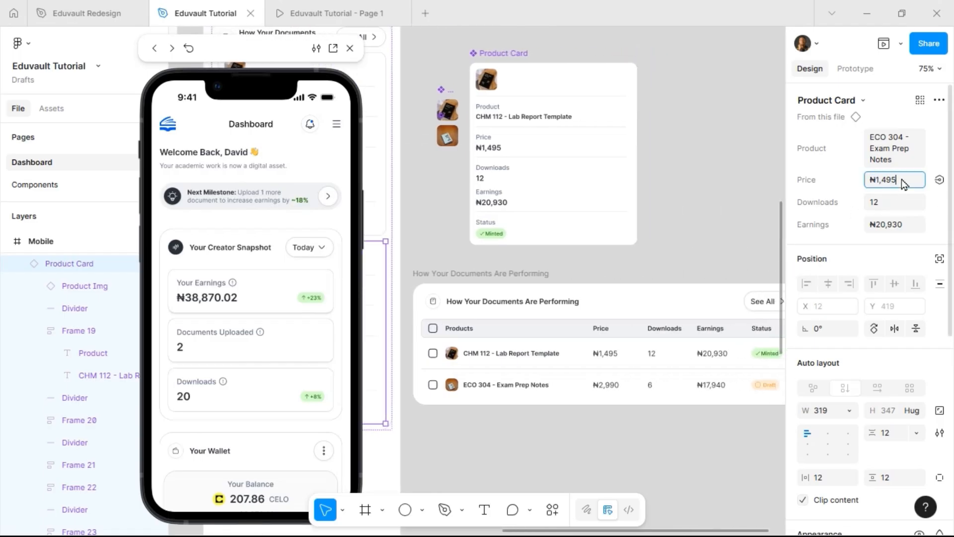
pyautogui.press('BackSpace')
pyautogui.press('BackSpace')
pyautogui.press('BackSpace')
pyautogui.press('BackSpace')
pyautogui.press('BackSpace')
pyautogui.write('2,990')
pyautogui.click(902, 202)
pyautogui.write('6')
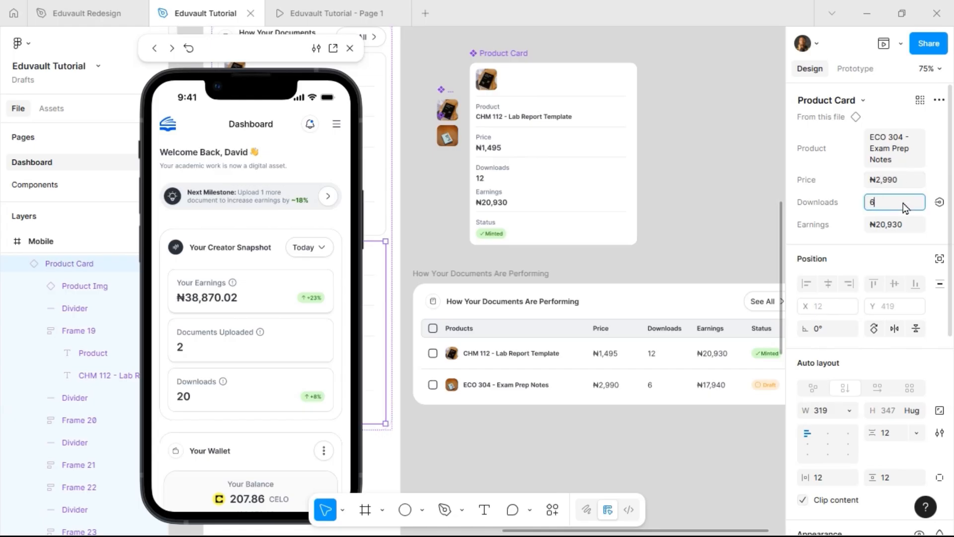
pyautogui.press('Return')
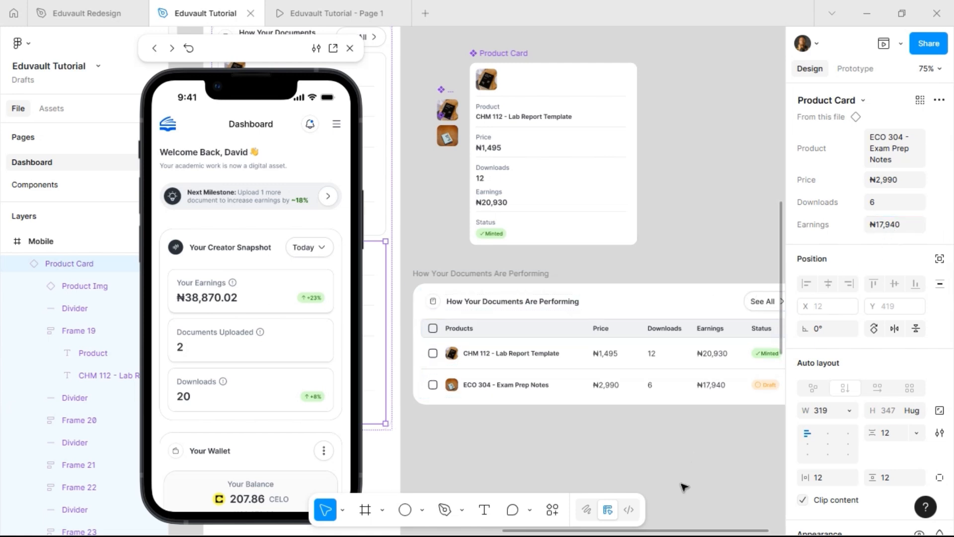
# Step: Swap the thumbnail instance in the second mobile Product Card to Product img 02
pyautogui.hscroll(-8, 672, 468)
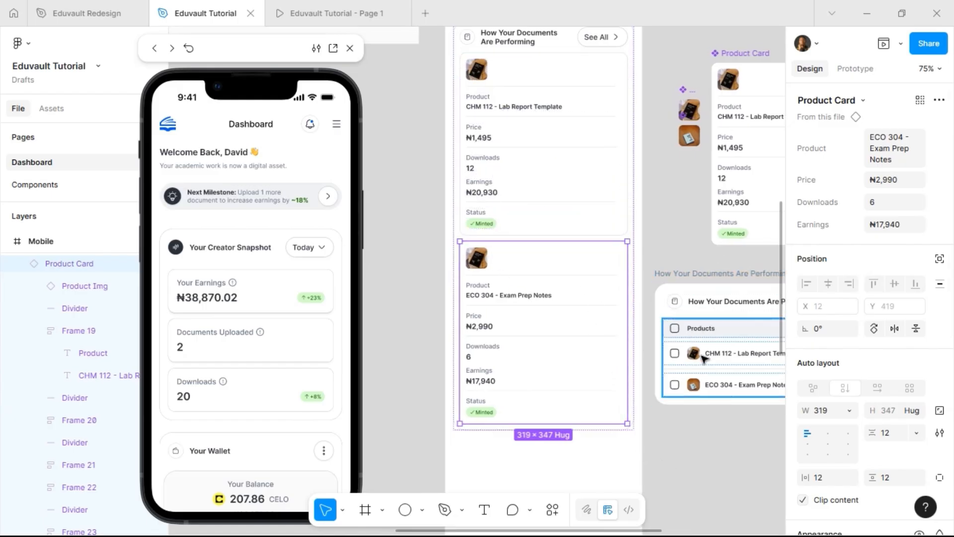
pyautogui.click(477, 257)
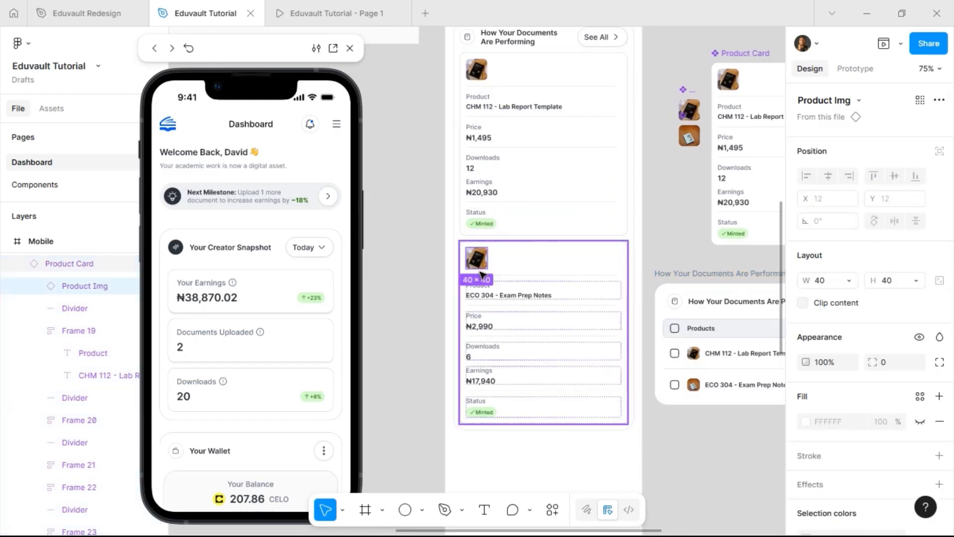
pyautogui.doubleClick(479, 269)
pyautogui.hotkey('shift', 'Return')
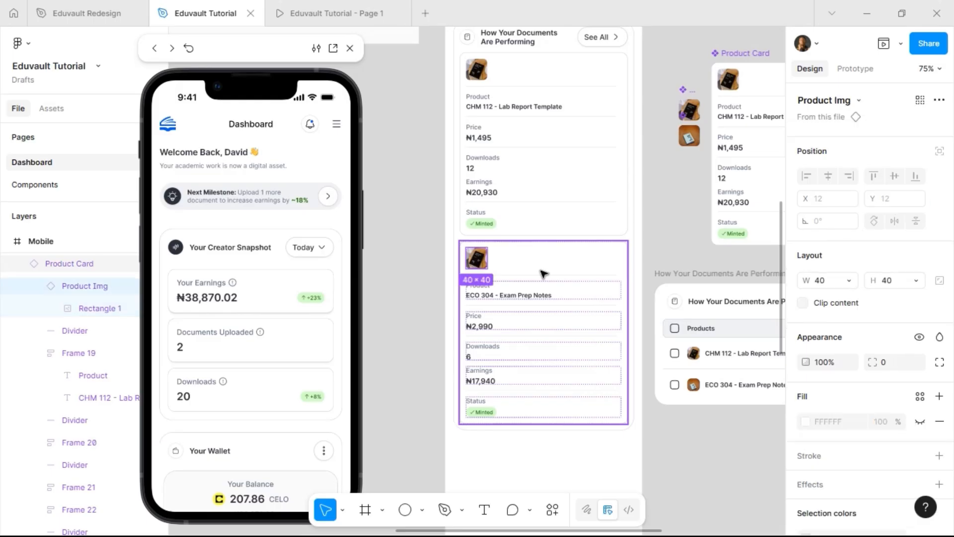
pyautogui.click(858, 100)
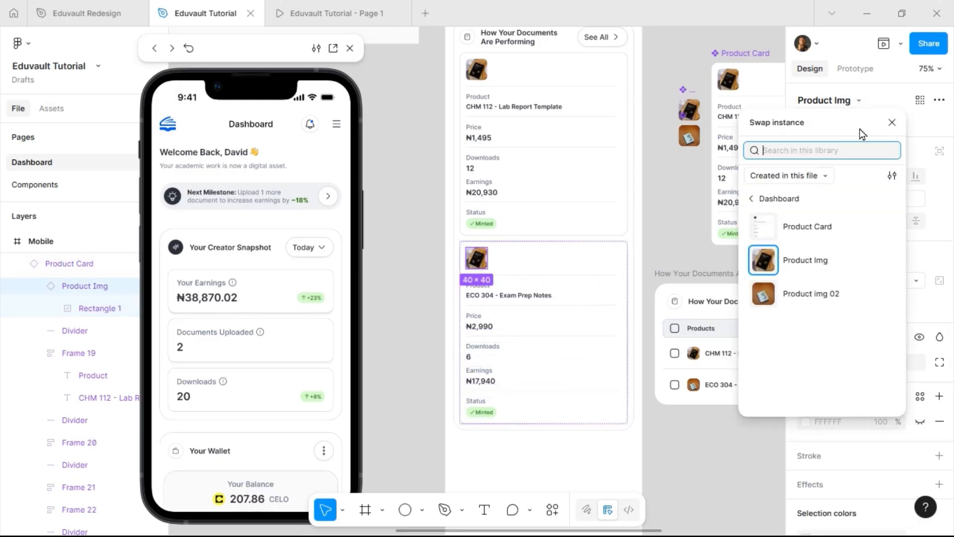
pyautogui.click(838, 293)
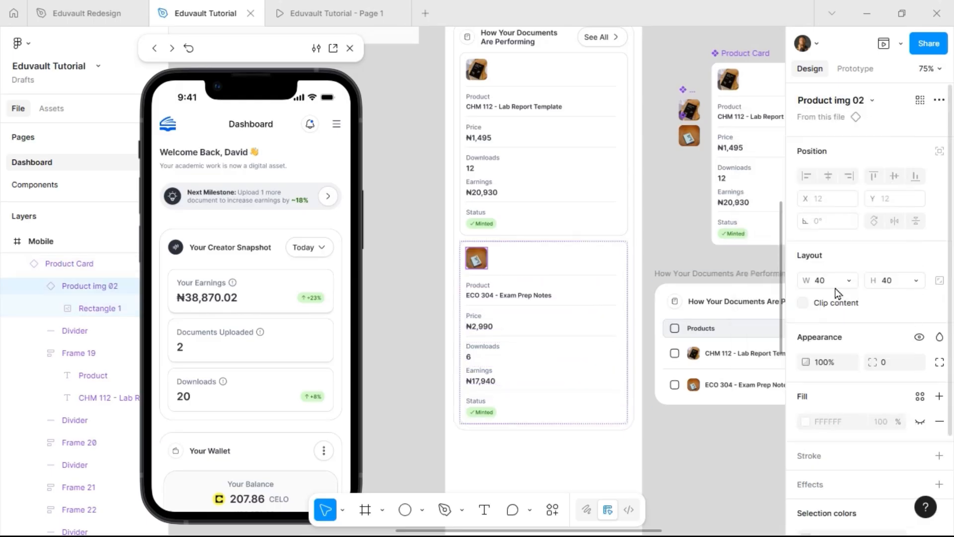
pyautogui.click(679, 259)
# Step: Review the wallet and document performance sections in the mobile prototype preview and compare them with the Mobile frame
pyautogui.scroll(-5, 268, 322)
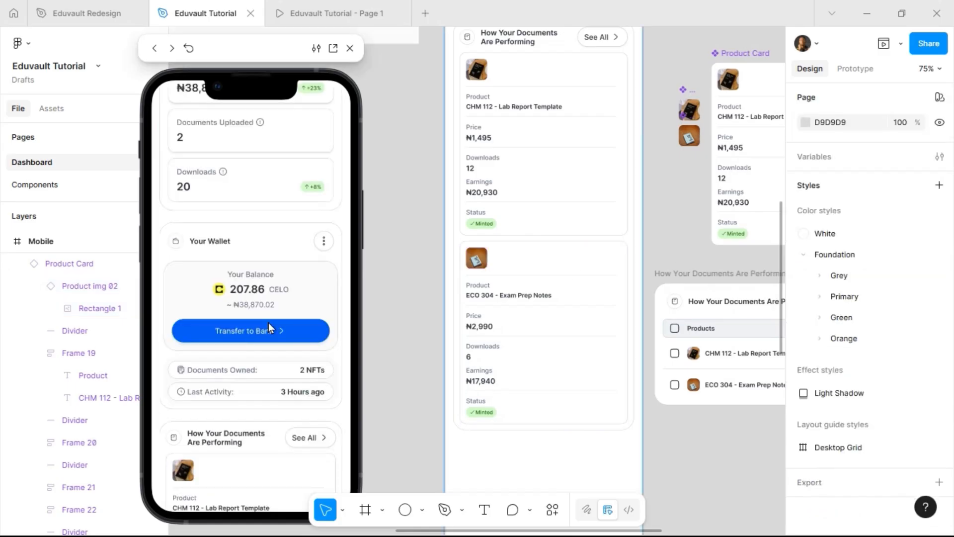
pyautogui.scroll(-7, 269, 327)
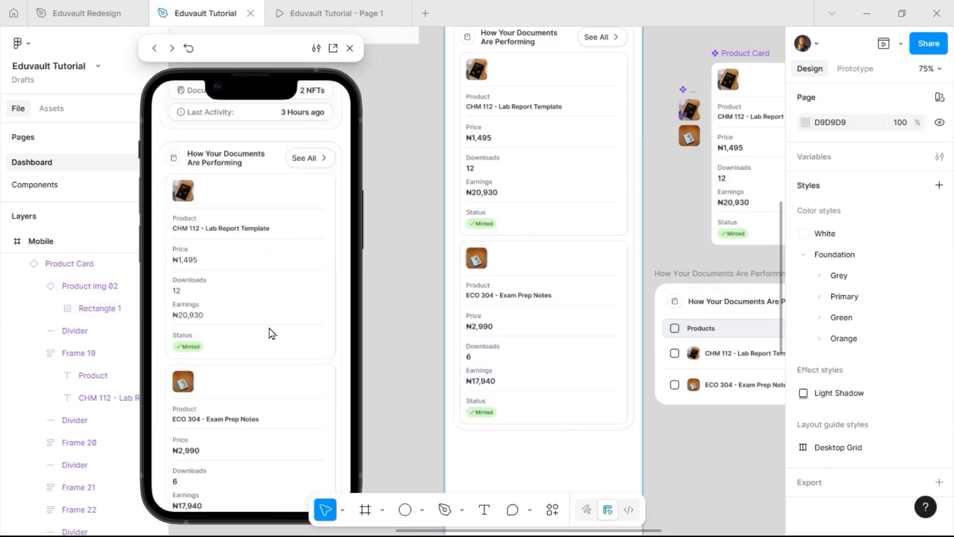
pyautogui.scroll(7, 270, 333)
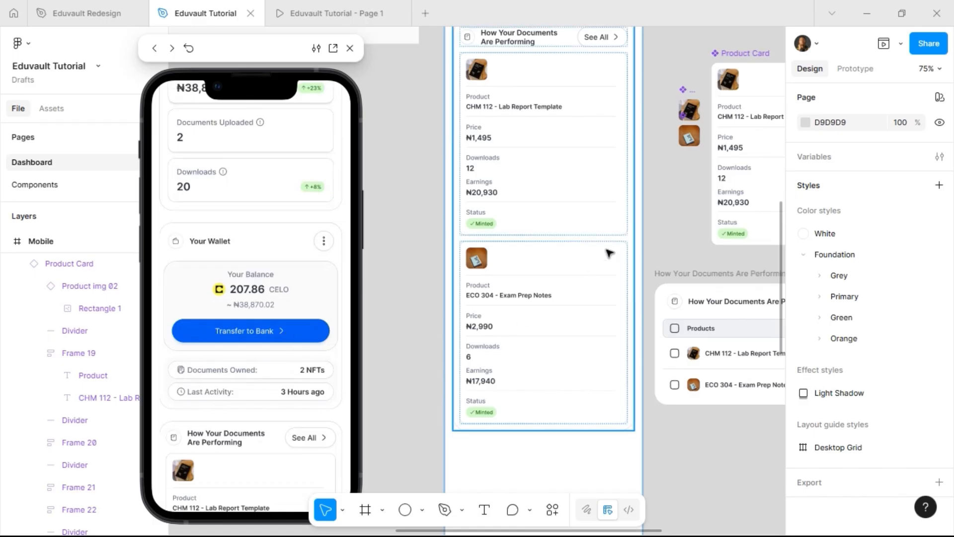
pyautogui.scroll(5, 655, 228)
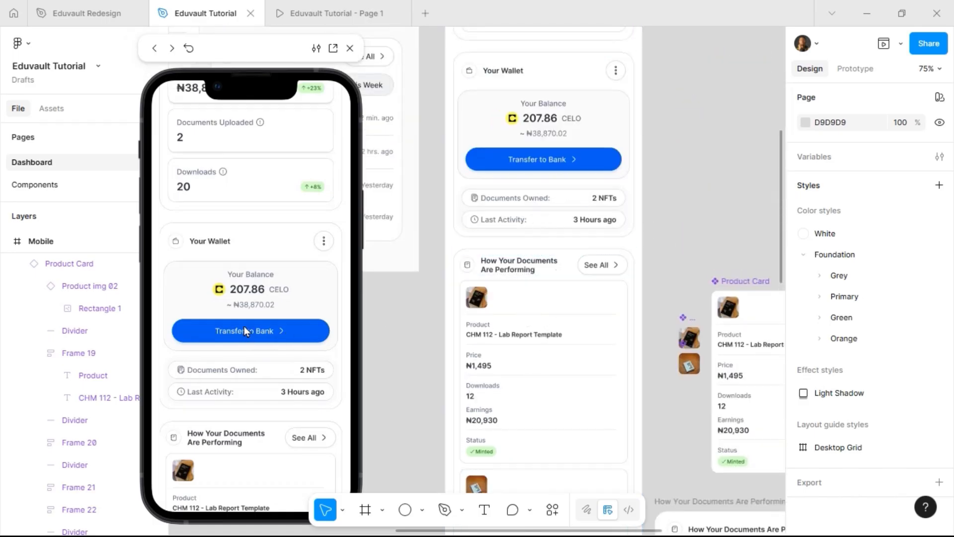
pyautogui.scroll(2, 552, 215)
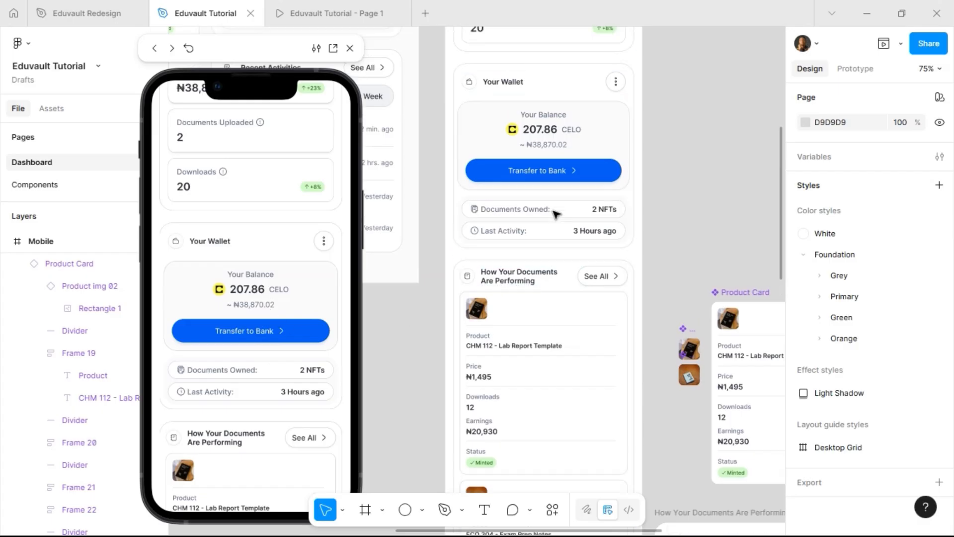
pyautogui.scroll(1, 555, 214)
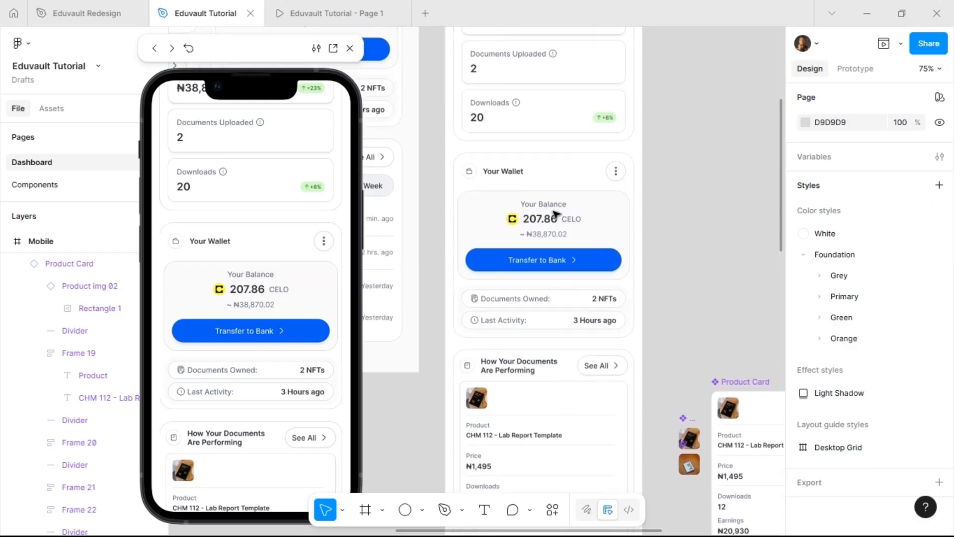
pyautogui.click(547, 215)
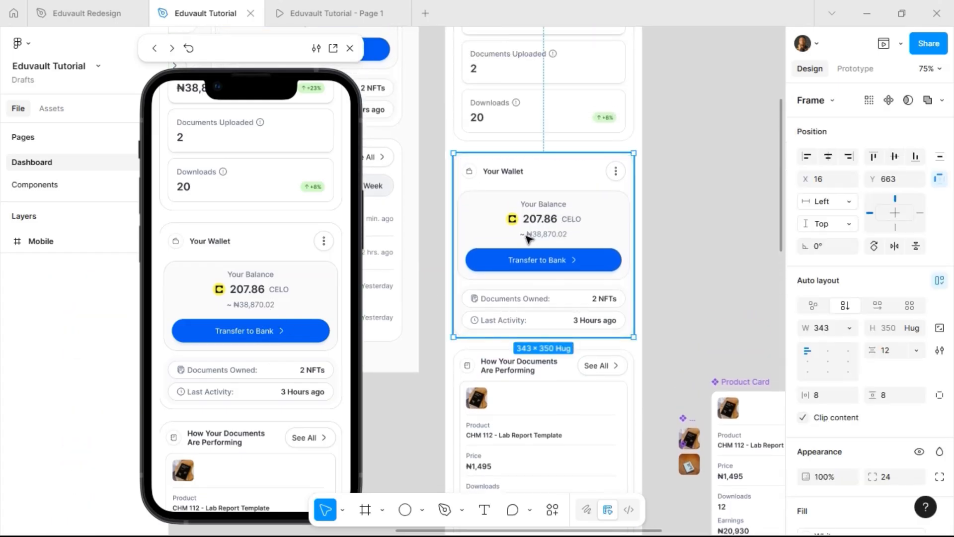
# Step: Change the Status badge of the second mobile Product Card, ECO 304 - Exam Prep Notes, to the Draft state
pyautogui.scroll(-2, 577, 258)
pyautogui.scroll(-10, 575, 264)
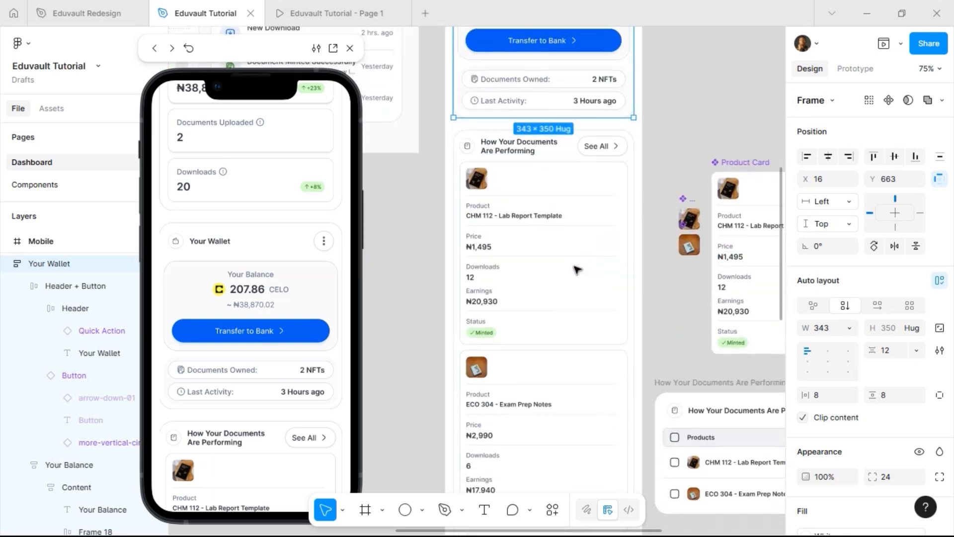
pyautogui.scroll(-1, 576, 280)
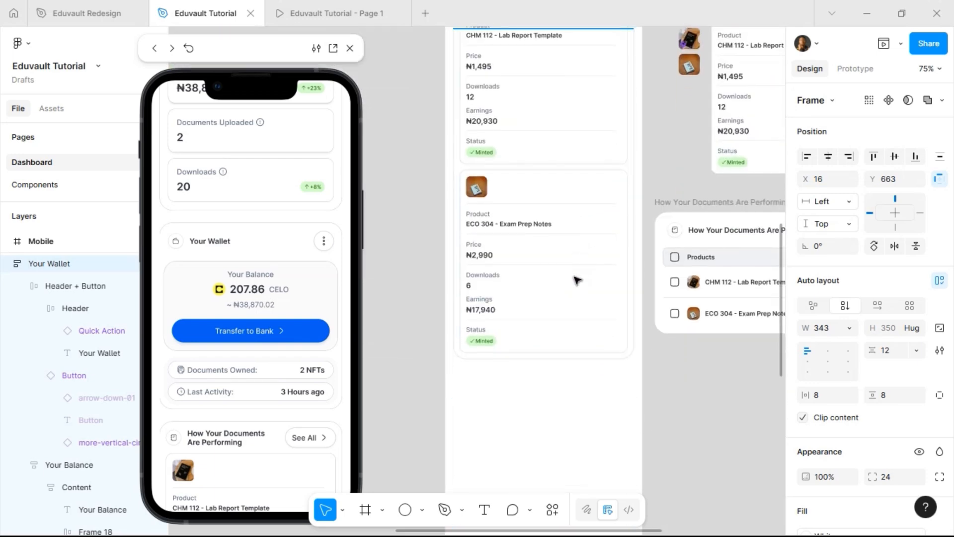
pyautogui.scroll(-1, 587, 279)
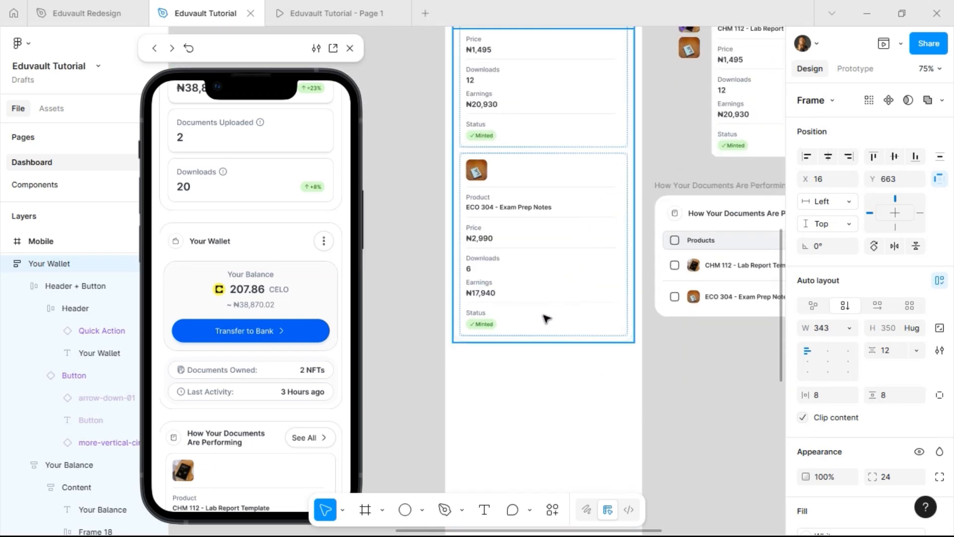
pyautogui.click(480, 324)
pyautogui.doubleClick(480, 324)
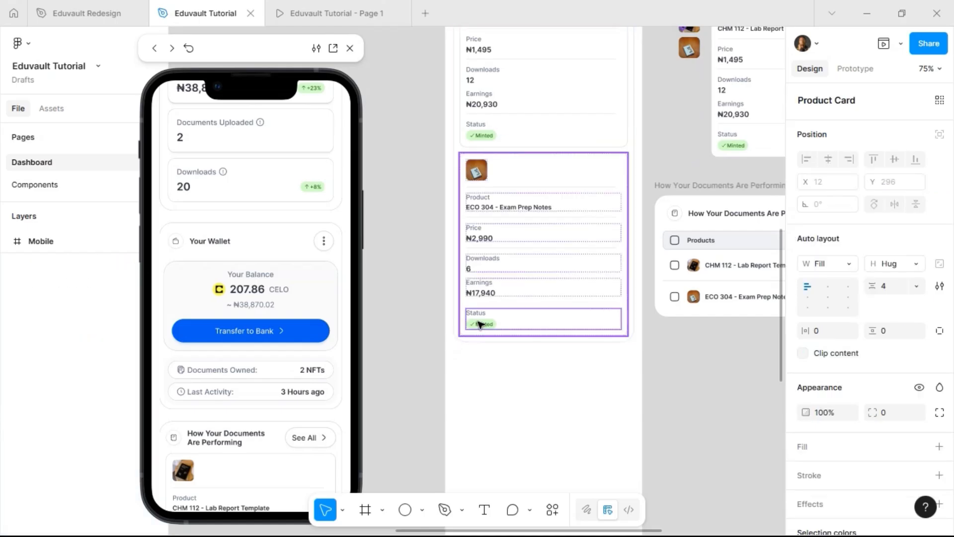
pyautogui.doubleClick(480, 324)
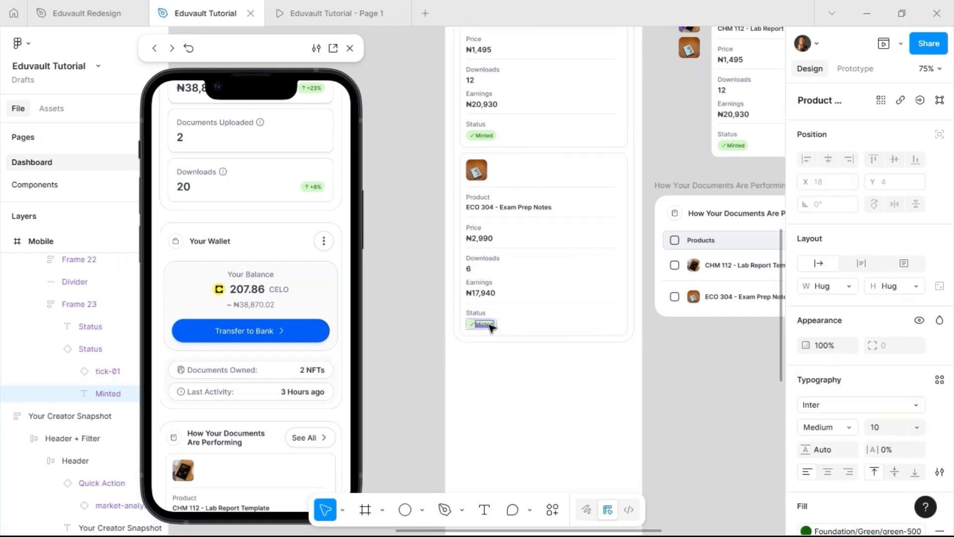
pyautogui.hotkey('shift', 'Return')
pyautogui.hotkey('shift', 'Return')
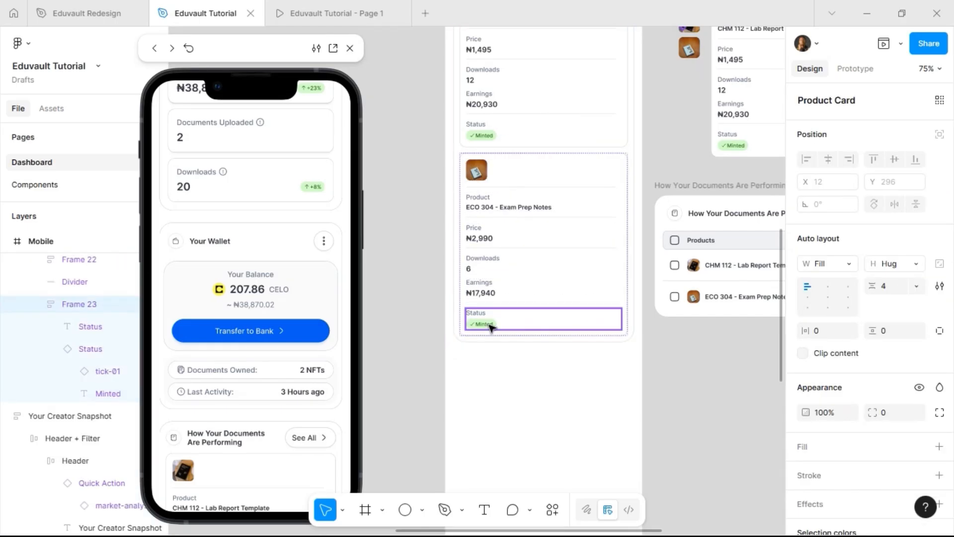
pyautogui.click(490, 327)
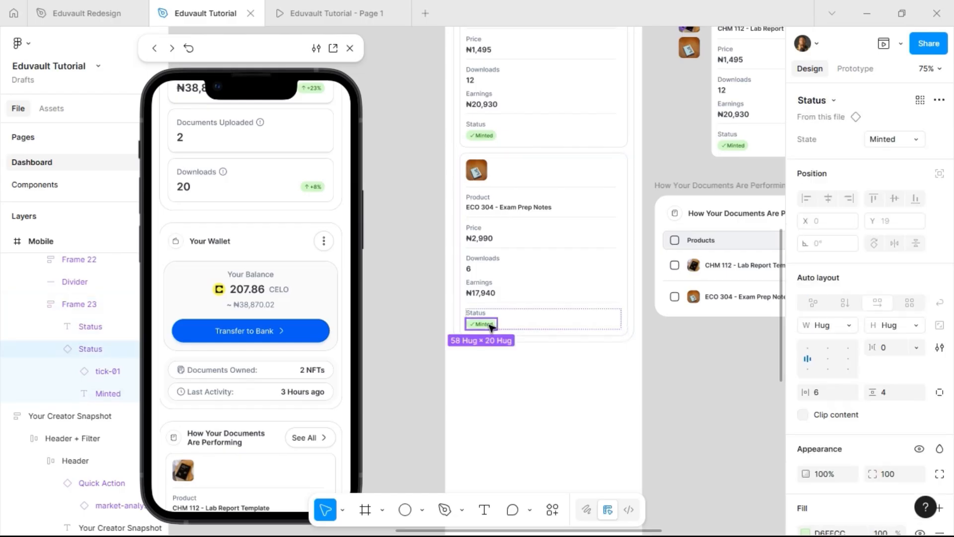
pyautogui.click(896, 142)
pyautogui.click(876, 156)
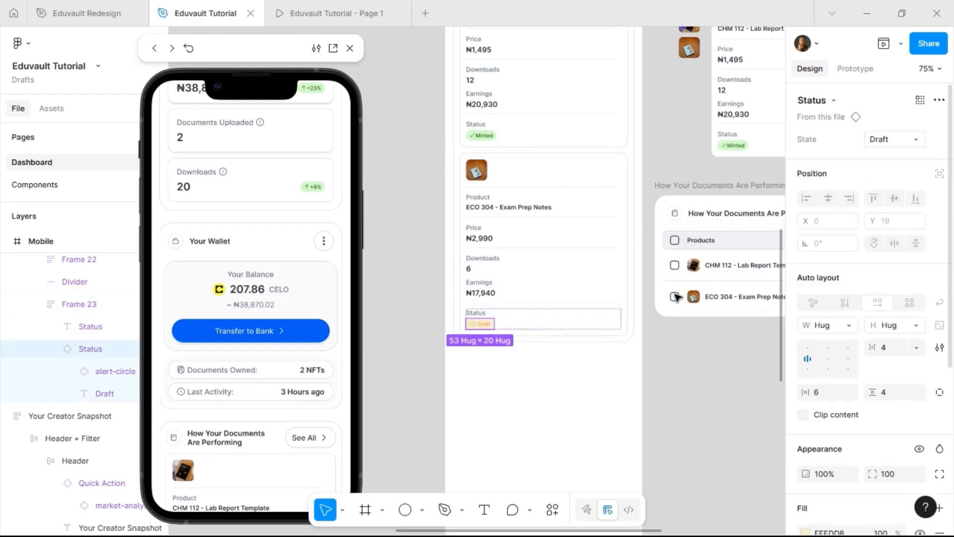
pyautogui.click(673, 351)
# Step: Underline the CHM 112 - Lab Report Template title in the main Product Card component and set its font size to 16
pyautogui.scroll(-4, 673, 345)
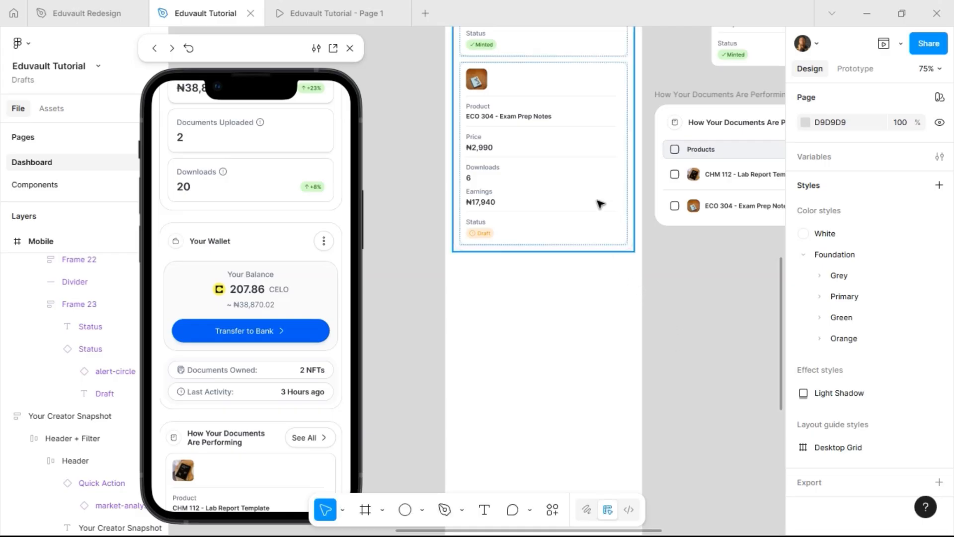
pyautogui.hscroll(6, 636, 184)
pyautogui.scroll(5, 698, 190)
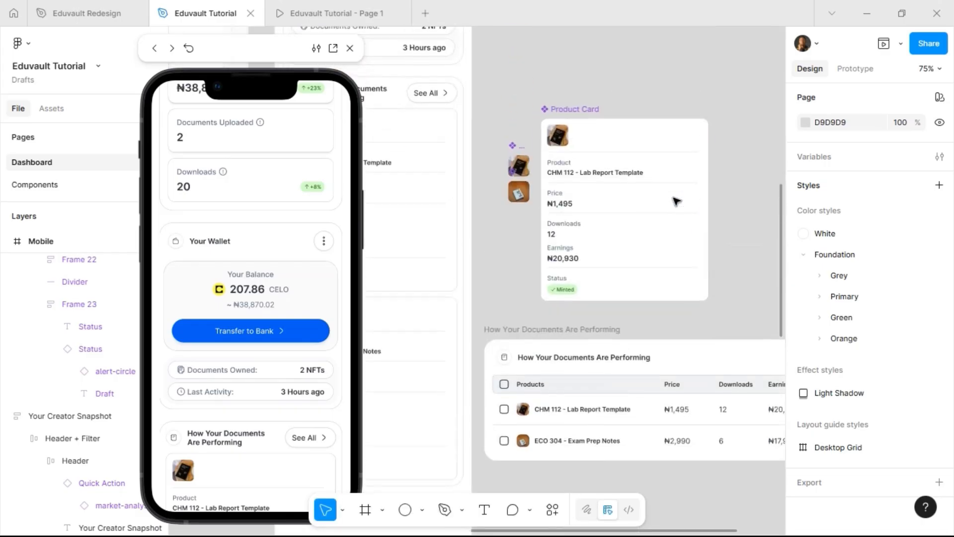
pyautogui.click(605, 174)
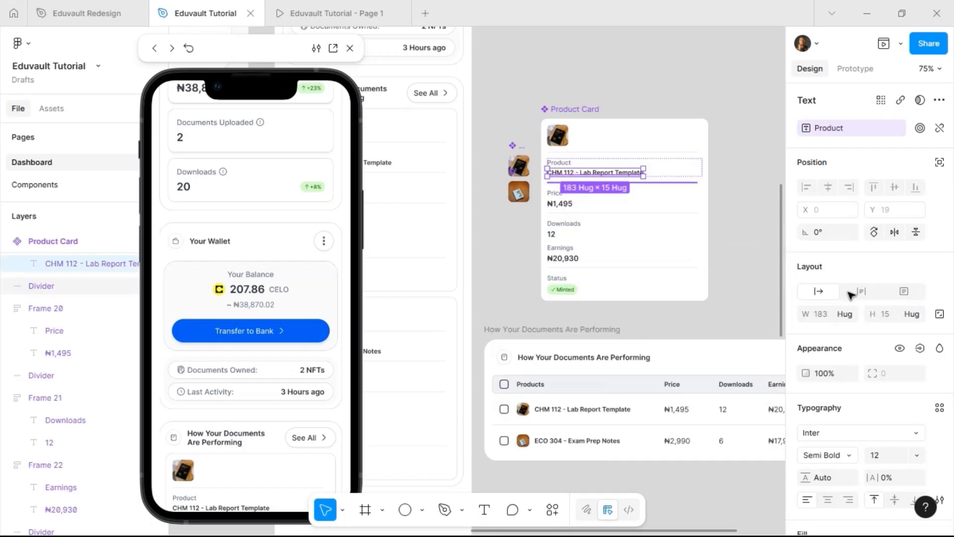
pyautogui.scroll(-5, 930, 372)
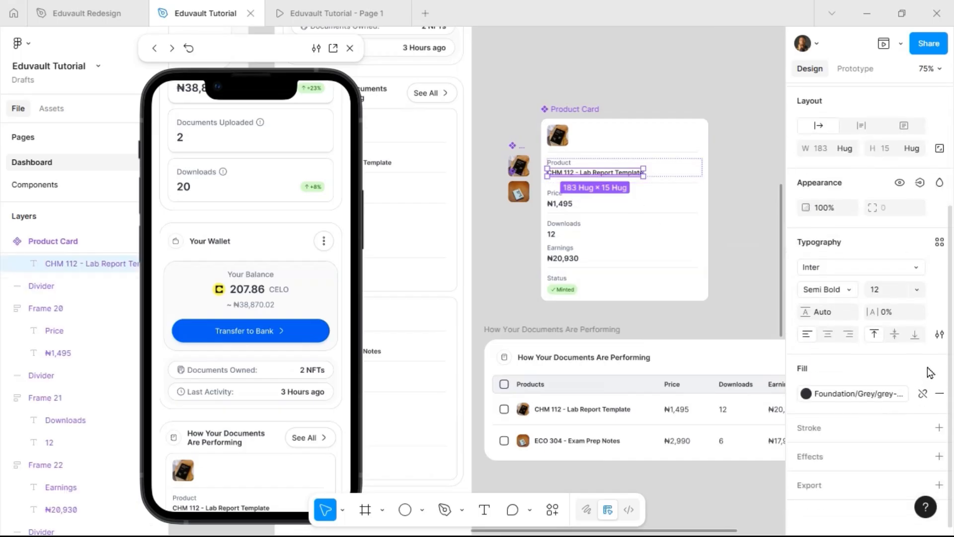
pyautogui.click(939, 334)
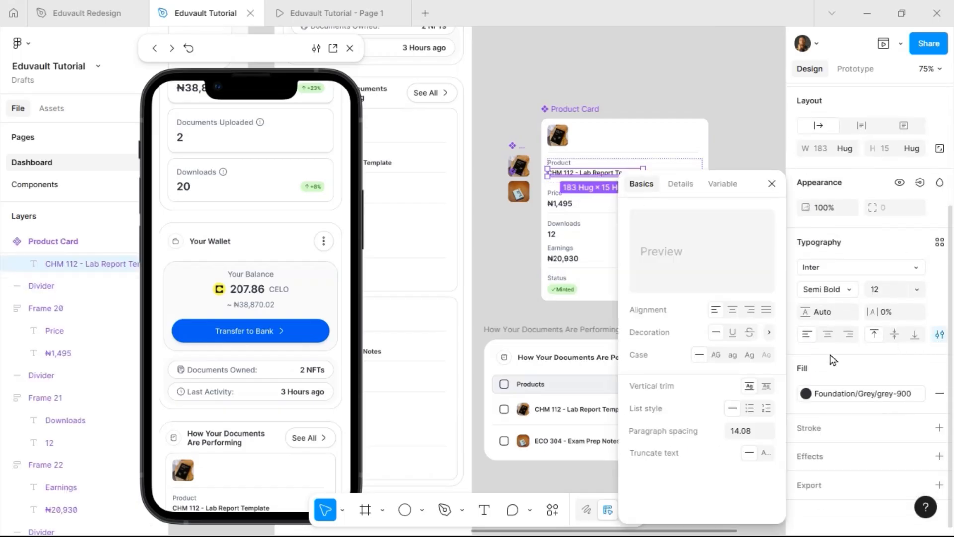
pyautogui.click(734, 333)
pyautogui.click(772, 184)
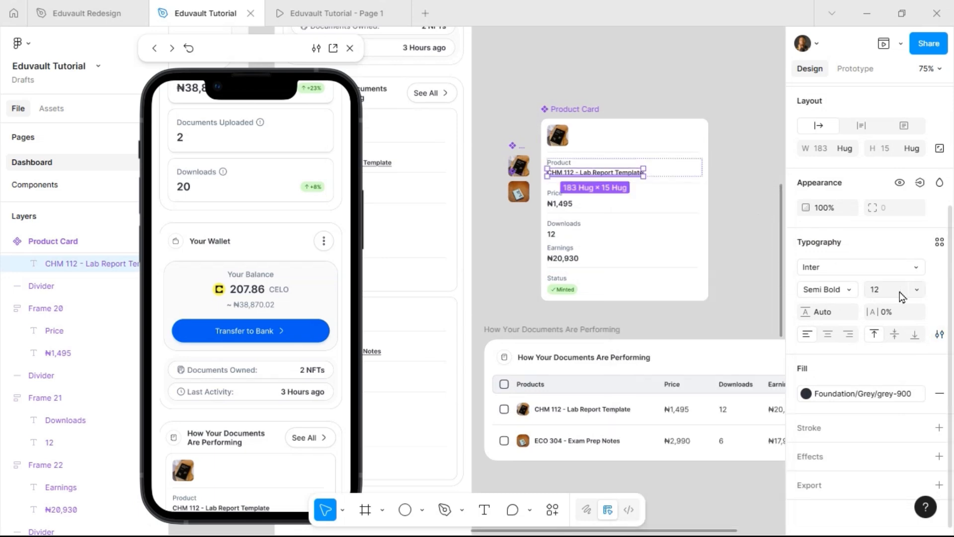
pyautogui.click(916, 292)
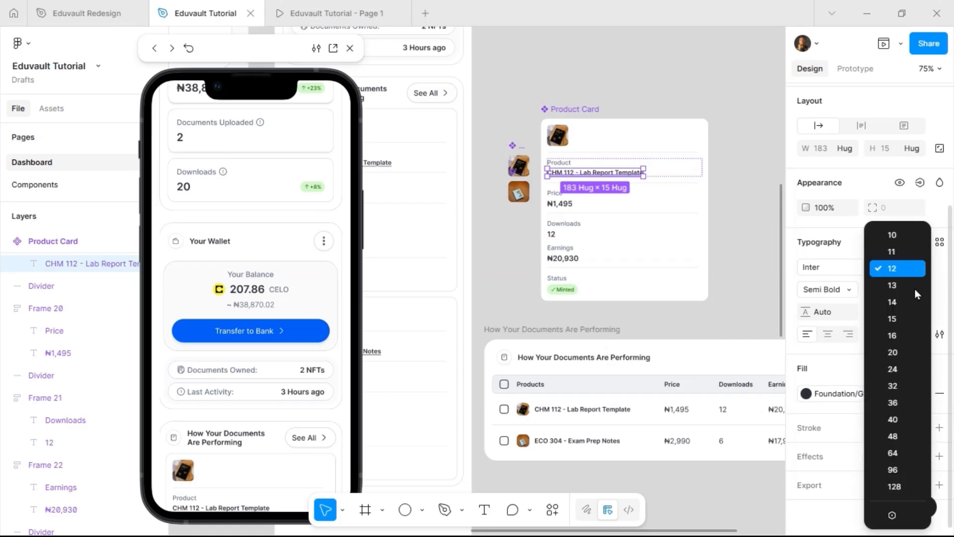
pyautogui.click(902, 338)
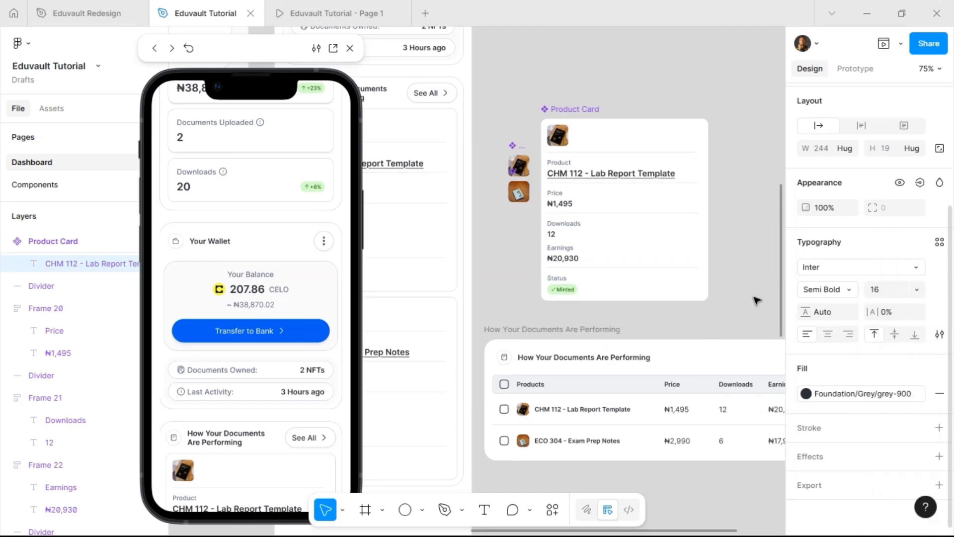
# Step: Set the font size of the Price, Downloads and Earnings values in the main Product Card component to 16
pyautogui.click(560, 206)
pyautogui.keyDown('shift'); pyautogui.click(551, 234); pyautogui.keyUp('shift')
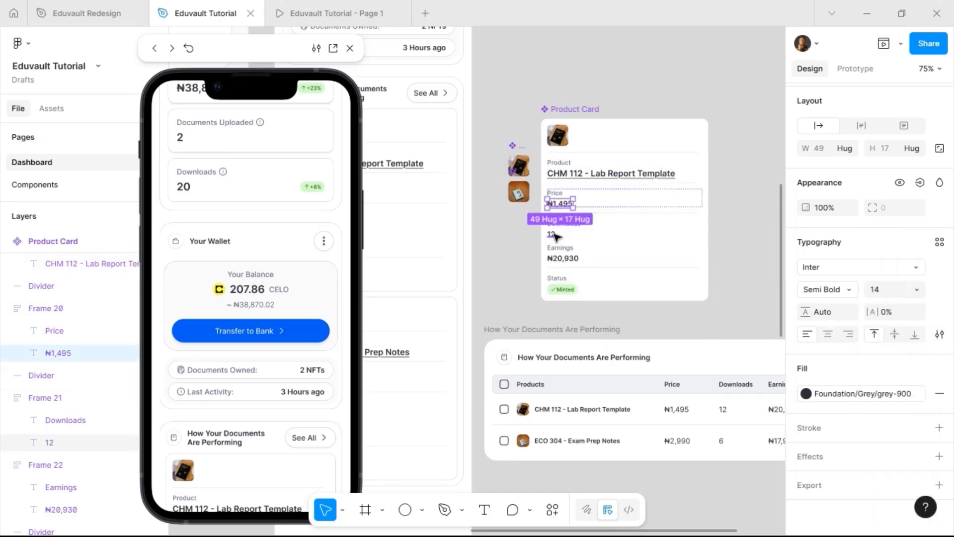
pyautogui.keyDown('shift'); pyautogui.click(570, 261); pyautogui.keyUp('shift')
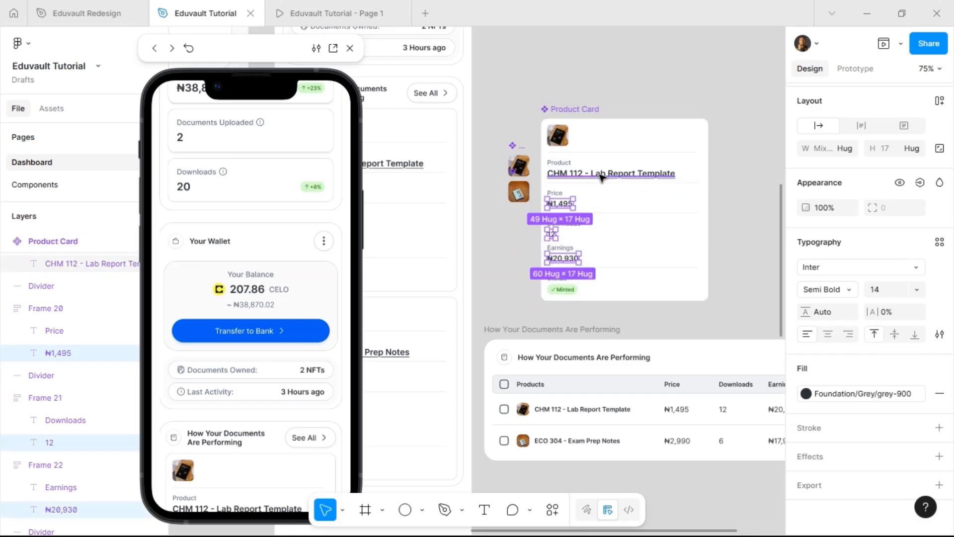
pyautogui.click(883, 293)
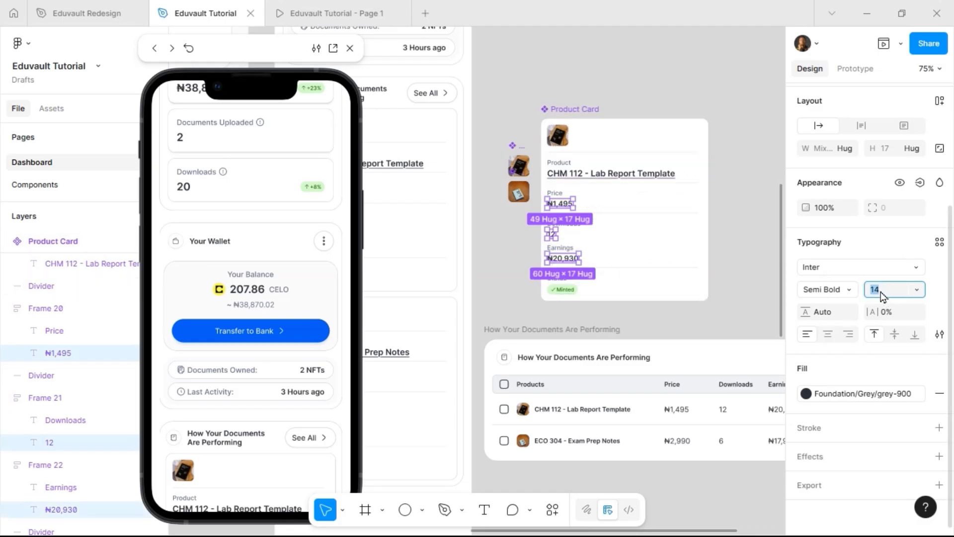
pyautogui.write('16')
pyautogui.press('Return')
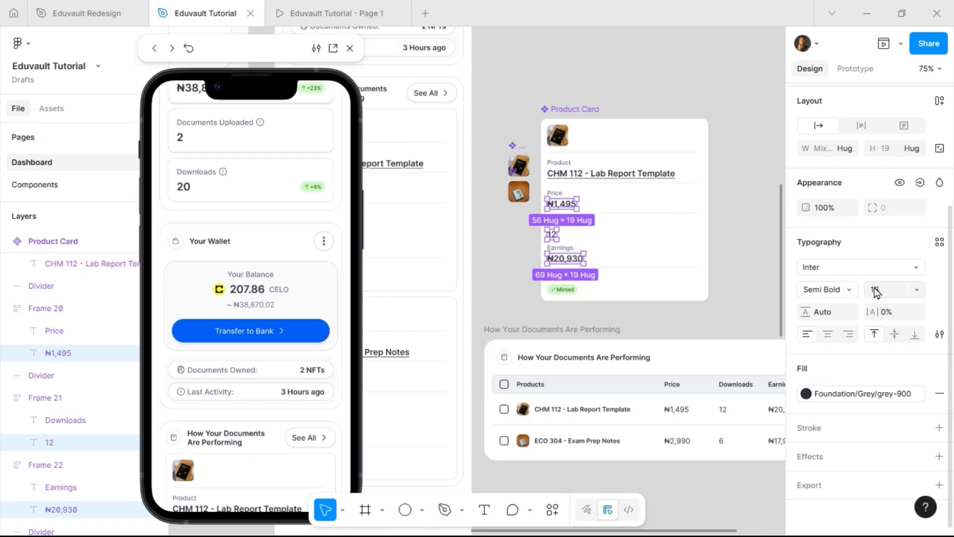
pyautogui.click(725, 241)
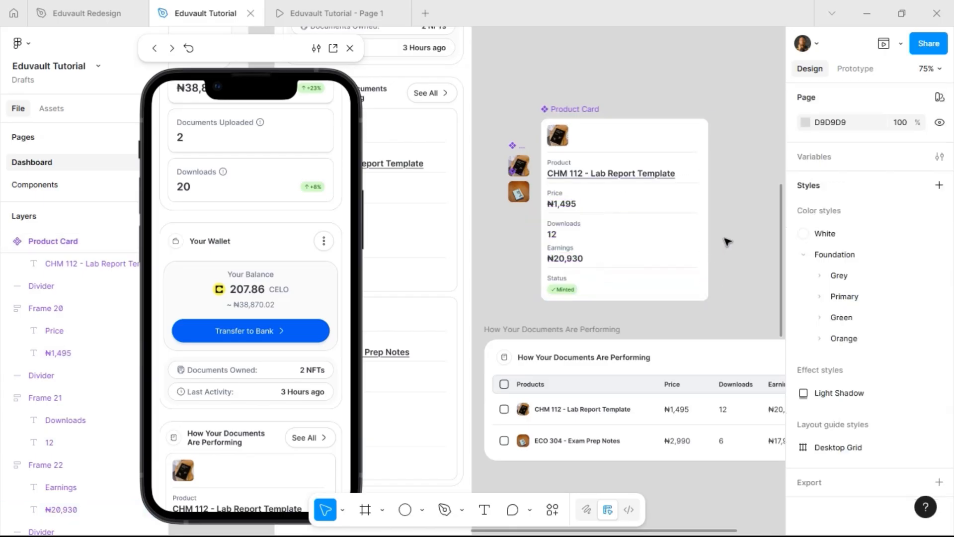
# Step: Copy the Recent Activities card from the desktop dashboard
pyautogui.hscroll(-5, 727, 241)
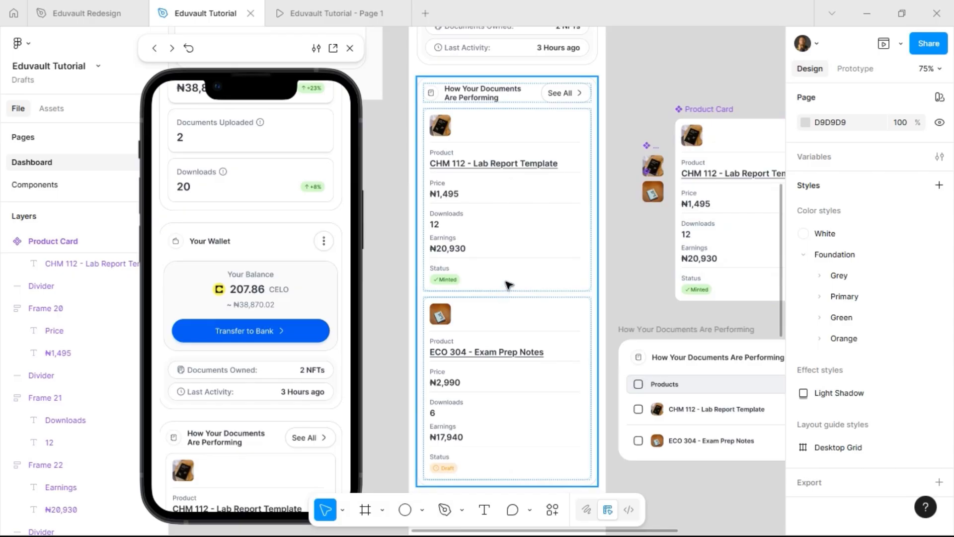
pyautogui.scroll(-3, 508, 284)
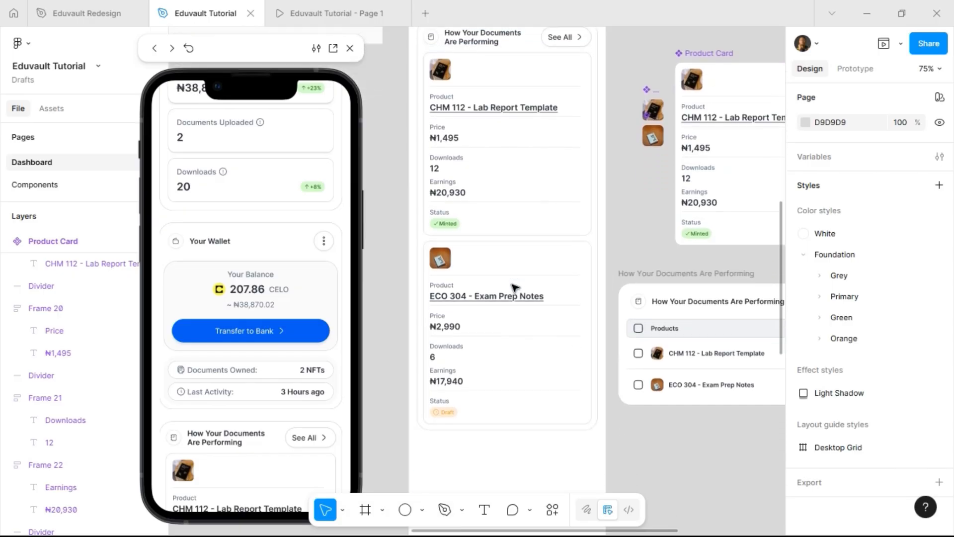
pyautogui.scroll(-10, 515, 288)
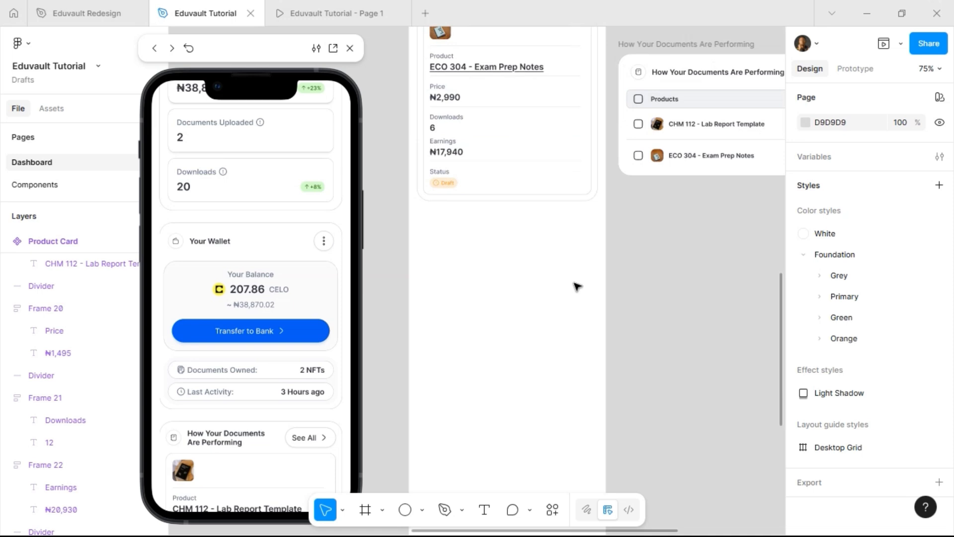
pyautogui.scroll(-5, 626, 259)
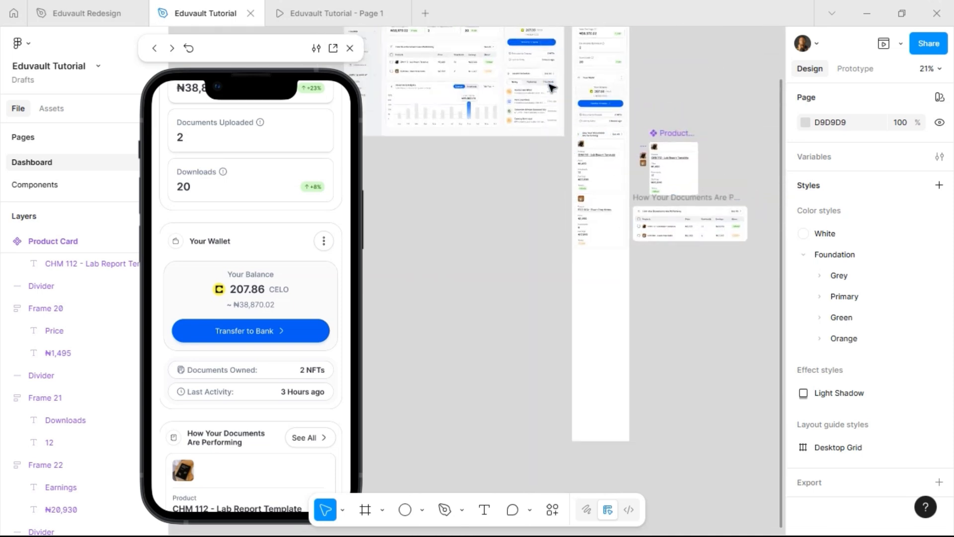
pyautogui.scroll(5, 551, 88)
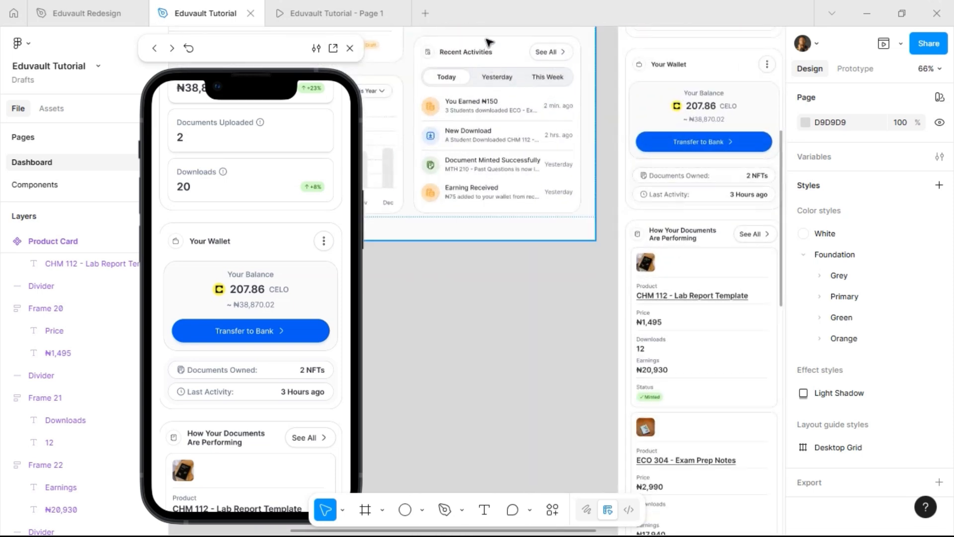
pyautogui.click(489, 43)
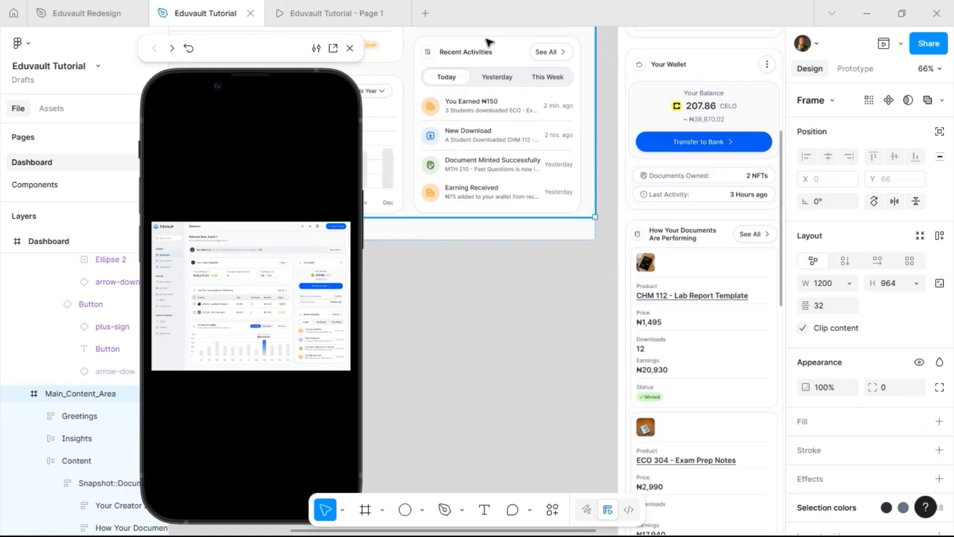
pyautogui.click(489, 42)
pyautogui.click(489, 42)
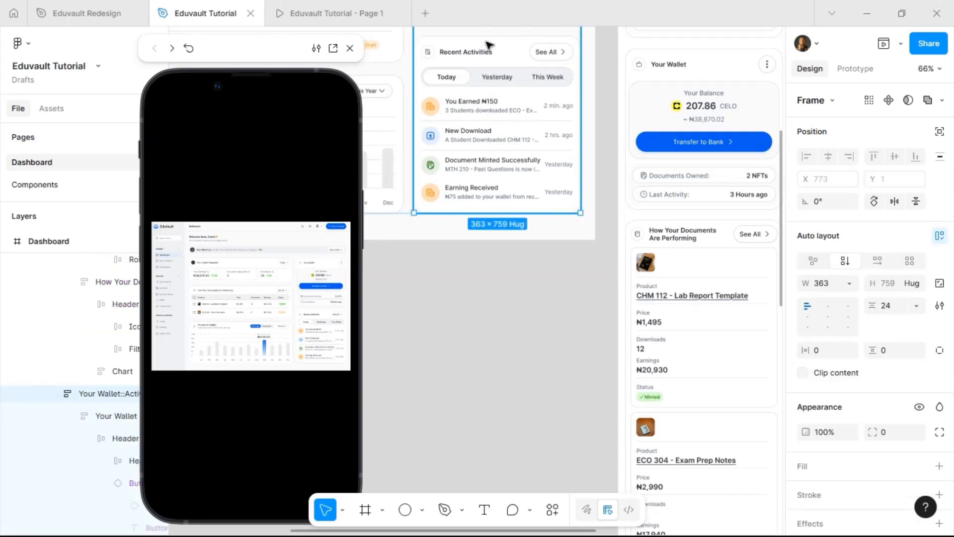
pyautogui.click(507, 74)
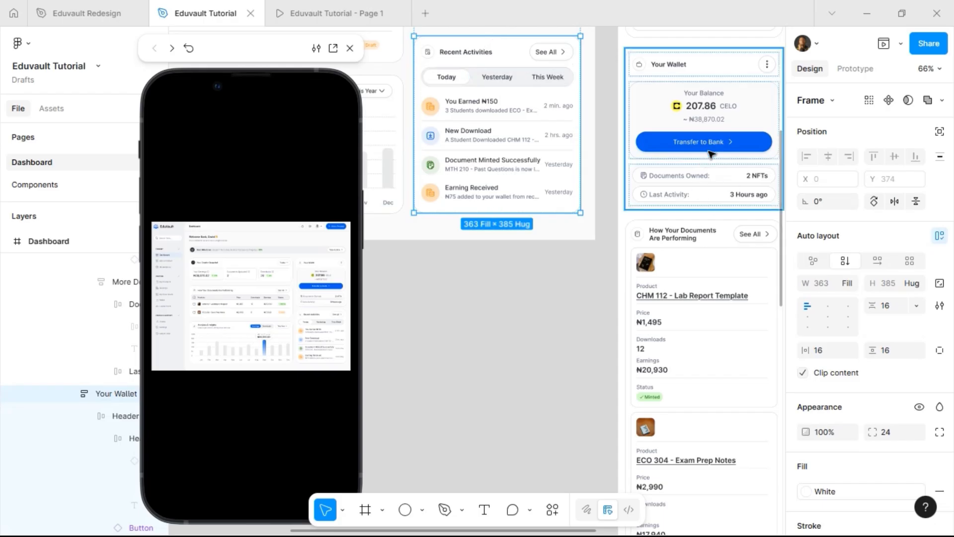
# Step: Duplicate the mobile How Your Documents Are Performing section below the original and replace the duplicate with the copied Recent Activities card
pyautogui.hscroll(3, 586, 318)
pyautogui.scroll(-6, 612, 292)
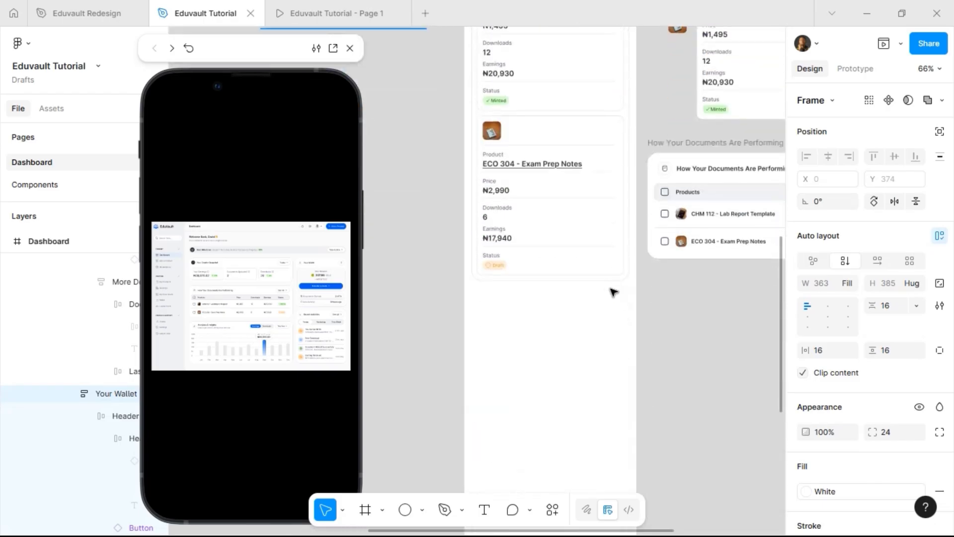
pyautogui.click(614, 241)
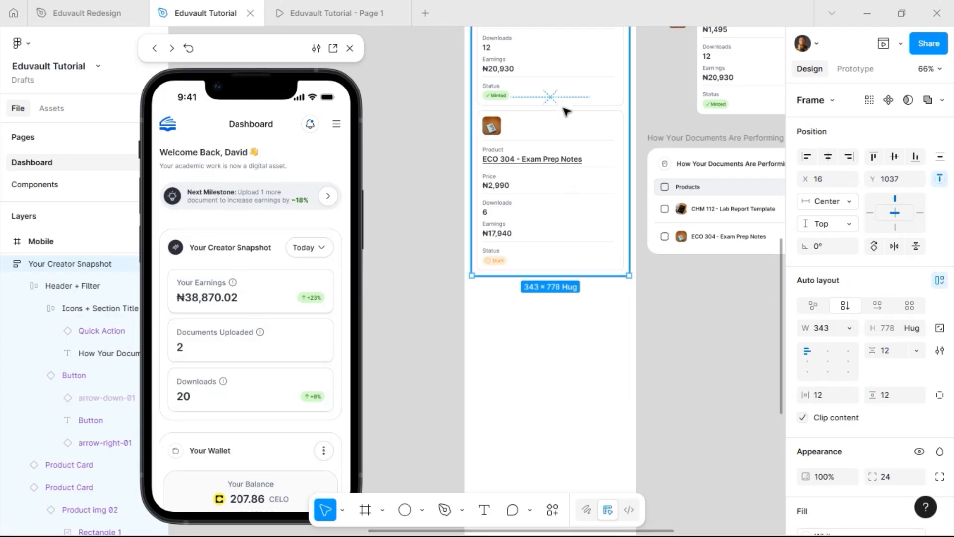
pyautogui.hotkey('ctrl', 'd')
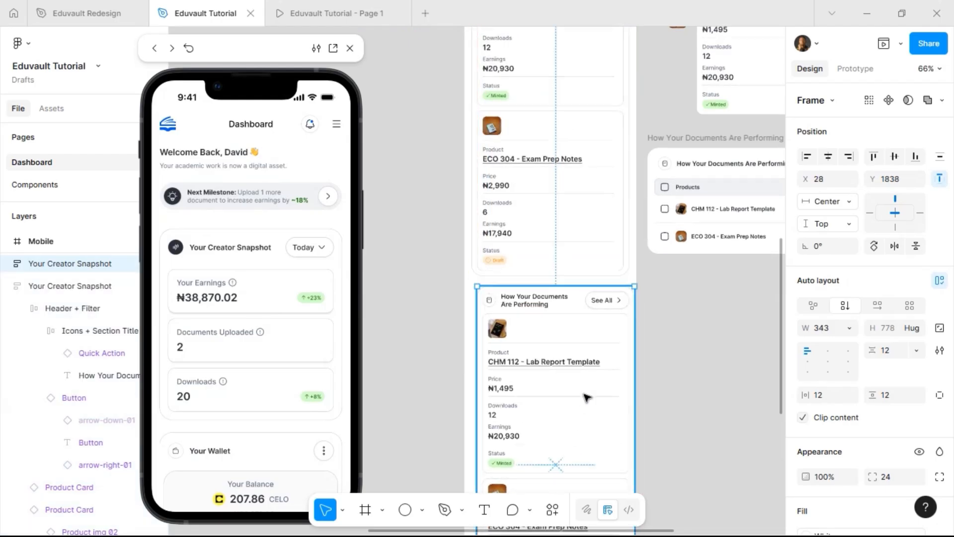
pyautogui.rightClick(568, 375)
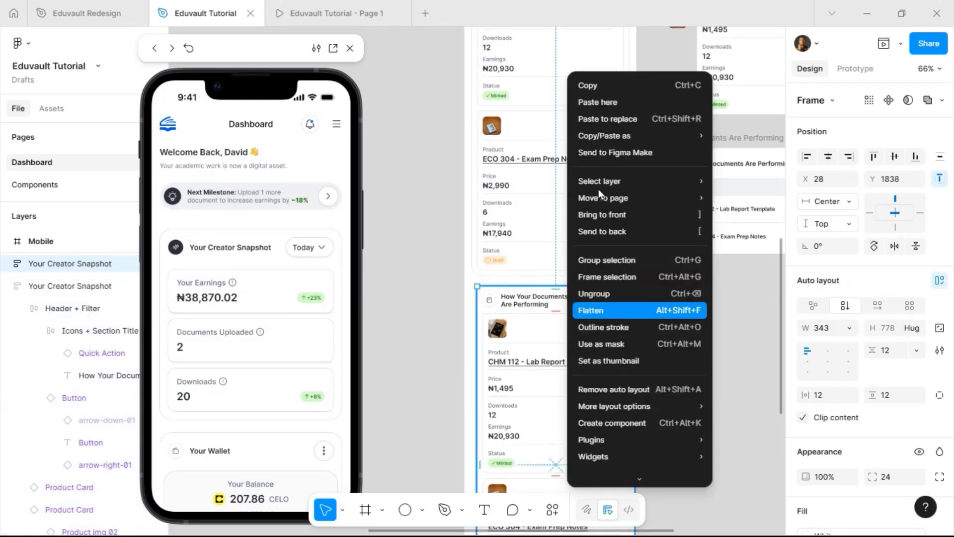
pyautogui.click(612, 118)
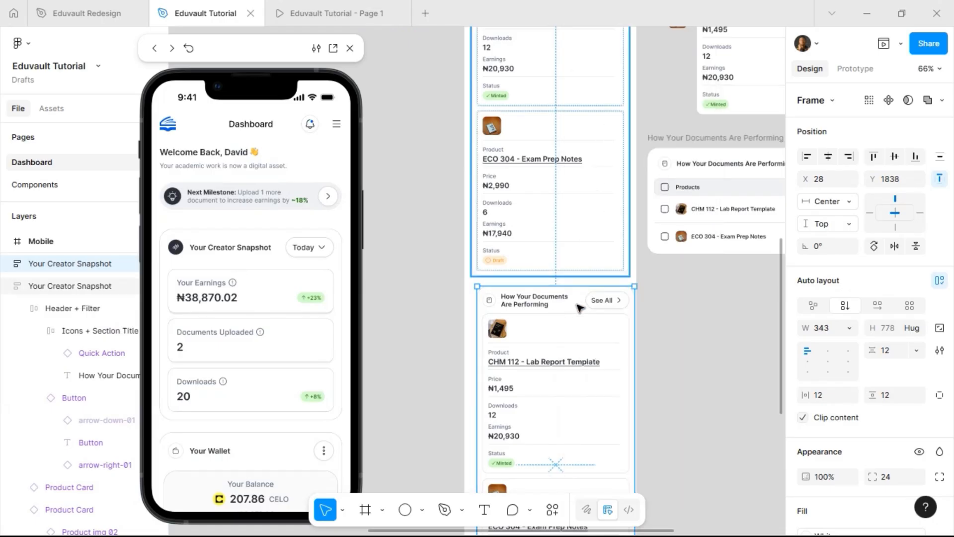
# Step: Set the width of the mobile Recent Activities card to 343
pyautogui.click(843, 333)
pyautogui.write('343')
pyautogui.press('Return')
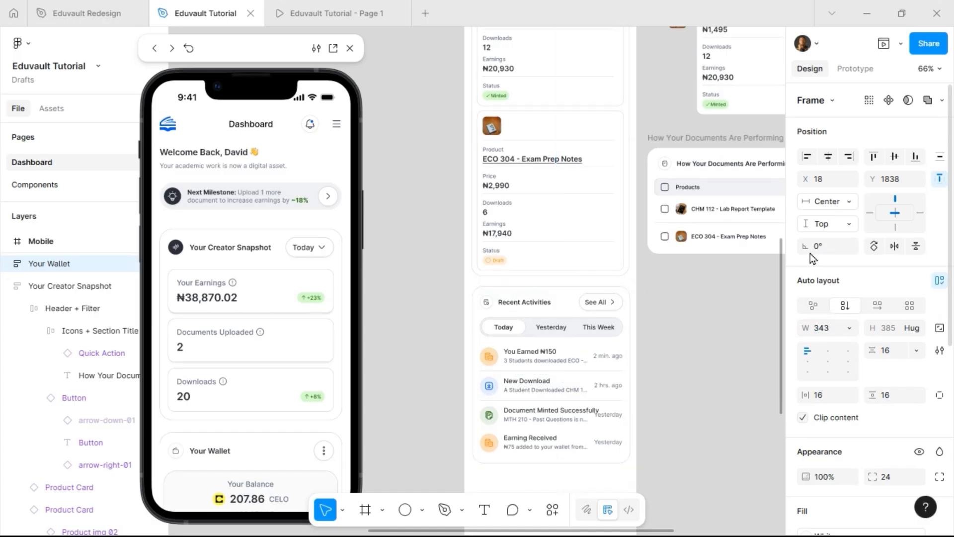
# Step: Centre the Recent Activities card horizontally in the Mobile frame and nudge it down 1 px to Y 1839
pyautogui.click(828, 156)
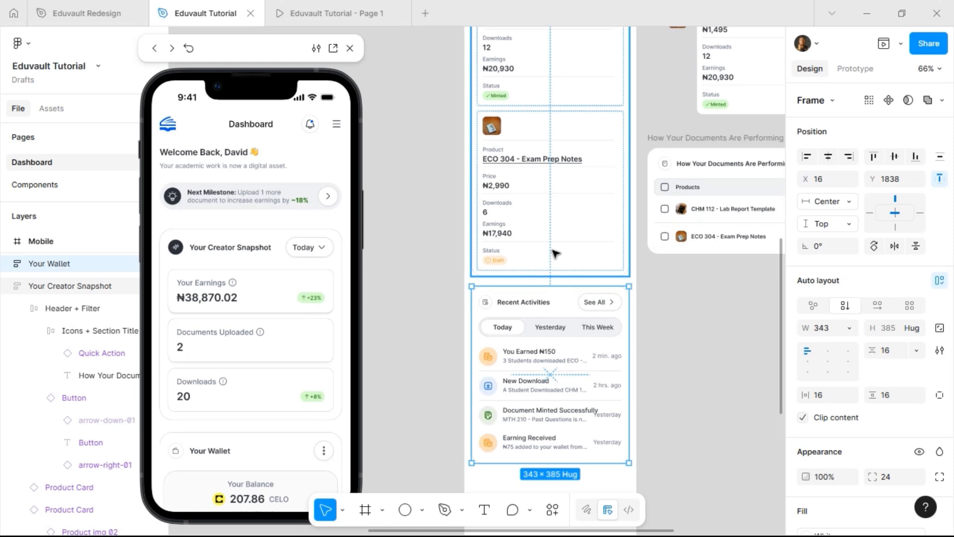
pyautogui.press('alt')
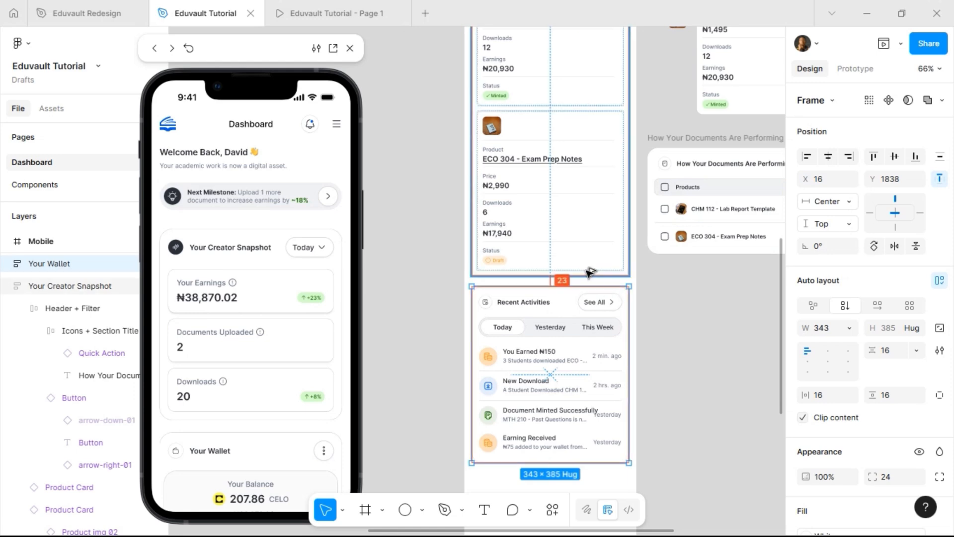
pyautogui.press('Down')
pyautogui.scroll(-1, 591, 314)
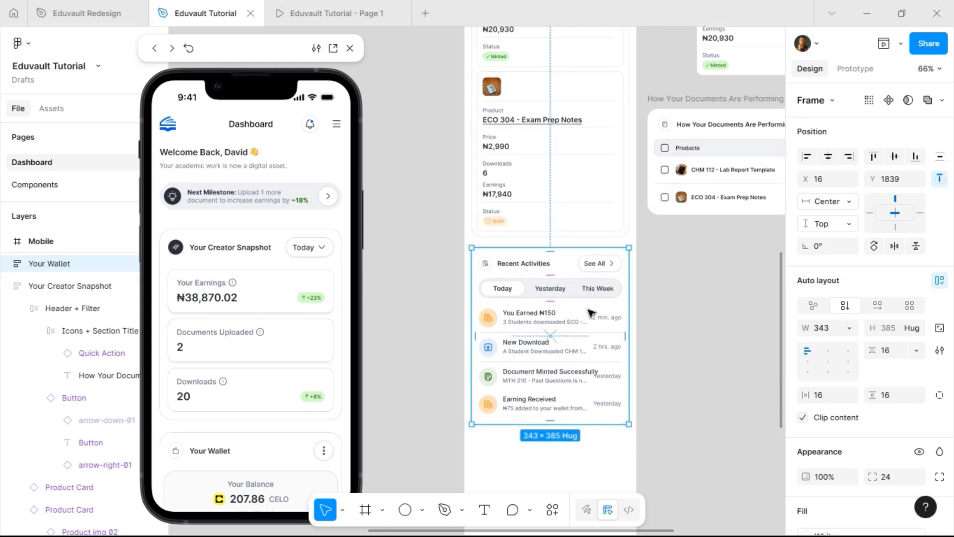
pyautogui.scroll(2, 588, 311)
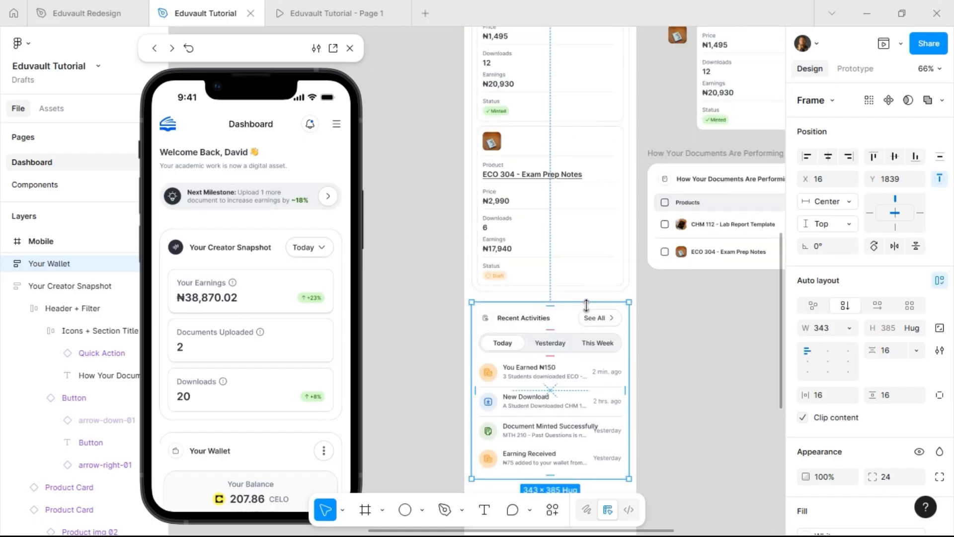
# Step: Delete the spare desktop-width How Your Documents Are Performing table beside the Mobile frame
pyautogui.hscroll(4, 514, 150)
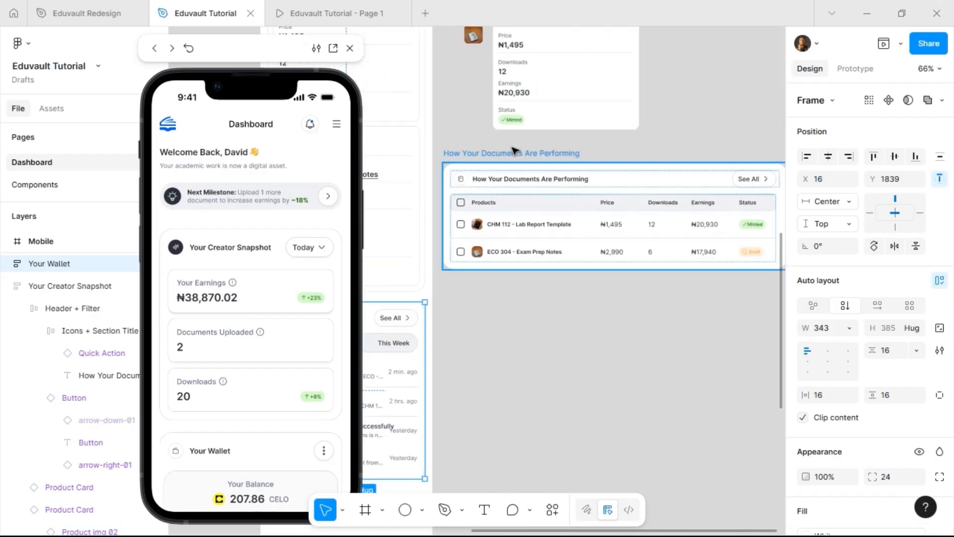
pyautogui.press('Delete')
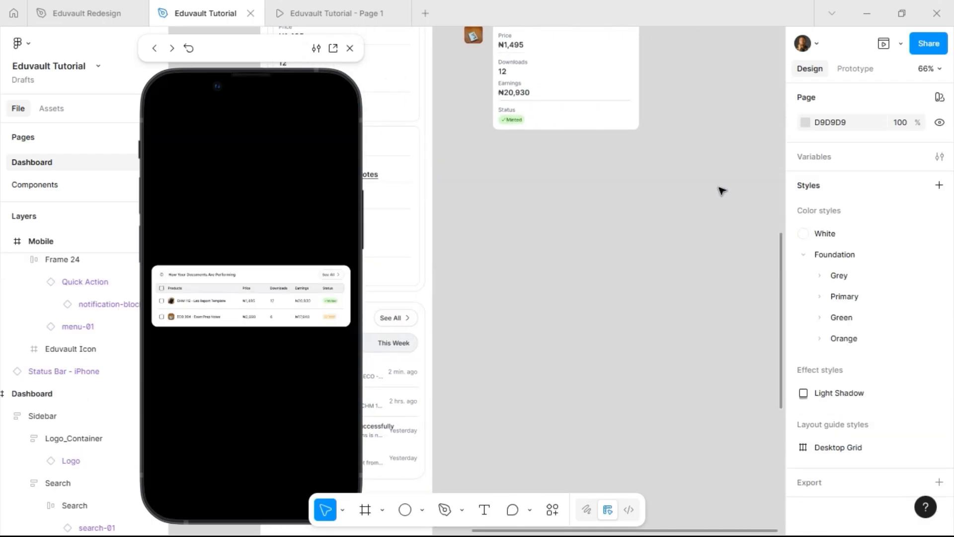
pyautogui.scroll(-5, 680, 212)
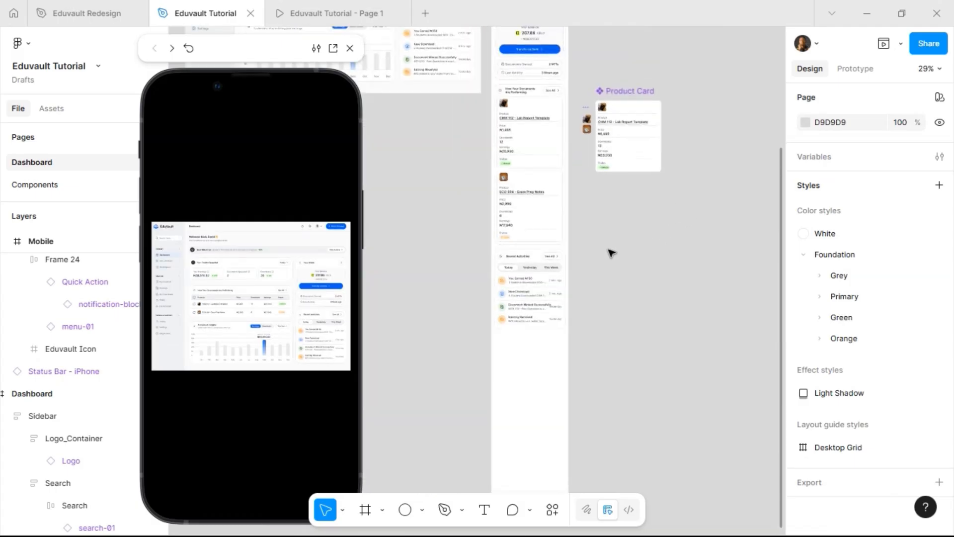
pyautogui.scroll(3, 612, 252)
pyautogui.scroll(3, 571, 171)
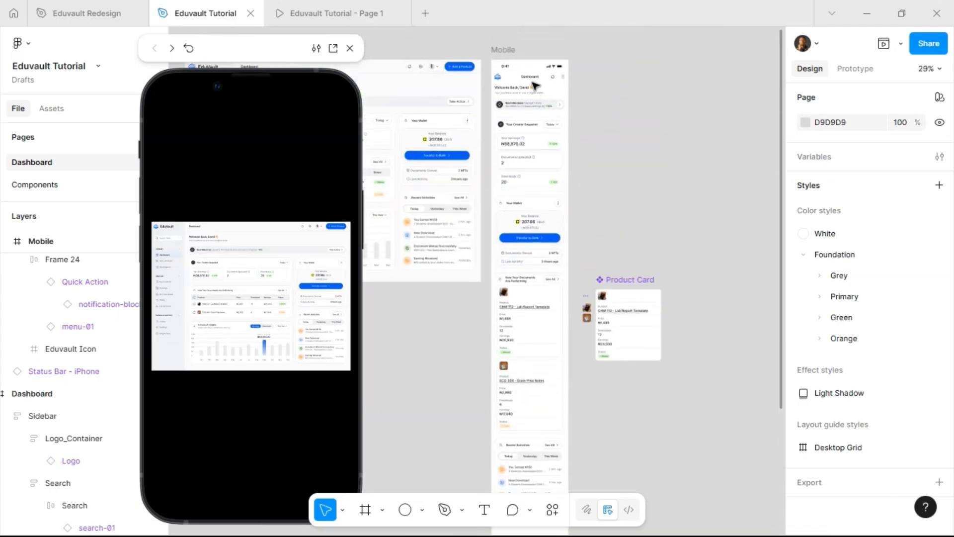
# Step: Move the mobile Your Creator Snapshot card up 12 px to Y 268, closer to the Next Milestone banner
pyautogui.click(503, 86)
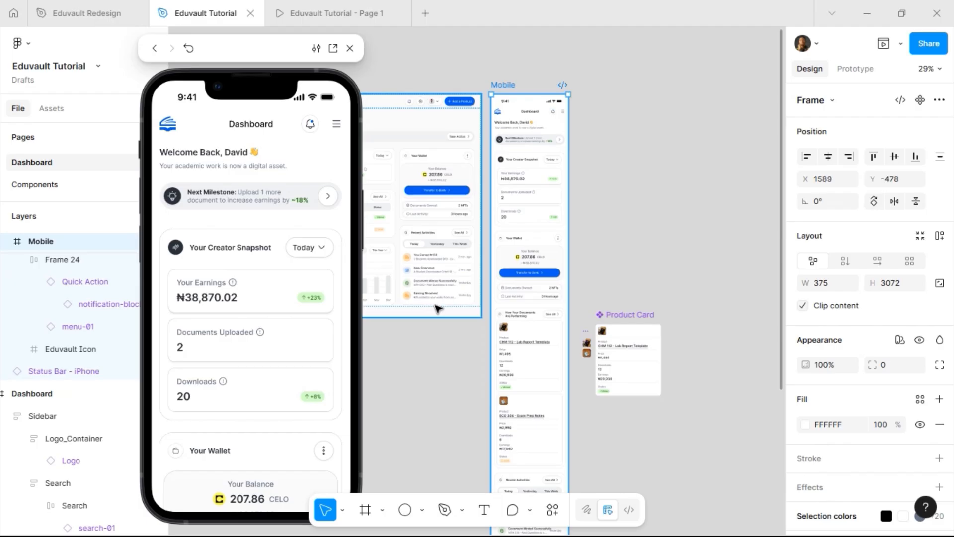
pyautogui.hscroll(-5, 426, 336)
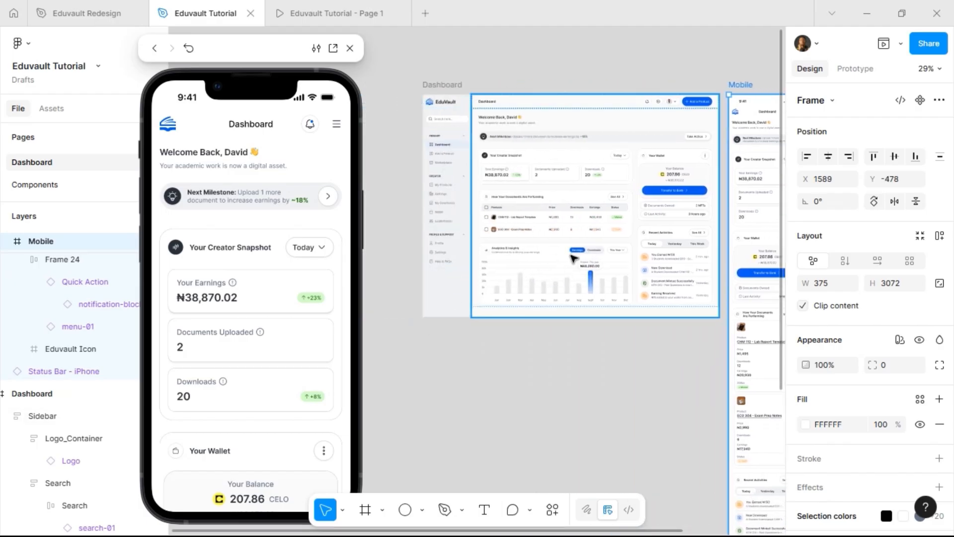
pyautogui.hscroll(4, 550, 377)
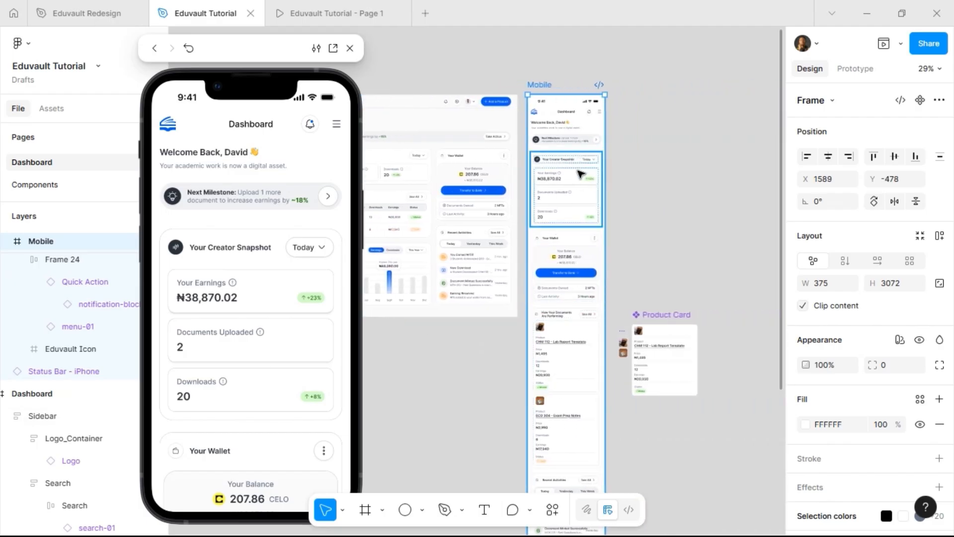
pyautogui.scroll(5, 580, 175)
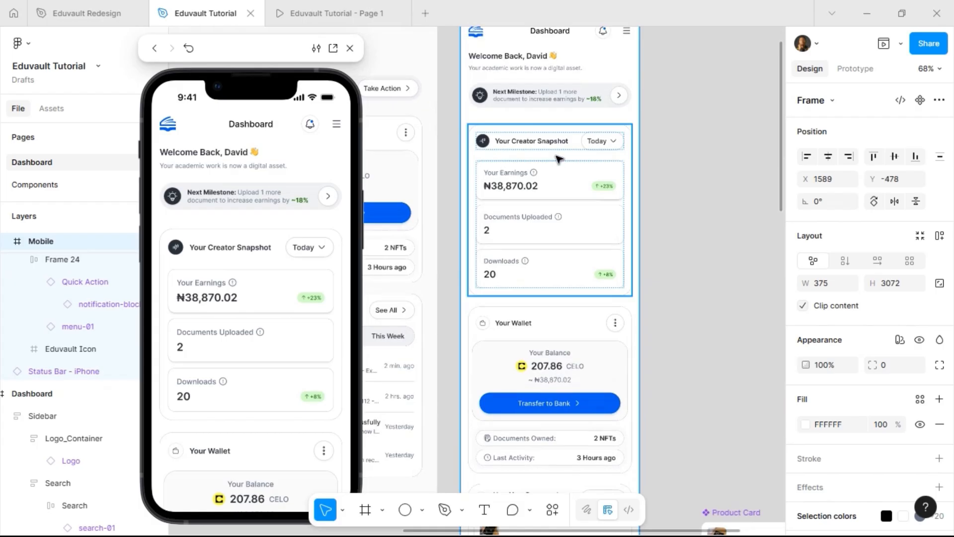
pyautogui.click(543, 125)
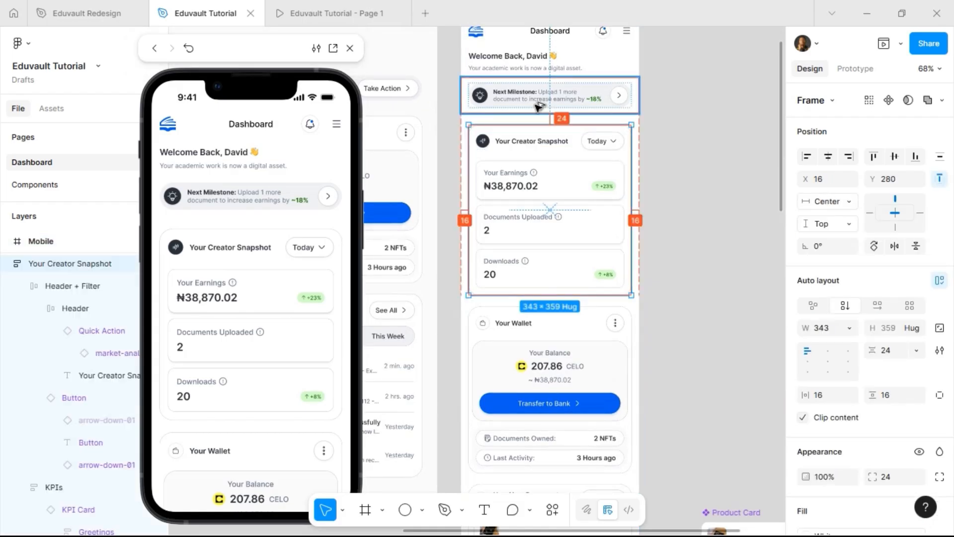
pyautogui.press('alt')
pyautogui.press('Up')
pyautogui.press('Up')
pyautogui.hotkey('shift', 'Up')
pyautogui.press('alt')
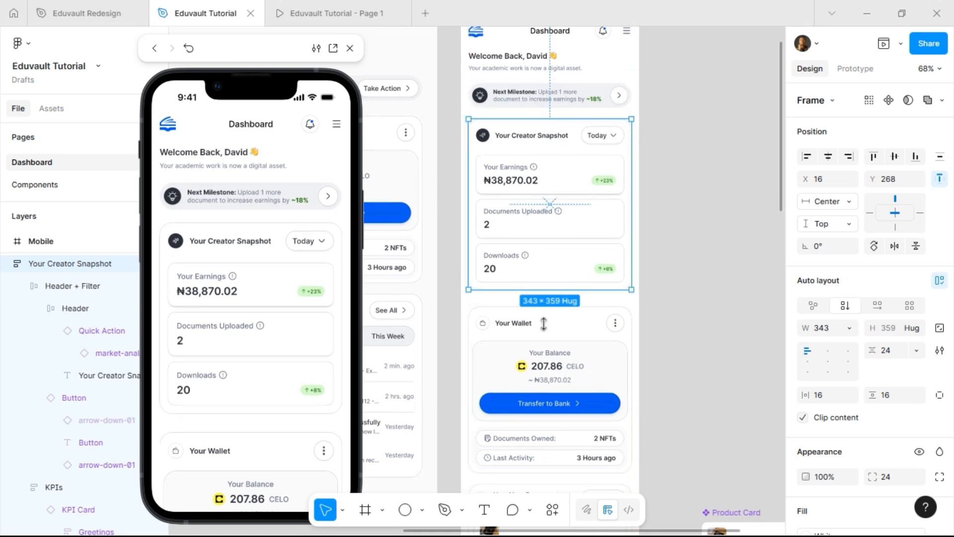
# Step: Move the mobile Your Wallet, How Your Documents Are Performing and Recent Activities cards up together, leaving 24 px below Your Creator Snapshot
pyautogui.press('Tab')
pyautogui.scroll(-5, 574, 225)
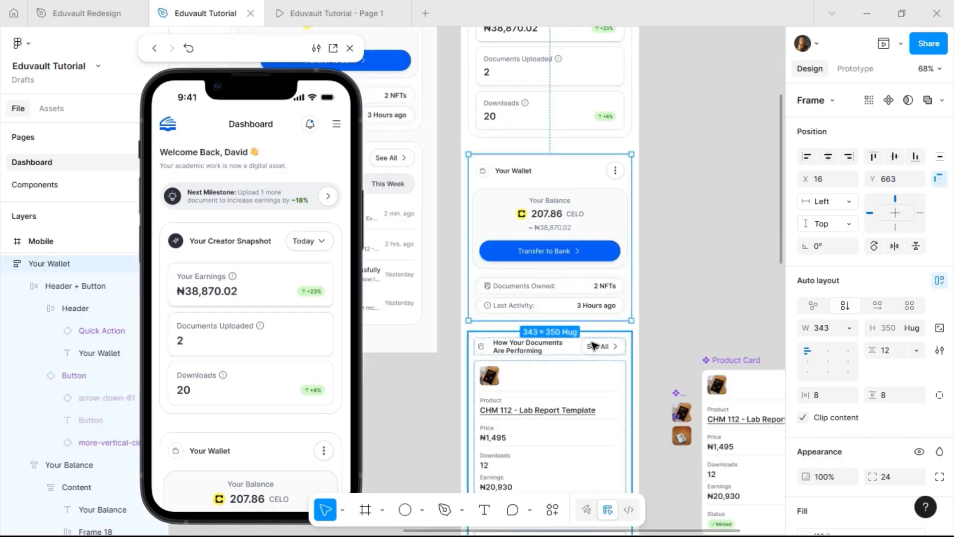
pyautogui.keyDown('shift'); pyautogui.click(584, 212); pyautogui.keyUp('shift')
pyautogui.scroll(-10, 585, 214)
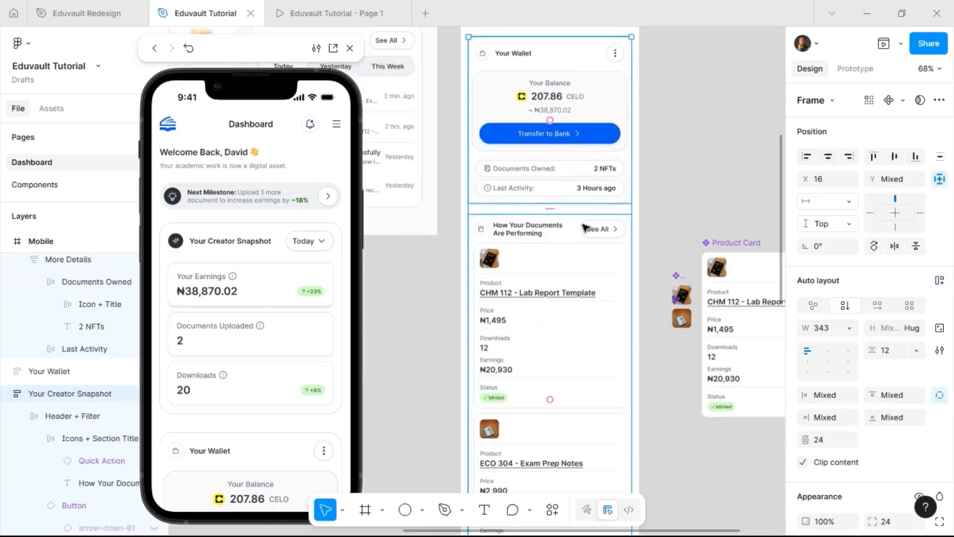
pyautogui.scroll(10, 649, 223)
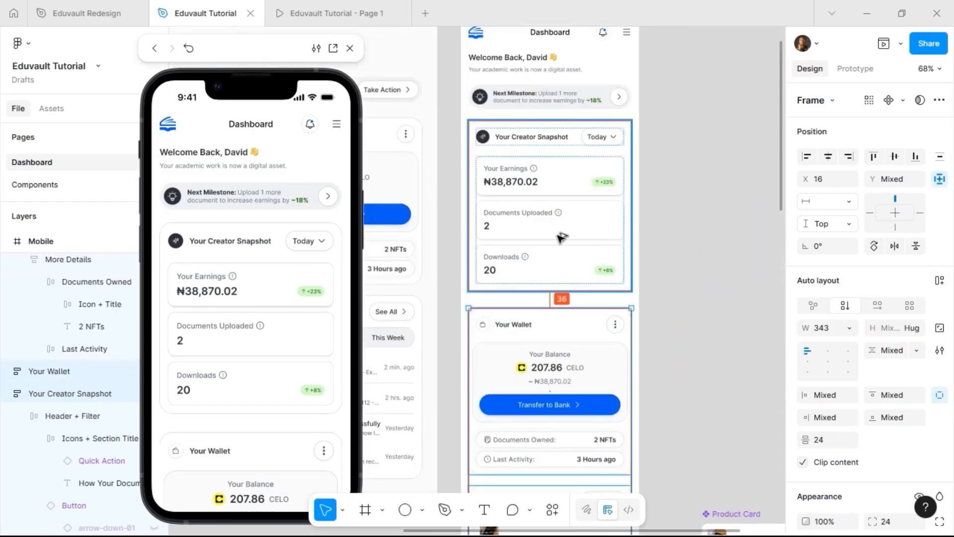
pyautogui.hotkey('alt', 'Up')
pyautogui.hotkey('alt', 'Up')
pyautogui.hotkey('alt', 'Up')
pyautogui.hotkey('alt', 'Up')
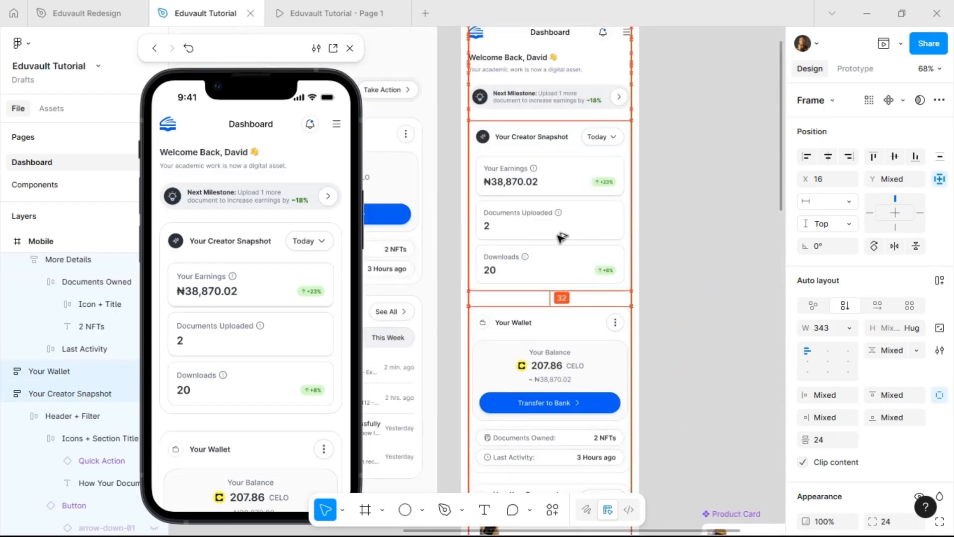
pyautogui.hotkey('alt', 'Up')
pyautogui.hotkey('alt', 'Up')
pyautogui.hotkey('alt', 'Up')
pyautogui.hotkey('alt', 'Up')
pyautogui.hotkey('alt', 'Up')
pyautogui.hotkey('alt', 'Up')
pyautogui.hotkey('alt', 'Up')
pyautogui.hotkey('alt', 'Up')
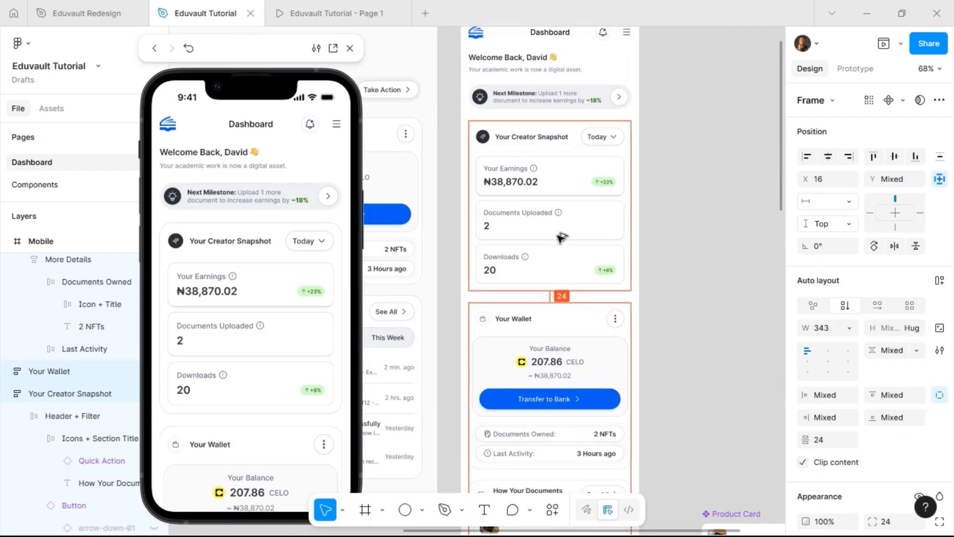
# Step: Review the card spacing in the phone preview from the greeting down to Recent Activities and back
pyautogui.scroll(-6, 293, 268)
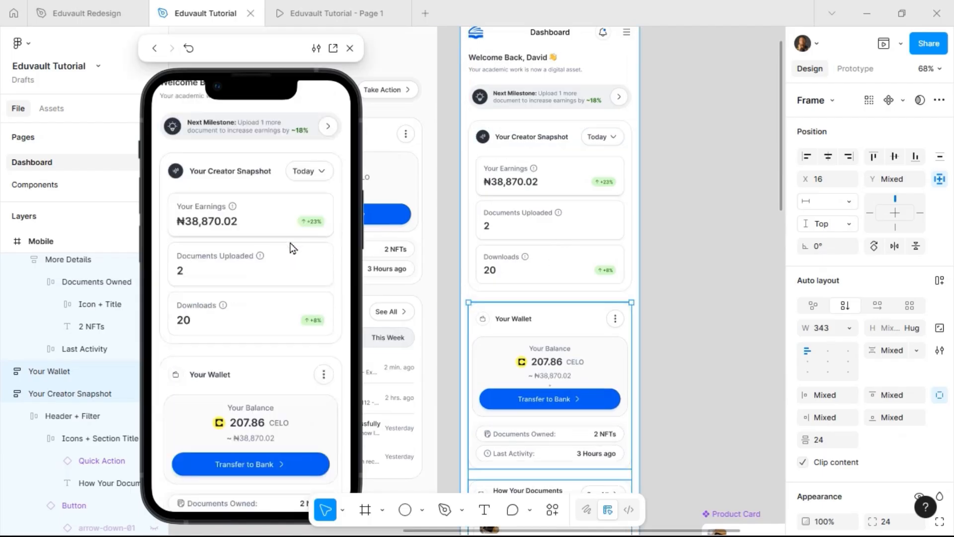
pyautogui.scroll(-3, 291, 247)
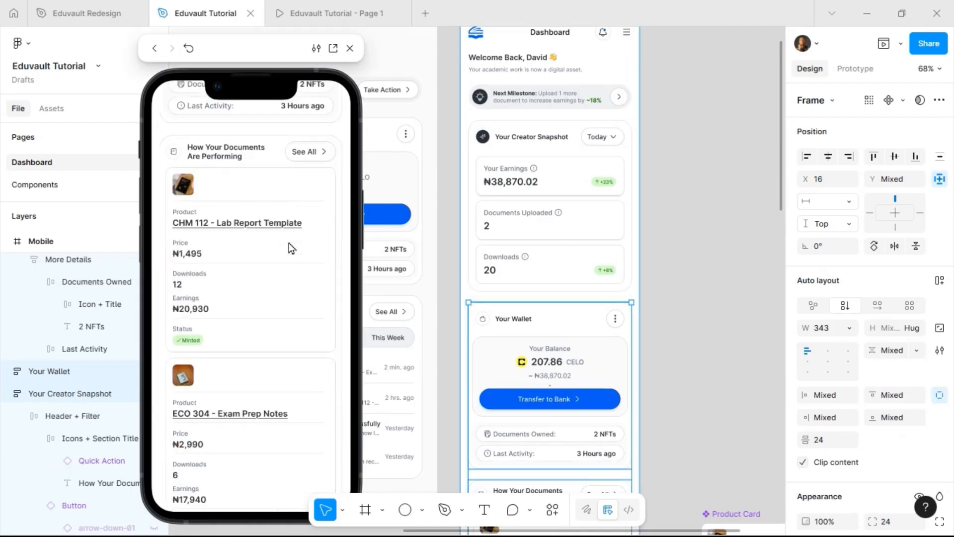
pyautogui.scroll(-10, 291, 248)
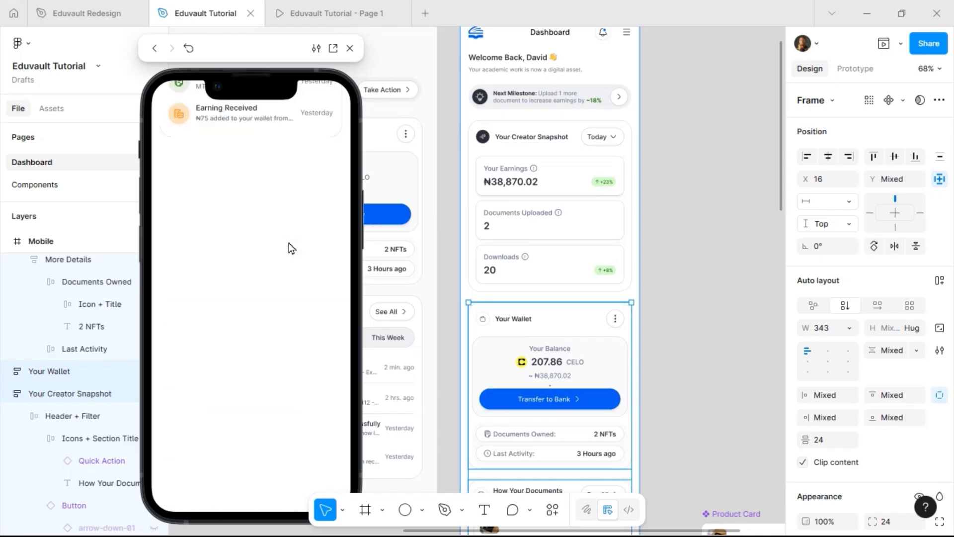
pyautogui.scroll(8, 292, 247)
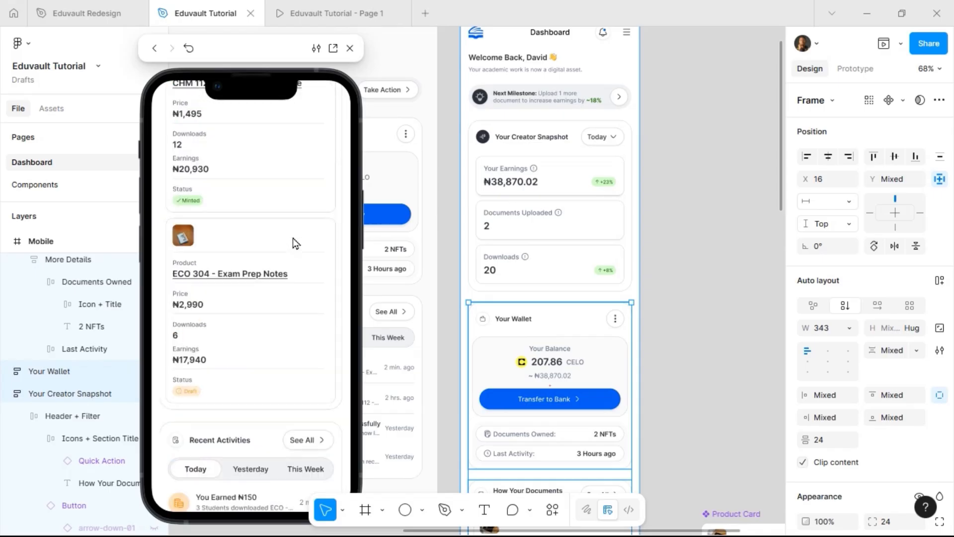
pyautogui.scroll(8, 293, 240)
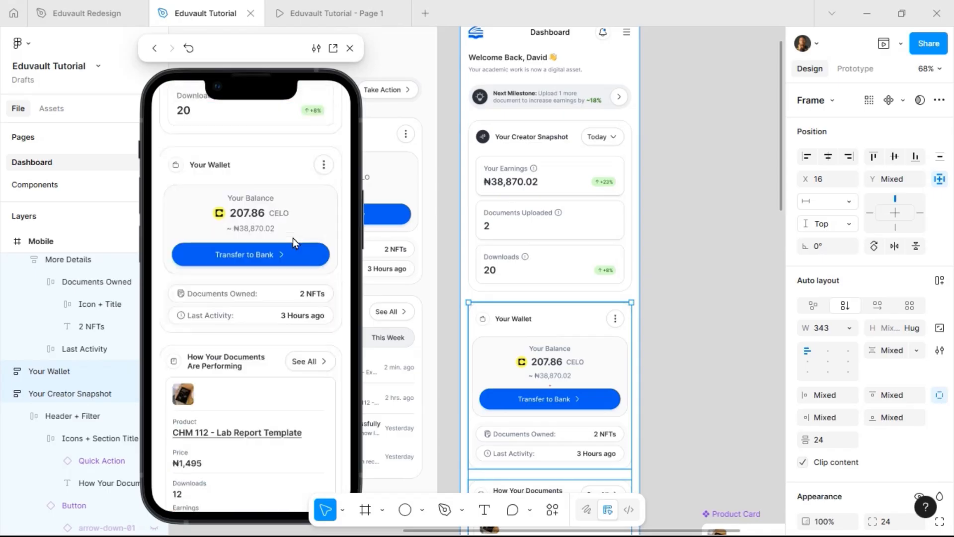
pyautogui.scroll(5, 293, 240)
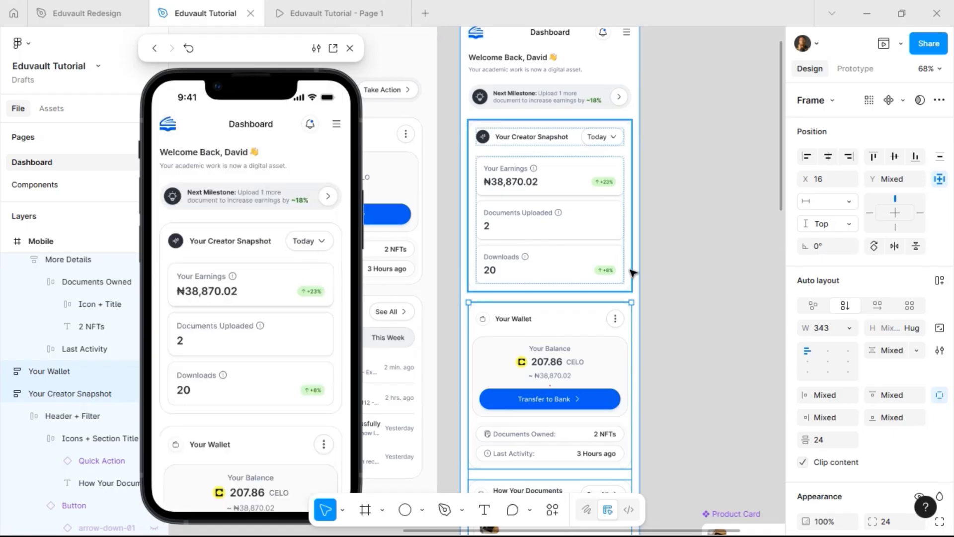
# Step: Place a copy of the desktop dashboard's Analytics & Insights chart card on the canvas beside the mobile Recent Activities card, at X 2067, Y 1426
pyautogui.scroll(-5, 687, 281)
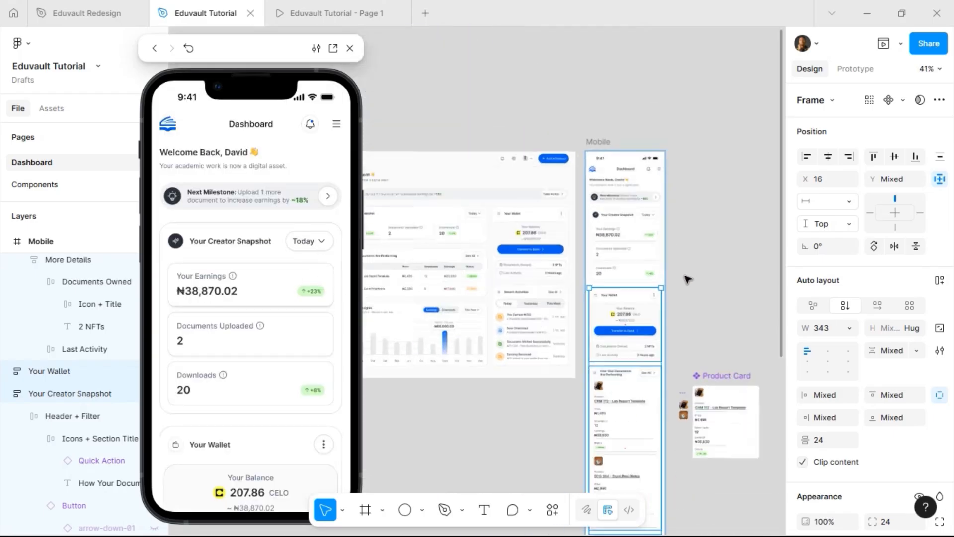
pyautogui.scroll(-5, 687, 311)
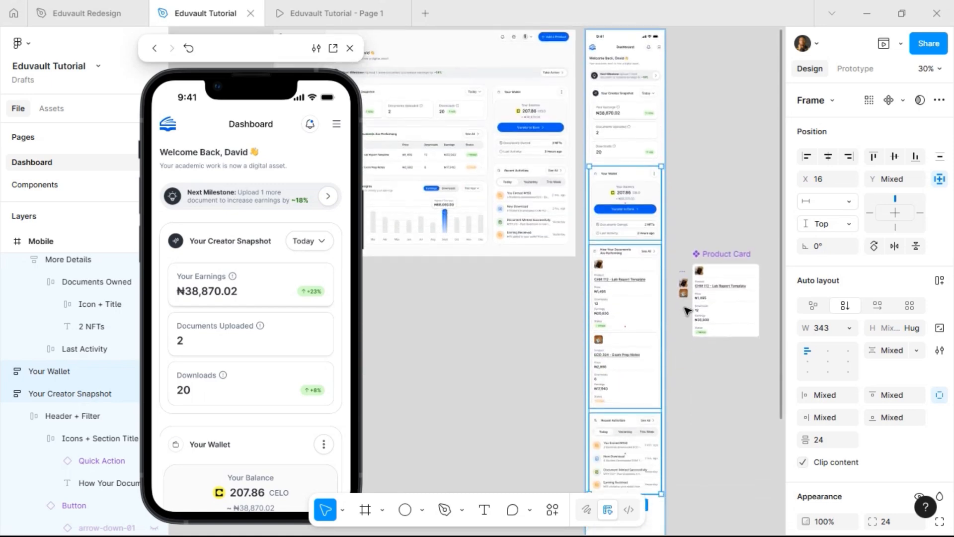
pyautogui.hscroll(-4, 687, 311)
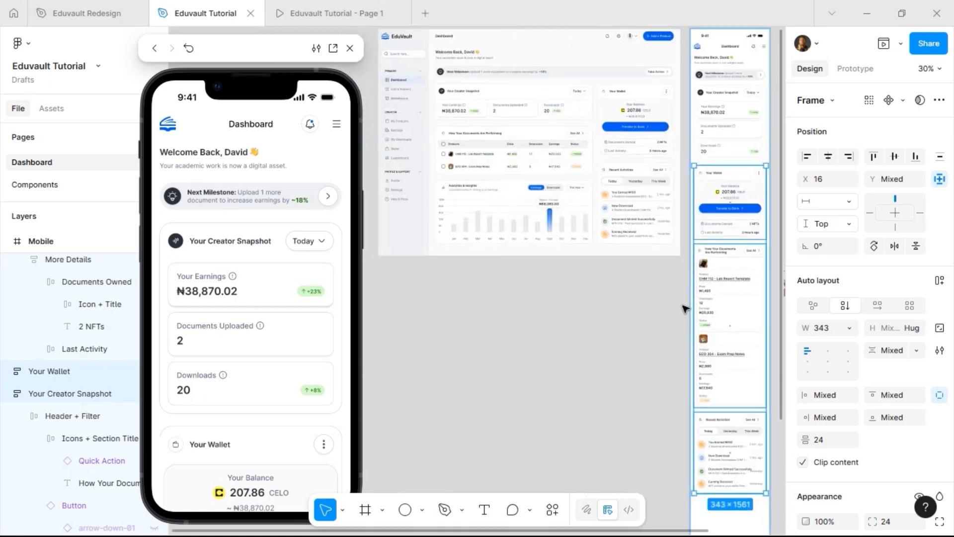
pyautogui.doubleClick(479, 221)
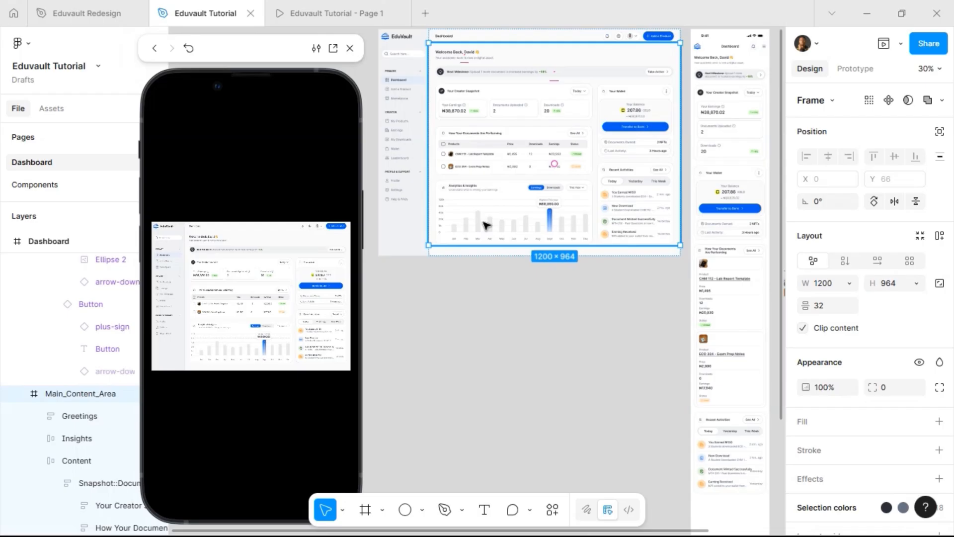
pyautogui.doubleClick(483, 221)
pyautogui.doubleClick(486, 225)
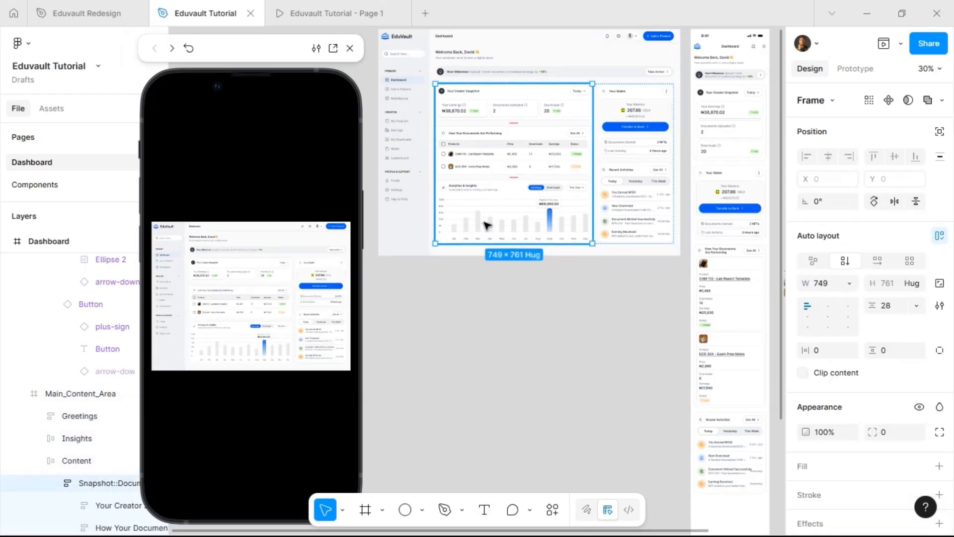
pyautogui.doubleClick(487, 225)
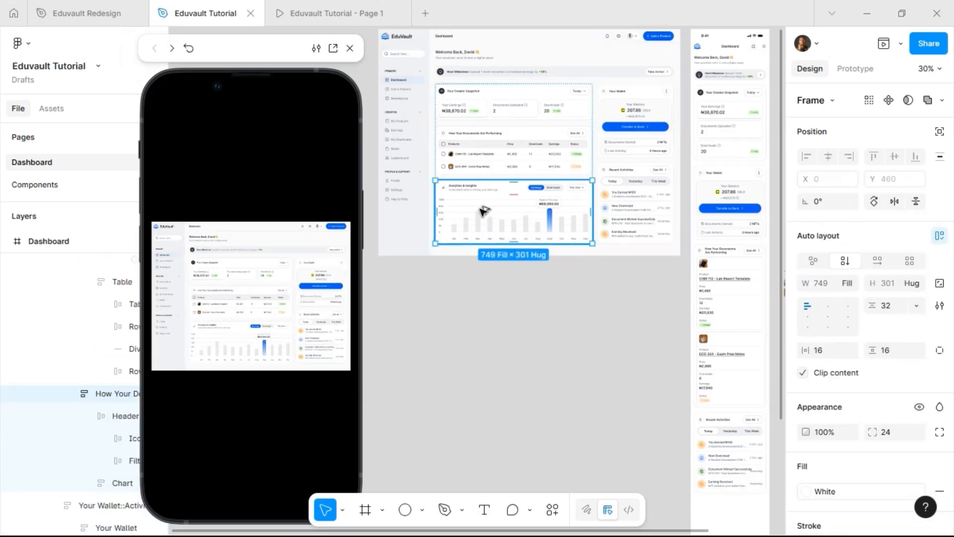
pyautogui.moveTo(612, 249); pyautogui.dragTo(457, 467)
pyautogui.hscroll(-5, 466, 394)
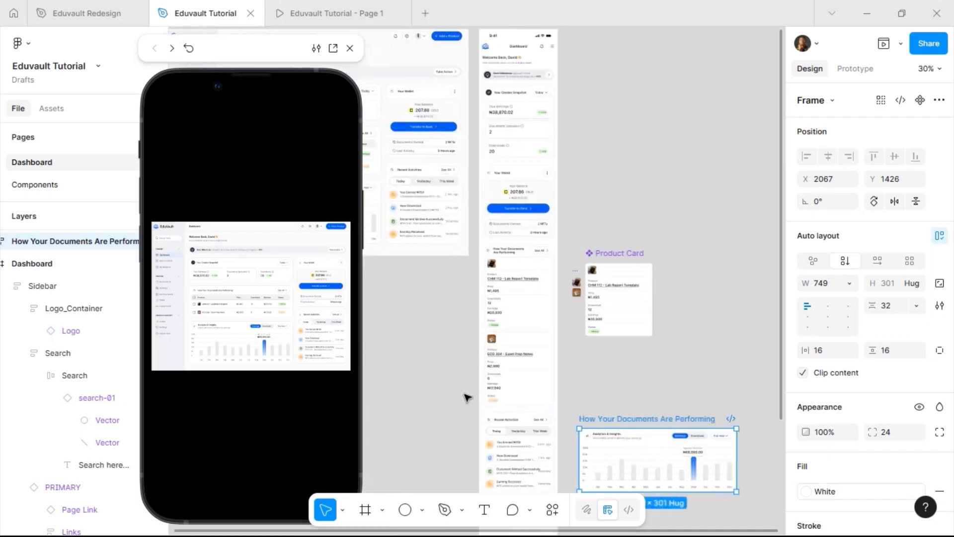
pyautogui.scroll(-7, 466, 394)
pyautogui.scroll(3, 560, 351)
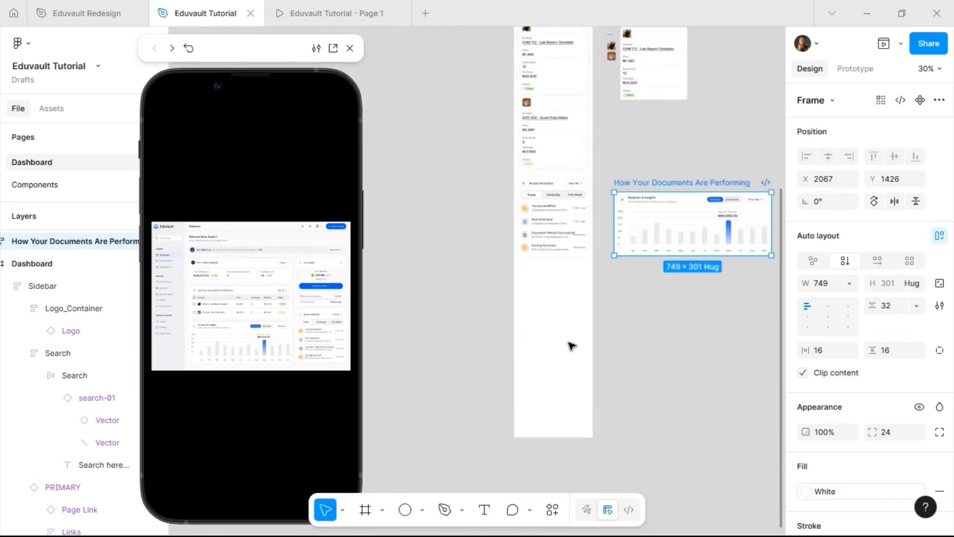
pyautogui.scroll(2, 640, 302)
pyautogui.scroll(4, 640, 303)
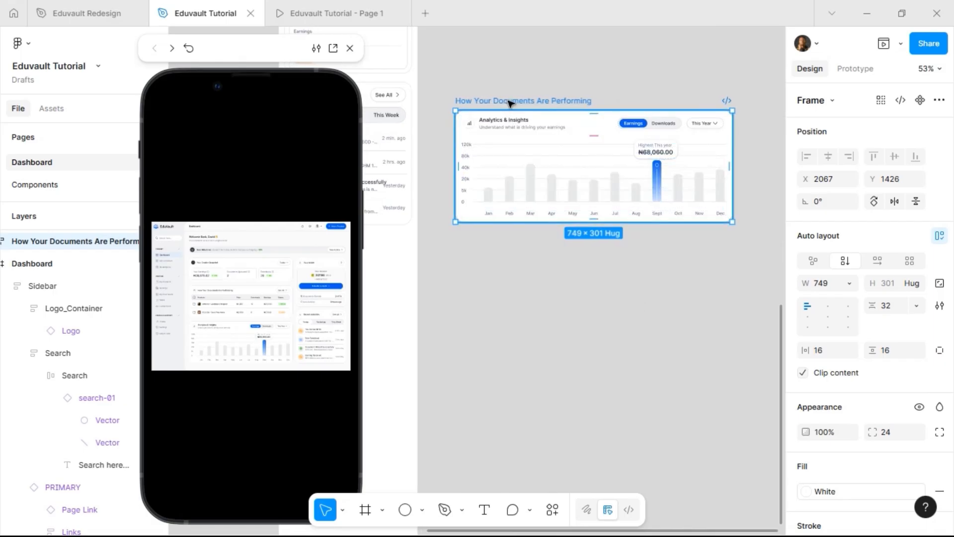
pyautogui.scroll(2, 509, 103)
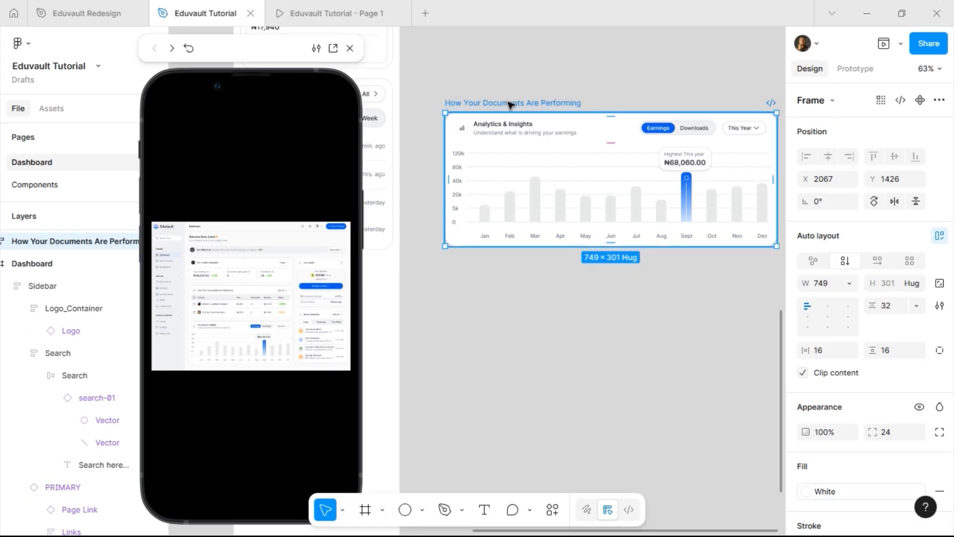
# Step: Turn the copied Analytics & Insights chart card into a component and add a second variant to it
pyautogui.hscroll(2, 509, 102)
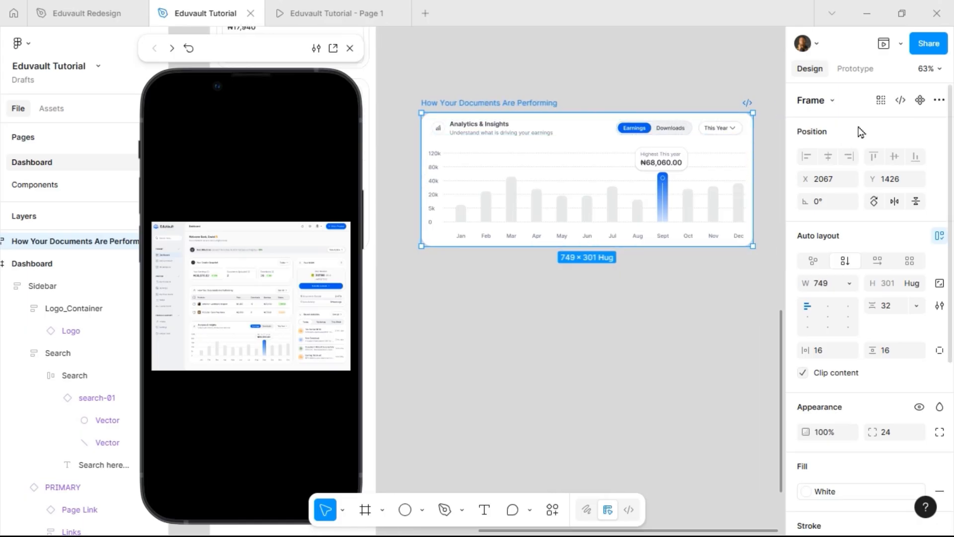
pyautogui.click(921, 101)
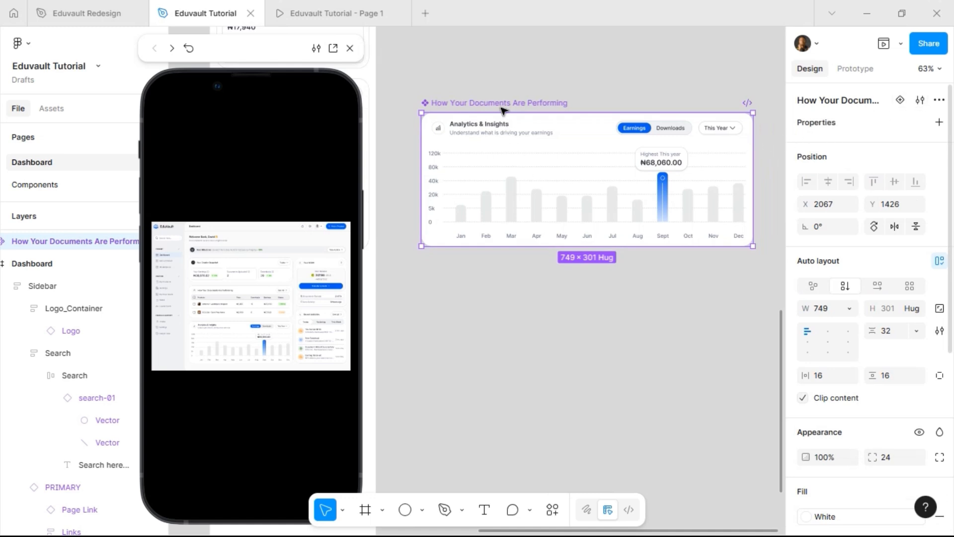
pyautogui.click(900, 100)
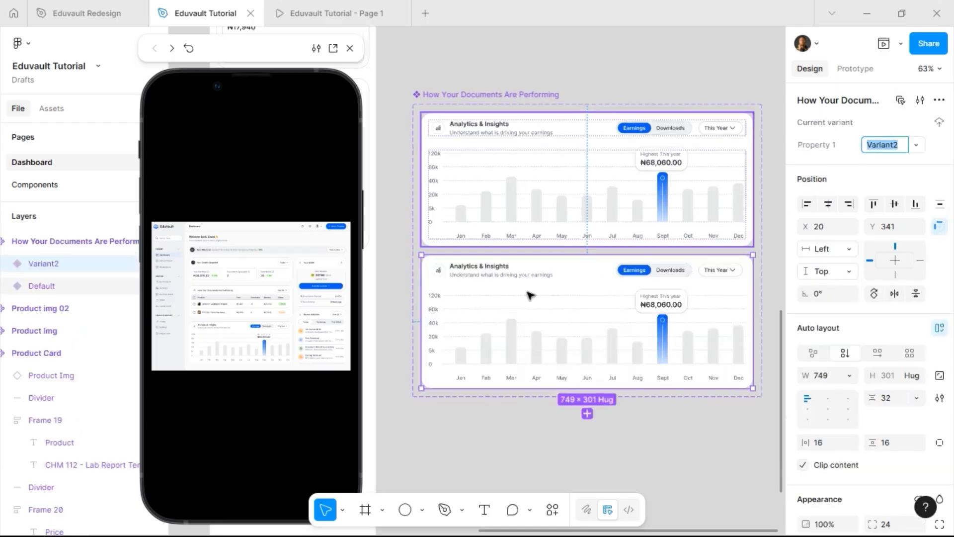
# Step: Duplicate the This Year dropdown in the header of the second Analytics & Insights variant
pyautogui.click(654, 272)
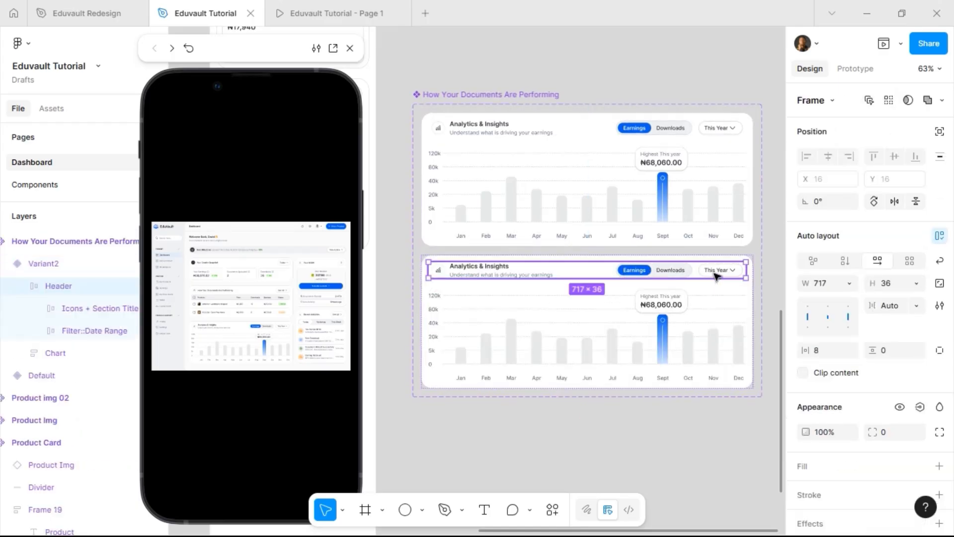
pyautogui.click(716, 275)
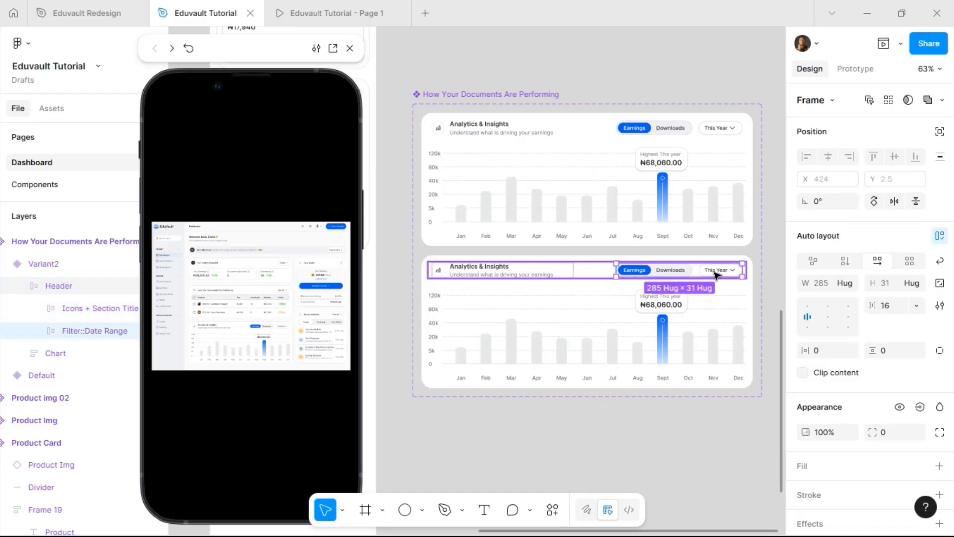
pyautogui.click(715, 275)
pyautogui.scroll(2, 716, 274)
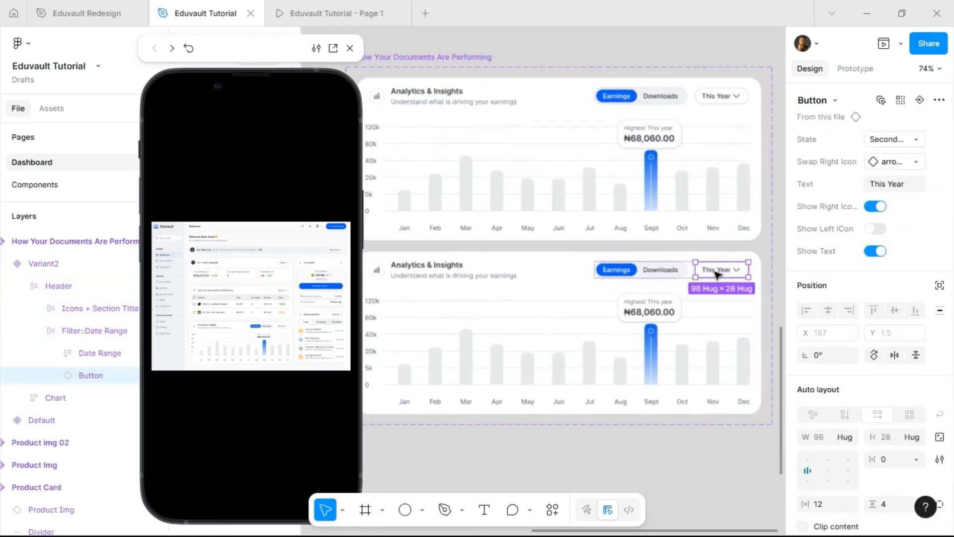
pyautogui.hotkey('ctrl', 'd')
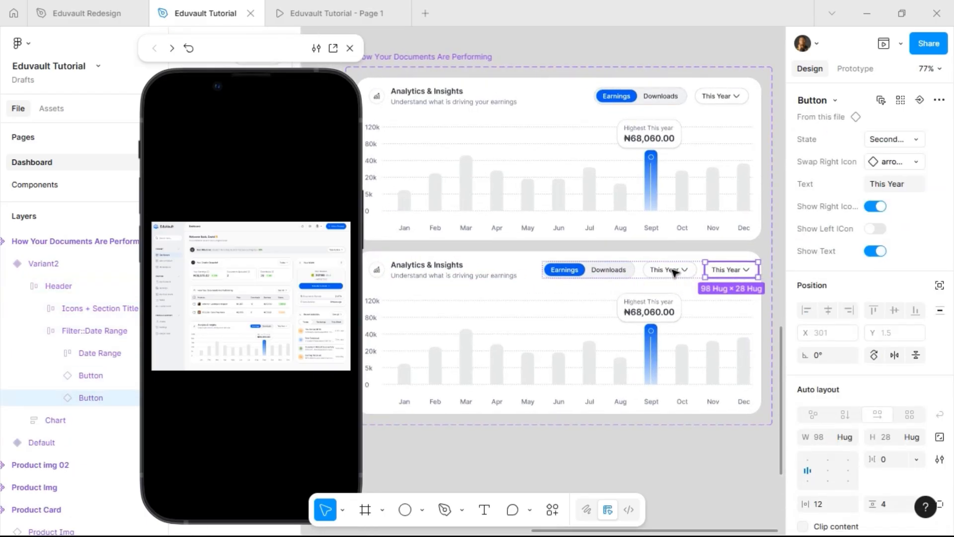
# Step: Relabel the second variant's first header dropdown as Earnings and delete the Earnings/Downloads toggle beside it
pyautogui.doubleClick(672, 270)
pyautogui.doubleClick(677, 269)
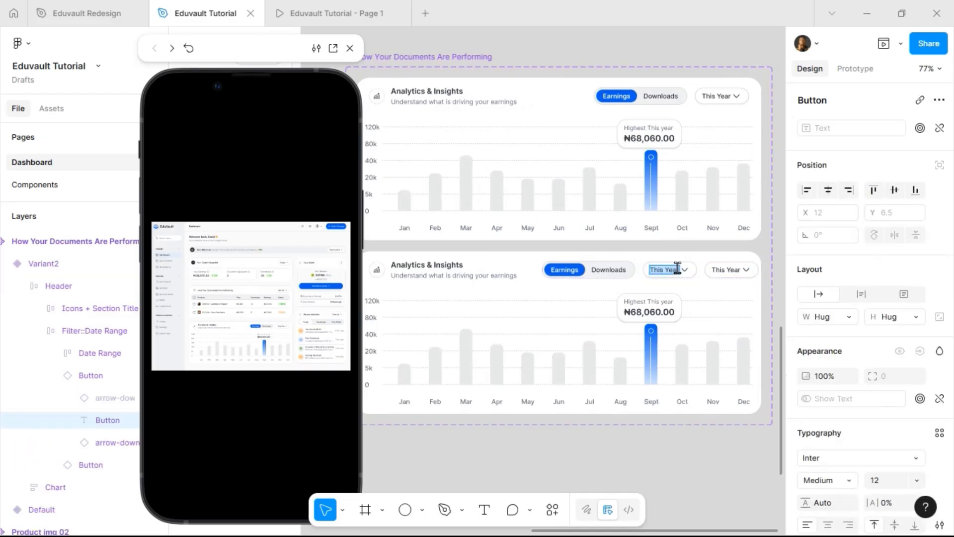
pyautogui.write('Ear')
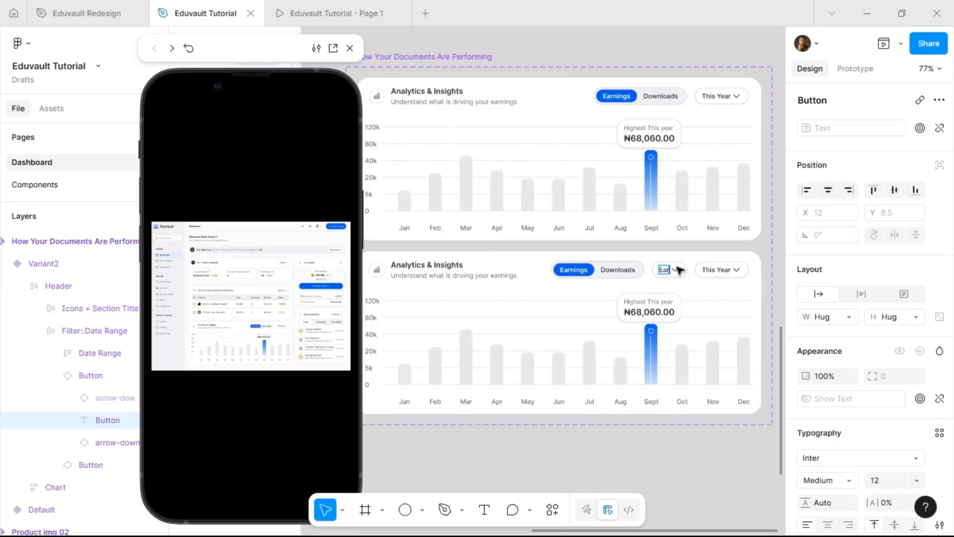
pyautogui.write('ni')
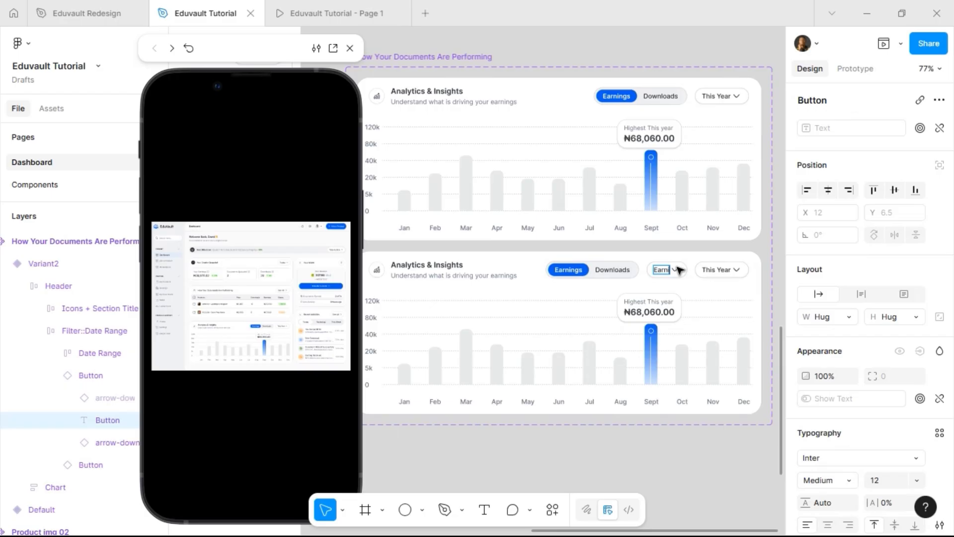
pyautogui.write('n')
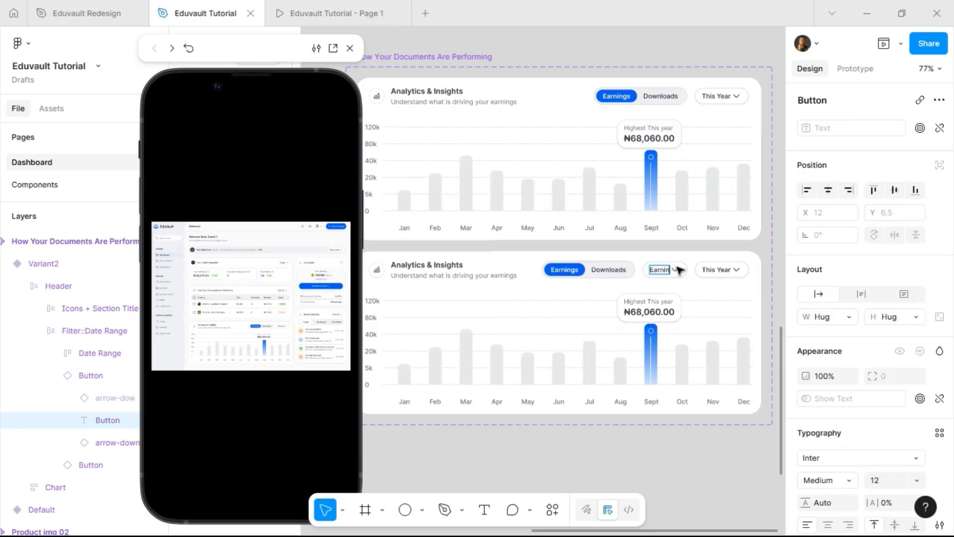
pyautogui.write('gs')
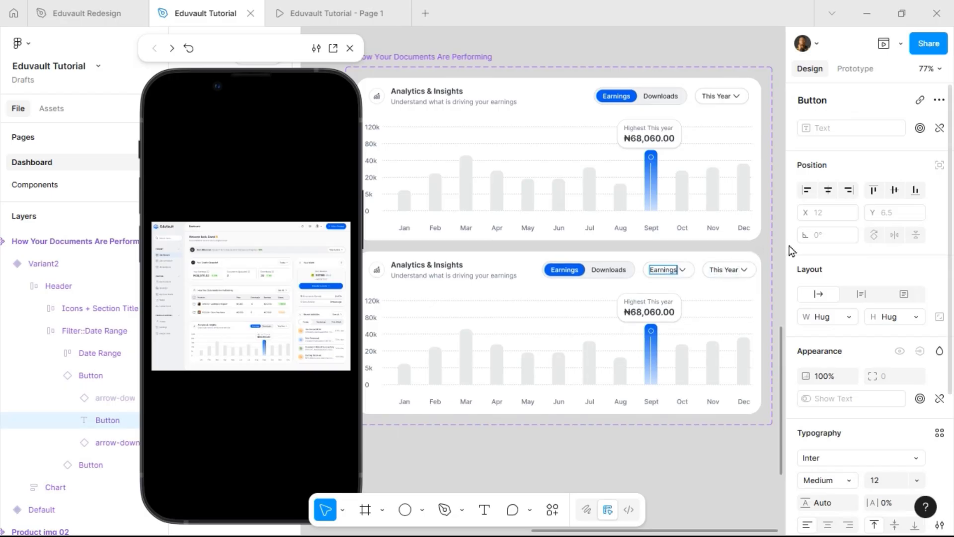
pyautogui.click(620, 275)
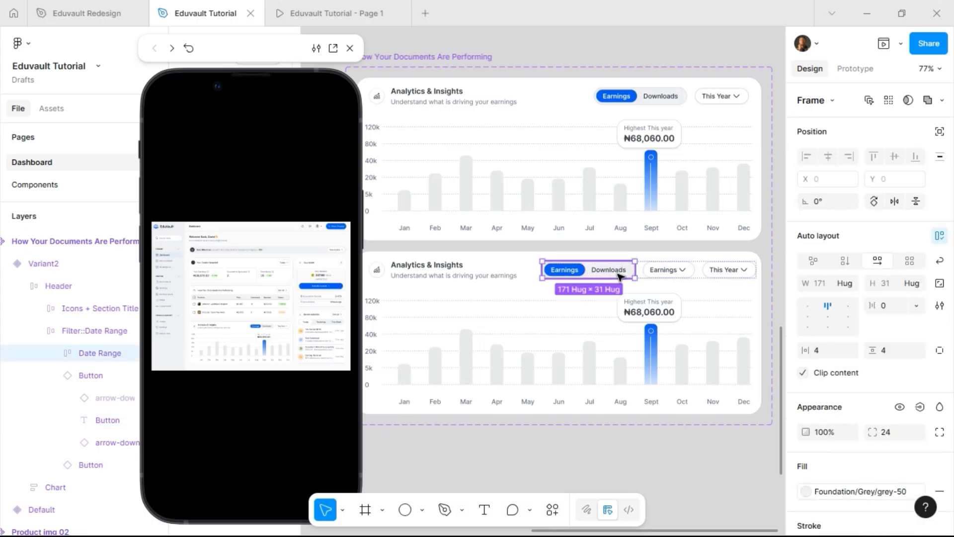
pyautogui.press('Delete')
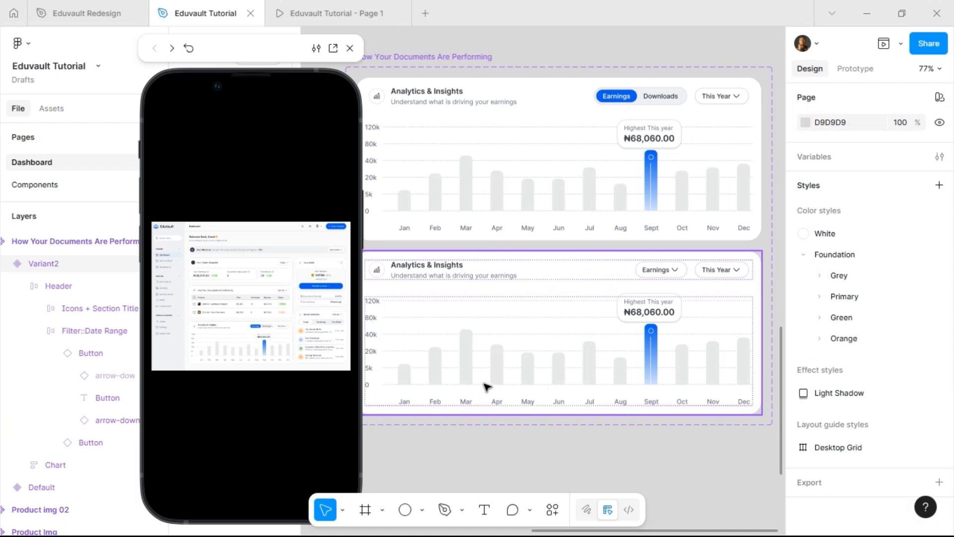
# Step: Move the Bars group out of the second variant's chart onto the canvas below the component set, at about X 2116, Y 2102
pyautogui.hscroll(-2, 486, 385)
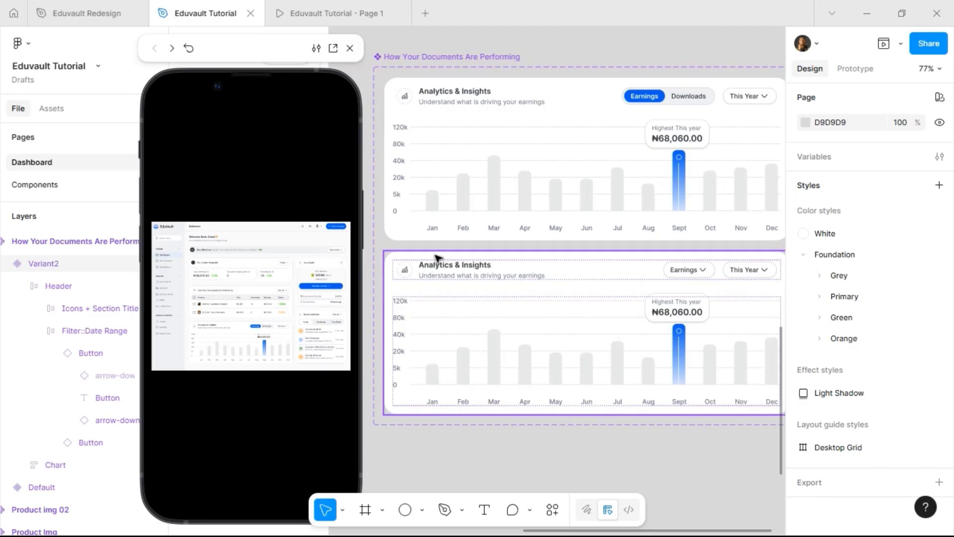
pyautogui.click(440, 271)
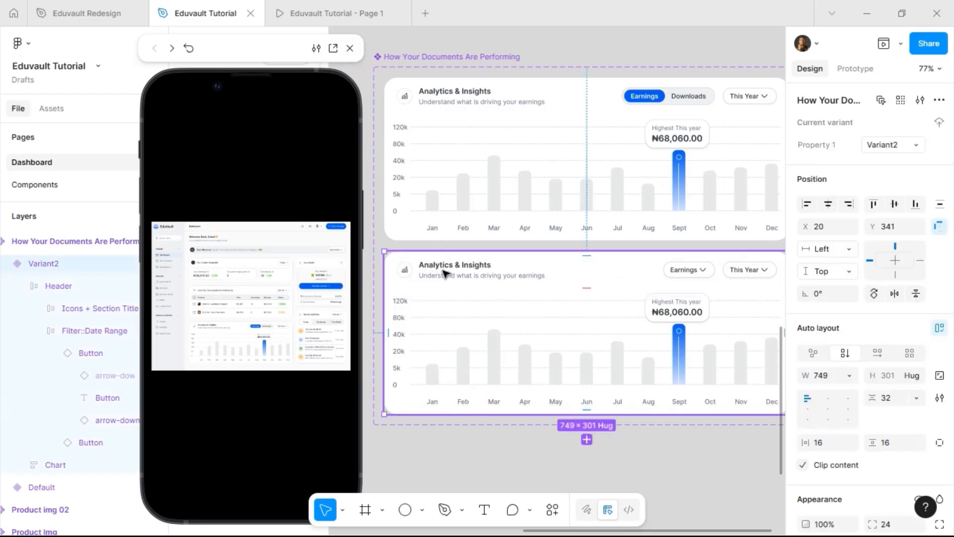
pyautogui.click(620, 359)
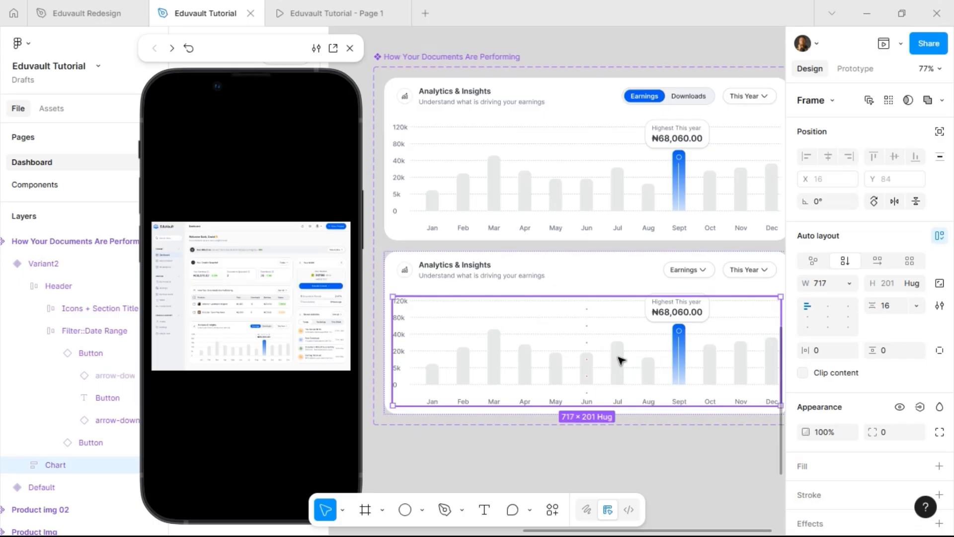
pyautogui.click(619, 359)
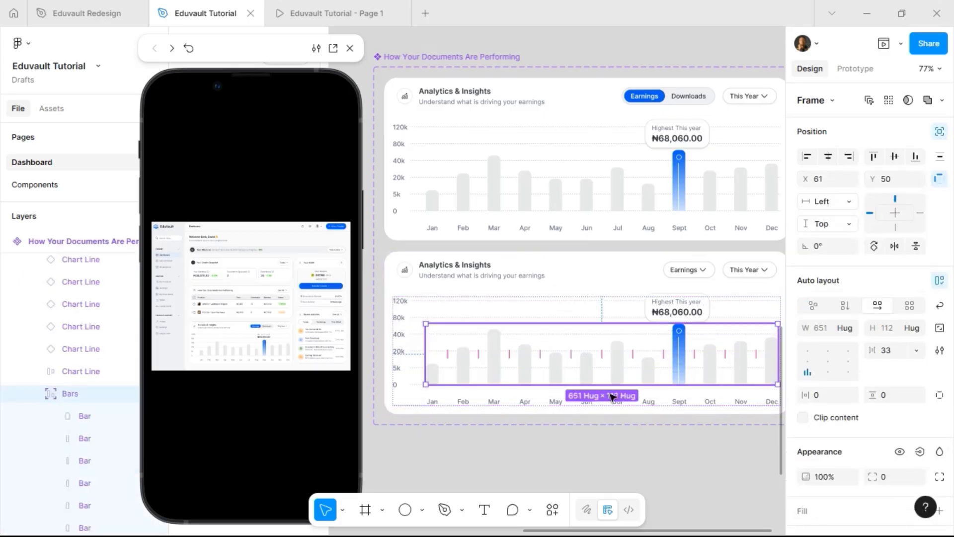
pyautogui.moveTo(605, 440); pyautogui.dragTo(601, 470)
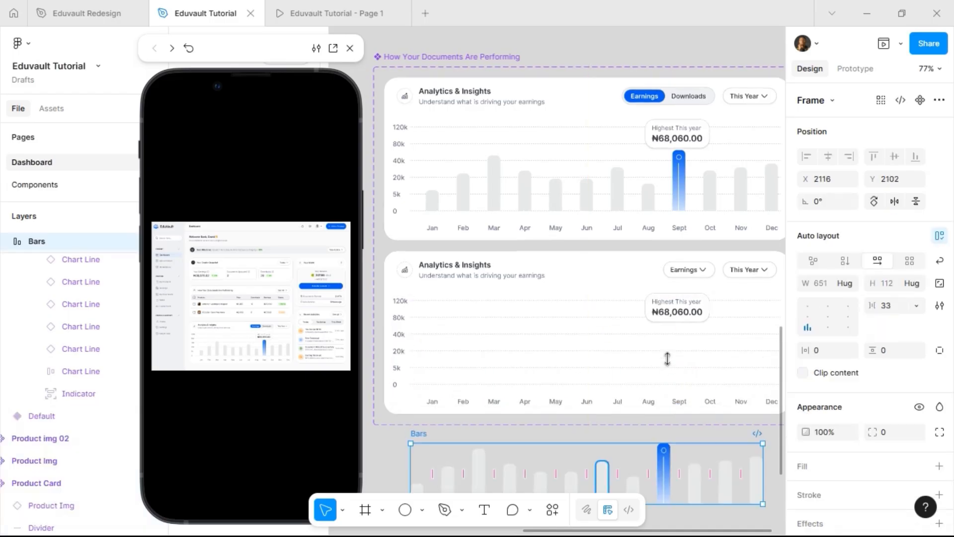
# Step: Move the second variant's Highest This year indicator to about X 126, Y -14, above the Mar and Apr columns
pyautogui.click(681, 311)
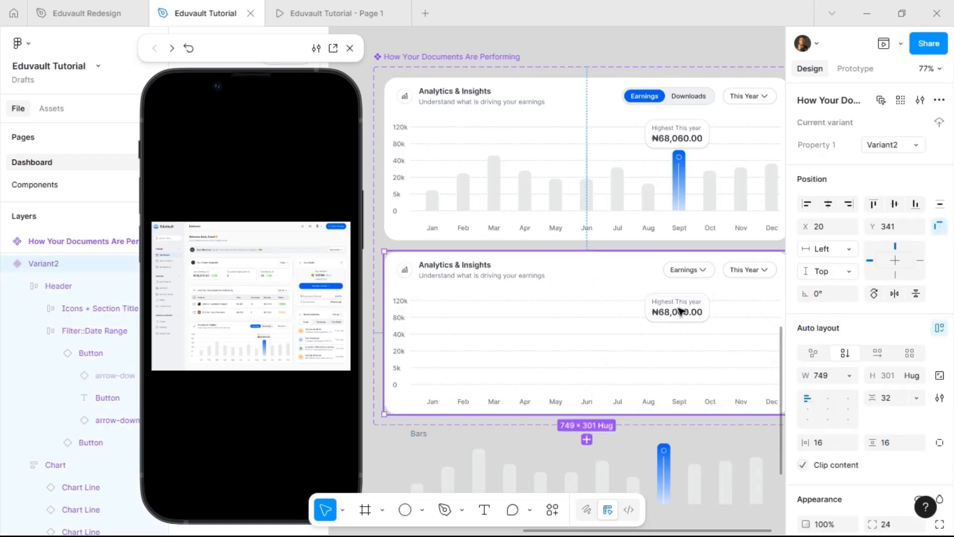
pyautogui.click(682, 311)
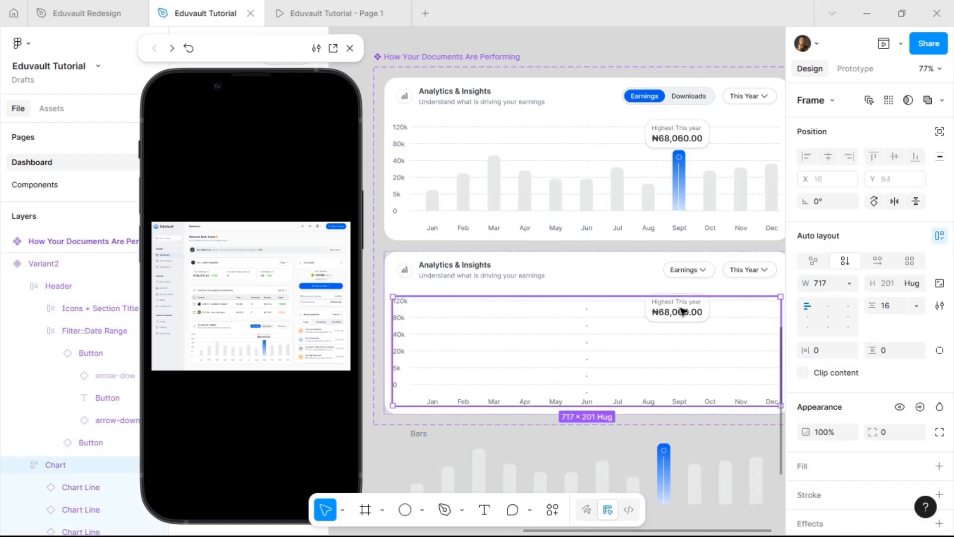
pyautogui.click(681, 311)
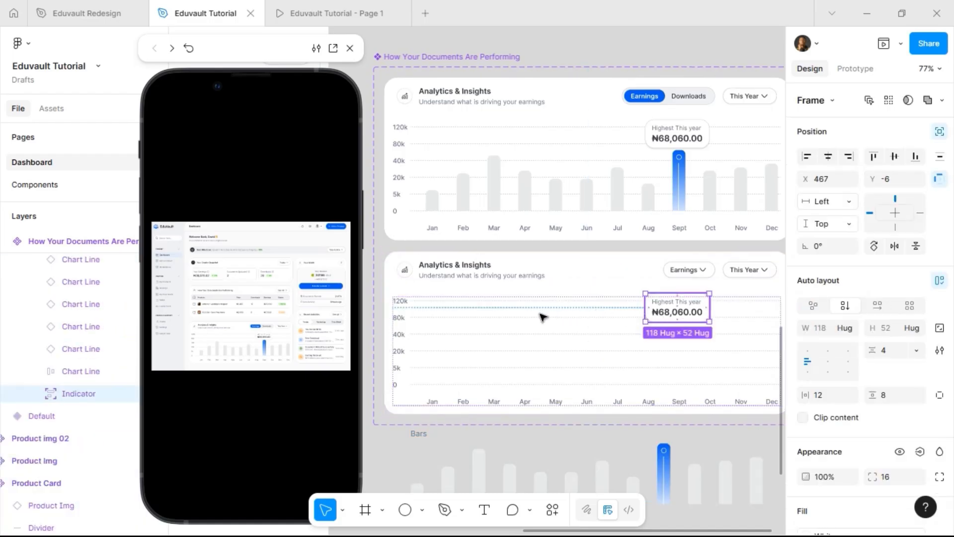
pyautogui.moveTo(515, 311); pyautogui.dragTo(494, 304)
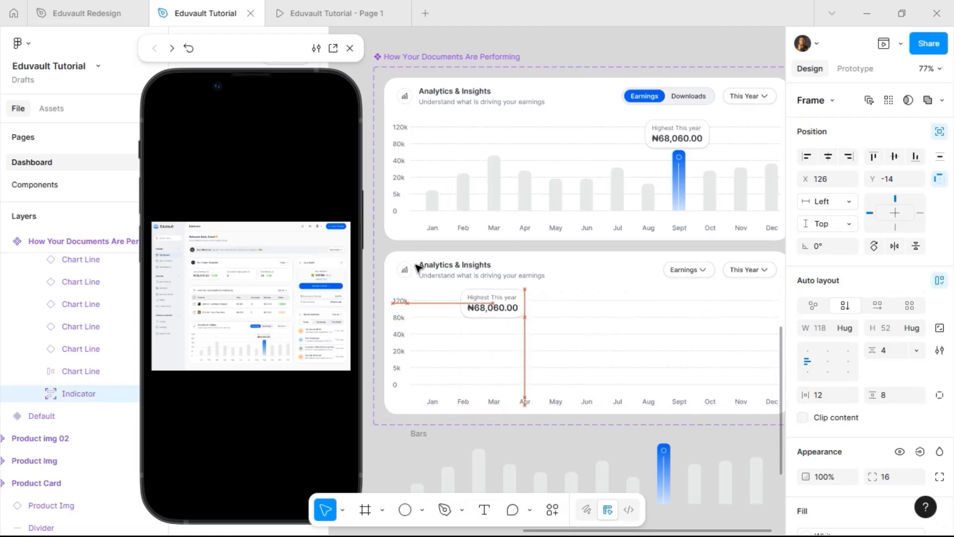
# Step: Set the width of the second Analytics & Insights variant to 343
pyautogui.click(491, 313)
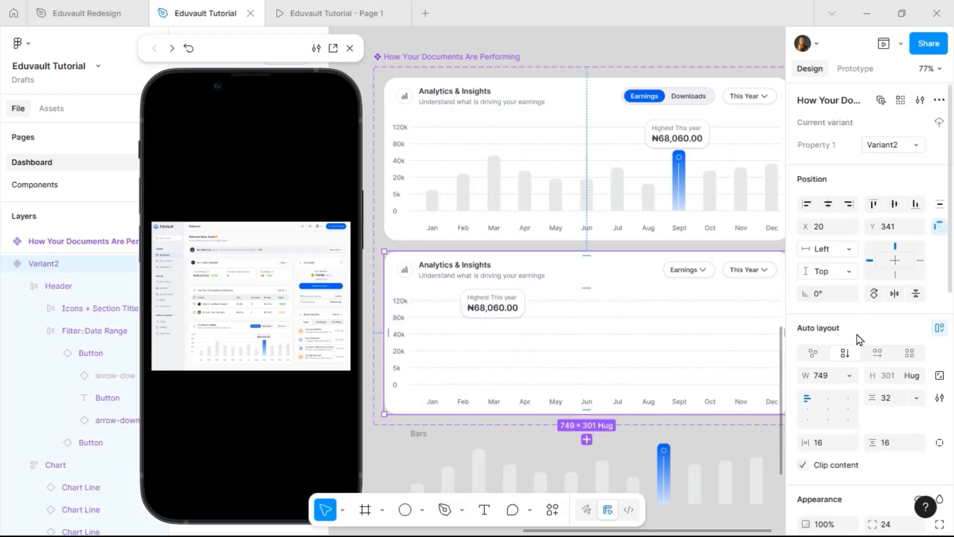
pyautogui.click(835, 380)
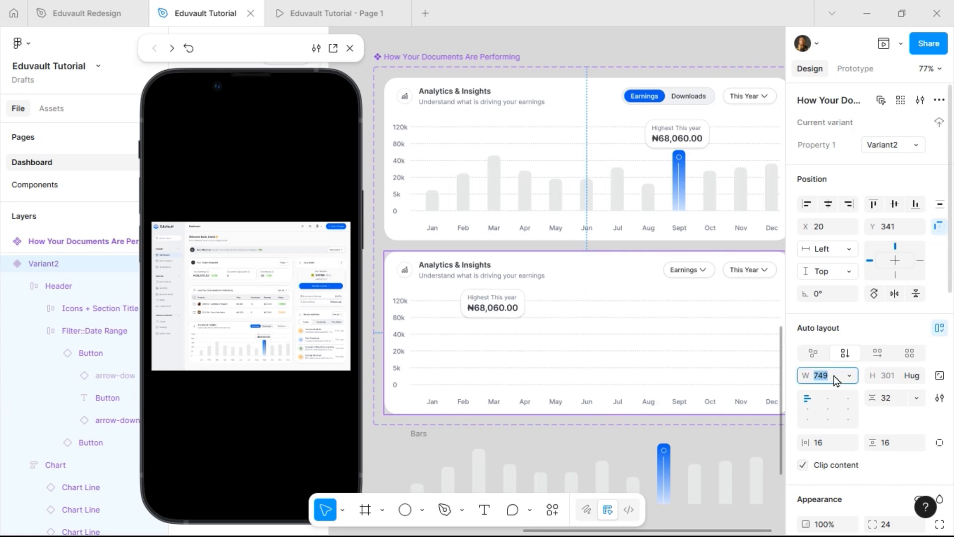
pyautogui.write('343')
pyautogui.press('Return')
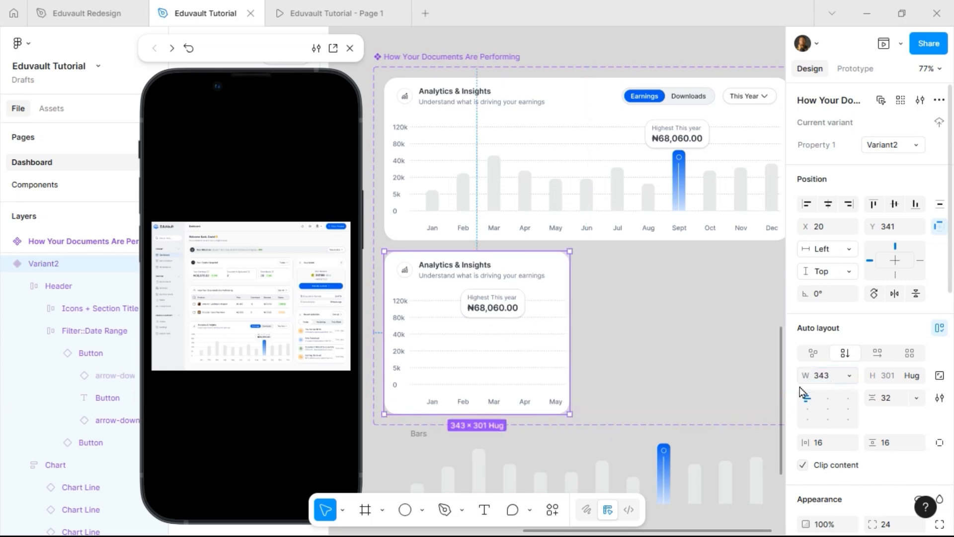
# Step: Set the horizontal gap of the month label row in the 343-wide variant's chart to 8
pyautogui.scroll(5, 613, 362)
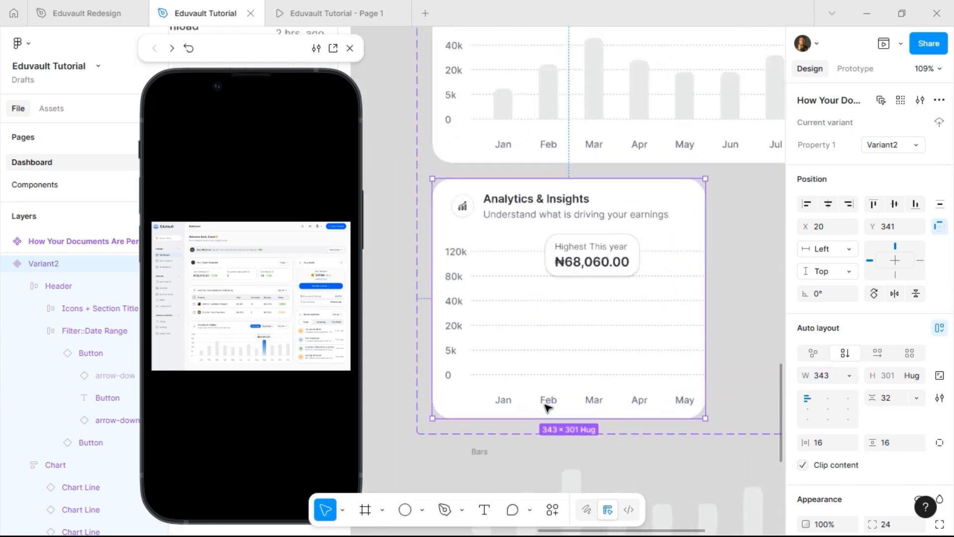
pyautogui.click(548, 403)
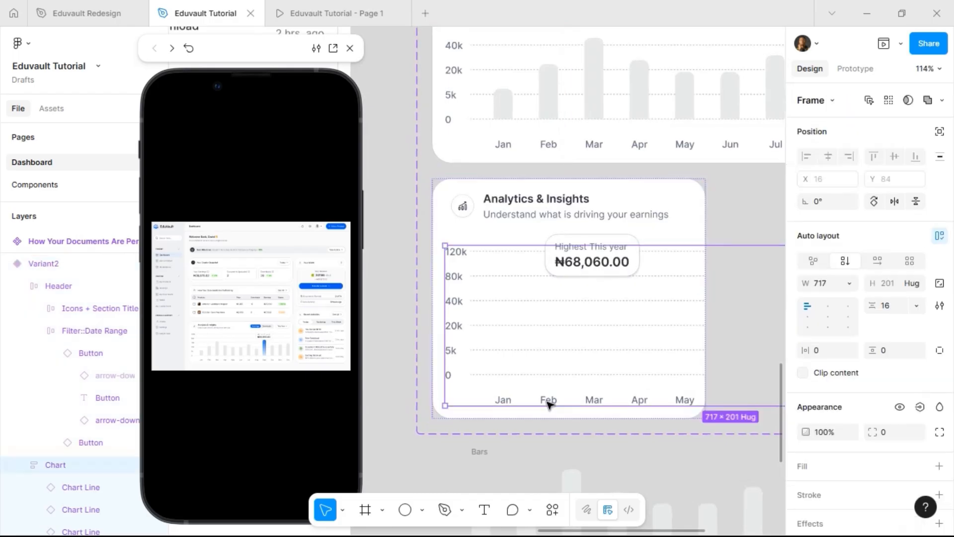
pyautogui.click(548, 402)
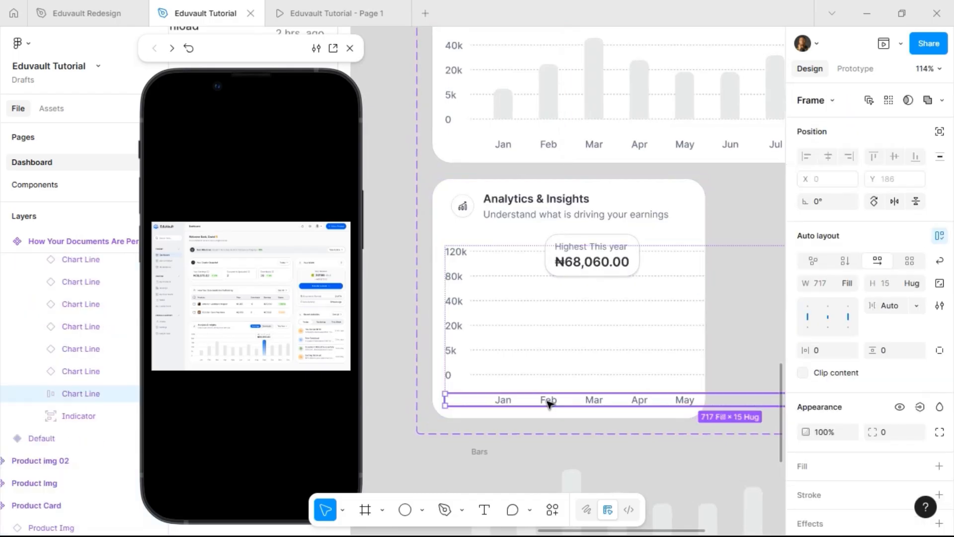
pyautogui.click(895, 307)
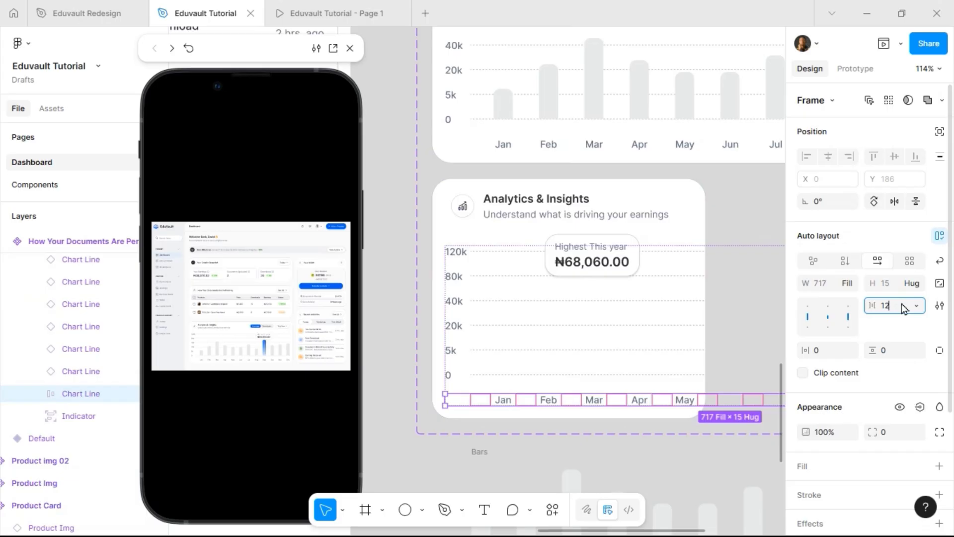
pyautogui.press('Return')
pyautogui.click(903, 306)
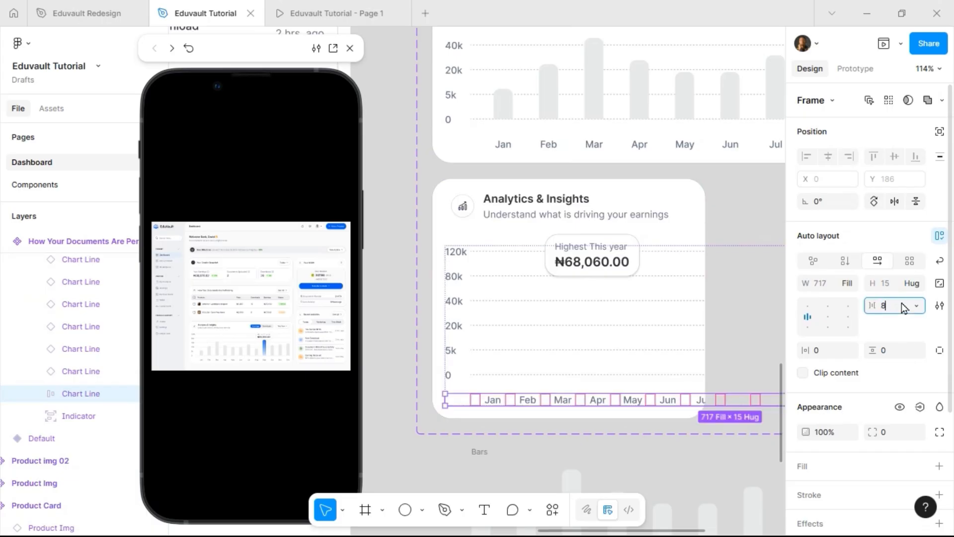
pyautogui.press('Return')
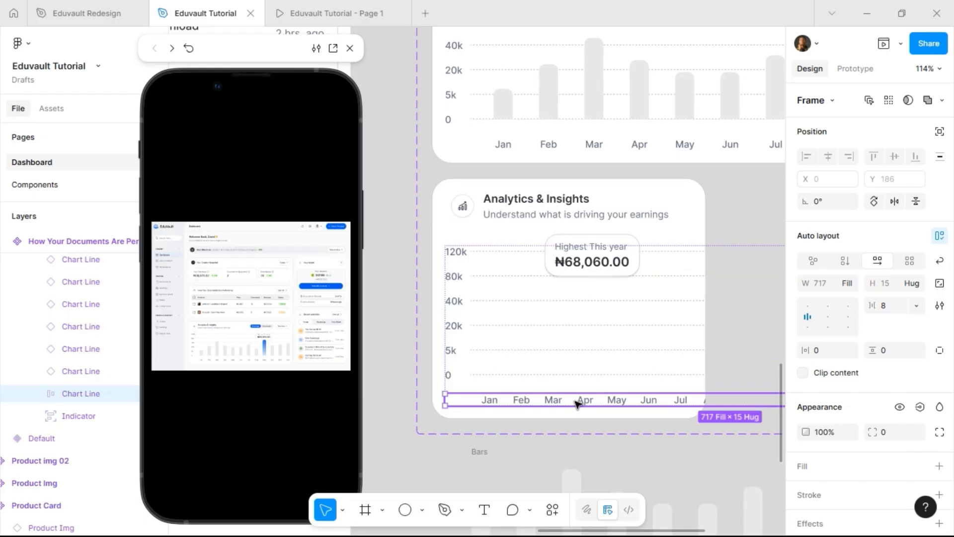
# Step: Set the font size of all the month row labels in the narrow variant to 10
pyautogui.press('Return')
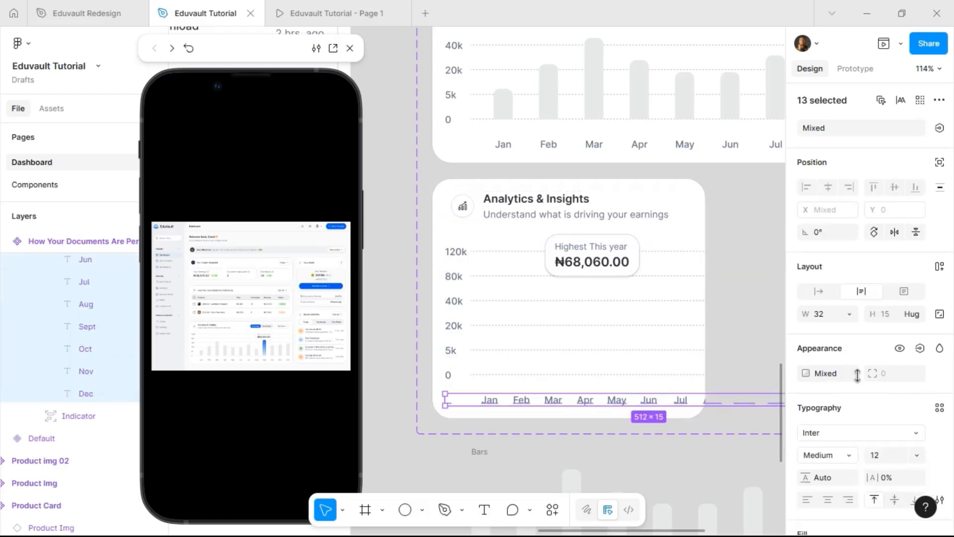
pyautogui.click(889, 455)
pyautogui.write('12')
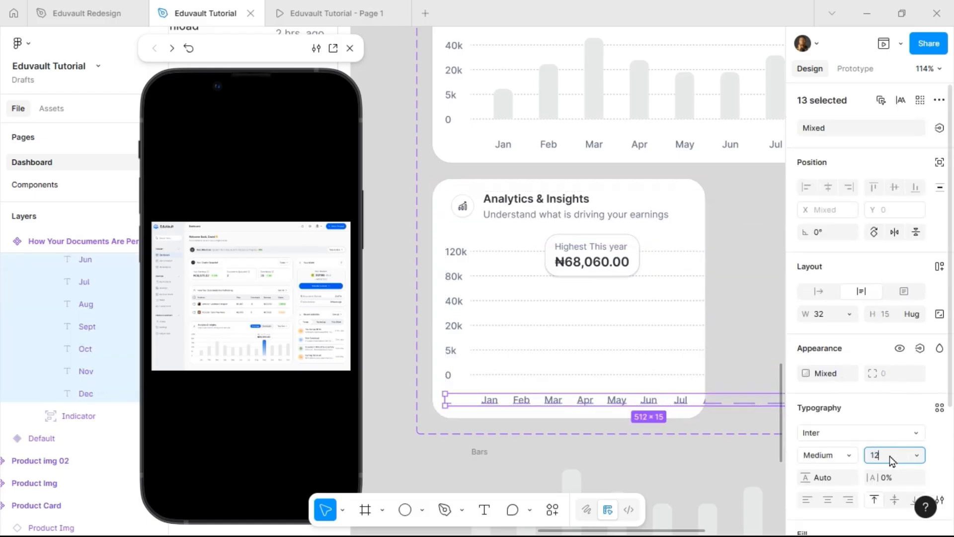
pyautogui.press('Return')
pyautogui.click(882, 455)
pyautogui.write('10')
pyautogui.press('Return')
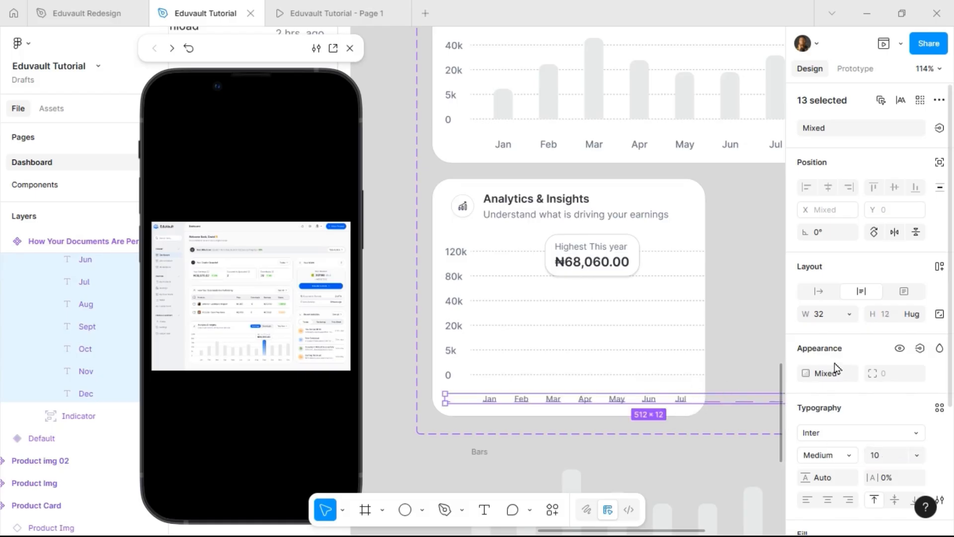
# Step: Reduce the horizontal gap between labels in the narrow variant's month row to 0, trying 4 first
pyautogui.press('Escape')
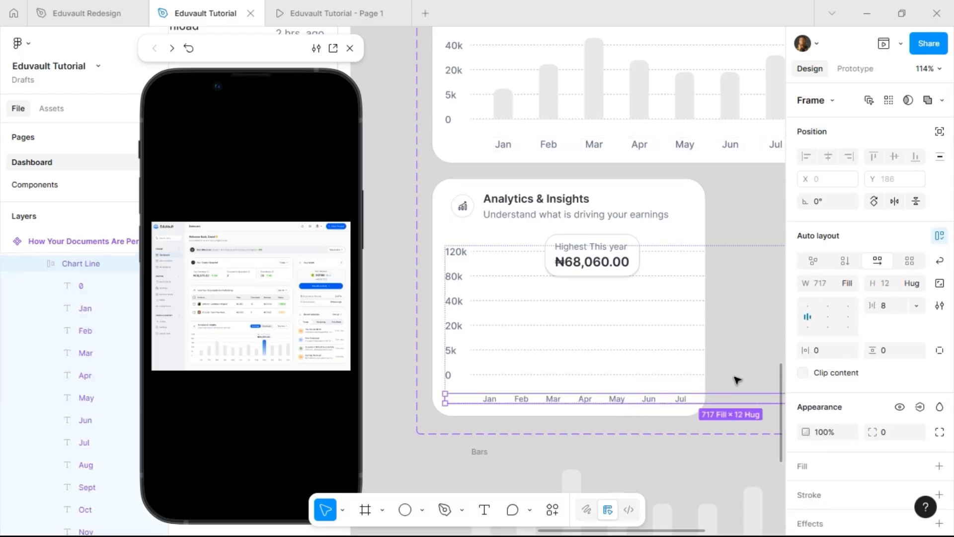
pyautogui.click(891, 305)
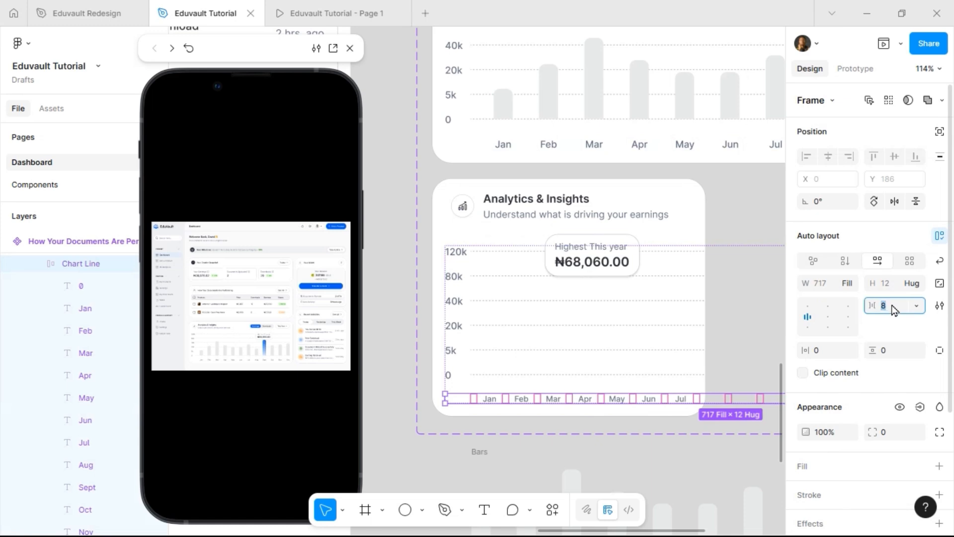
pyautogui.write('4')
pyautogui.press('Return')
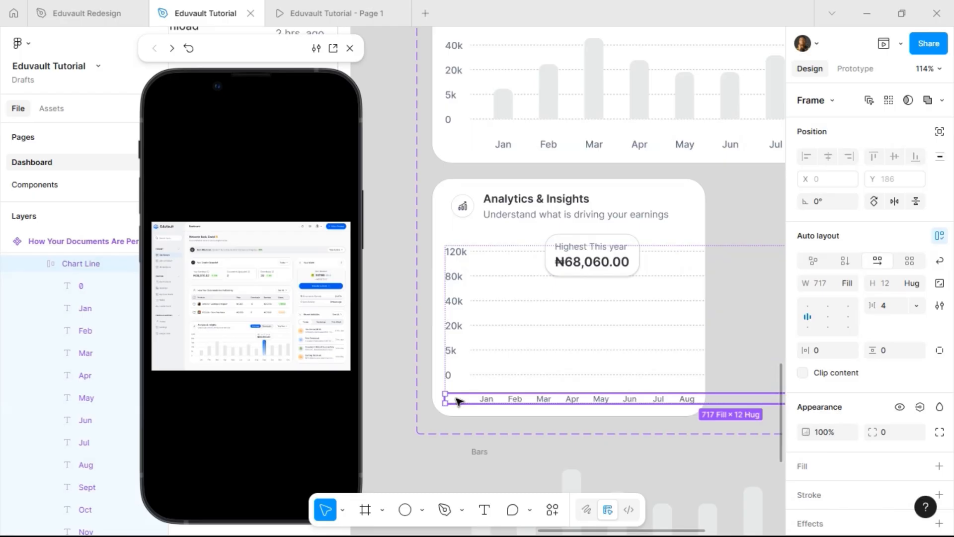
pyautogui.click(897, 313)
pyautogui.write('0')
pyautogui.press('Return')
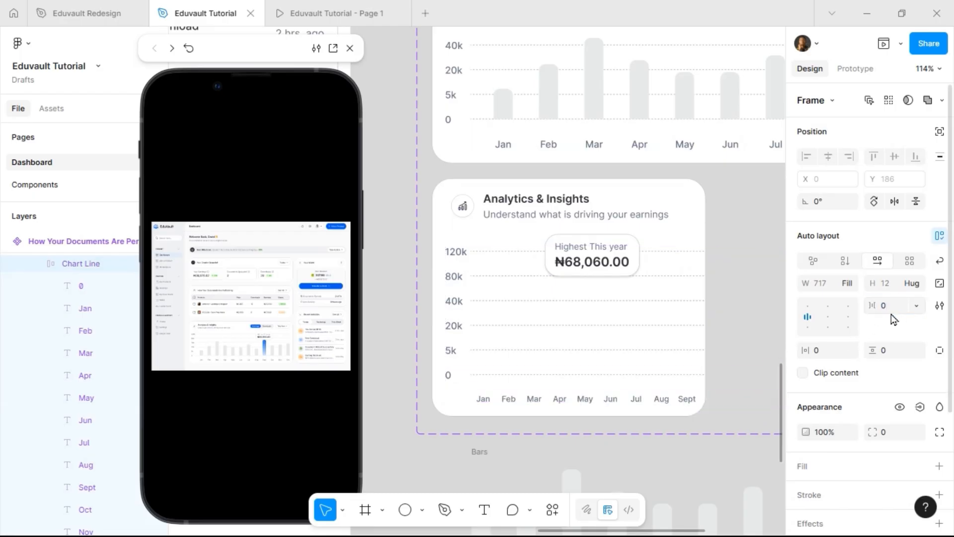
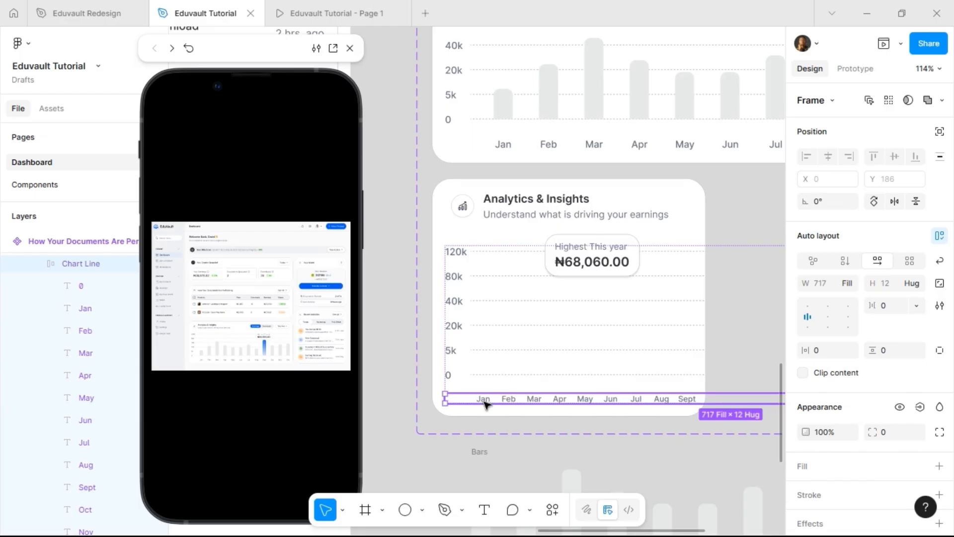
# Step: Set the width of the transparent 0 label before Jan in the narrow variant's month row to 16, trying 12 first
pyautogui.click(475, 401)
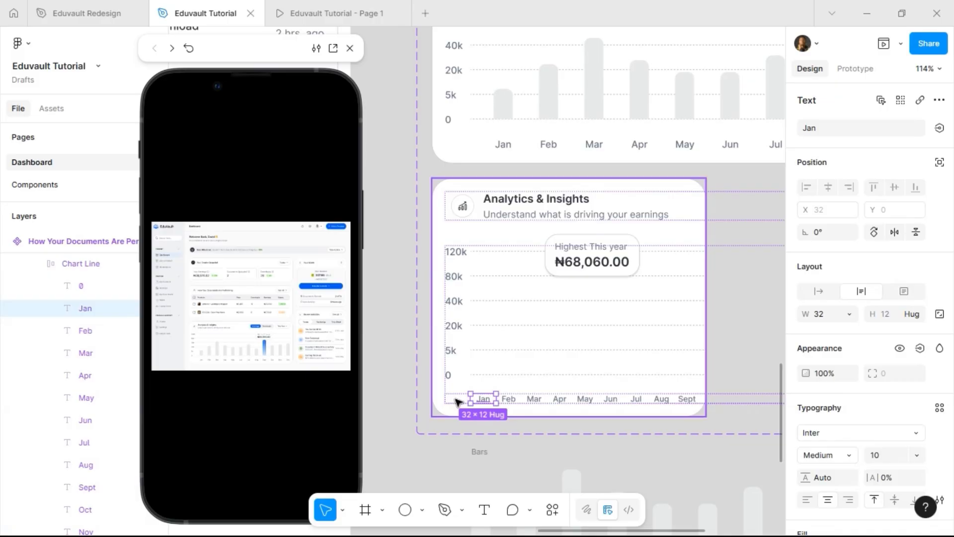
pyautogui.click(453, 402)
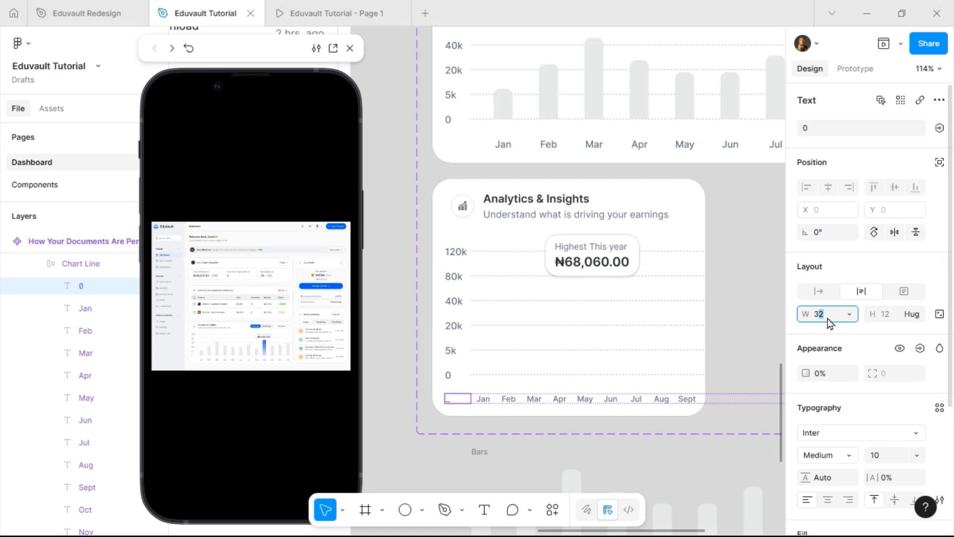
pyautogui.write('12')
pyautogui.press('Return')
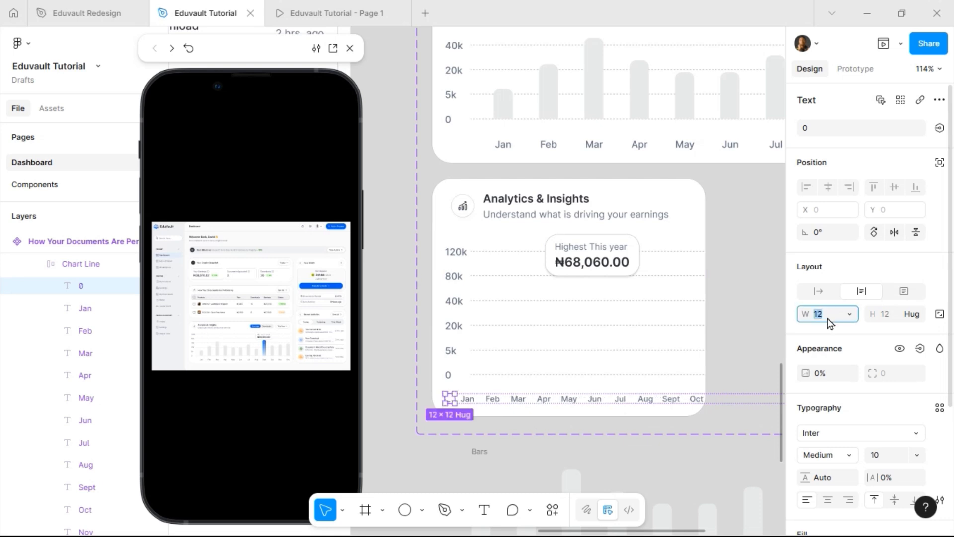
pyautogui.write('16')
pyautogui.press('Return')
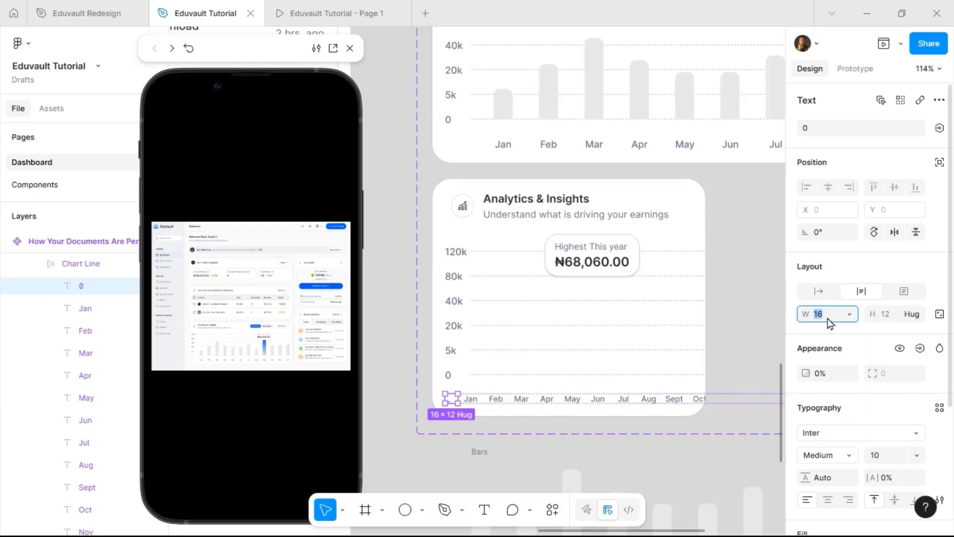
# Step: Set the width of the hidden 0 label at the start of the smaller card's month row to 24
pyautogui.press('Return')
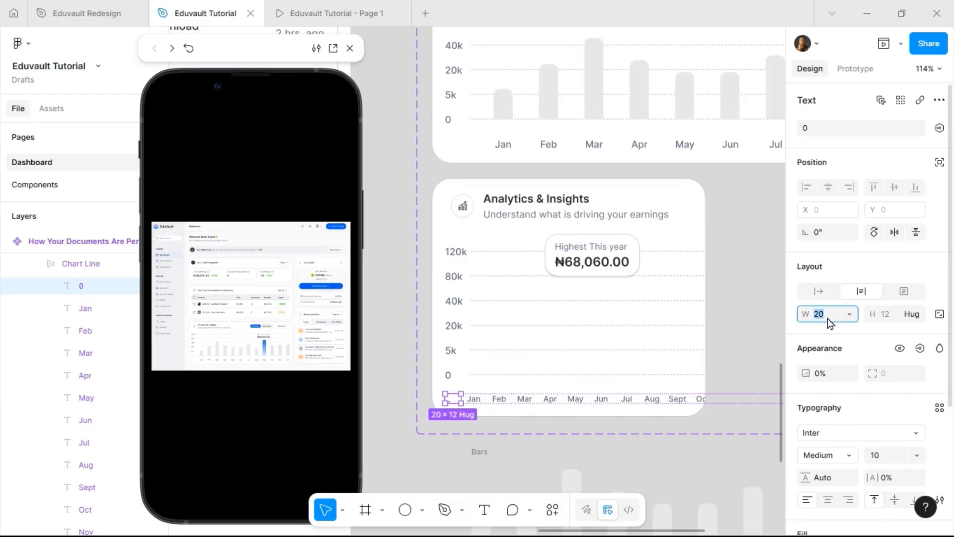
pyautogui.write('24')
pyautogui.press('Return')
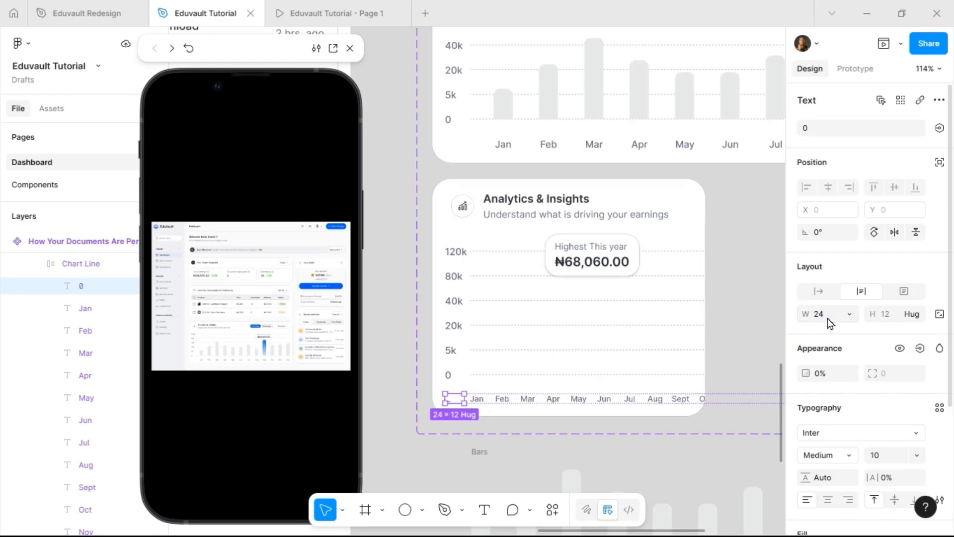
# Step: Delete the Jan, Feb and Mar labels from the month row of the smaller analytics card
pyautogui.click(687, 399)
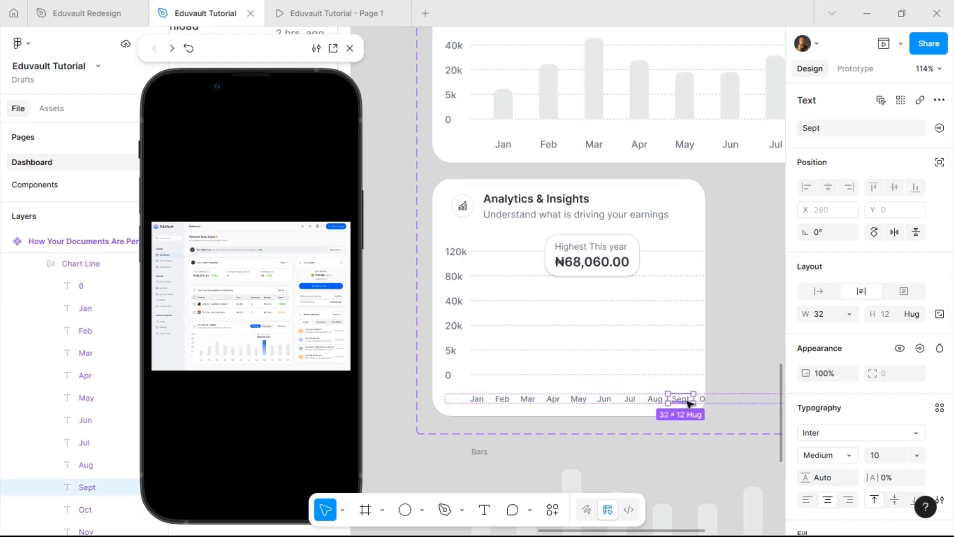
pyautogui.click(476, 401)
pyautogui.keyDown('shift'); pyautogui.click(503, 399); pyautogui.keyUp('shift')
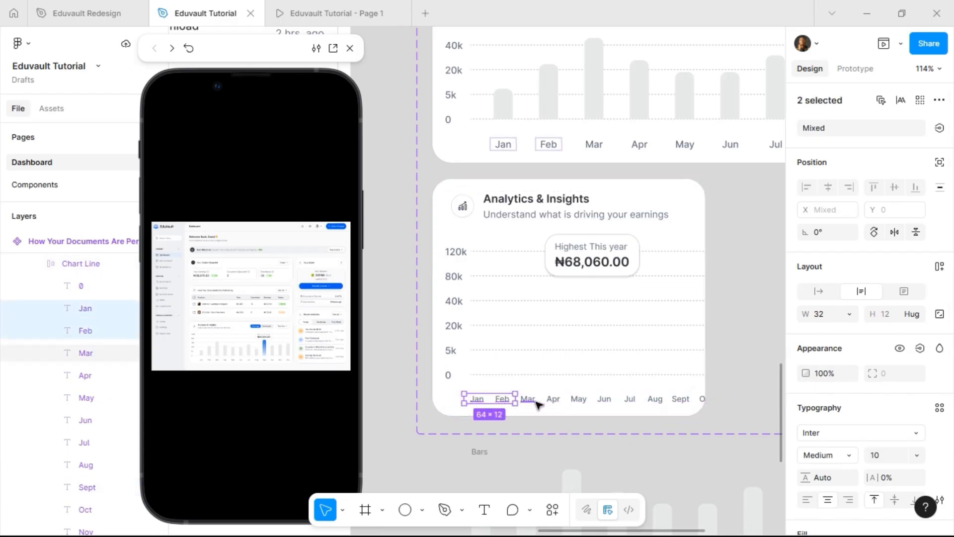
pyautogui.keyDown('shift'); pyautogui.click(529, 402); pyautogui.keyUp('shift')
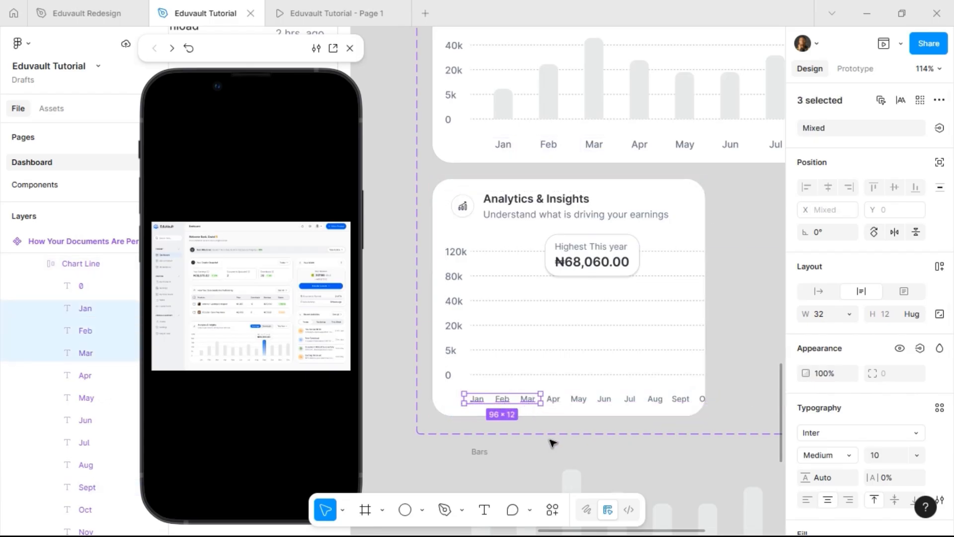
pyautogui.press('Delete')
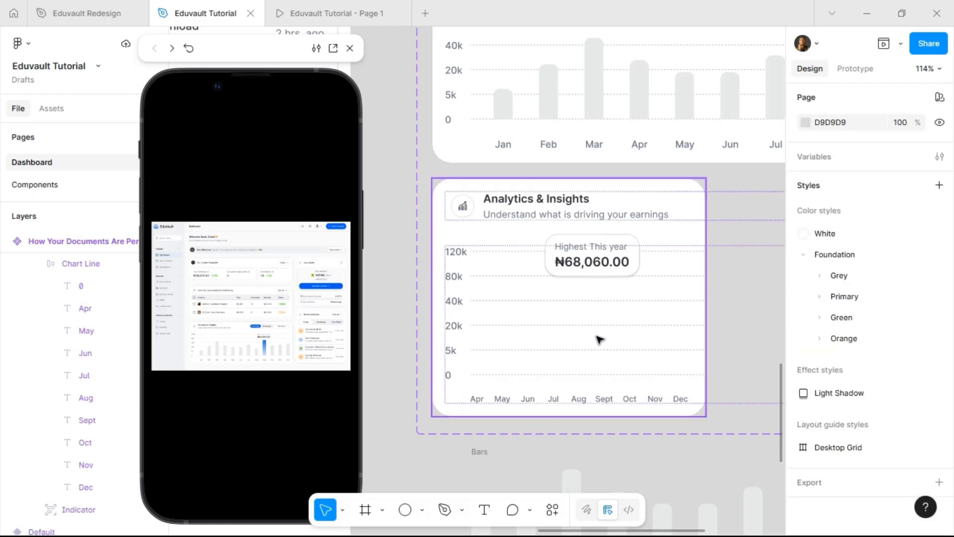
# Step: Replace the smaller card's title and subtitle block with only the Analytics & Insights heading, and set that heading to auto width
pyautogui.scroll(-5, 602, 304)
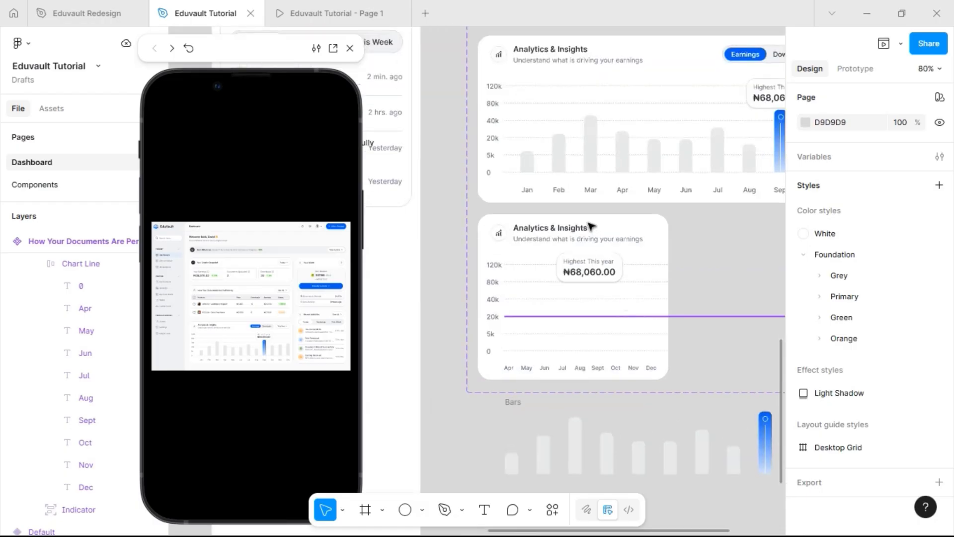
pyautogui.scroll(5, 586, 228)
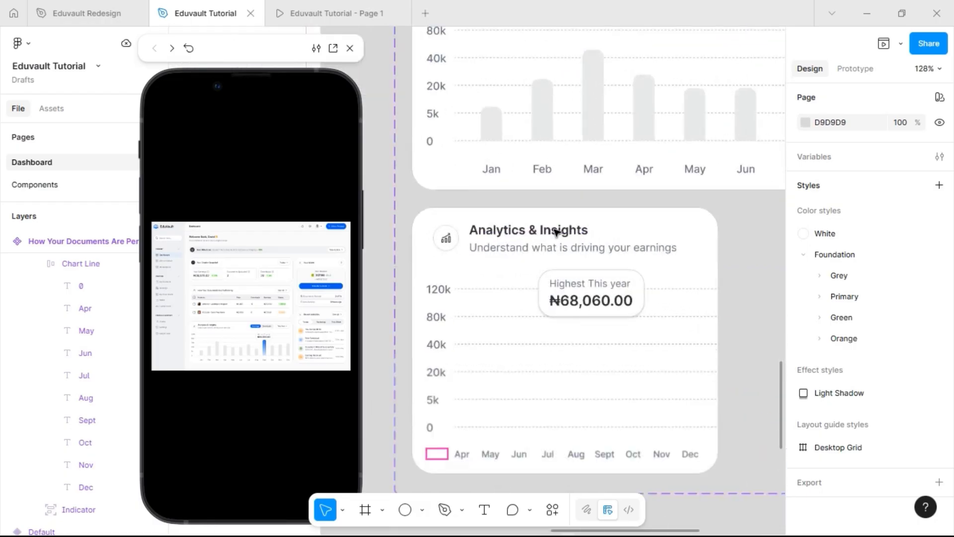
pyautogui.click(559, 230)
pyautogui.doubleClick(559, 230)
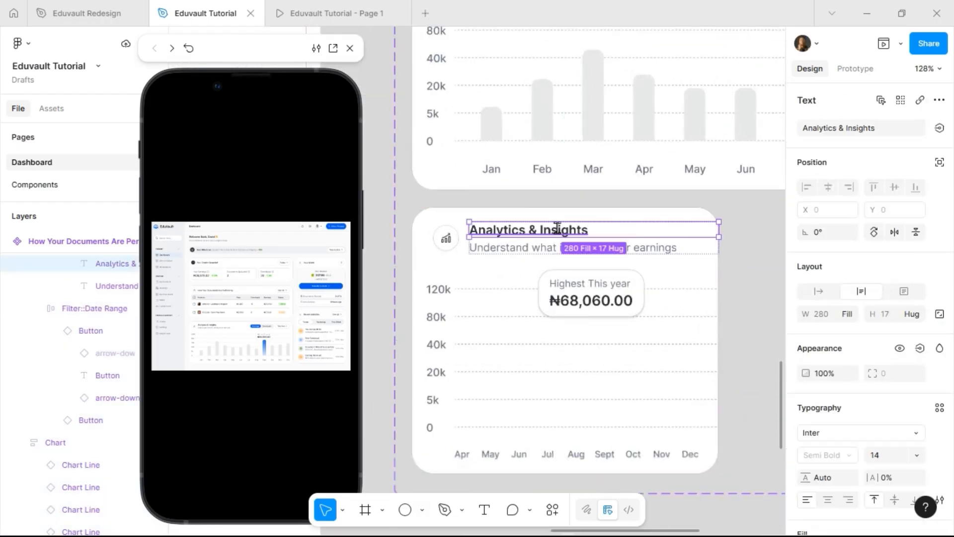
pyautogui.doubleClick(590, 233)
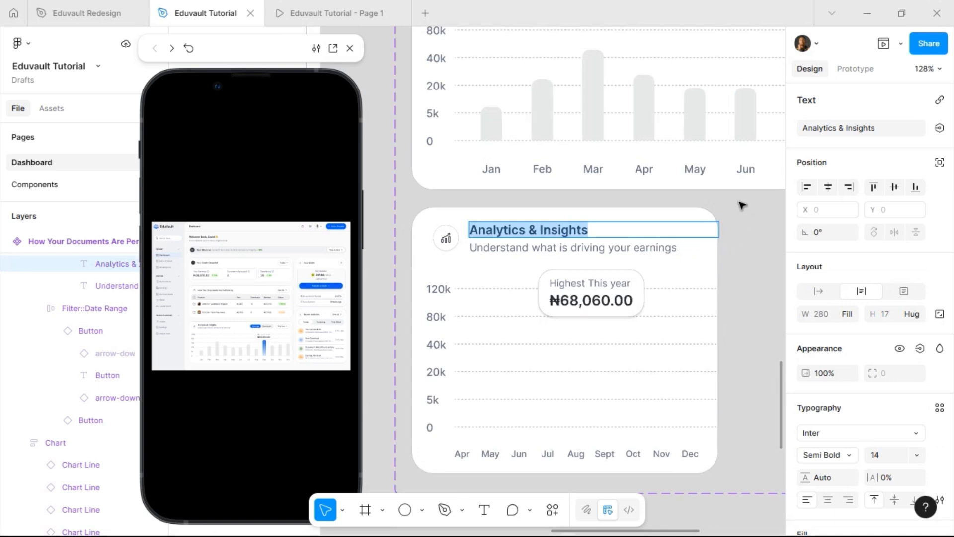
pyautogui.press('Escape')
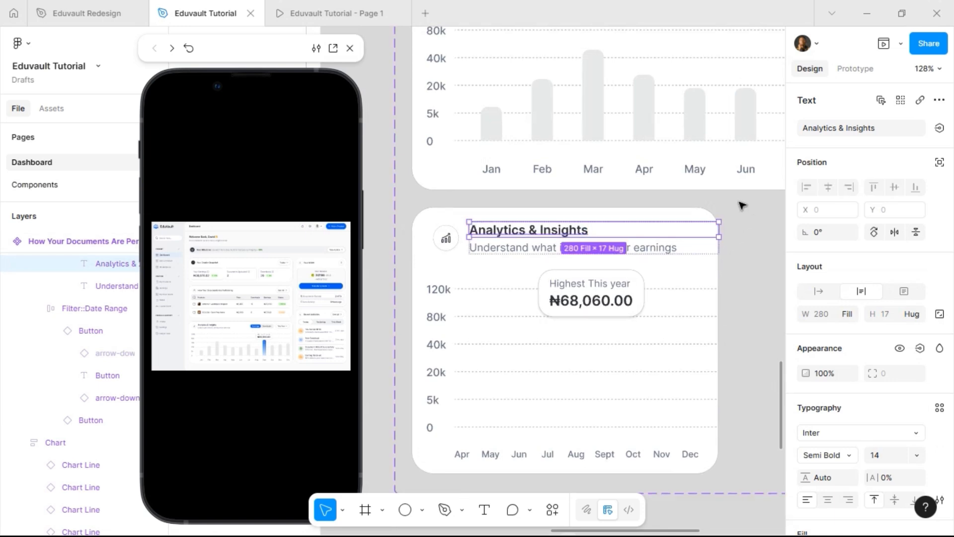
pyautogui.press('Escape')
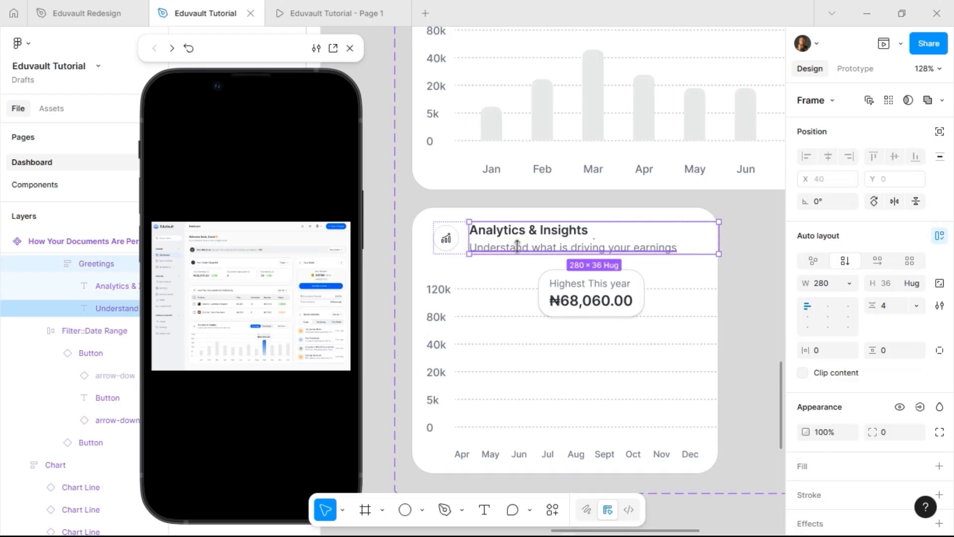
pyautogui.hotkey('ctrl', 'shift', 'r')
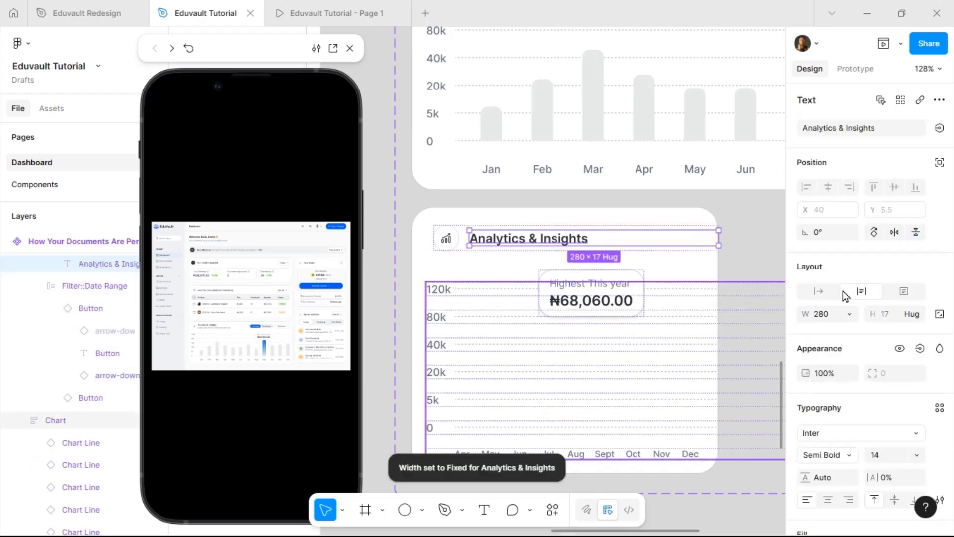
pyautogui.click(819, 292)
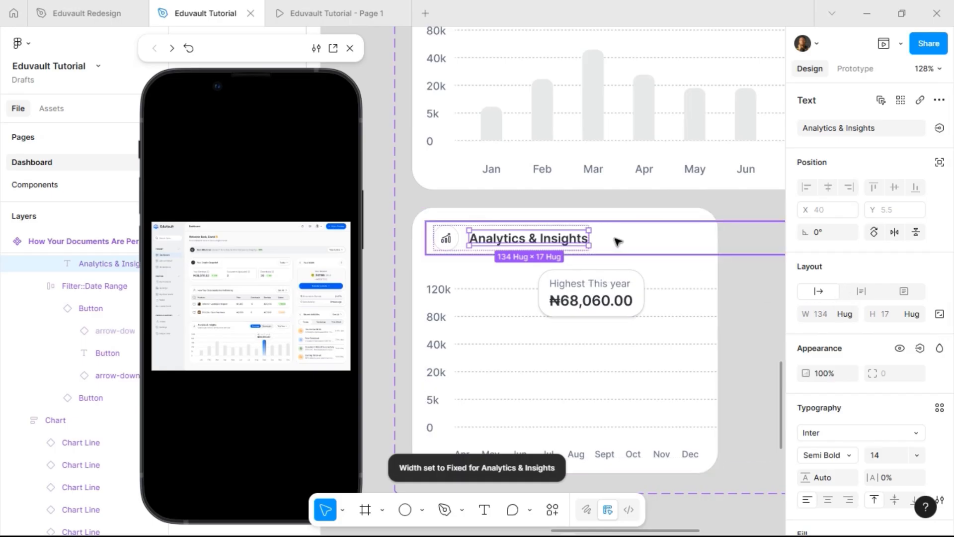
# Step: Set the width of the smaller card's Header frame to fill its container
pyautogui.click(646, 264)
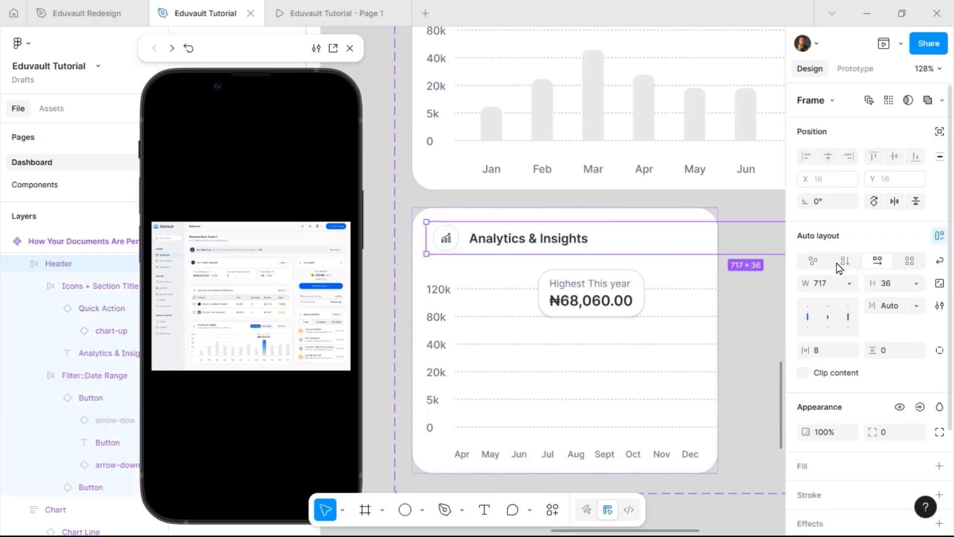
pyautogui.click(848, 287)
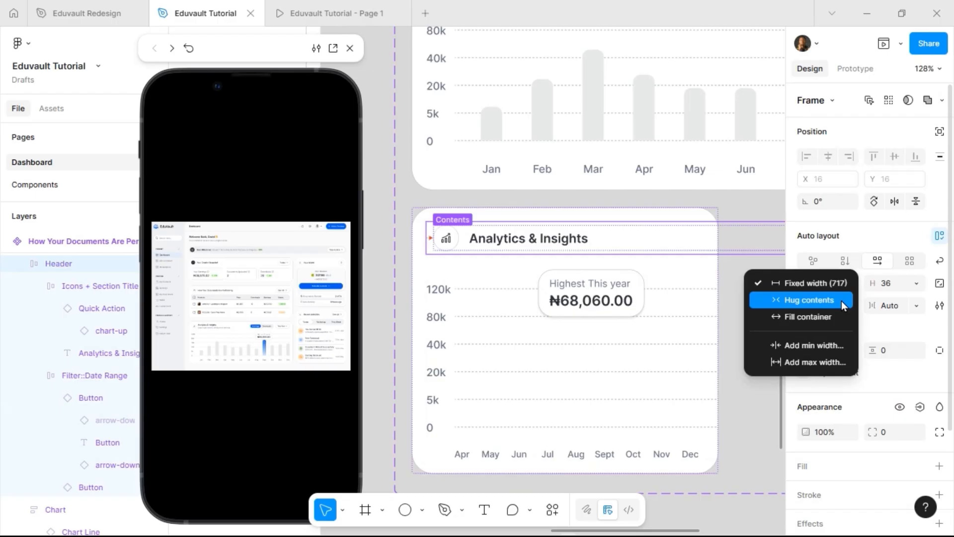
pyautogui.click(841, 317)
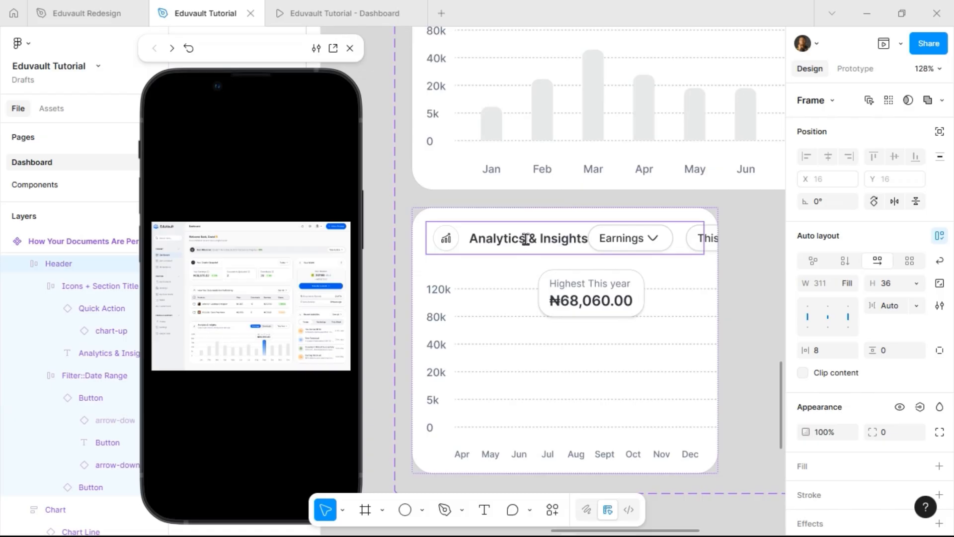
# Step: Shorten the smaller card's heading text to "Analytics"
pyautogui.doubleClick(525, 239)
pyautogui.press('Escape')
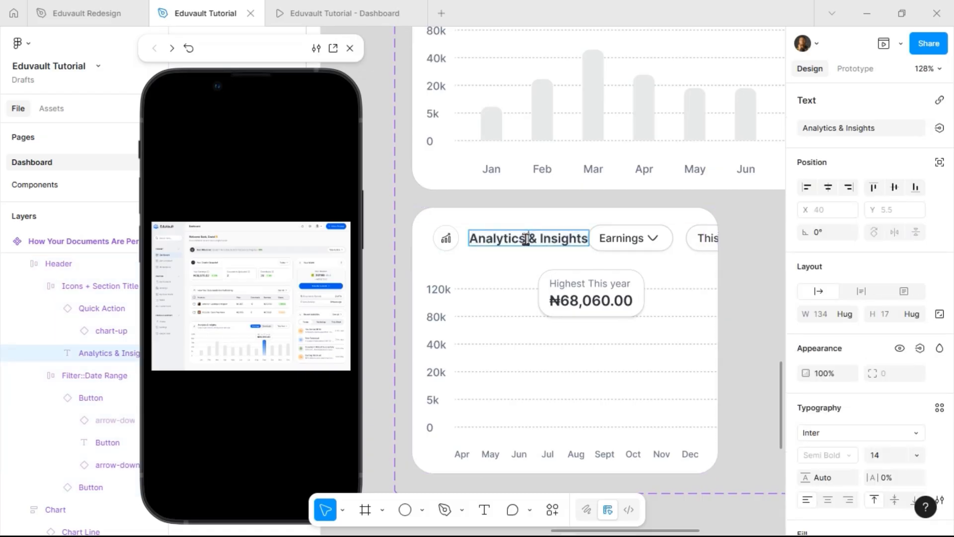
pyautogui.moveTo(526, 239); pyautogui.dragTo(587, 241)
pyautogui.press('BackSpace')
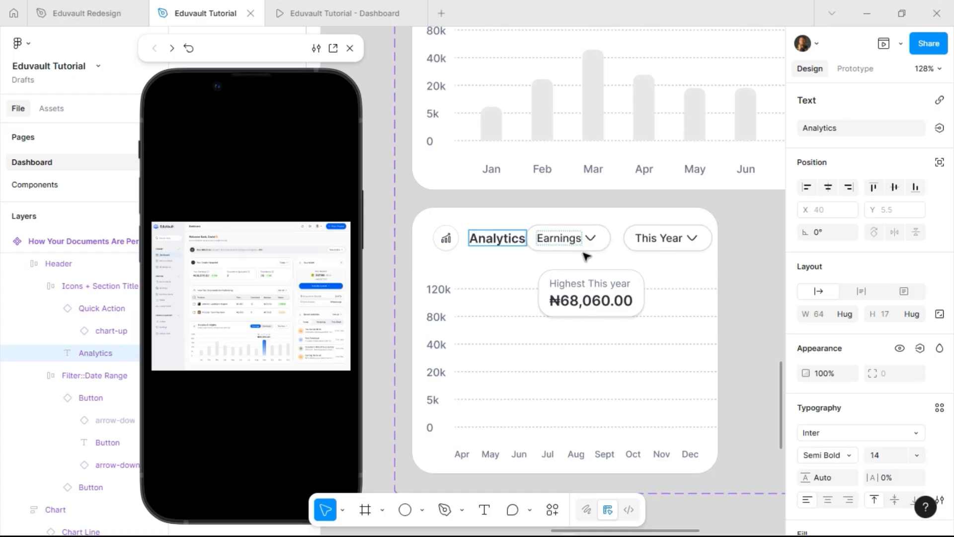
pyautogui.press('Escape')
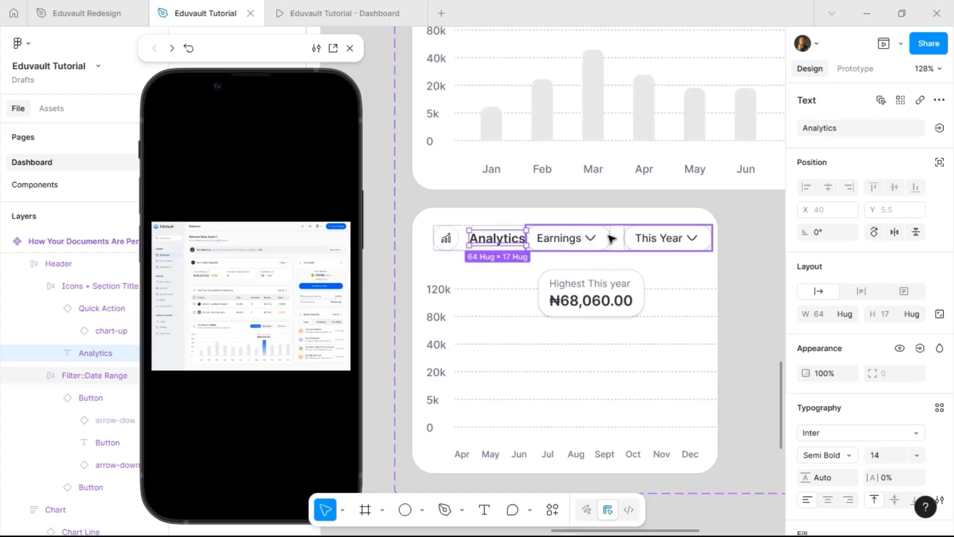
# Step: Set the gap between the Earnings and This Year filter buttons to 12
pyautogui.click(601, 238)
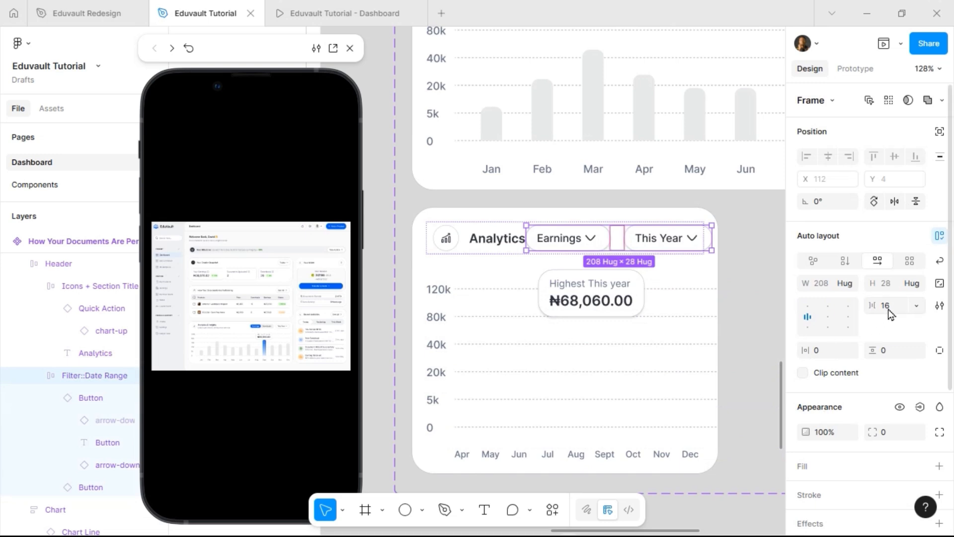
pyautogui.write('12')
pyautogui.press('Return')
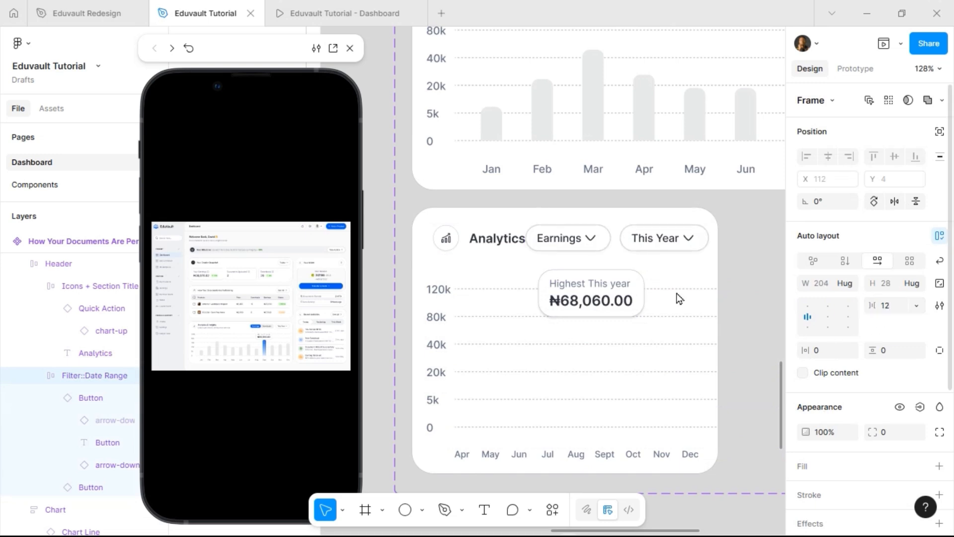
# Step: Set the font size of the Earnings and This Year button labels to 11
pyautogui.keyDown('ctrl'); pyautogui.click(560, 239); pyautogui.keyUp('ctrl')
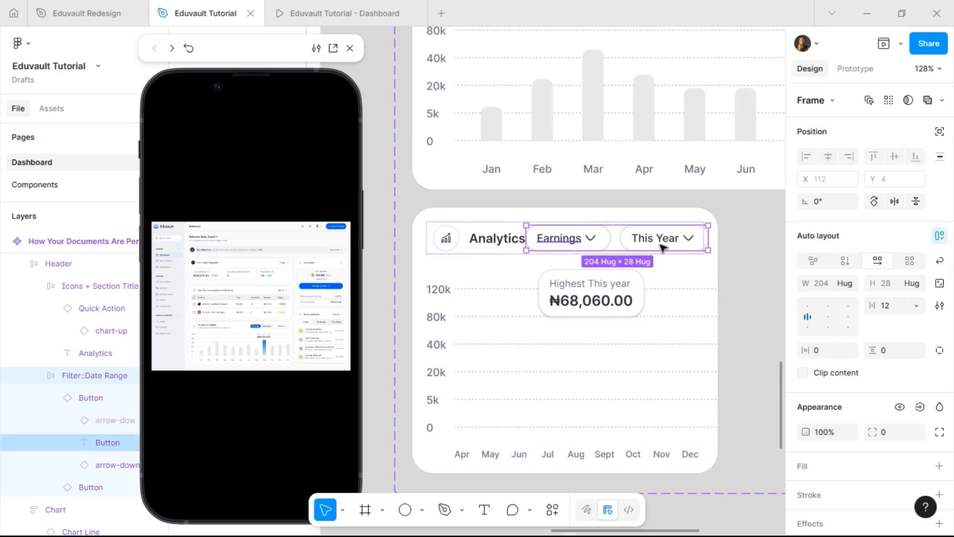
pyautogui.keyDown('ctrl'); pyautogui.keyDown('shift'); pyautogui.click(663, 238); pyautogui.keyUp('shift'); pyautogui.keyUp('ctrl')
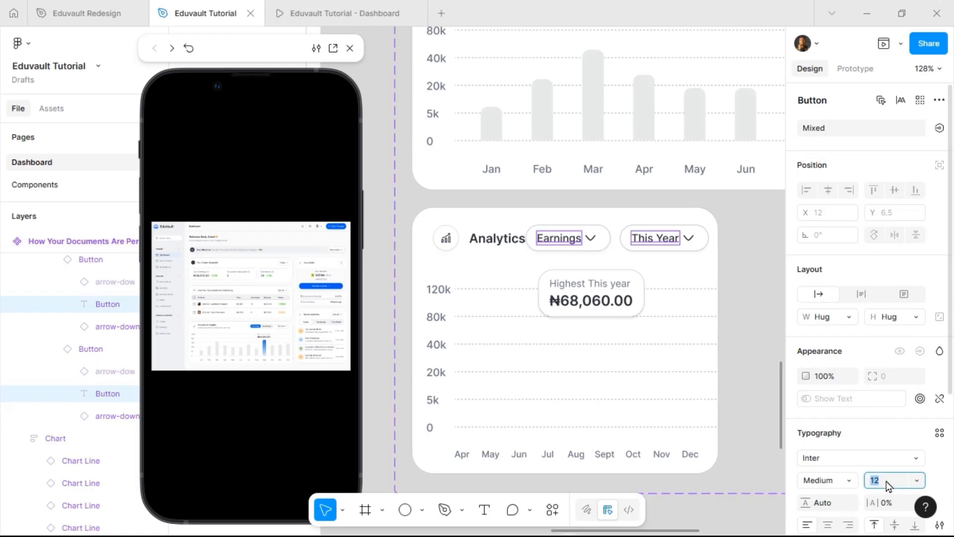
pyautogui.write('11')
pyautogui.press('Return')
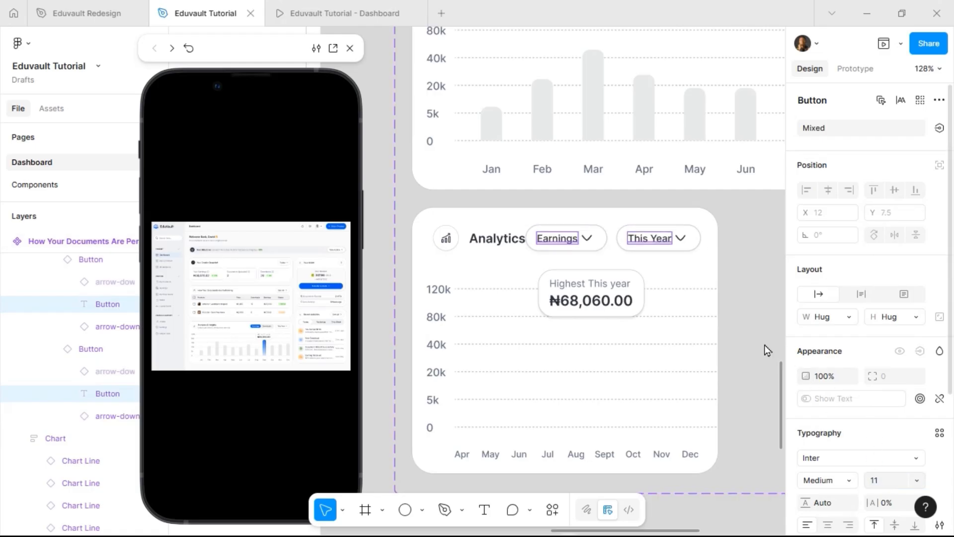
# Step: Set the horizontal padding of both the Earnings and This Year buttons to 8
pyautogui.click(690, 240)
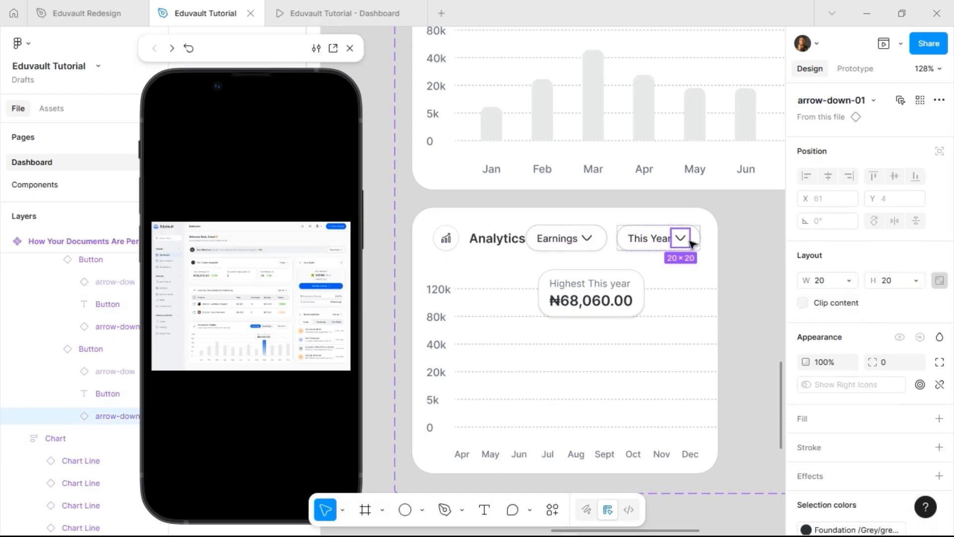
pyautogui.click(697, 246)
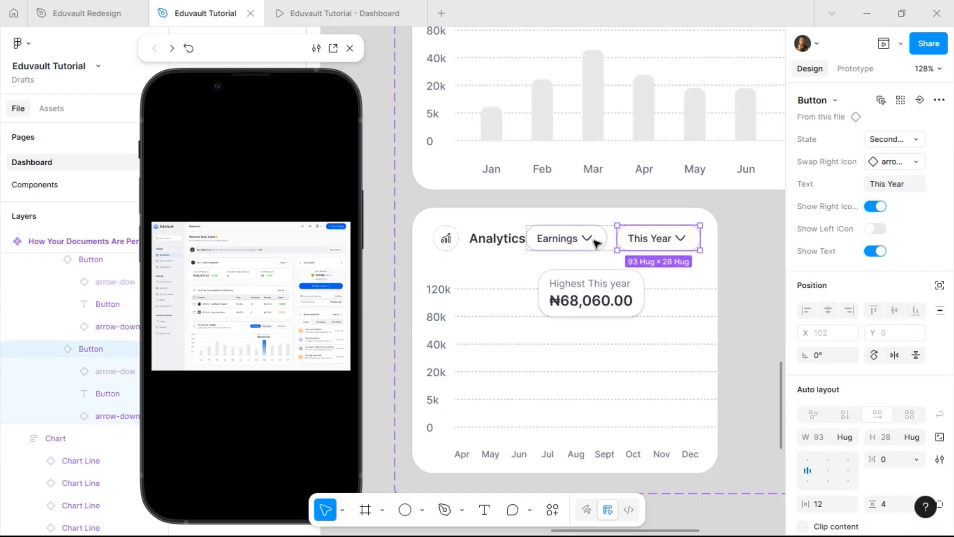
pyautogui.keyDown('shift'); pyautogui.click(596, 242); pyautogui.keyUp('shift')
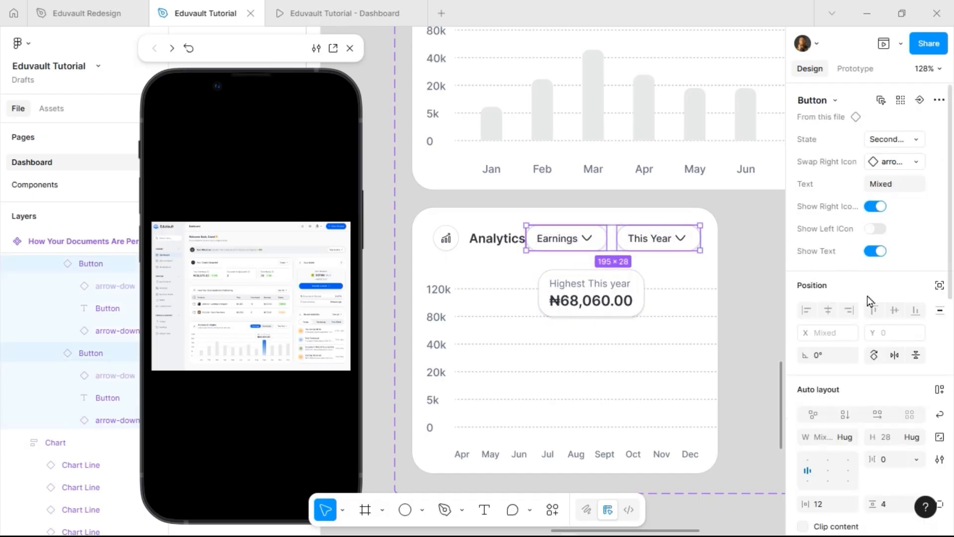
pyautogui.click(847, 436)
pyautogui.click(839, 439)
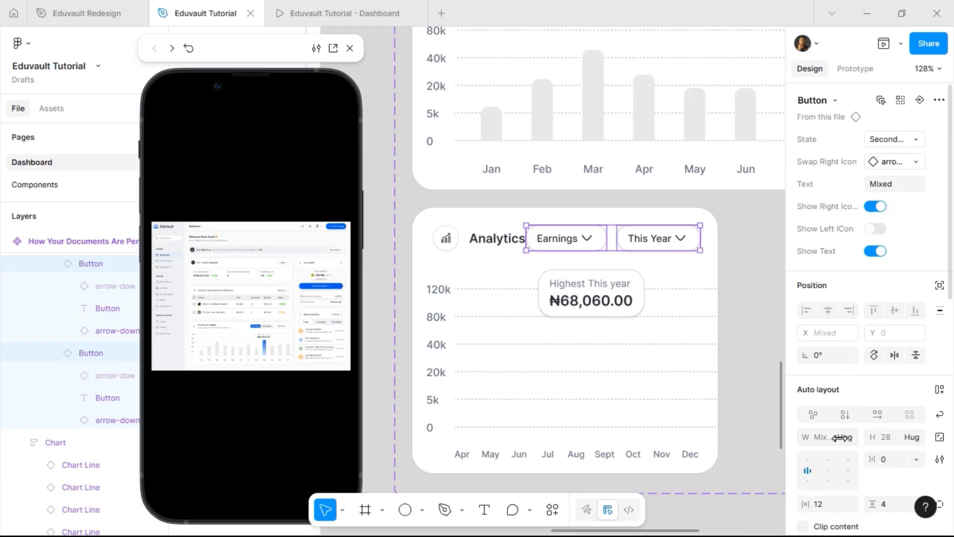
pyautogui.scroll(-2, 839, 440)
pyautogui.click(838, 440)
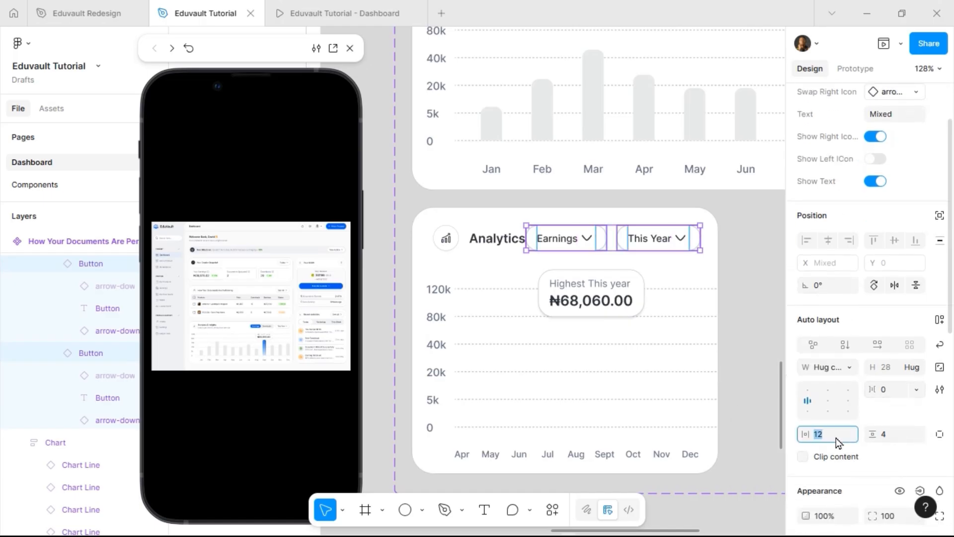
pyautogui.write('8')
pyautogui.press('Return')
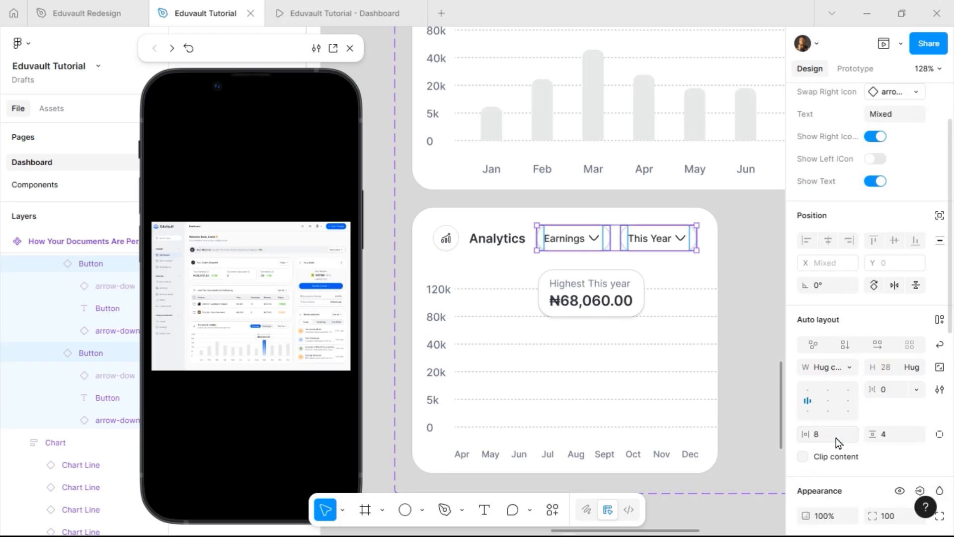
pyautogui.click(508, 255)
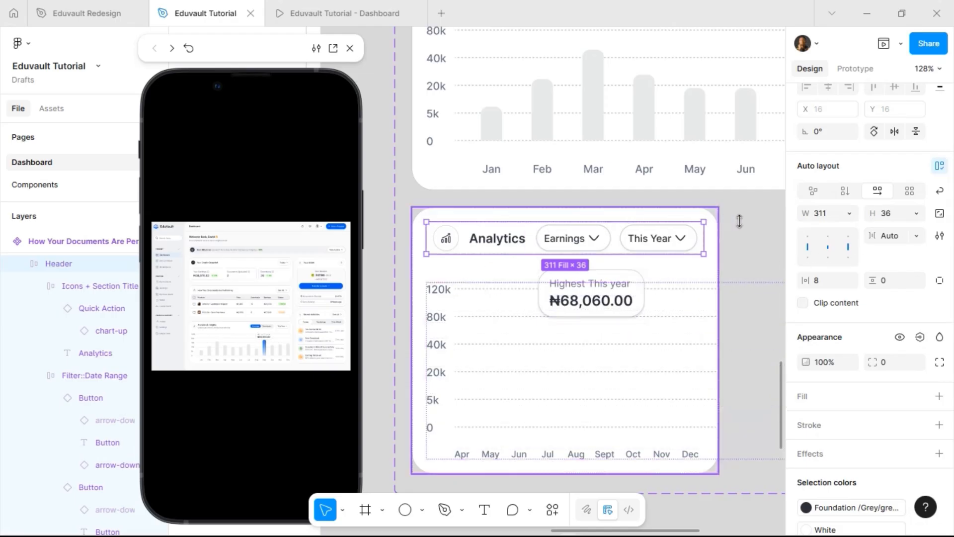
pyautogui.press('Escape')
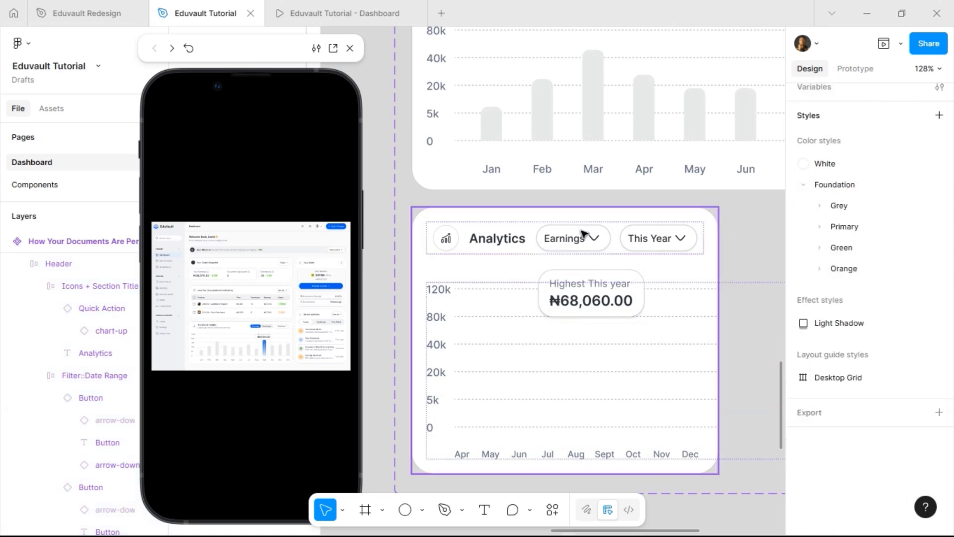
# Step: Set the gap between the Earnings and This Year filter buttons in the narrow card's header to 8
pyautogui.click(584, 233)
pyautogui.click(588, 239)
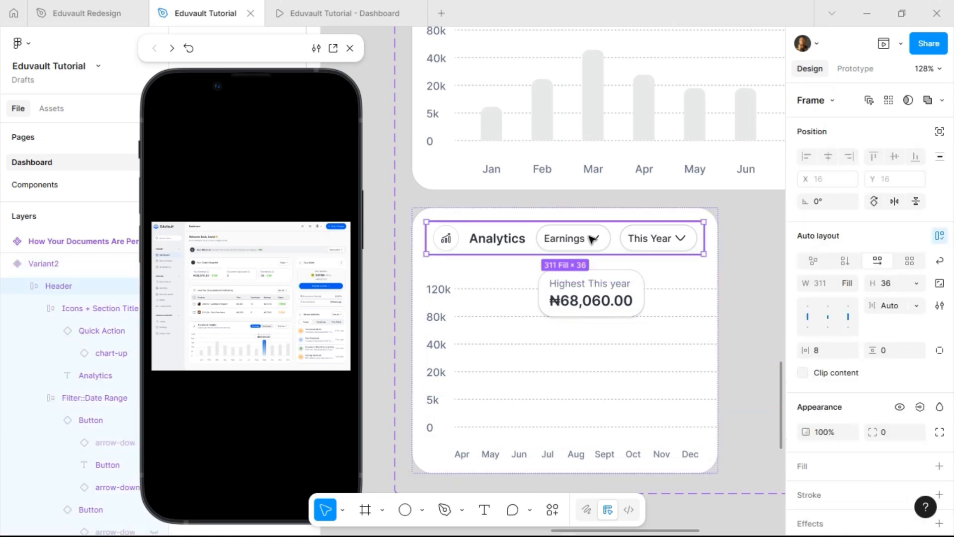
pyautogui.click(589, 239)
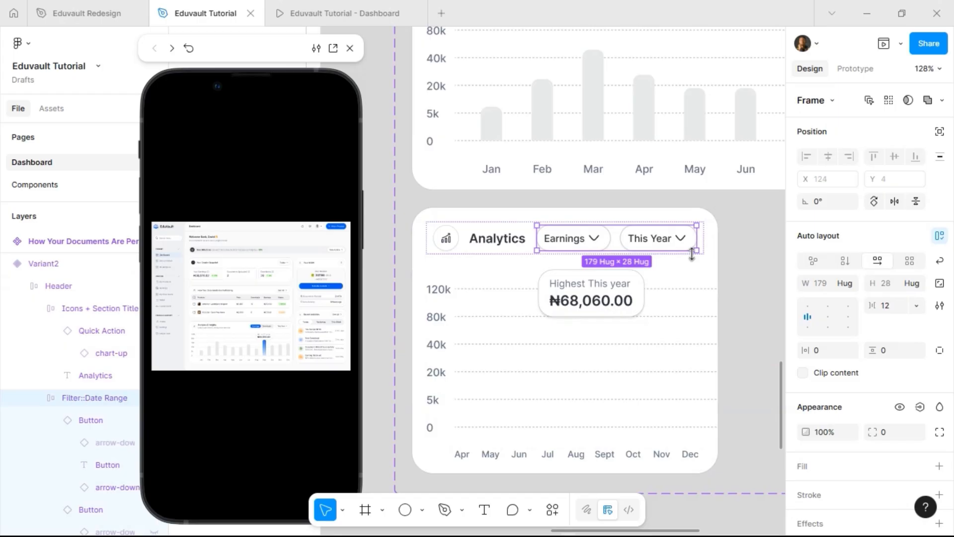
pyautogui.click(900, 307)
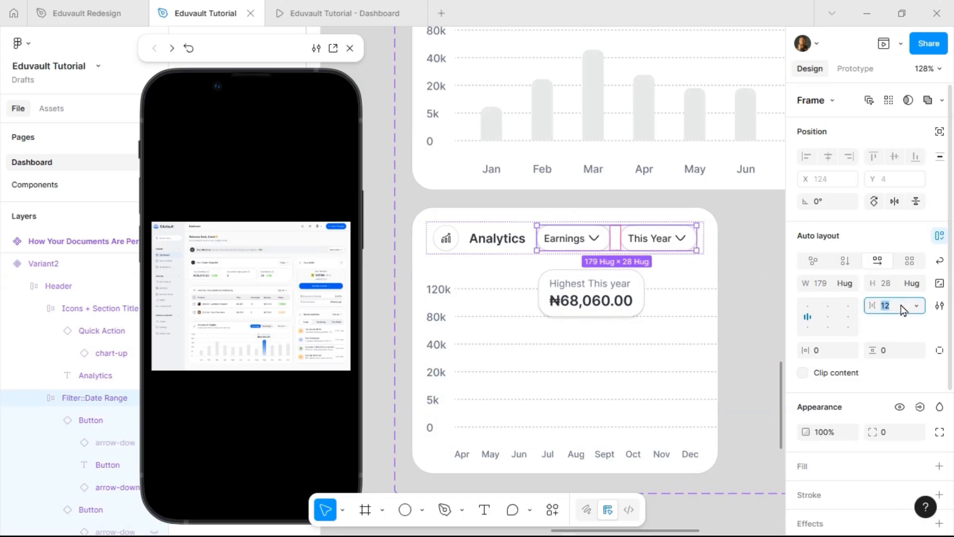
pyautogui.write('8')
pyautogui.press('Return')
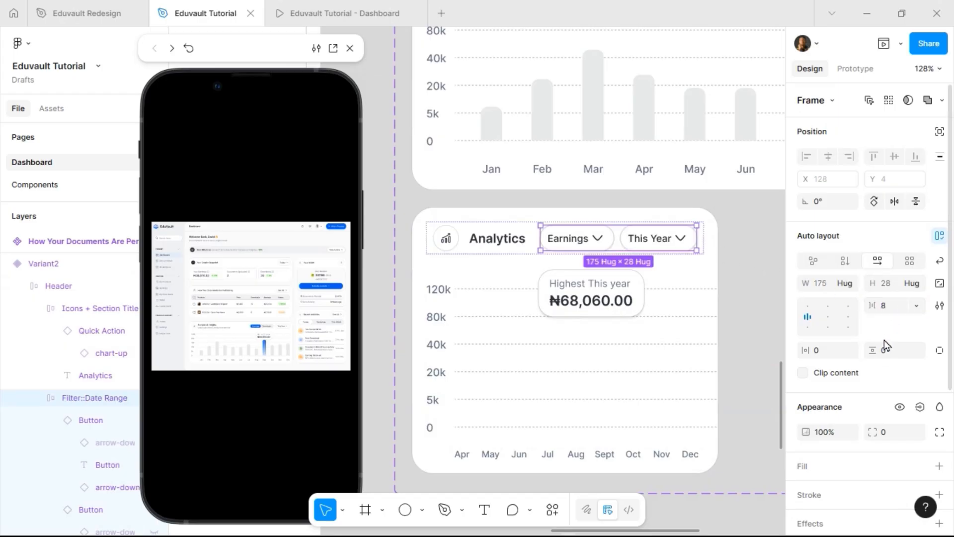
# Step: Try horizontal paddings of 4 and 6 on both the Earnings and This Year buttons, ending back at 8
pyautogui.press('Return')
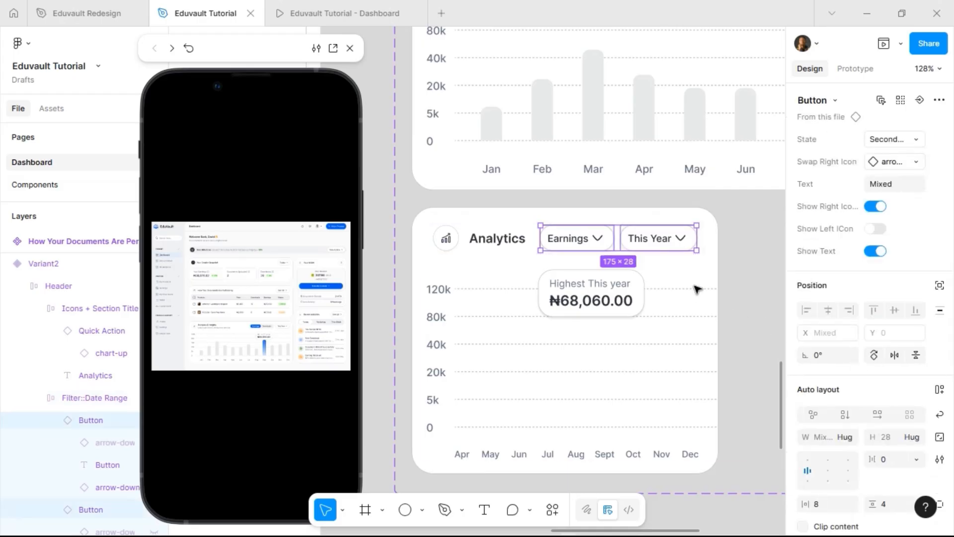
pyautogui.scroll(-3, 844, 437)
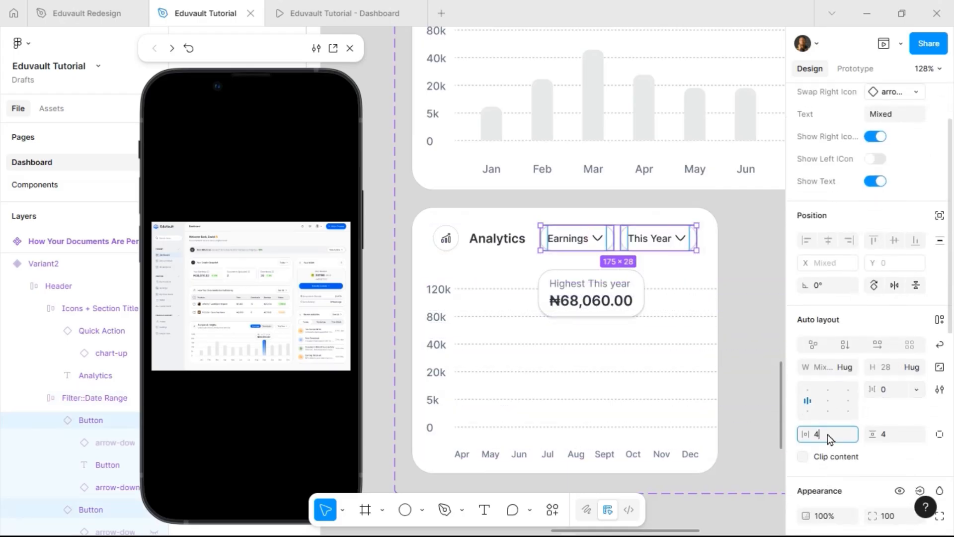
pyautogui.press('Return')
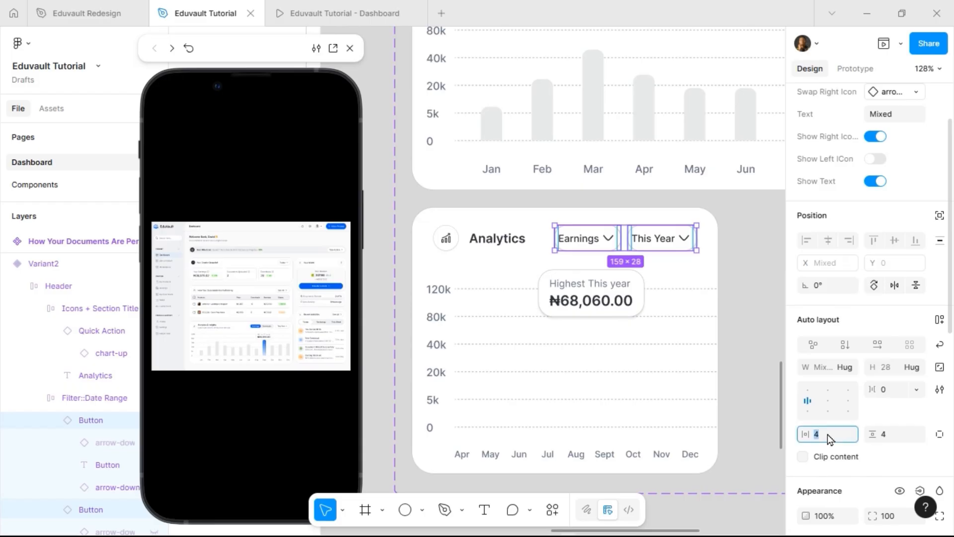
pyautogui.write('6')
pyautogui.press('Return')
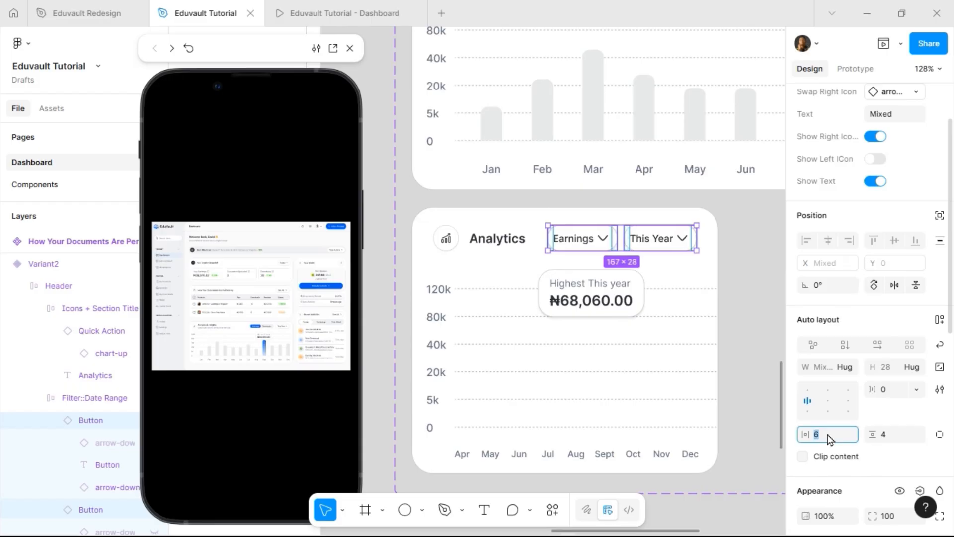
pyautogui.write('8')
pyautogui.press('Return')
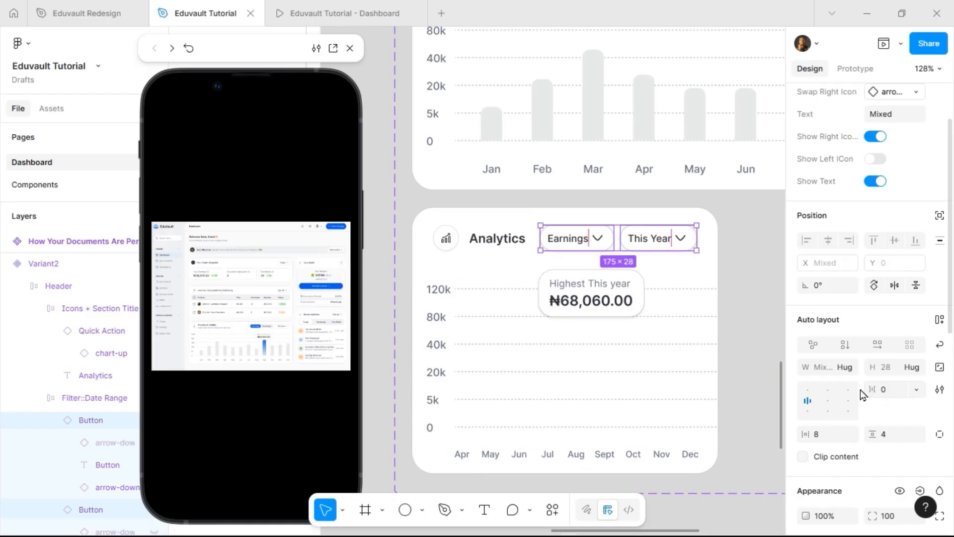
pyautogui.click(640, 241)
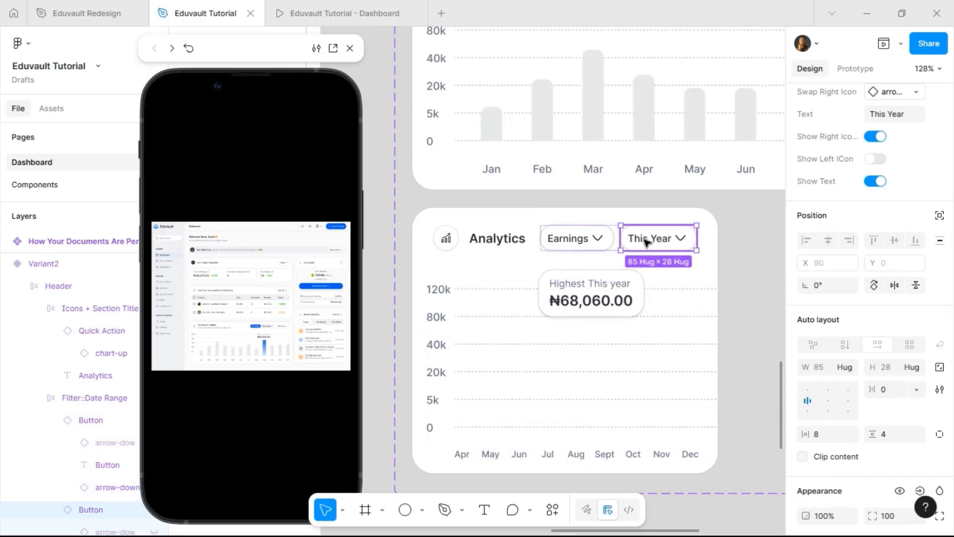
pyautogui.click(645, 242)
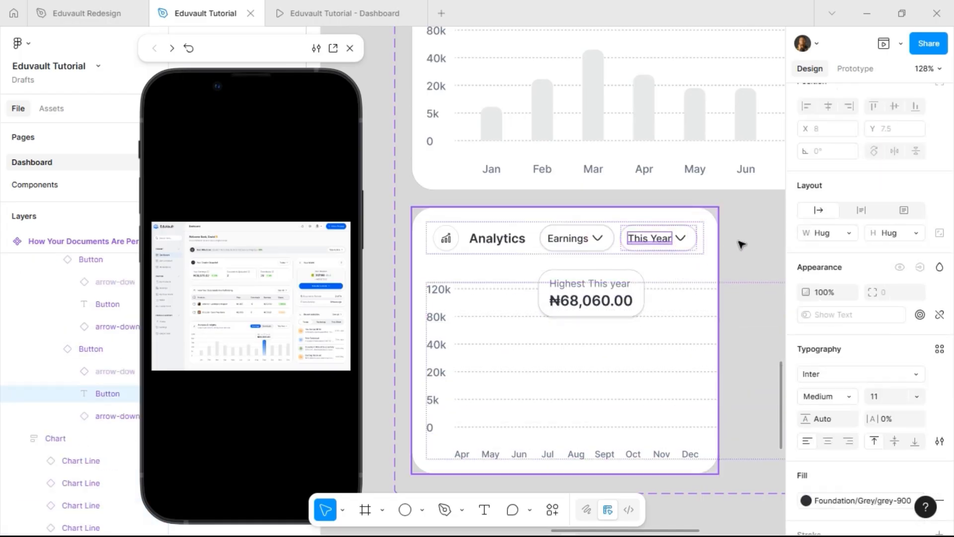
pyautogui.click(760, 232)
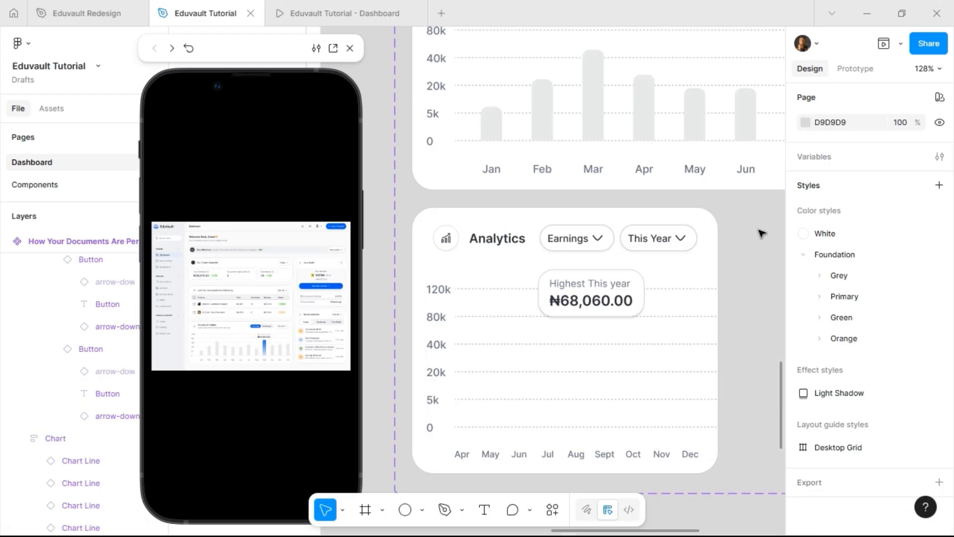
# Step: Set the horizontal padding of the narrow card's Header frame to 0
pyautogui.click(594, 250)
pyautogui.click(603, 244)
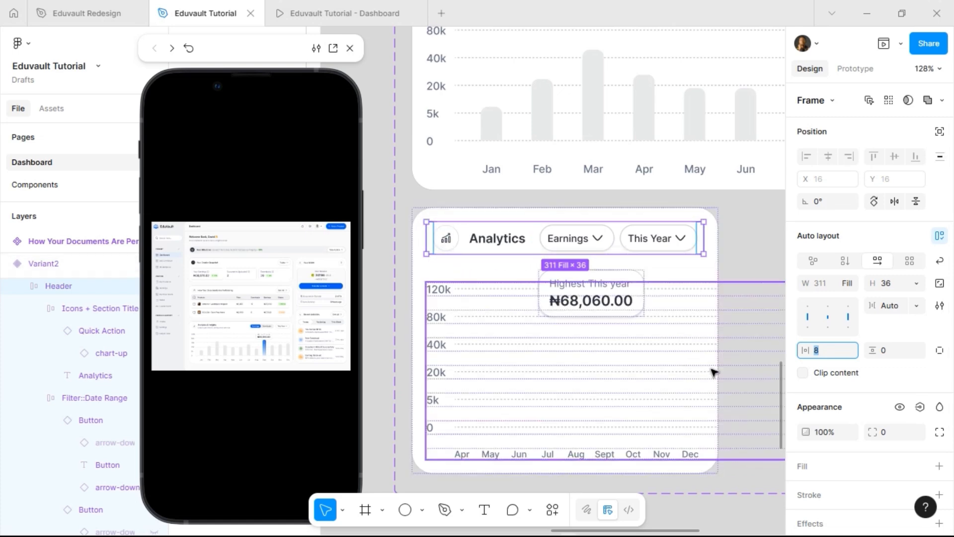
pyautogui.write('0')
pyautogui.press('Return')
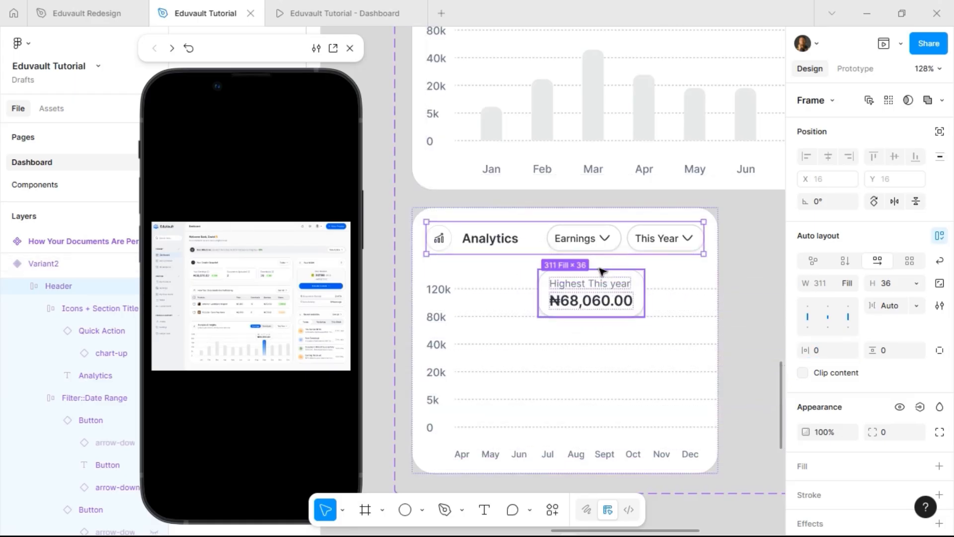
# Step: Set the font size of the ₦68,060.00 amount in the narrow card's indicator to 14
pyautogui.scroll(-3, 599, 276)
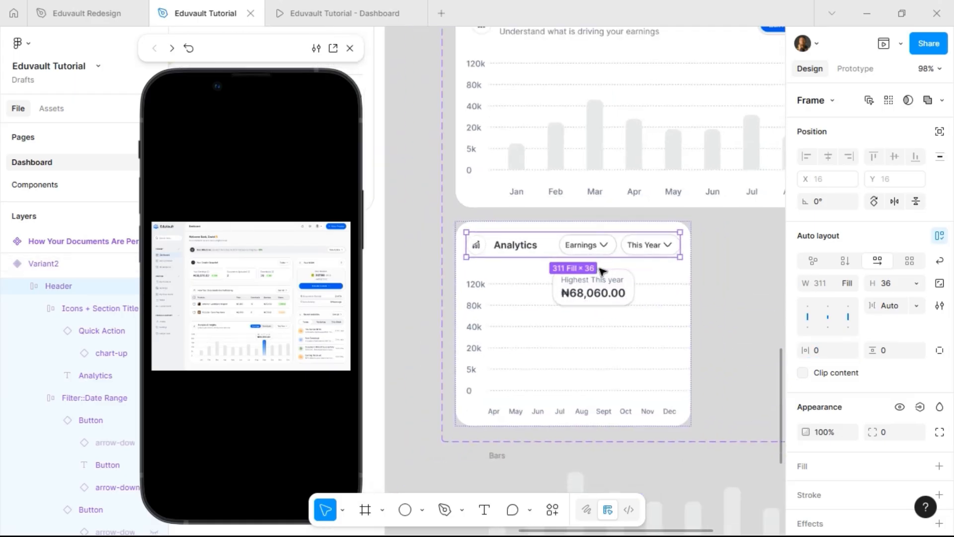
pyautogui.keyDown('ctrl'); pyautogui.click(600, 294); pyautogui.keyUp('ctrl')
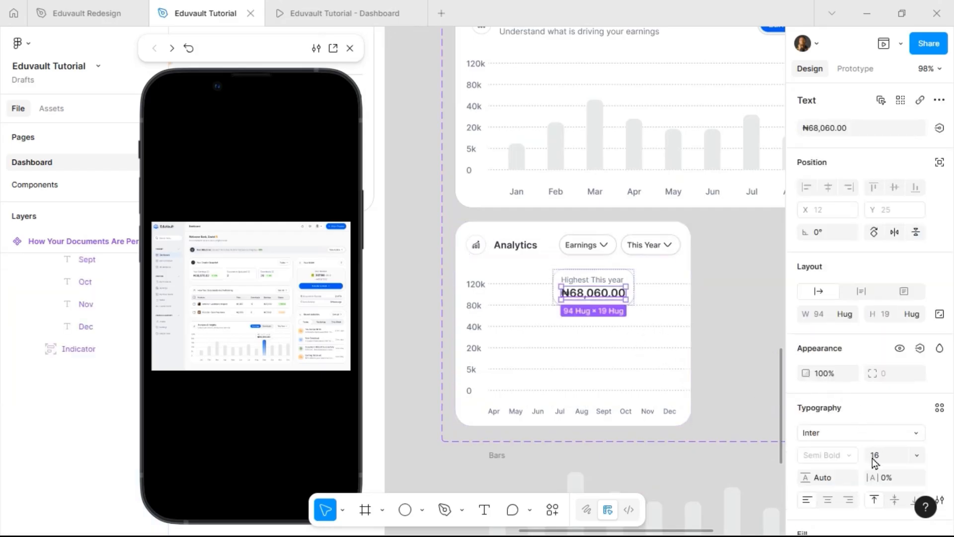
pyautogui.click(887, 460)
pyautogui.write('14')
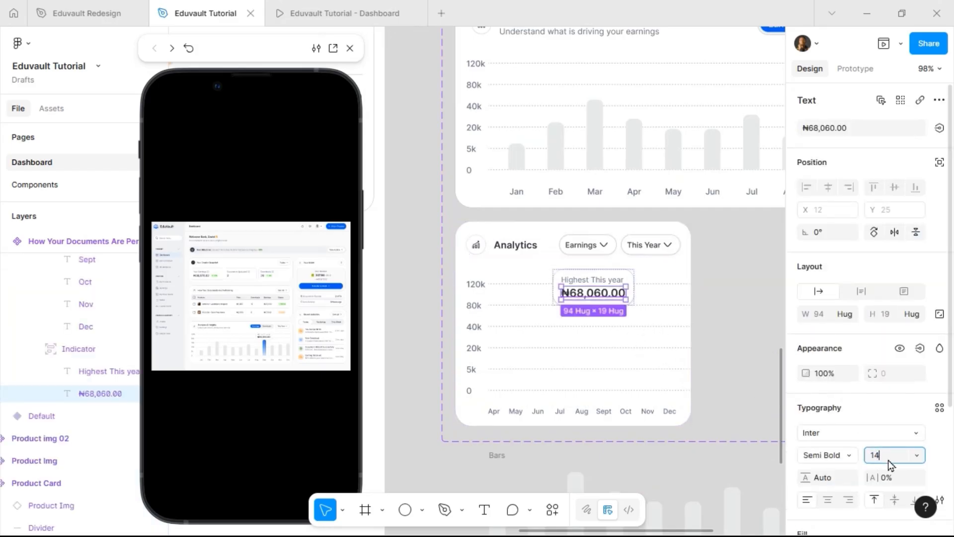
pyautogui.press('Return')
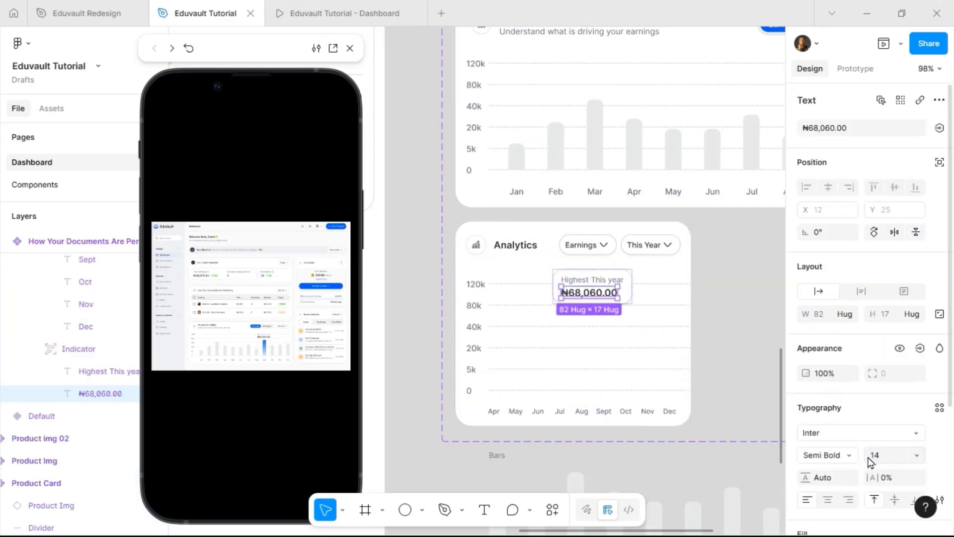
# Step: Center-align the two text lines inside the narrow card's "Highest This year" indicator
pyautogui.click(577, 279)
pyautogui.click(900, 458)
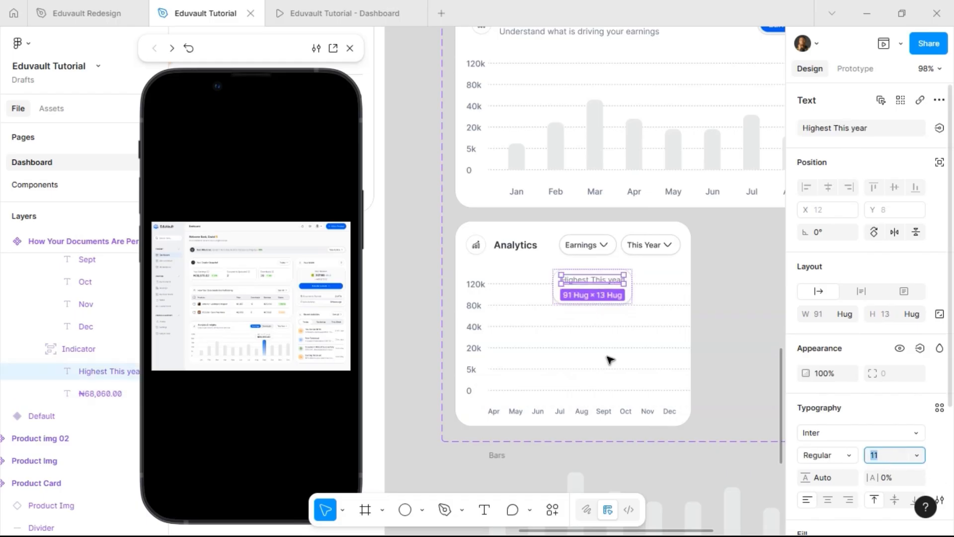
pyautogui.click(631, 296)
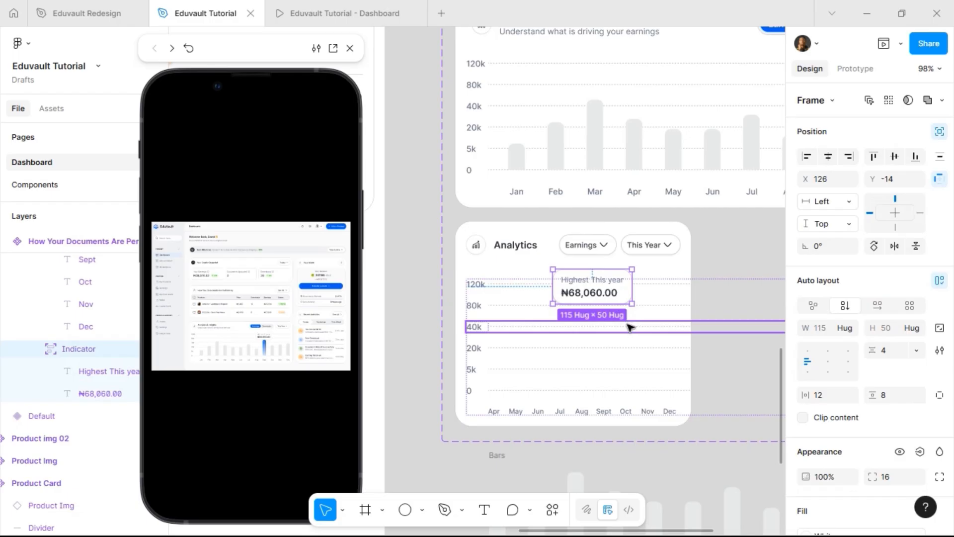
pyautogui.click(826, 366)
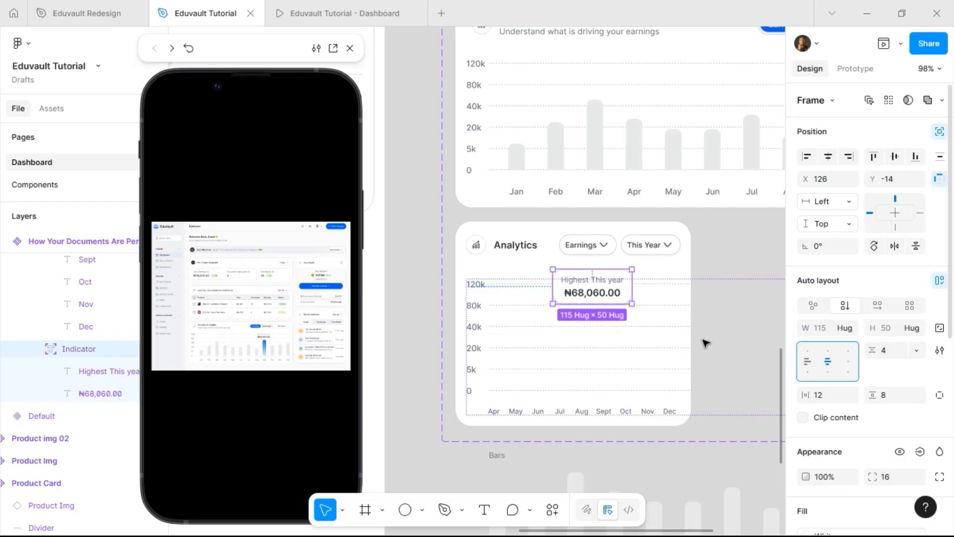
# Step: Set the gap between the bars in the separate Bars frame below the card to 12
pyautogui.scroll(-5, 609, 335)
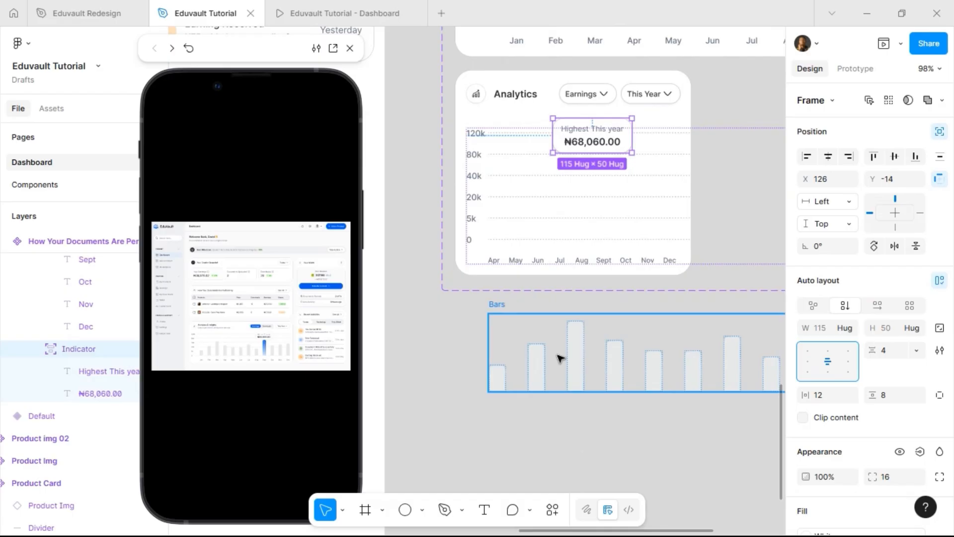
pyautogui.click(560, 358)
pyautogui.click(895, 306)
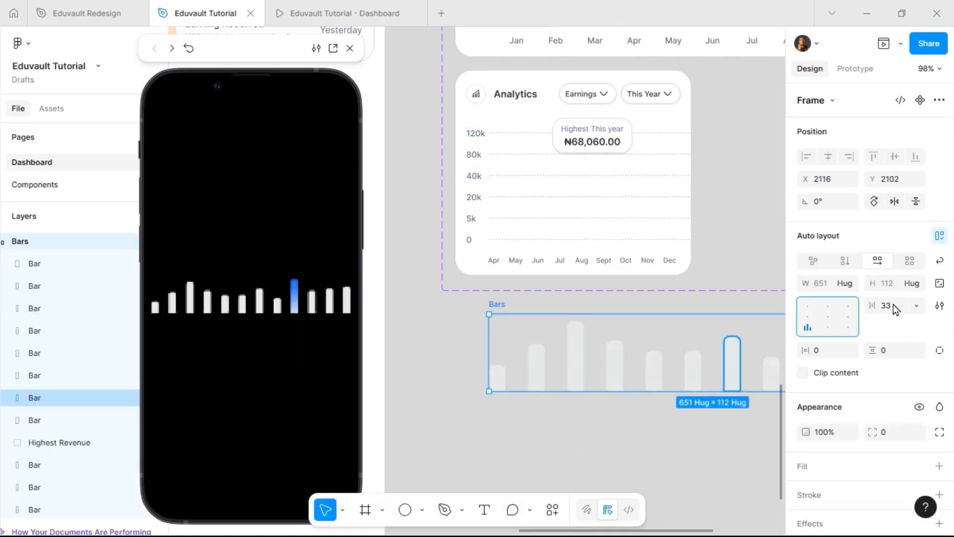
pyautogui.write('12')
pyautogui.press('Return')
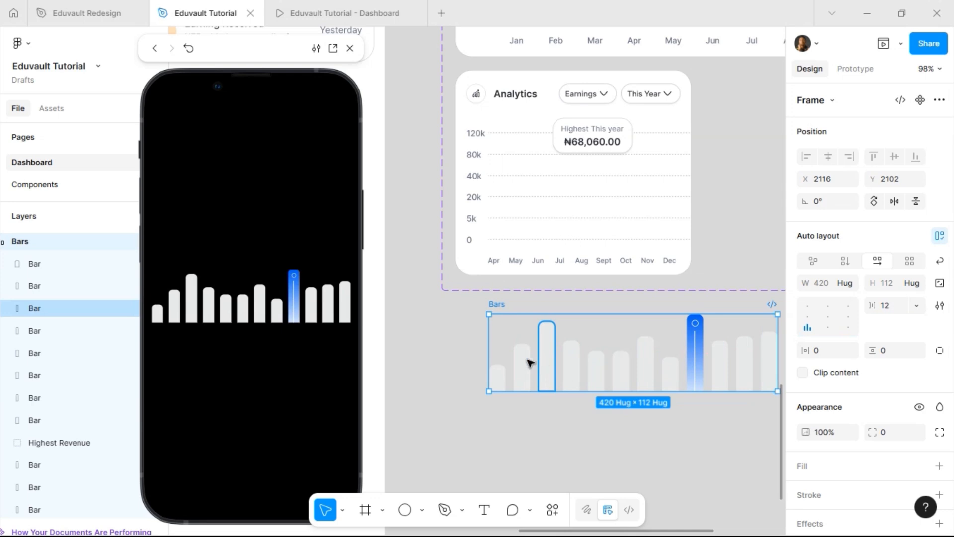
# Step: Delete the first three bars from the Bars frame
pyautogui.click(541, 363)
pyautogui.keyDown('shift'); pyautogui.click(521, 365); pyautogui.keyUp('shift')
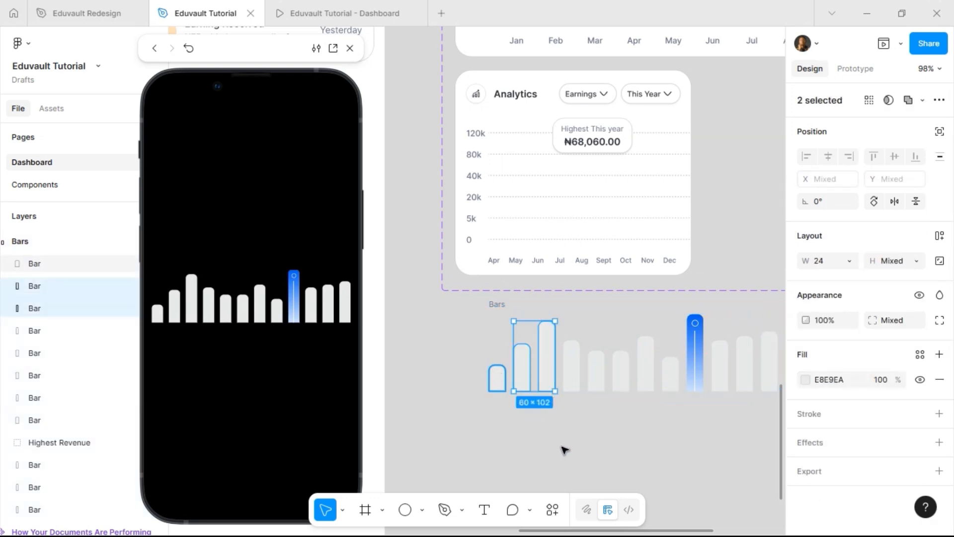
pyautogui.keyDown('shift'); pyautogui.click(497, 379); pyautogui.keyUp('shift')
pyautogui.press('Delete')
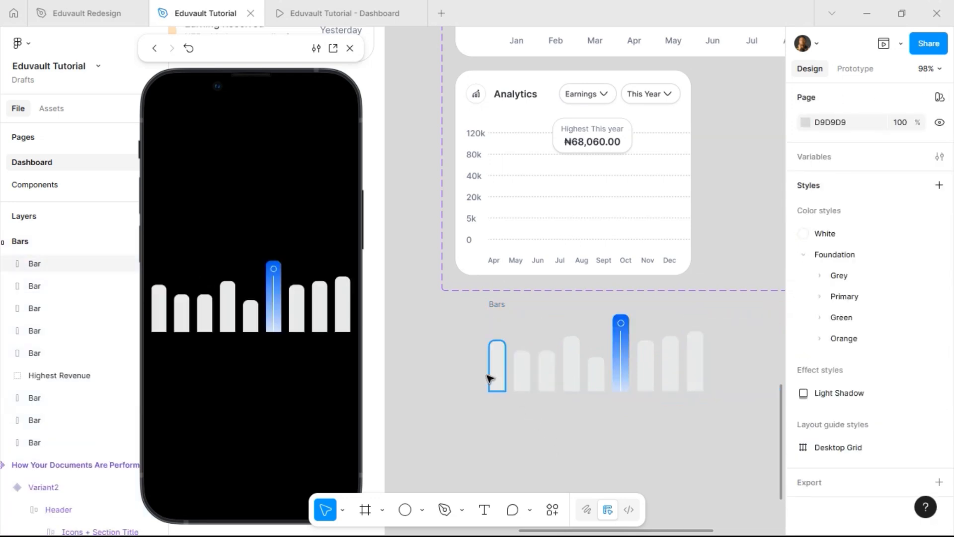
# Step: Set the width of all nine remaining bars, including the blue Highest Revenue bar, to 16
pyautogui.click(498, 376)
pyautogui.keyDown('shift'); pyautogui.click(525, 372); pyautogui.keyUp('shift')
pyautogui.keyDown('shift'); pyautogui.click(549, 368); pyautogui.keyUp('shift')
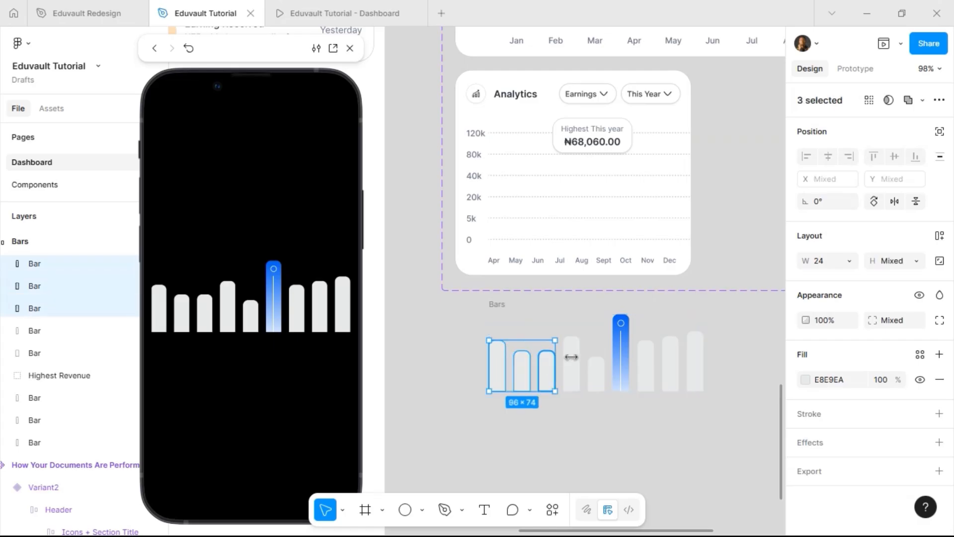
pyautogui.keyDown('shift'); pyautogui.click(573, 361); pyautogui.keyUp('shift')
pyautogui.keyDown('shift'); pyautogui.click(596, 367); pyautogui.keyUp('shift')
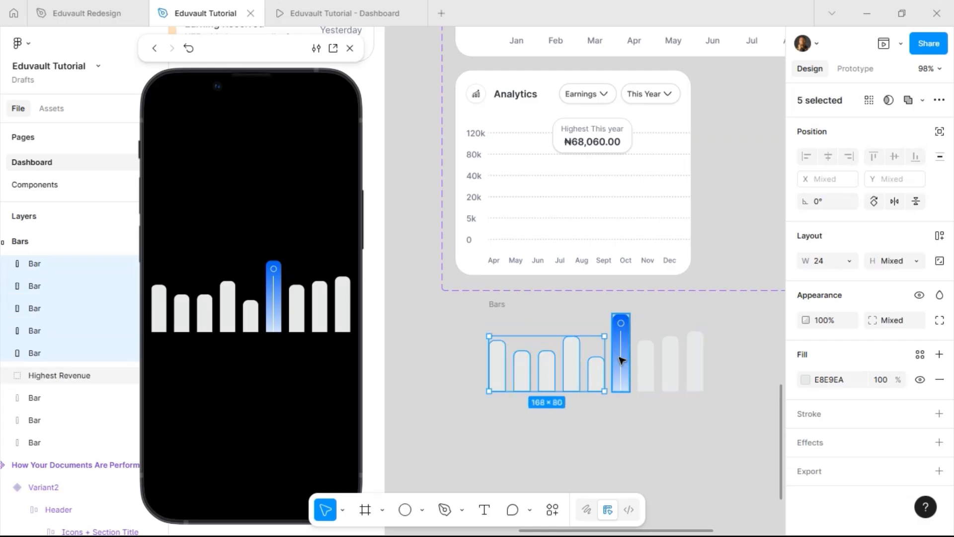
pyautogui.keyDown('shift'); pyautogui.click(621, 360); pyautogui.keyUp('shift')
pyautogui.keyDown('shift'); pyautogui.click(647, 366); pyautogui.keyUp('shift')
pyautogui.keyDown('shift'); pyautogui.click(670, 363); pyautogui.keyUp('shift')
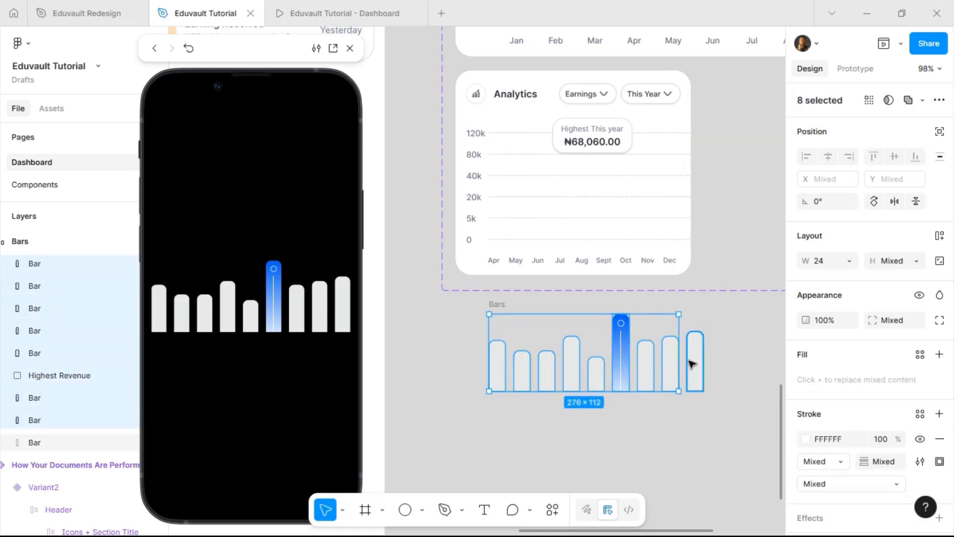
pyautogui.keyDown('shift'); pyautogui.click(693, 365); pyautogui.keyUp('shift')
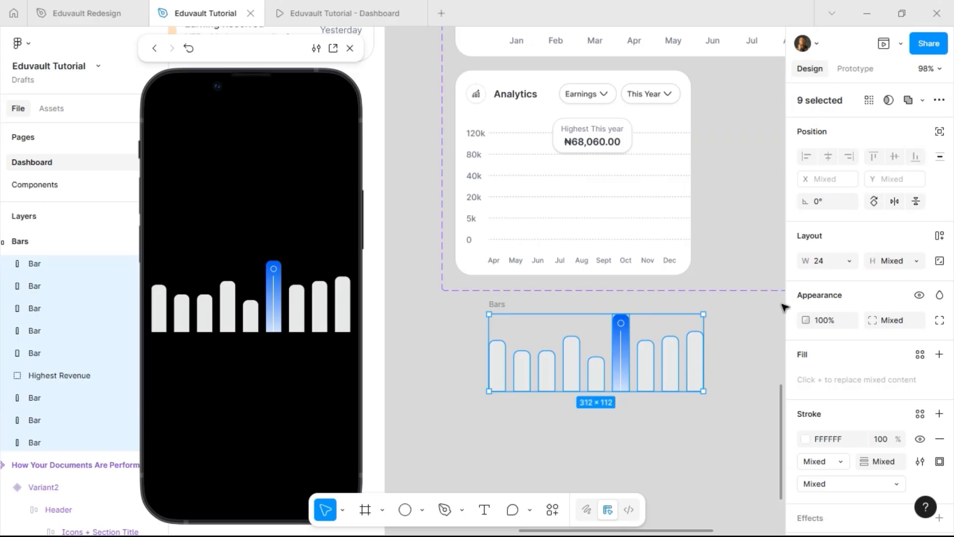
pyautogui.click(827, 268)
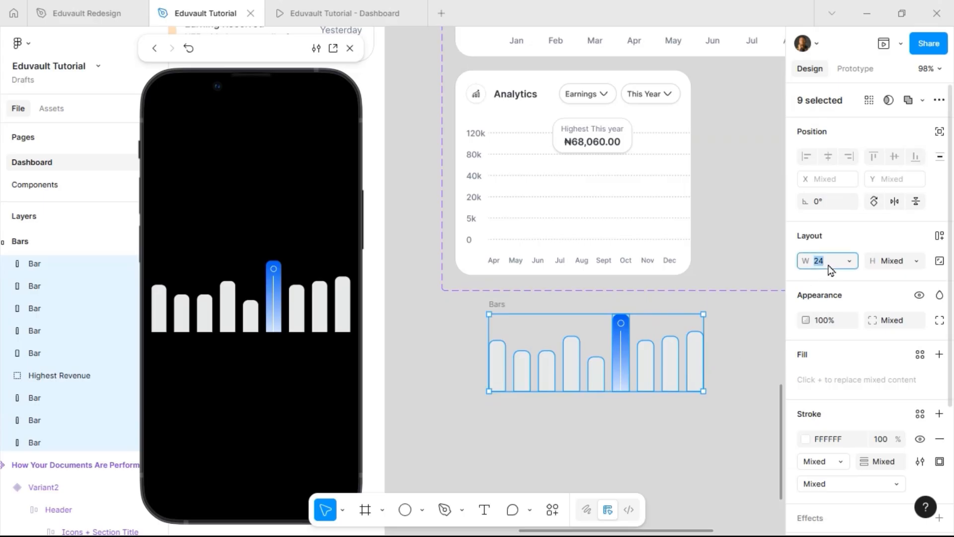
pyautogui.press('Return')
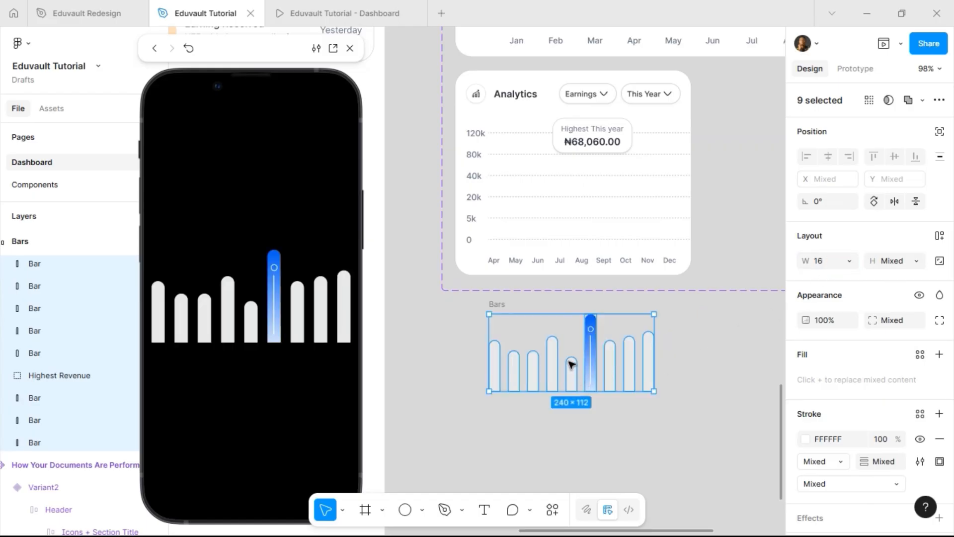
# Step: Move the whole Bars frame, rather than the individual bars, into the narrow card's Chart frame
pyautogui.moveTo(567, 304); pyautogui.dragTo(596, 221)
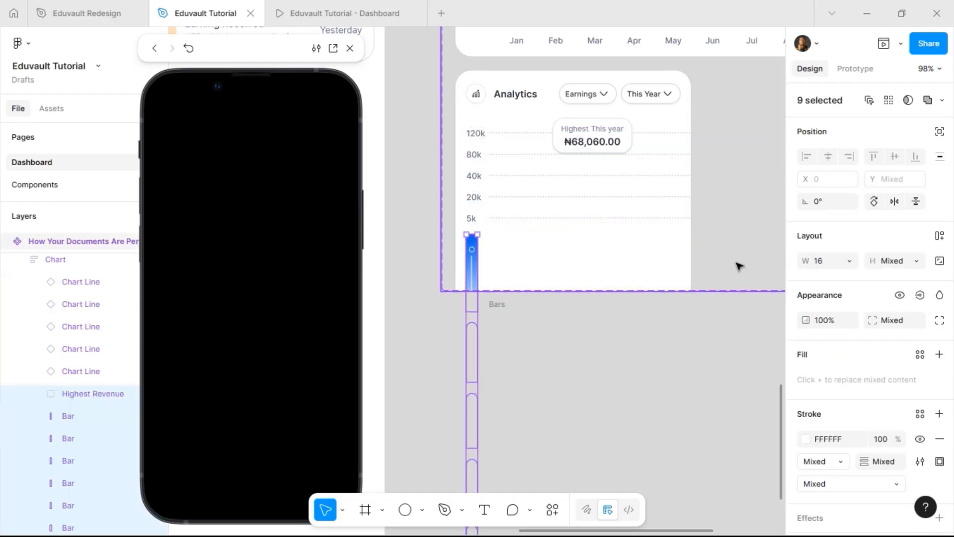
pyautogui.hotkey('ctrl', 'z')
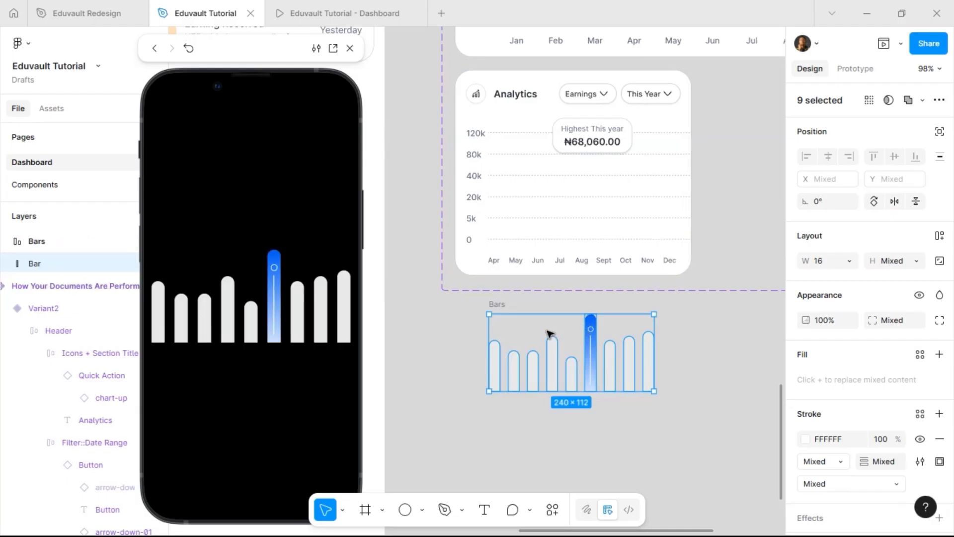
pyautogui.click(498, 304)
pyautogui.moveTo(498, 254); pyautogui.dragTo(494, 251)
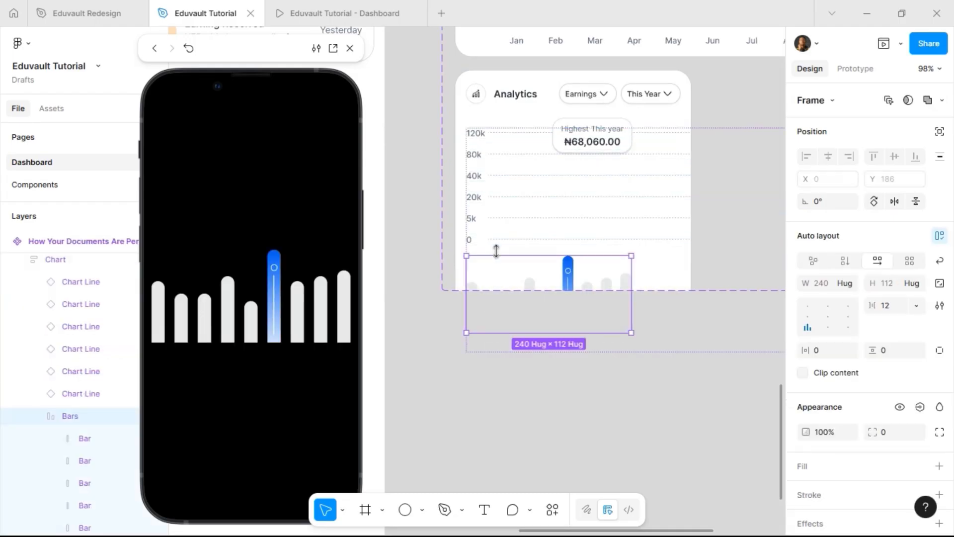
# Step: Exclude the Bars frame from the Chart's auto layout and move it over the chart lines to X 50, Y 46
pyautogui.click(939, 131)
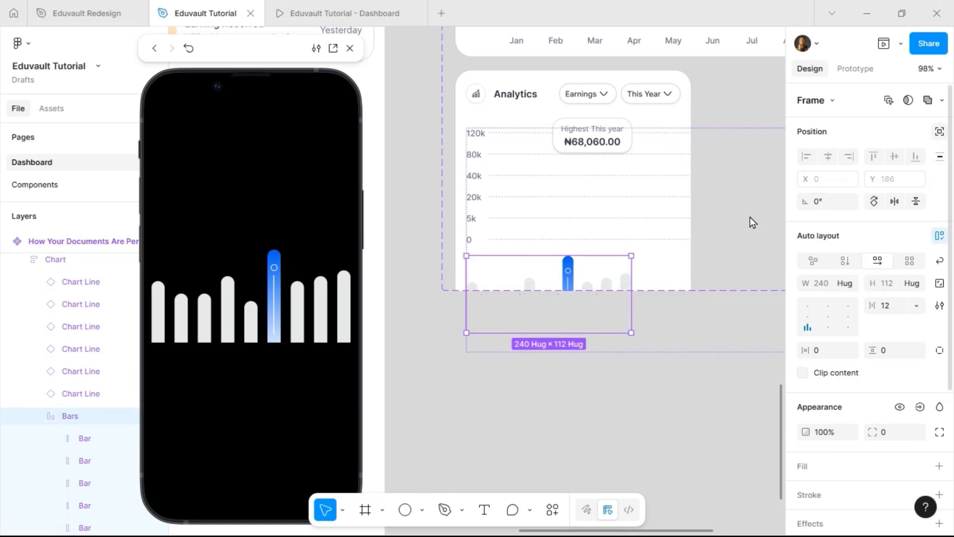
pyautogui.hotkey('shift', 'Up')
pyautogui.hotkey('shift', 'Up')
pyautogui.hotkey('shift', 'Up')
pyautogui.hotkey('shift', 'Up')
pyautogui.hotkey('shift', 'Up')
pyautogui.hotkey('shift', 'Up')
pyautogui.hotkey('shift', 'Up')
pyautogui.hotkey('shift', 'Up')
pyautogui.hotkey('shift', 'Up')
pyautogui.hotkey('shift', 'Up')
pyautogui.hotkey('shift', 'Up')
pyautogui.hotkey('shift', 'Up')
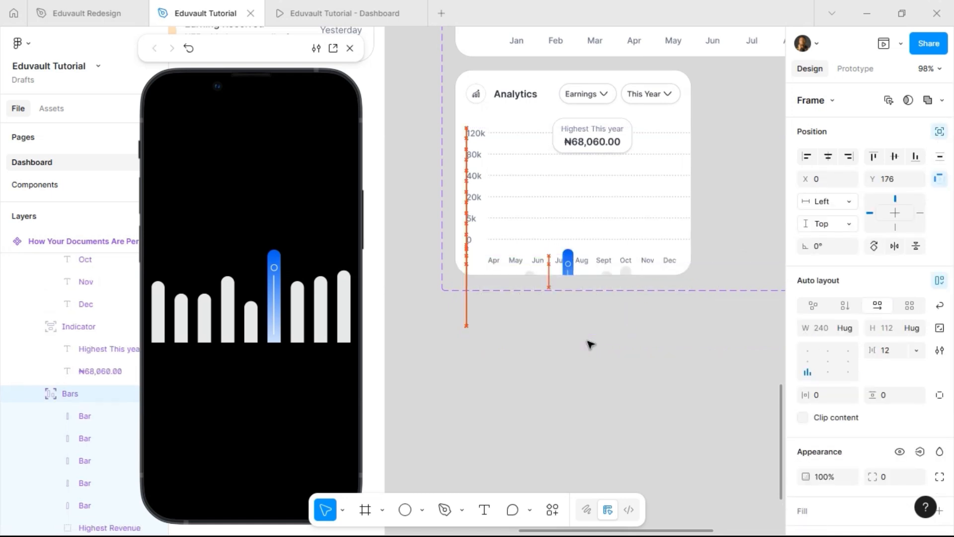
pyautogui.hotkey('shift', 'Right')
pyautogui.hotkey('shift', 'Right')
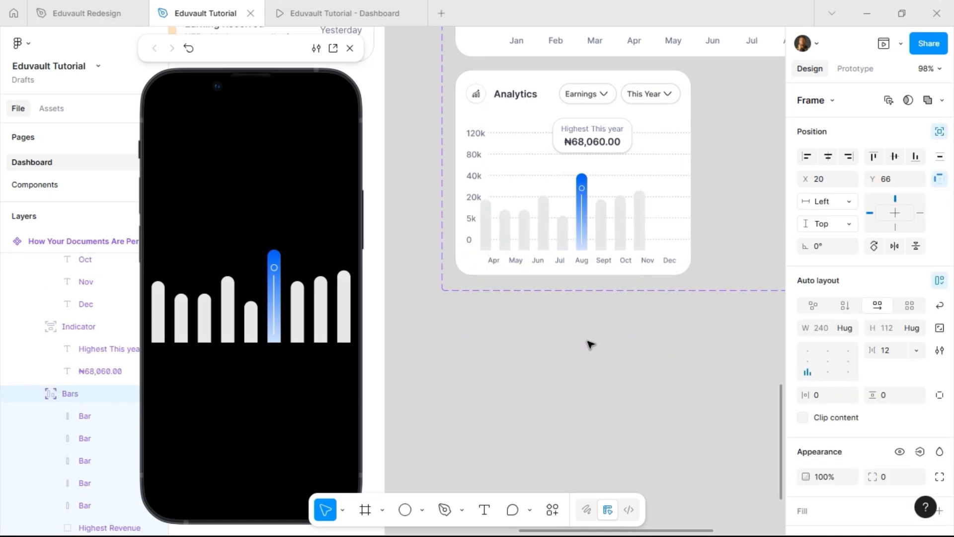
pyautogui.hotkey('shift', 'Right')
pyautogui.hotkey('shift', 'Right')
pyautogui.hotkey('shift', 'Right')
pyautogui.hotkey('shift', 'Up')
pyautogui.hotkey('shift', 'Up')
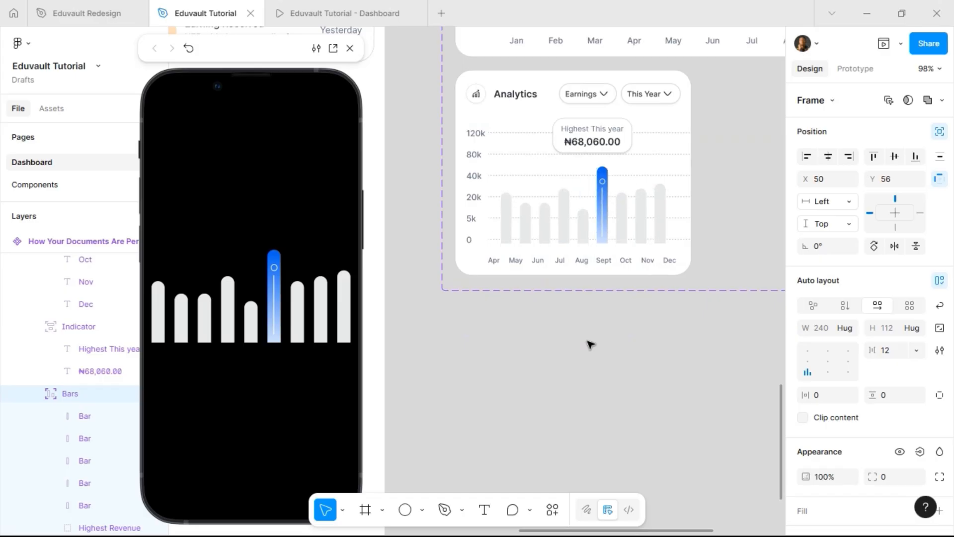
# Step: Fine-tune the Bars frame to X 32, Y 51 so the first bar lines up with the Apr label
pyautogui.scroll(3, 569, 204)
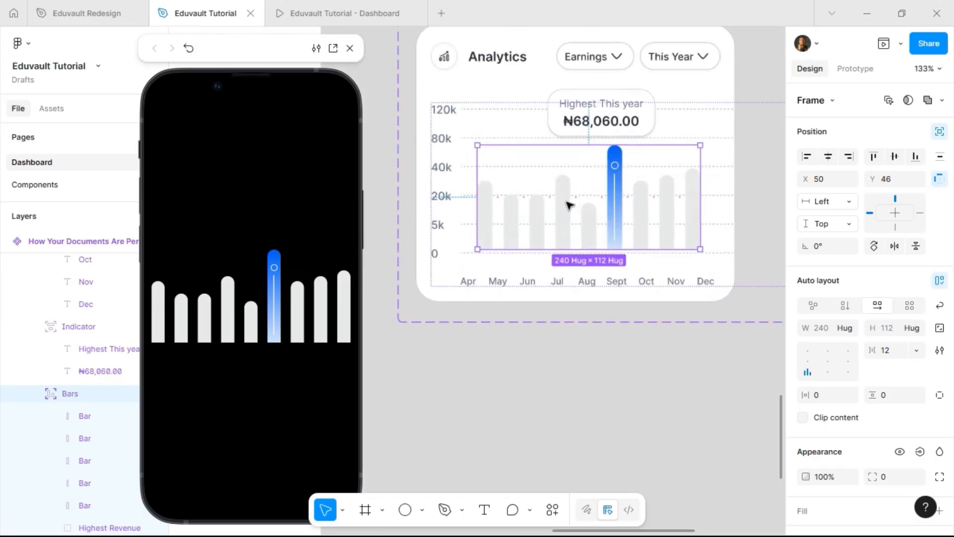
pyautogui.press('Down')
pyautogui.press('Down')
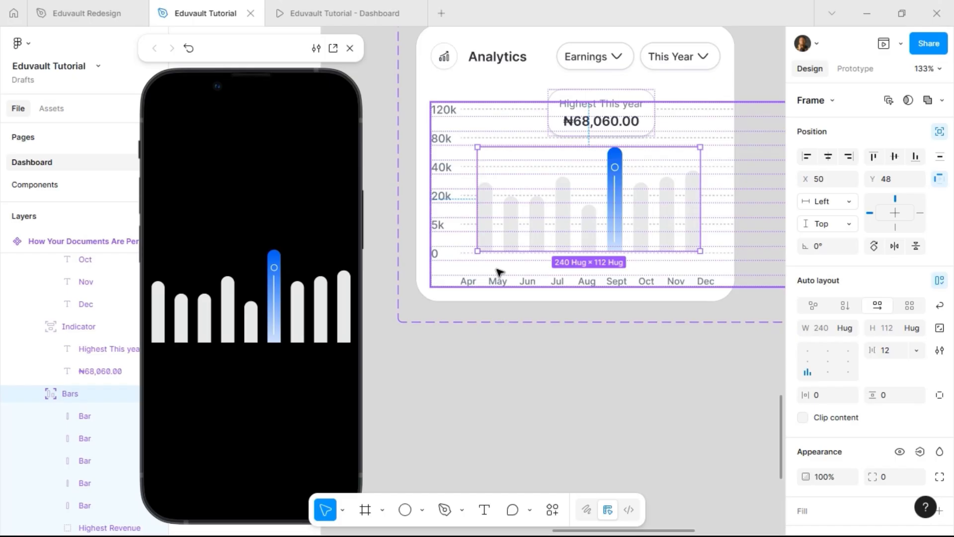
pyautogui.press('Down')
pyautogui.press('Down')
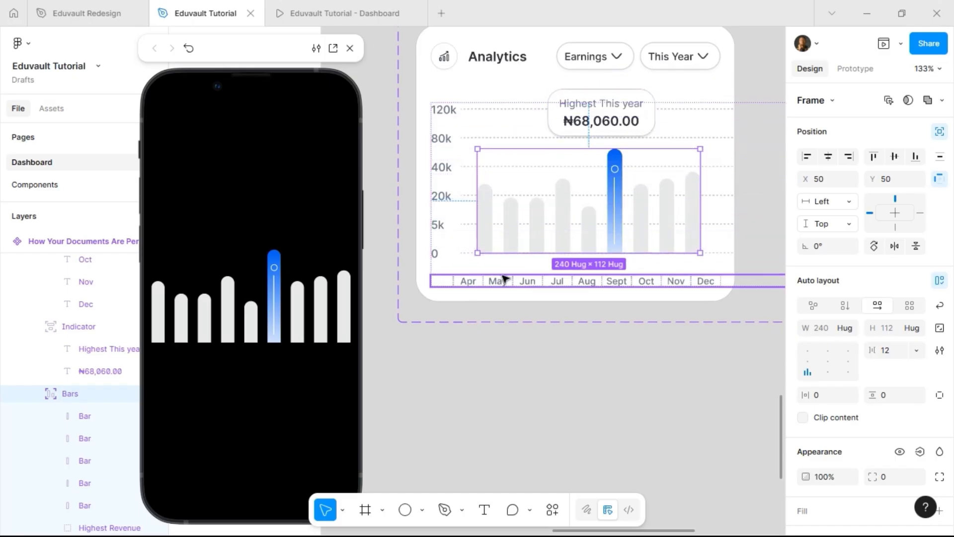
pyautogui.hotkey('shift', 'Left')
pyautogui.press('Left')
pyautogui.press('Left')
pyautogui.press('Left')
pyautogui.press('Left')
pyautogui.press('Left')
pyautogui.press('Left')
pyautogui.press('Left')
pyautogui.press('Left')
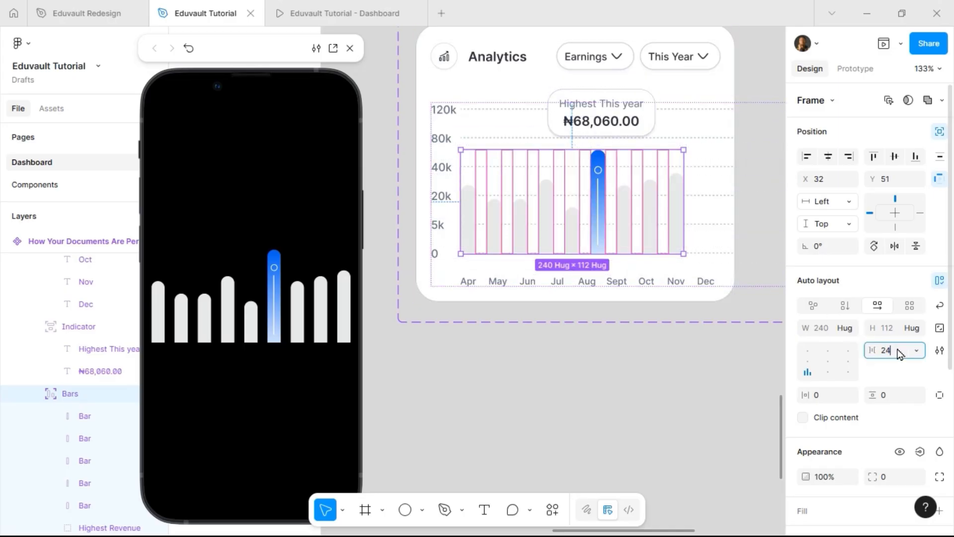
# Step: Try a gap of 24 between the bars and settle on 16
pyautogui.press('Return')
pyautogui.click(898, 350)
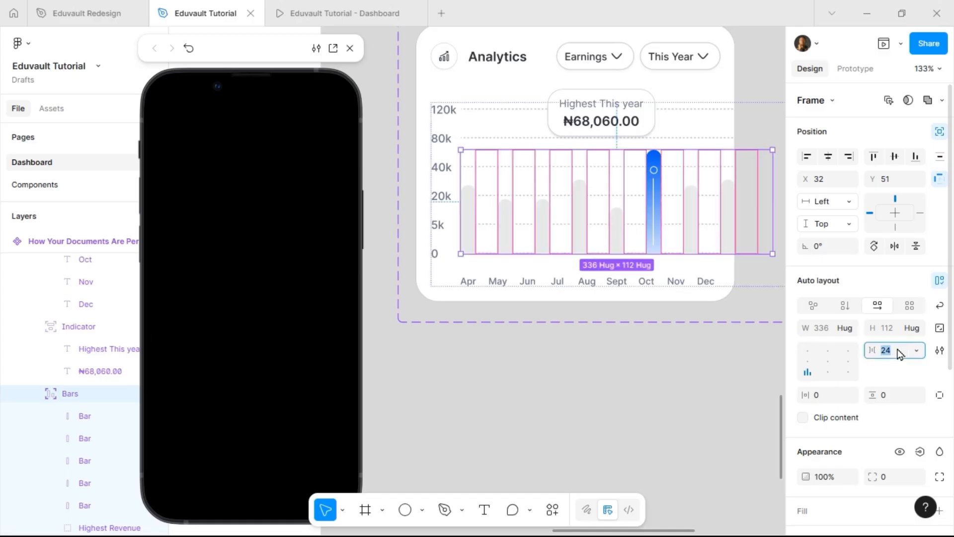
pyautogui.write('16')
pyautogui.press('Return')
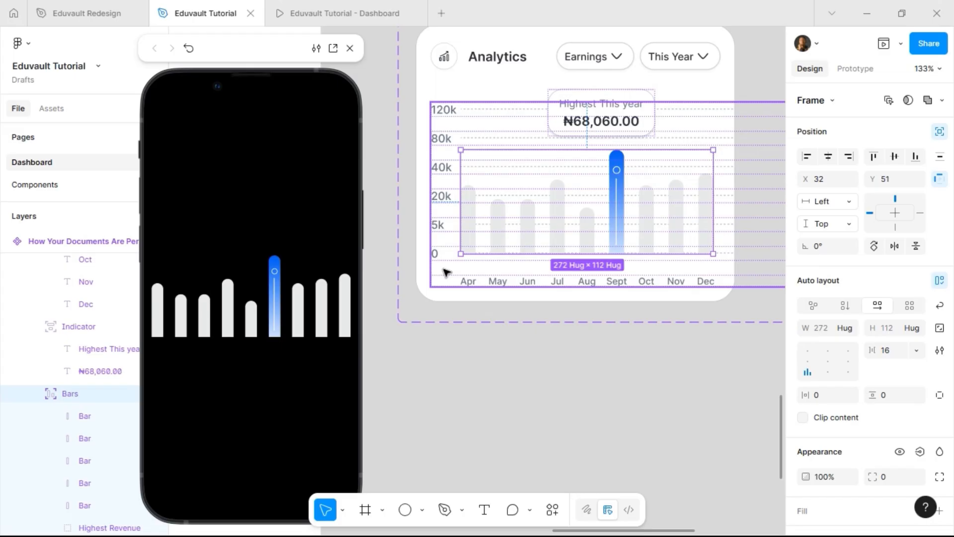
# Step: Make the Chart frame's width hug its contents and set its vertical gap to 8
pyautogui.click(446, 272)
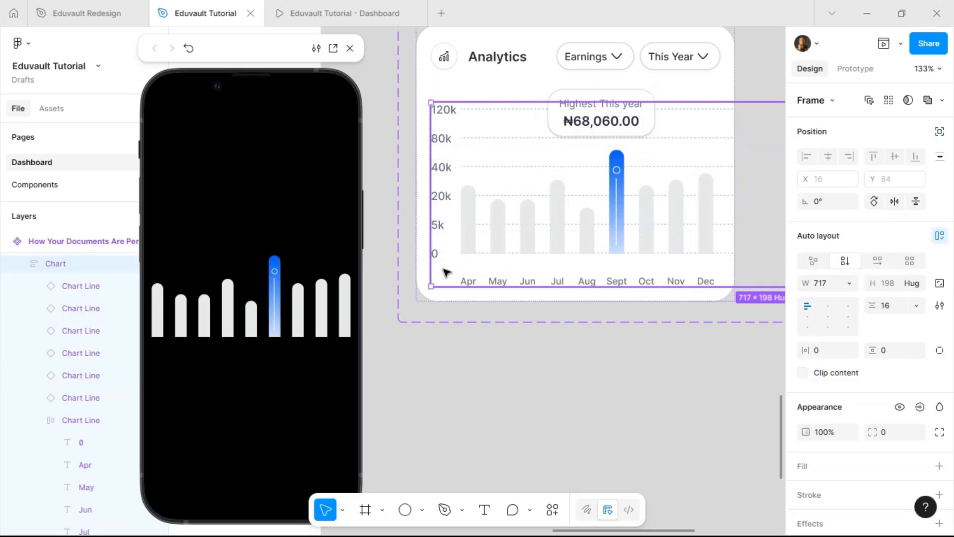
pyautogui.click(850, 285)
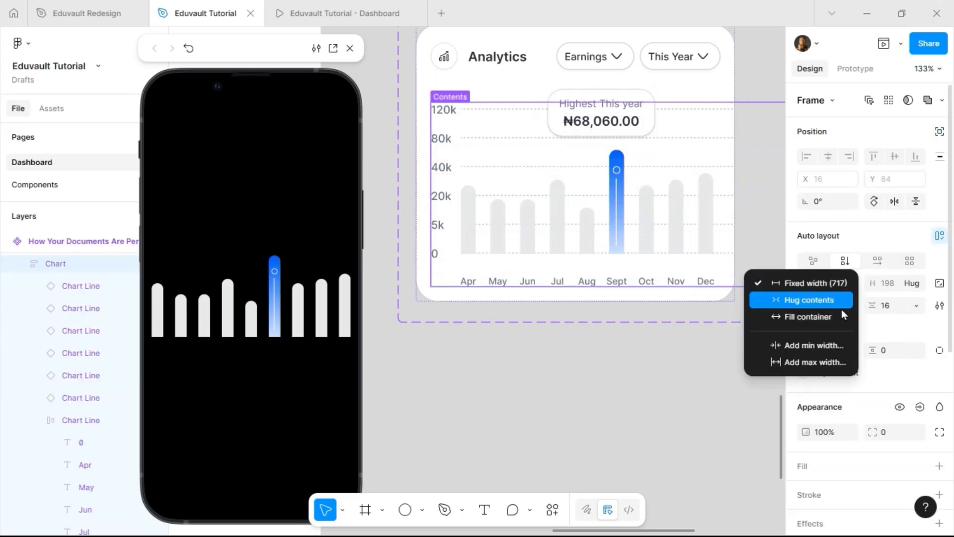
pyautogui.click(841, 308)
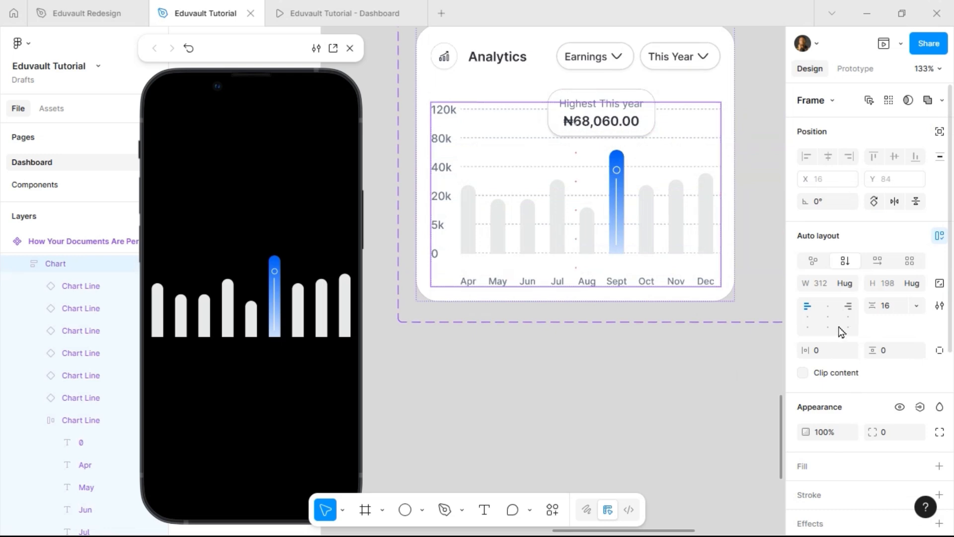
pyautogui.click(894, 307)
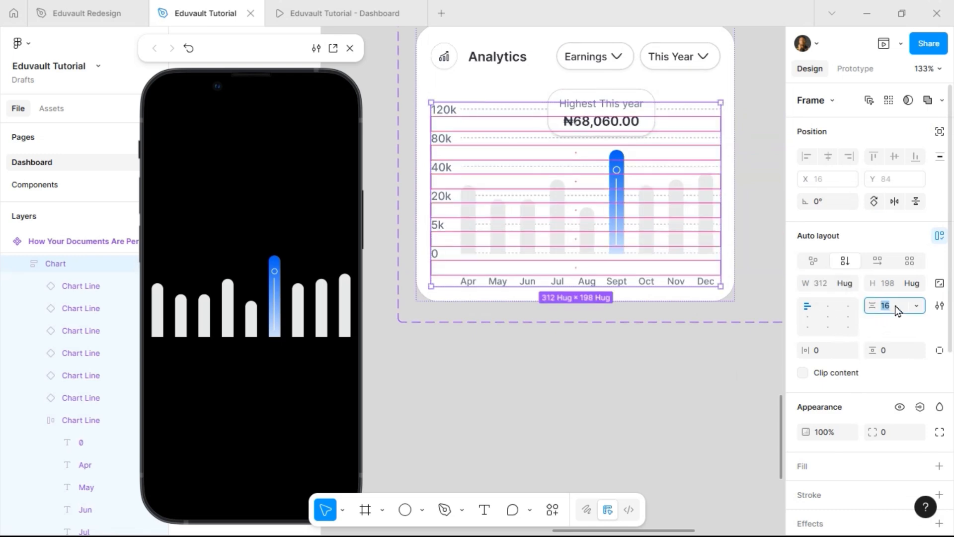
pyautogui.write('8')
pyautogui.press('Return')
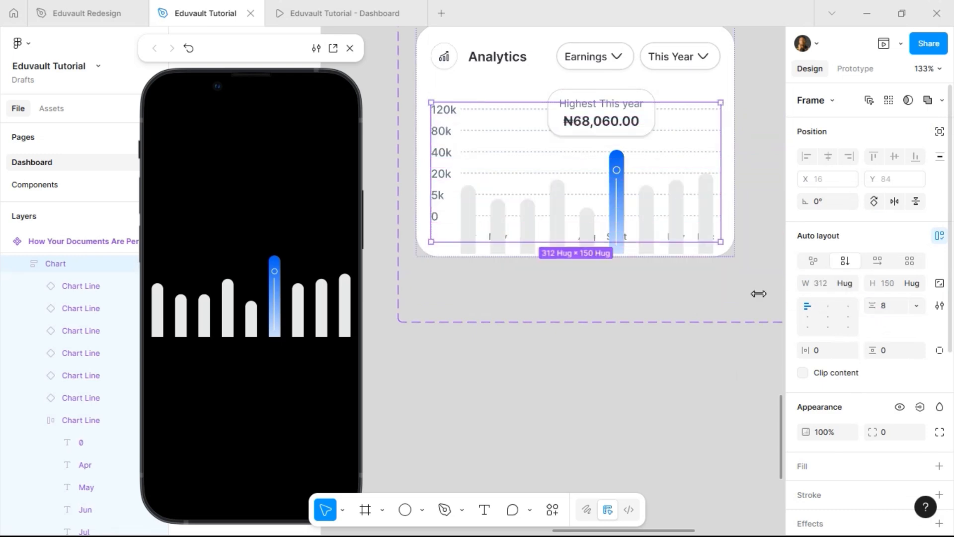
# Step: Raise the Bars frame to about Y 10 so the bars stand on the chart's 0 line
pyautogui.click(616, 196)
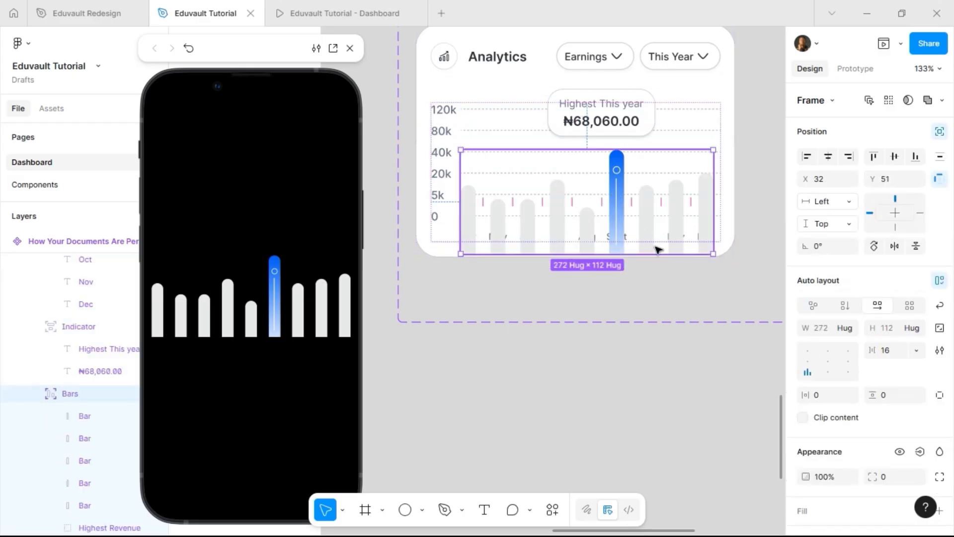
pyautogui.hotkey('shift', 'Up')
pyautogui.hotkey('shift', 'Up')
pyautogui.hotkey('shift', 'Up')
pyautogui.hotkey('shift', 'Up')
pyautogui.hotkey('shift', 'Up')
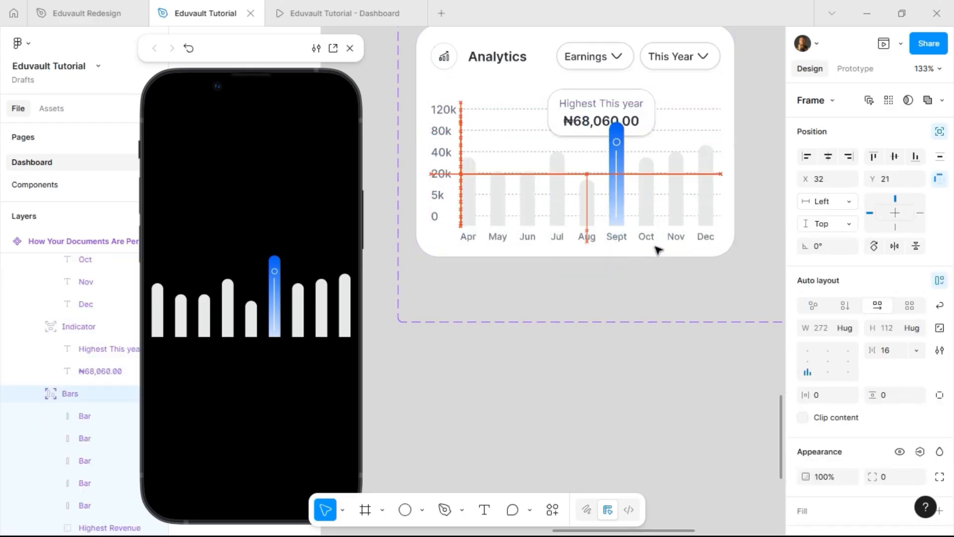
pyautogui.press('Down')
pyautogui.press('Down')
pyautogui.press('Down')
pyautogui.press('Down')
pyautogui.press('Down')
pyautogui.press('Down')
pyautogui.press('Down')
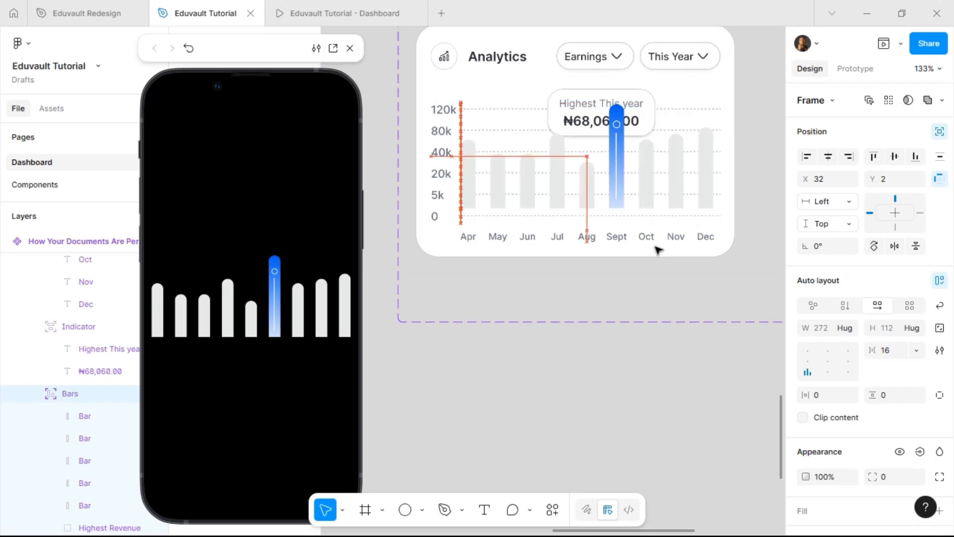
pyautogui.press('Down')
pyautogui.press('Down')
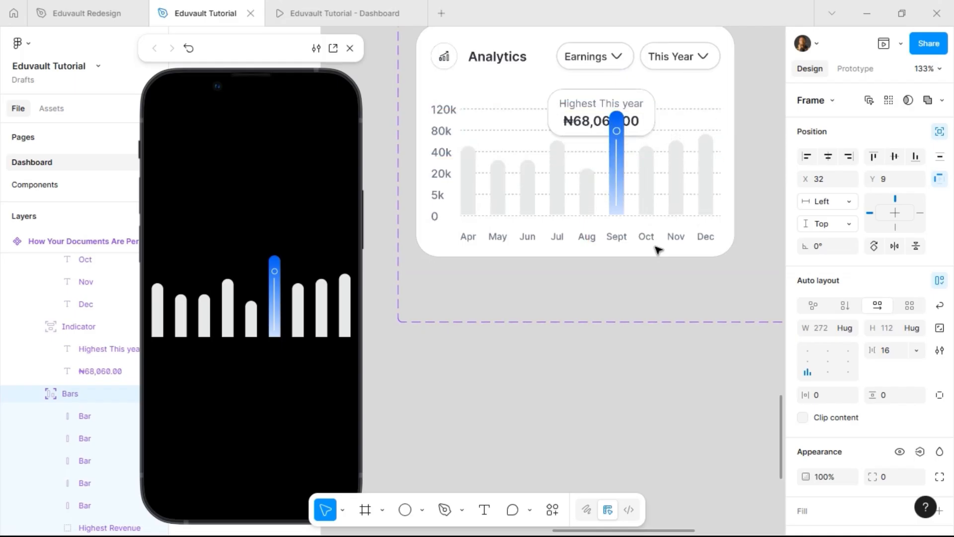
pyautogui.press('Down')
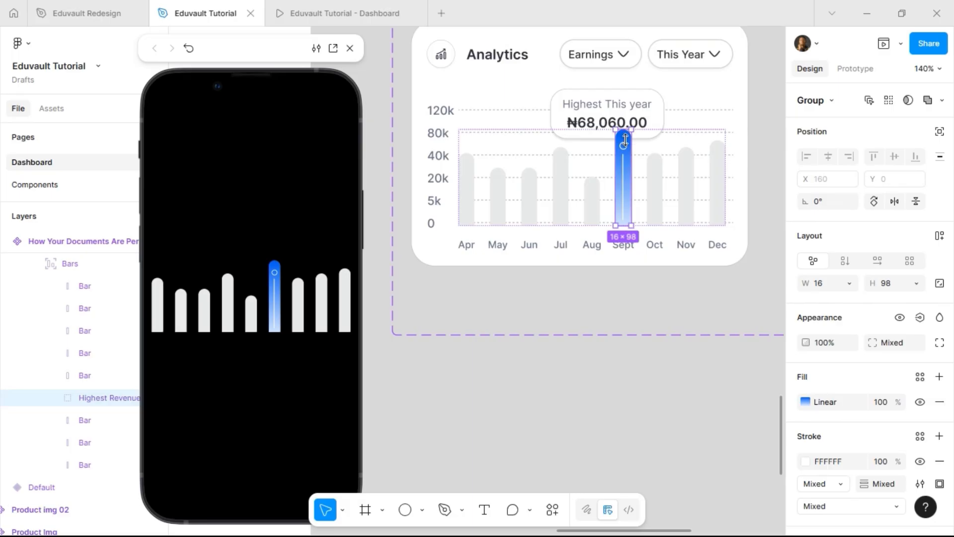
# Step: Shorten the blue Highest Revenue bar to a height of 88
pyautogui.moveTo(625, 140); pyautogui.dragTo(625, 140)
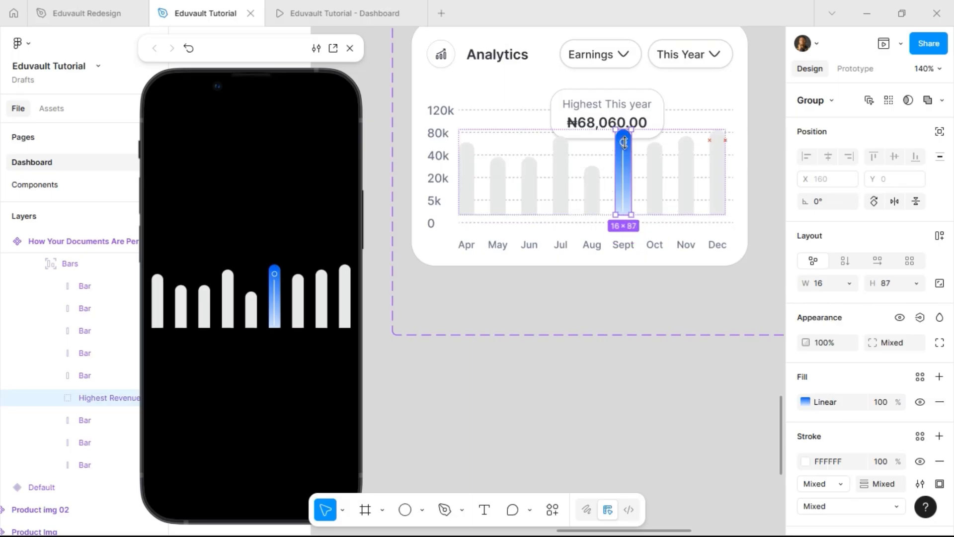
pyautogui.click(887, 286)
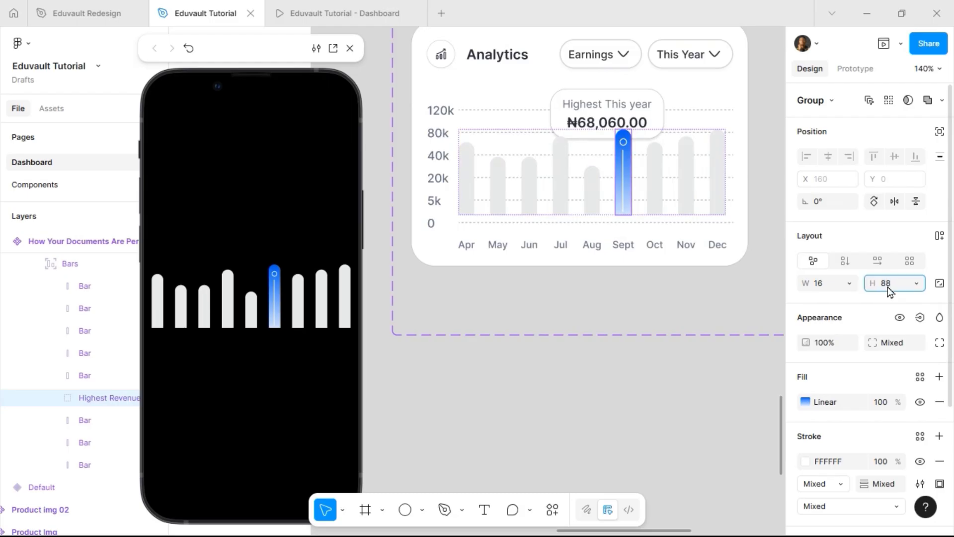
pyautogui.click(762, 279)
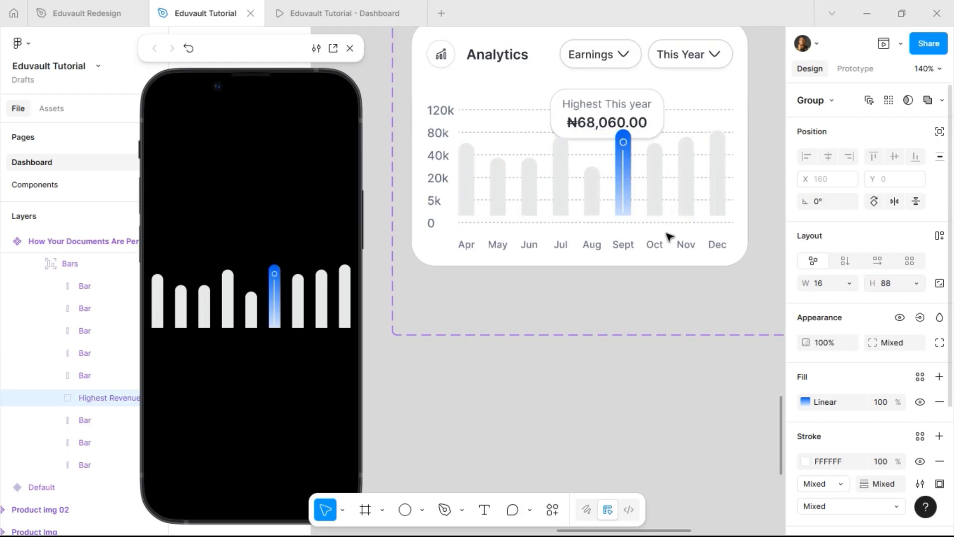
# Step: Move the whole Bars frame back onto the 0 line, at Y 35
pyautogui.click(622, 225)
pyautogui.press('Up')
pyautogui.press('Up')
pyautogui.press('Up')
pyautogui.press('Up')
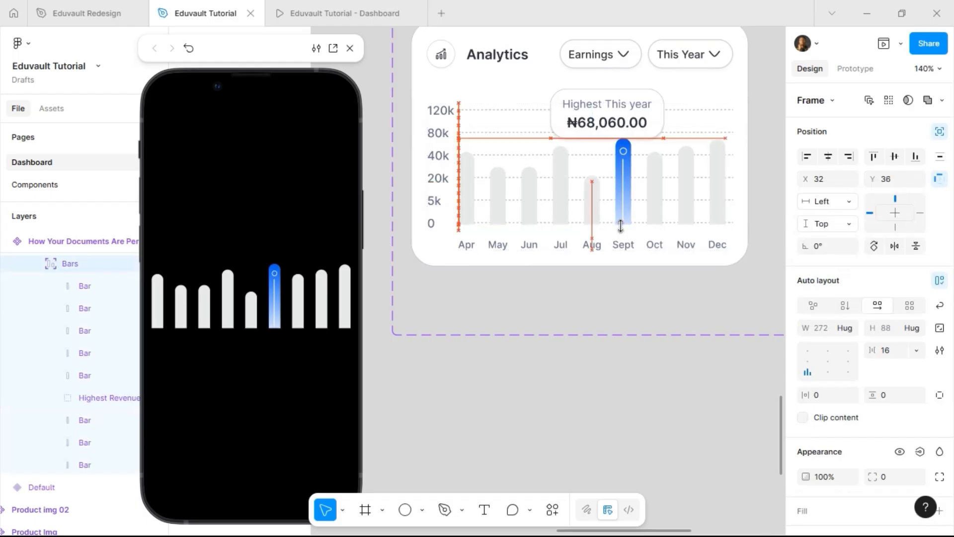
pyautogui.press('Down')
pyautogui.press('Down')
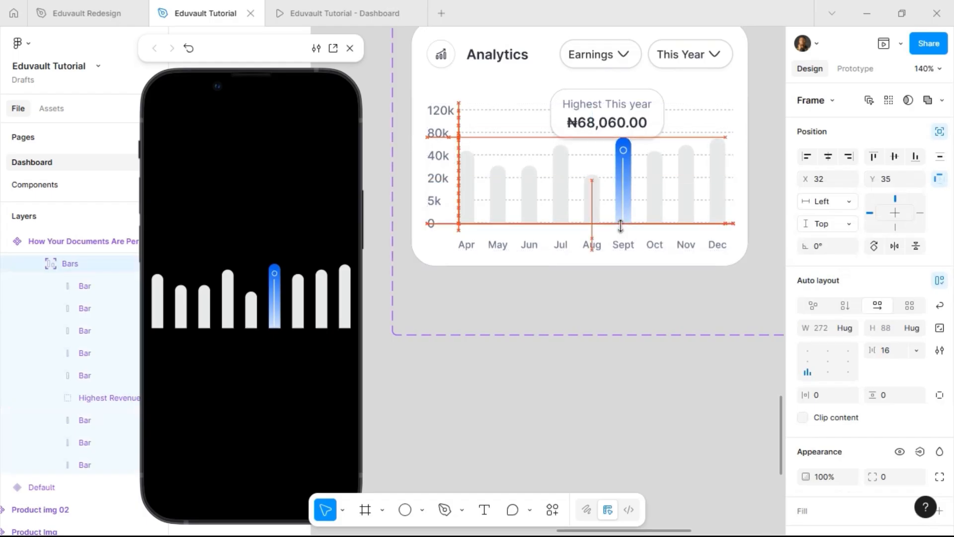
# Step: Set the Highest Revenue bar's height to 84 after trying and undoing 80, and realign the Bars frame with the 0 line
pyautogui.click(625, 149)
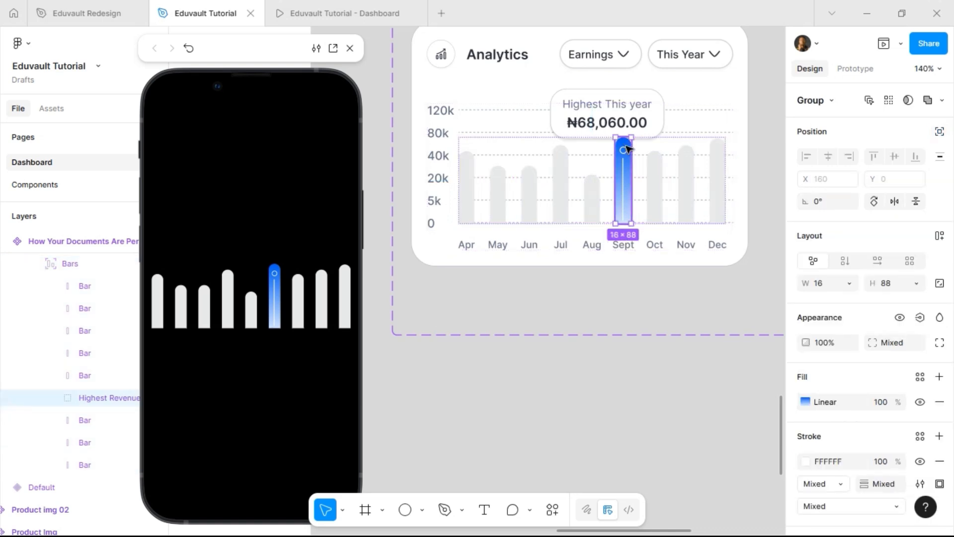
pyautogui.click(894, 283)
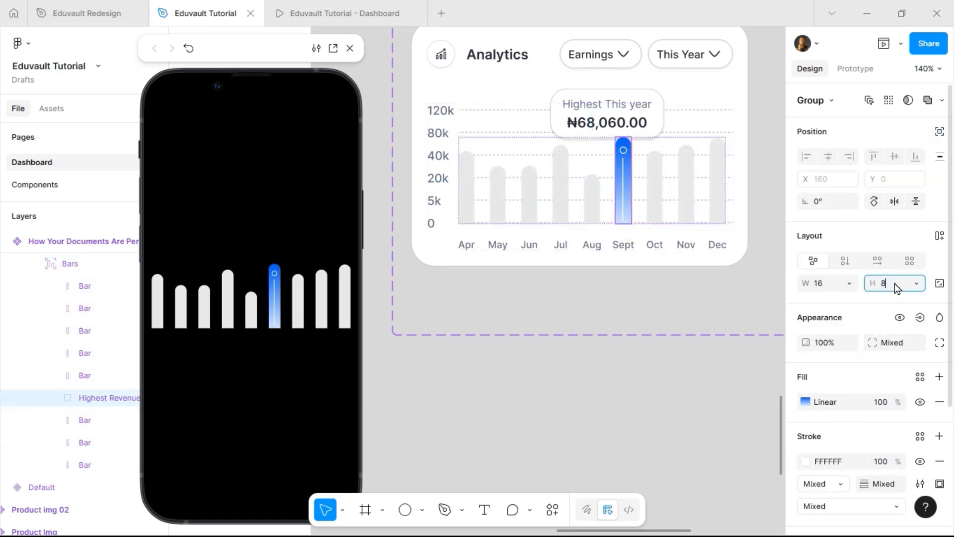
pyautogui.press('Return')
pyautogui.hotkey('ctrl', 'z')
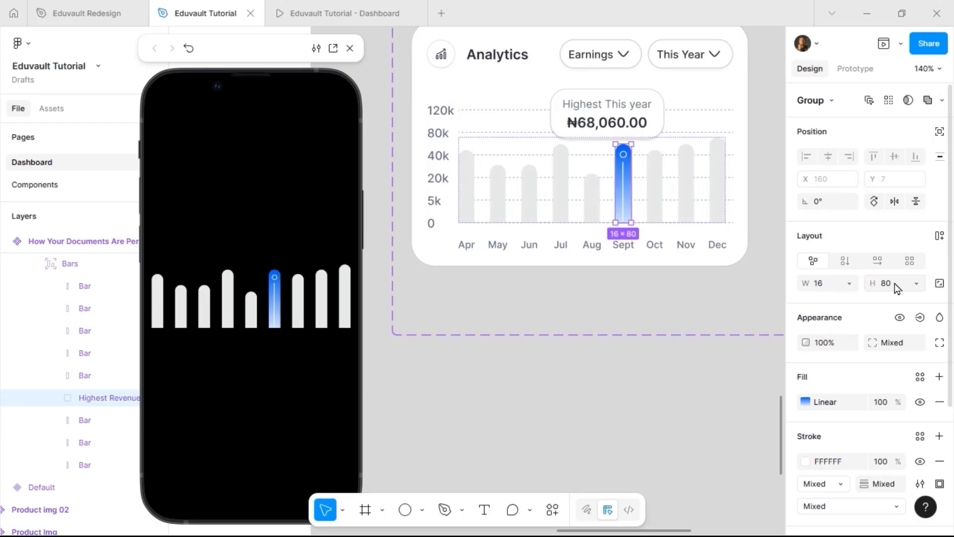
pyautogui.click(894, 283)
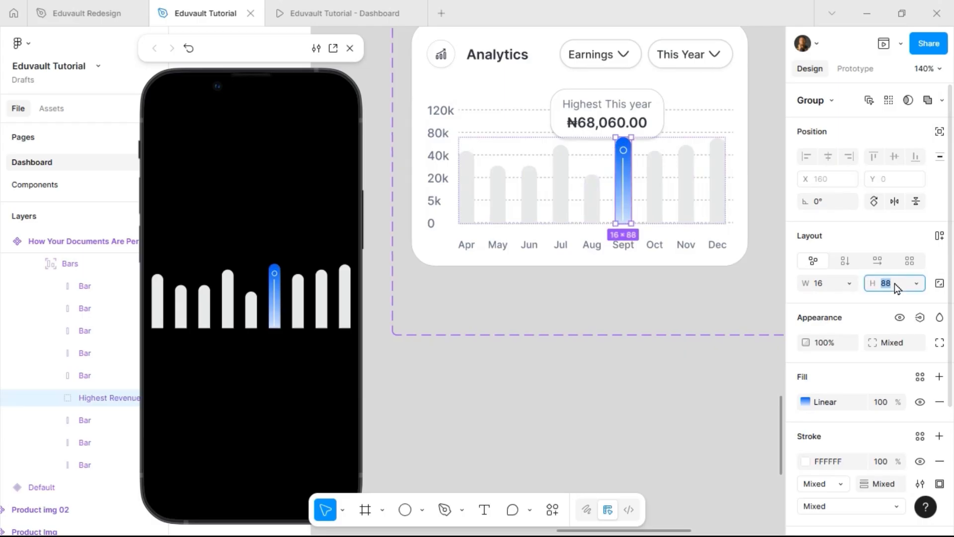
pyautogui.press('Return')
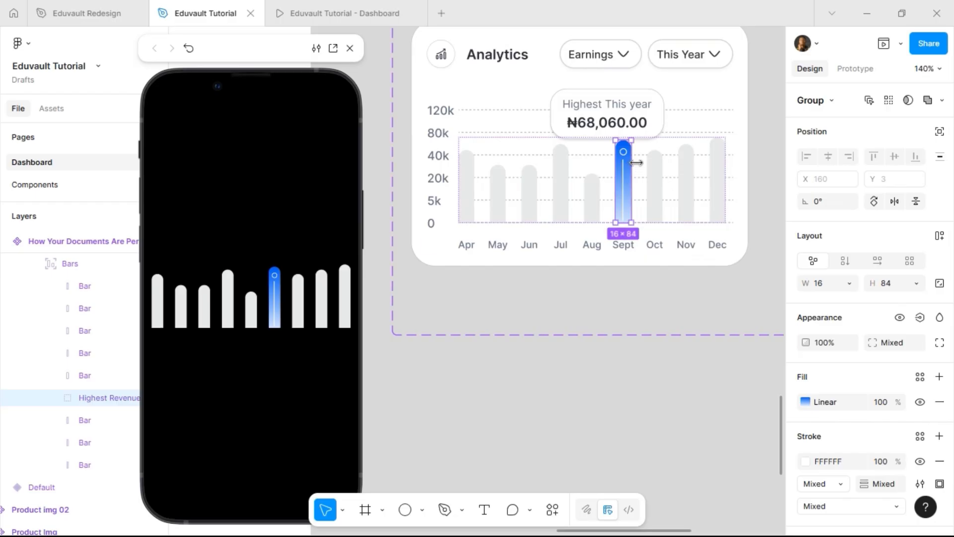
pyautogui.click(652, 176)
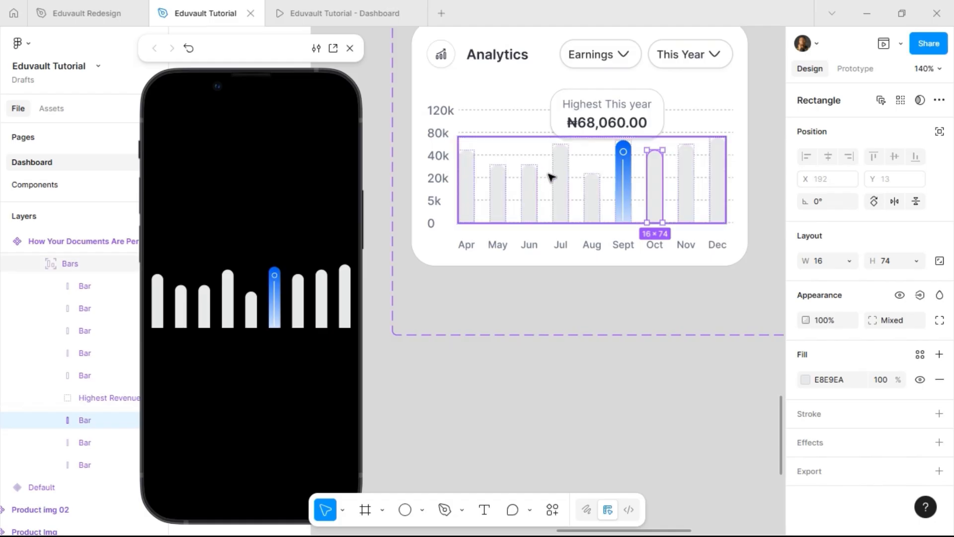
pyautogui.press('Escape')
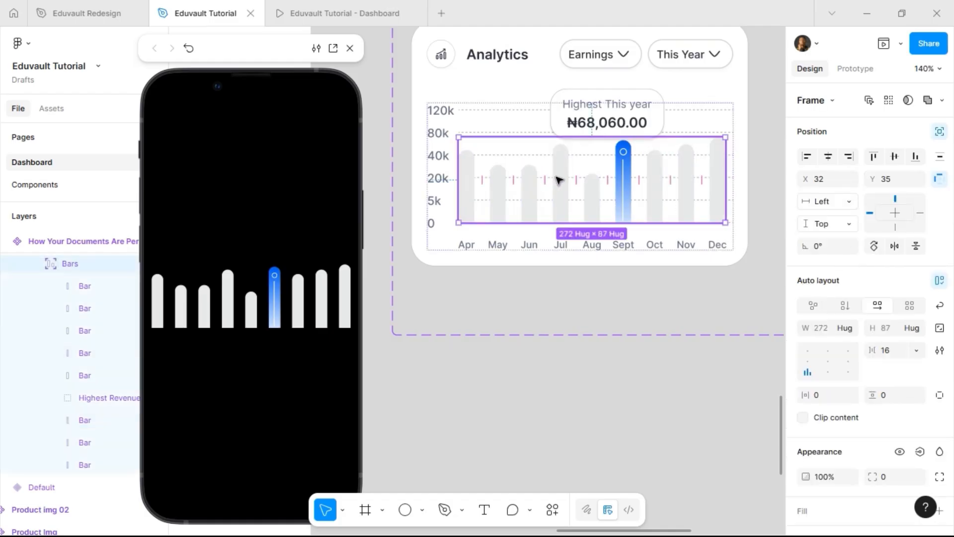
pyautogui.click(624, 168)
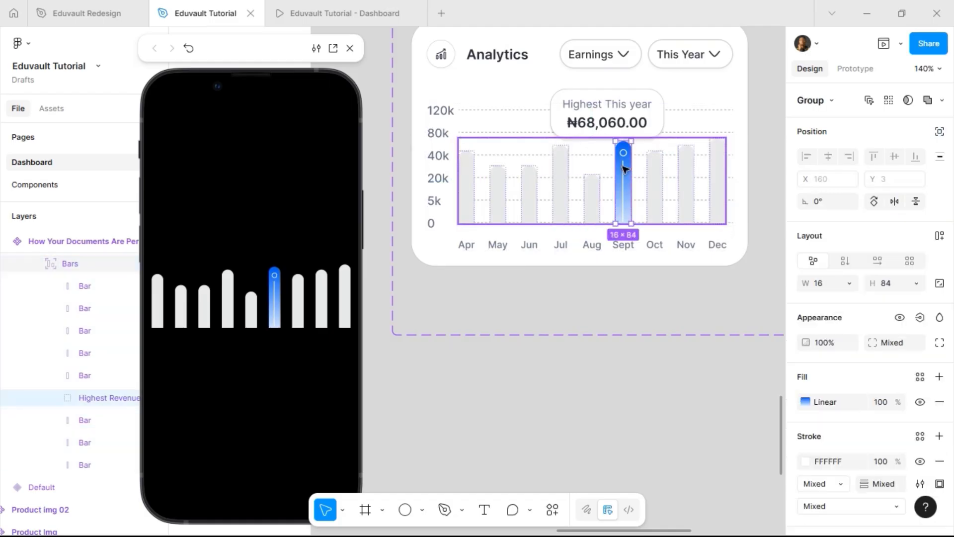
# Step: Move the Indicator label to X 146, Y -16 so it sits centred just above the blue Sept bar
pyautogui.click(626, 114)
pyautogui.hotkey('shift', 'Right')
pyautogui.hotkey('shift', 'Up')
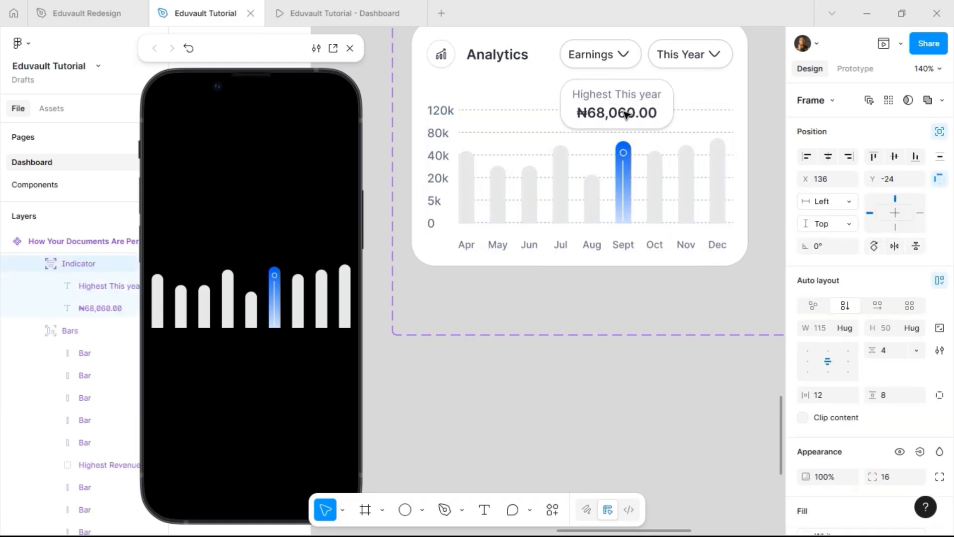
pyautogui.press('Down')
pyautogui.press('Down')
pyautogui.press('Down')
pyautogui.press('Down')
pyautogui.hotkey('shift', 'Right')
pyautogui.press('Down')
pyautogui.press('Down')
pyautogui.press('Down')
pyautogui.press('Down')
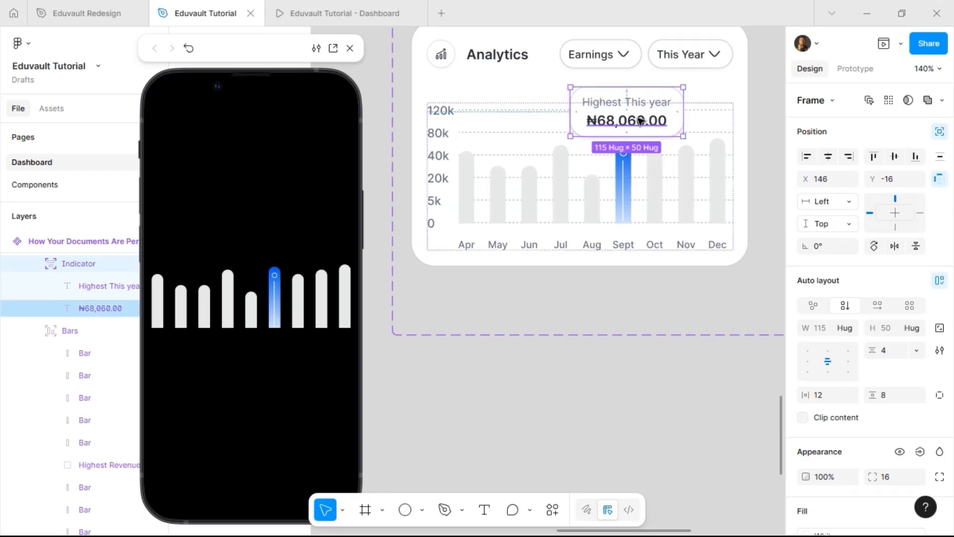
# Step: Set the Indicator's ₦68,060.00 amount to font size 12 and its "Highest This year" label to font size 8
pyautogui.keyDown('ctrl'); pyautogui.click(656, 122); pyautogui.keyUp('ctrl')
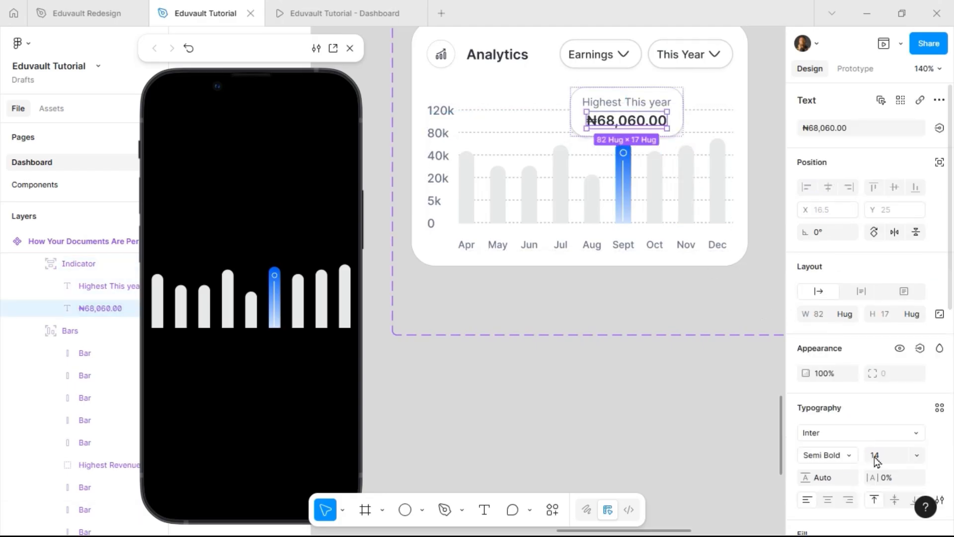
pyautogui.click(893, 456)
pyautogui.write('12')
pyautogui.press('Return')
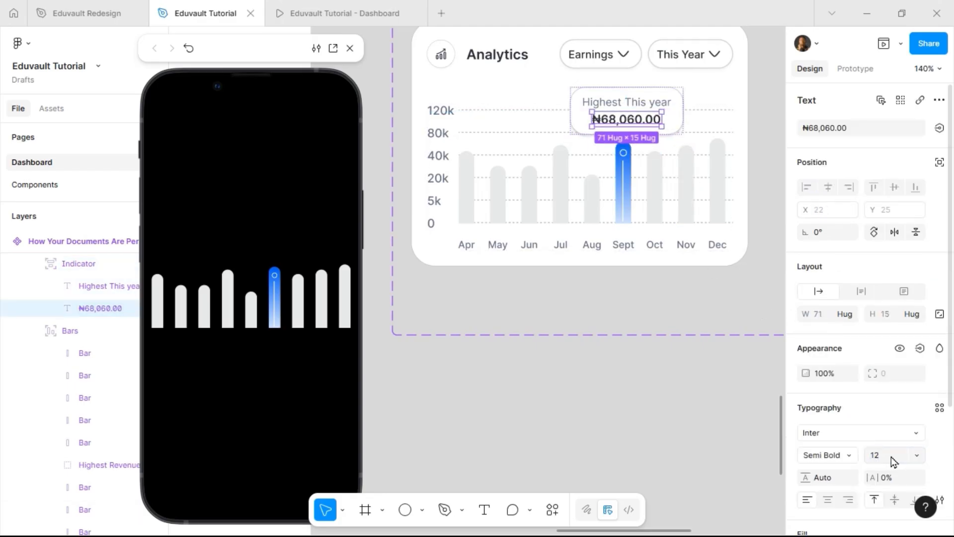
pyautogui.click(627, 102)
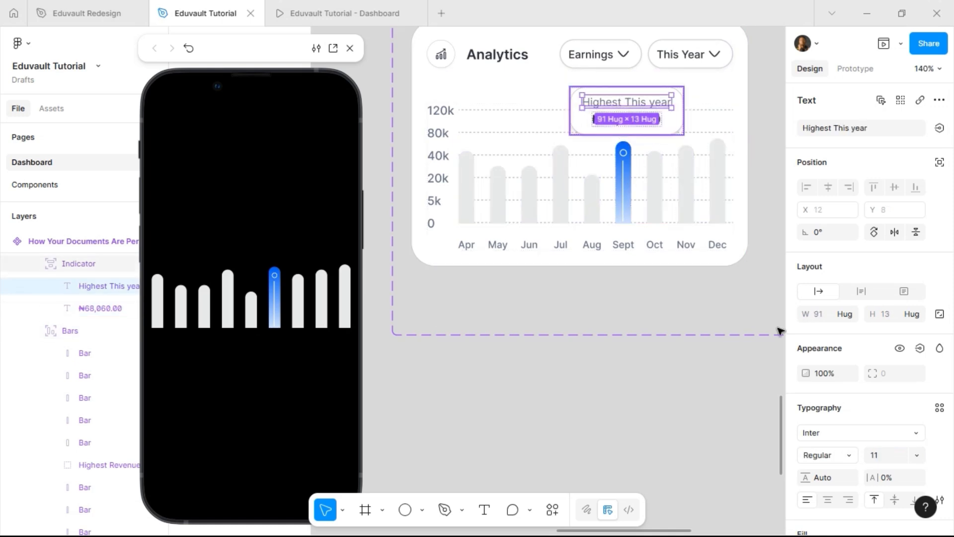
pyautogui.click(880, 461)
pyautogui.write('8')
pyautogui.press('Return')
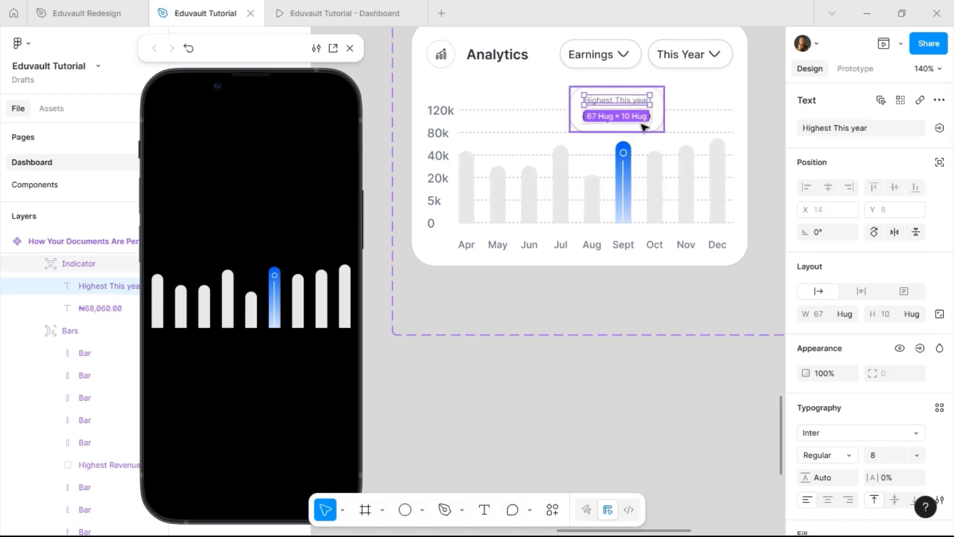
# Step: Set the Indicator frame's vertical padding to 4 and its horizontal padding to 8
pyautogui.click(662, 117)
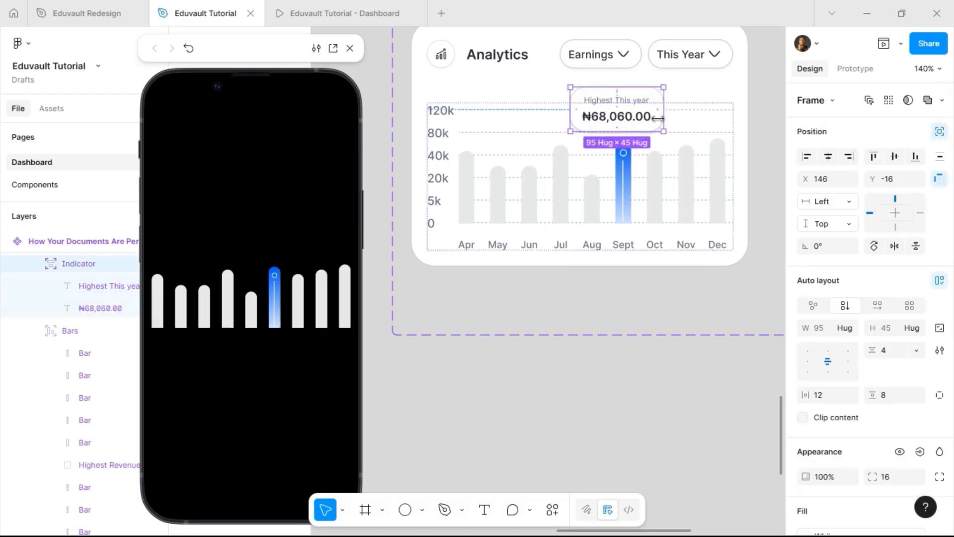
pyautogui.click(891, 400)
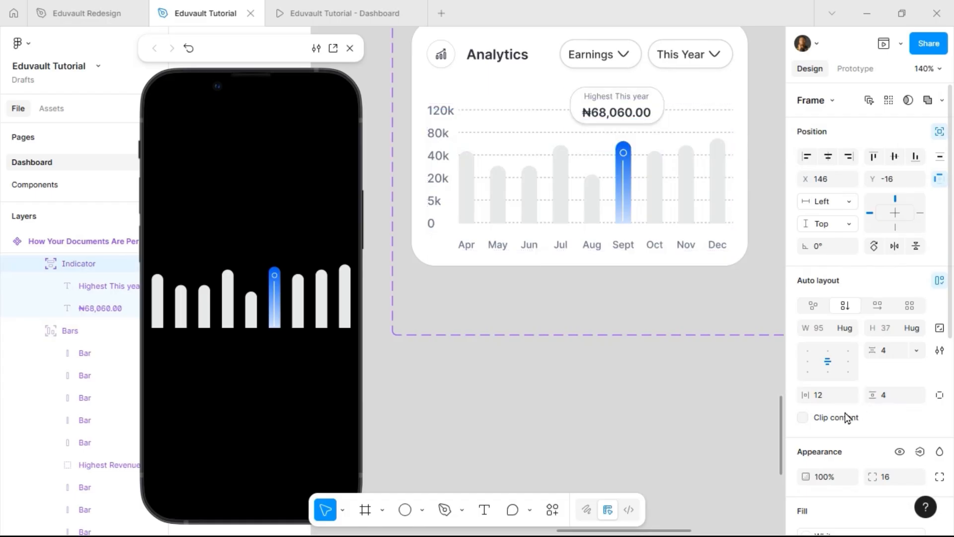
pyautogui.click(826, 395)
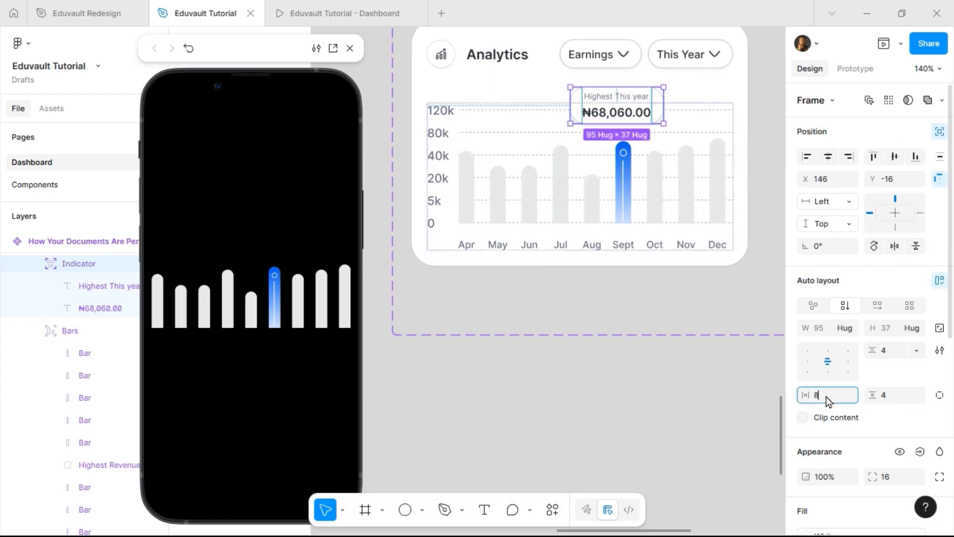
pyautogui.write('8')
pyautogui.press('Return')
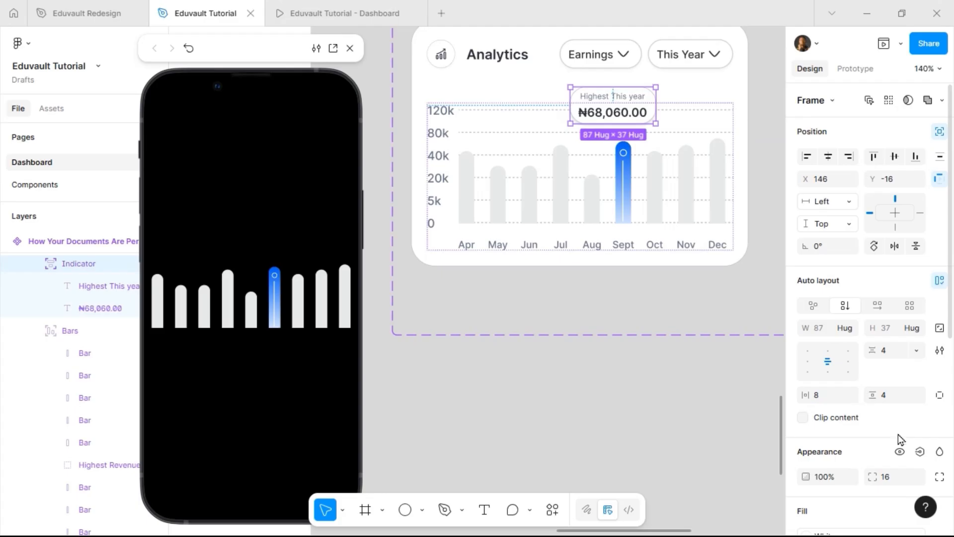
# Step: Set the Indicator frame's corner radius to 8 after trying 12
pyautogui.click(898, 476)
pyautogui.write('12')
pyautogui.press('Return')
pyautogui.click(901, 481)
pyautogui.press('Return')
# Step: Move the Indicator to X 156, Y -2 so it sits centred just above the blue Sept bar
pyautogui.hotkey('shift', 'Down')
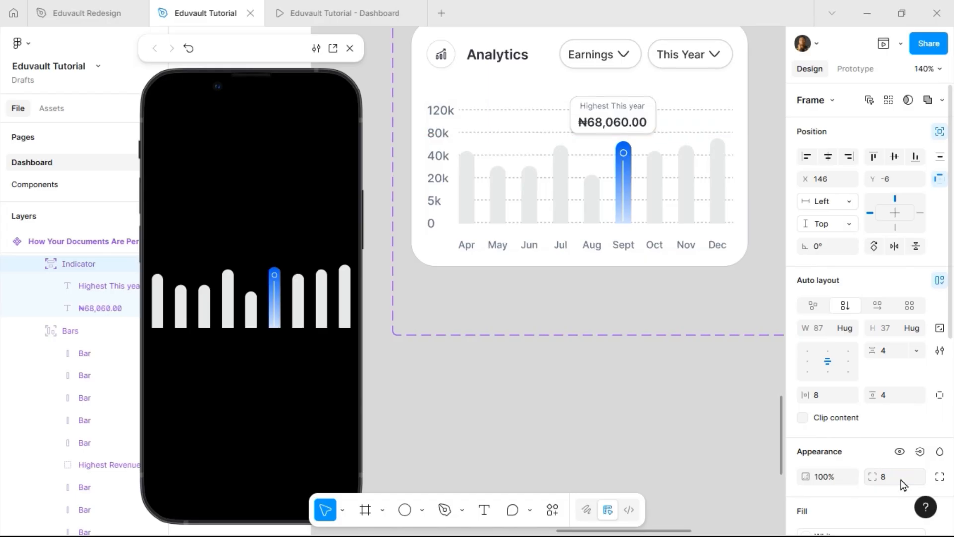
pyautogui.hotkey('shift', 'Right')
pyautogui.hotkey('shift', 'Down')
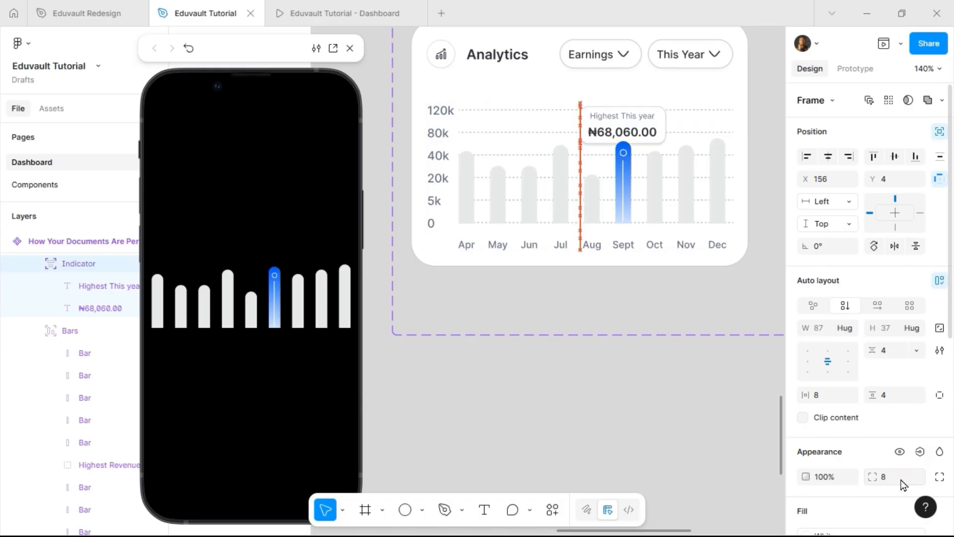
pyautogui.press('Up')
pyautogui.press('Up')
pyautogui.press('Up')
pyautogui.press('Up')
pyautogui.press('Up')
pyautogui.press('Up')
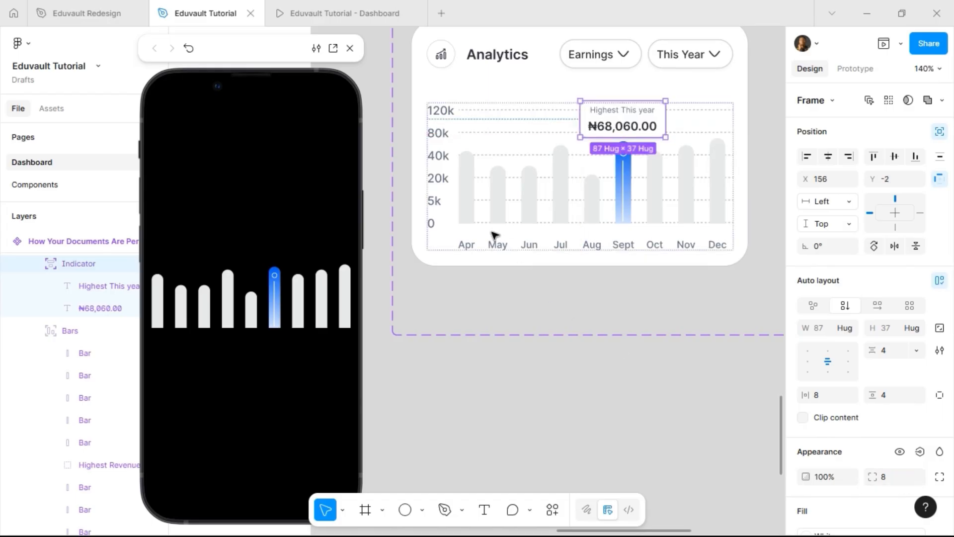
# Step: Shorten the Apr bar to a height of 50 and the May and Jun bars to 39
pyautogui.scroll(3, 474, 213)
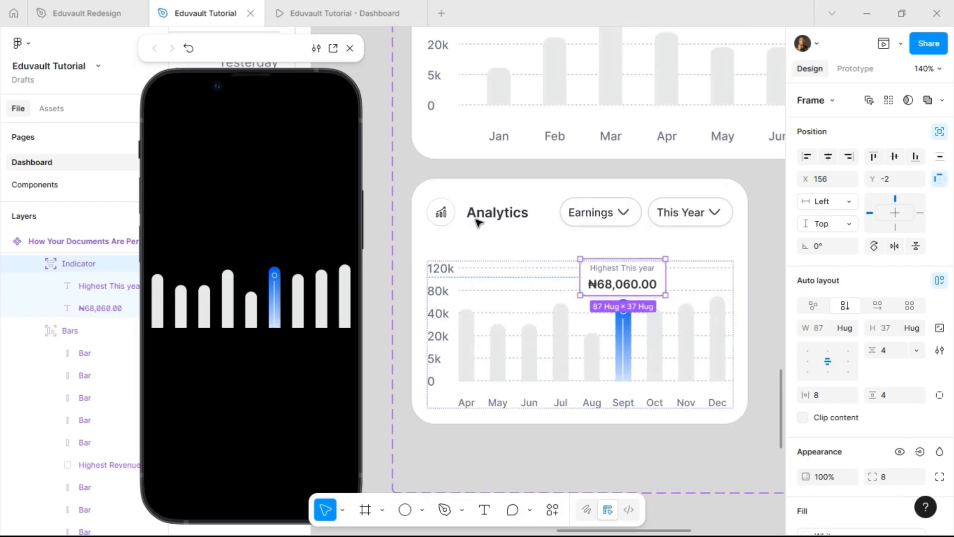
pyautogui.scroll(-3, 477, 221)
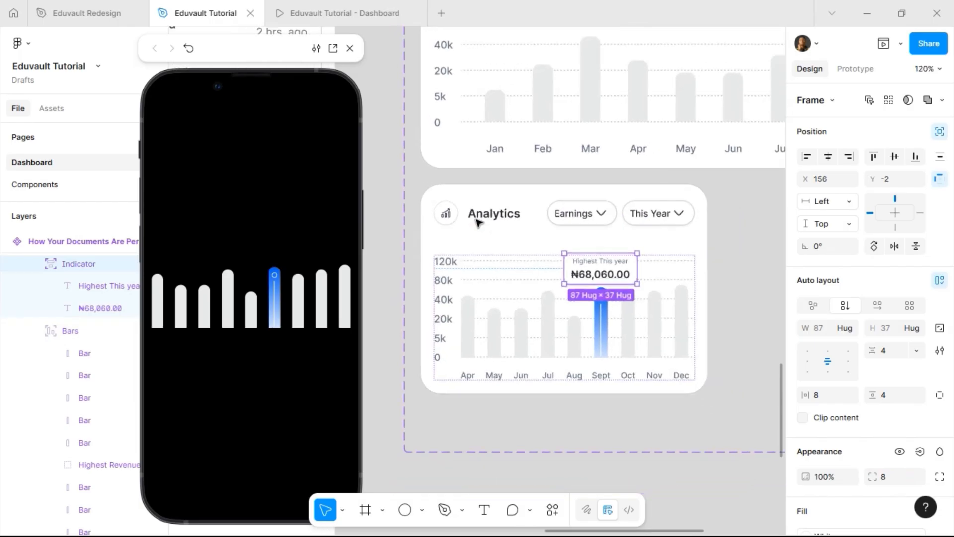
pyautogui.click(470, 315)
pyautogui.doubleClick(471, 301)
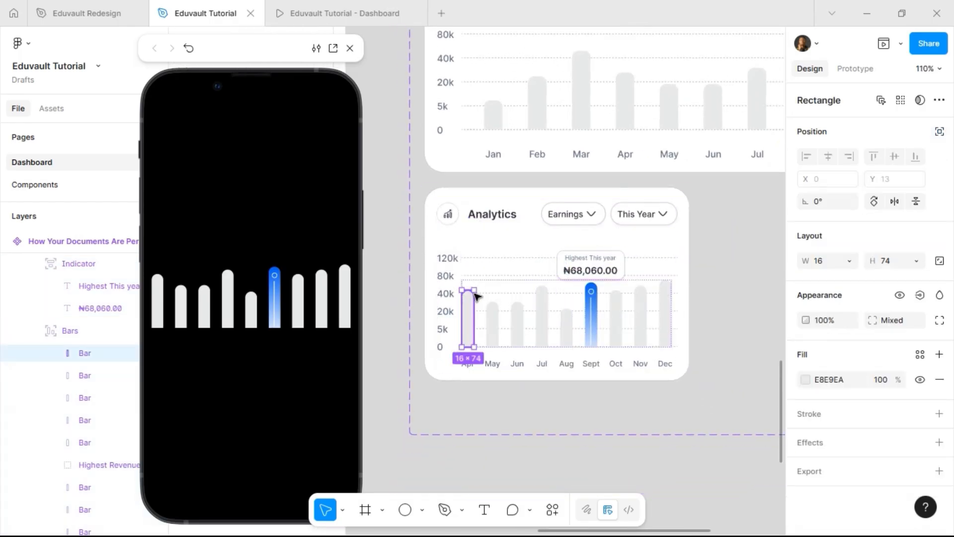
pyautogui.moveTo(468, 289); pyautogui.dragTo(488, 309)
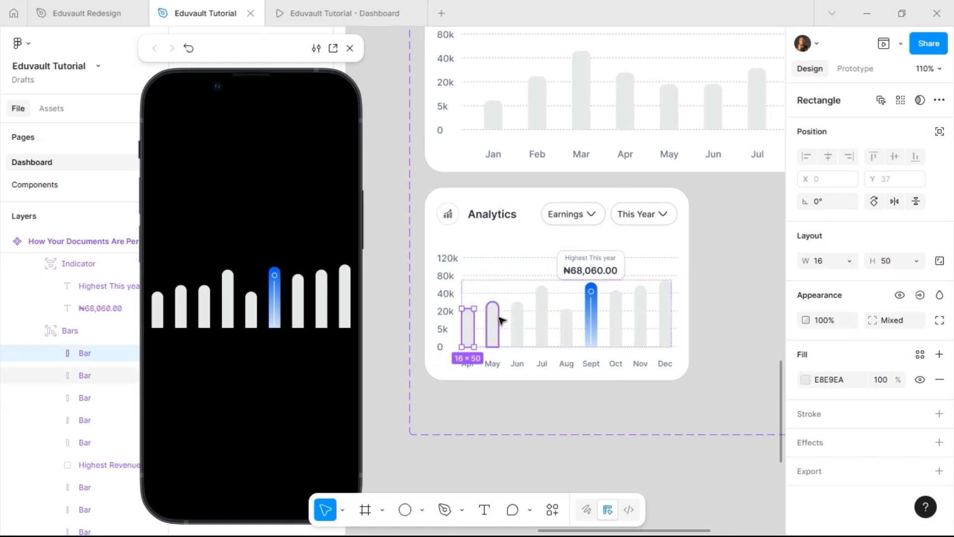
pyautogui.click(493, 302)
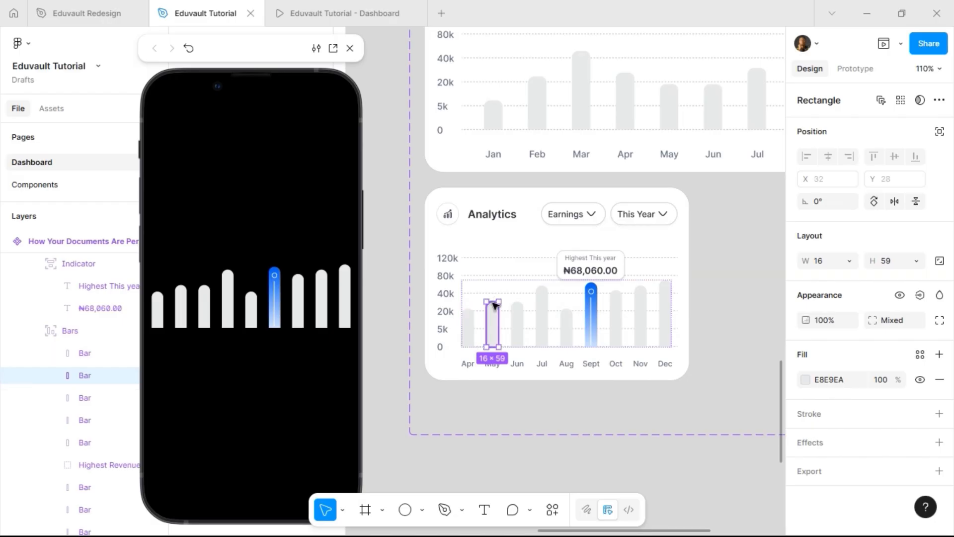
pyautogui.moveTo(495, 304); pyautogui.dragTo(521, 321)
pyautogui.click(521, 305)
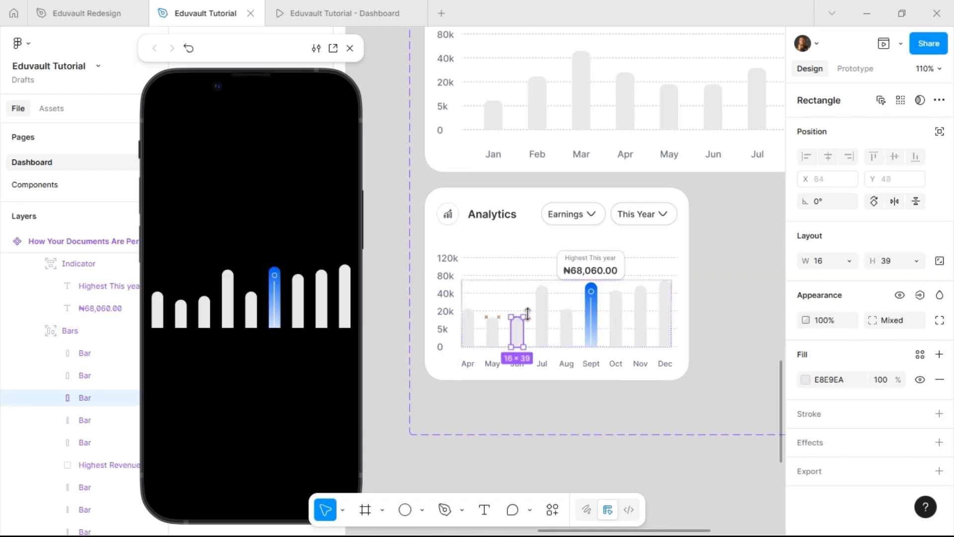
# Step: Shorten the Jul bar to a height of 57 and the Aug bar to 30
pyautogui.click(548, 297)
pyautogui.moveTo(544, 289); pyautogui.dragTo(540, 303)
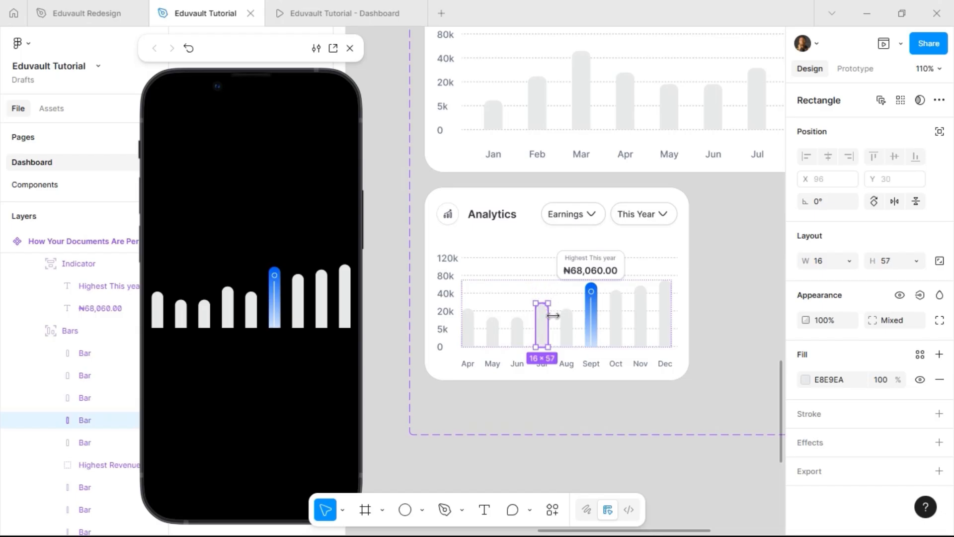
pyautogui.hscroll(3, 545, 322)
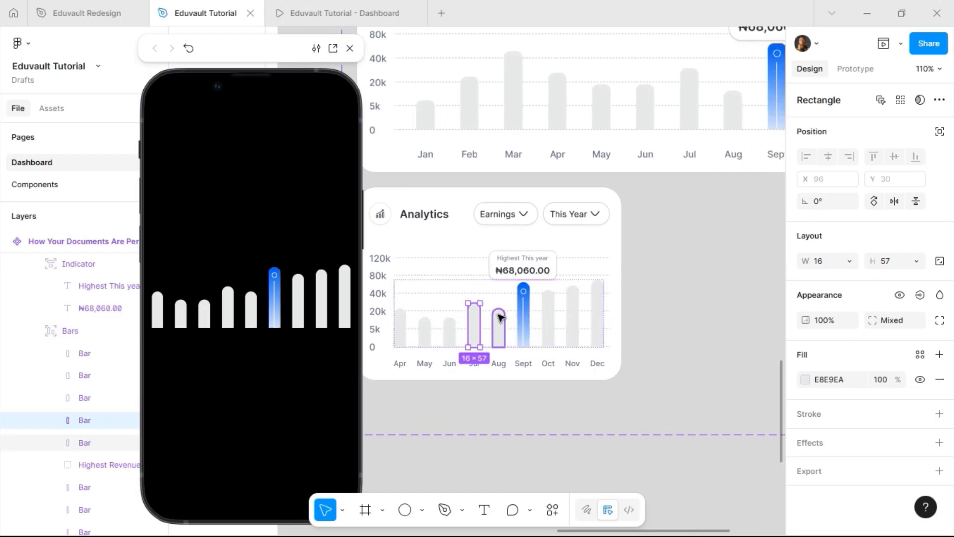
pyautogui.click(498, 321)
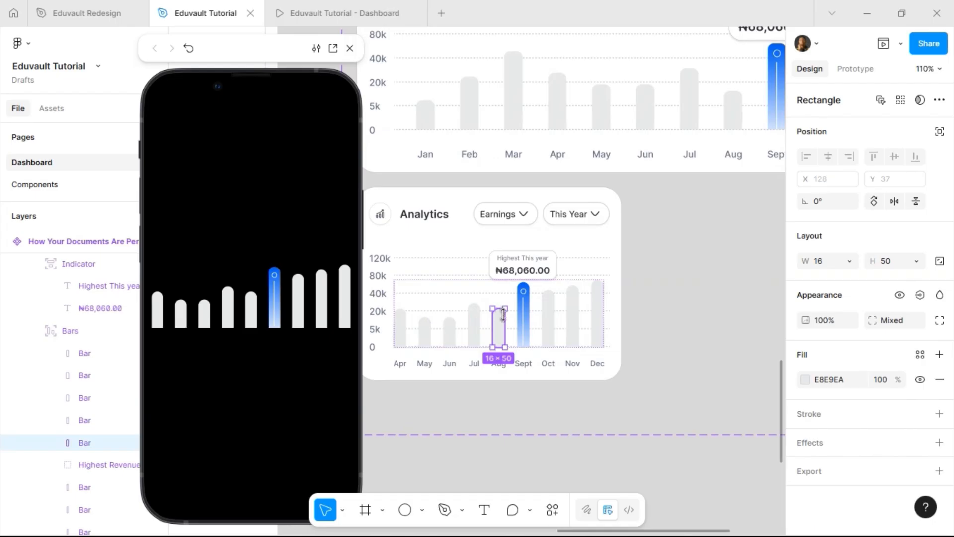
pyautogui.moveTo(498, 321); pyautogui.dragTo(498, 329)
pyautogui.hscroll(2, 550, 313)
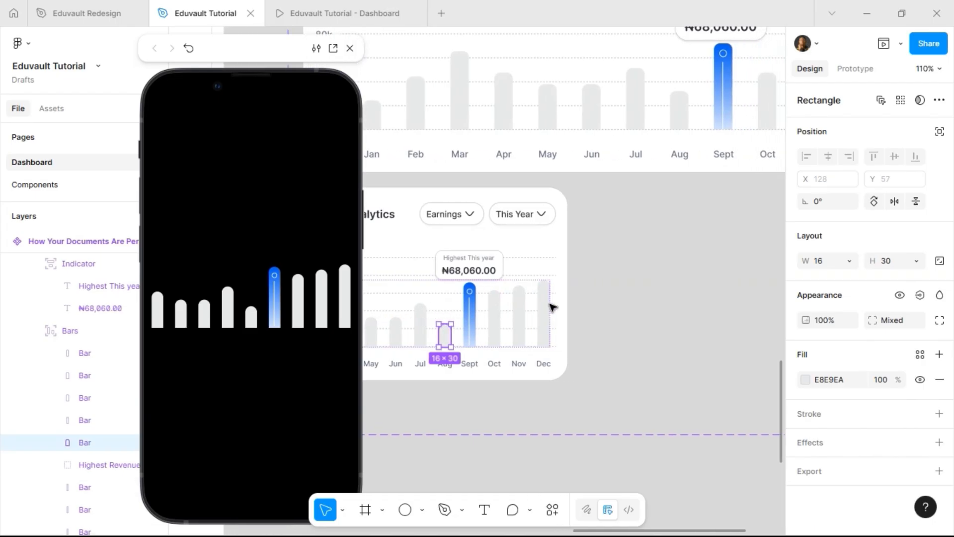
# Step: Shorten the Oct, Nov and Dec bars so they rise in steps, with Dec at a height of 75
pyautogui.hscroll(3, 552, 306)
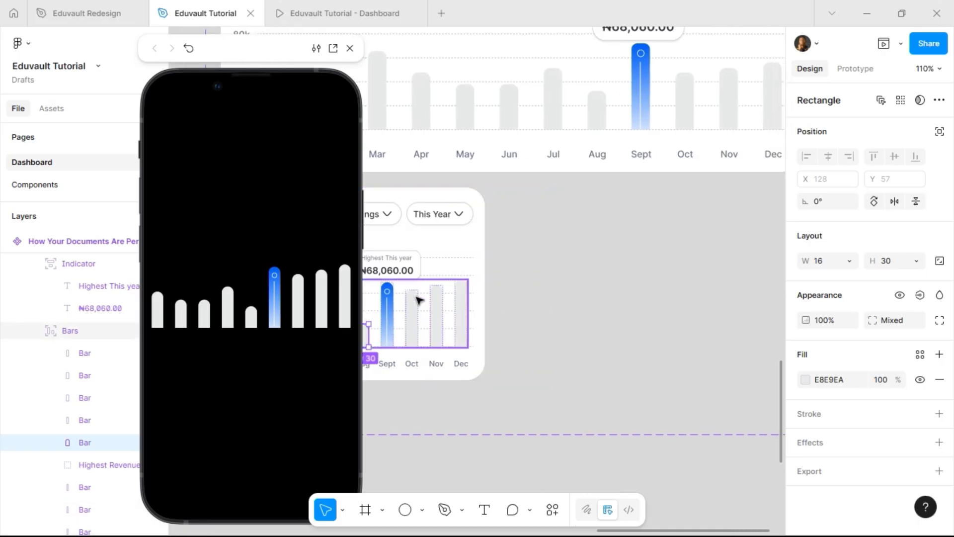
pyautogui.click(419, 299)
pyautogui.moveTo(416, 299); pyautogui.dragTo(465, 290)
pyautogui.click(437, 308)
pyautogui.click(461, 300)
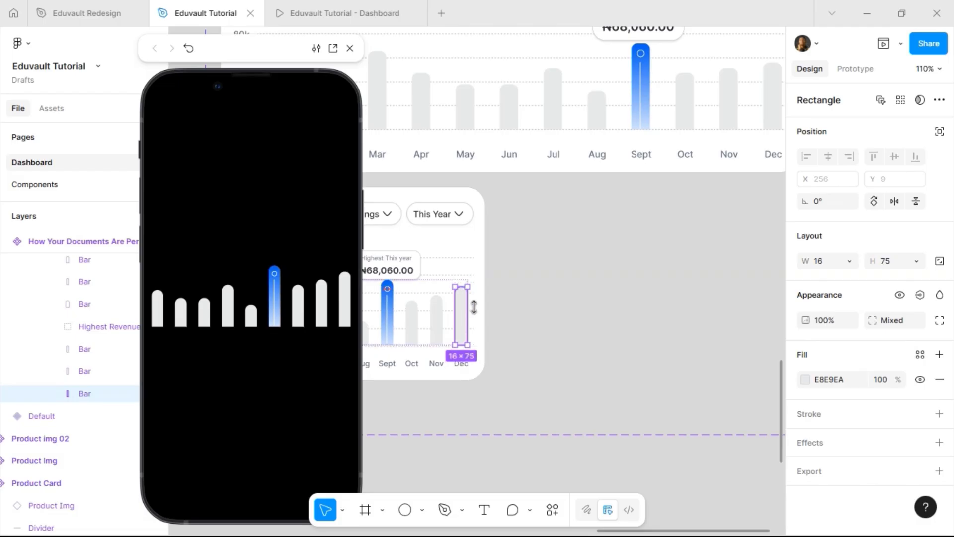
# Step: Move the whole Bars frame down so the bars stand on the 0 line again
pyautogui.hscroll(-4, 568, 315)
pyautogui.hscroll(-1, 570, 316)
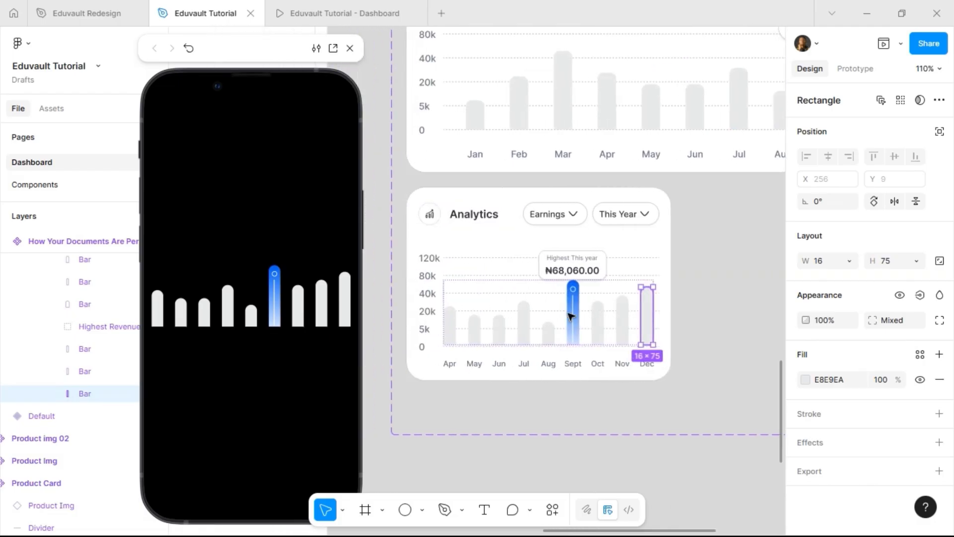
pyautogui.hotkey('shift', 'Return')
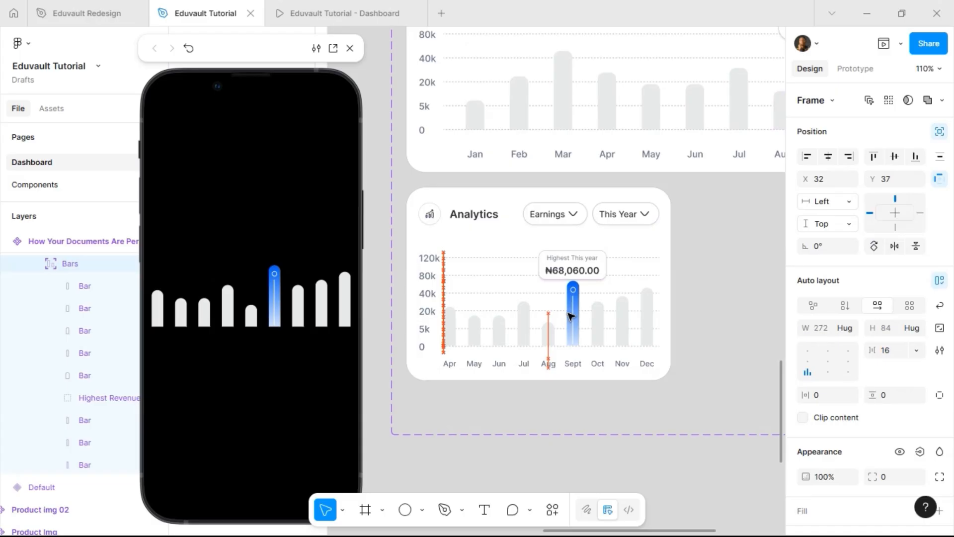
pyautogui.click(530, 470)
pyautogui.hscroll(-2, 530, 470)
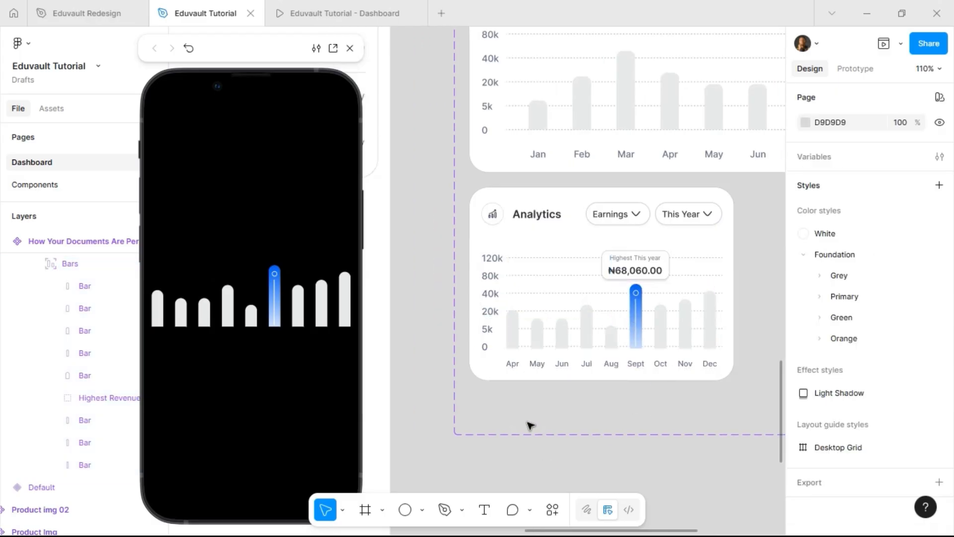
# Step: Duplicate the Recent Activities card below itself on the mobile screen and replace the duplicate with the narrow Analytics chart variant
pyautogui.scroll(-5, 528, 425)
pyautogui.click(588, 295)
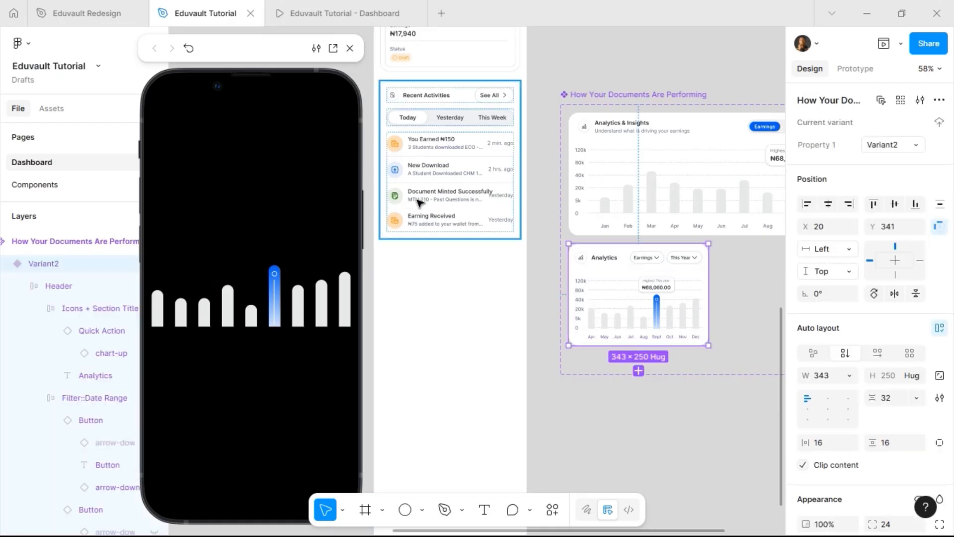
pyautogui.click(450, 160)
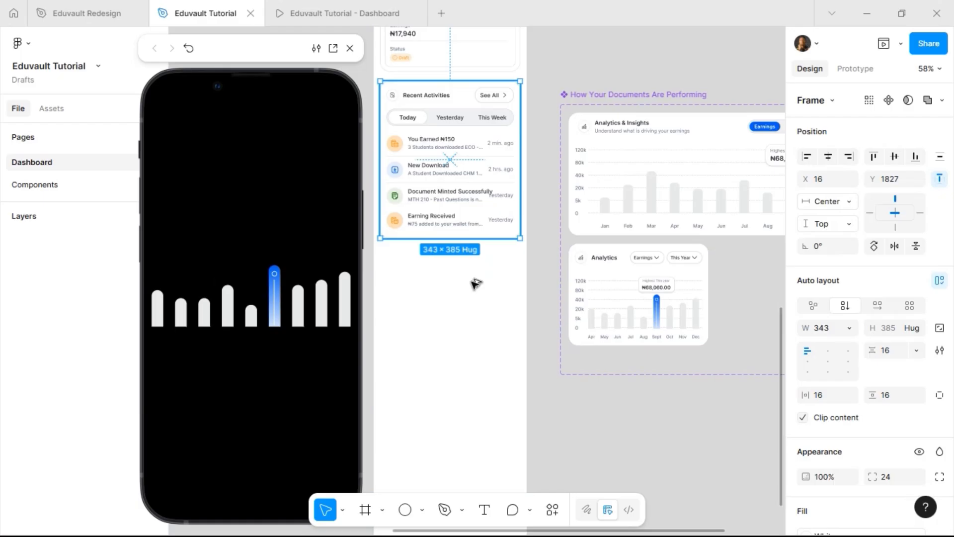
pyautogui.hotkey('ctrl', 'd')
pyautogui.moveTo(471, 292)
pyautogui.mouseDown()
pyautogui.moveTo(462, 298)
pyautogui.moveTo(480, 292)
pyautogui.mouseUp()
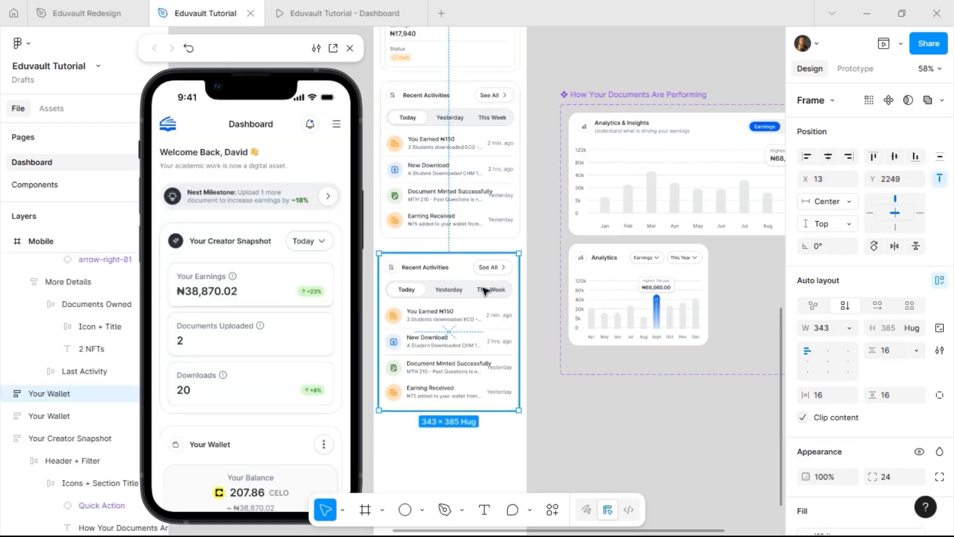
pyautogui.hotkey('ctrl', 'shift', 'r')
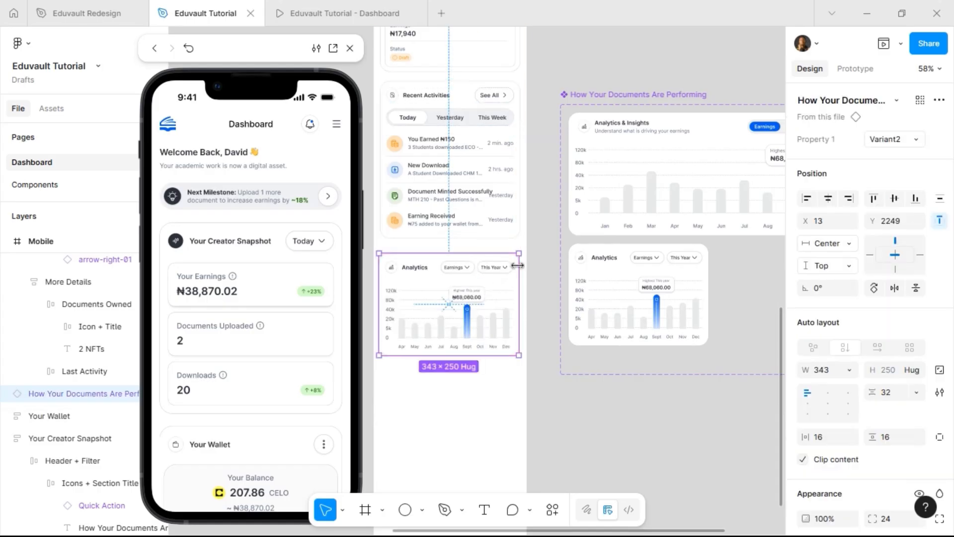
# Step: Move the Analytics card up to Y 2236, close beneath Recent Activities, and check it in the phone preview
pyautogui.press('Up')
pyautogui.press('Up')
pyautogui.press('Up')
pyautogui.press('Up')
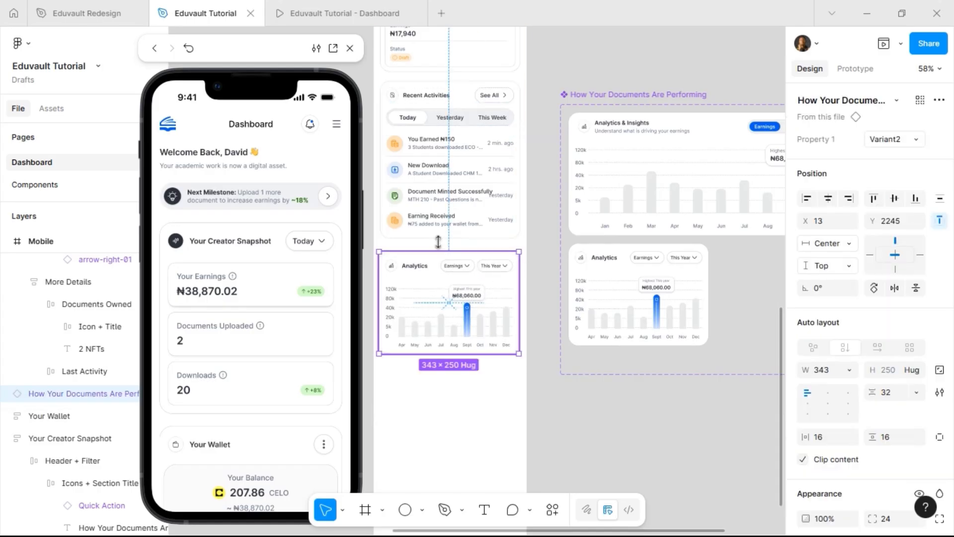
pyautogui.press('Down')
pyautogui.hotkey('shift', 'Up')
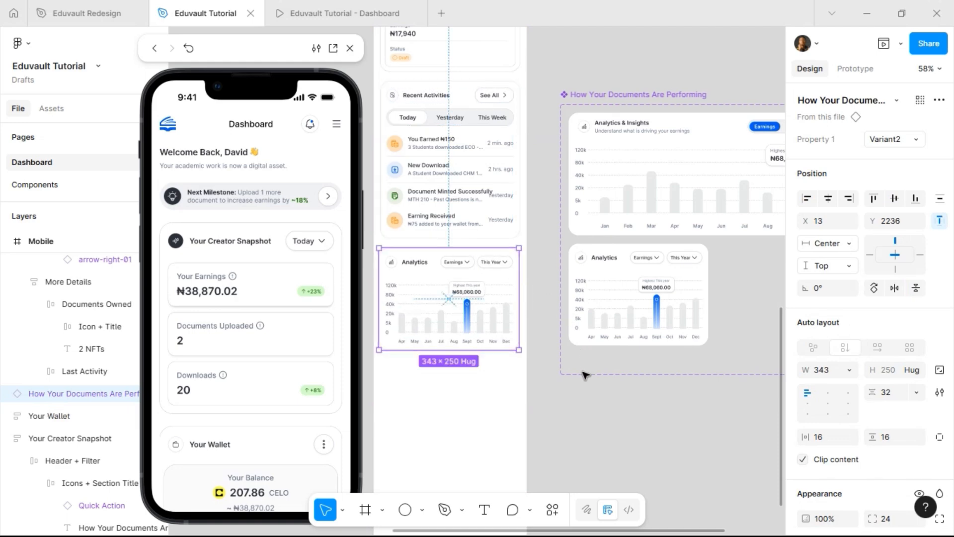
pyautogui.hscroll(-3, 551, 392)
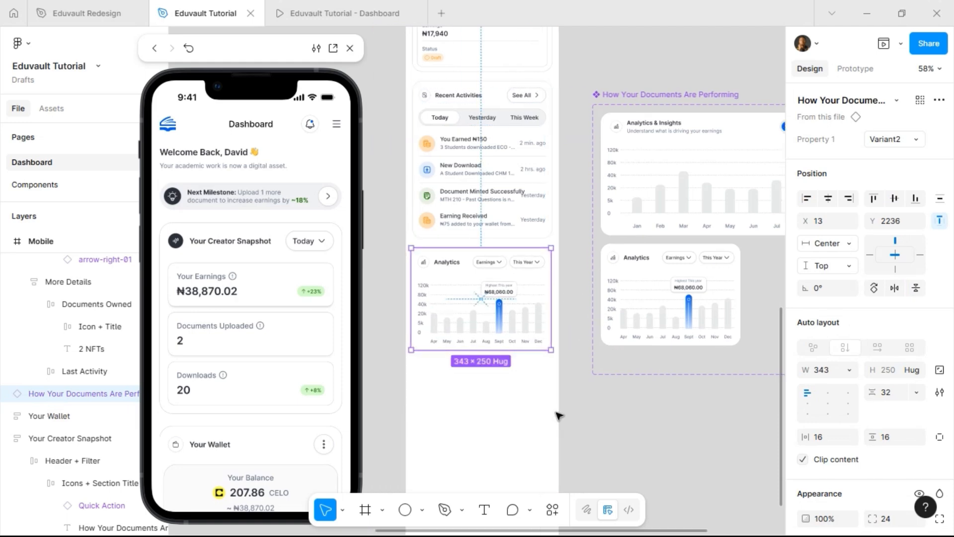
pyautogui.scroll(-15, 262, 353)
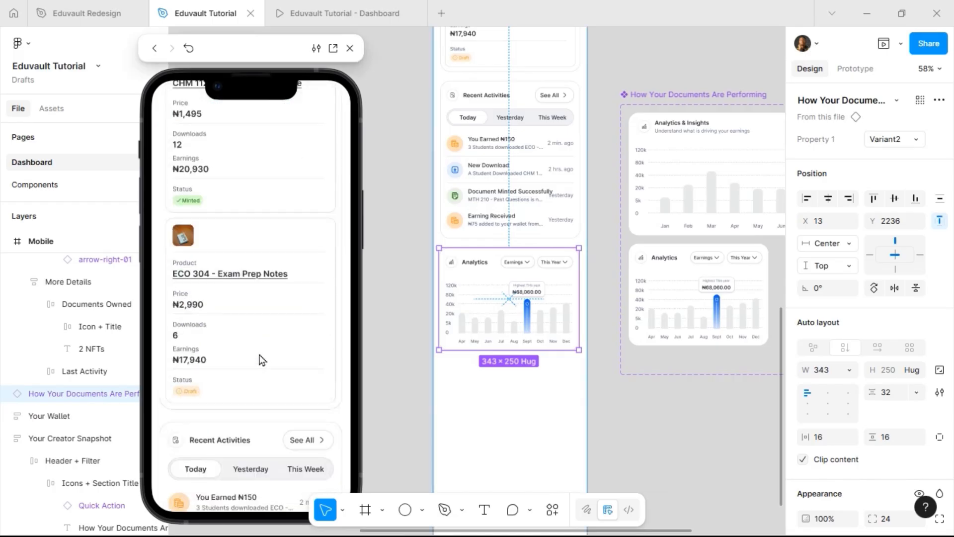
pyautogui.scroll(10, 263, 365)
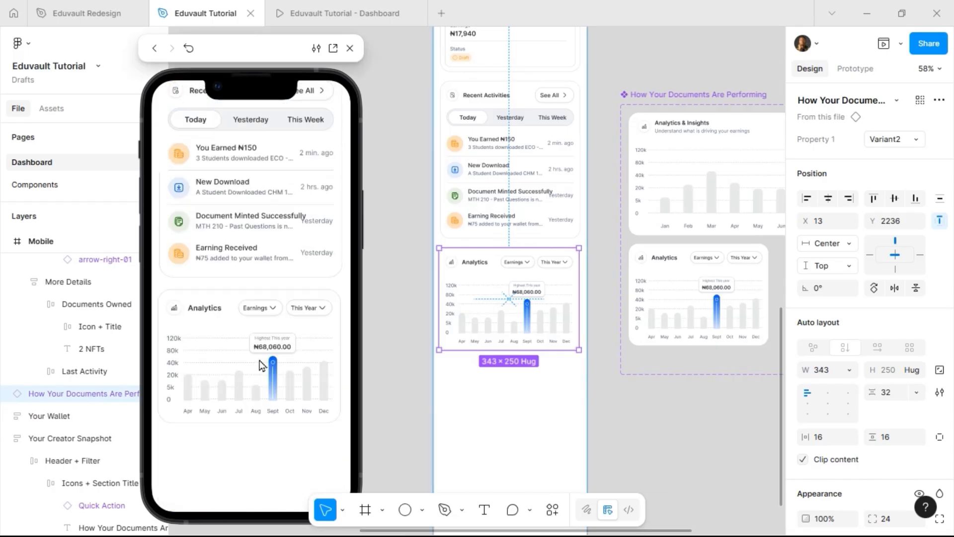
# Step: Apply auto layout to the whole Mobile frame so its sections stack vertically
pyautogui.scroll(5, 263, 365)
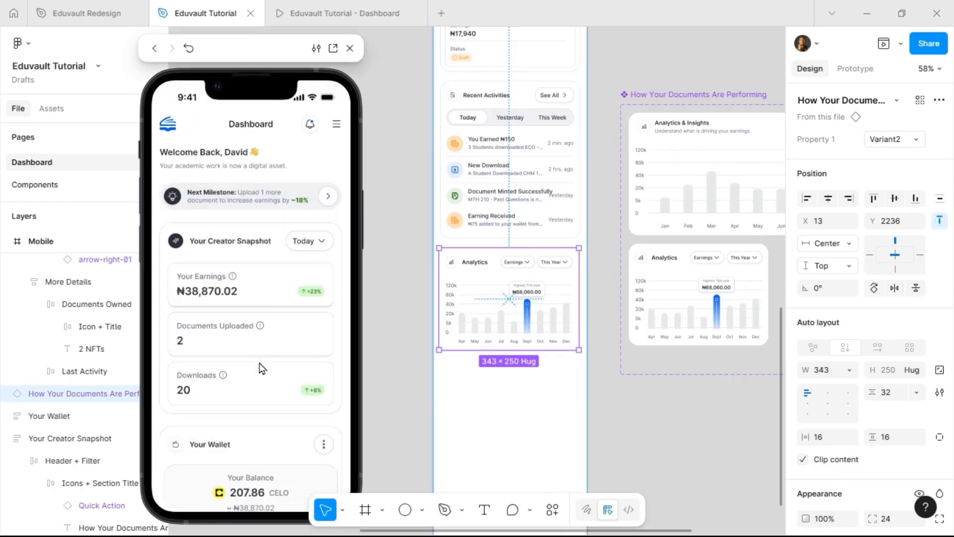
pyautogui.scroll(10, 517, 249)
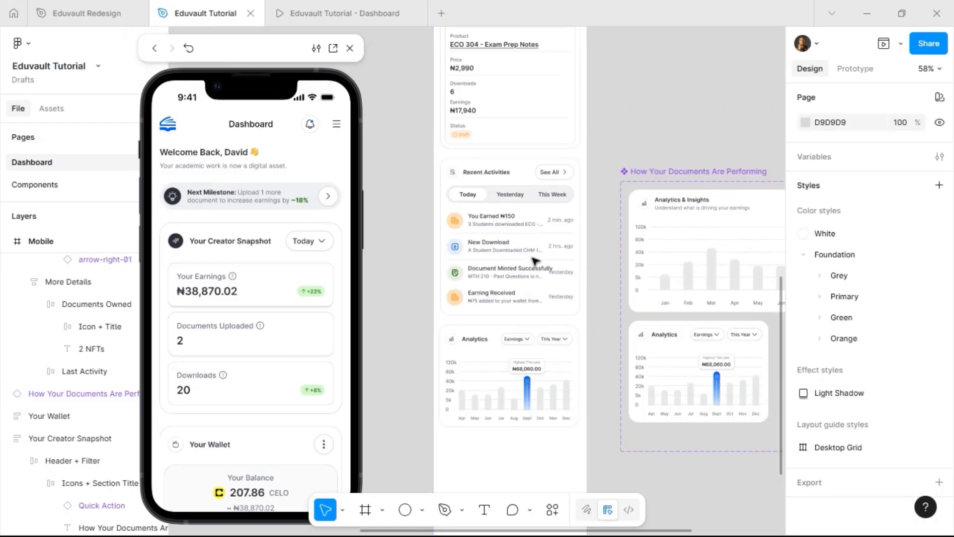
pyautogui.scroll(1, 504, 220)
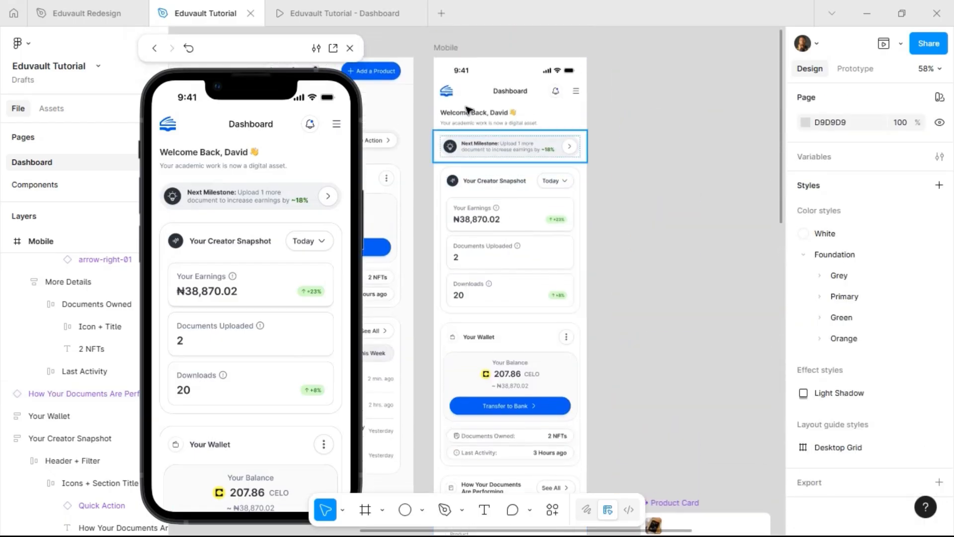
pyautogui.click(446, 46)
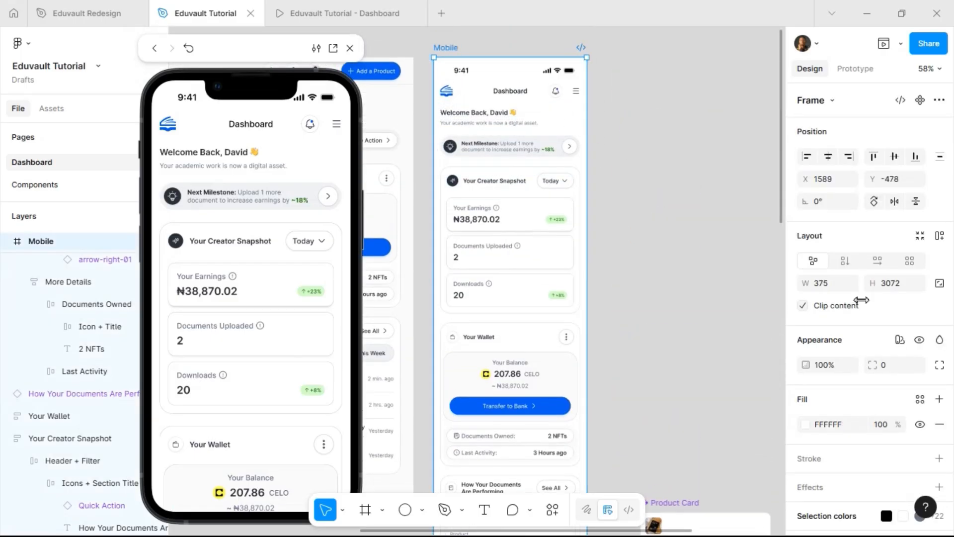
pyautogui.click(941, 238)
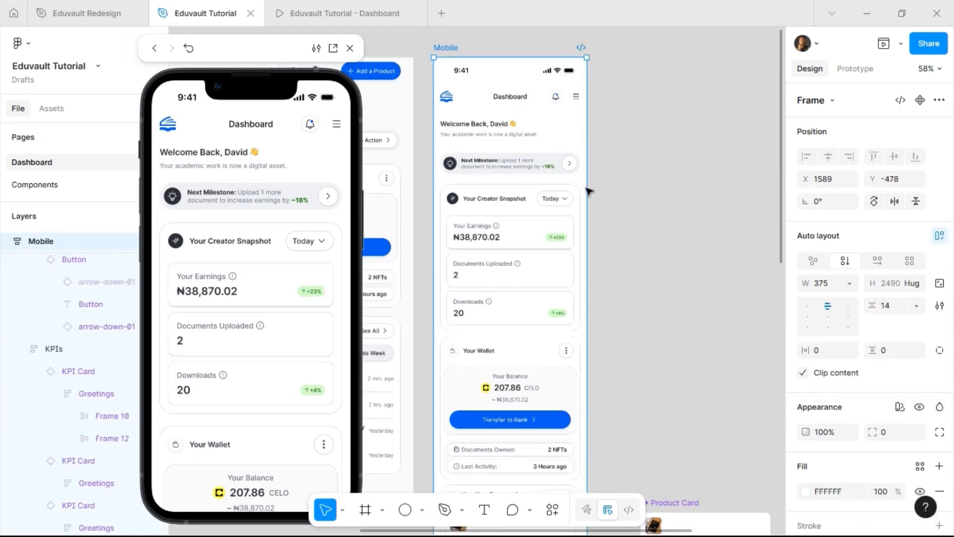
# Step: Set the vertical gap between the Mobile frame's sections to 0
pyautogui.scroll(-10, 585, 187)
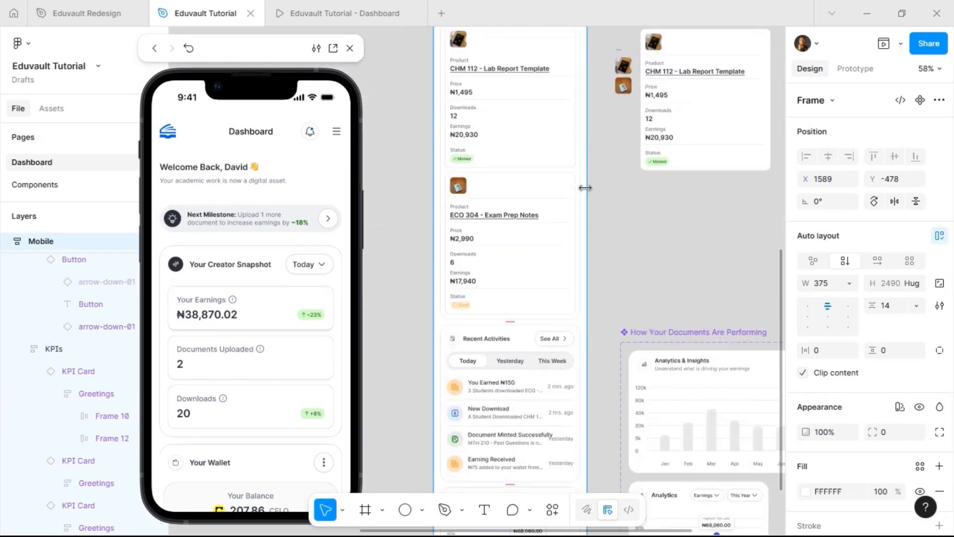
pyautogui.scroll(-7, 585, 188)
pyautogui.scroll(6, 587, 189)
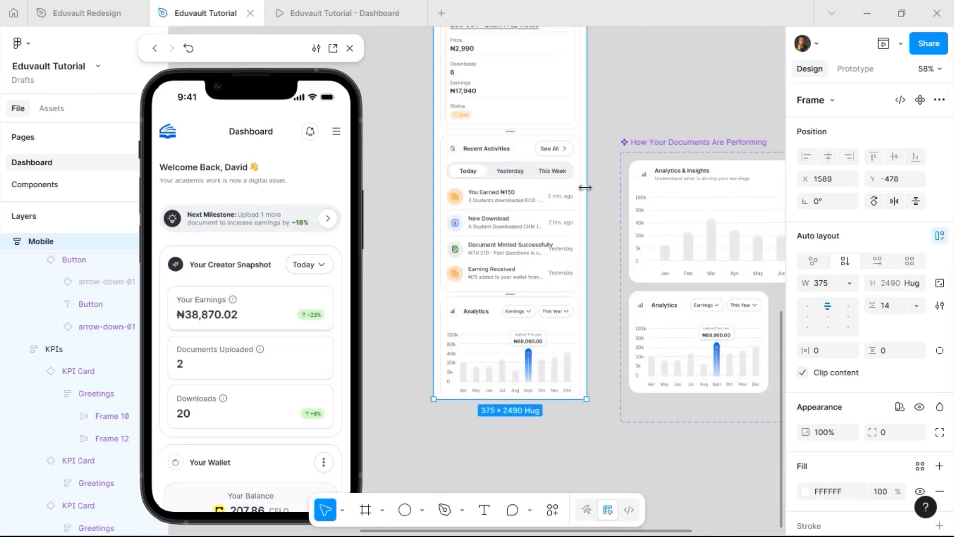
pyautogui.scroll(10, 585, 187)
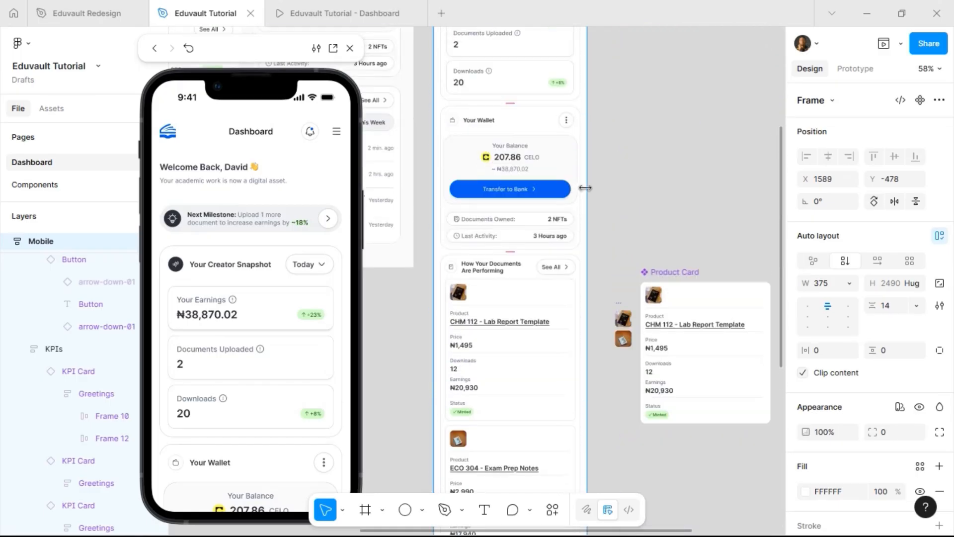
pyautogui.scroll(5, 585, 187)
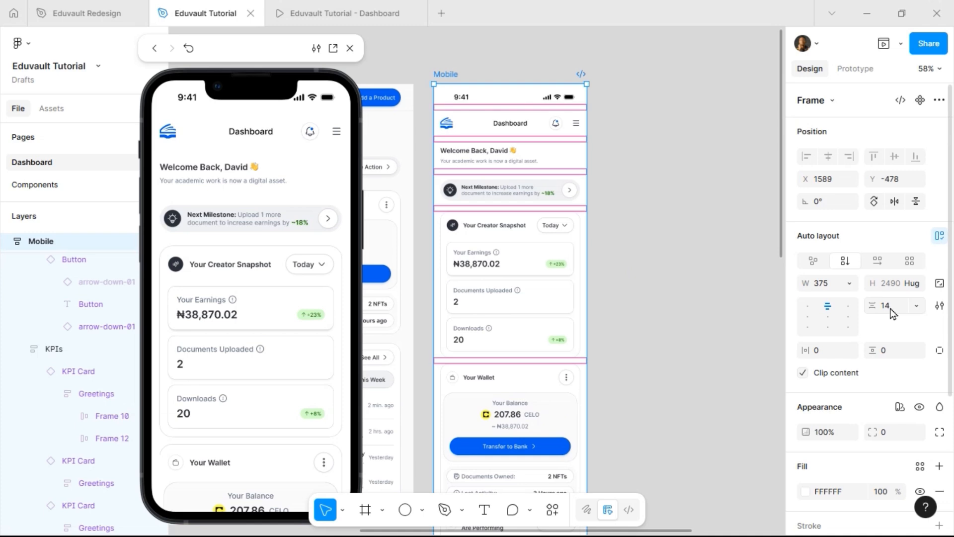
pyautogui.write('0')
pyautogui.press('Return')
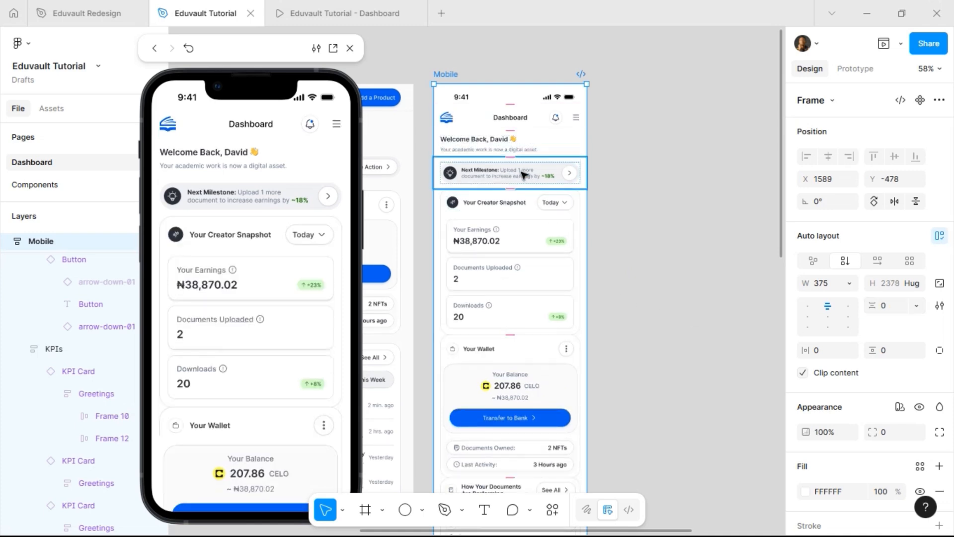
# Step: Wrap the five cards from Your Creator Snapshot through Analytics together in one auto layout frame
pyautogui.click(514, 204)
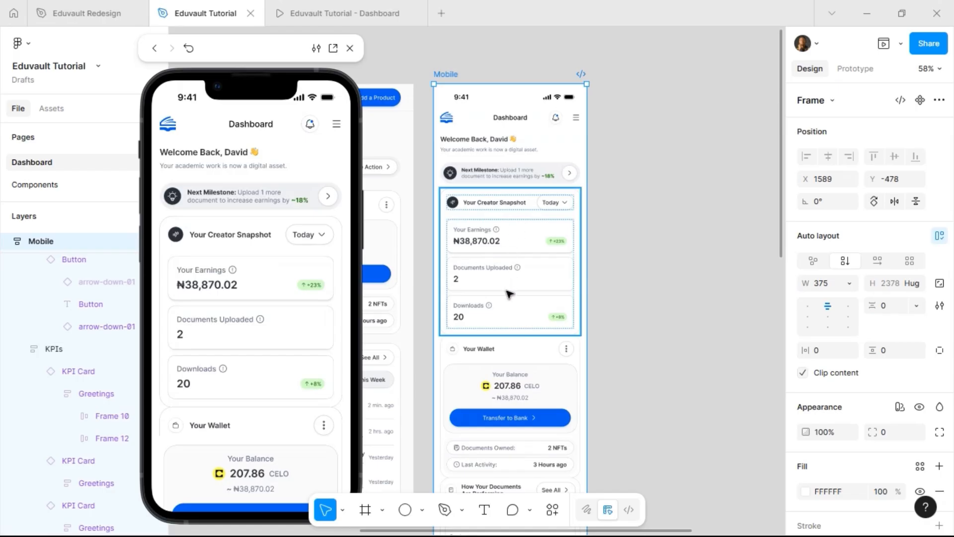
pyautogui.keyDown('shift'); pyautogui.click(505, 370); pyautogui.keyUp('shift')
pyautogui.scroll(-5, 541, 278)
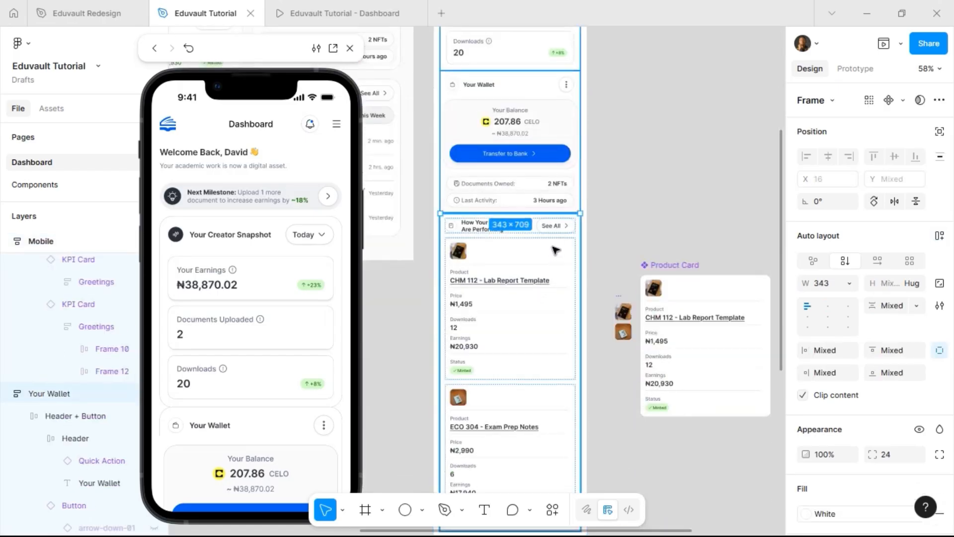
pyautogui.keyDown('shift'); pyautogui.click(556, 250); pyautogui.keyUp('shift')
pyautogui.scroll(-10, 555, 249)
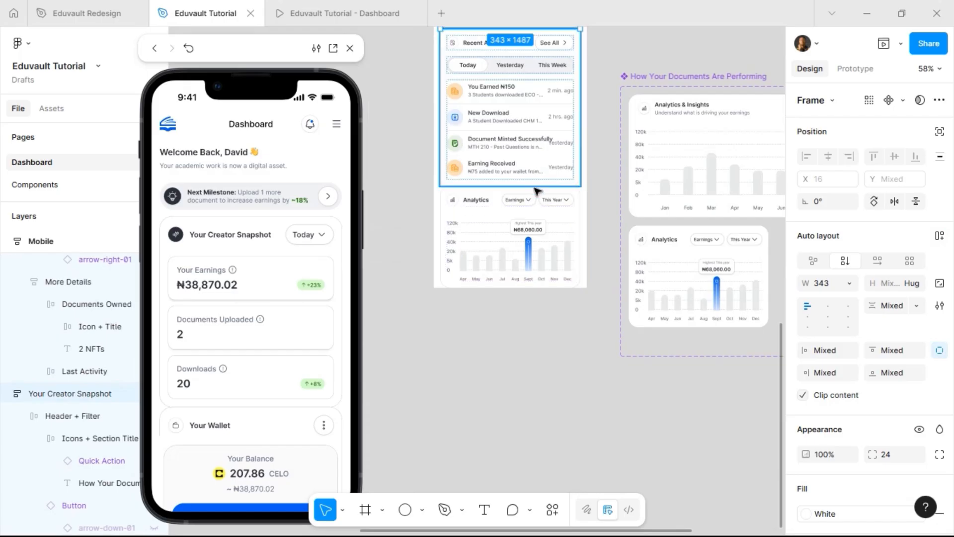
pyautogui.keyDown('shift'); pyautogui.click(536, 220); pyautogui.keyUp('shift')
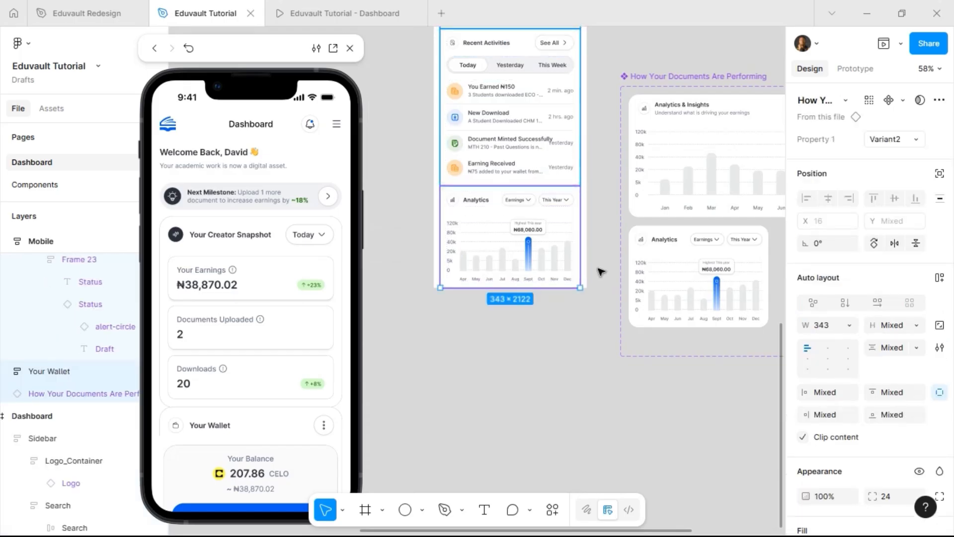
pyautogui.click(938, 280)
# Step: Set the vertical gap between the cards in the new wrapping frame to 24
pyautogui.click(892, 306)
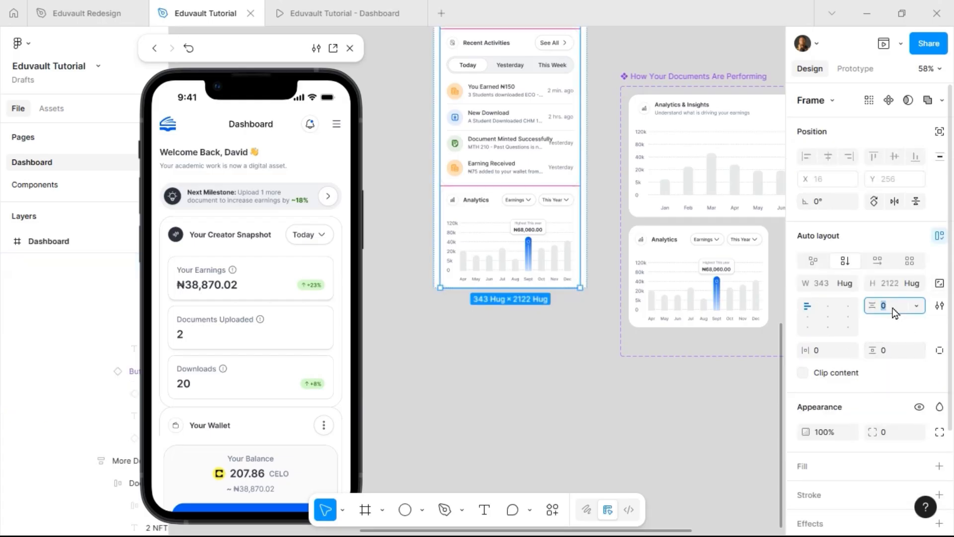
pyautogui.write('24')
pyautogui.press('Return')
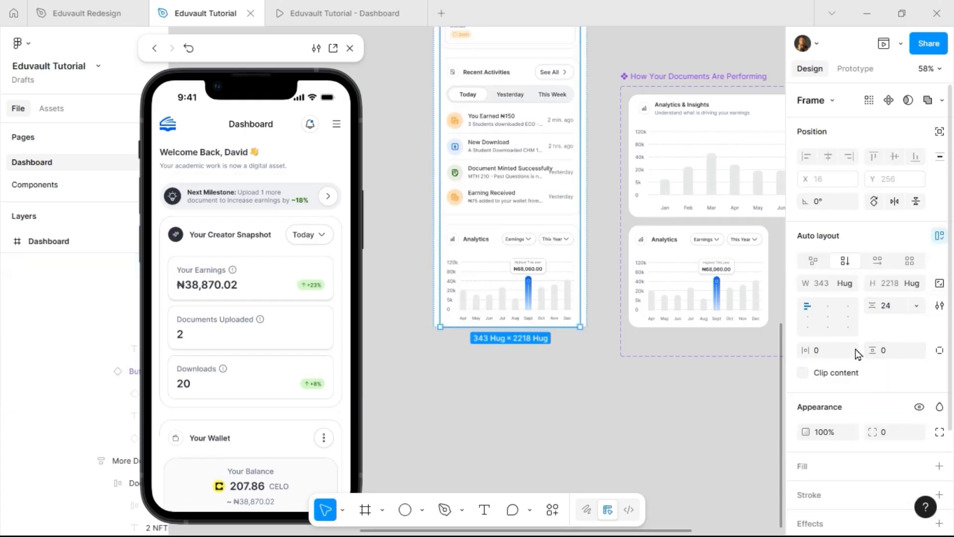
# Step: Set the card wrapper frame's width to 375 and align its cards to the top center
pyautogui.scroll(7, 562, 341)
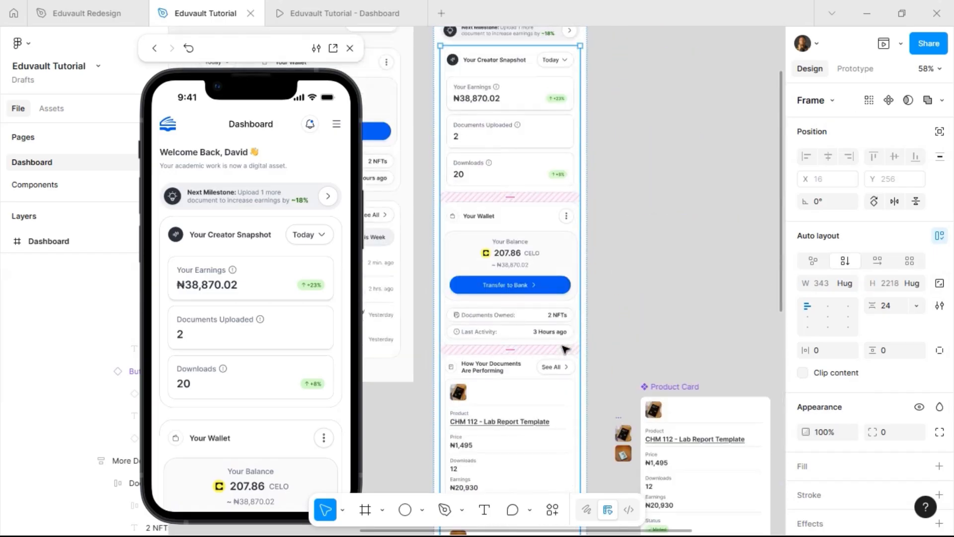
pyautogui.click(828, 284)
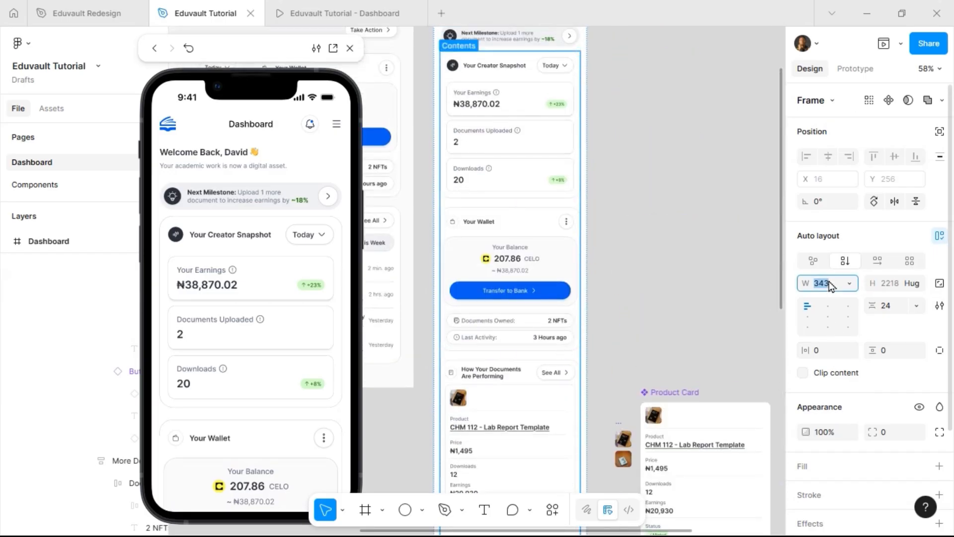
pyautogui.press('Return')
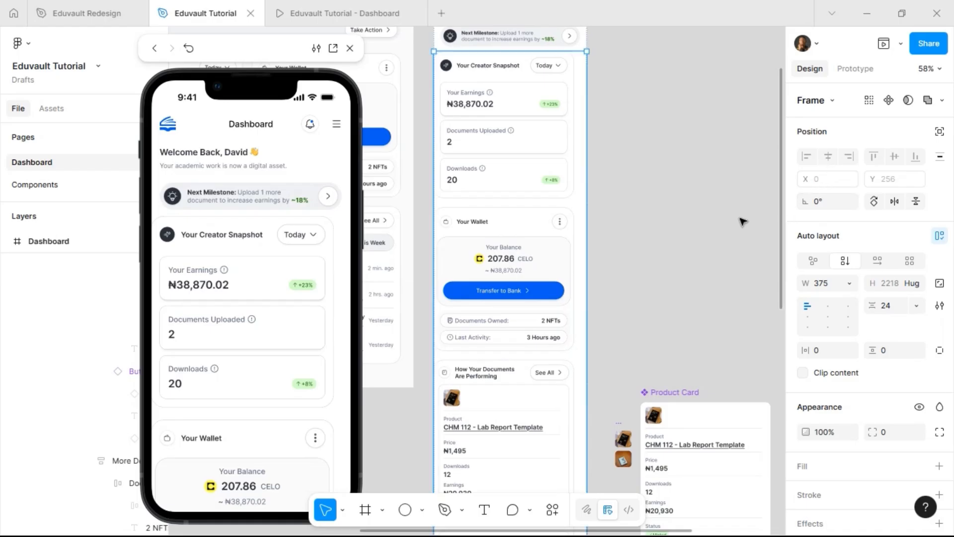
pyautogui.click(827, 309)
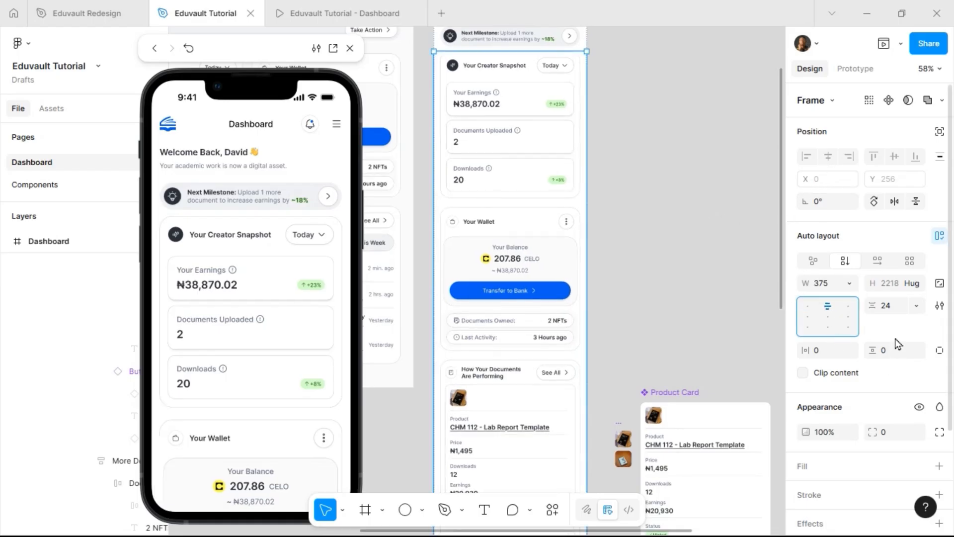
# Step: Give the card wrapper frame a horizontal padding of 16 and a vertical padding of 12
pyautogui.click(837, 356)
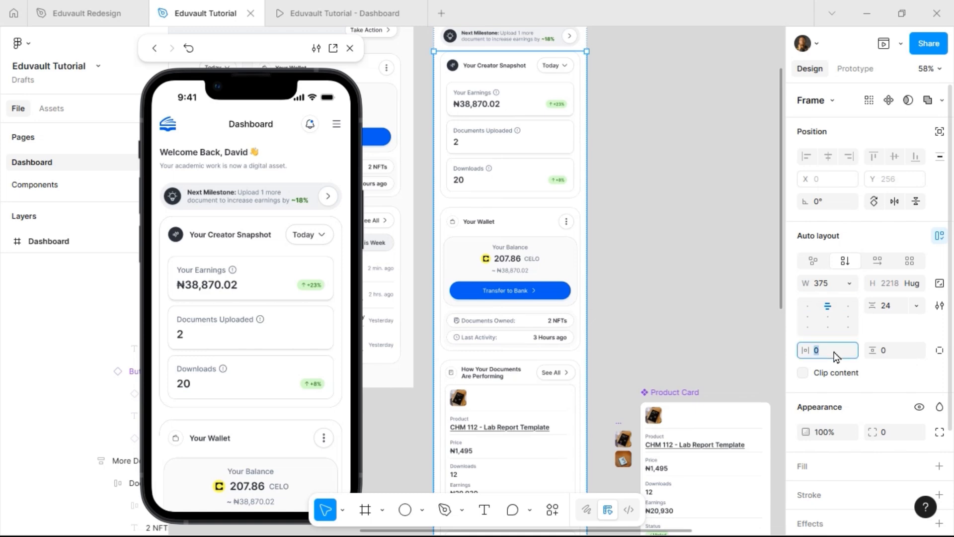
pyautogui.press('Return')
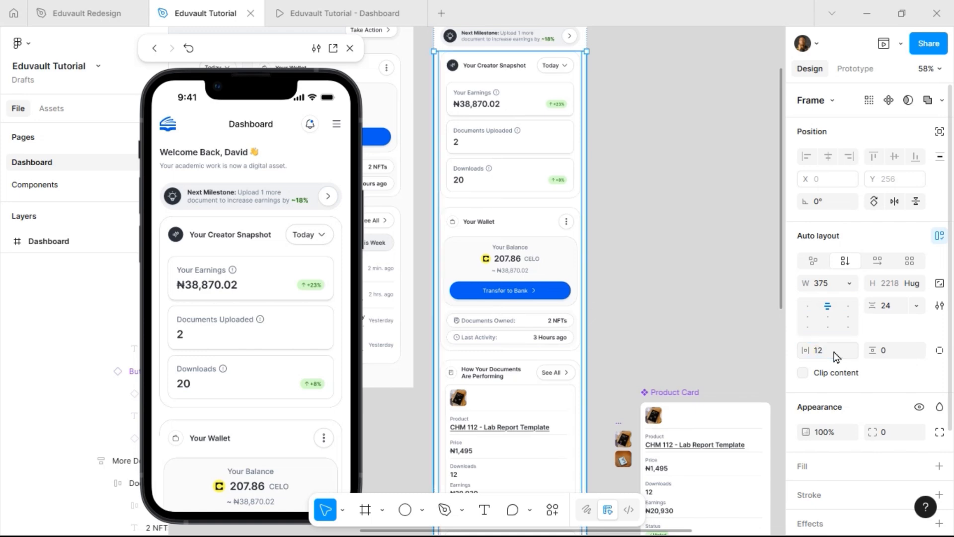
pyautogui.write('16')
pyautogui.press('Return')
pyautogui.click(889, 353)
pyautogui.write('12')
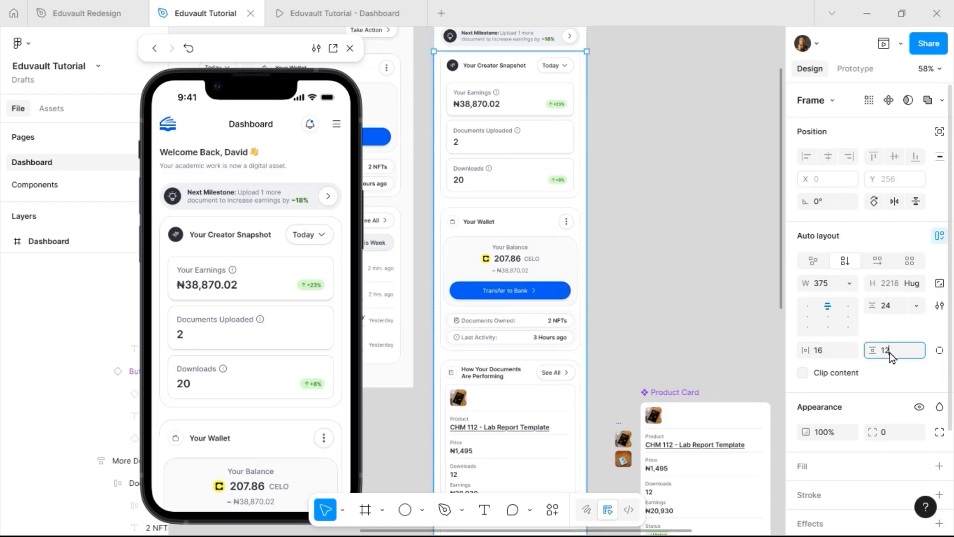
pyautogui.press('Return')
# Step: Split the card wrapper frame's padding into individual sides and set its bottom padding to 40
pyautogui.scroll(-10, 621, 283)
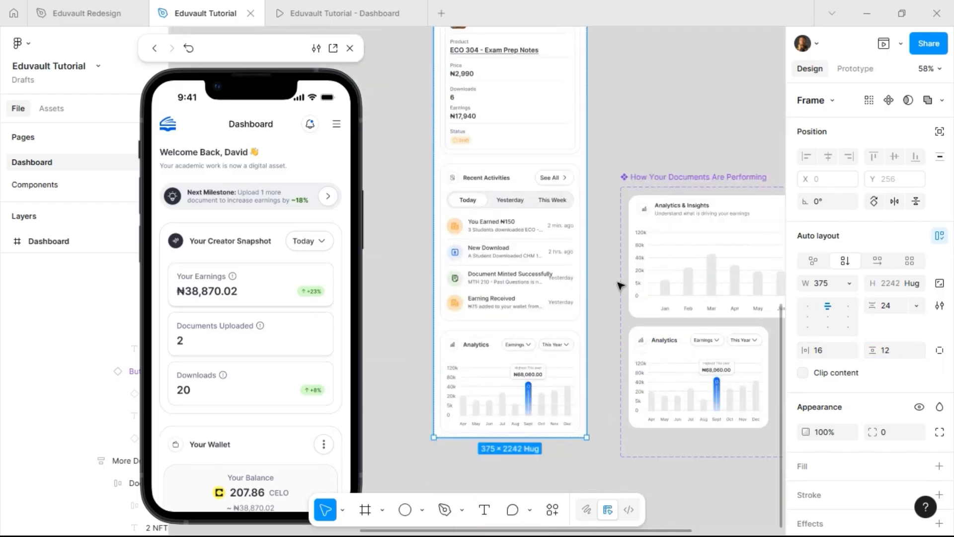
pyautogui.click(939, 350)
pyautogui.click(893, 371)
pyautogui.write('2')
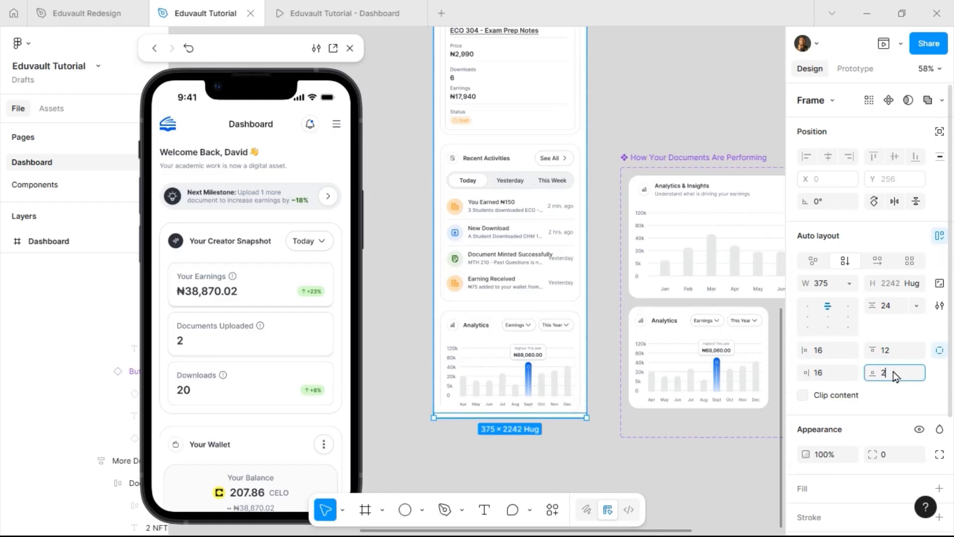
pyautogui.write('4')
pyautogui.press('Return')
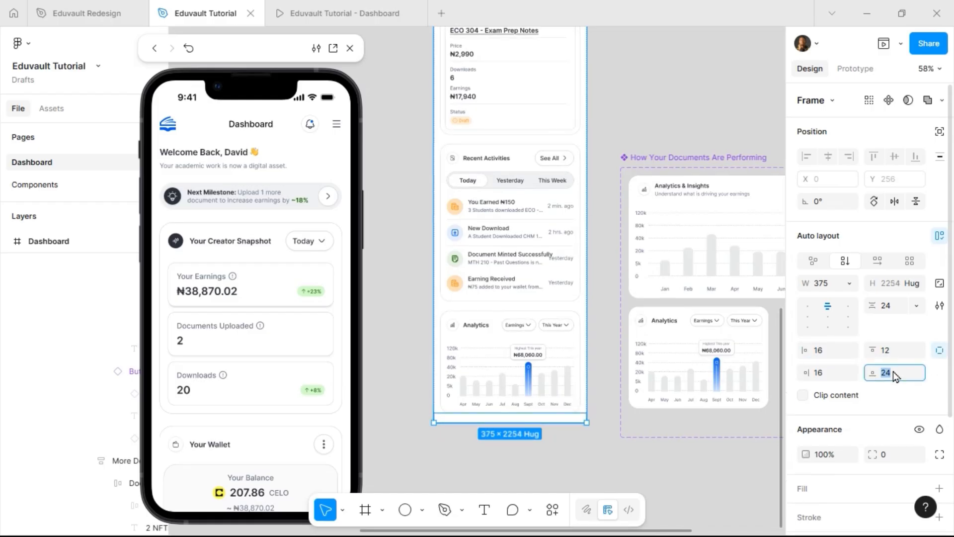
pyautogui.write('40')
pyautogui.press('Return')
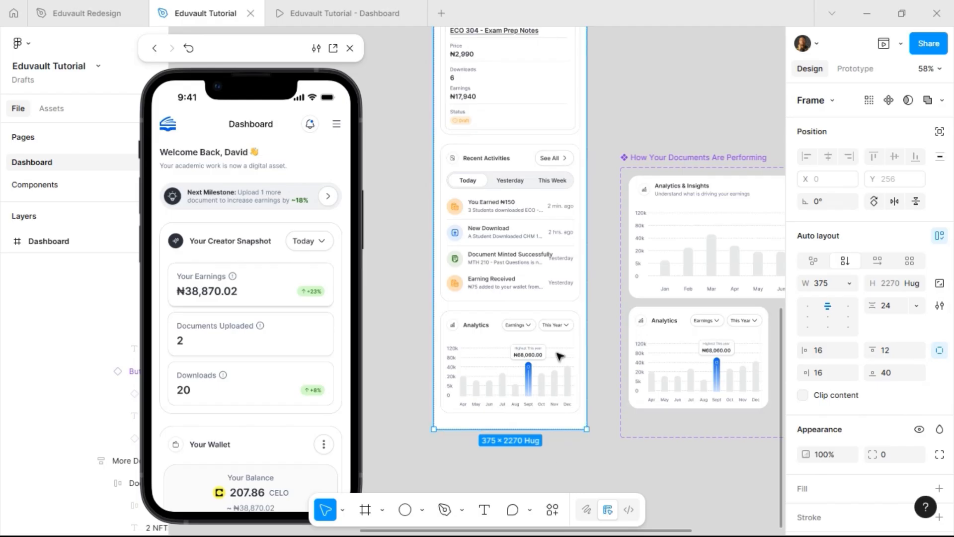
# Step: Select the Mobile frame and examine the card spacing and order in the phone preview and on the canvas
pyautogui.scroll(10, 487, 389)
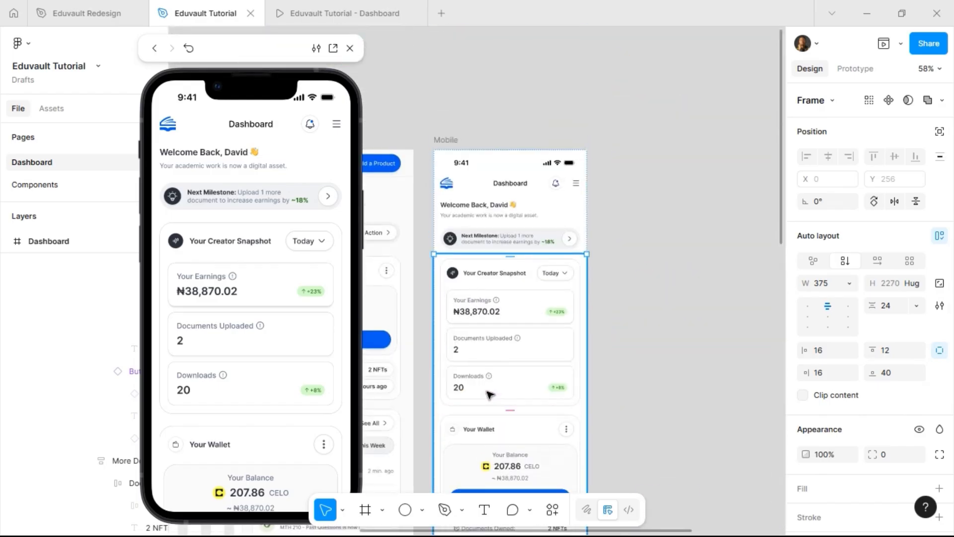
pyautogui.click(451, 140)
pyautogui.scroll(-12, 249, 221)
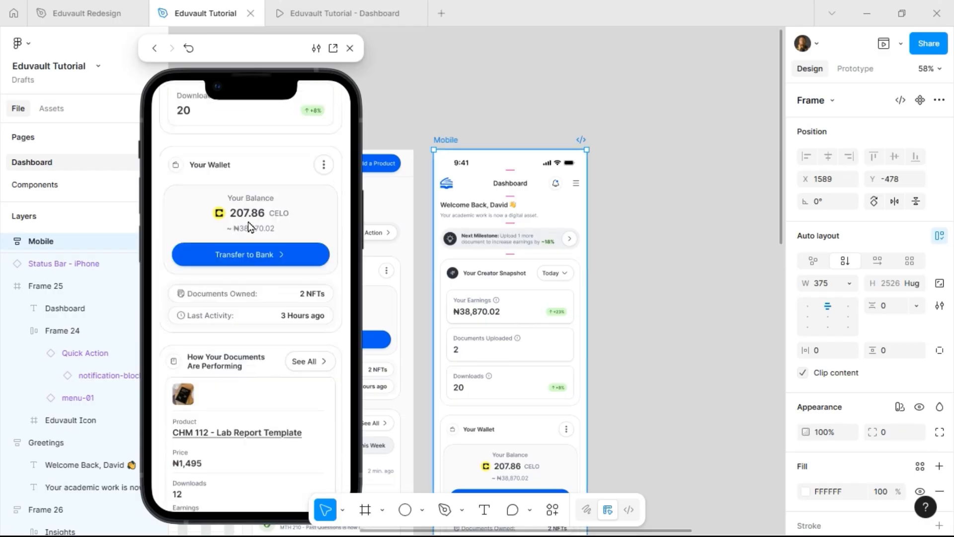
pyautogui.scroll(-4, 248, 221)
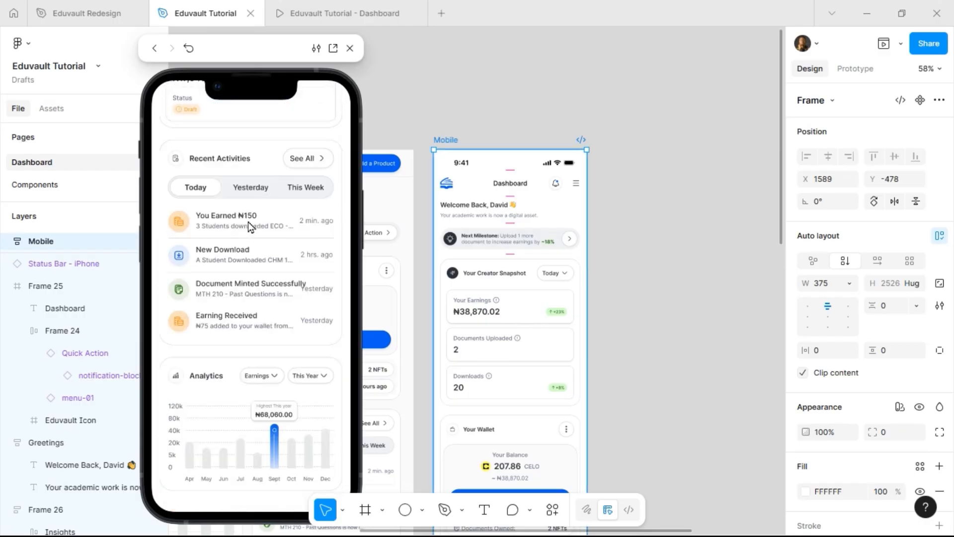
pyautogui.scroll(5, 249, 222)
pyautogui.scroll(-5, 580, 240)
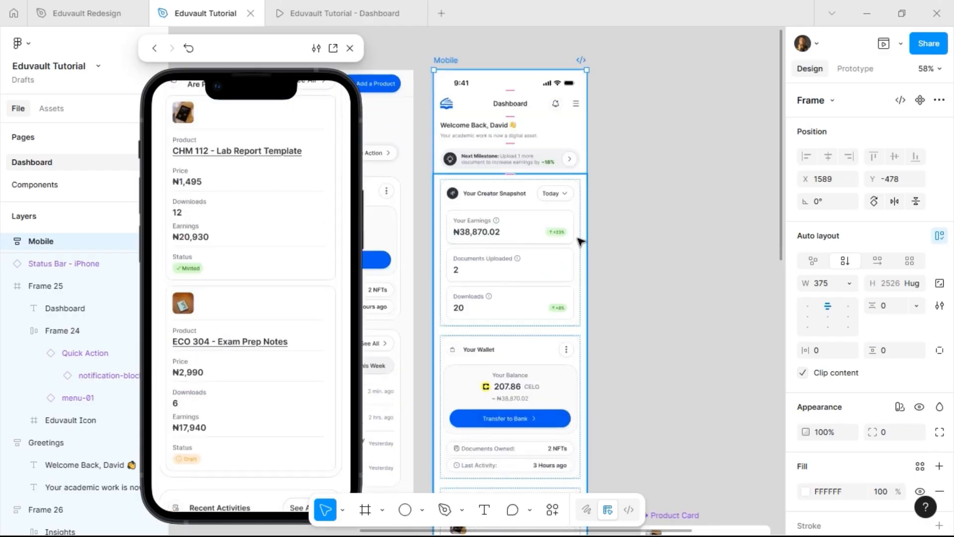
pyautogui.scroll(-10, 579, 241)
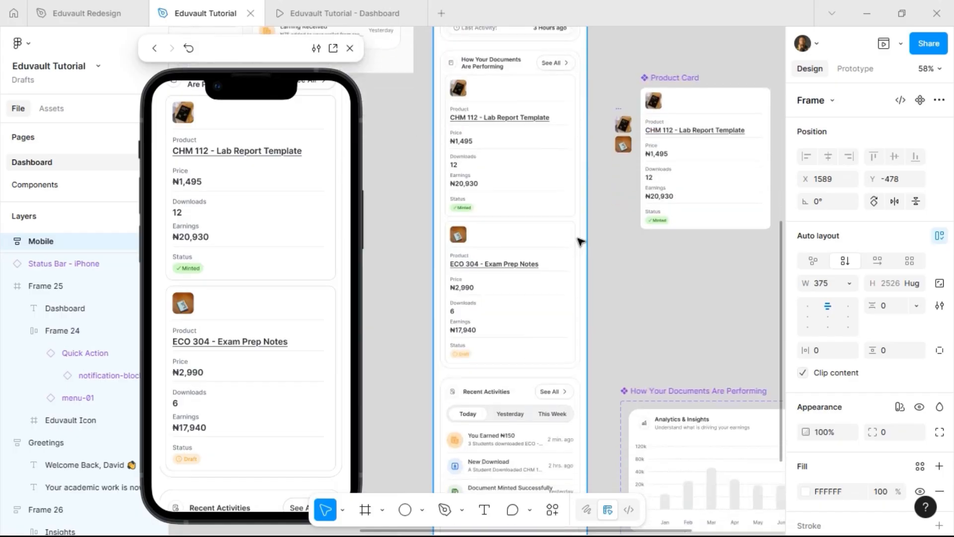
pyautogui.scroll(6, 579, 240)
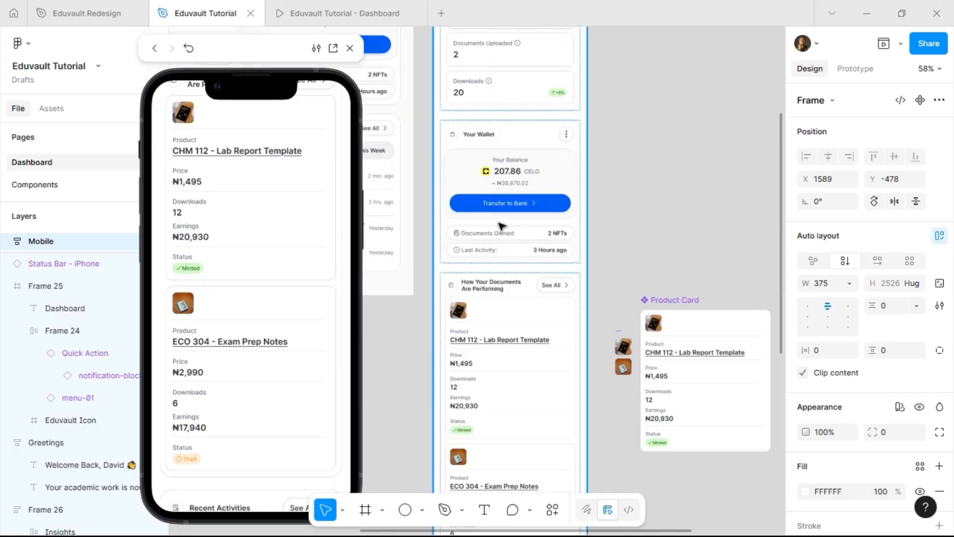
# Step: Move the Your Wallet card one place down in the stack, beneath How Your Documents Are Performing
pyautogui.click(502, 227)
pyautogui.click(502, 226)
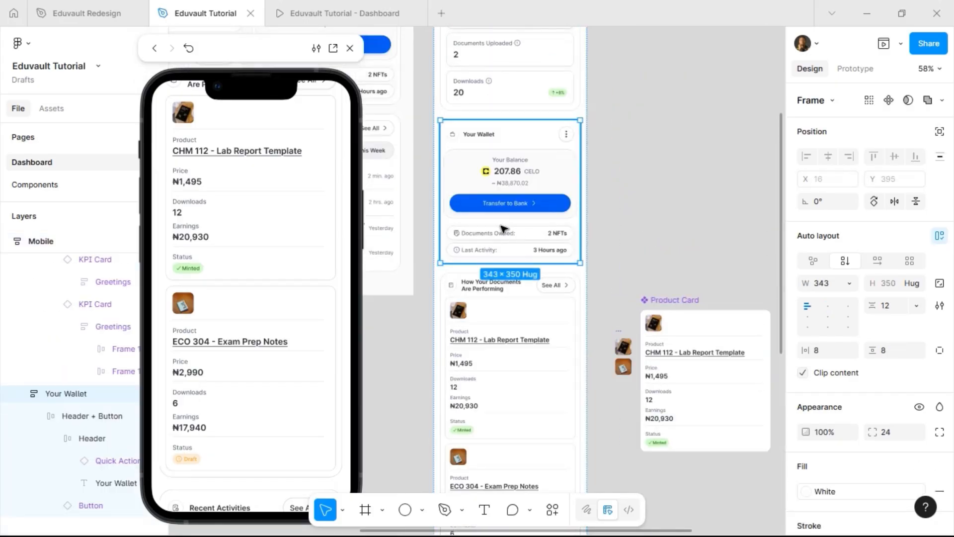
pyautogui.press('Down')
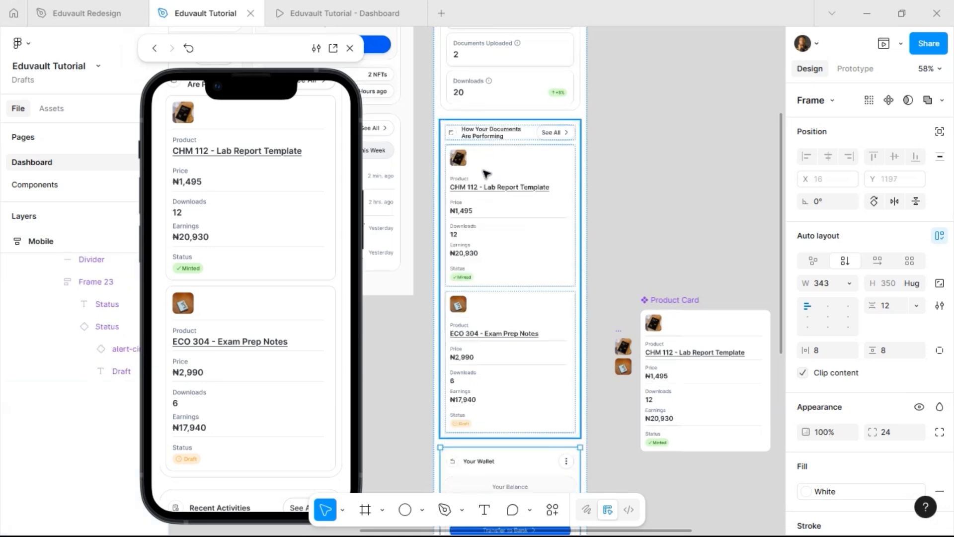
# Step: Move the Recent Activities card one place down in the Mobile frame's stack, beneath the Analytics card
pyautogui.scroll(-2, 510, 198)
pyautogui.scroll(-5, 510, 196)
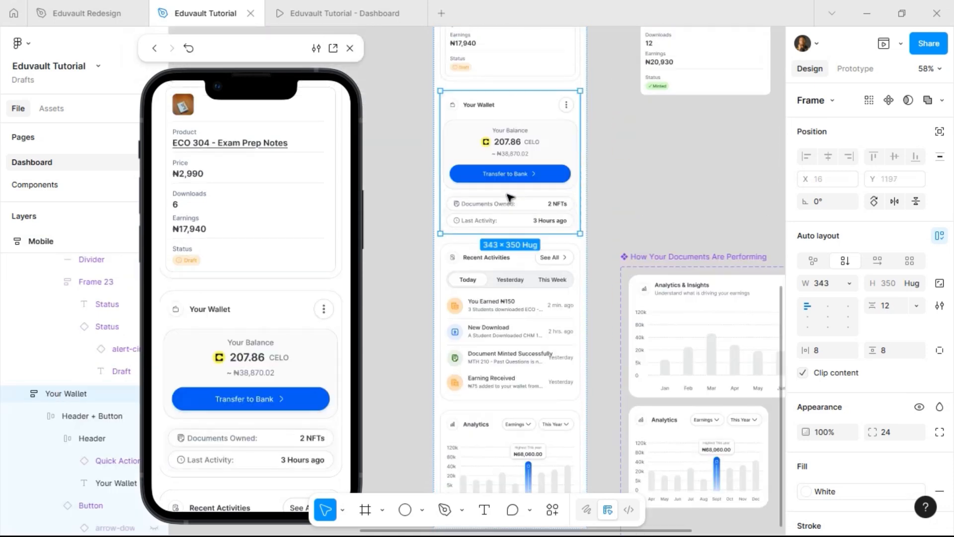
pyautogui.click(505, 325)
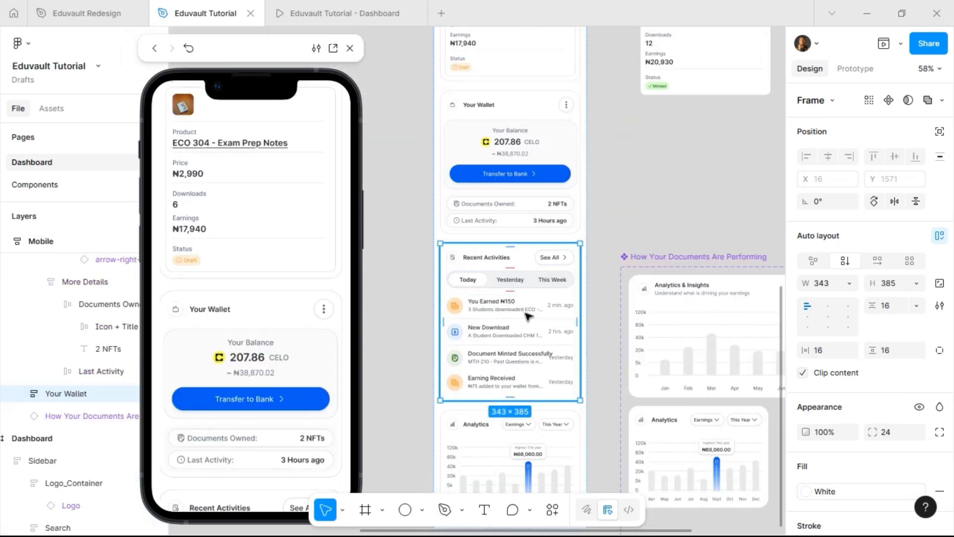
pyautogui.press('Down')
pyautogui.scroll(-3, 528, 306)
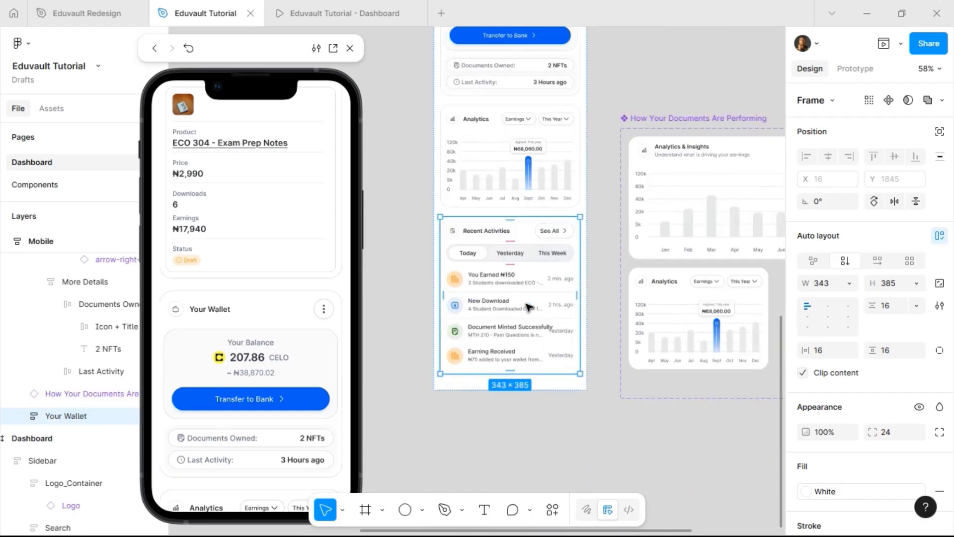
pyautogui.click(424, 331)
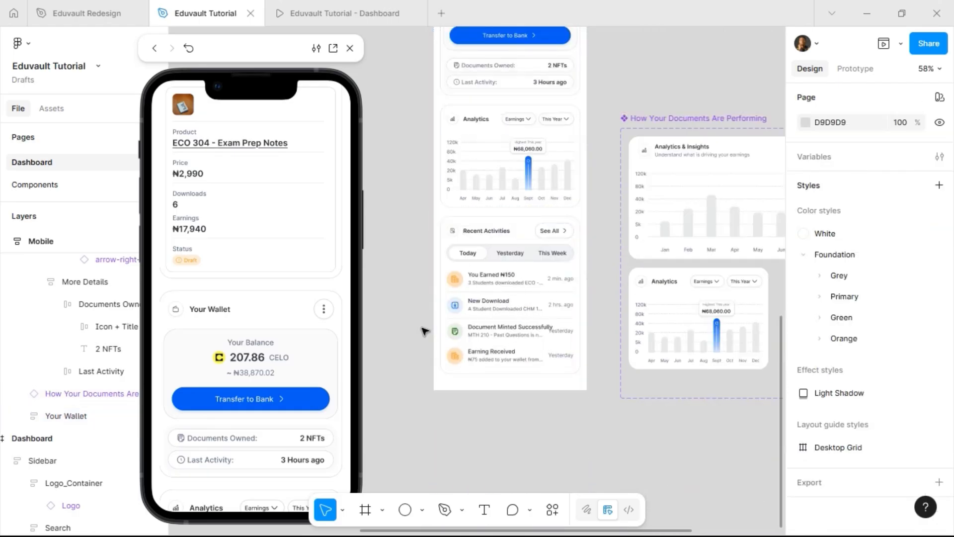
# Step: Examine the new card order along the whole Mobile frame, on the canvas and in the phone preview
pyautogui.scroll(6, 424, 330)
pyautogui.scroll(-4, 424, 331)
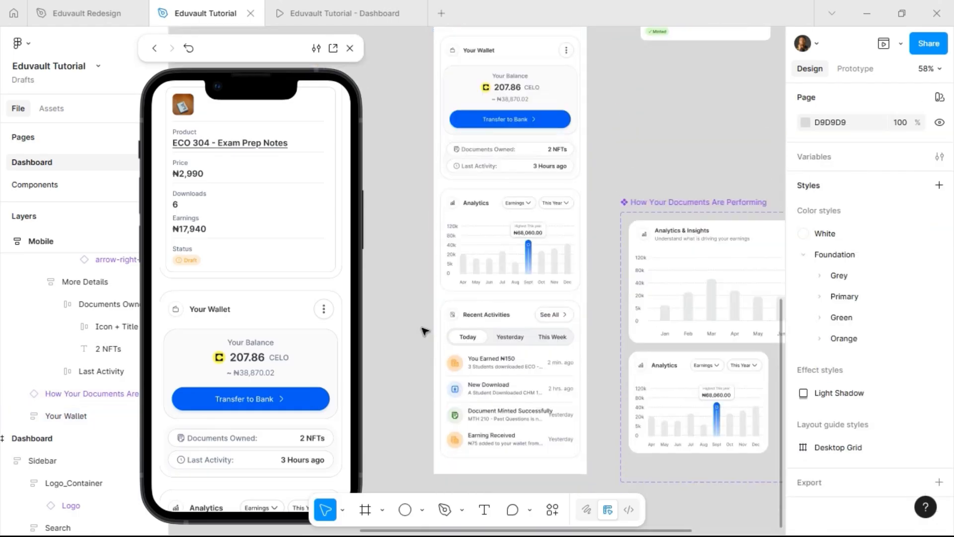
pyautogui.scroll(9, 423, 331)
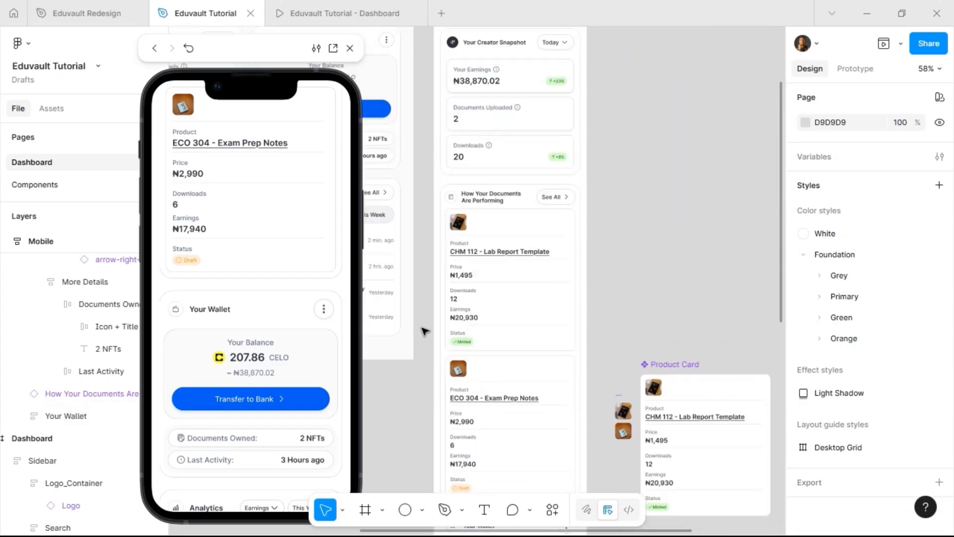
pyautogui.scroll(-7, 247, 273)
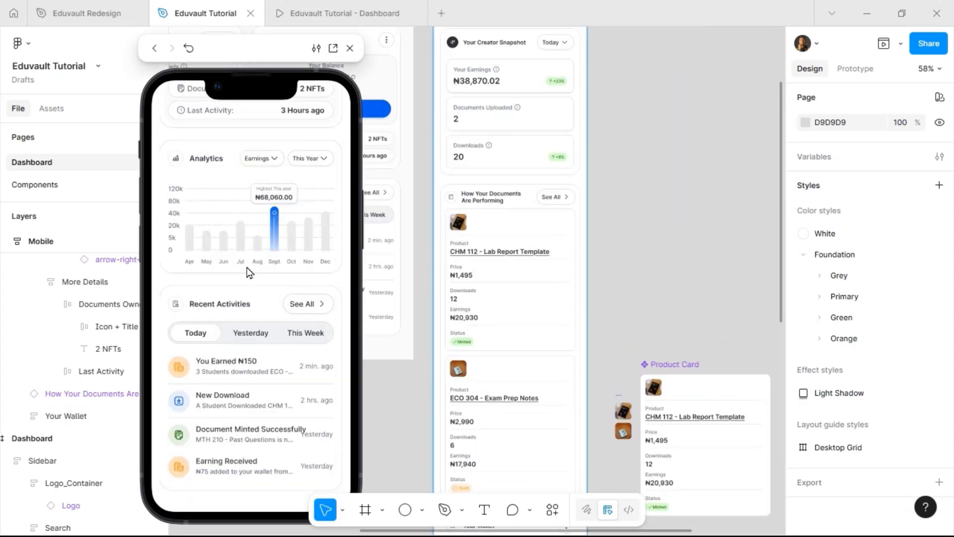
pyautogui.scroll(3, 247, 272)
pyautogui.scroll(15, 247, 272)
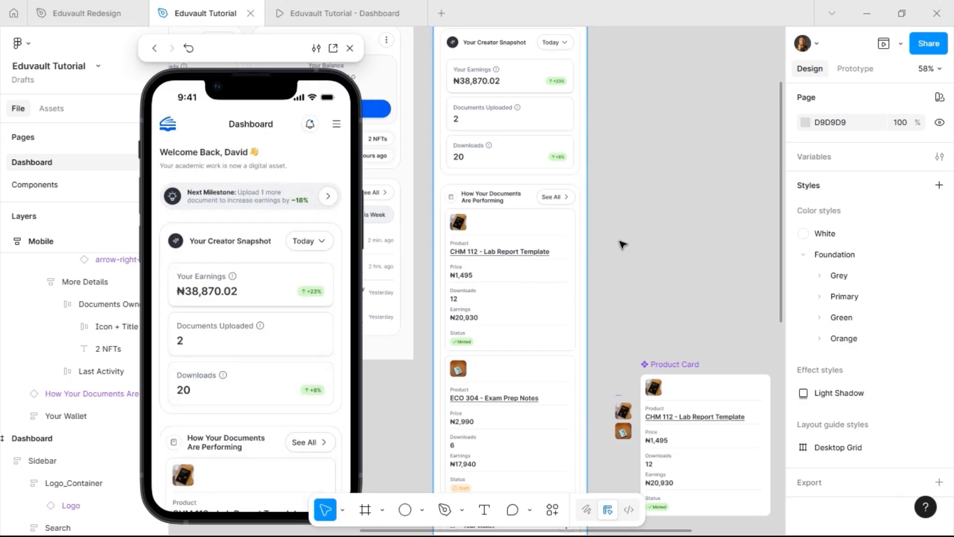
# Step: In the How Your Documents Are Performing component set, rename the Default variant to Desktop and its Property 1 to State
pyautogui.scroll(-4, 621, 243)
pyautogui.scroll(-3, 625, 265)
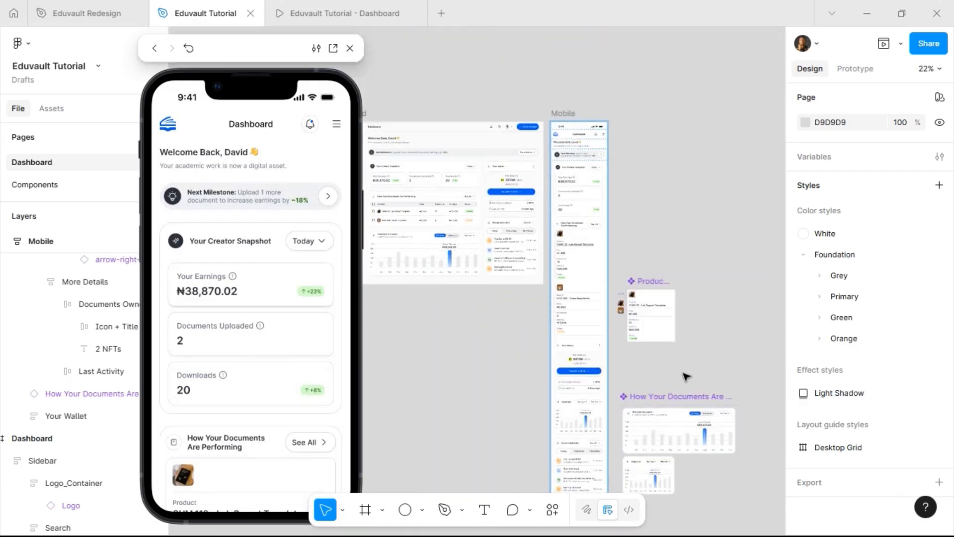
pyautogui.click(656, 424)
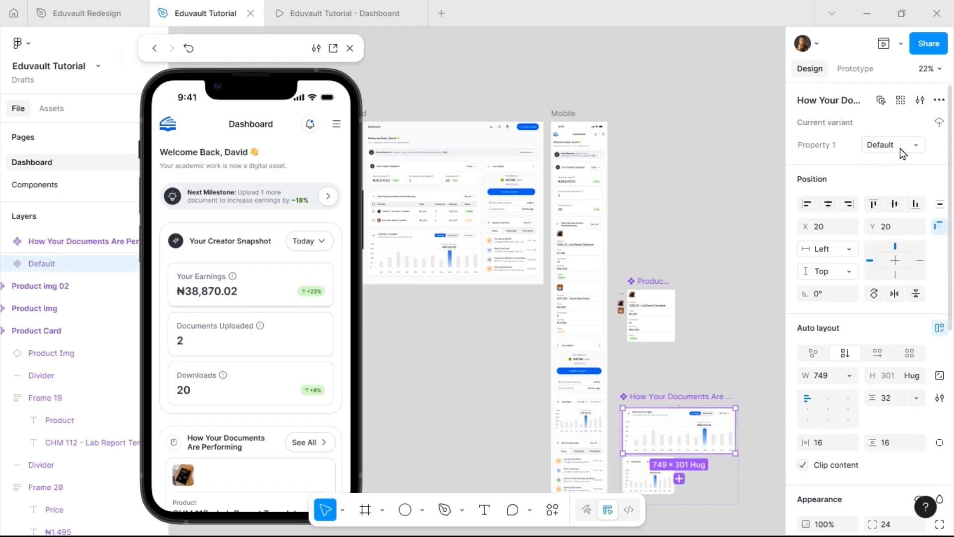
pyautogui.click(900, 148)
pyautogui.write('Desktop')
pyautogui.press('Return')
pyautogui.doubleClick(829, 146)
pyautogui.write('State')
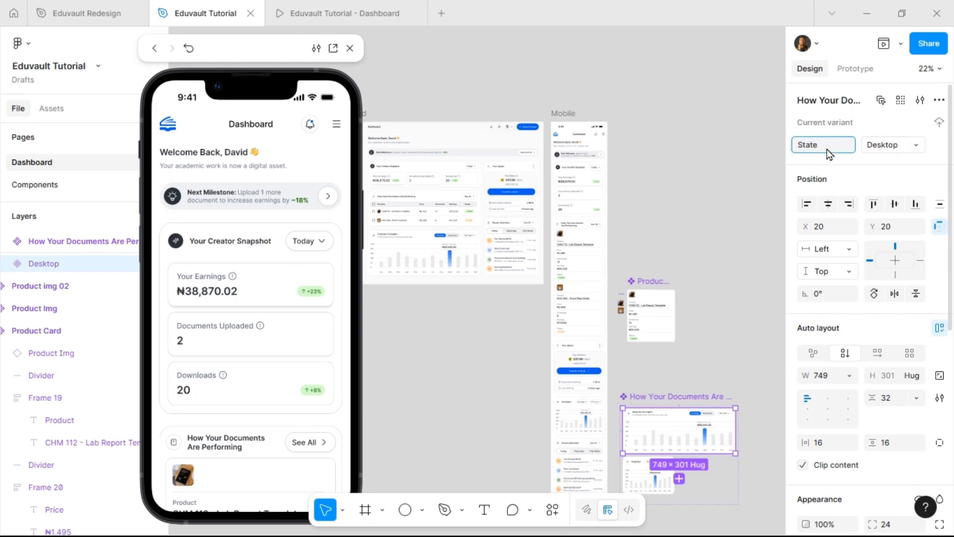
pyautogui.press('Return')
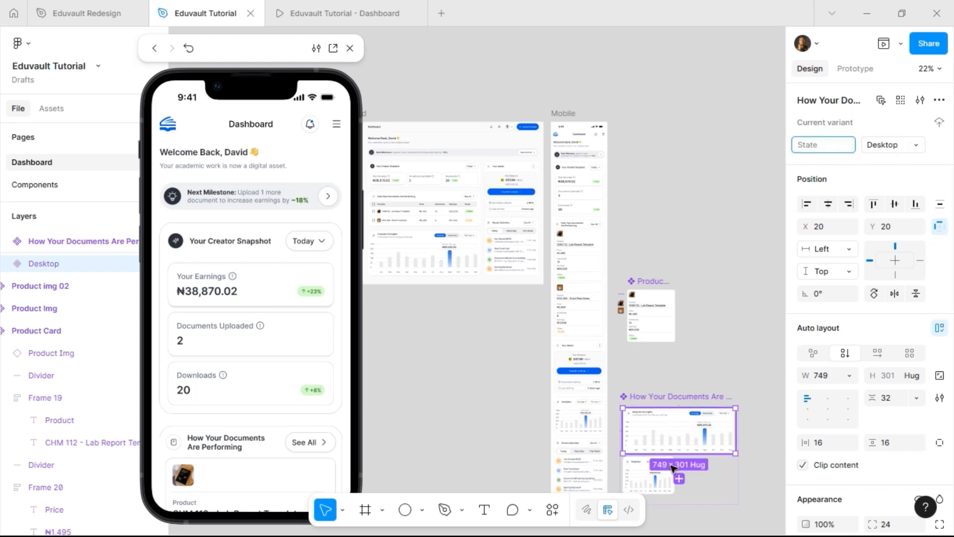
pyautogui.click(646, 478)
# Step: Move the Product Card, both product images and the How Your Documents Are Performing component set to the Components page
pyautogui.scroll(-1, 620, 459)
pyautogui.scroll(-4, 619, 459)
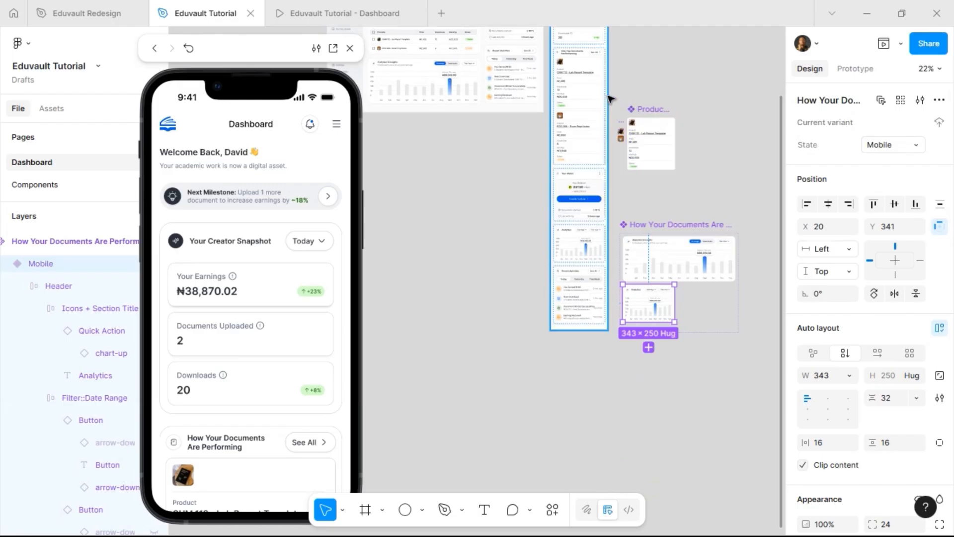
pyautogui.moveTo(611, 97); pyautogui.dragTo(760, 347)
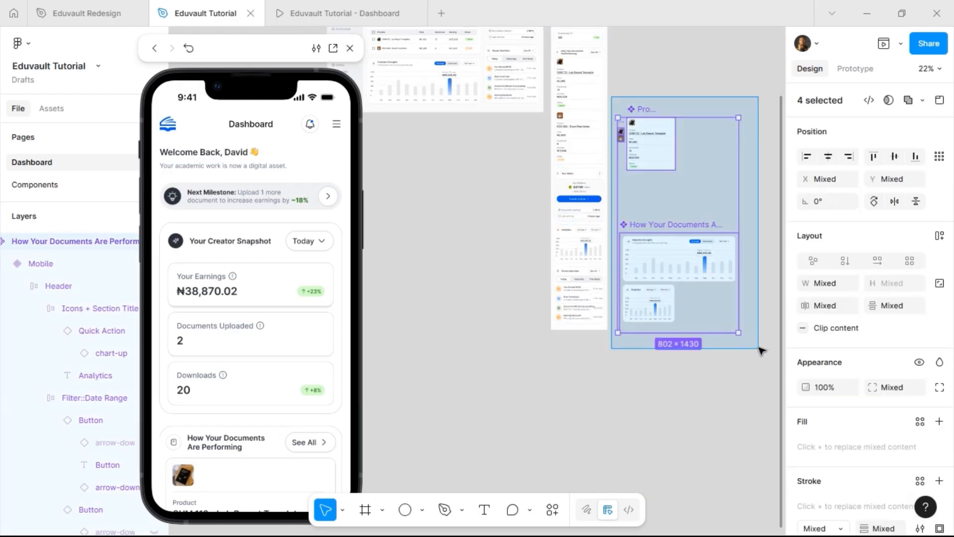
pyautogui.rightClick(665, 228)
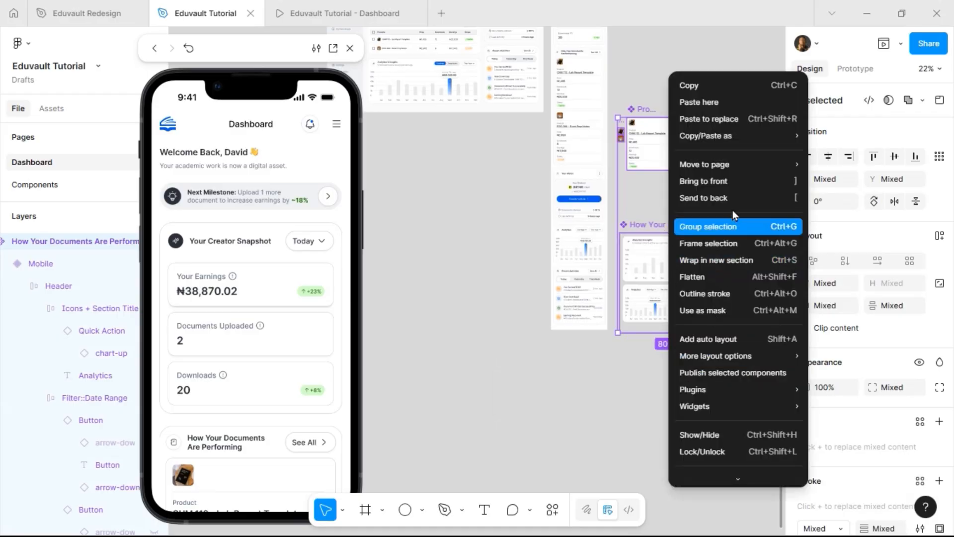
pyautogui.moveTo(744, 163)
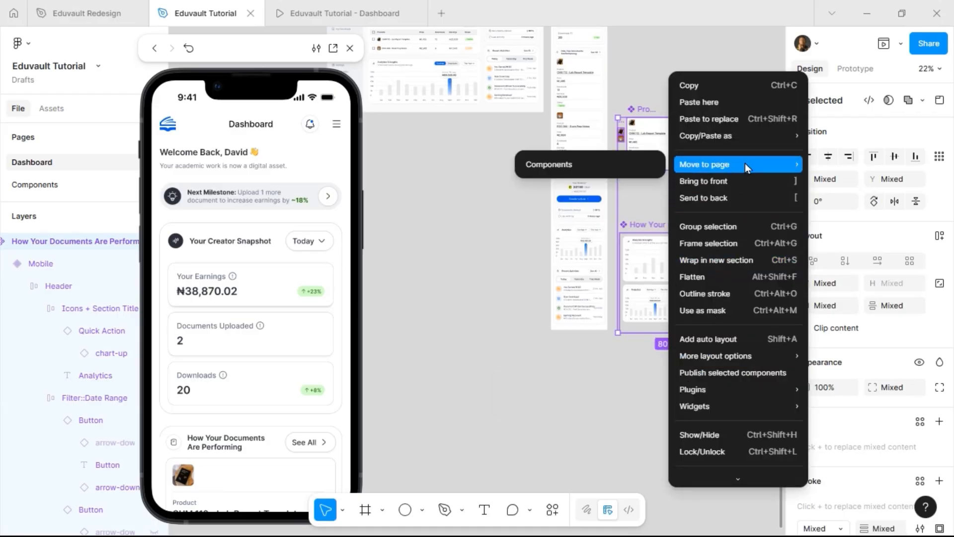
pyautogui.click(594, 172)
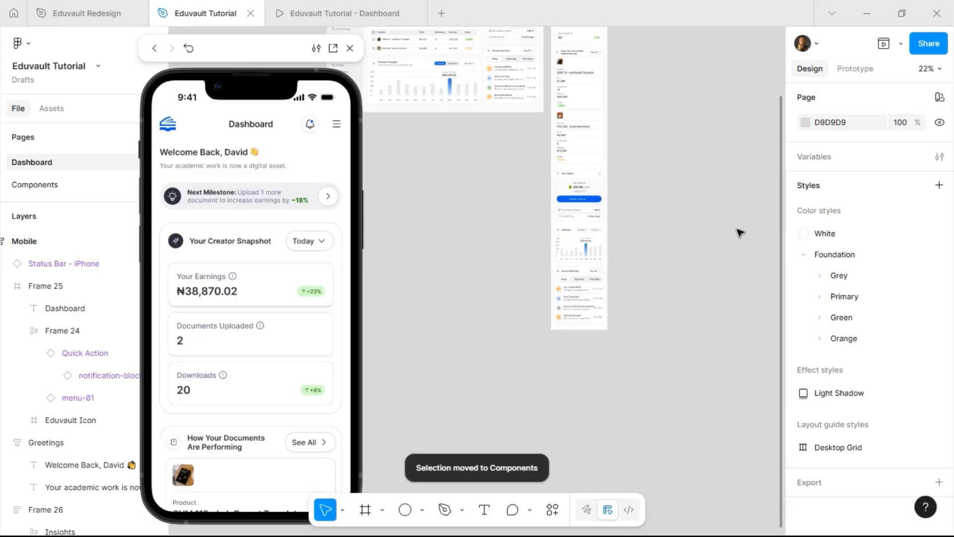
# Step: Check the Mobile screen down to its end in the phone preview and close the preview
pyautogui.scroll(5, 735, 241)
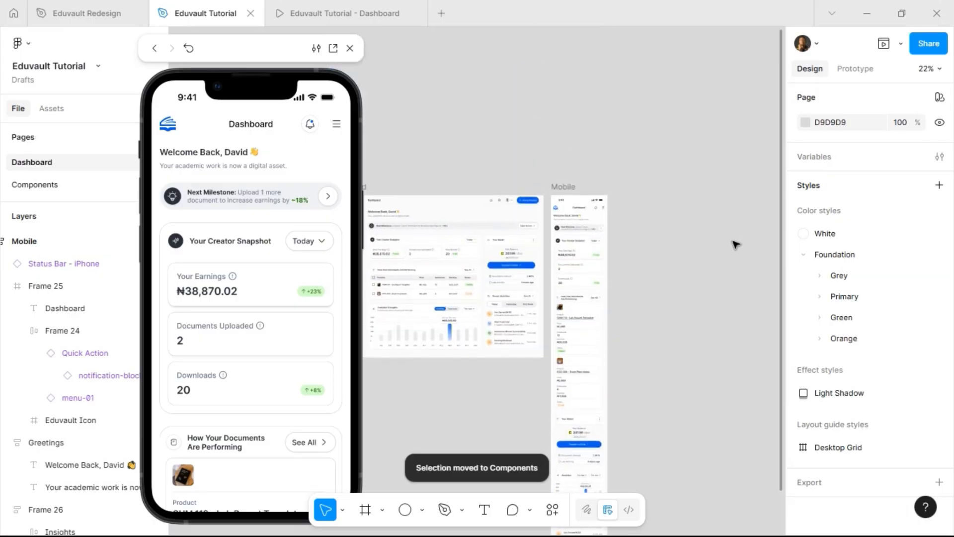
pyautogui.scroll(5, 558, 282)
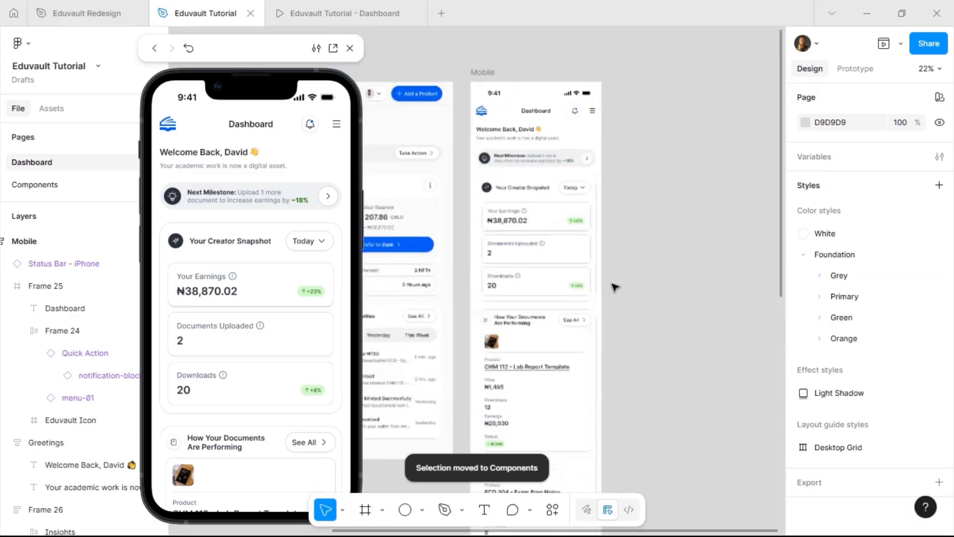
pyautogui.click(528, 85)
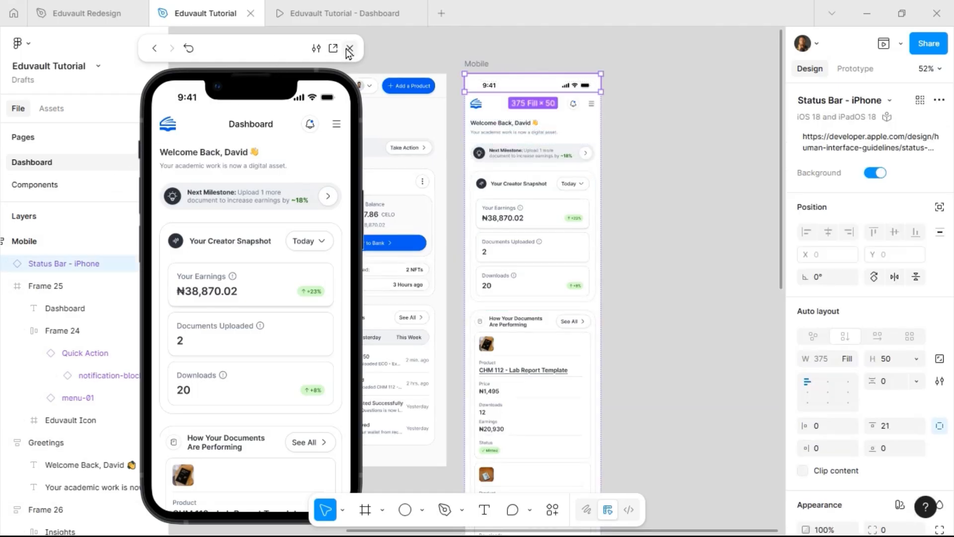
pyautogui.scroll(-15, 249, 273)
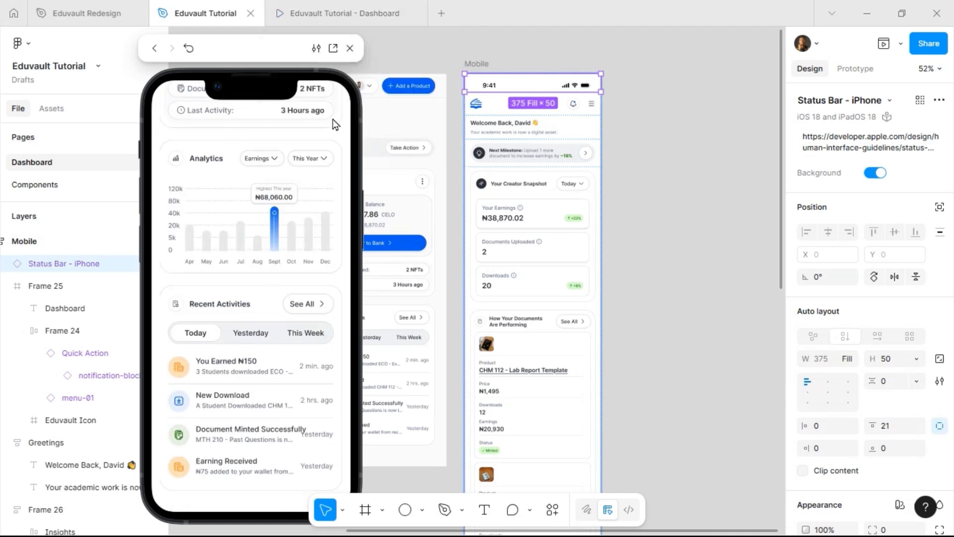
pyautogui.click(346, 48)
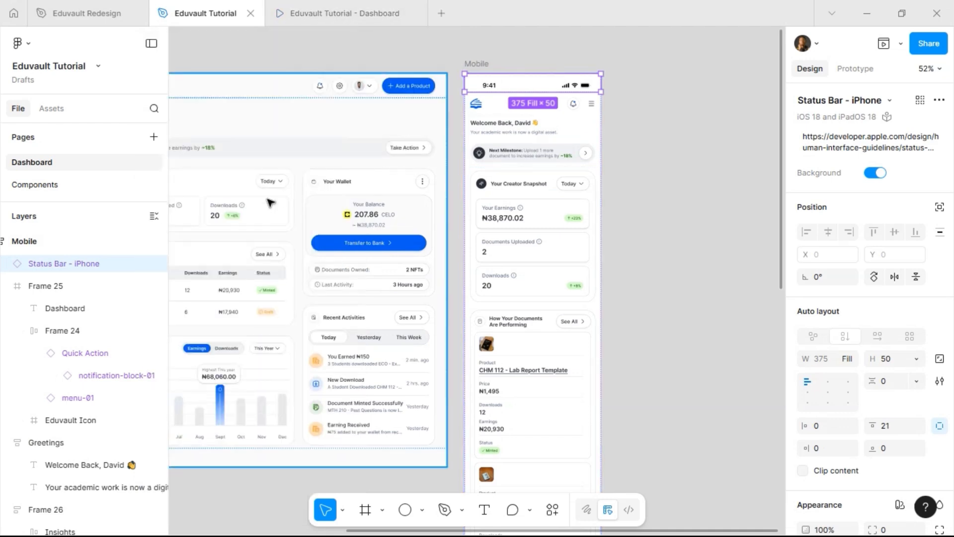
# Step: Collapse the Greetings layer and rename Frame 25 in the Mobile frame to Header
pyautogui.click(68, 288)
pyautogui.click(15, 443)
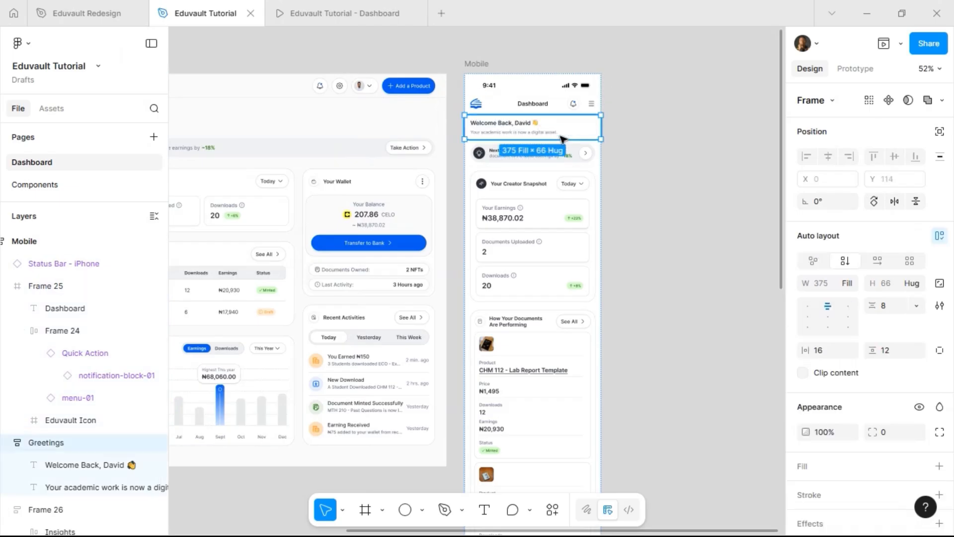
pyautogui.click(7, 443)
pyautogui.doubleClick(50, 287)
pyautogui.press('Return')
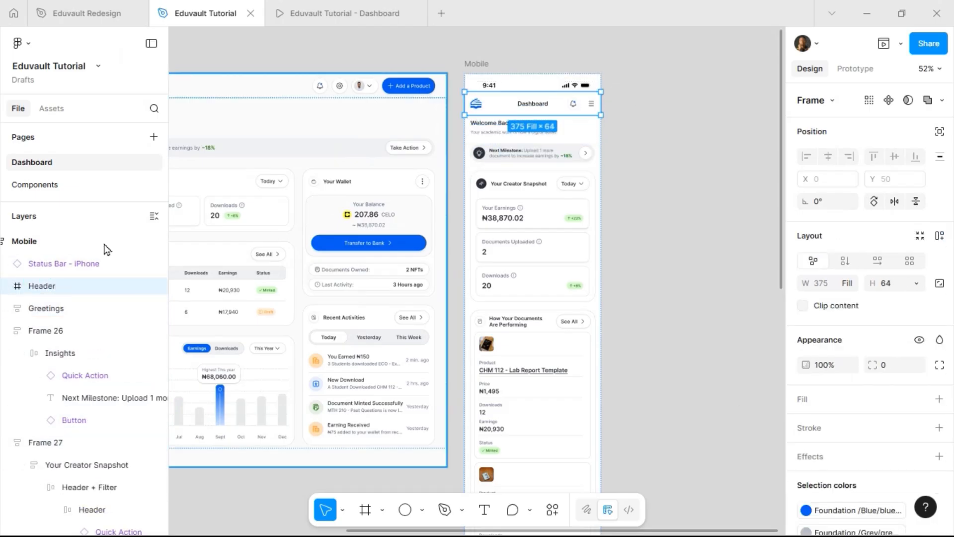
# Step: Expand the Header frame and rename Frame 24 inside it to Notification::Menu Icon
pyautogui.click(6, 286)
pyautogui.doubleClick(61, 335)
pyautogui.write('Notification')
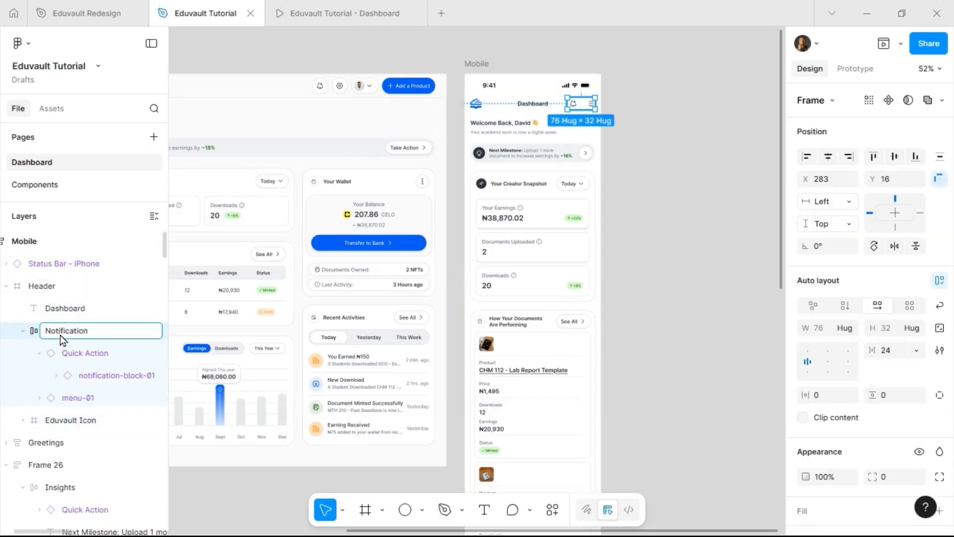
pyautogui.write('::Menu Ico')
pyautogui.write('n')
pyautogui.press('Return')
# Step: Move the Eduvault Icon layer to the top of the Header frame's layers and collapse Header
pyautogui.moveTo(50, 418); pyautogui.dragTo(60, 290)
pyautogui.click(6, 285)
pyautogui.click(18, 308)
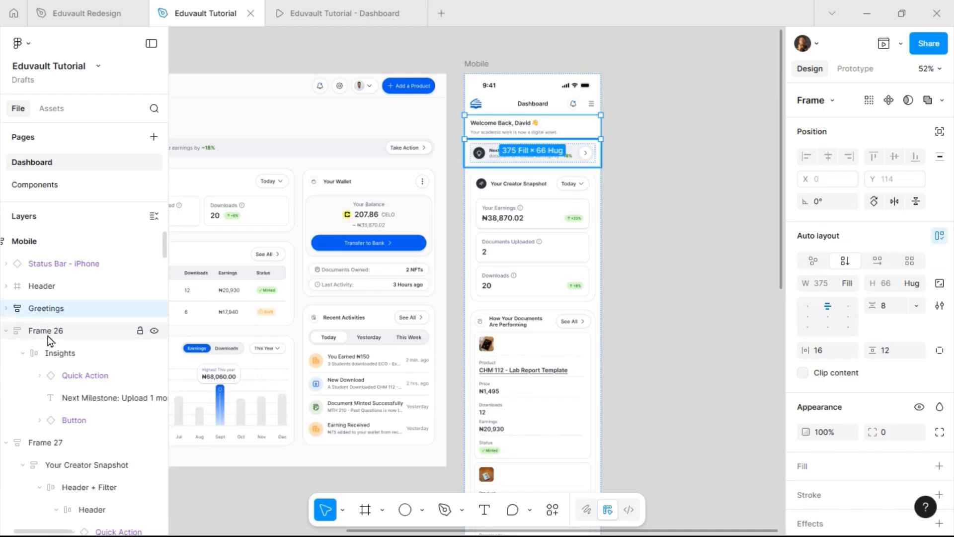
# Step: Rename Frame 26 to Insights Section and collapse the Insights layer inside it
pyautogui.click(52, 333)
pyautogui.doubleClick(52, 333)
pyautogui.write('Insights Section')
pyautogui.press('Return')
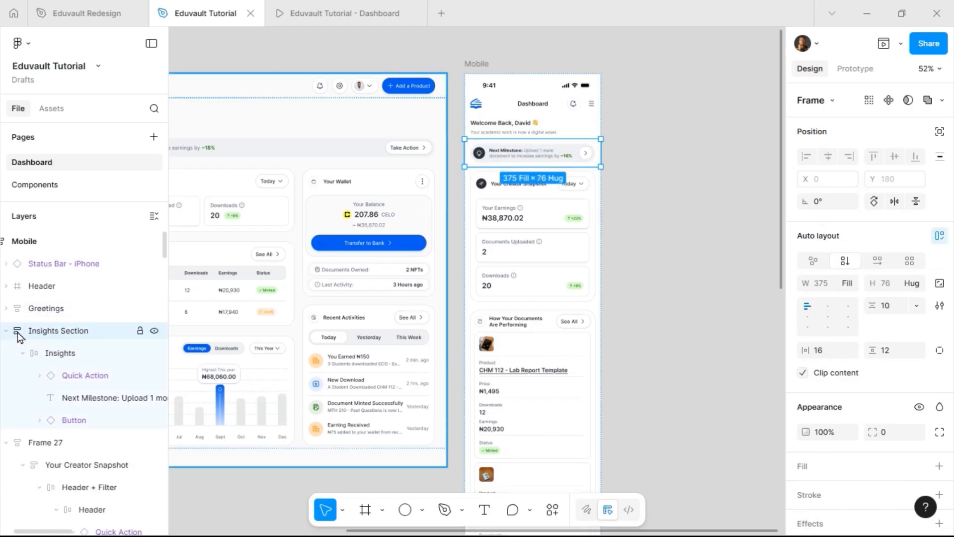
pyautogui.click(23, 352)
# Step: Rename Frame 27 to Main Content Area and collapse it in the layer list
pyautogui.doubleClick(69, 374)
pyautogui.write('Main')
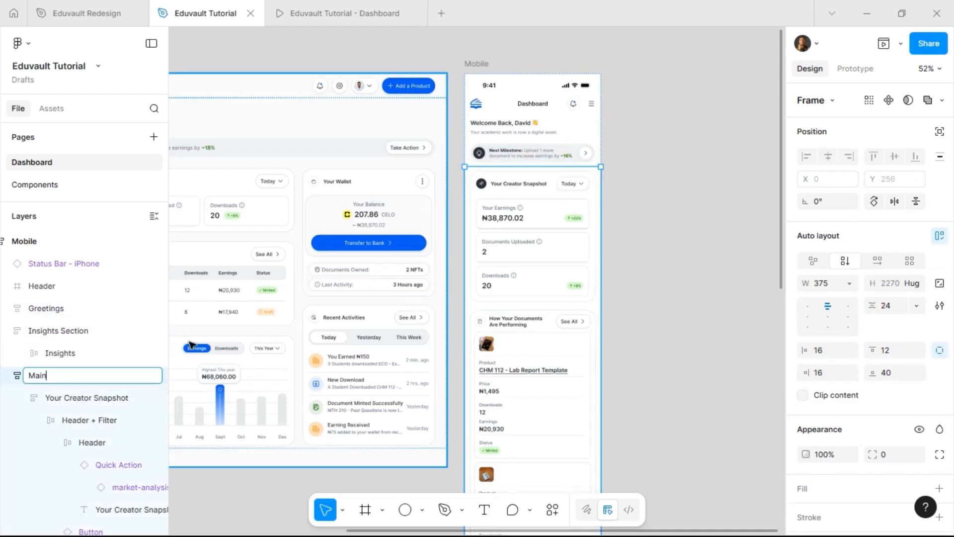
pyautogui.write(' Content Area')
pyautogui.press('Return')
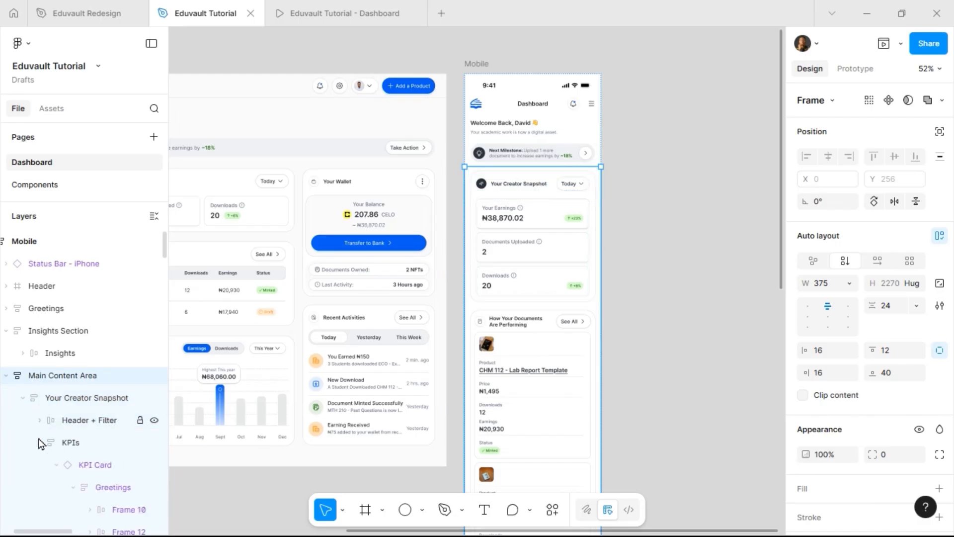
pyautogui.click(5, 375)
# Step: Duplicate the Dashboard and Mobile frames together and place the copies beside the originals, to the right of the Mobile frame
pyautogui.scroll(-6, 547, 243)
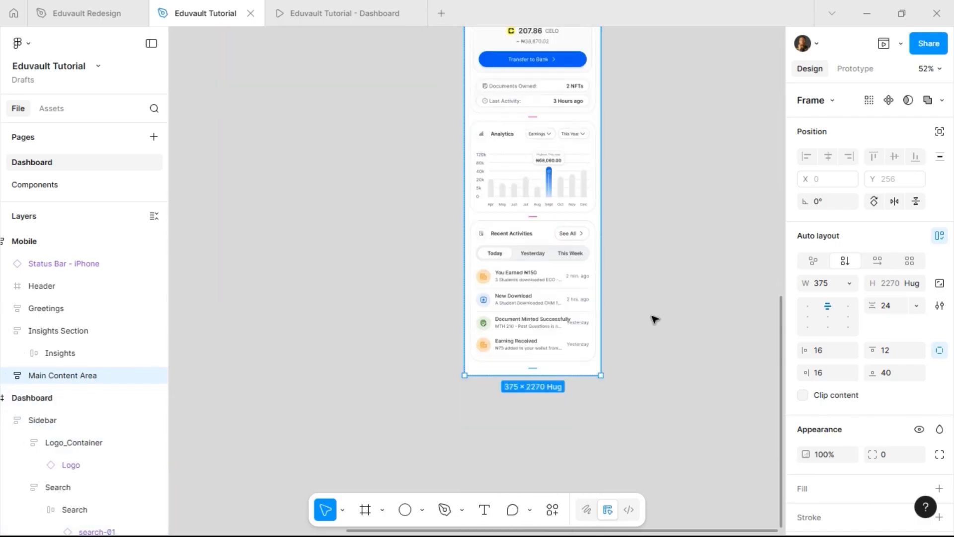
pyautogui.scroll(-5, 654, 318)
pyautogui.scroll(-4, 655, 318)
pyautogui.hscroll(4, 621, 329)
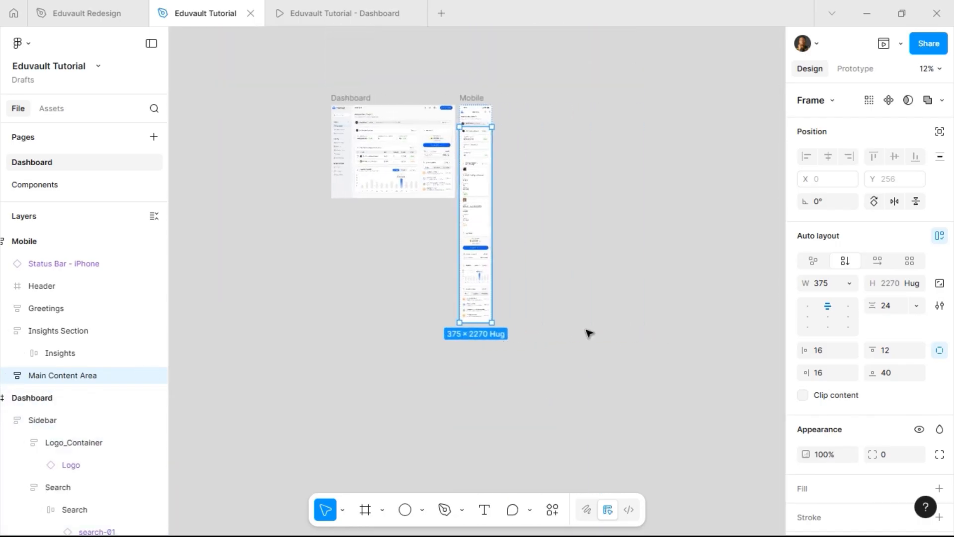
pyautogui.click(541, 119)
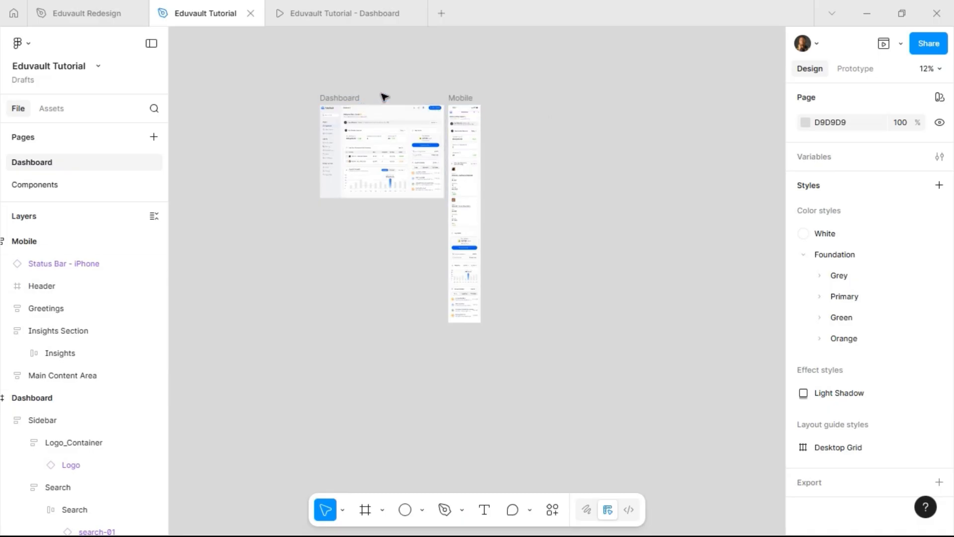
pyautogui.scroll(3, 390, 93)
pyautogui.click(301, 110)
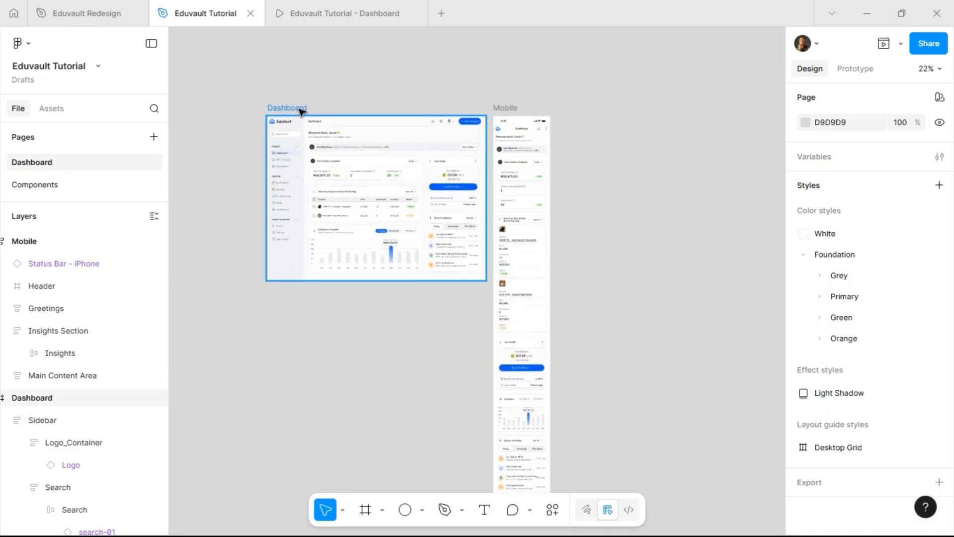
pyautogui.keyDown('shift'); pyautogui.click(512, 110); pyautogui.keyUp('shift')
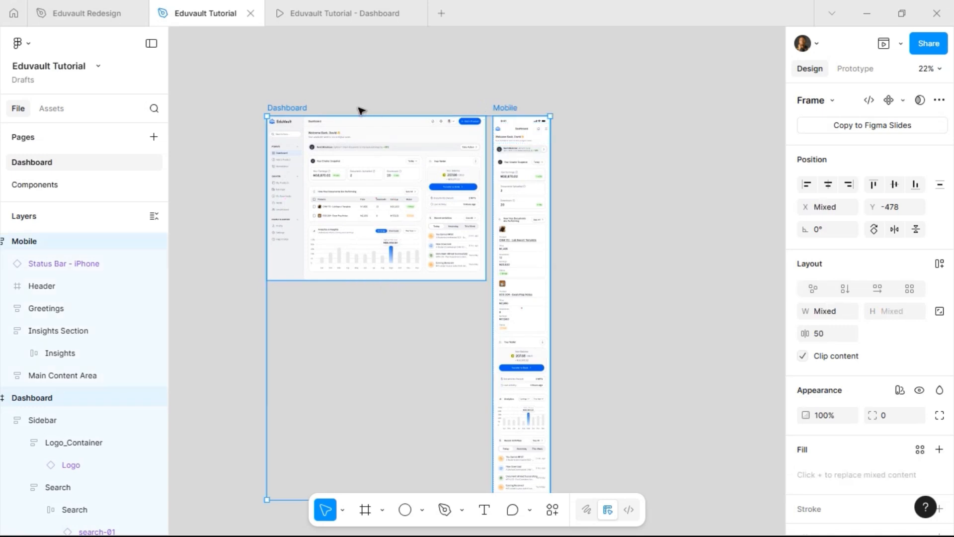
pyautogui.moveTo(295, 110); pyautogui.dragTo(595, 109)
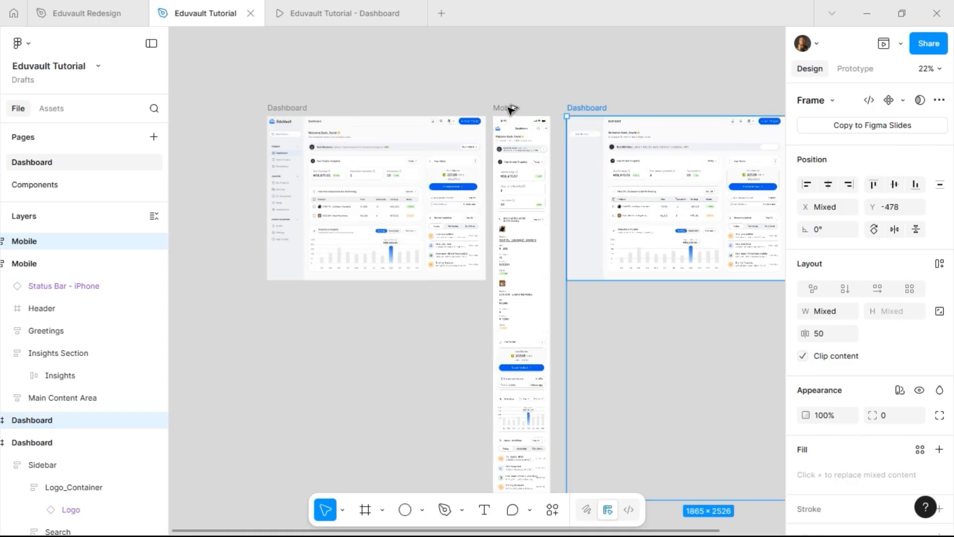
# Step: Convert the duplicated Dashboard and Mobile frames to dark mode with the Dark Mode Magic plugin and inspect both results
pyautogui.hscroll(5, 509, 109)
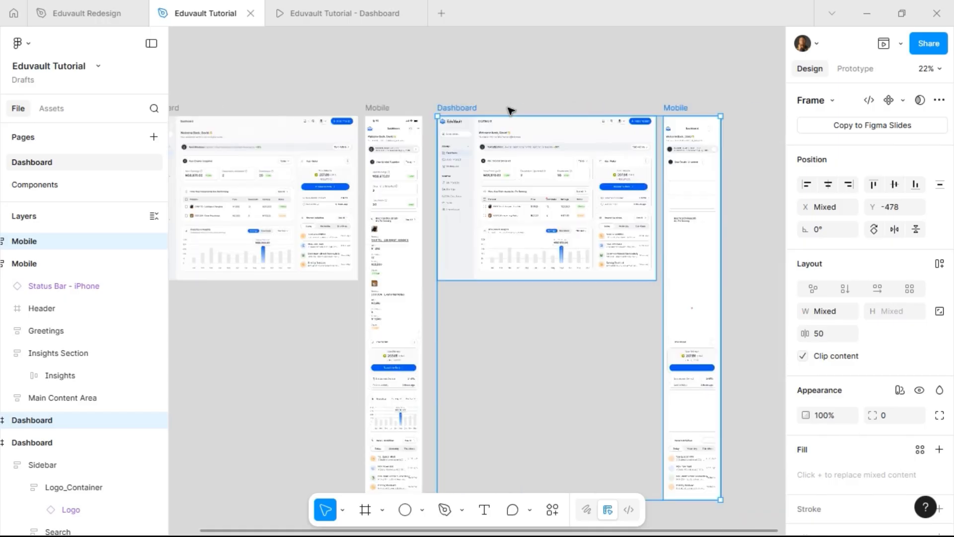
pyautogui.hscroll(6, 503, 108)
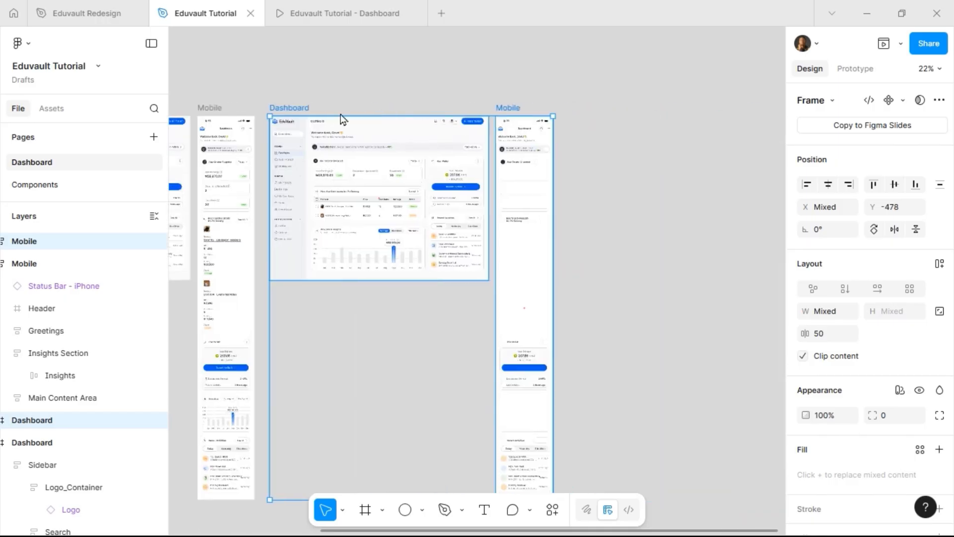
pyautogui.rightClick(318, 140)
pyautogui.press('Escape')
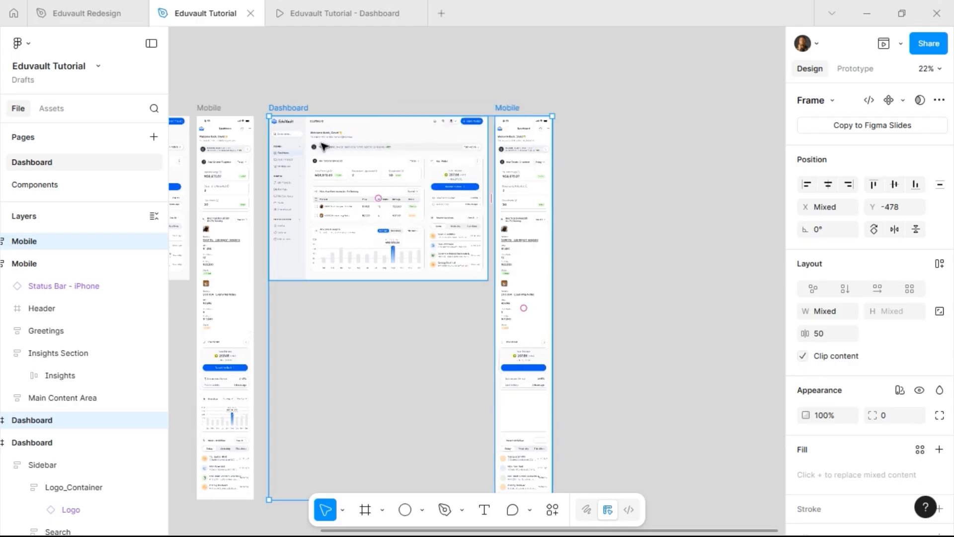
pyautogui.rightClick(325, 146)
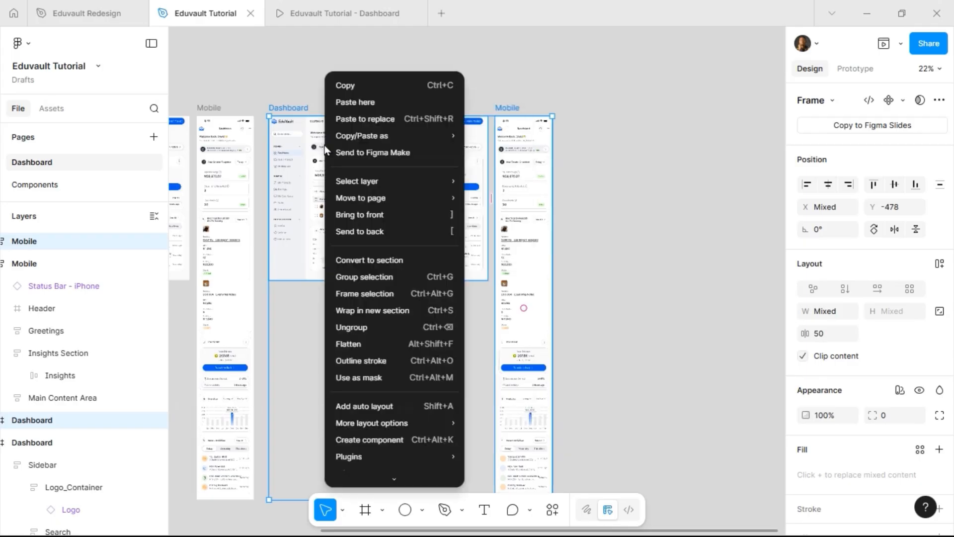
pyautogui.moveTo(404, 462)
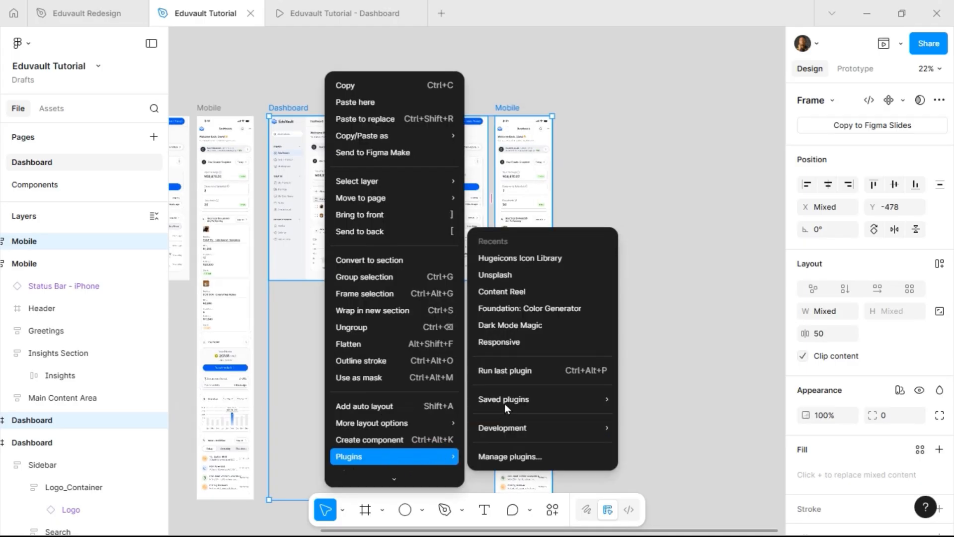
pyautogui.click(517, 329)
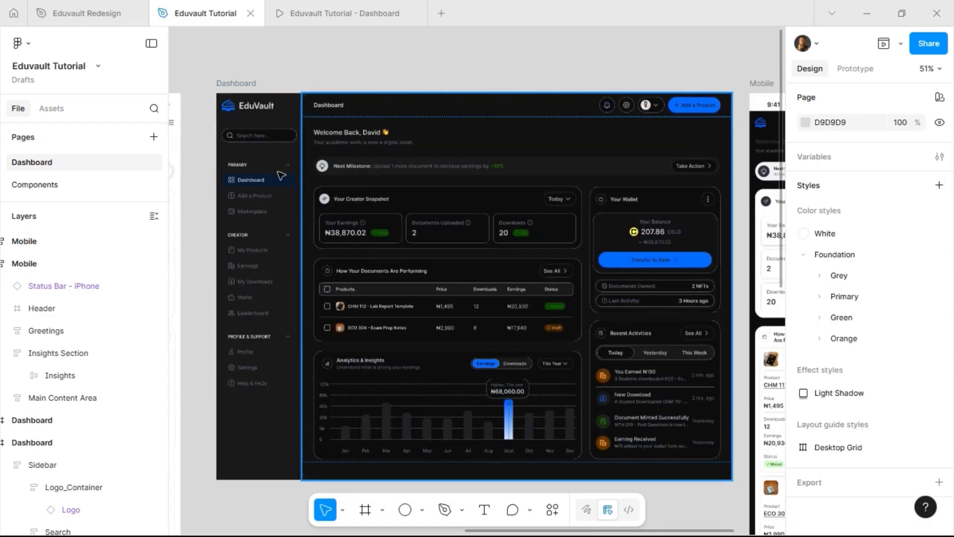
pyautogui.scroll(1, 325, 142)
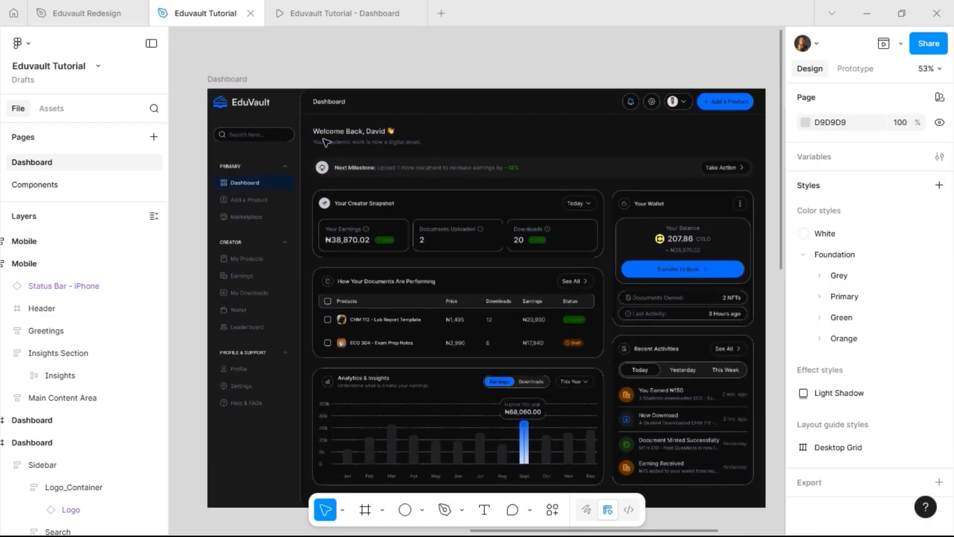
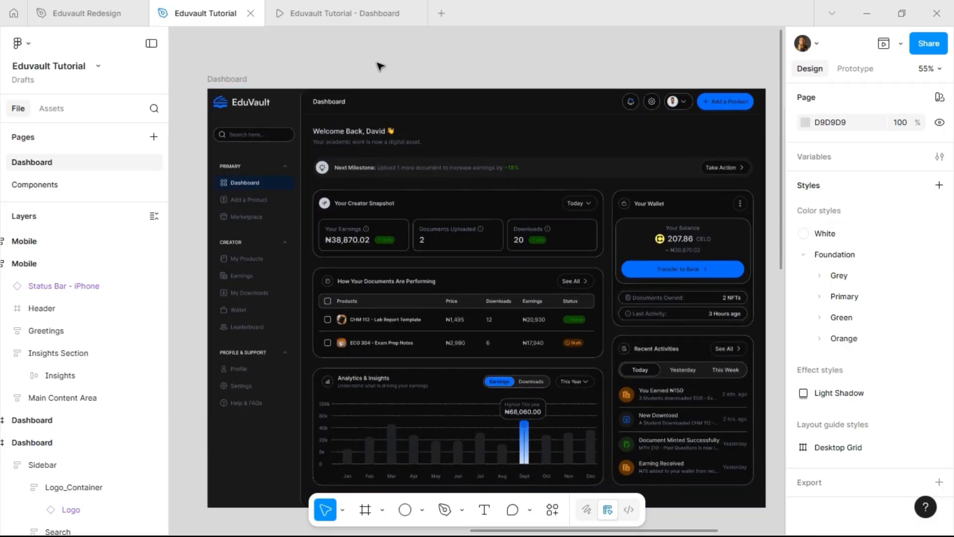
pyautogui.hscroll(5, 380, 66)
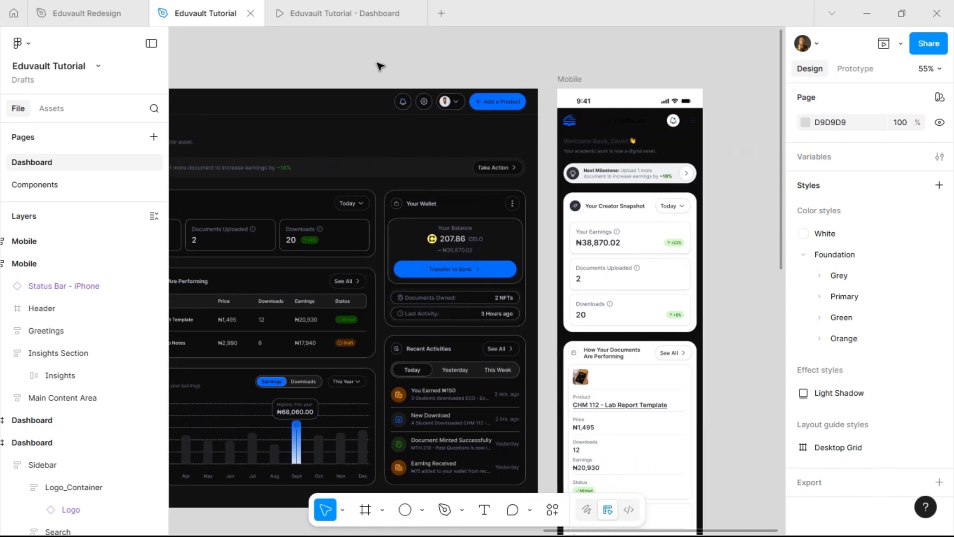
pyautogui.hscroll(1, 380, 66)
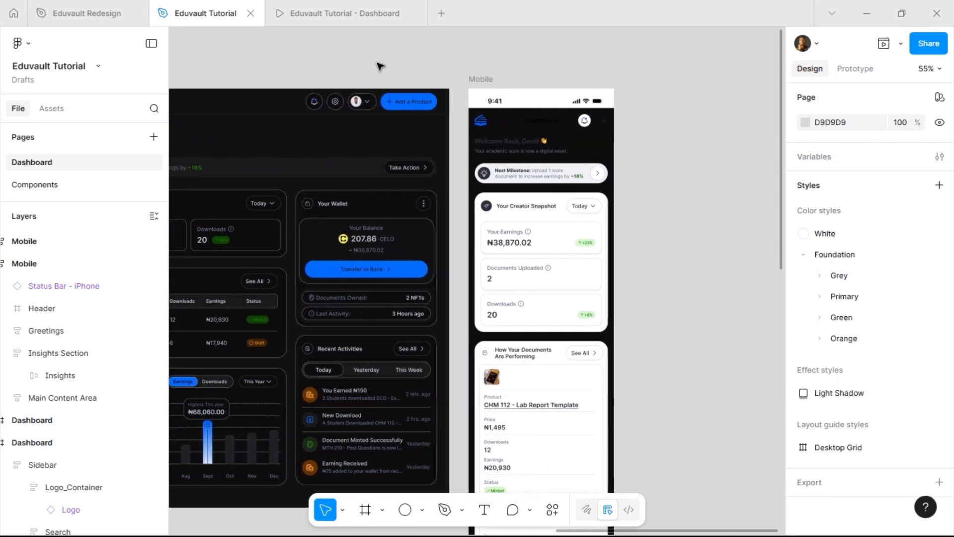
# Step: Select the two columns inside the dark Dashboard's Content frame and expand their list of selection colors
pyautogui.hscroll(-5, 380, 66)
pyautogui.click(398, 238)
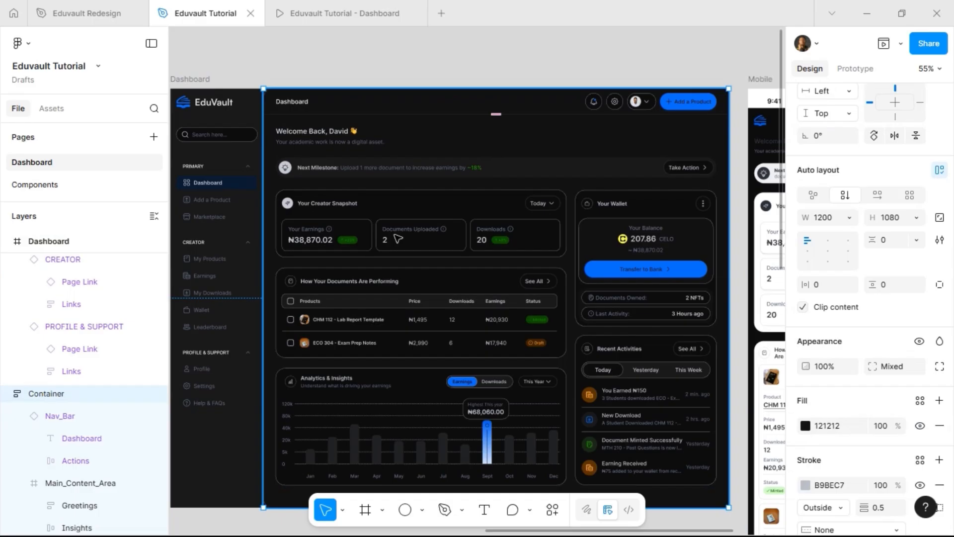
pyautogui.doubleClick(397, 239)
pyautogui.doubleClick(398, 238)
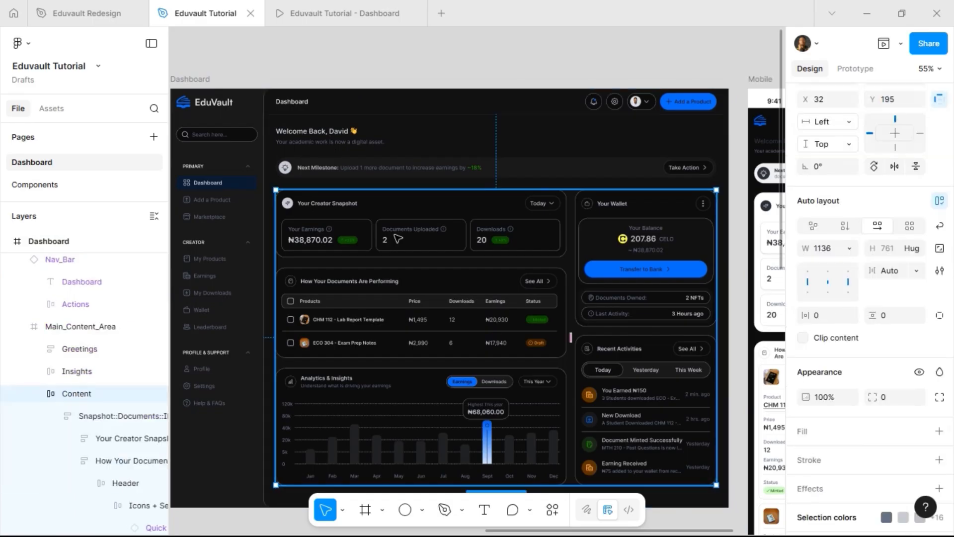
pyautogui.press('Return')
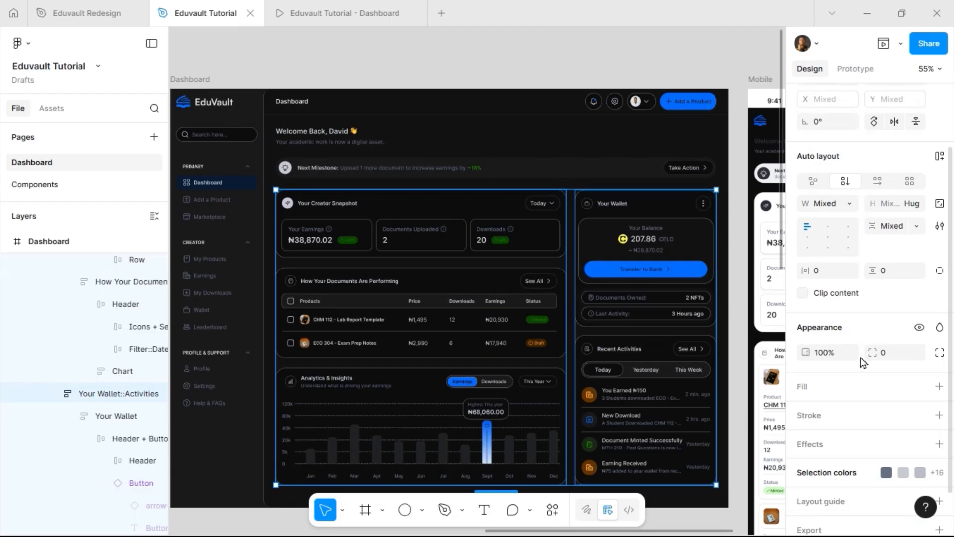
pyautogui.scroll(-2, 851, 392)
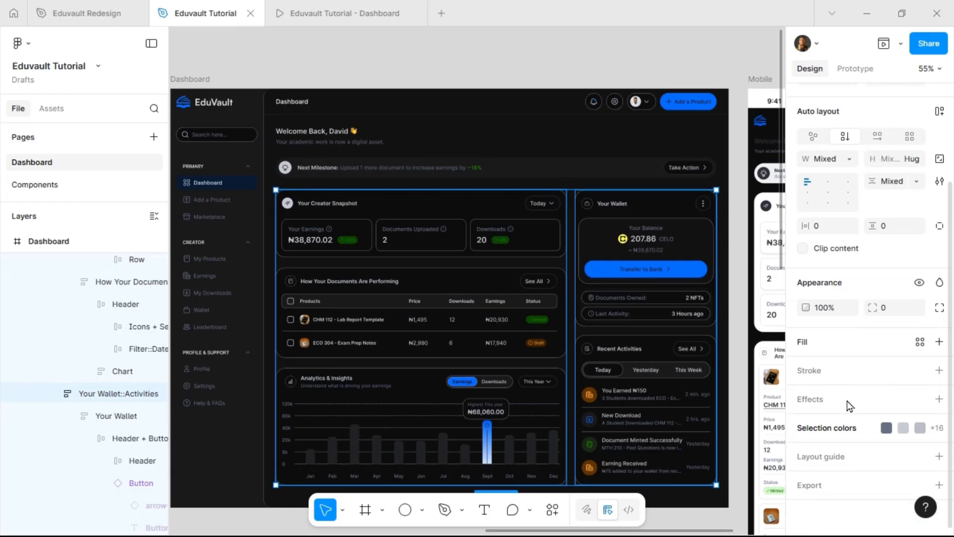
pyautogui.click(838, 434)
pyautogui.scroll(-5, 849, 404)
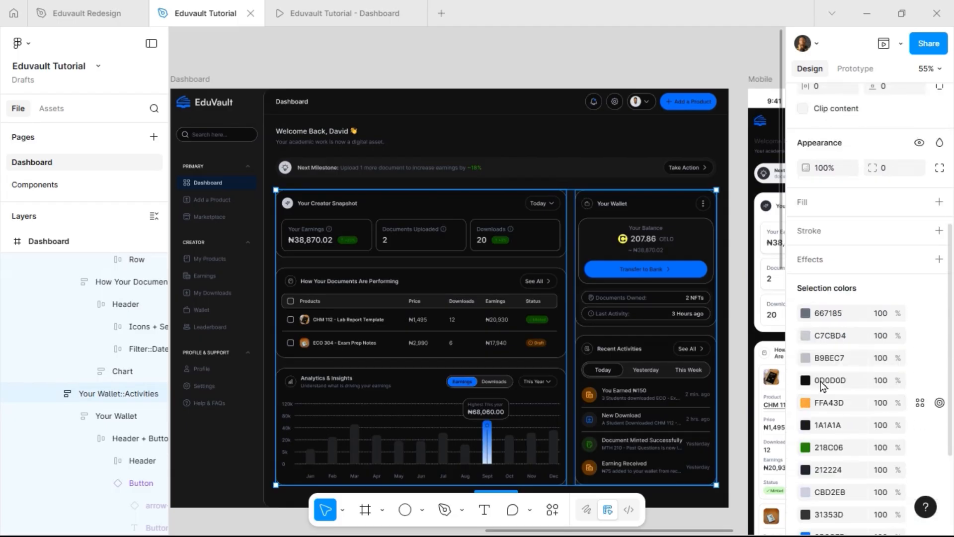
# Step: Try the grey-300 style on the Your Creator Snapshot card's stroke, compare it with the documents card, and undo it
pyautogui.click(505, 242)
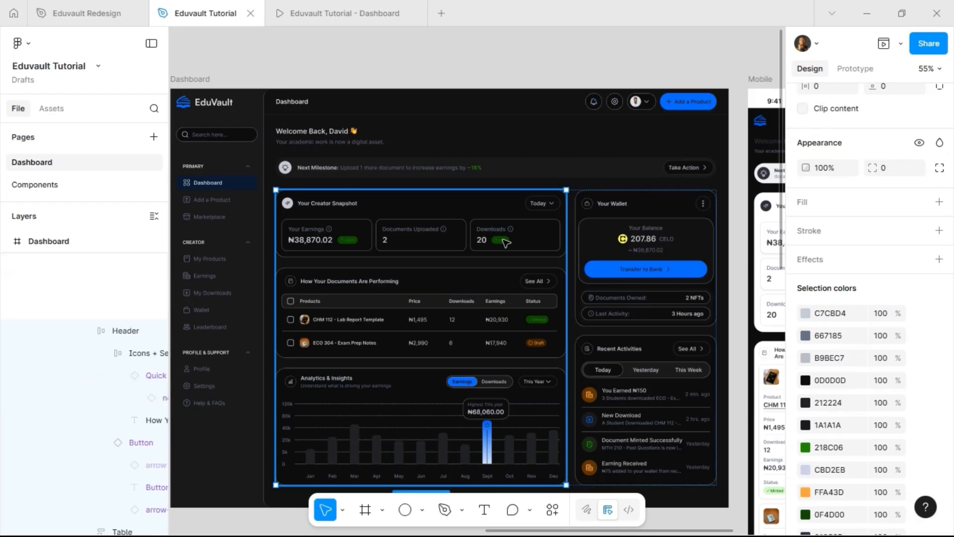
pyautogui.click(505, 242)
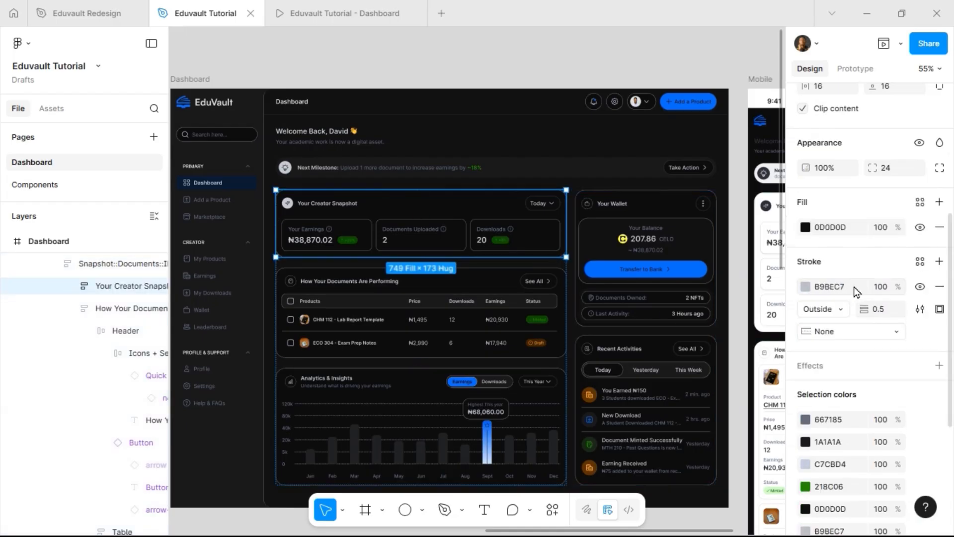
pyautogui.click(920, 262)
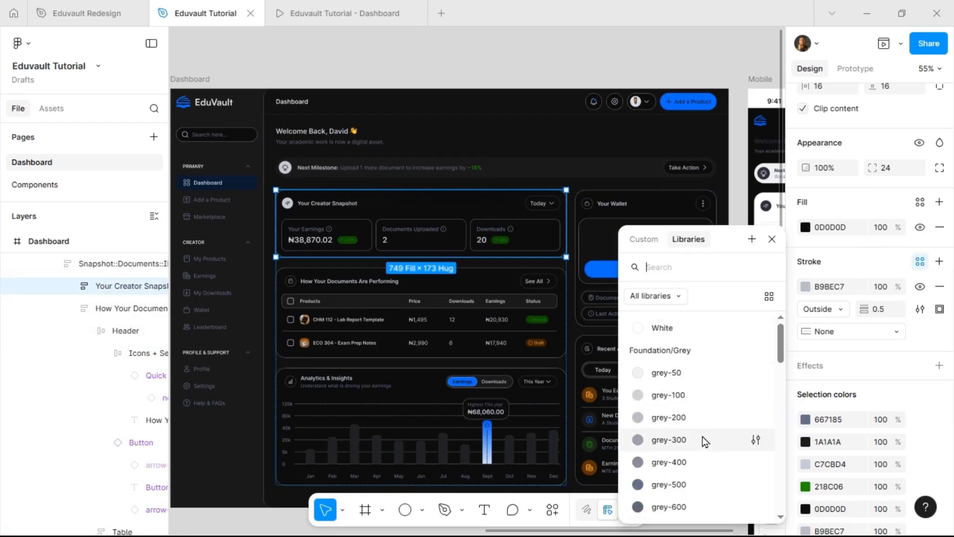
pyautogui.click(668, 440)
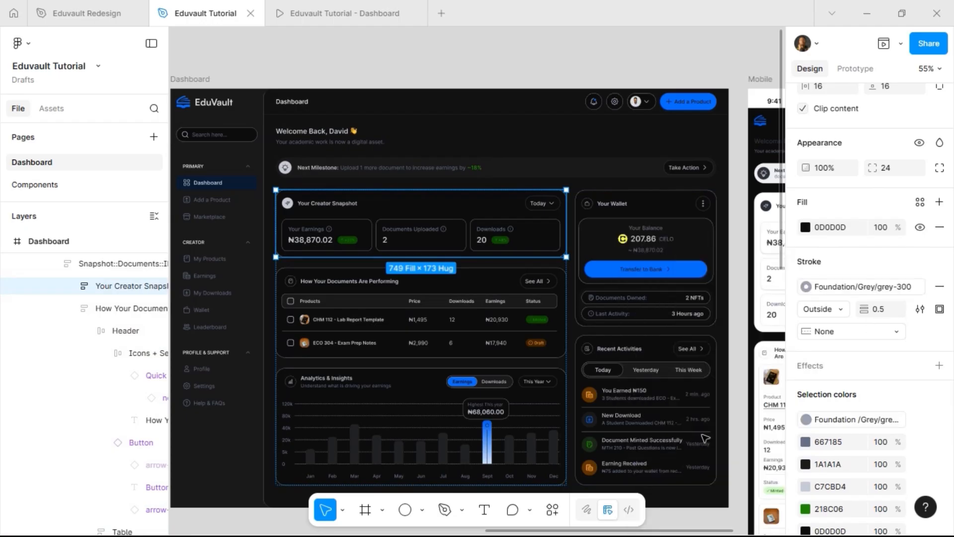
pyautogui.click(523, 329)
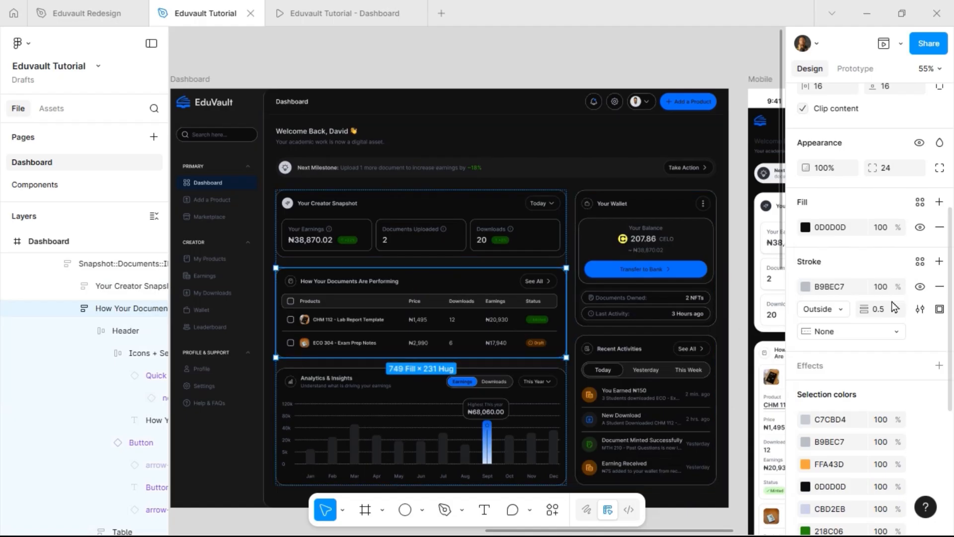
pyautogui.click(497, 211)
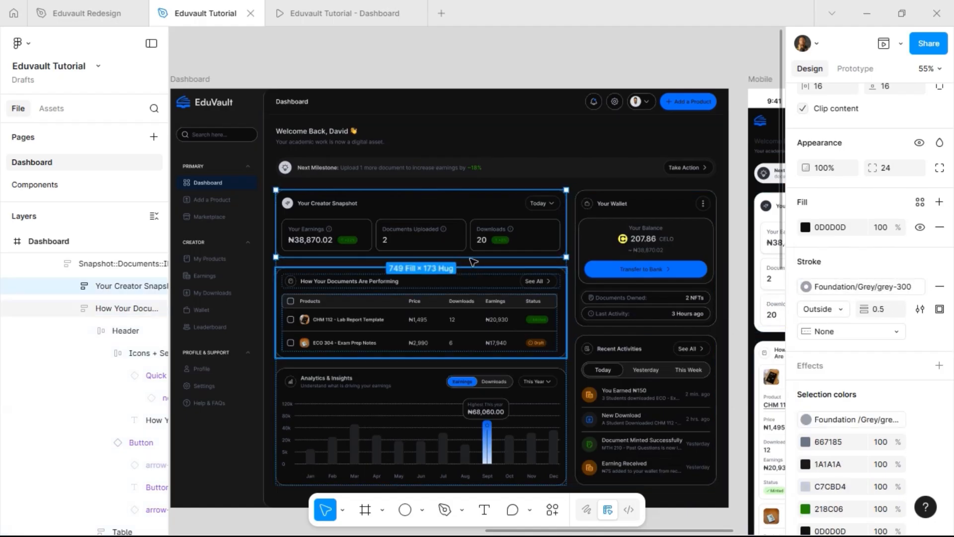
pyautogui.hotkey('ctrl', 'z')
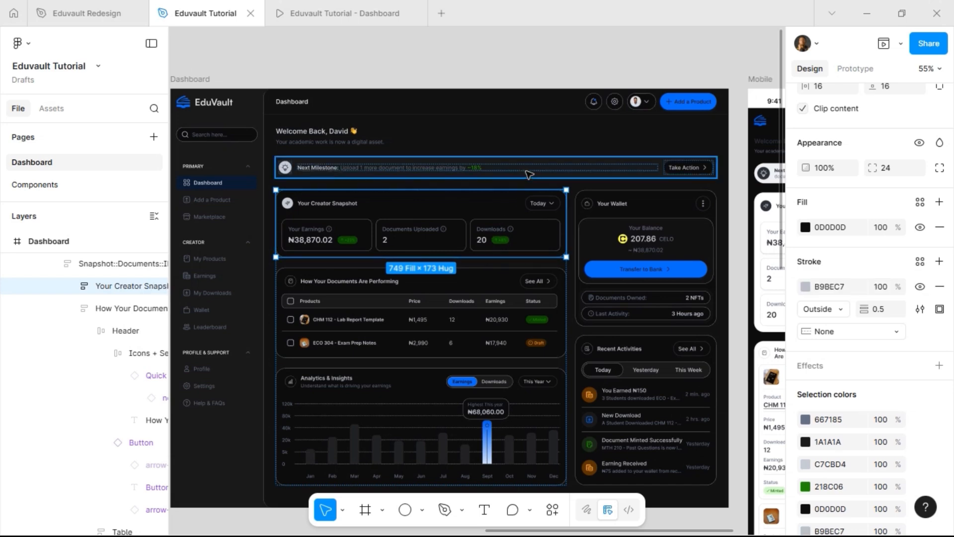
# Step: Replace the B9BEC7 color throughout the dark Dashboard's Content frame with the Foundation grey-400 style
pyautogui.click(528, 174)
pyautogui.click(534, 259)
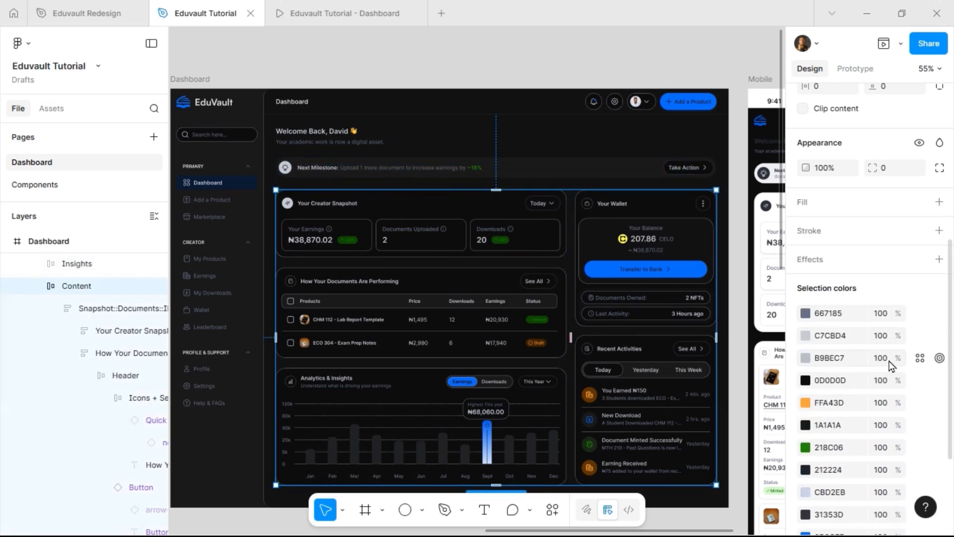
pyautogui.click(920, 358)
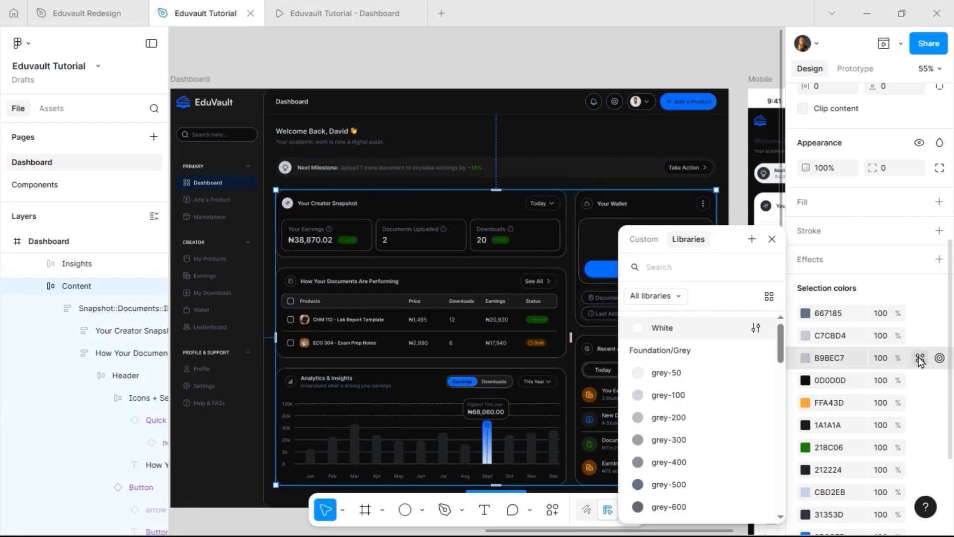
pyautogui.click(700, 463)
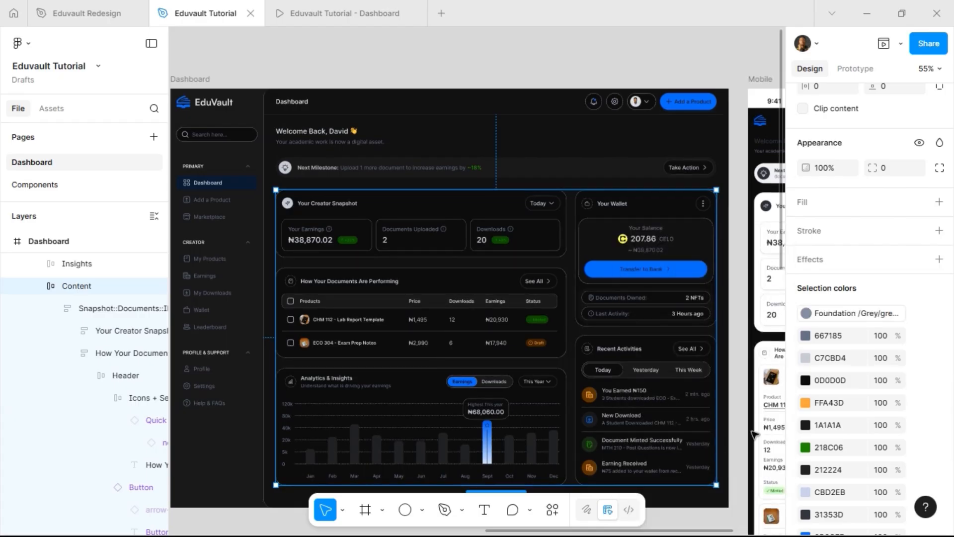
# Step: Try progressively darker styles, grey-500, grey-600 and grey-700, in place of grey-400 across the Content frame
pyautogui.click(845, 316)
pyautogui.click(844, 316)
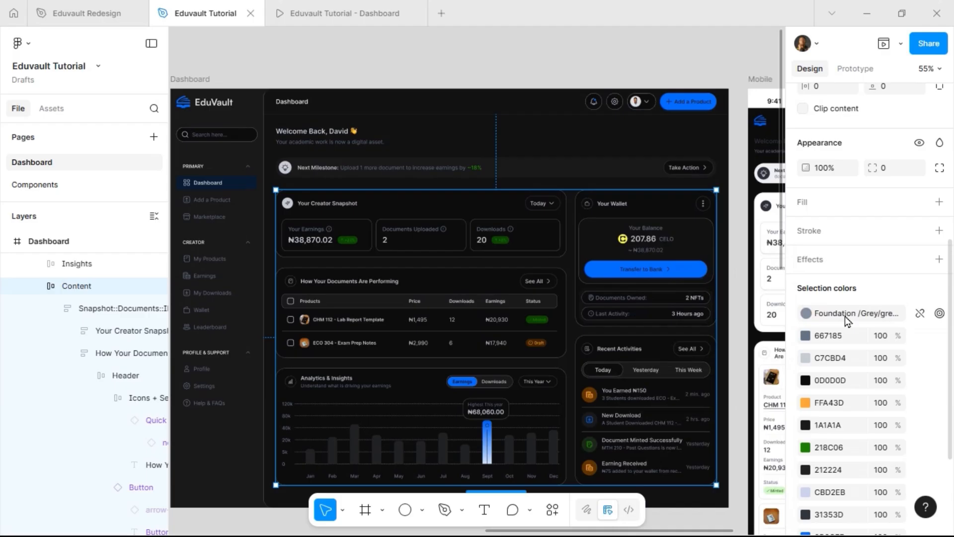
pyautogui.click(844, 316)
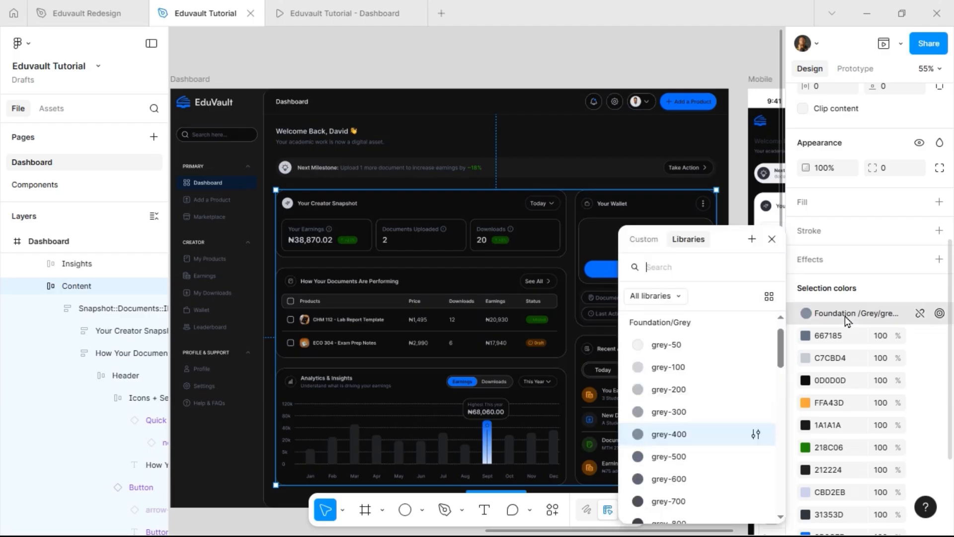
pyautogui.click(700, 459)
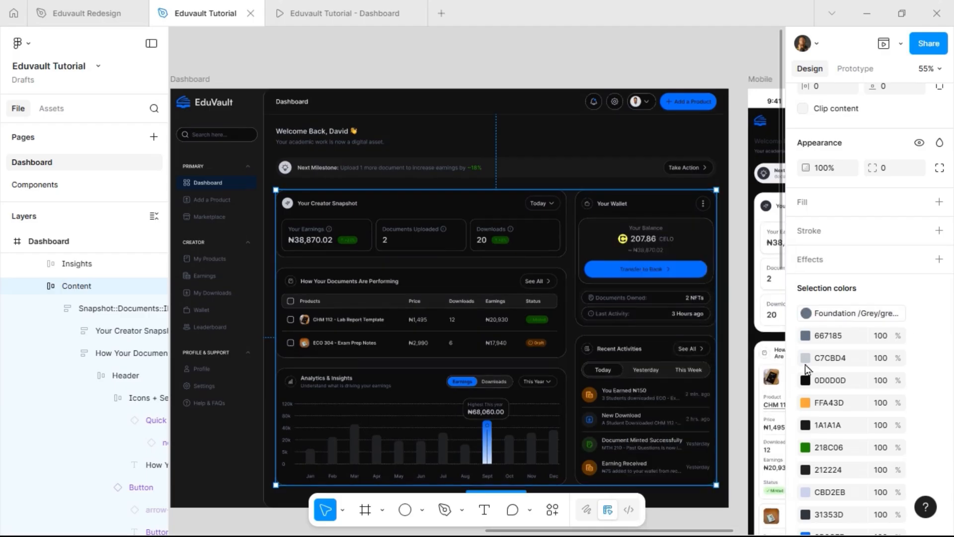
pyautogui.click(844, 321)
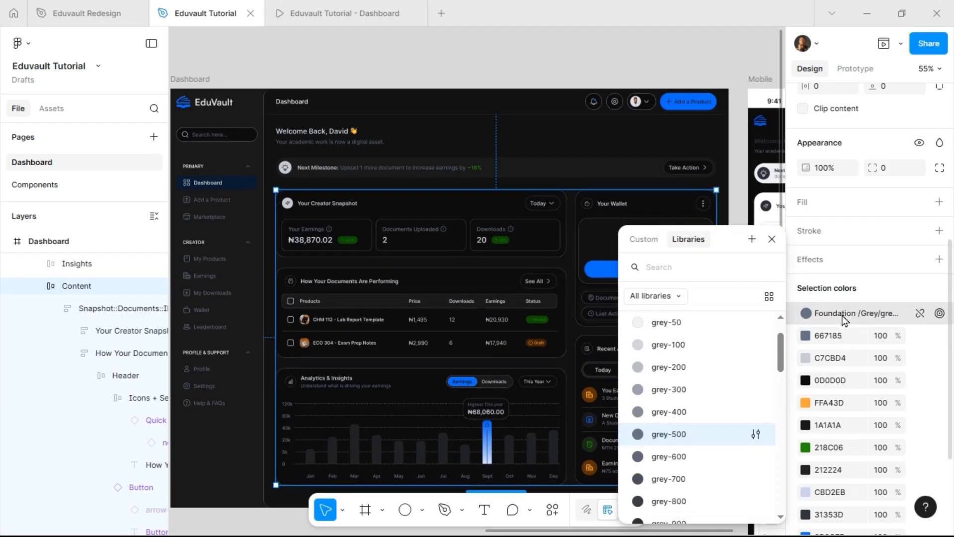
pyautogui.click(706, 460)
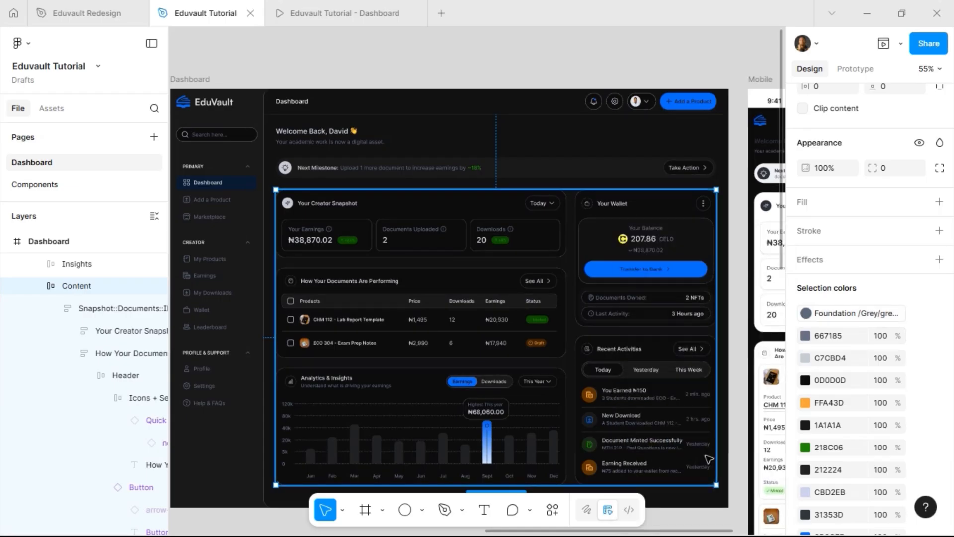
pyautogui.click(824, 314)
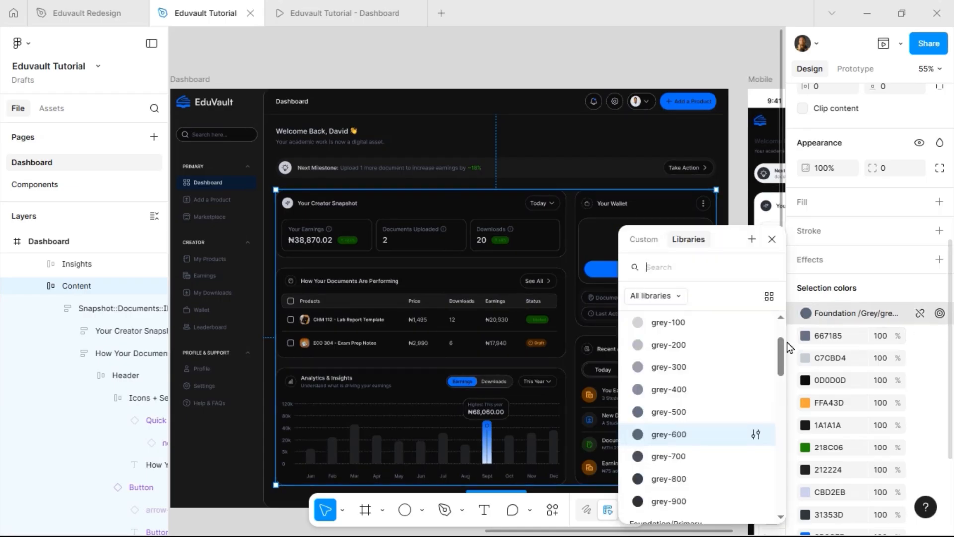
pyautogui.click(701, 457)
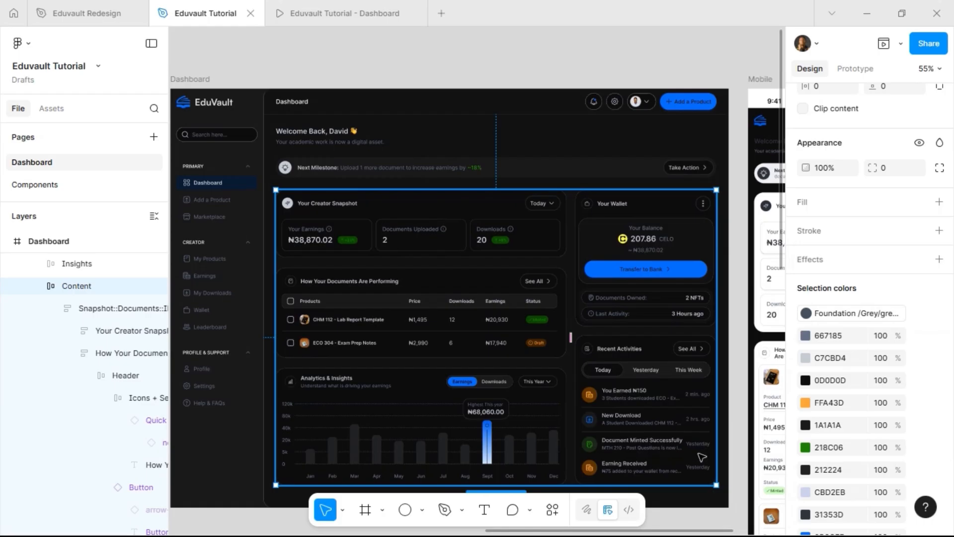
# Step: Set the Content frame's shared Foundation grey color to grey-800 and deselect the frame
pyautogui.click(819, 314)
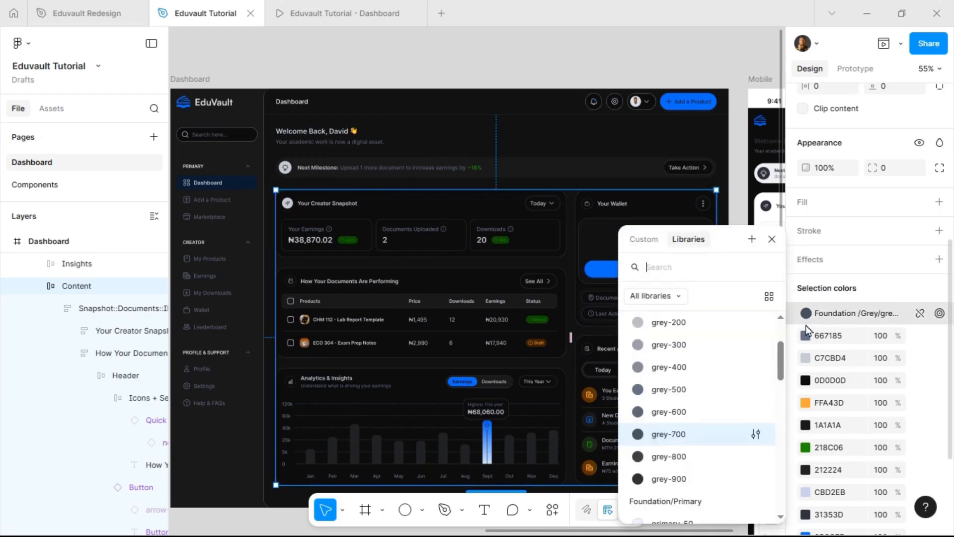
pyautogui.click(706, 457)
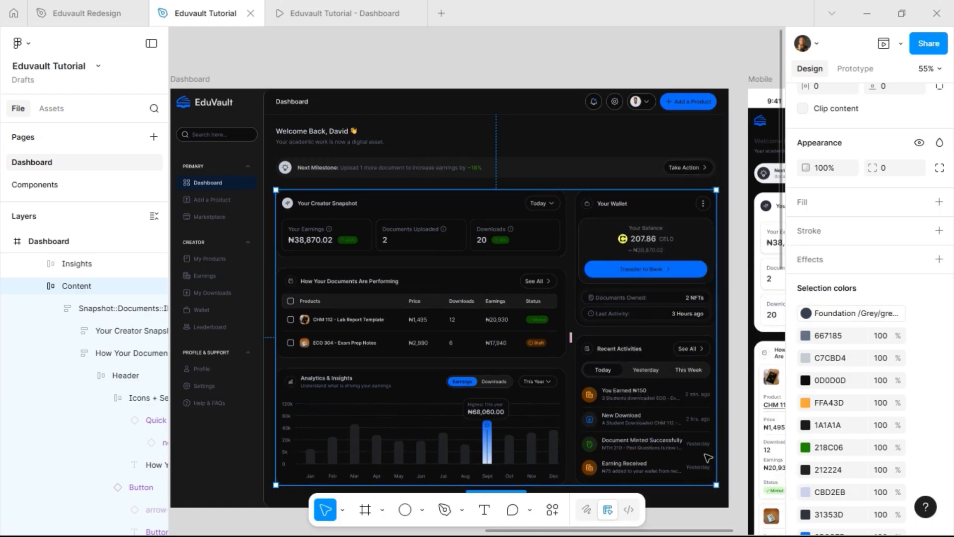
pyautogui.click(382, 74)
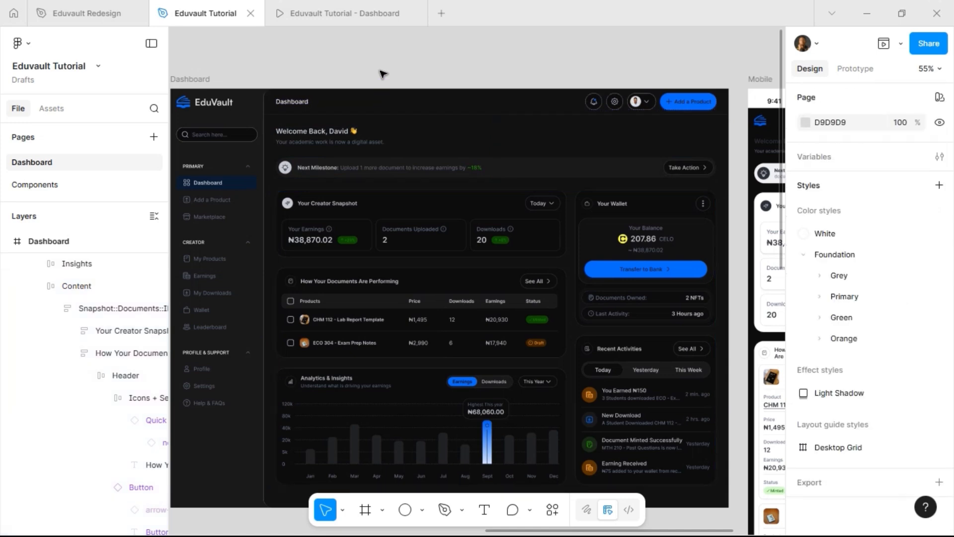
# Step: Set the dark dashboard Container's stroke to the Foundation grey-800 style and expand its selection colors
pyautogui.click(277, 149)
pyautogui.scroll(-5, 858, 374)
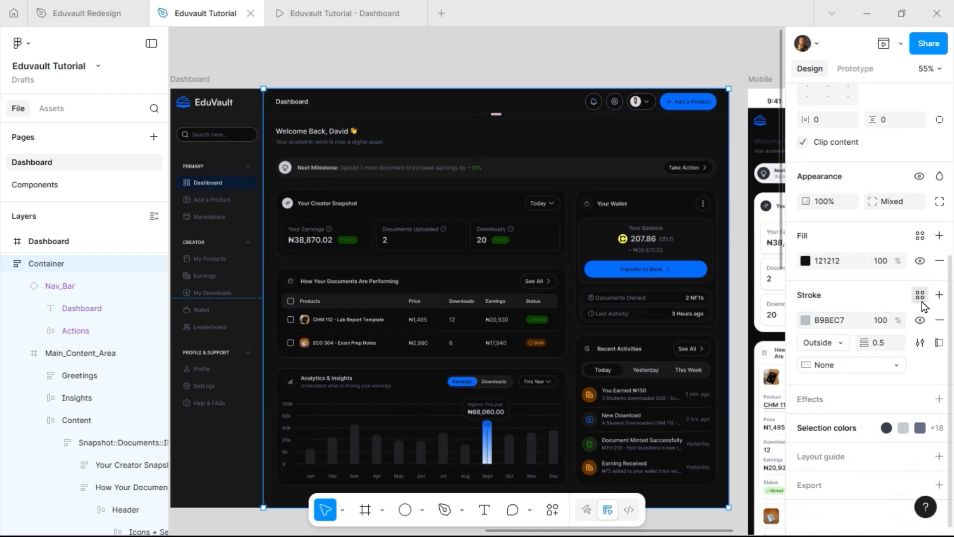
pyautogui.click(919, 294)
pyautogui.scroll(-5, 703, 383)
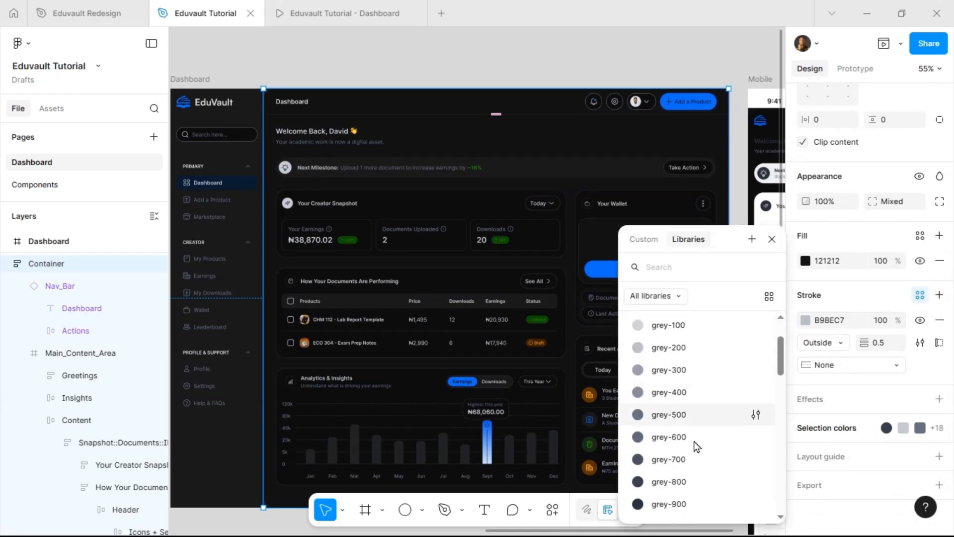
pyautogui.click(698, 482)
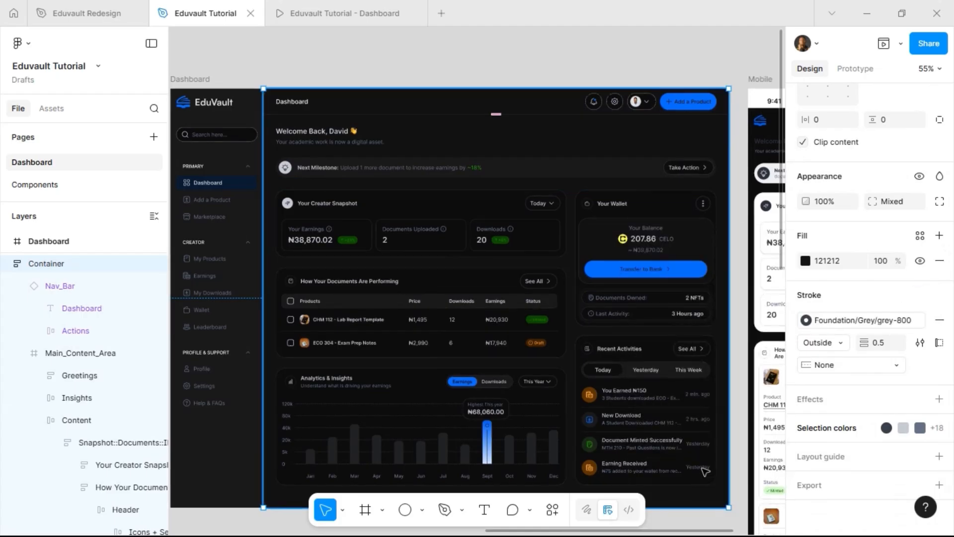
pyautogui.click(846, 412)
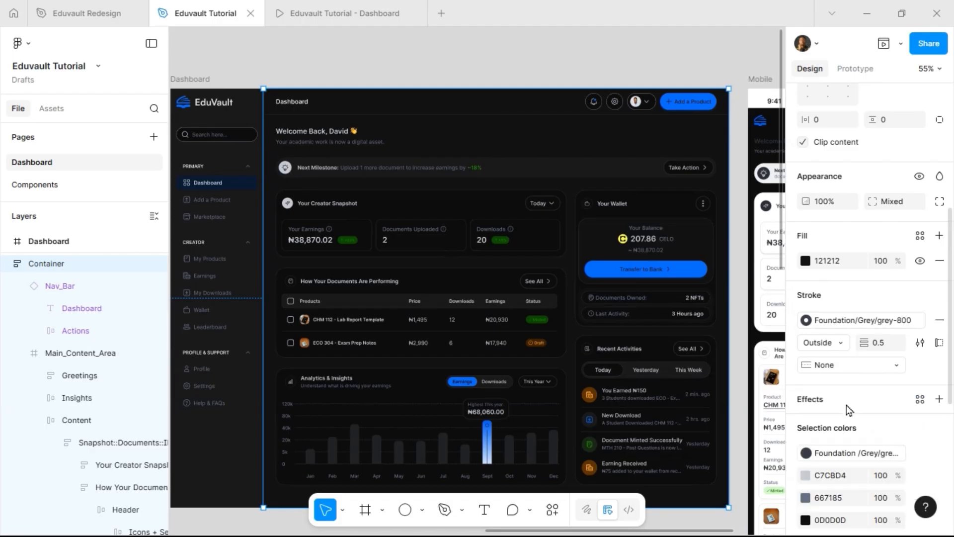
pyautogui.scroll(-3, 848, 408)
pyautogui.scroll(-3, 847, 410)
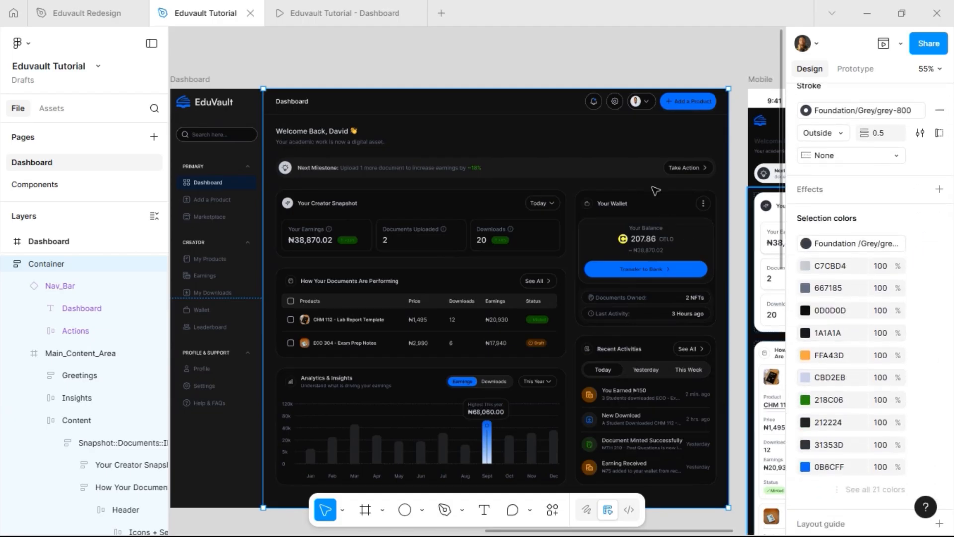
# Step: Replace the B9BEC7 color in the Nav_Bar with the Foundation grey-800 style
pyautogui.click(597, 108)
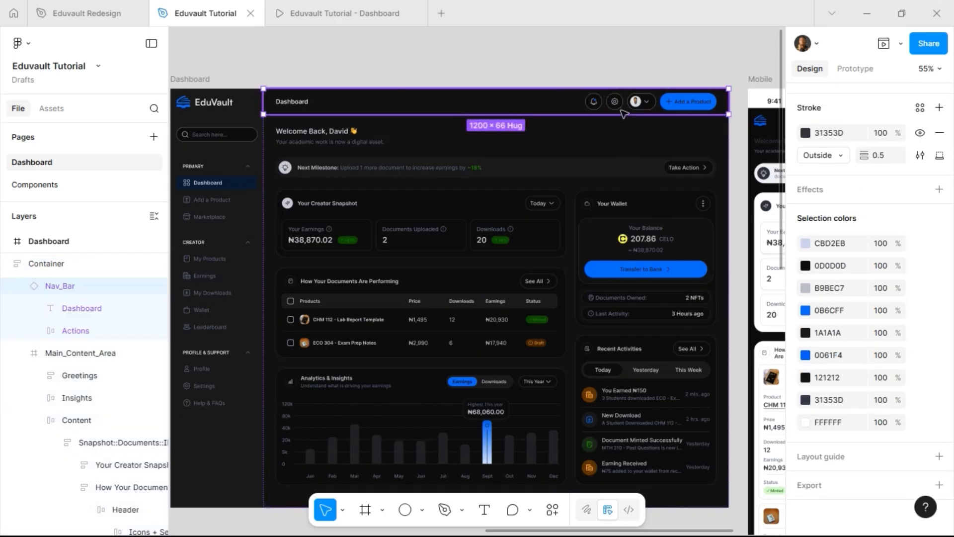
pyautogui.moveTo(845, 292)
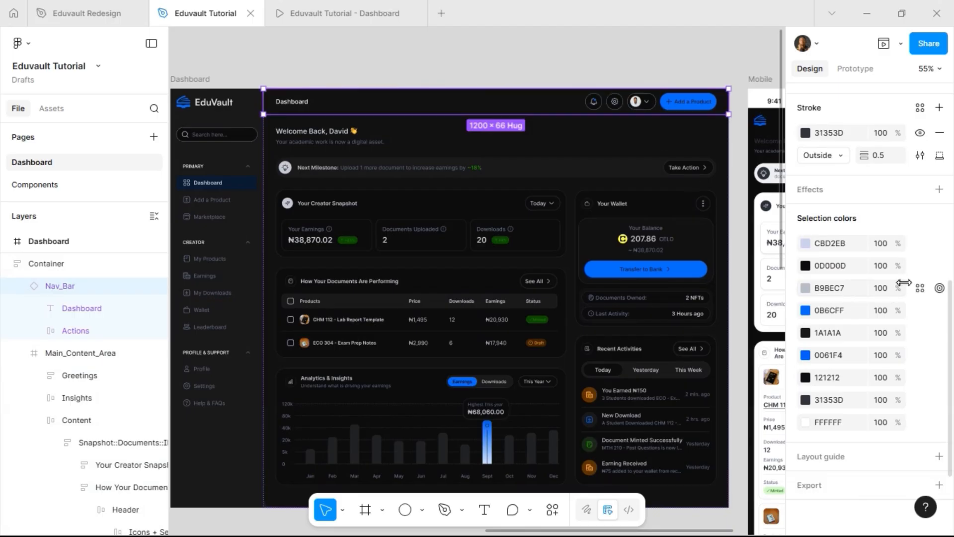
pyautogui.click(920, 289)
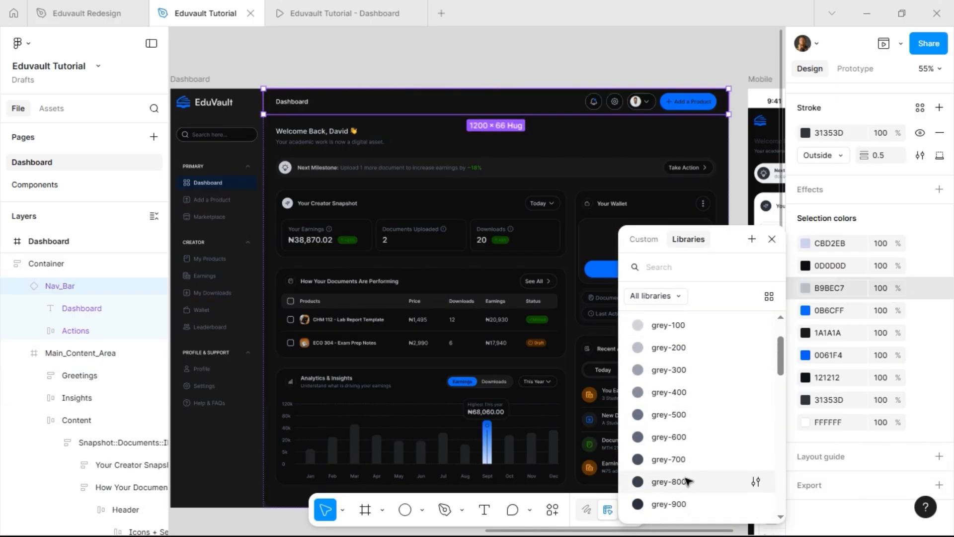
pyautogui.click(690, 481)
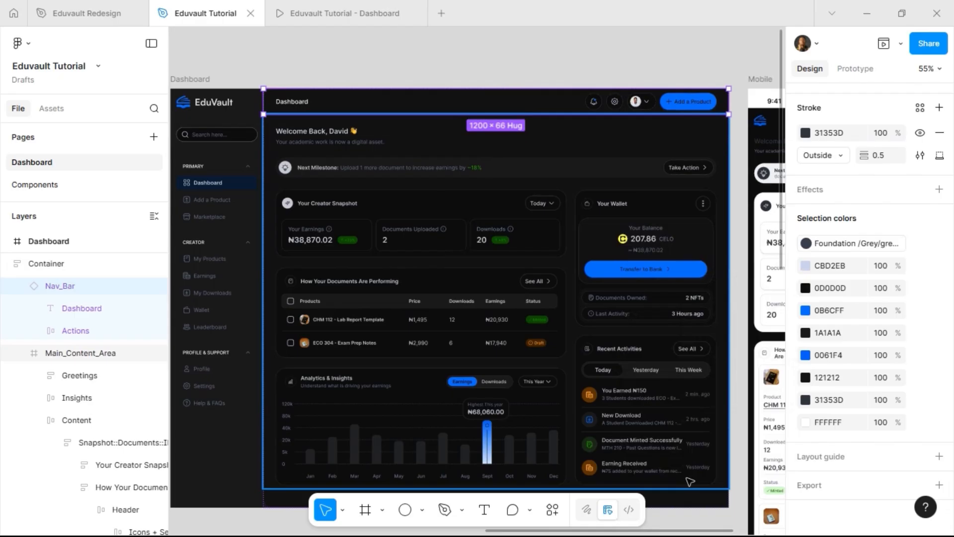
# Step: Change the Add a Product button's 1A1A1A content color to white, FFFFFF
pyautogui.click(686, 107)
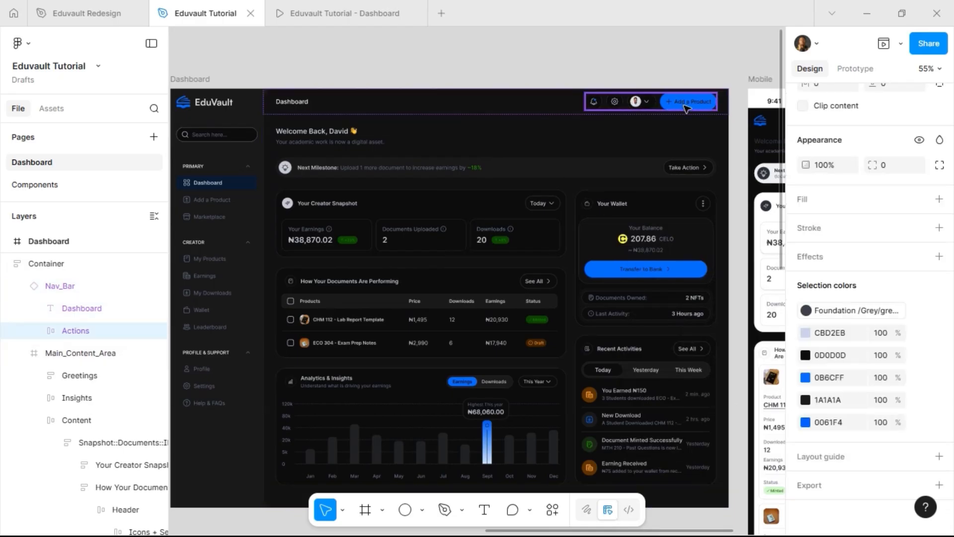
pyautogui.click(686, 109)
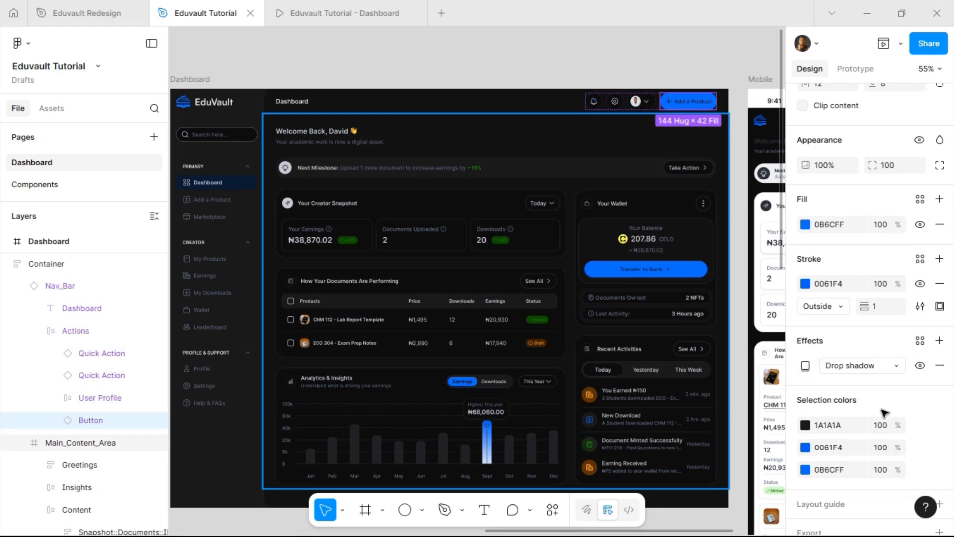
pyautogui.click(848, 426)
pyautogui.write('f')
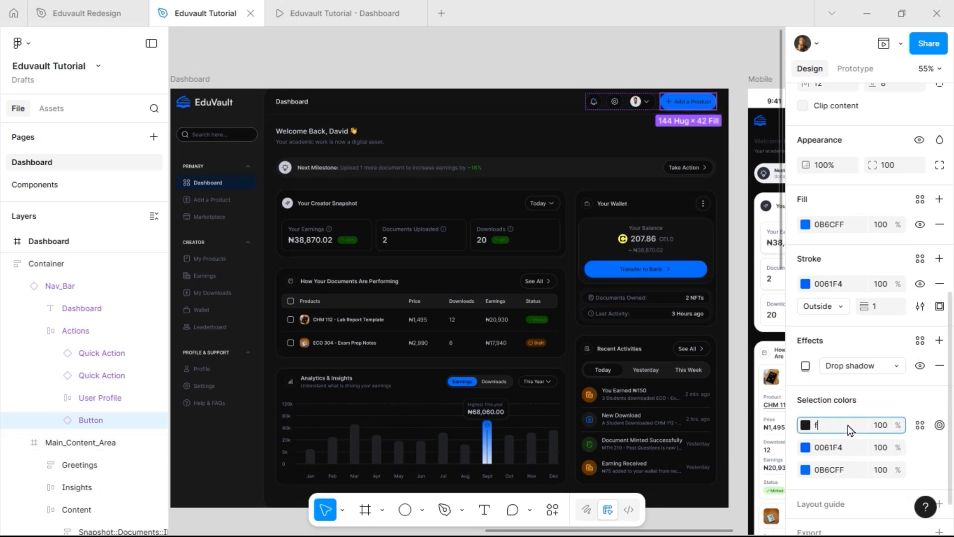
pyautogui.press('Return')
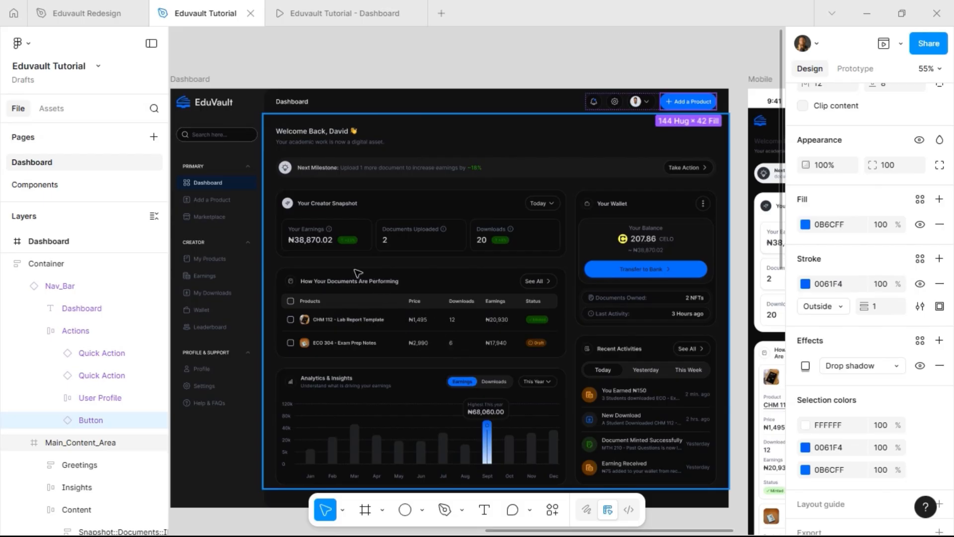
# Step: Replace the 218C06 green throughout the Content frame with the Foundation green-400 style
pyautogui.scroll(5, 358, 274)
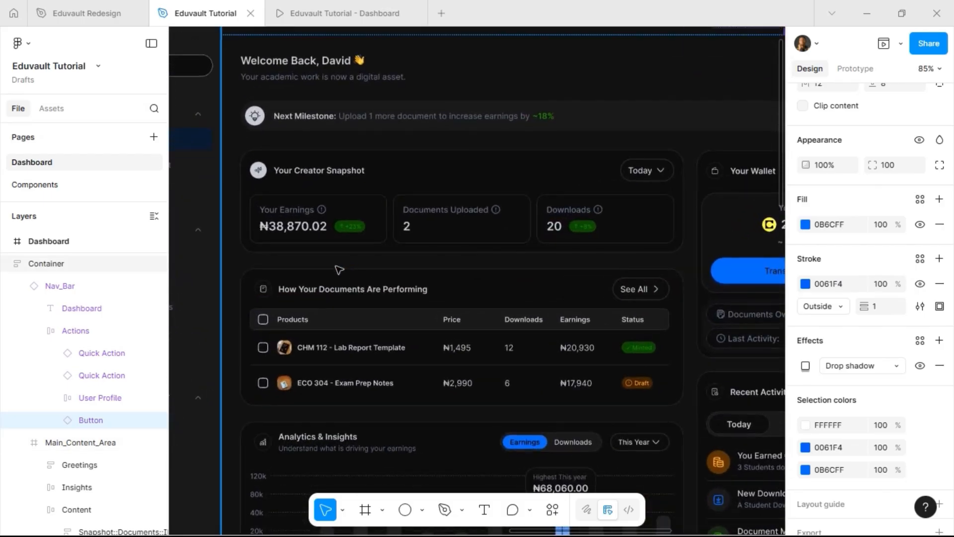
pyautogui.scroll(-3, 339, 270)
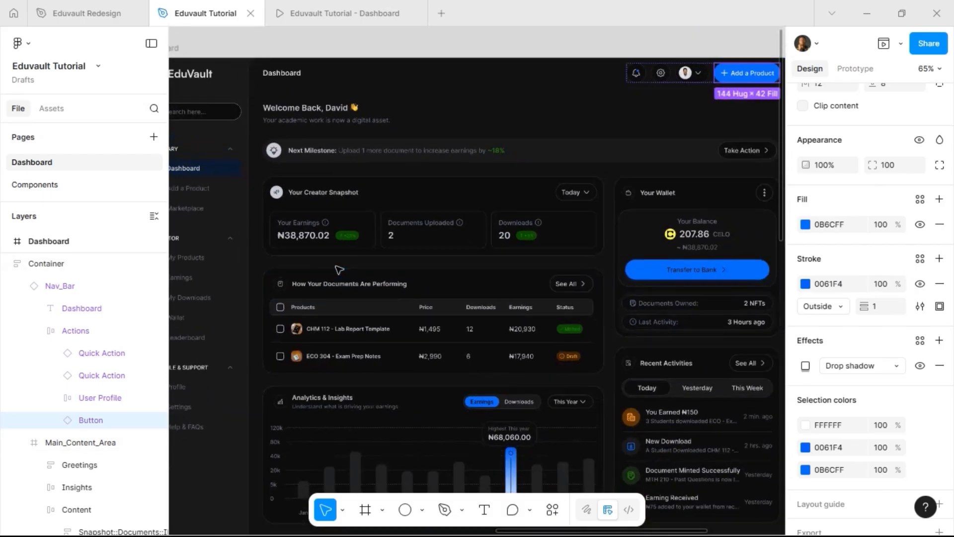
pyautogui.click(343, 231)
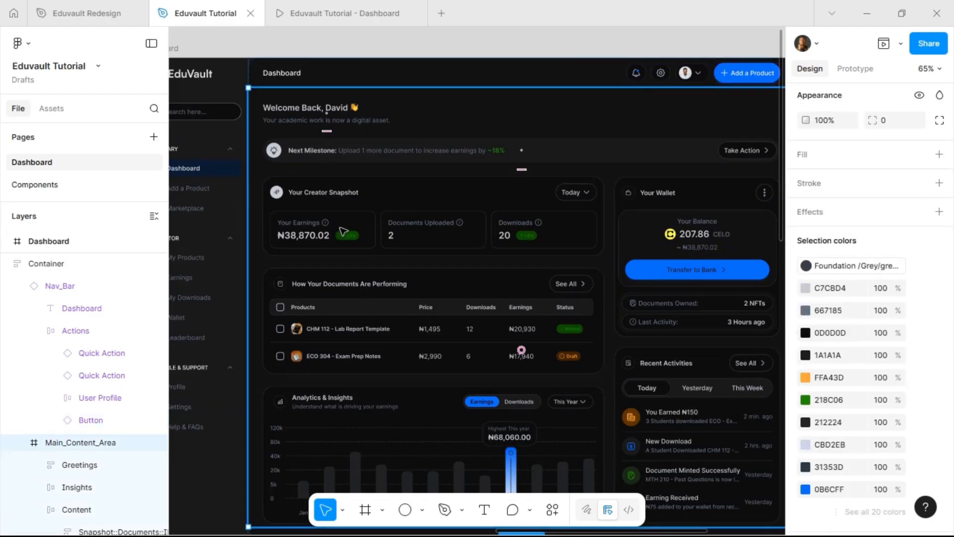
pyautogui.click(352, 205)
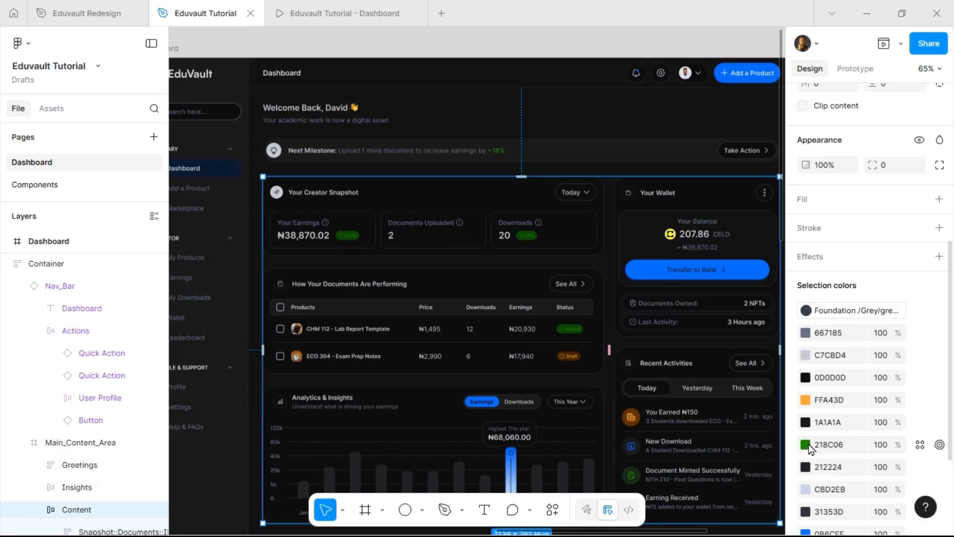
pyautogui.click(920, 445)
pyautogui.scroll(-10, 729, 434)
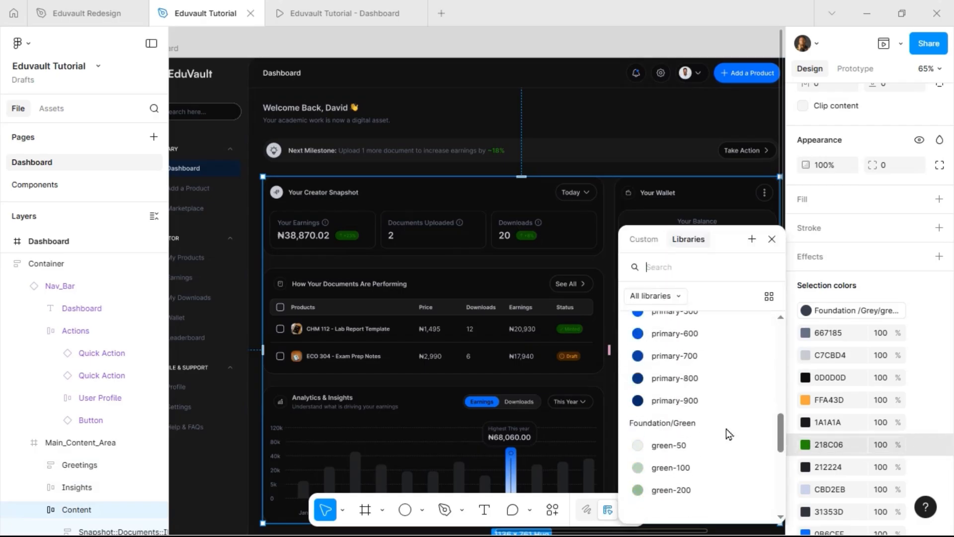
pyautogui.scroll(-5, 729, 435)
pyautogui.scroll(8, 724, 432)
pyautogui.scroll(-3, 702, 437)
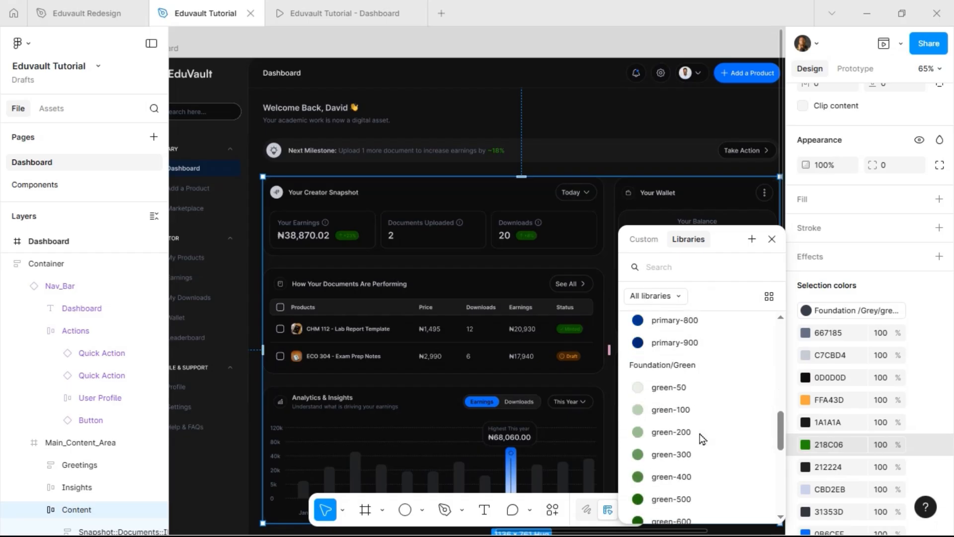
pyautogui.click(695, 475)
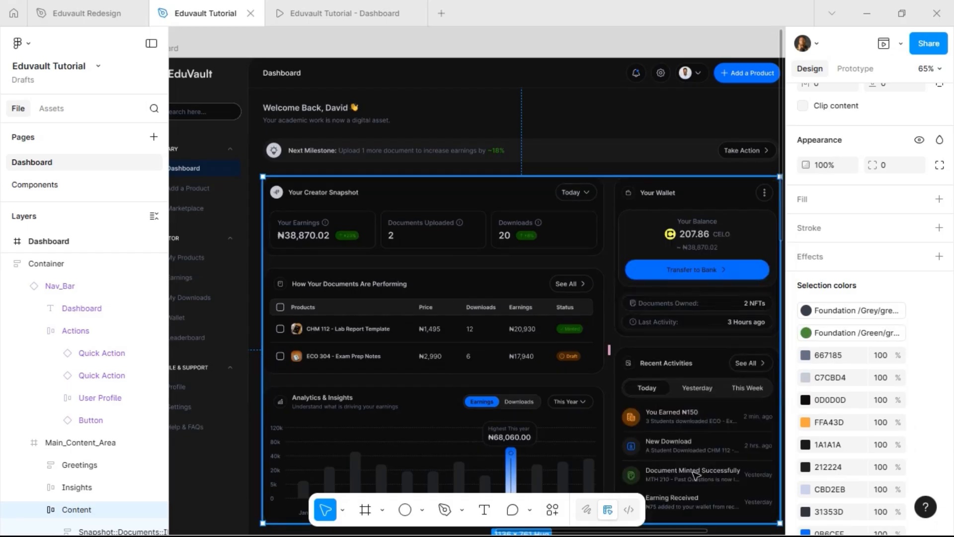
# Step: Try the Foundation green-400 style in place of the dark green 0F4D00 in the Content frame
pyautogui.scroll(-3, 825, 375)
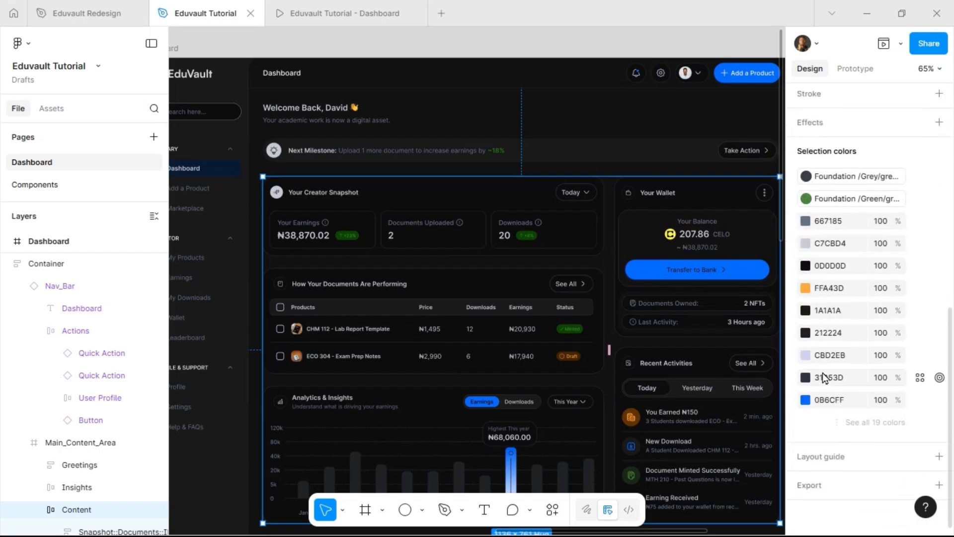
pyautogui.click(844, 421)
pyautogui.scroll(-2, 841, 357)
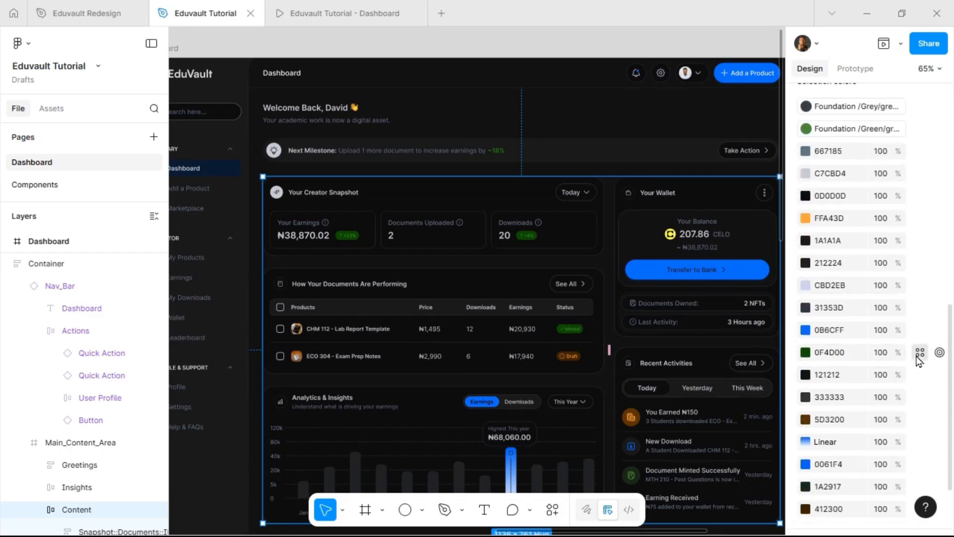
pyautogui.click(919, 353)
pyautogui.scroll(-10, 701, 430)
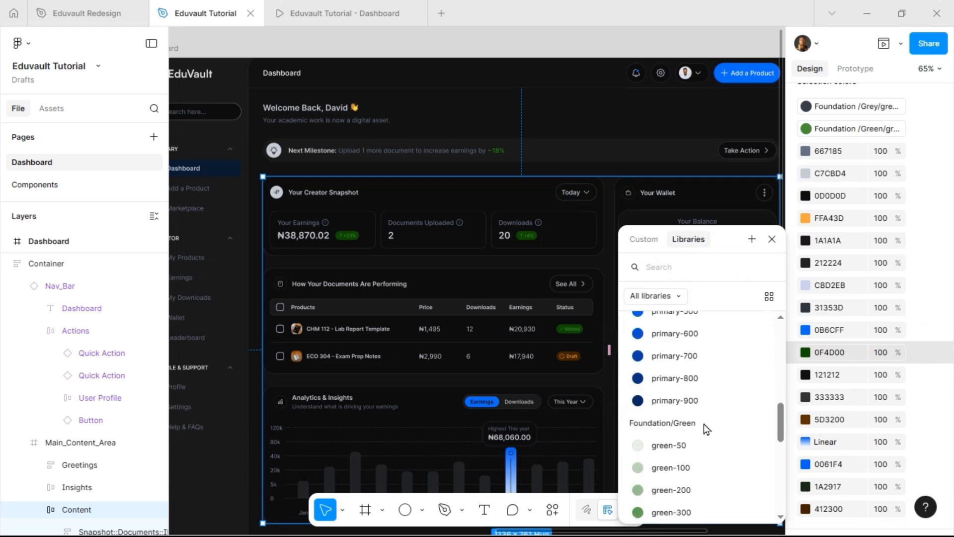
pyautogui.scroll(-5, 705, 422)
pyautogui.click(705, 395)
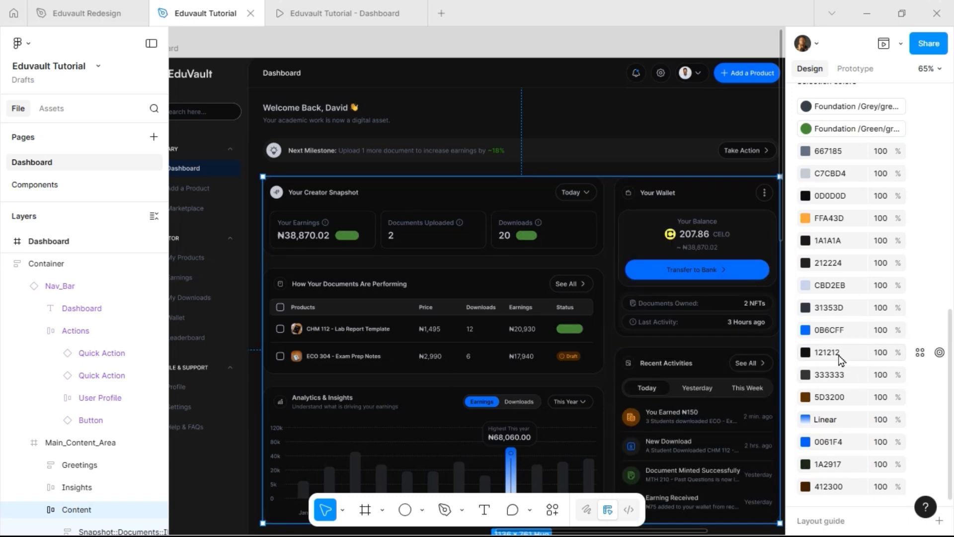
# Step: Copy the dark green hex value 1A2917 from the Document Minted Successfully activity row
pyautogui.click(635, 477)
pyautogui.click(635, 477)
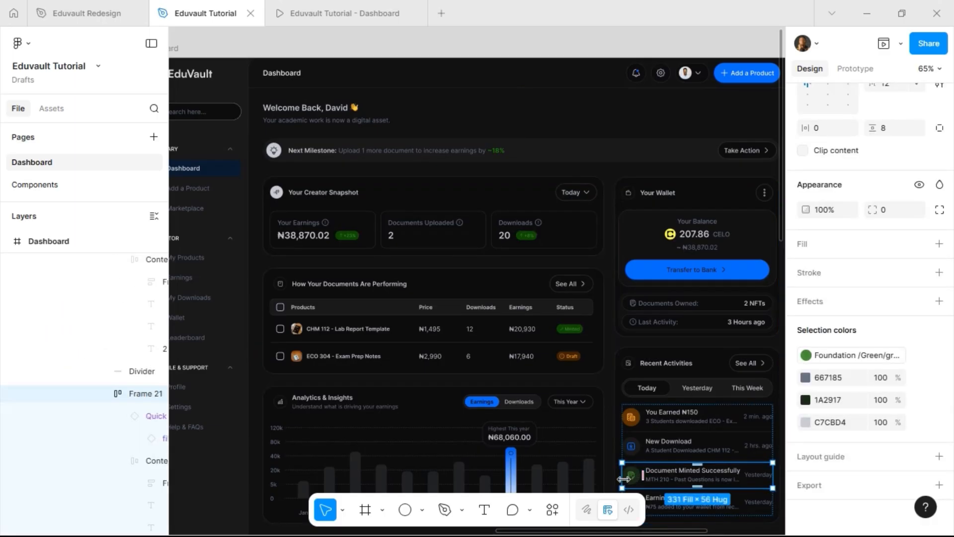
pyautogui.click(634, 477)
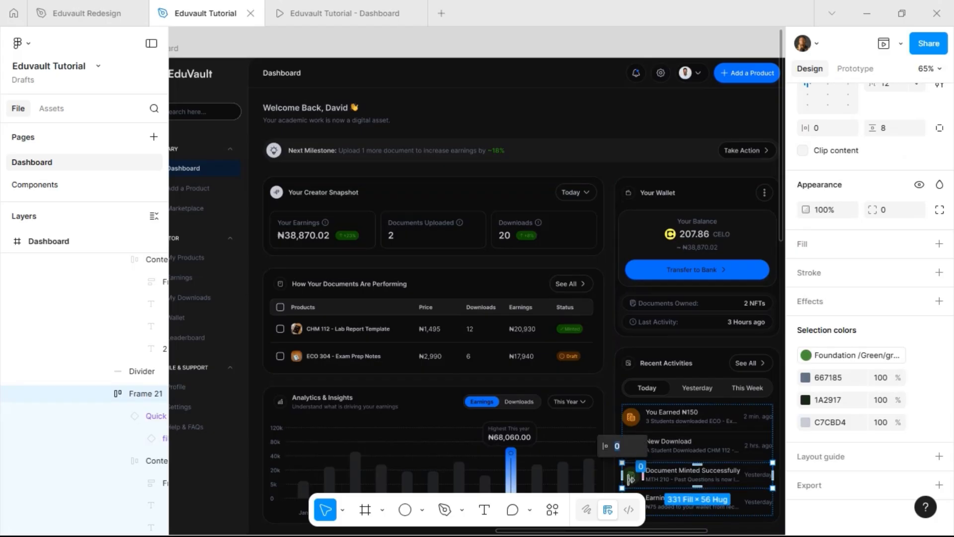
pyautogui.scroll(-1, 646, 457)
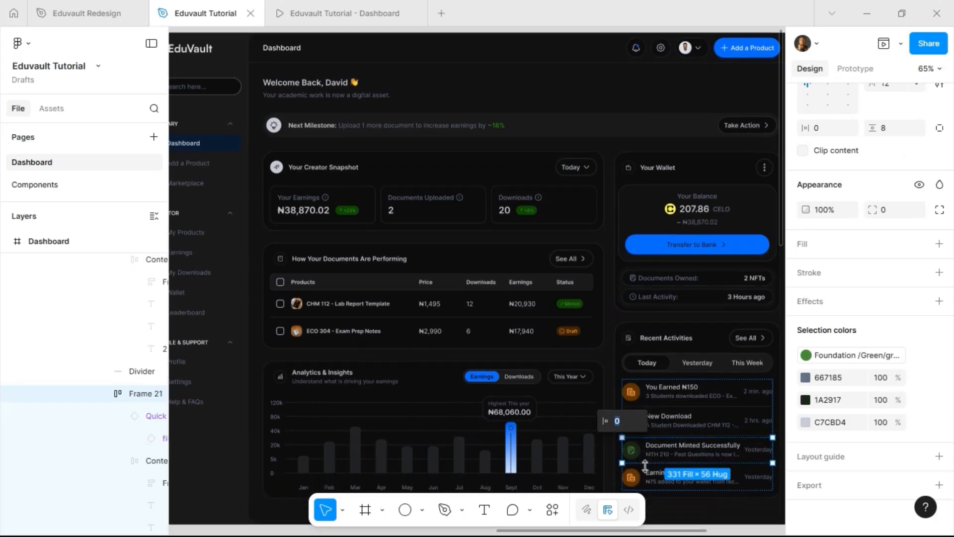
pyautogui.click(847, 399)
pyautogui.hotkey('ctrl', 'c')
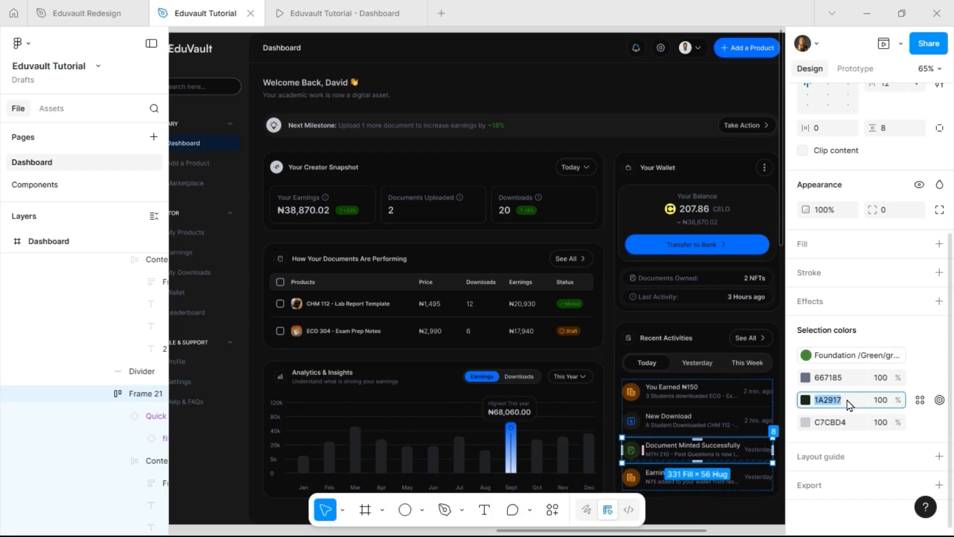
# Step: Replace the 0F4D00 green in the snapshot, documents and insights column with the copied value 1A2917
pyautogui.click(550, 258)
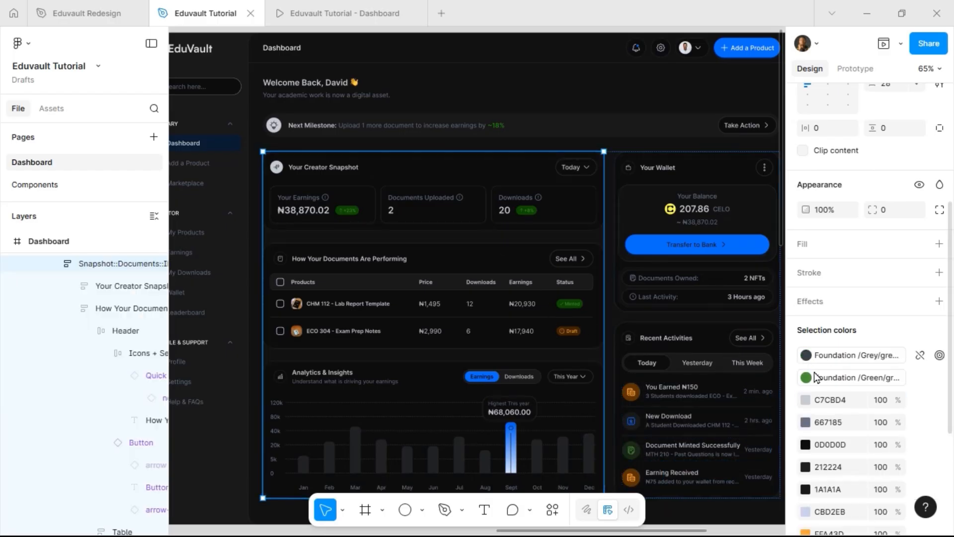
pyautogui.scroll(-4, 844, 378)
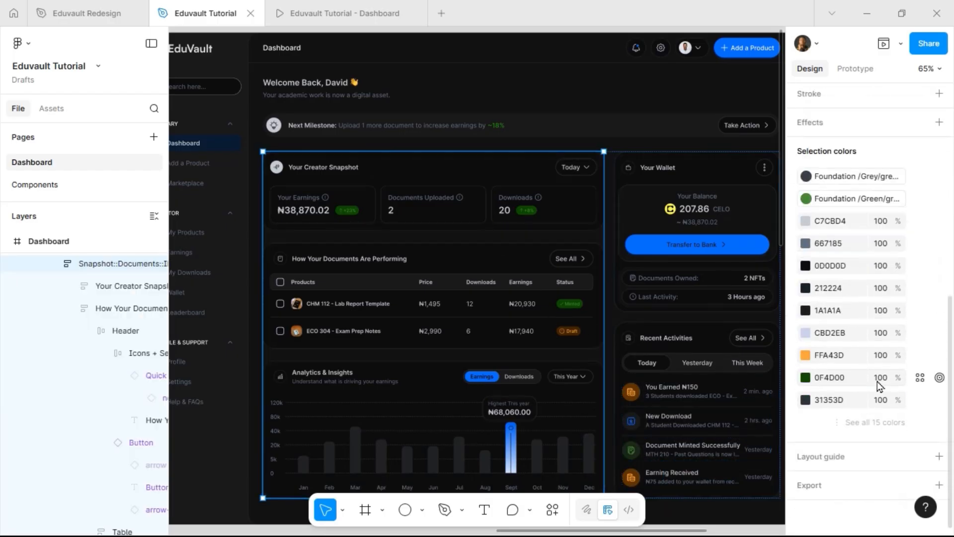
pyautogui.click(852, 380)
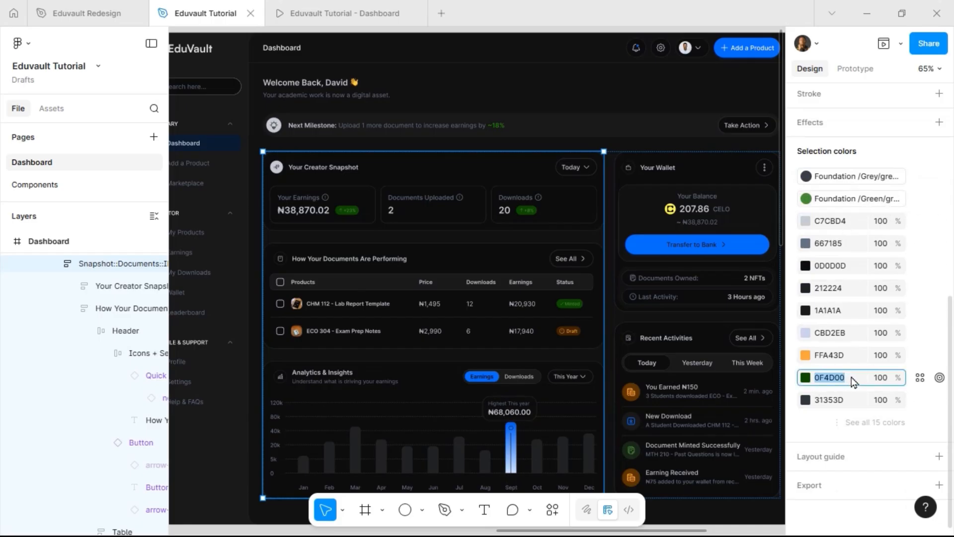
pyautogui.hotkey('ctrl', 'v')
pyautogui.press('Return')
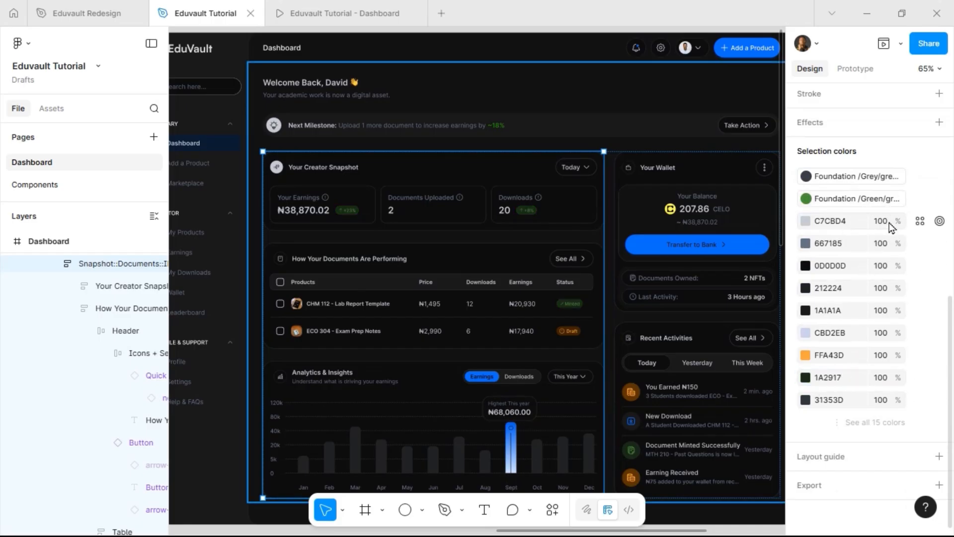
# Step: Set the snapshot, documents and insights column's Foundation green color to green-500 and select the whole Content frame
pyautogui.click(864, 200)
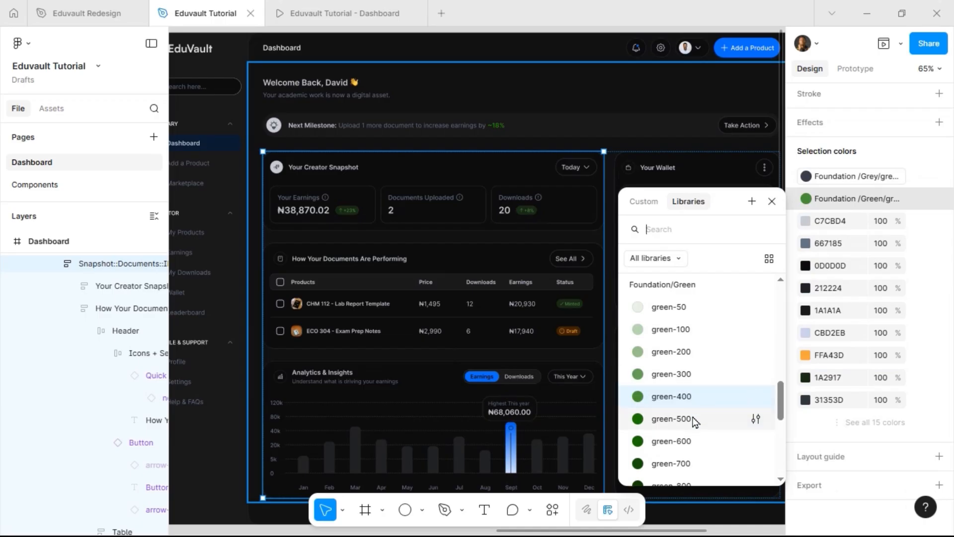
pyautogui.click(671, 419)
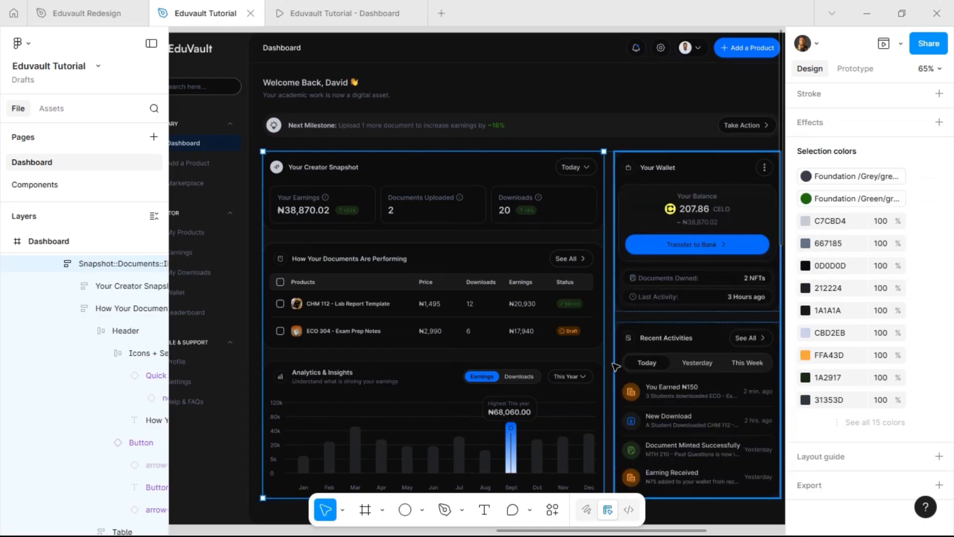
pyautogui.click(616, 367)
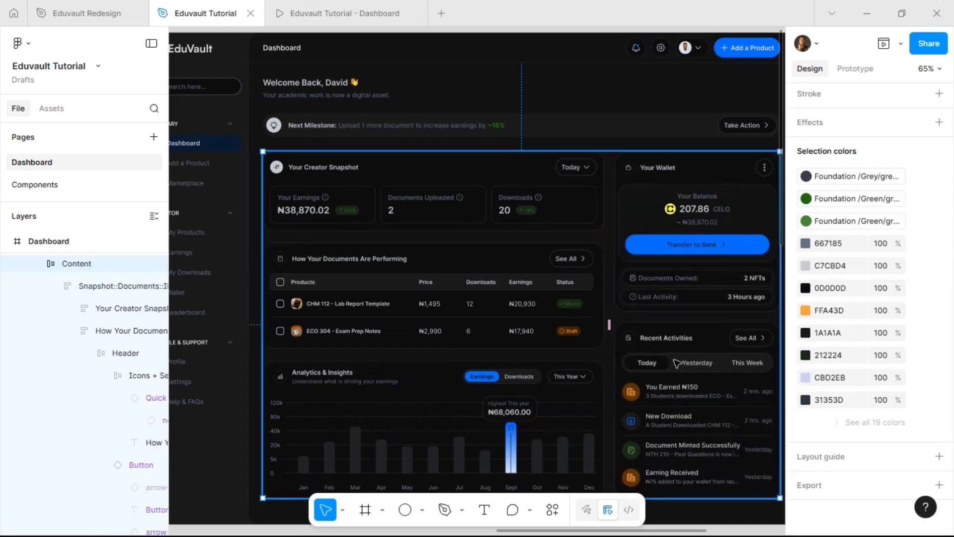
# Step: Switch the Content frame's Foundation green color from green-400 to the green-500 style
pyautogui.click(869, 222)
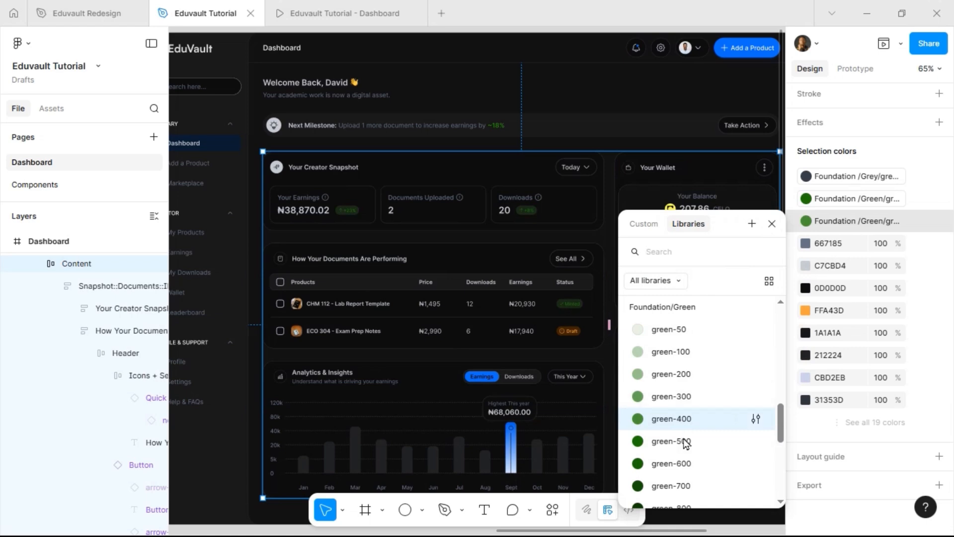
pyautogui.click(685, 441)
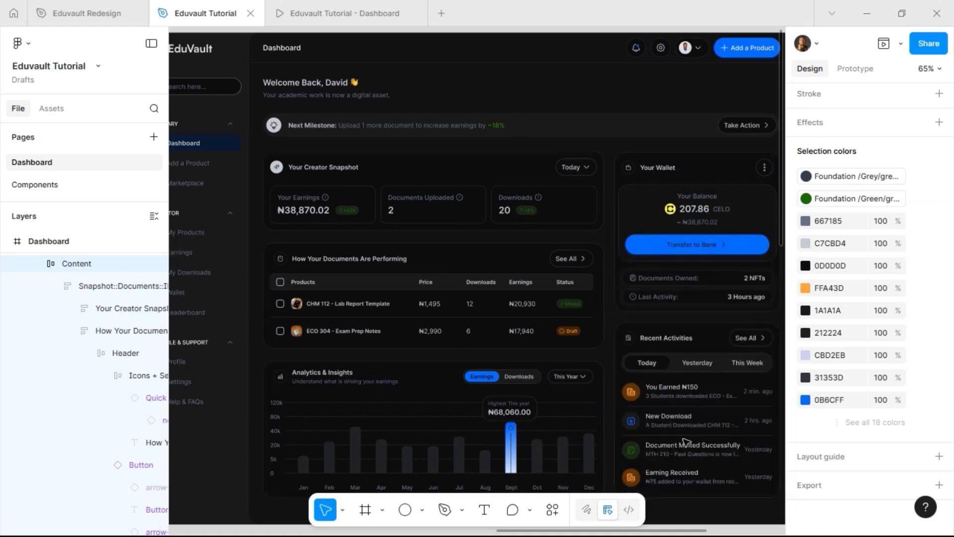
# Step: Set the label and arrow color of the Transfer to Bank button in the desktop wallet card to FFFFFF
pyautogui.click(676, 255)
pyautogui.doubleClick(689, 249)
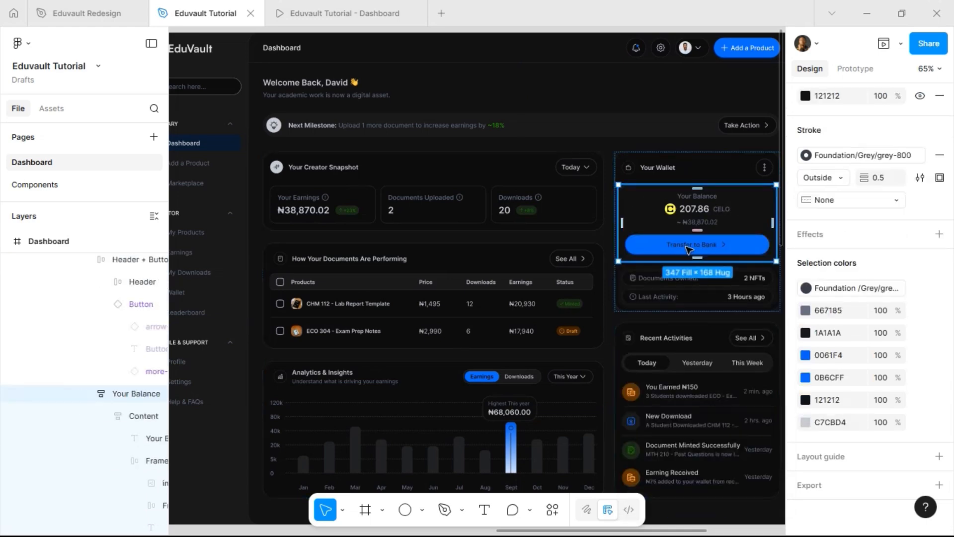
pyautogui.click(689, 249)
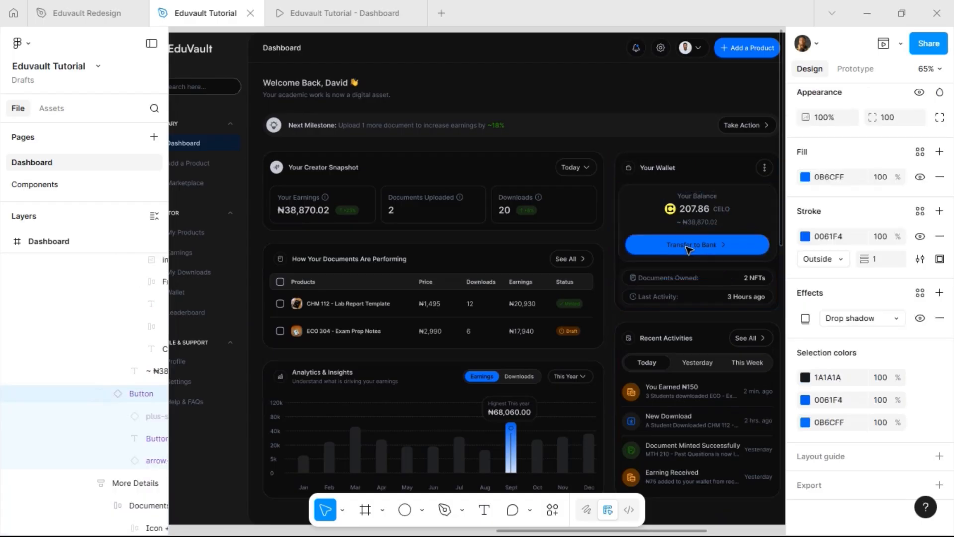
pyautogui.click(849, 382)
pyautogui.write('FFFFFF')
pyautogui.press('Return')
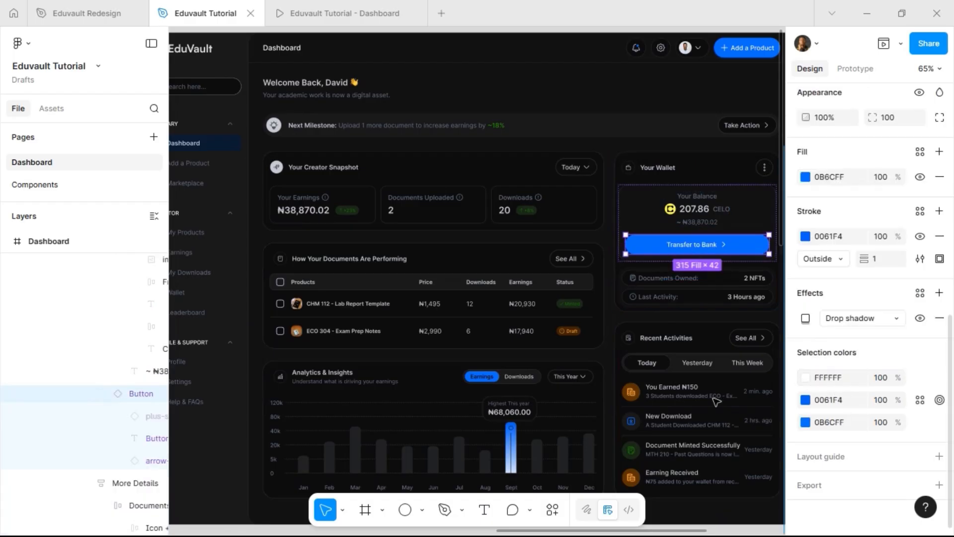
# Step: Set the stroke of the line and circle inside the chart's Sept highest revenue bar to FFFFFF
pyautogui.scroll(-1, 612, 363)
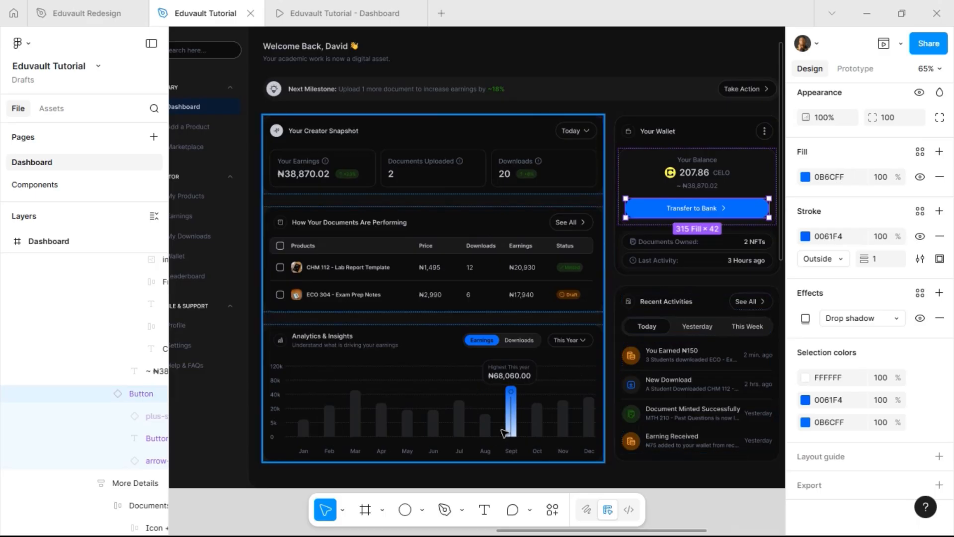
pyautogui.scroll(-1, 505, 428)
pyautogui.scroll(6, 511, 425)
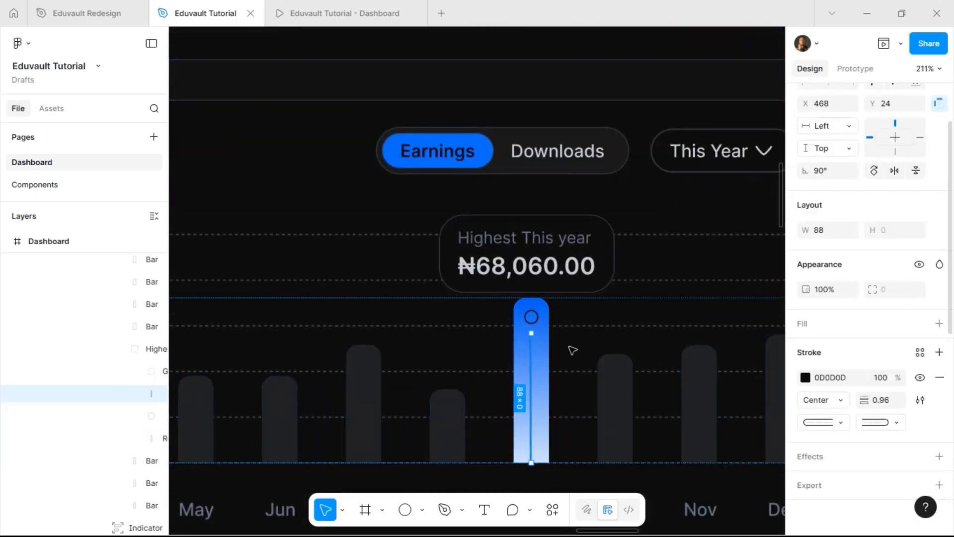
pyautogui.hotkey('ctrl', 'a')
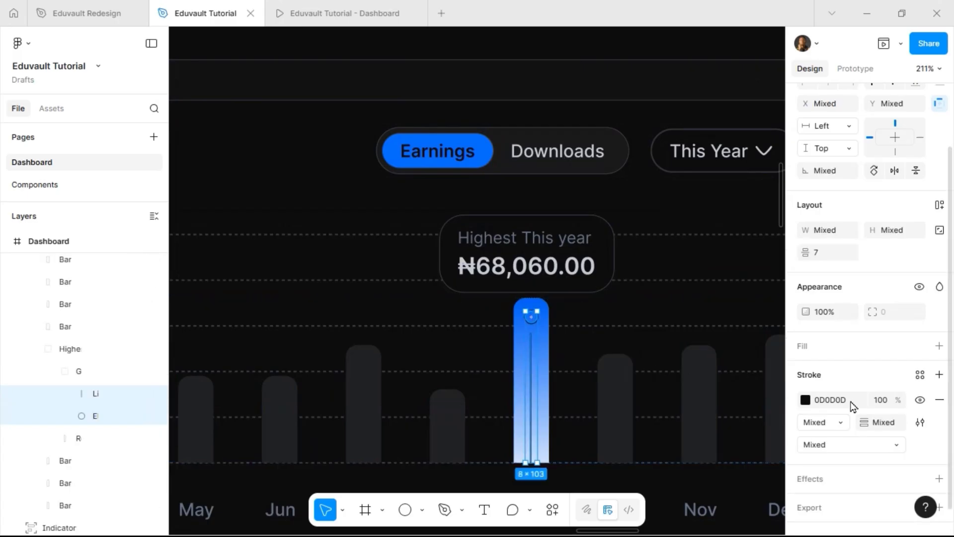
pyautogui.click(839, 400)
pyautogui.write('f')
pyautogui.press('Return')
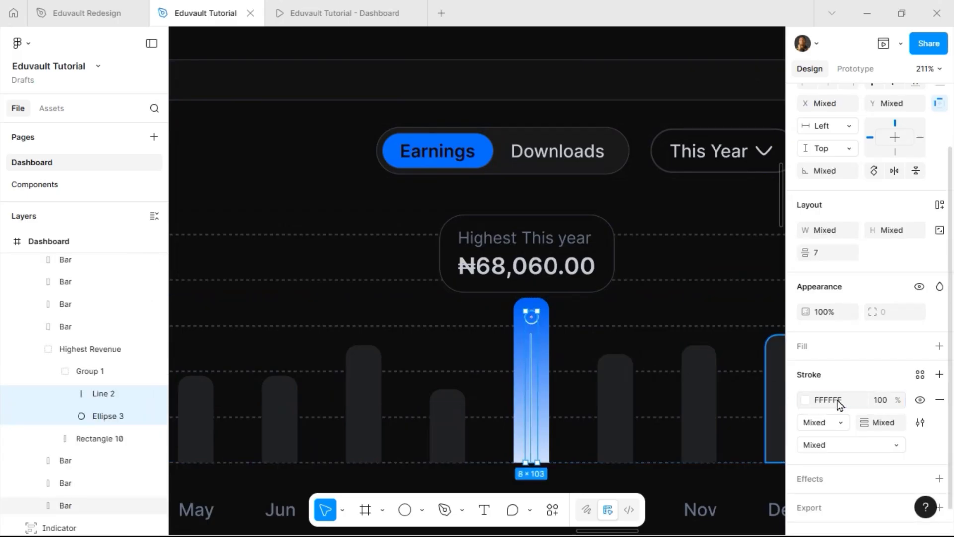
# Step: Set the text fill of the active Earnings toggle in the Analytics & Insights header to FFFFFF
pyautogui.scroll(-8, 593, 159)
pyautogui.scroll(2, 584, 208)
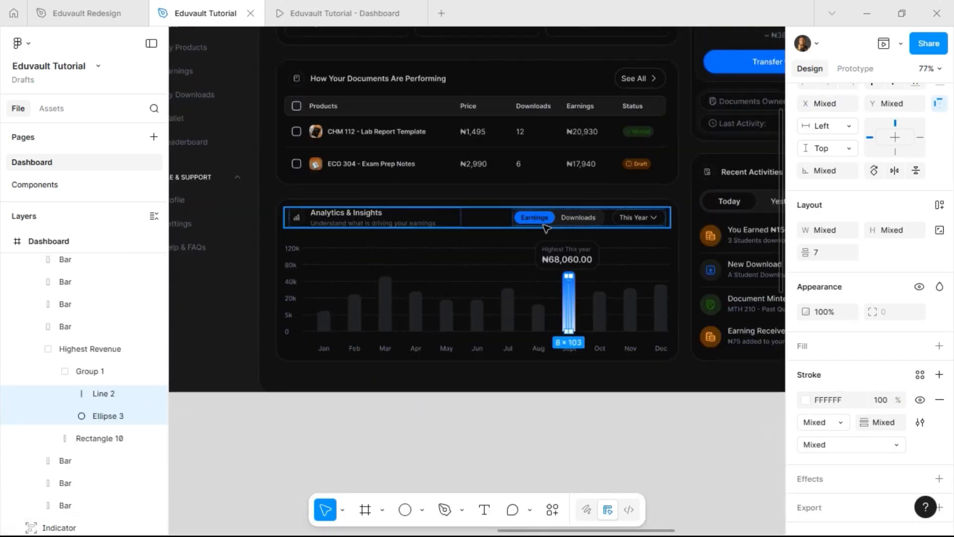
pyautogui.click(534, 218)
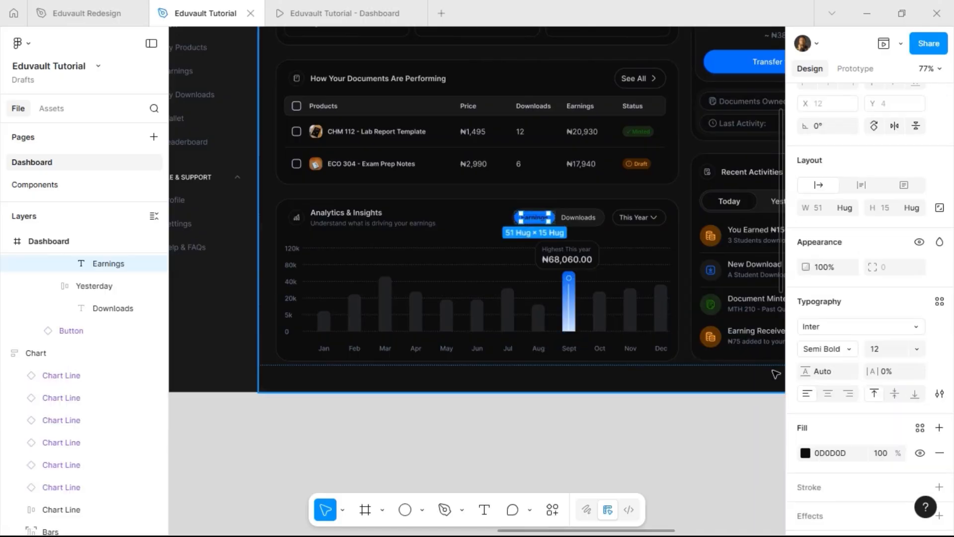
pyautogui.click(843, 451)
pyautogui.write('f')
pyautogui.press('Return')
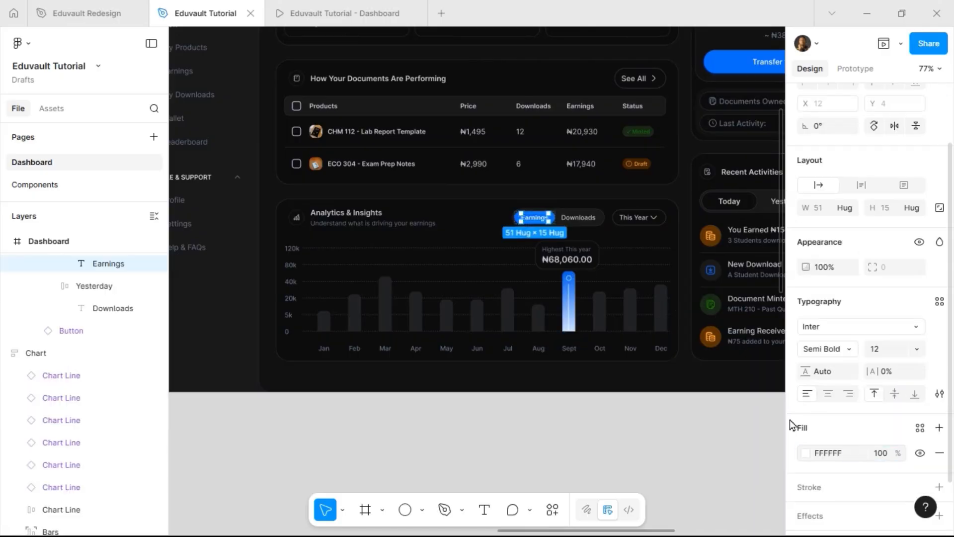
# Step: Examine the recolored dark desktop dashboard and the Mobile frame beside it for remaining color problems
pyautogui.scroll(-3, 586, 351)
pyautogui.scroll(2, 597, 336)
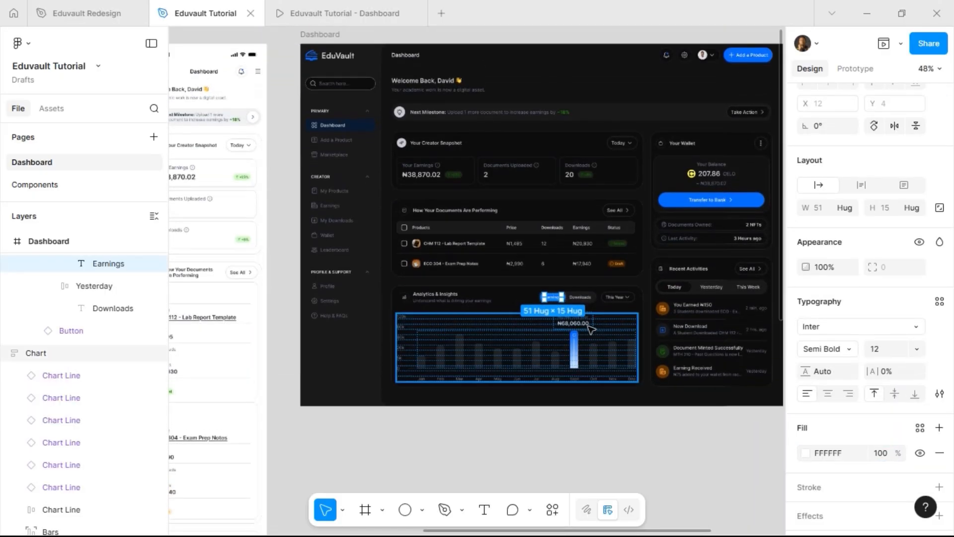
pyautogui.scroll(1, 316, 117)
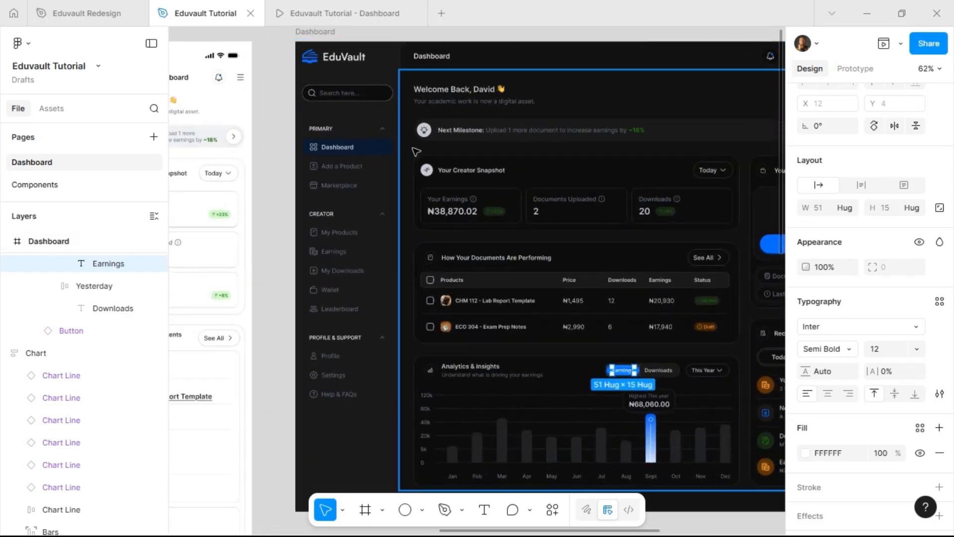
pyautogui.hscroll(5, 417, 149)
pyautogui.hscroll(2, 416, 149)
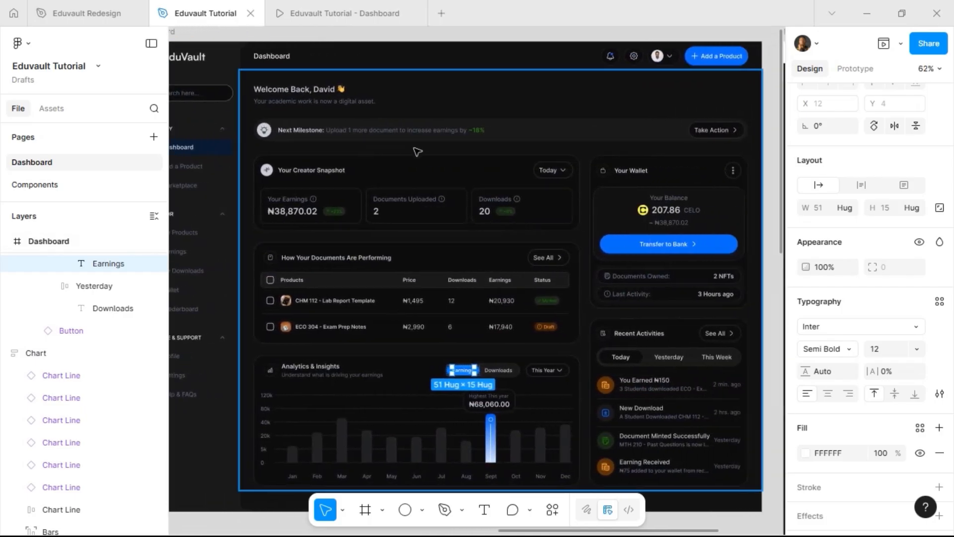
pyautogui.hscroll(2, 417, 151)
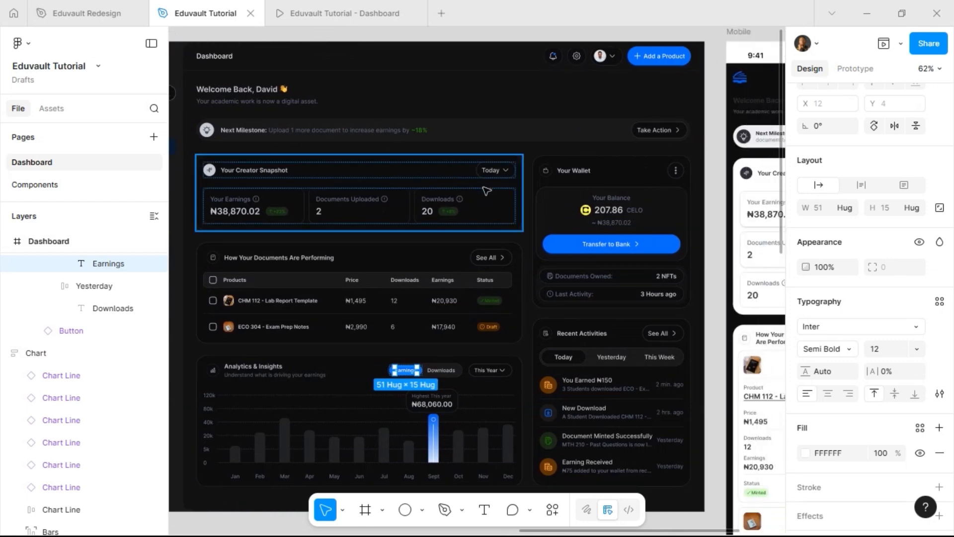
pyautogui.scroll(-2, 485, 189)
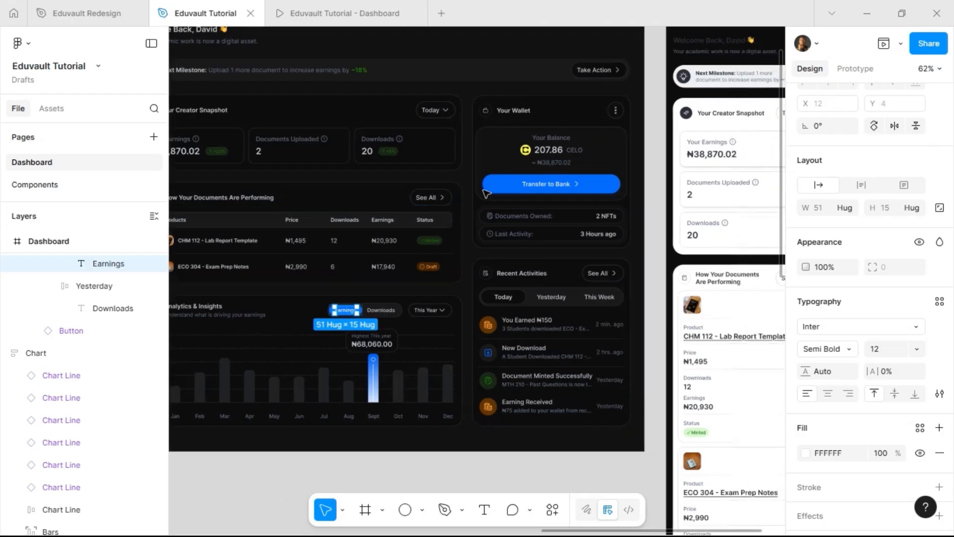
pyautogui.hscroll(5, 486, 194)
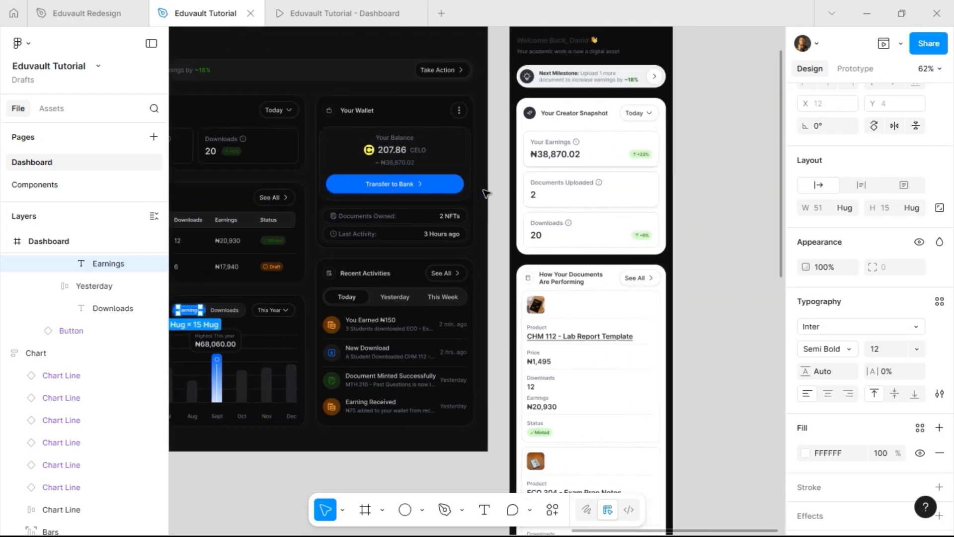
# Step: Replace the partly darkened Mobile frame with a fresh copy of the original light Mobile frame
pyautogui.click(558, 145)
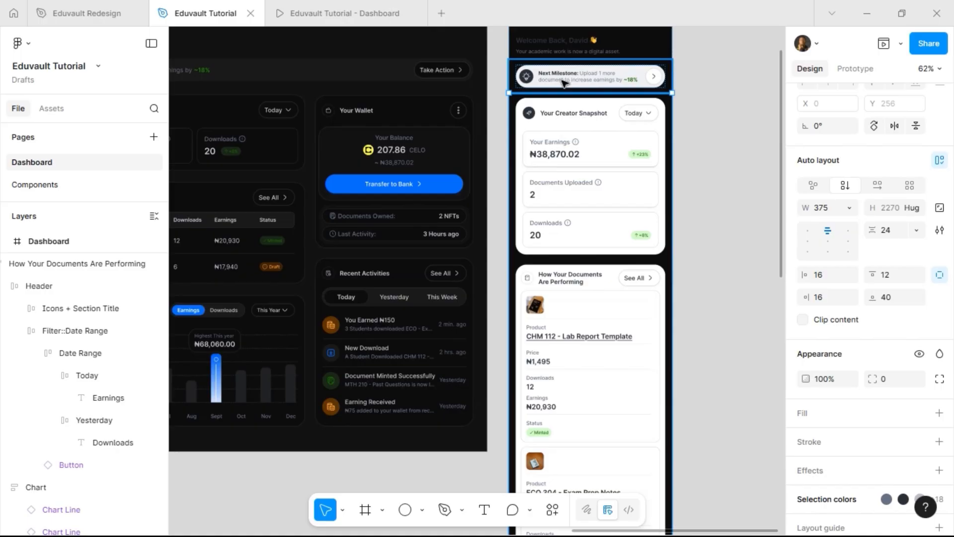
pyautogui.scroll(-5, 621, 192)
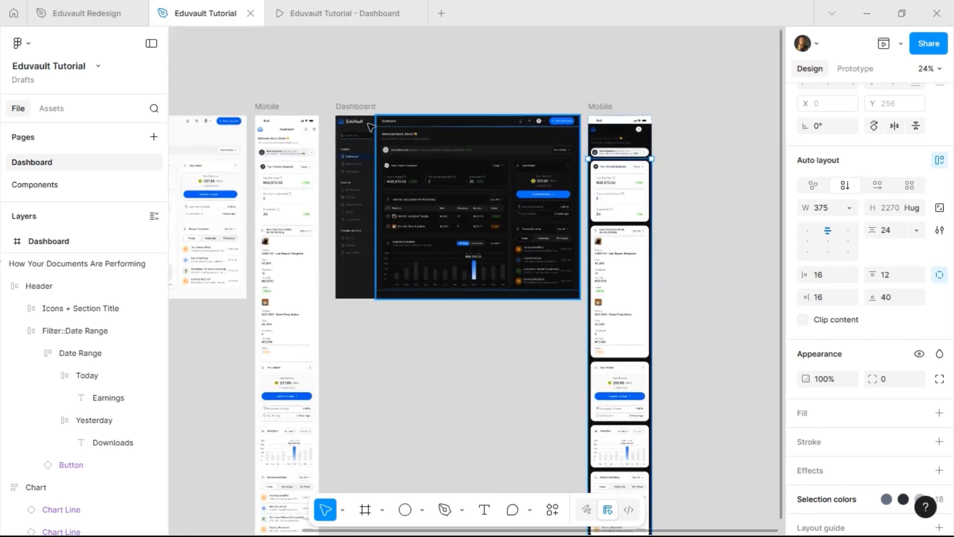
pyautogui.click(267, 106)
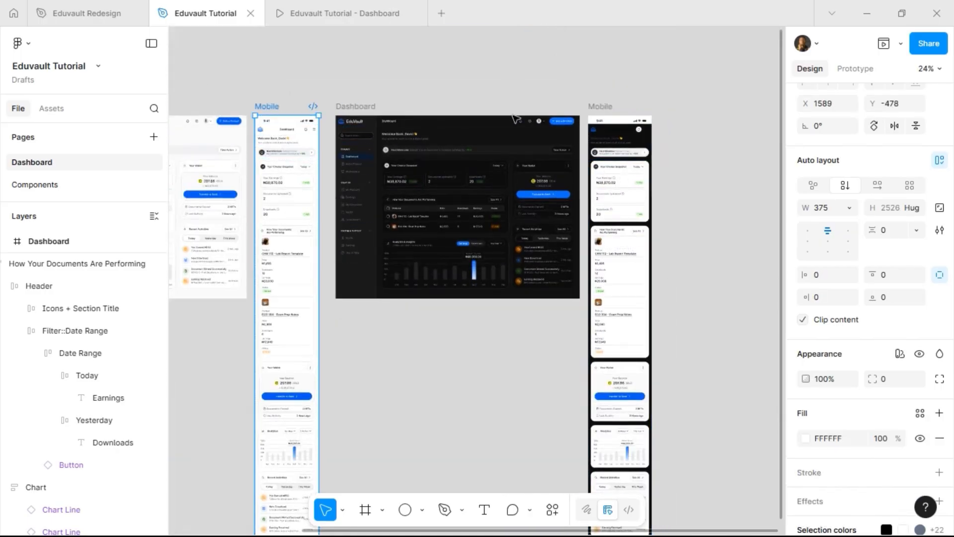
pyautogui.click(601, 105)
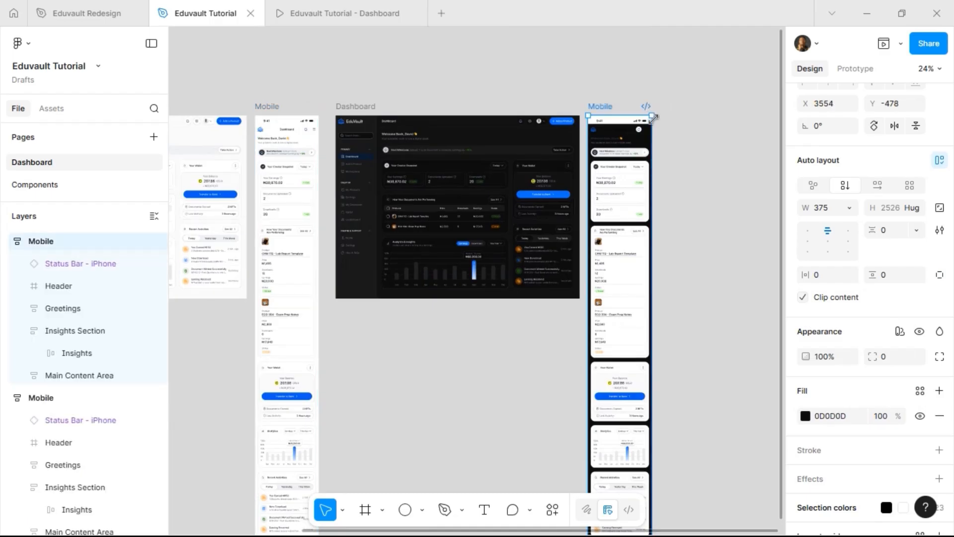
pyautogui.hotkey('ctrl', 'z')
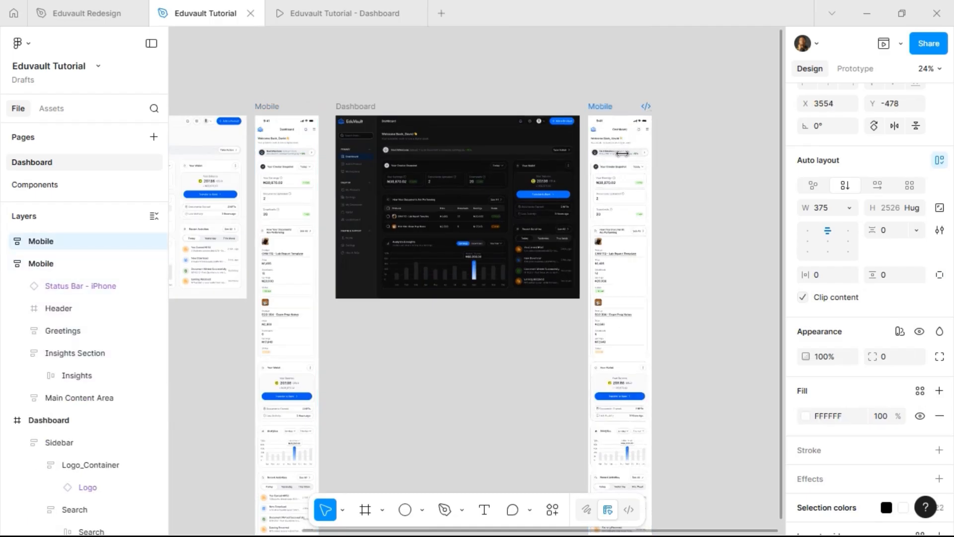
# Step: Remove the Backgrounds/Primary fill from the iPhone status bar in the new Mobile copy
pyautogui.scroll(2, 661, 152)
pyautogui.scroll(2, 657, 150)
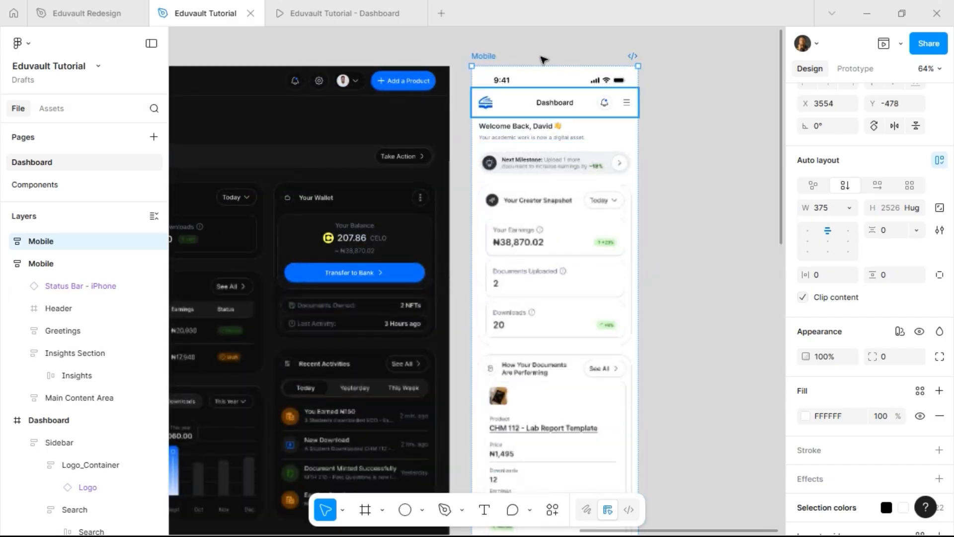
pyautogui.click(594, 80)
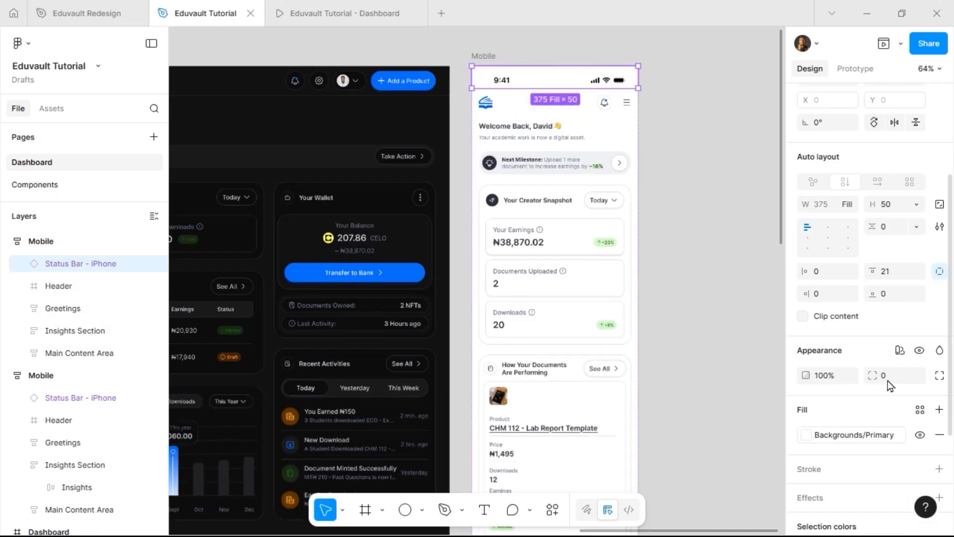
pyautogui.scroll(-3, 889, 385)
pyautogui.click(939, 281)
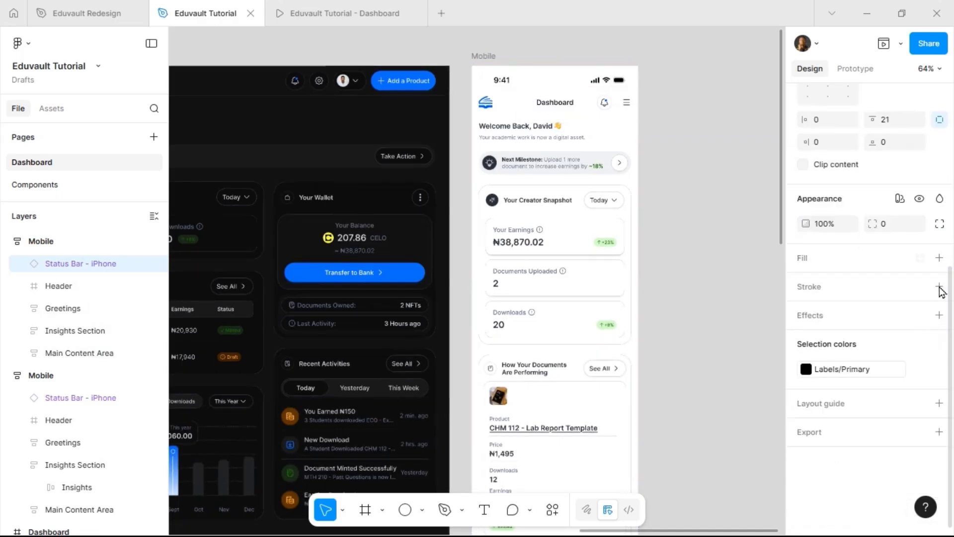
# Step: Remove the White fill from all section cards inside the new Mobile copy's Main Content Area
pyautogui.click(544, 209)
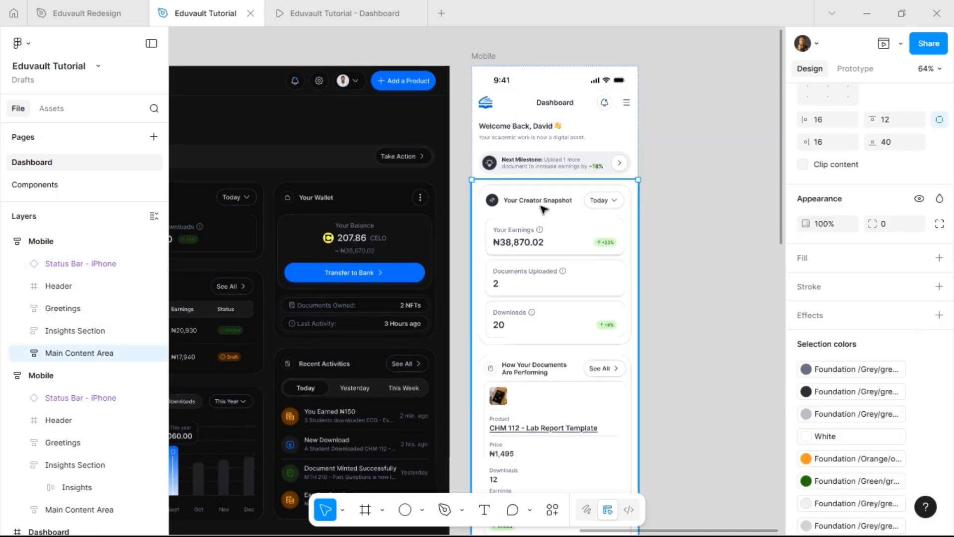
pyautogui.doubleClick(544, 208)
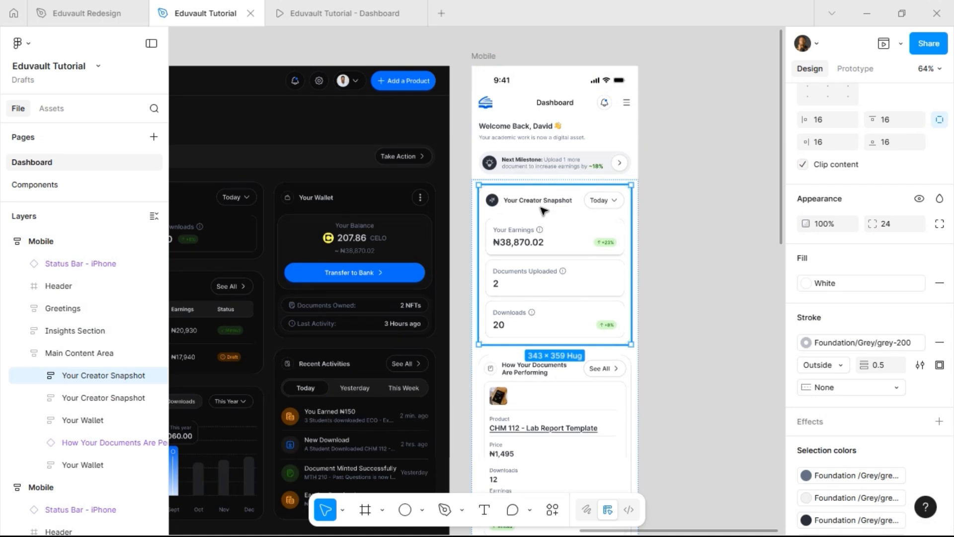
pyautogui.hotkey('ctrl', 'a')
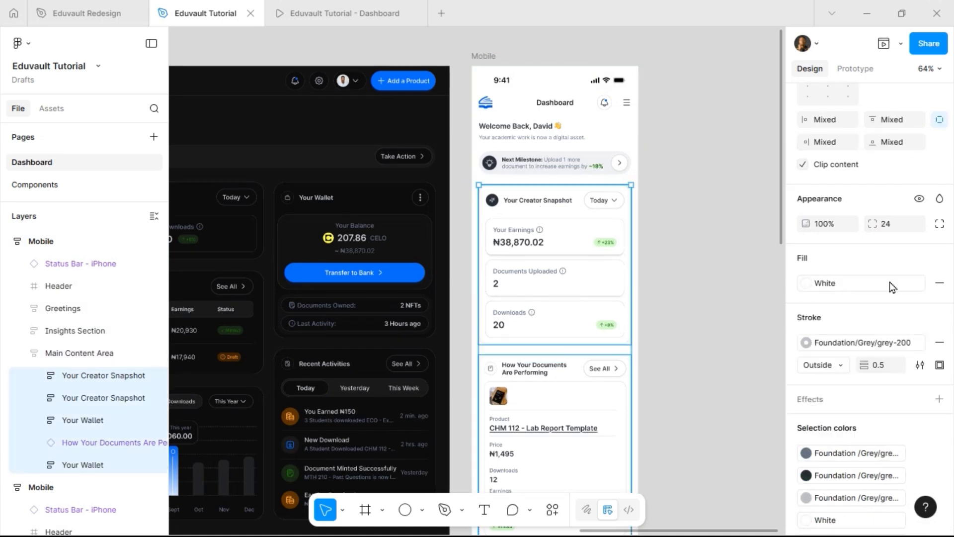
pyautogui.click(939, 282)
# Step: Remove the White fill from both Product Cards in the mobile How Your Documents Are Performing section
pyautogui.scroll(-7, 616, 224)
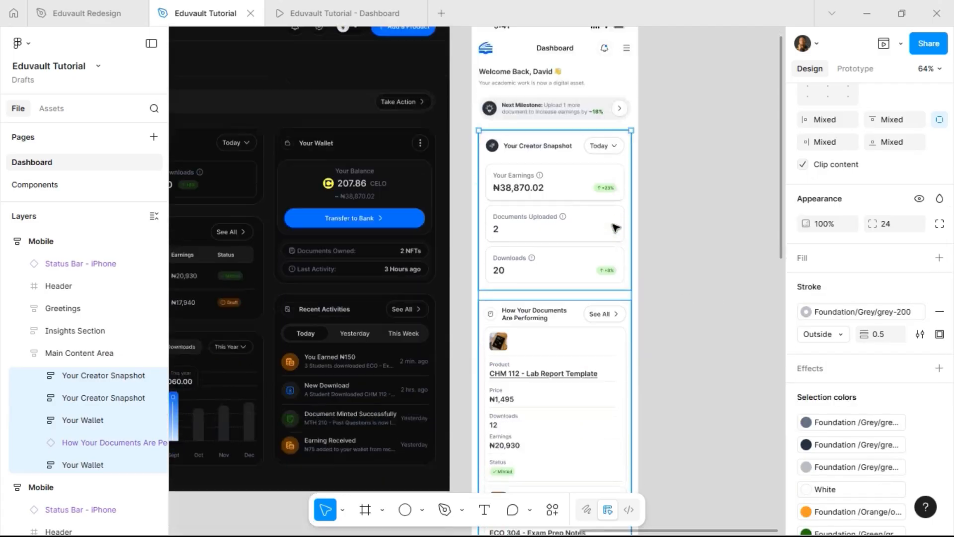
pyautogui.scroll(1, 616, 221)
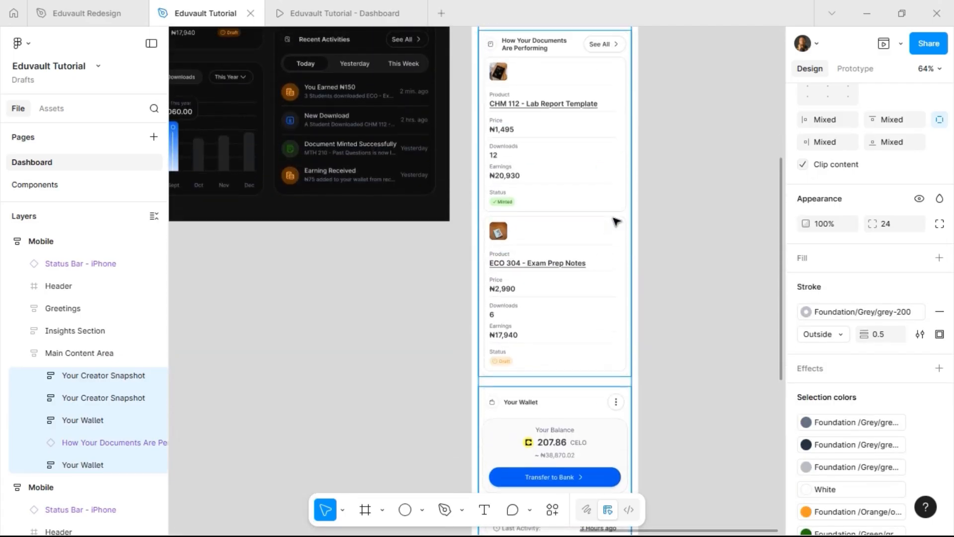
pyautogui.click(565, 160)
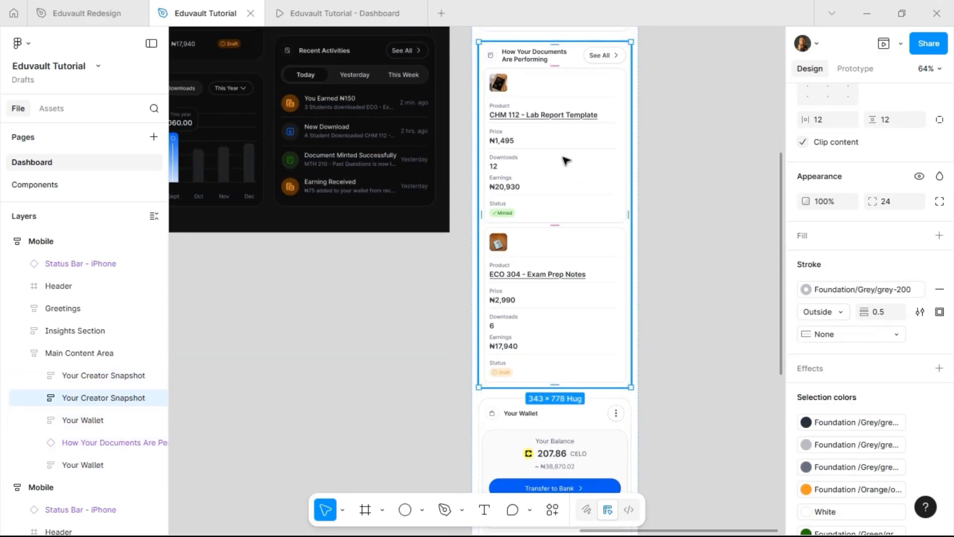
pyautogui.click(566, 160)
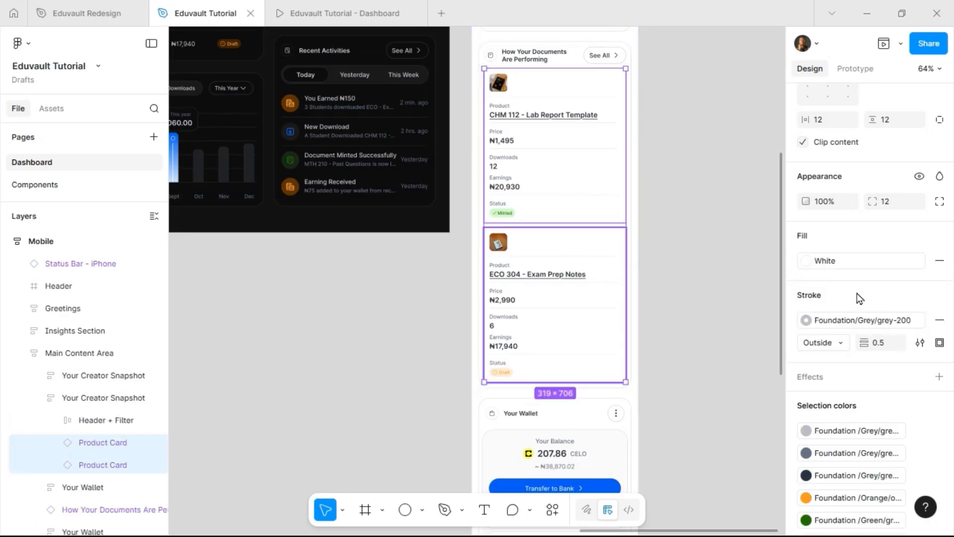
pyautogui.click(939, 260)
# Step: Check the mobile wallet, Analytics, Recent Activities, Creator Snapshot and Insights sections for leftover fills
pyautogui.scroll(-5, 694, 280)
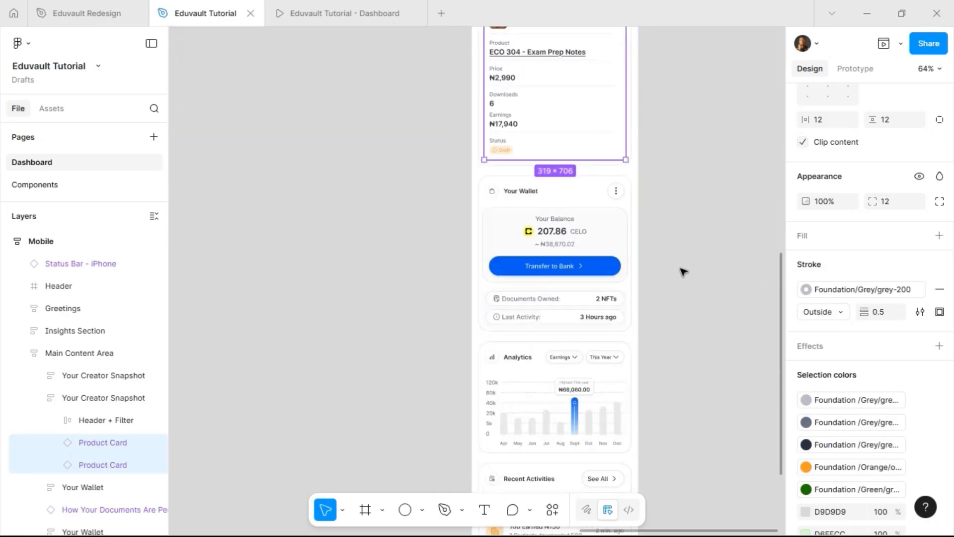
pyautogui.click(565, 264)
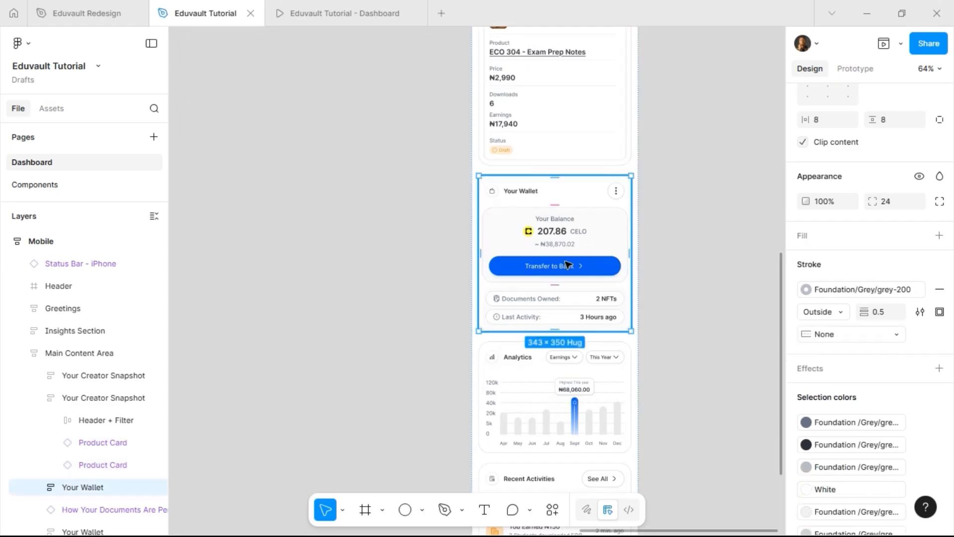
pyautogui.scroll(-1, 597, 280)
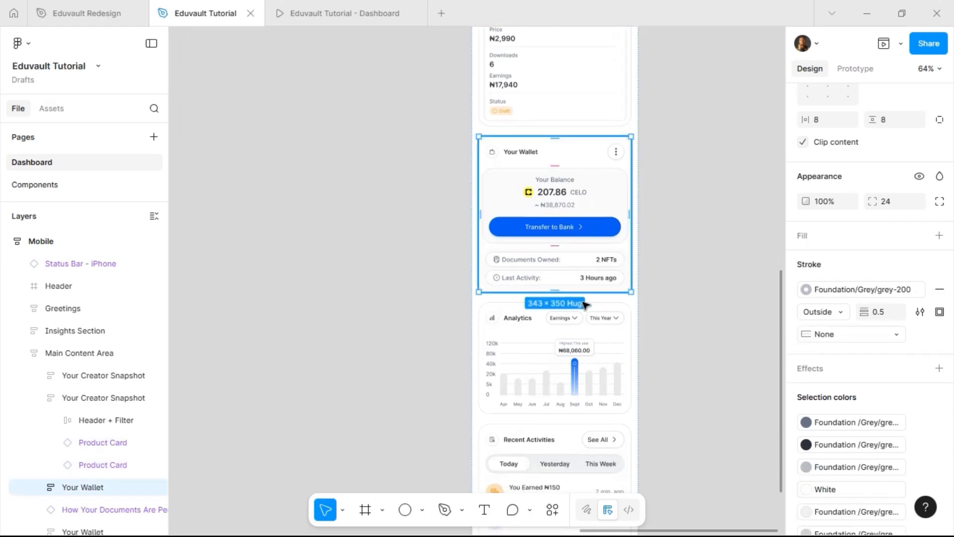
pyautogui.click(557, 336)
pyautogui.scroll(-1, 579, 311)
pyautogui.scroll(-1, 581, 348)
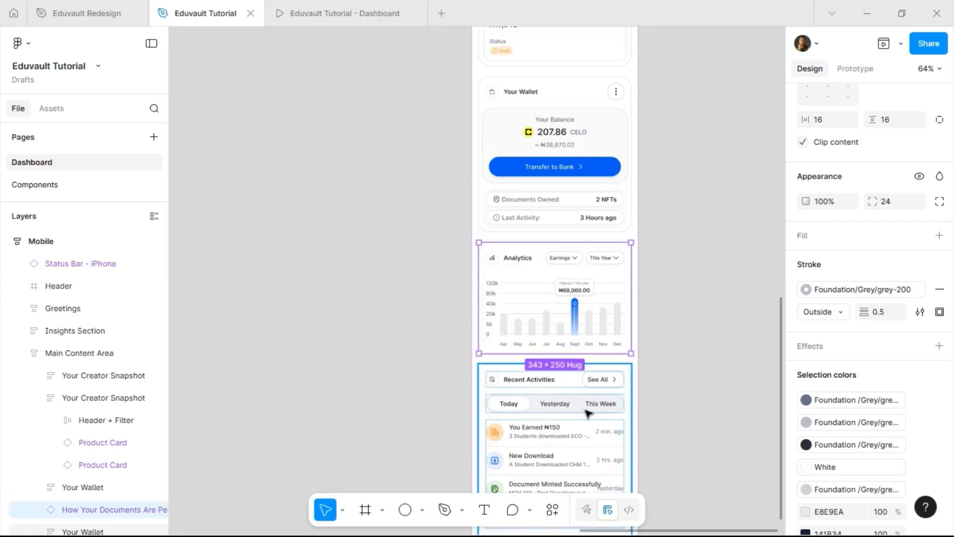
pyautogui.click(616, 412)
pyautogui.scroll(10, 660, 224)
pyautogui.scroll(5, 659, 224)
pyautogui.click(503, 312)
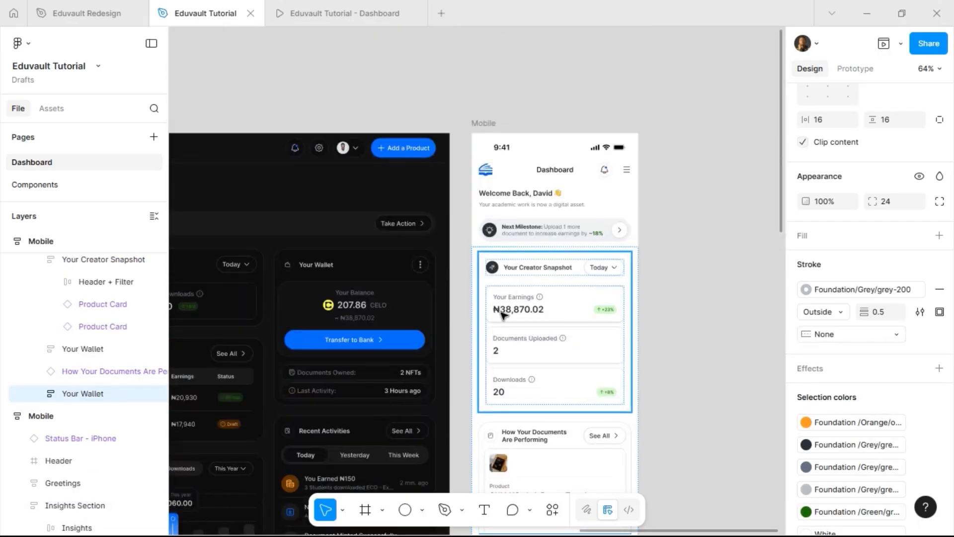
pyautogui.click(540, 224)
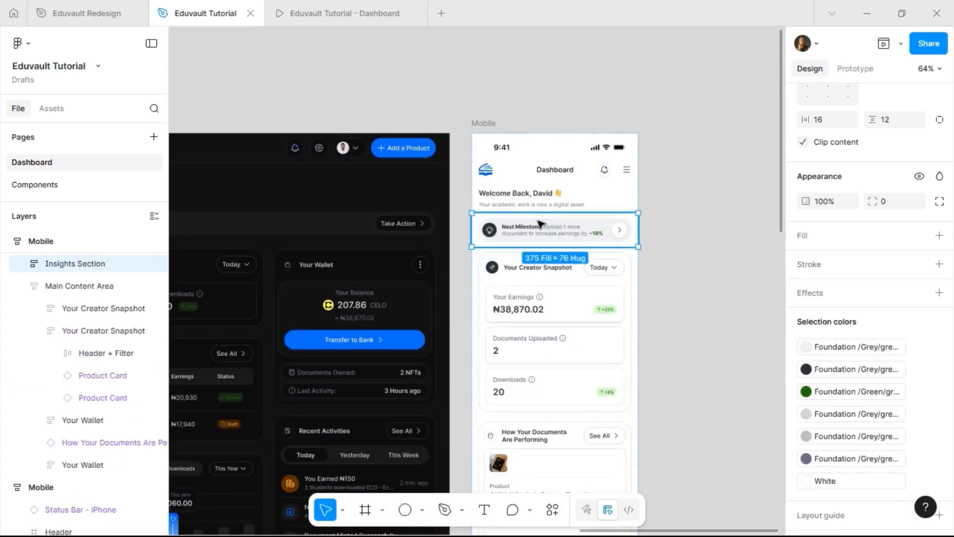
# Step: Convert the whole new Mobile frame to dark mode with the Dark Mode Magic plugin and review its sections
pyautogui.click(486, 129)
pyautogui.rightClick(484, 126)
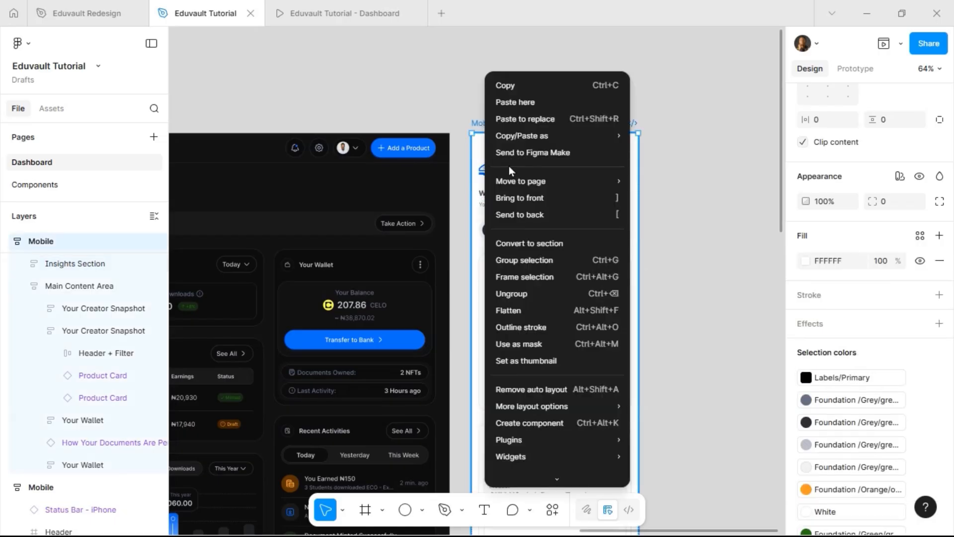
pyautogui.moveTo(557, 440)
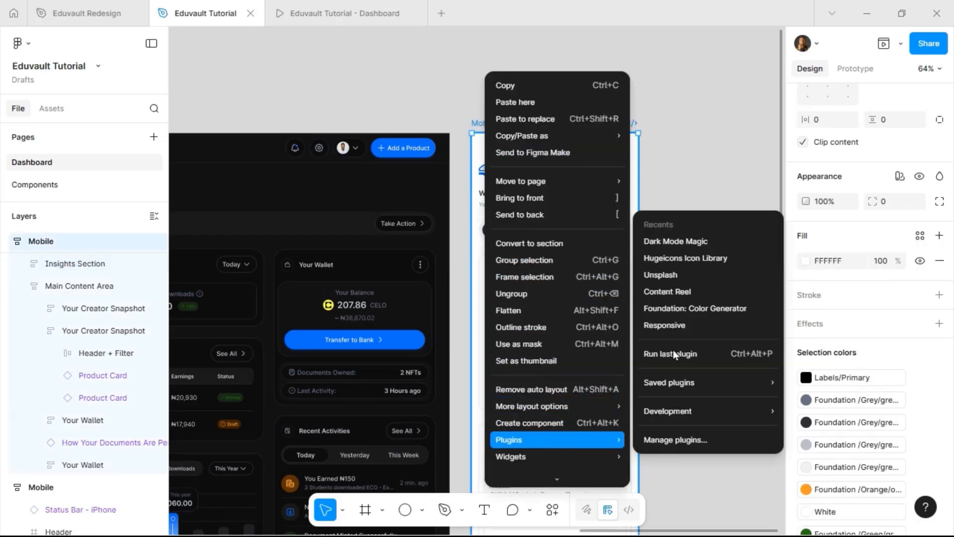
pyautogui.click(676, 240)
pyautogui.scroll(-1, 643, 207)
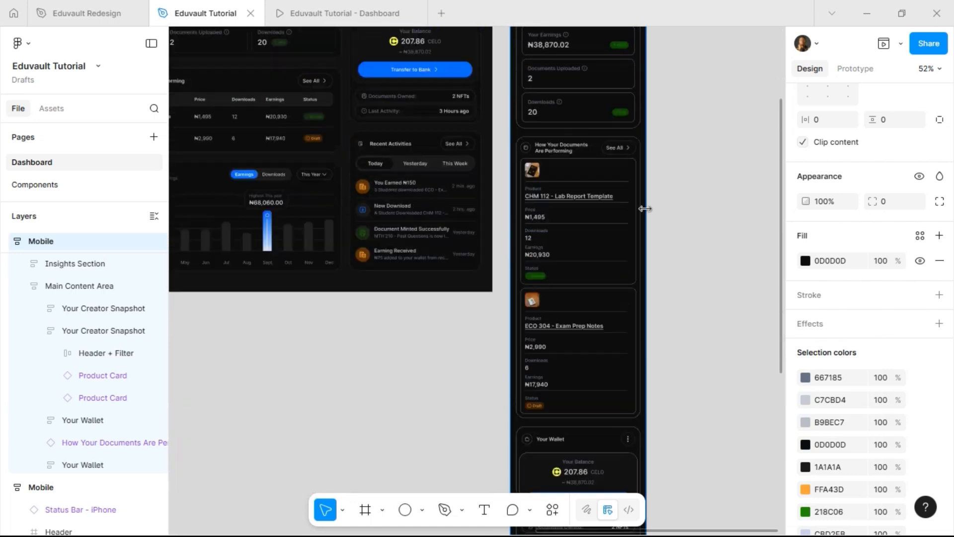
pyautogui.scroll(3, 644, 209)
pyautogui.scroll(2, 644, 209)
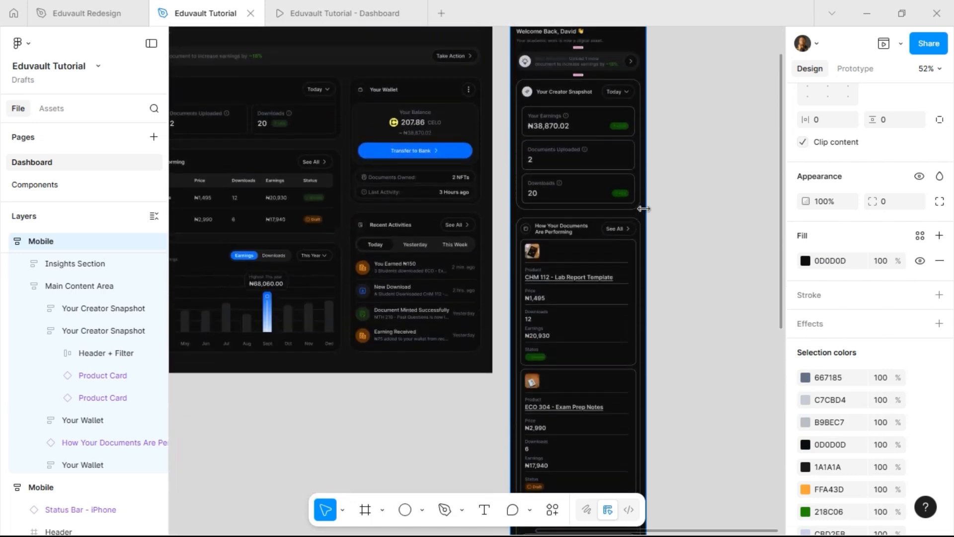
pyautogui.scroll(1, 643, 210)
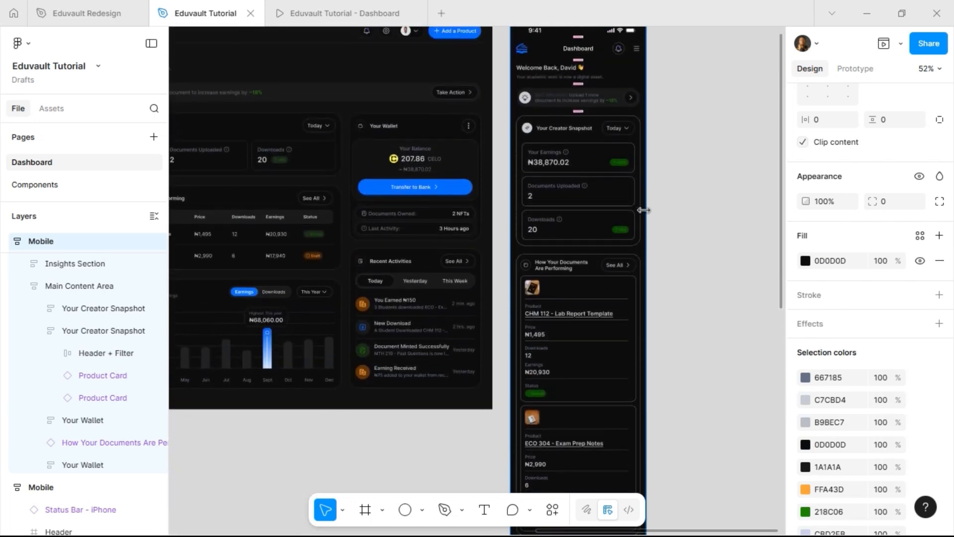
# Step: Try to replace the 218C06 green in the mobile Main Content Area with the previously copied color
pyautogui.click(594, 155)
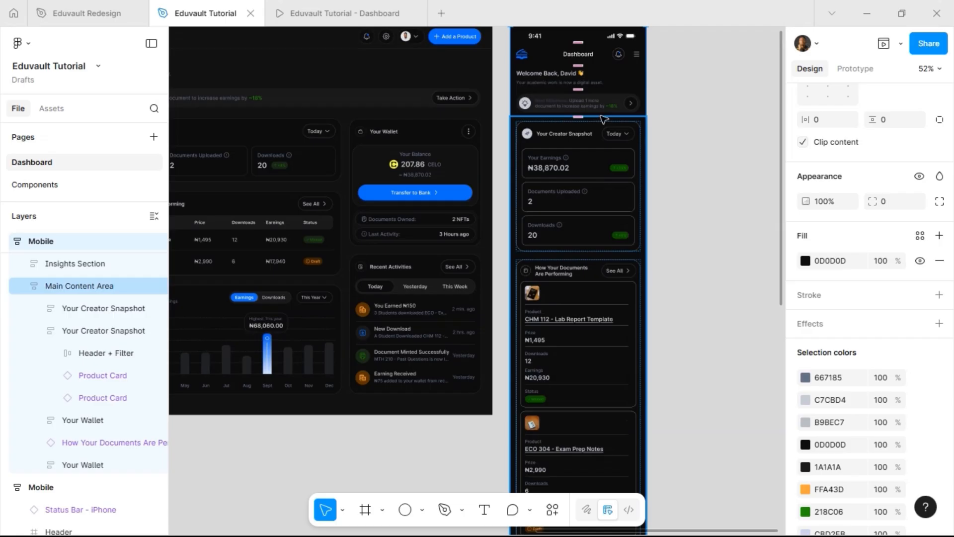
pyautogui.scroll(-4, 843, 360)
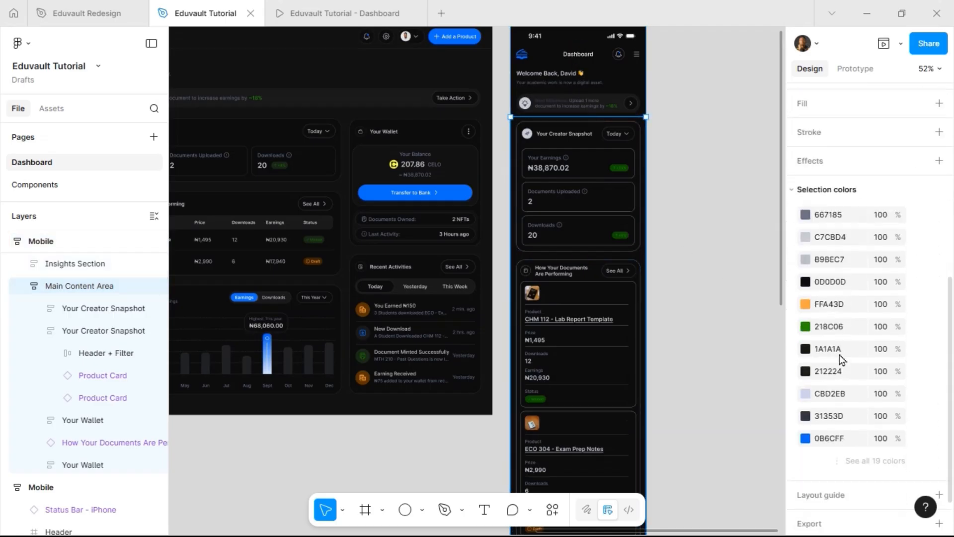
pyautogui.click(847, 288)
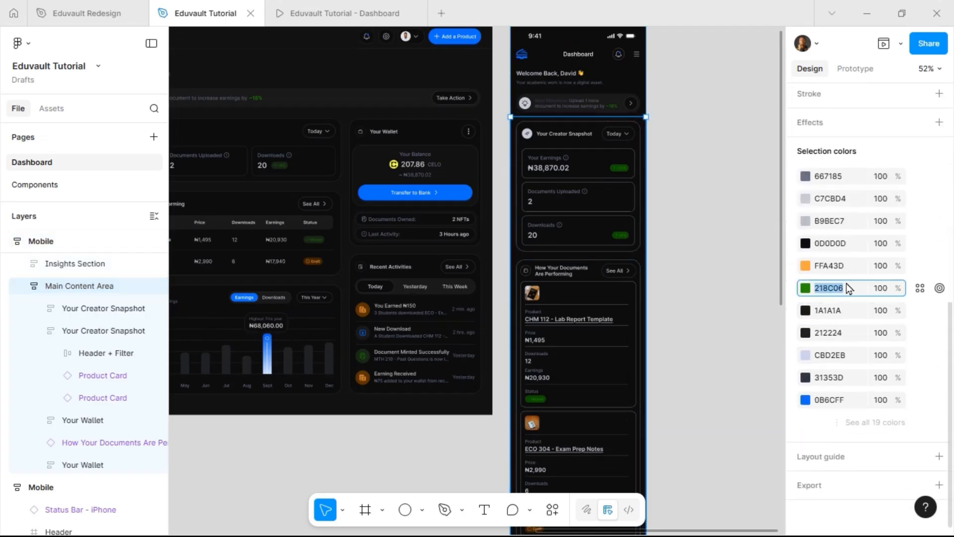
pyautogui.hotkey('ctrl', 'v')
pyautogui.hotkey('ctrl', 'z')
# Step: Copy the 1A2917 background color from the growth badge in the desktop Downloads KPI card
pyautogui.click(282, 170)
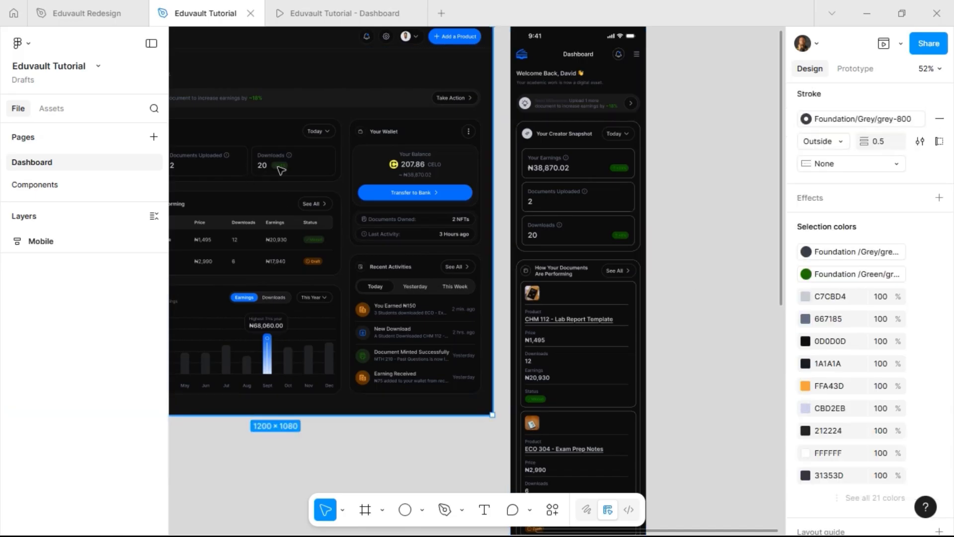
pyautogui.doubleClick(282, 170)
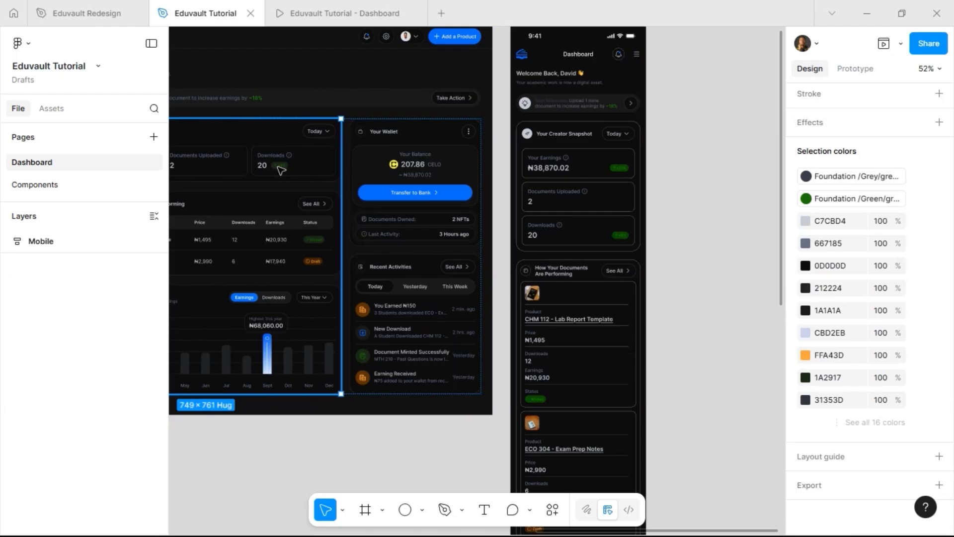
pyautogui.click(281, 171)
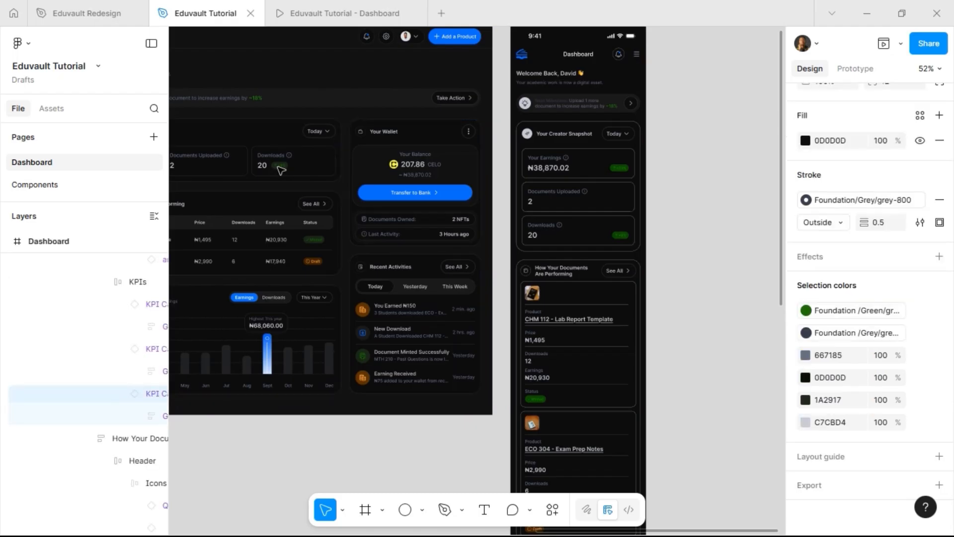
pyautogui.click(281, 171)
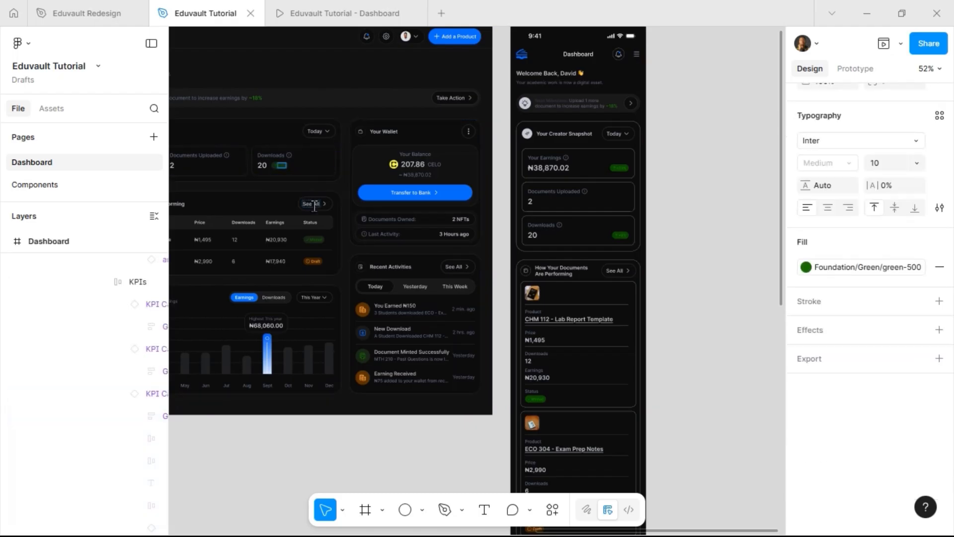
pyautogui.press('Return')
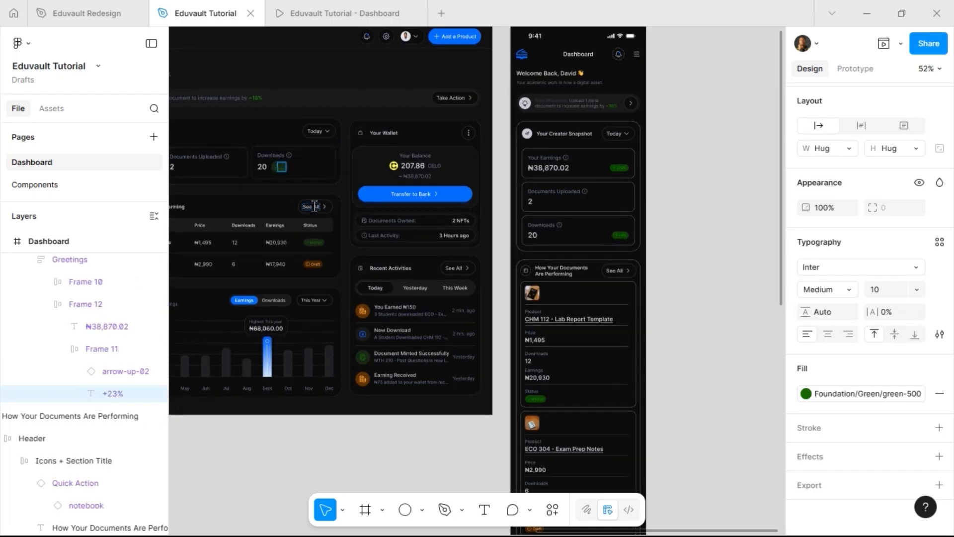
pyautogui.press('BackSpace')
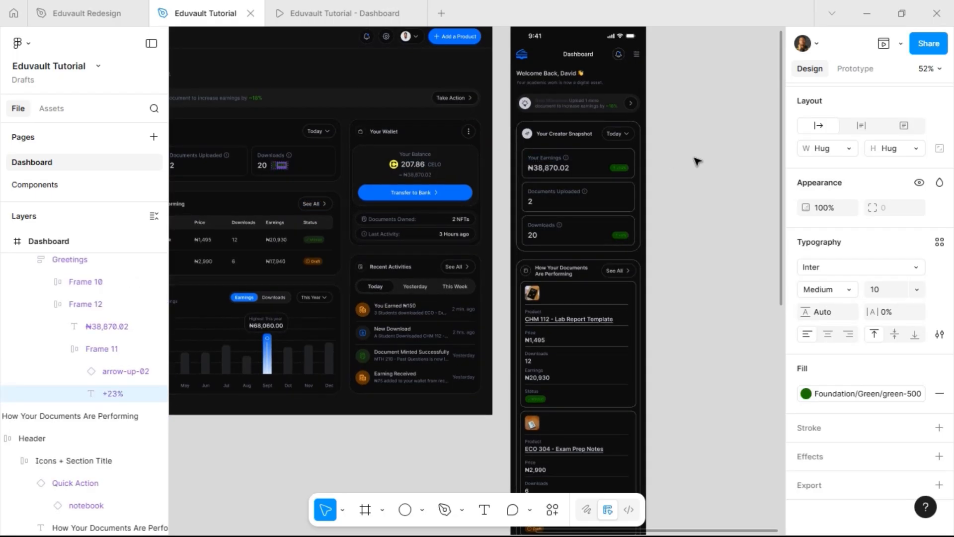
pyautogui.press('Escape')
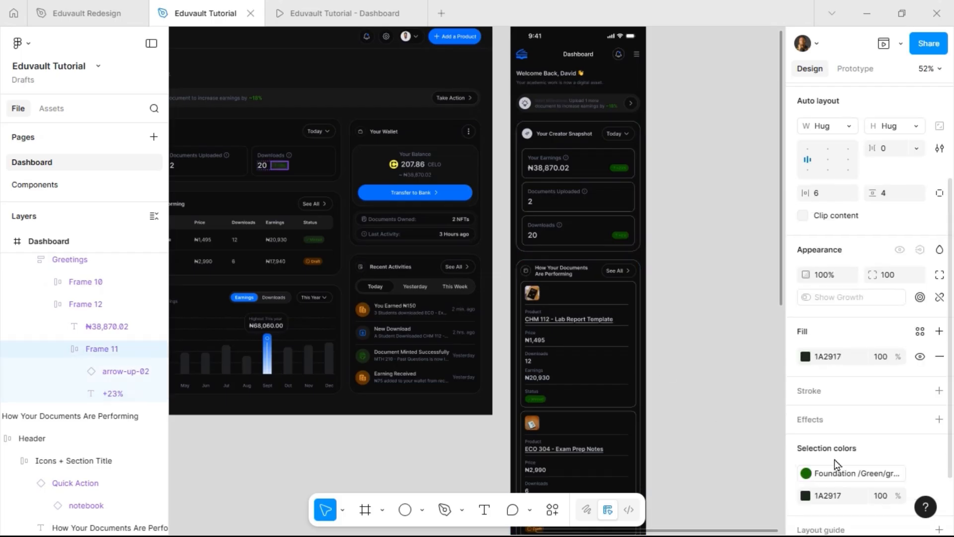
pyautogui.scroll(-3, 835, 459)
pyautogui.click(843, 424)
pyautogui.hotkey('ctrl', 'c')
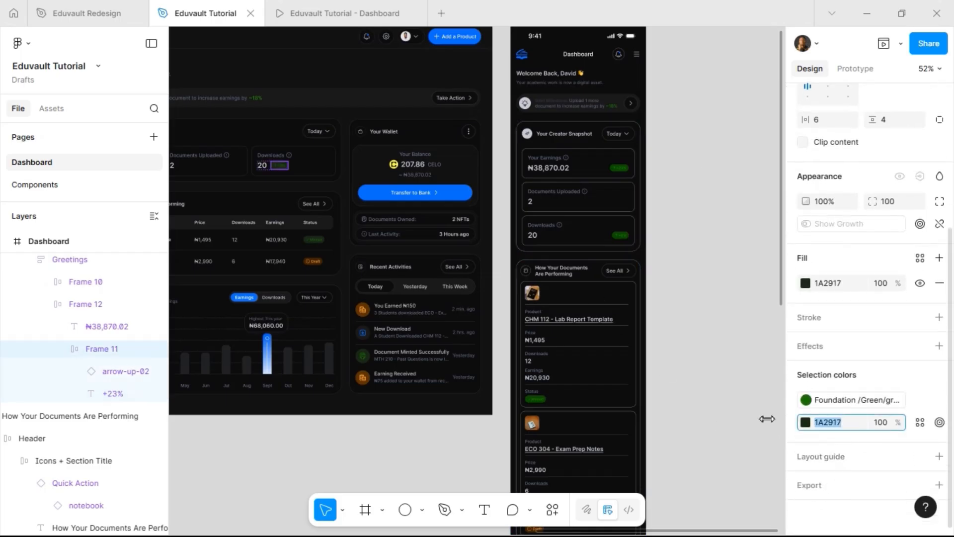
# Step: Try to change the 218C06 green in the mobile Main Content Area to 1A2917
pyautogui.click(604, 230)
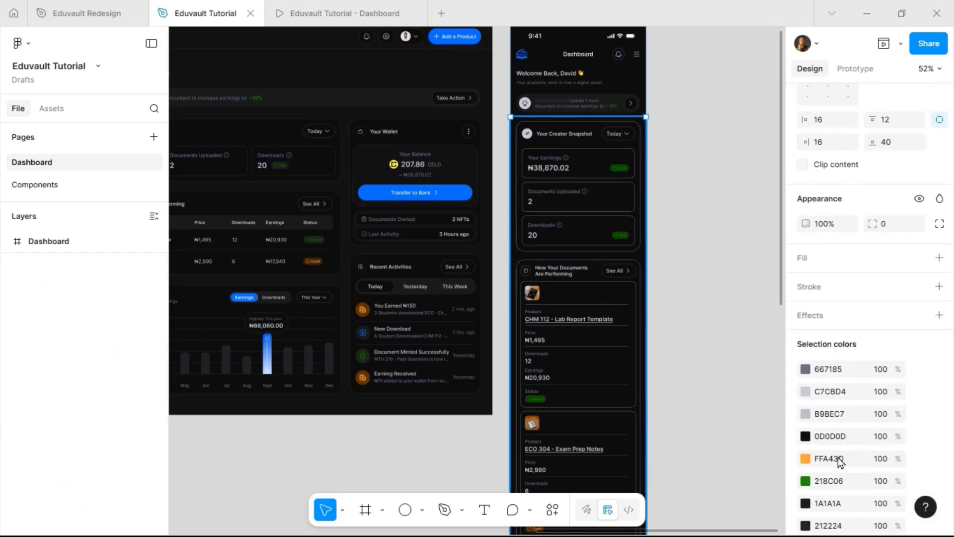
pyautogui.click(843, 483)
pyautogui.hotkey('ctrl', 'v')
pyautogui.press('Return')
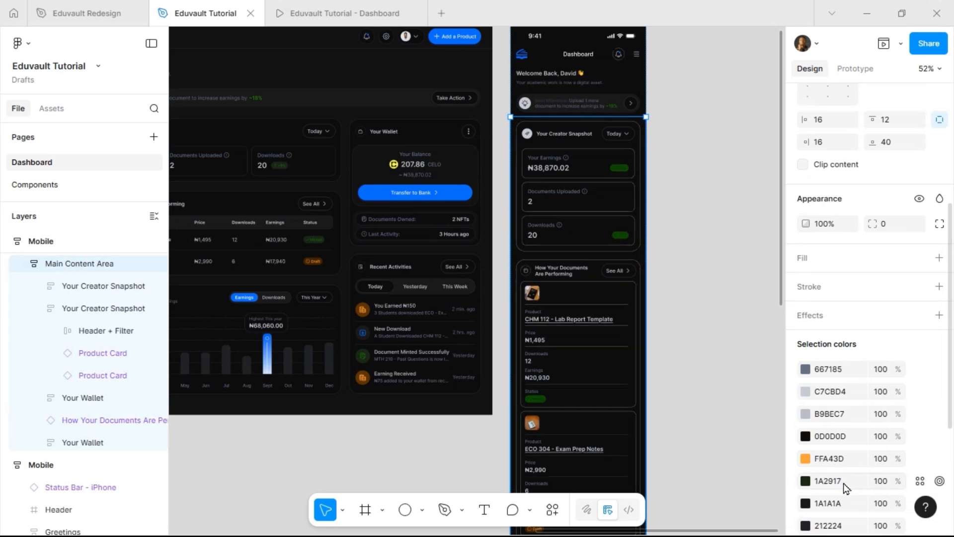
pyautogui.hotkey('ctrl', 'z')
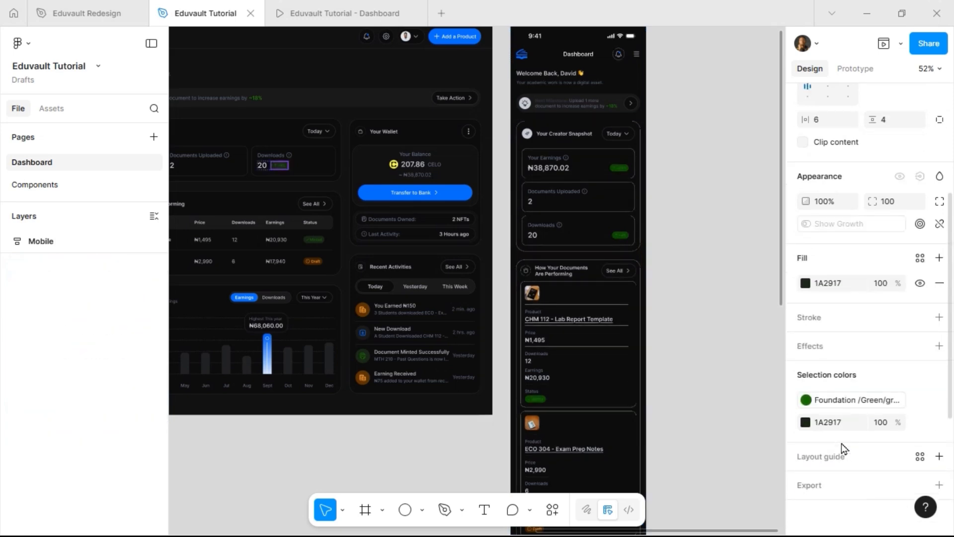
# Step: Replace the 0F4D00 green badge background across the mobile Main Content Area with 1A2917
pyautogui.click(576, 164)
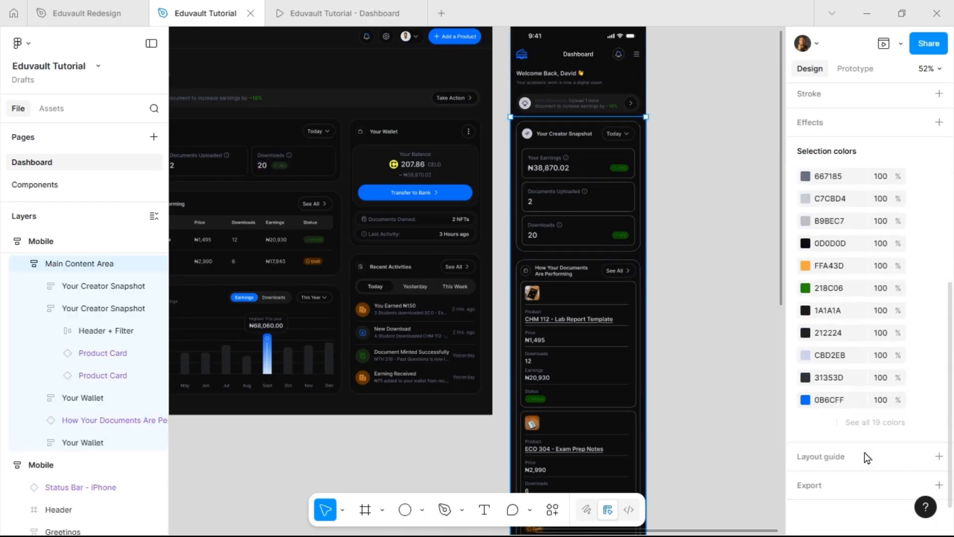
pyautogui.click(862, 422)
pyautogui.click(854, 427)
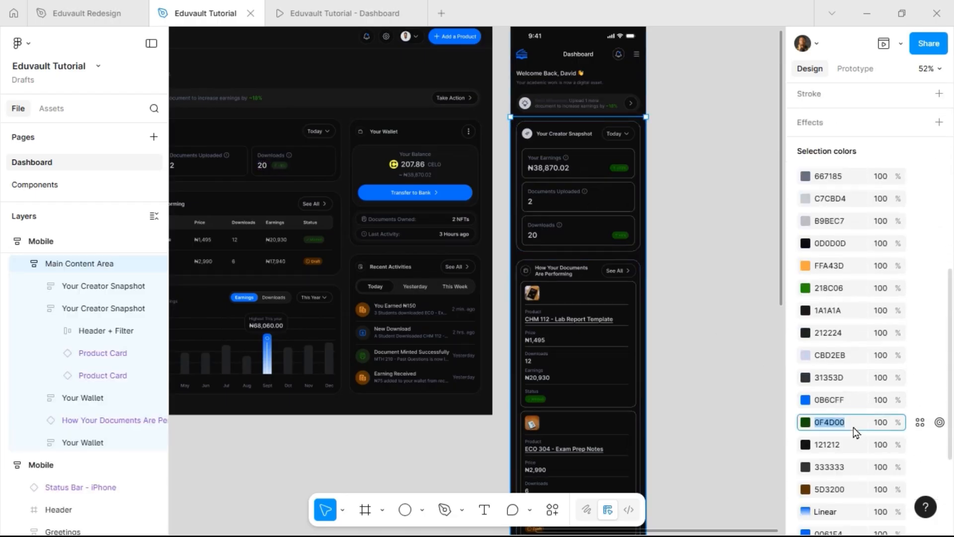
pyautogui.hotkey('ctrl', 'v')
pyautogui.press('Return')
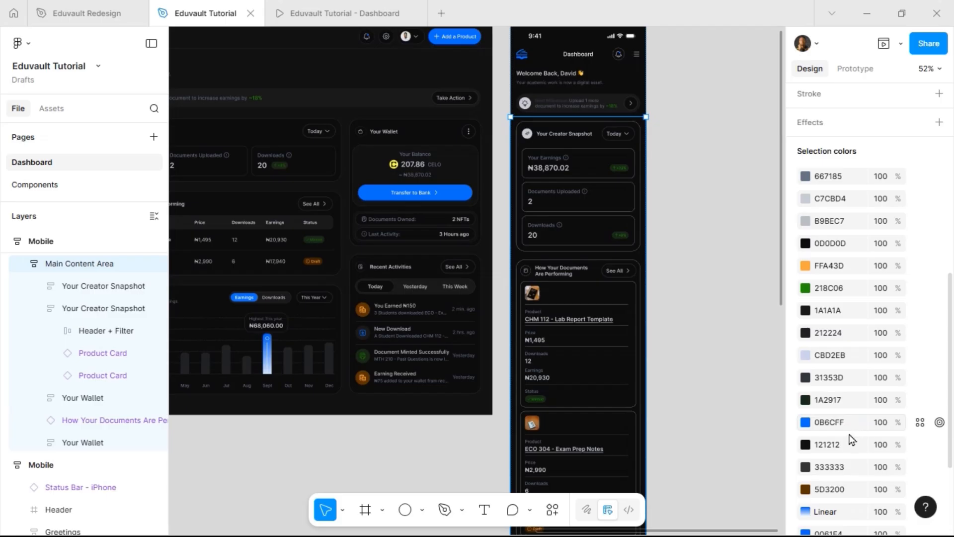
# Step: Set the label and arrow color of the mobile Transfer to Bank button to FFFFFF
pyautogui.scroll(-3, 711, 319)
pyautogui.scroll(-2, 711, 319)
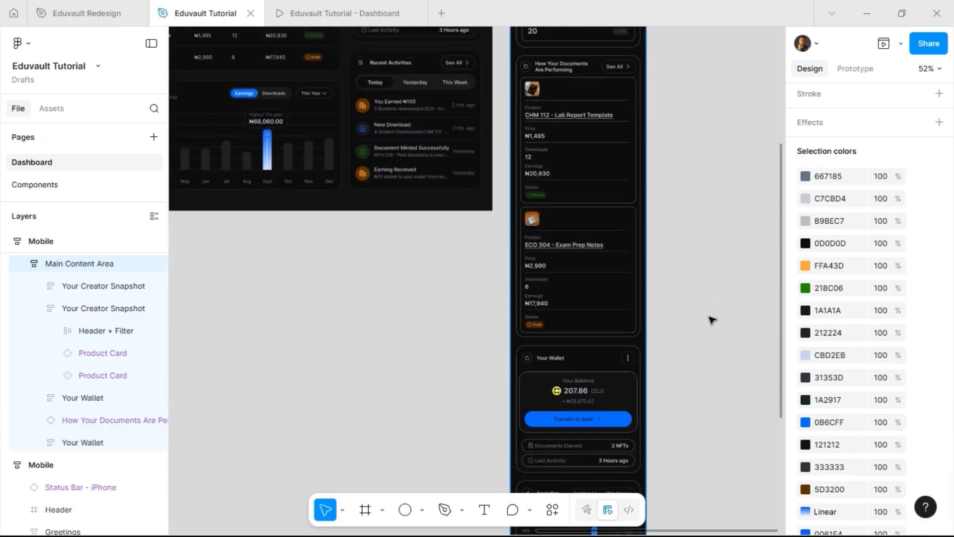
pyautogui.scroll(-3, 712, 320)
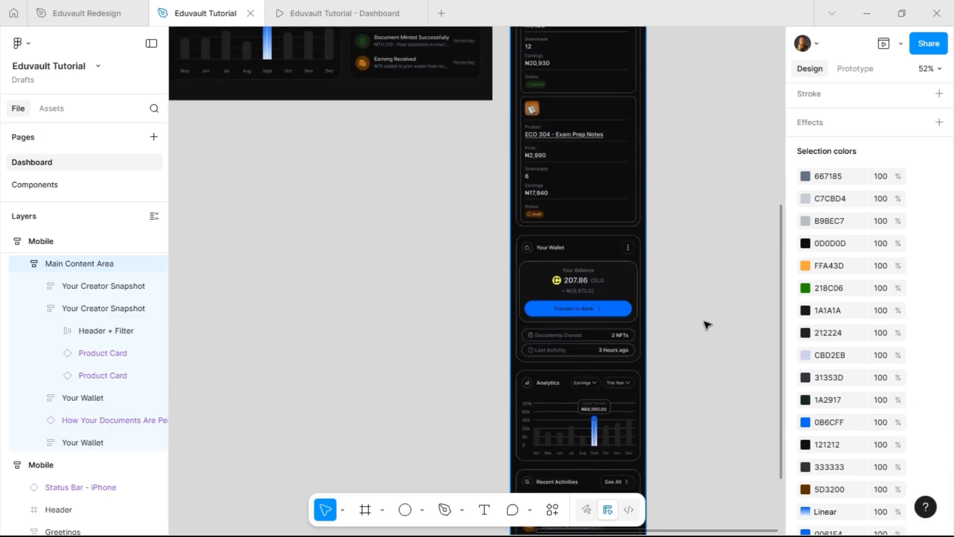
pyautogui.click(603, 257)
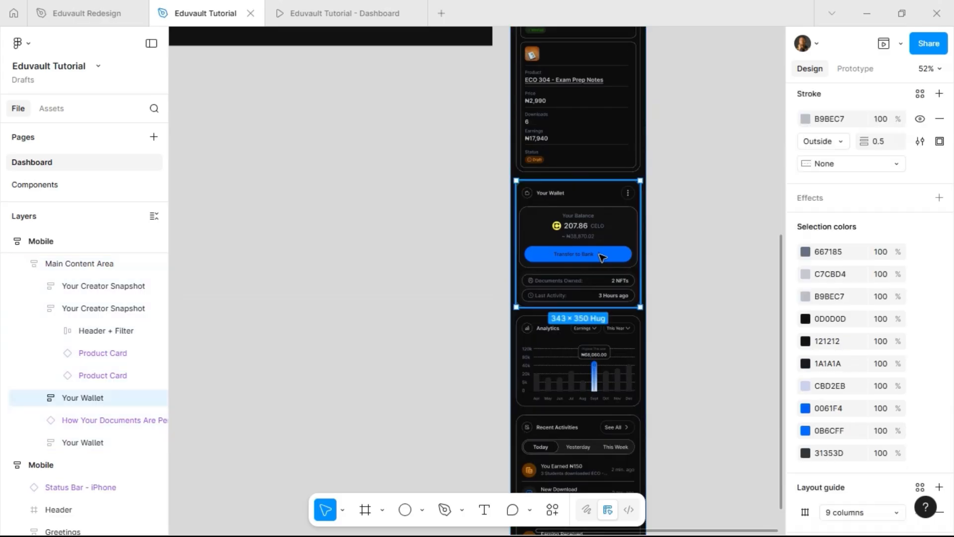
pyautogui.doubleClick(603, 256)
pyautogui.click(603, 257)
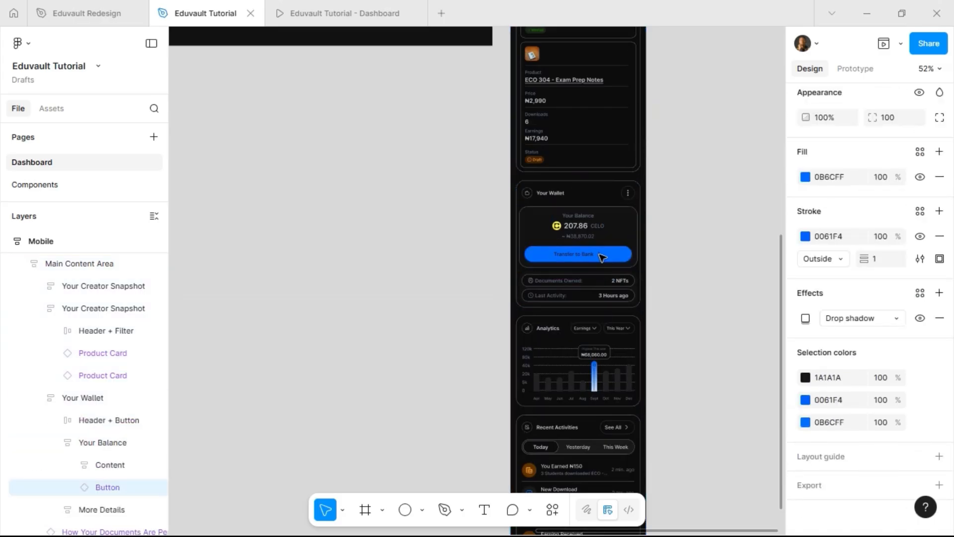
pyautogui.click(829, 378)
pyautogui.write('FFFFFF')
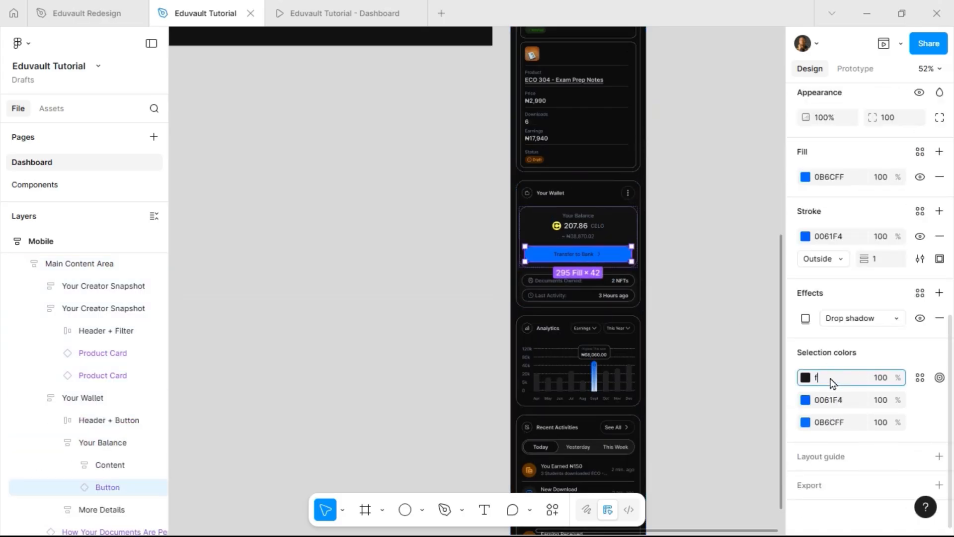
pyautogui.press('Return')
# Step: Change the 0D0D0D color of the line and circle inside the mobile Analytics chart's Sept bar to FFFFFF
pyautogui.scroll(-3, 640, 353)
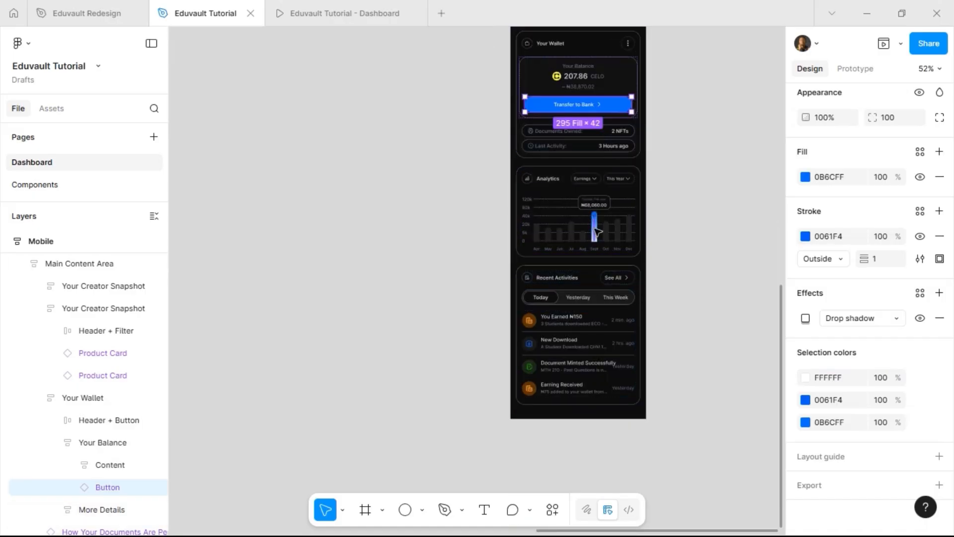
pyautogui.scroll(5, 596, 230)
pyautogui.scroll(3, 598, 230)
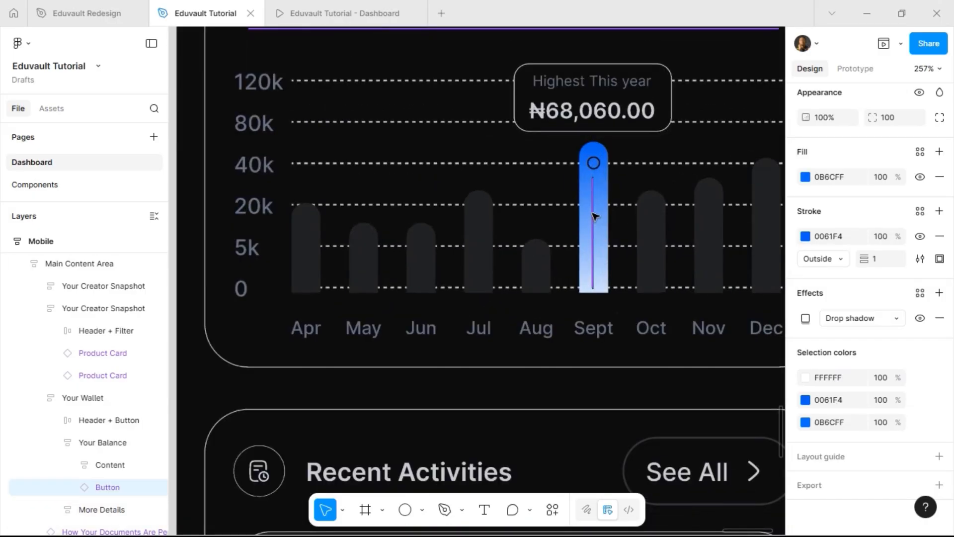
pyautogui.keyDown('ctrl'); pyautogui.keyDown('shift'); pyautogui.click(595, 163); pyautogui.keyUp('shift'); pyautogui.keyUp('ctrl')
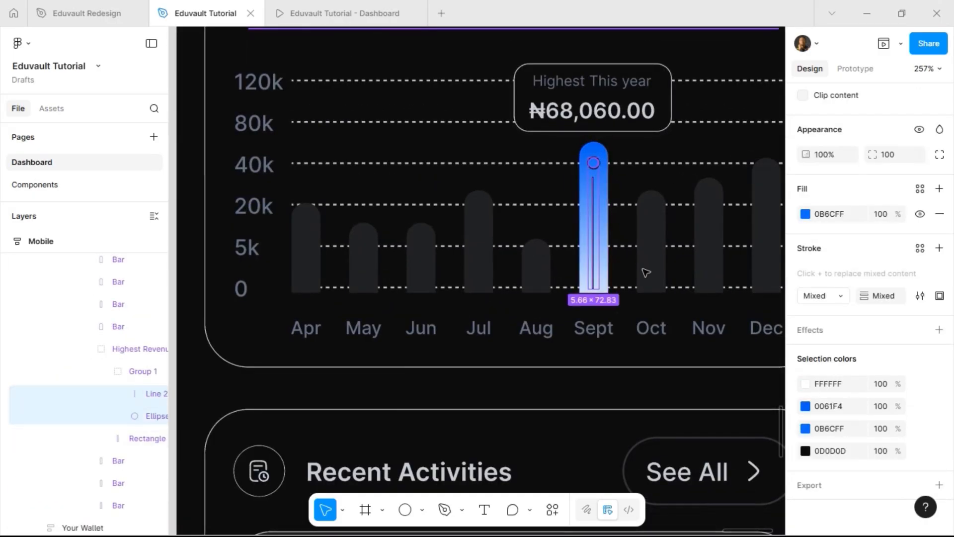
pyautogui.click(846, 452)
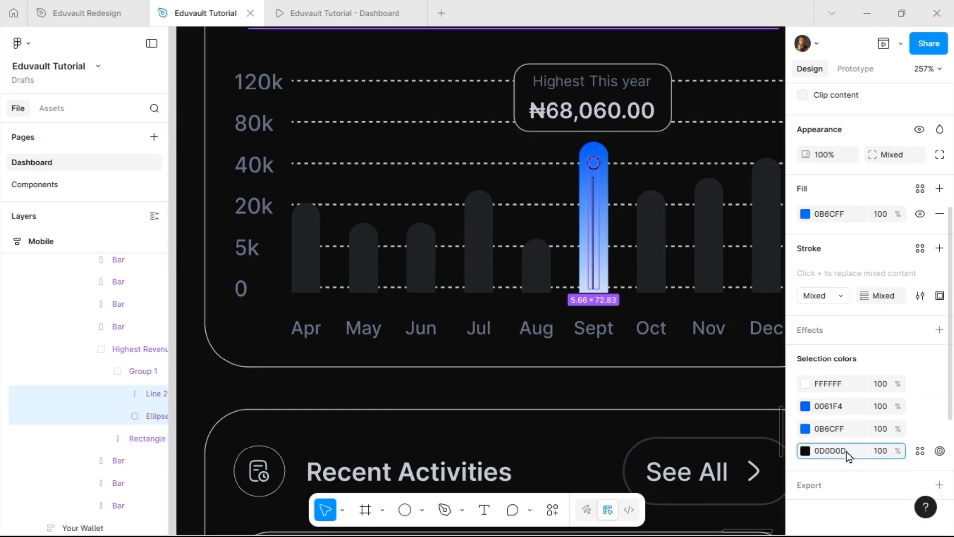
pyautogui.press('Return')
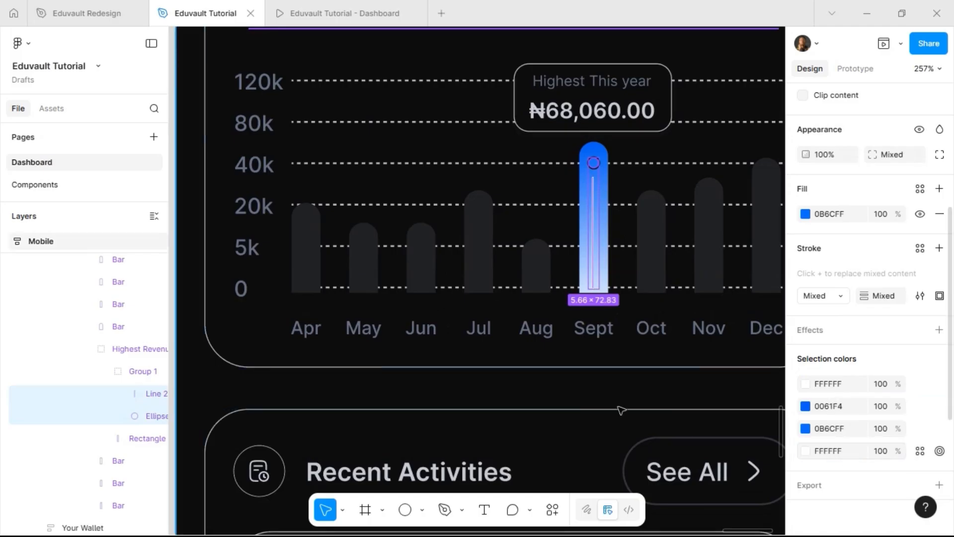
pyautogui.scroll(-5, 559, 378)
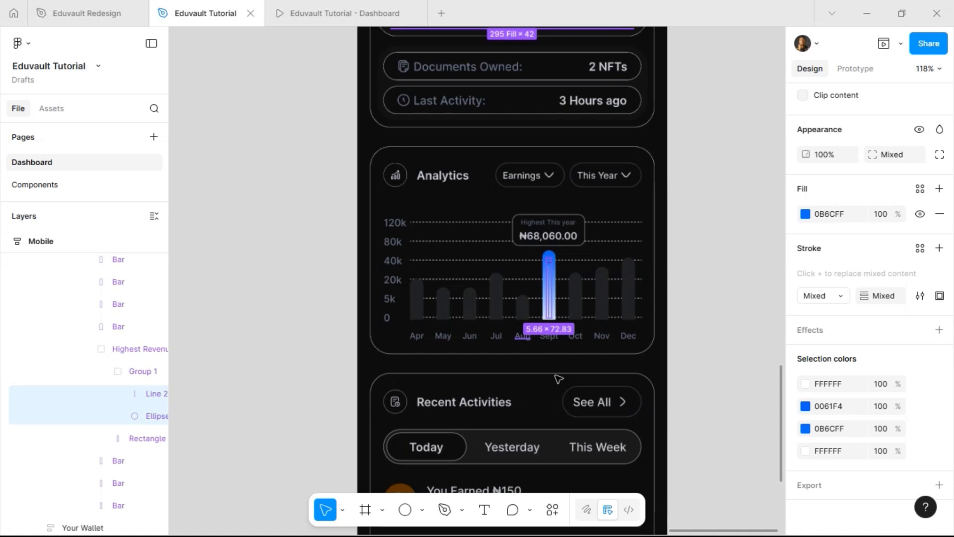
pyautogui.click(694, 303)
# Step: Replace the B9BEC7 card border color across the whole dark Mobile frame with the grey-800 color style
pyautogui.scroll(-5, 694, 304)
pyautogui.scroll(-3, 694, 312)
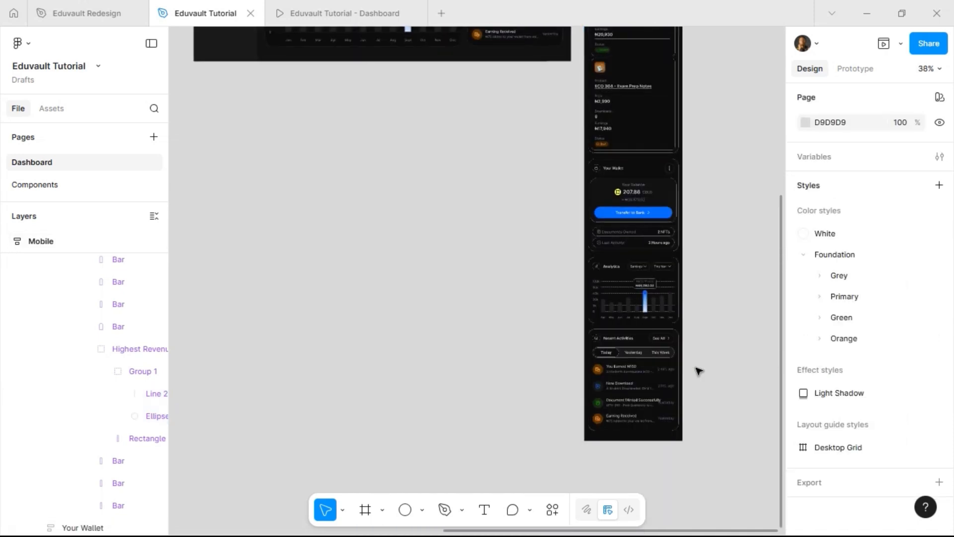
pyautogui.scroll(3, 690, 347)
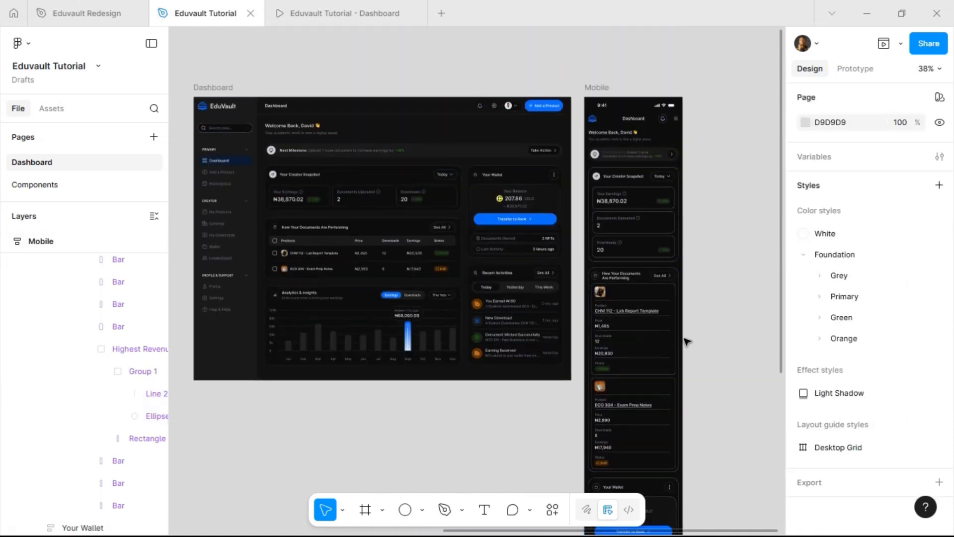
pyautogui.scroll(3, 690, 151)
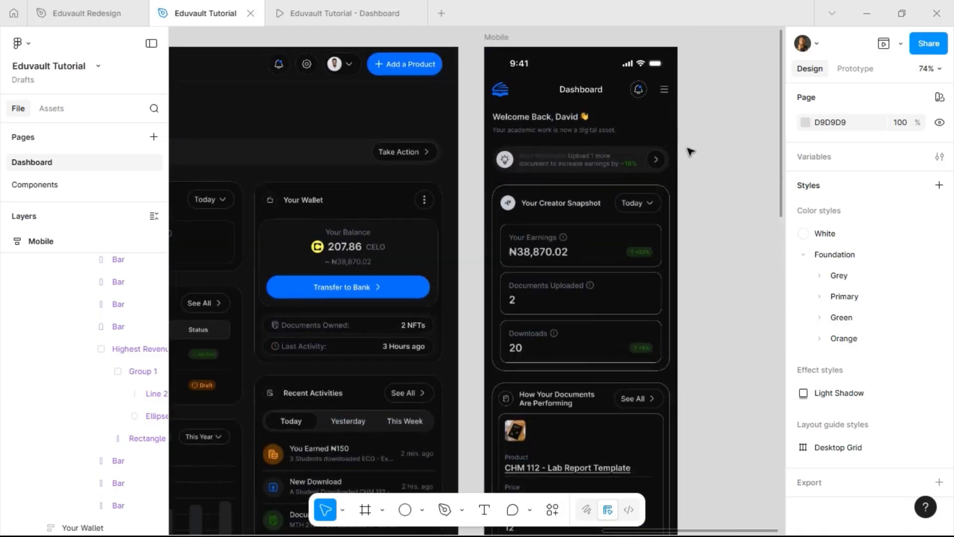
pyautogui.doubleClick(595, 193)
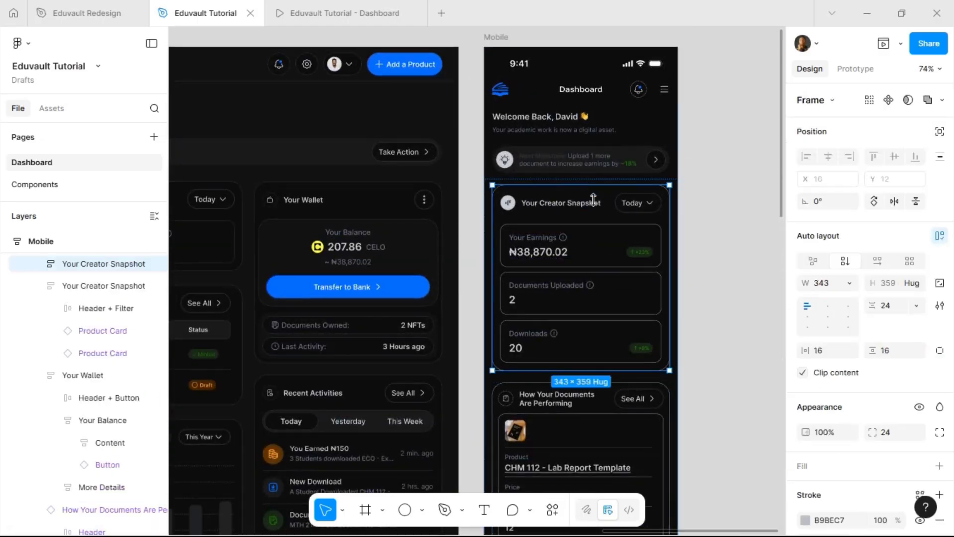
pyautogui.scroll(-5, 890, 397)
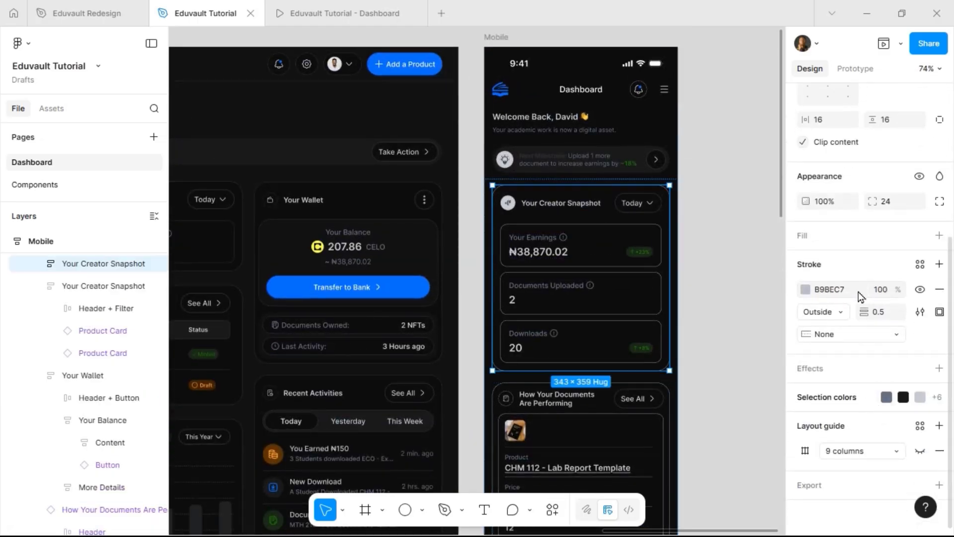
pyautogui.click(501, 38)
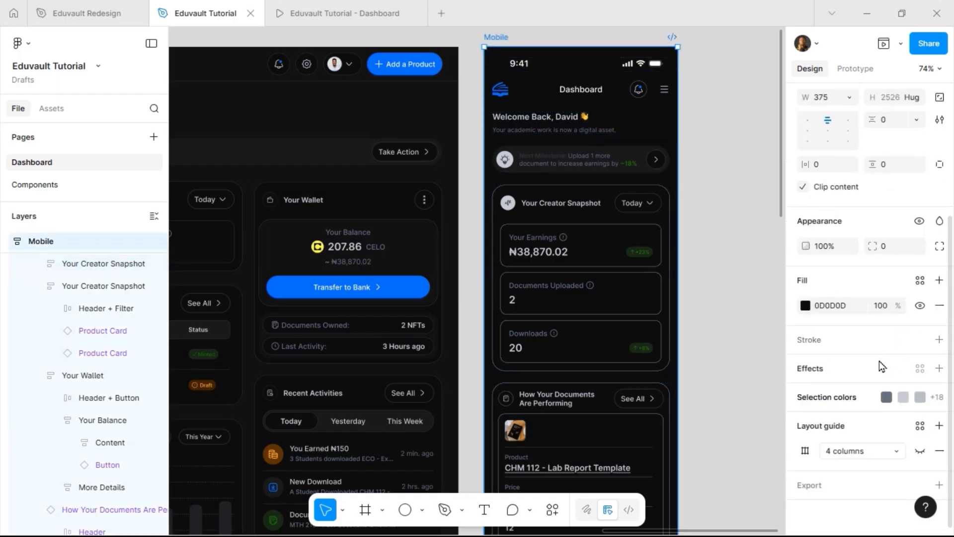
pyautogui.click(843, 397)
pyautogui.scroll(-5, 847, 387)
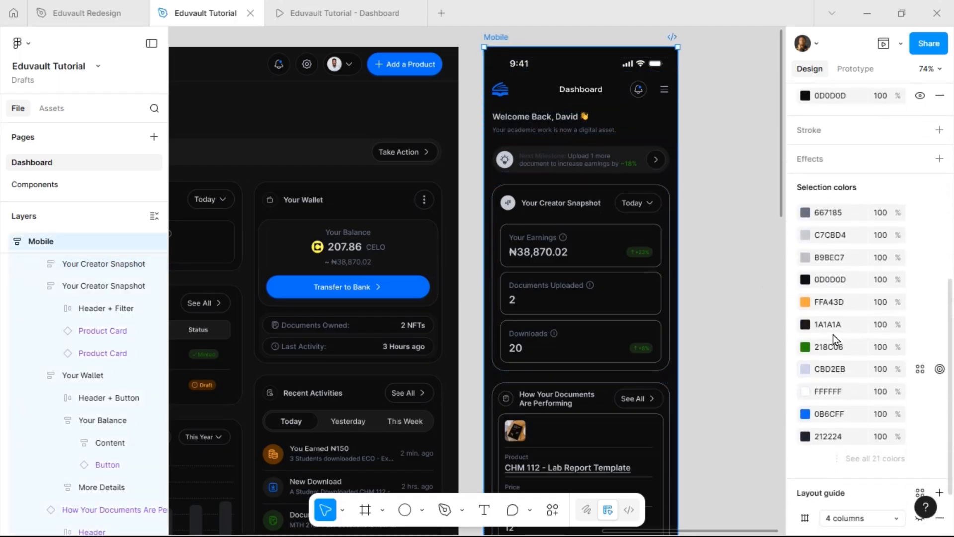
pyautogui.click(919, 257)
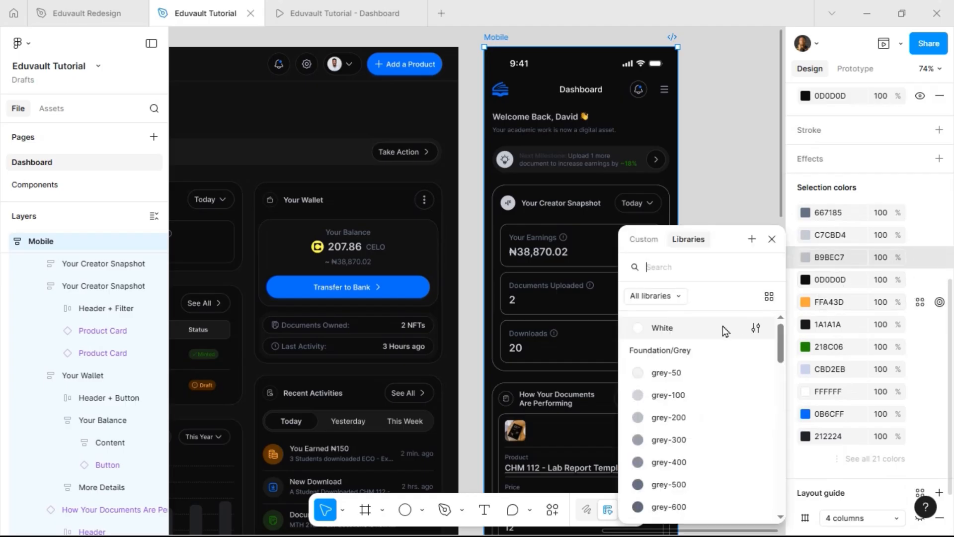
pyautogui.scroll(-4, 698, 365)
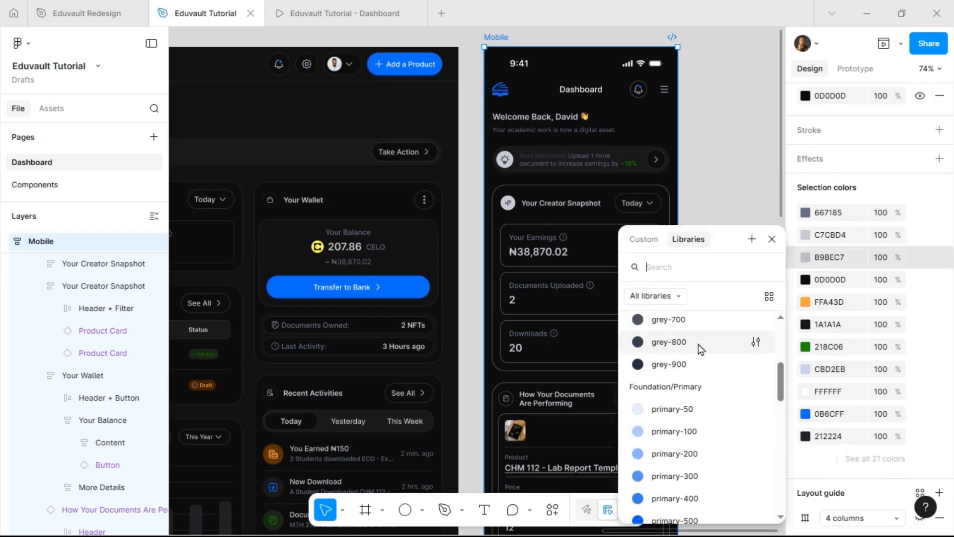
pyautogui.click(700, 344)
pyautogui.click(710, 215)
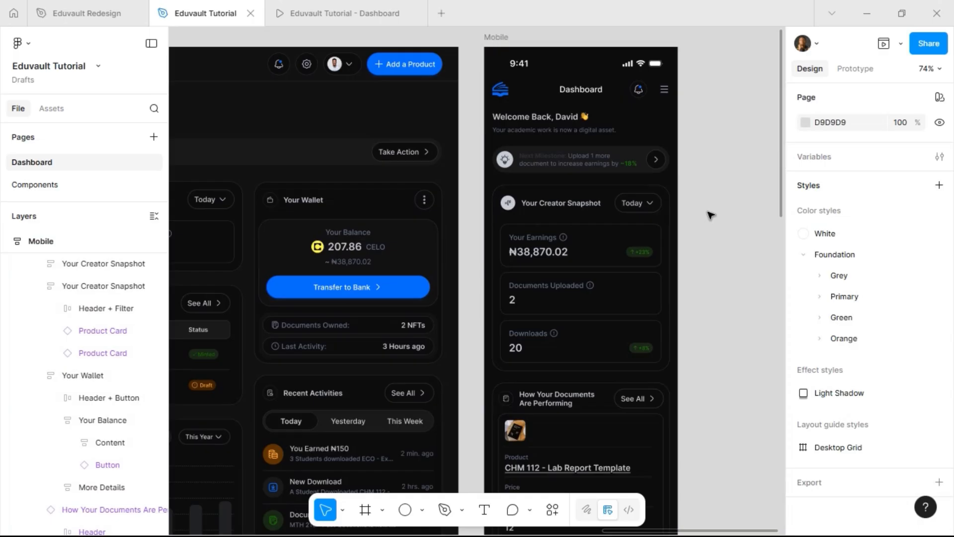
# Step: Set the dark 2B2F38 "Next Milestone:" text color in the mobile quick action banner to FFFFFF
pyautogui.scroll(-1, 711, 214)
pyautogui.scroll(1, 648, 168)
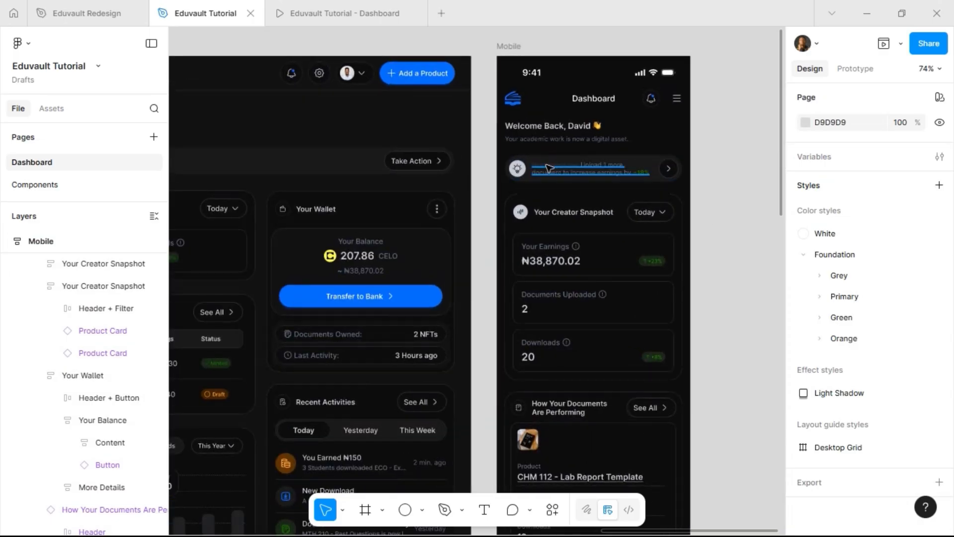
pyautogui.click(550, 171)
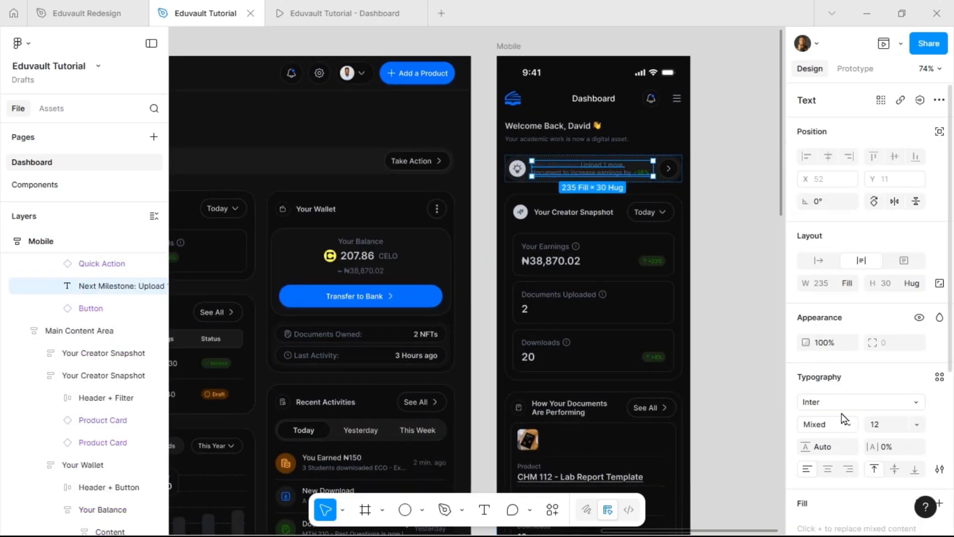
pyautogui.scroll(-5, 845, 398)
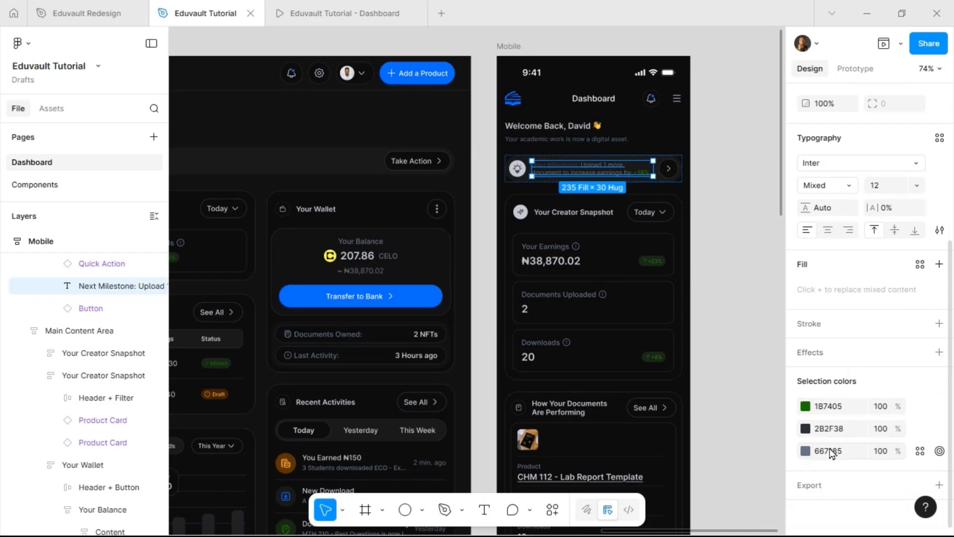
pyautogui.click(847, 433)
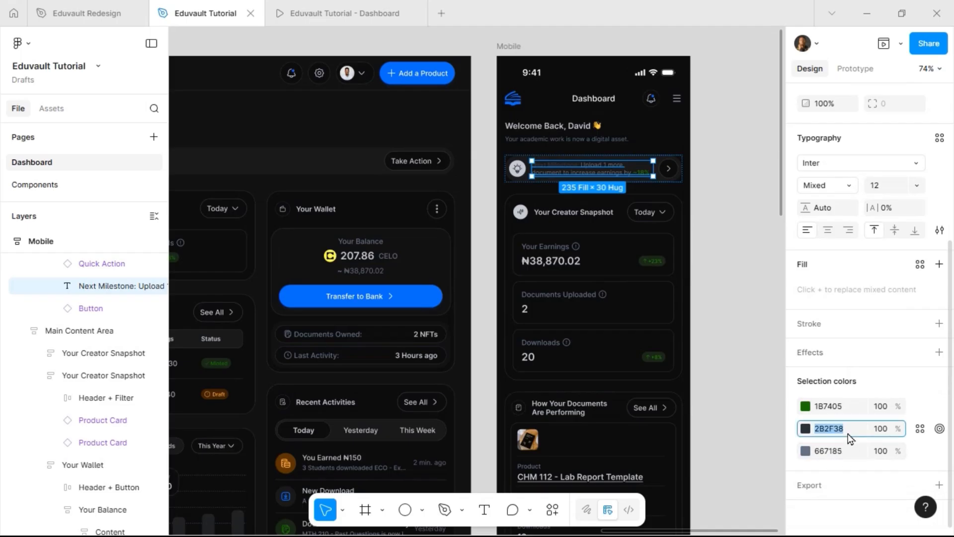
pyautogui.write('FFFFFF')
pyautogui.press('Return')
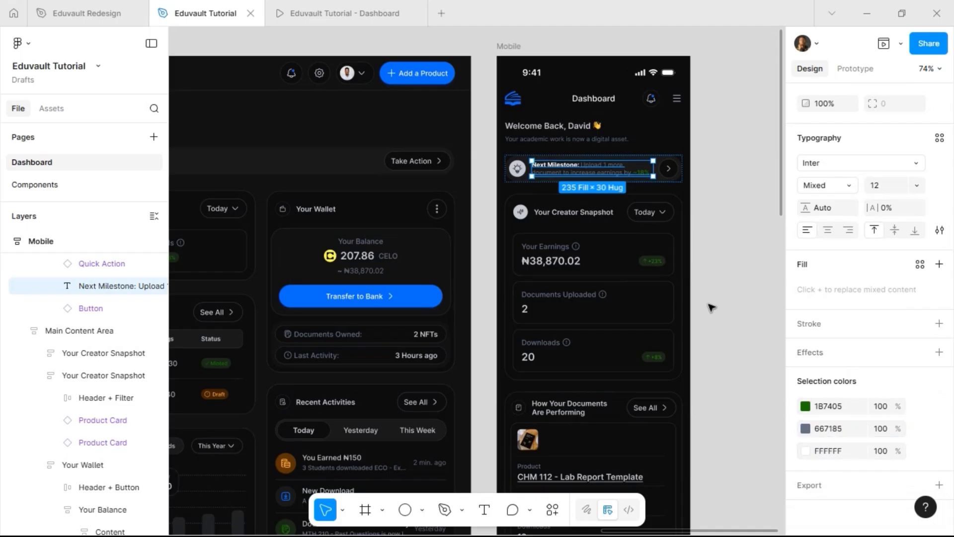
pyautogui.click(711, 232)
# Step: Examine the dark mobile dashboard from its header to Recent Activities, checking the colors against the dark desktop version
pyautogui.scroll(-5, 726, 179)
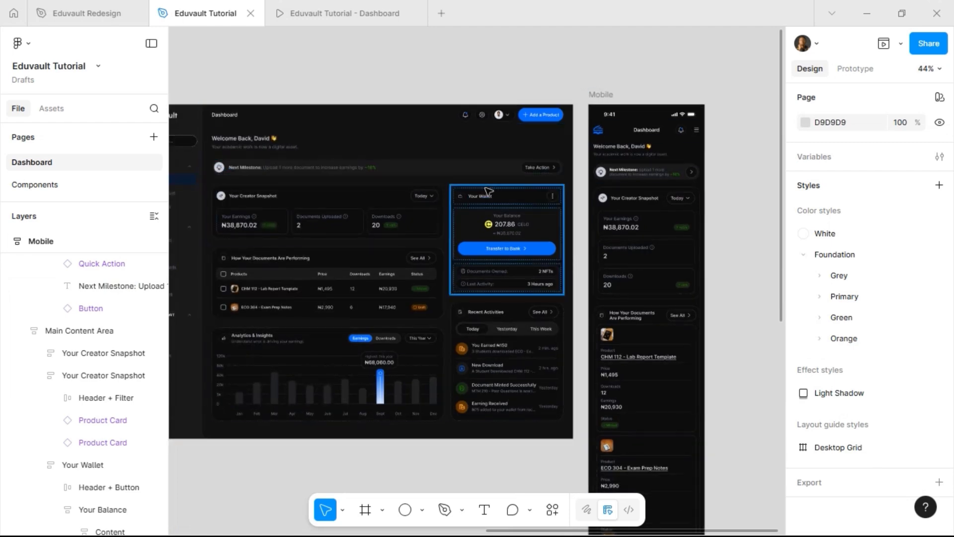
pyautogui.scroll(3, 713, 225)
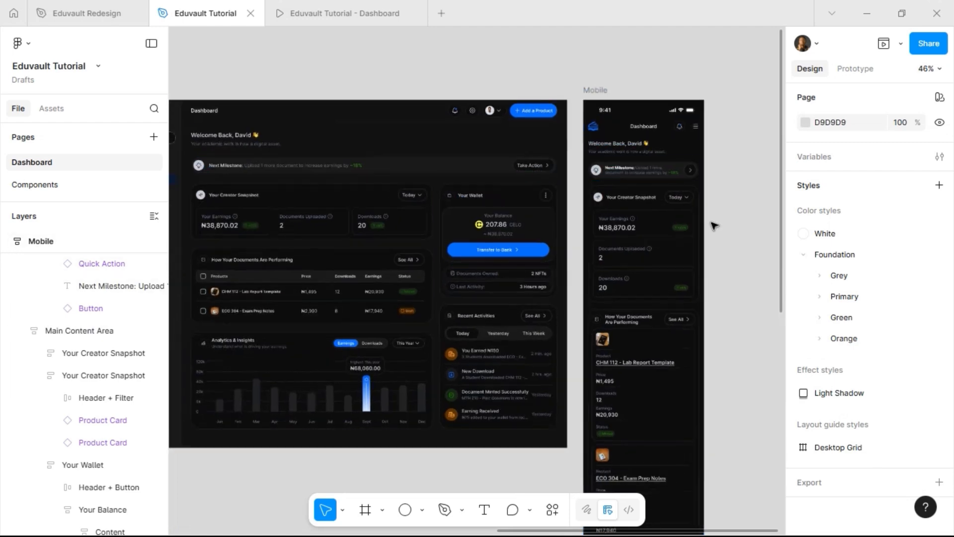
pyautogui.scroll(-2, 713, 224)
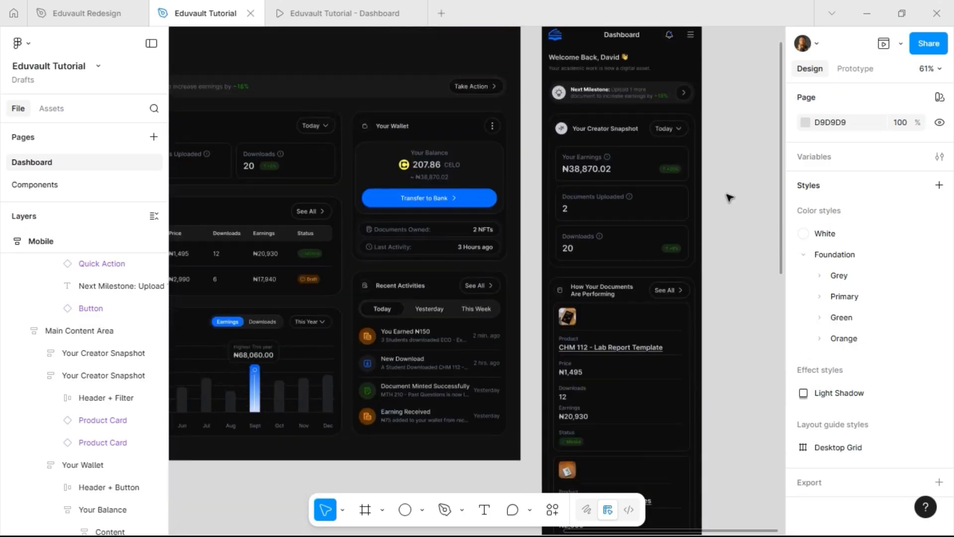
pyautogui.scroll(-2, 727, 200)
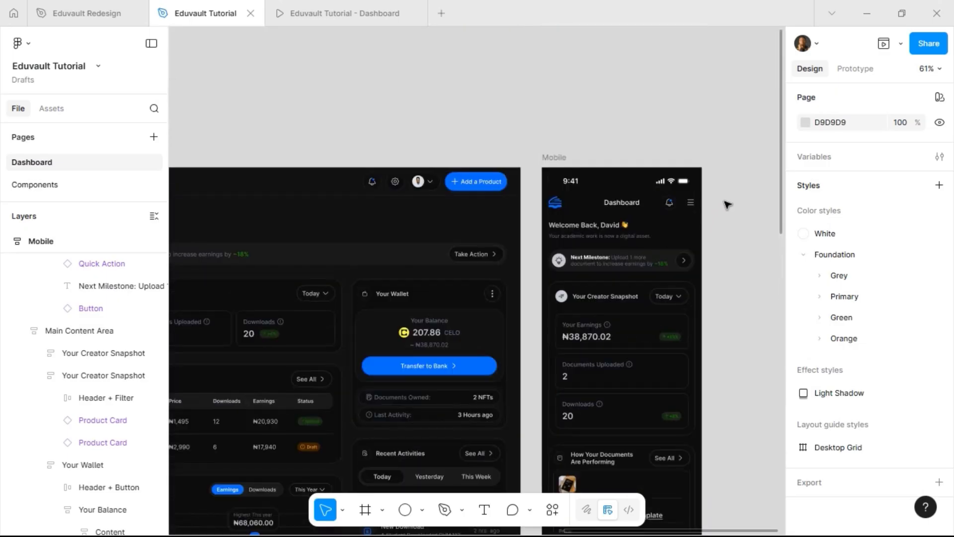
pyautogui.scroll(-3, 723, 204)
pyautogui.scroll(-7, 723, 205)
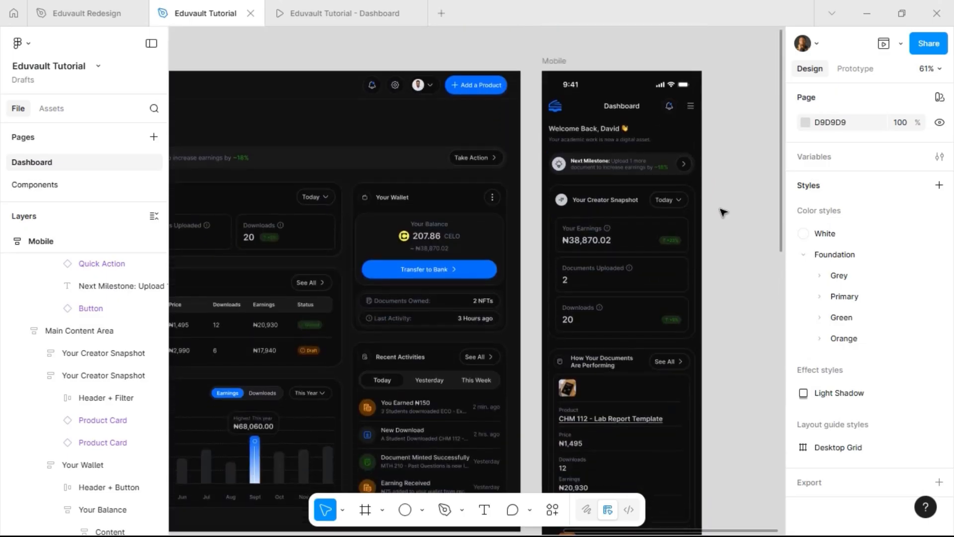
pyautogui.scroll(-5, 723, 213)
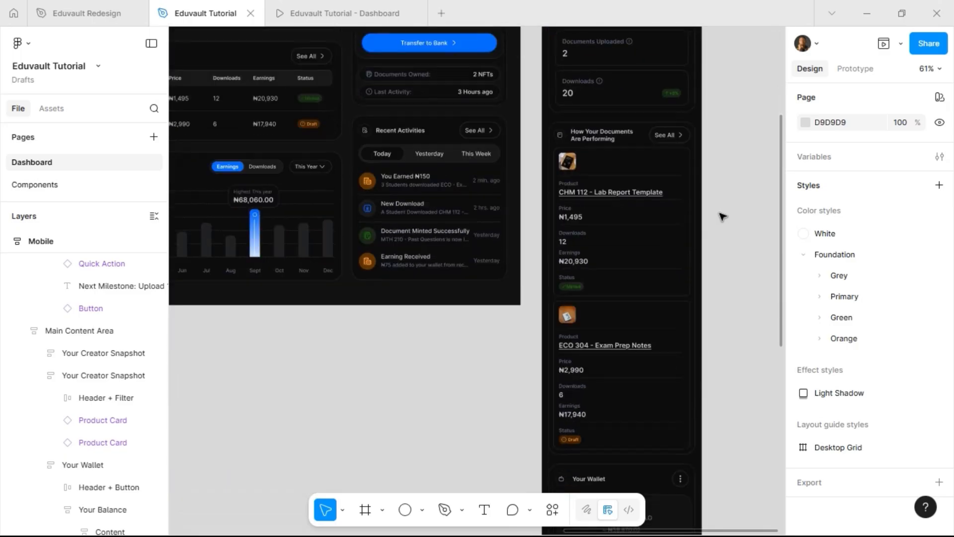
pyautogui.scroll(-8, 723, 216)
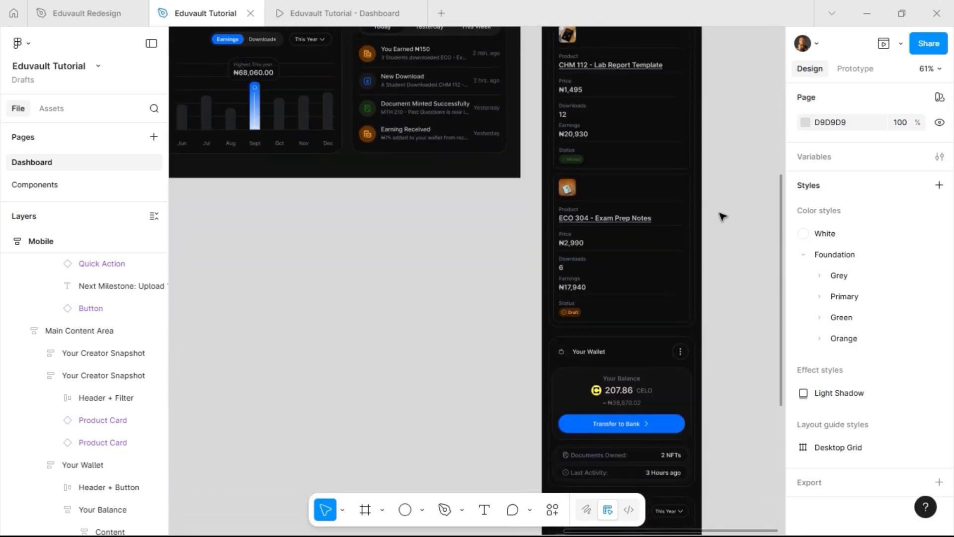
pyautogui.scroll(-5, 723, 216)
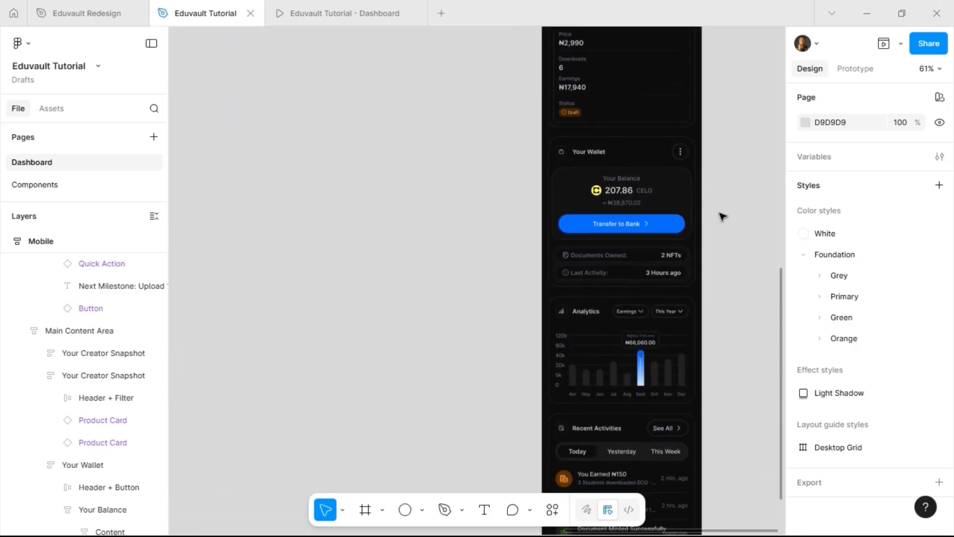
pyautogui.scroll(-3, 723, 216)
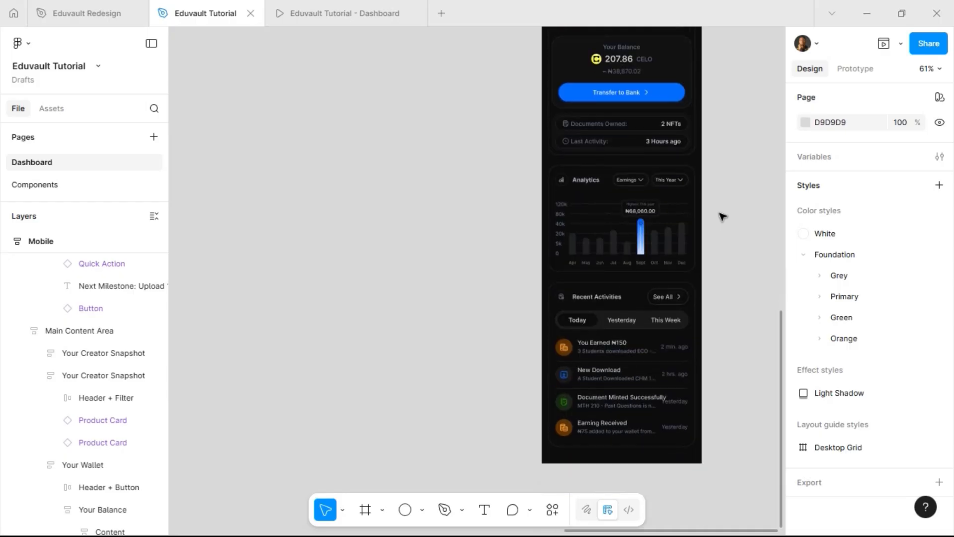
pyautogui.scroll(-10, 723, 216)
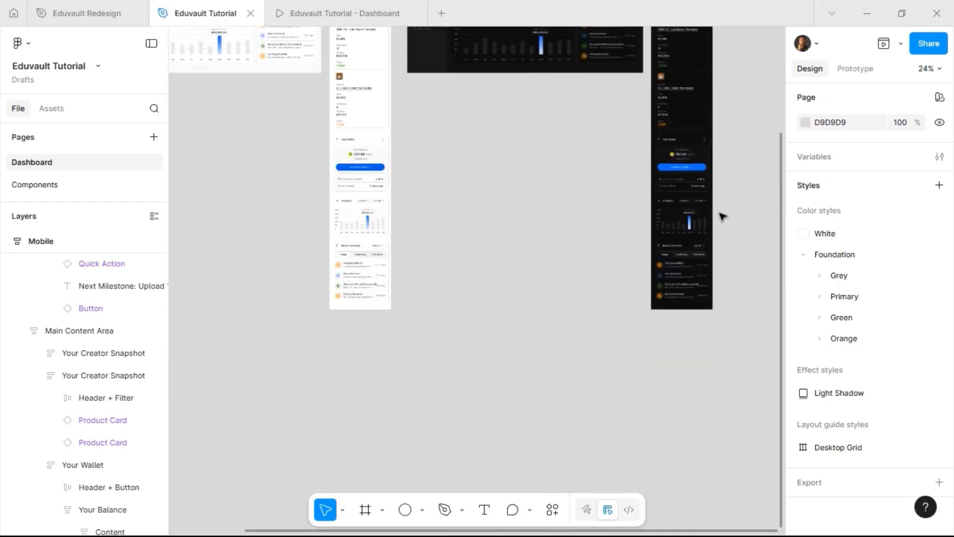
# Step: Examine the dark desktop dashboard's sections and compare the light and dark desktop and mobile frames side by side
pyautogui.scroll(9, 469, 234)
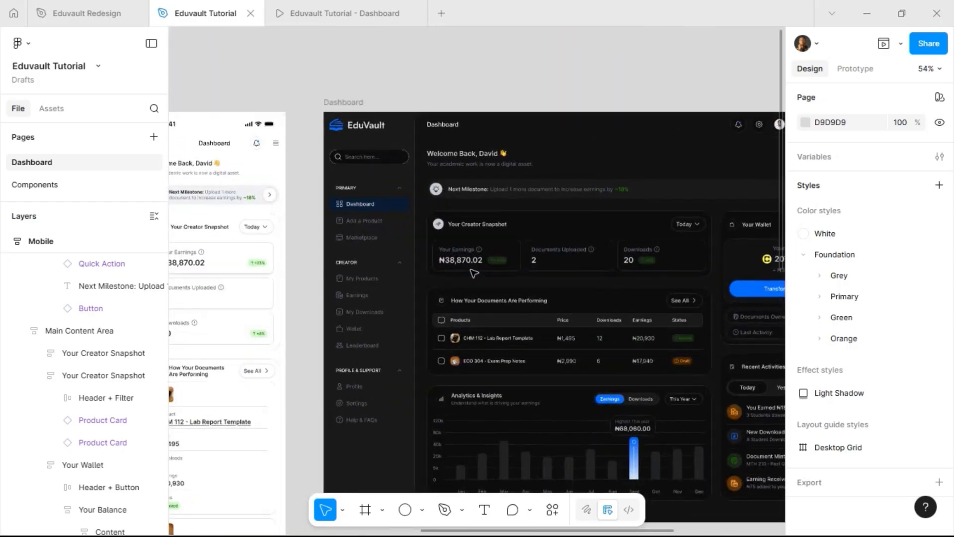
pyautogui.hscroll(5, 469, 230)
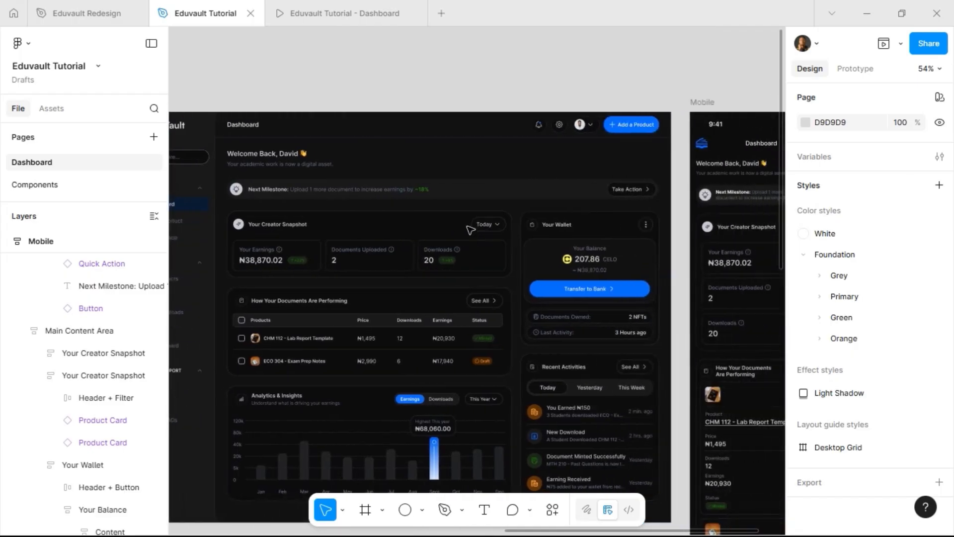
pyautogui.hscroll(-2, 470, 229)
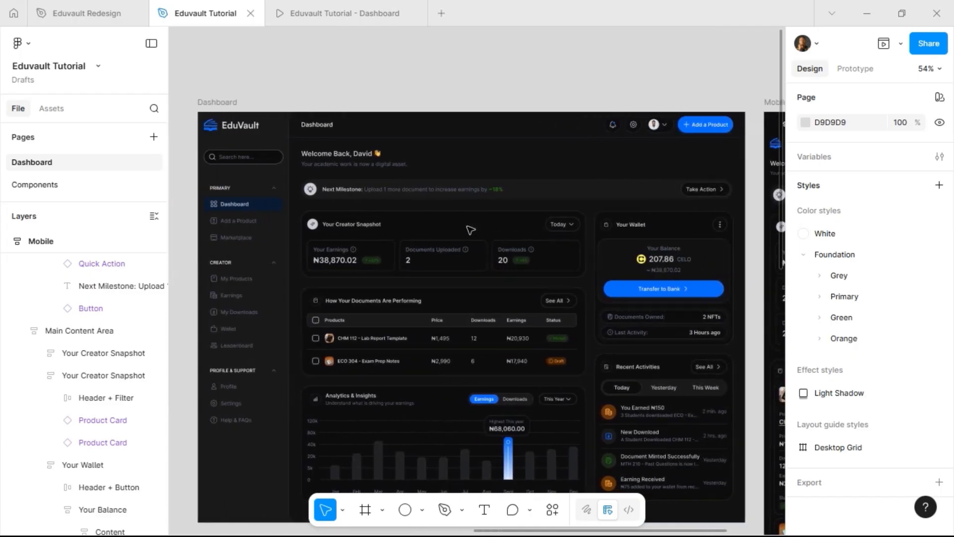
pyautogui.scroll(-4, 469, 229)
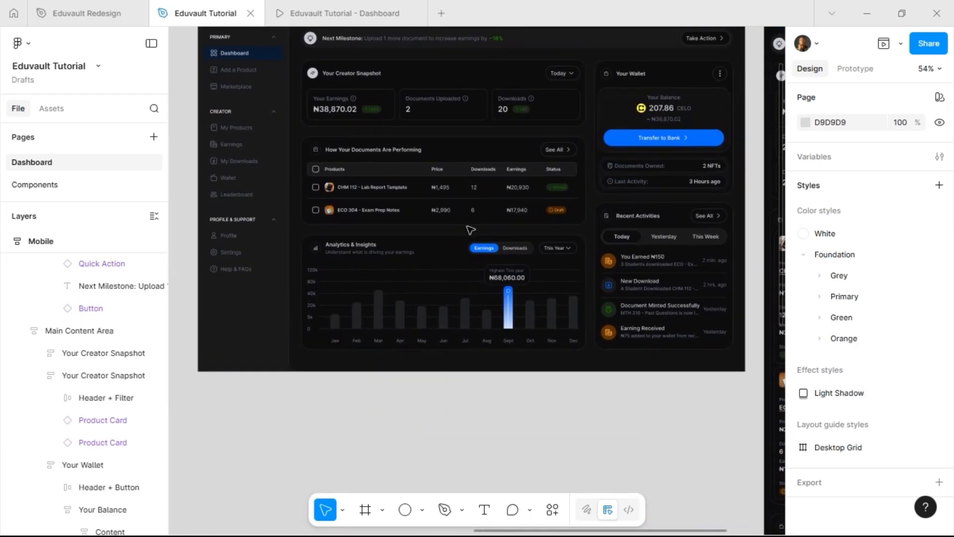
pyautogui.scroll(-1, 470, 229)
pyautogui.scroll(-5, 470, 230)
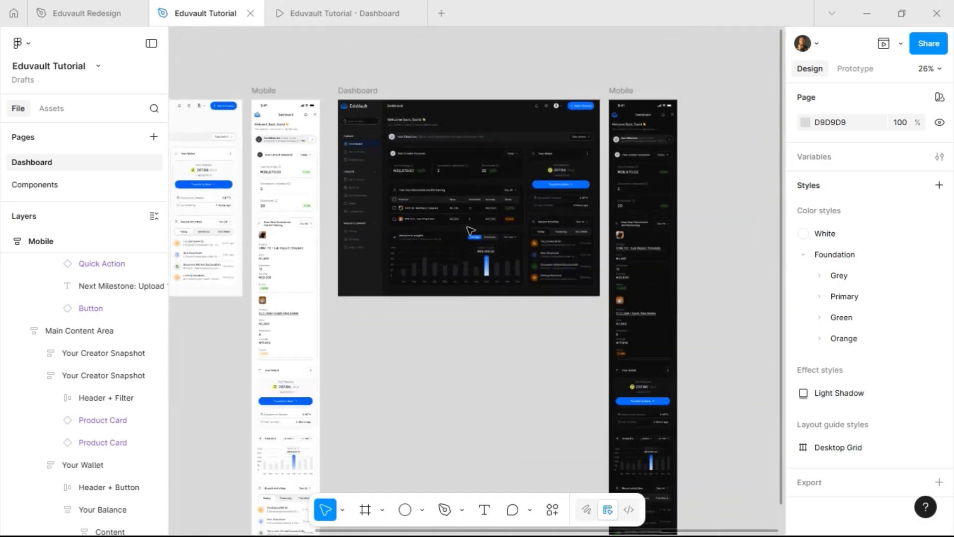
pyautogui.scroll(4, 679, 240)
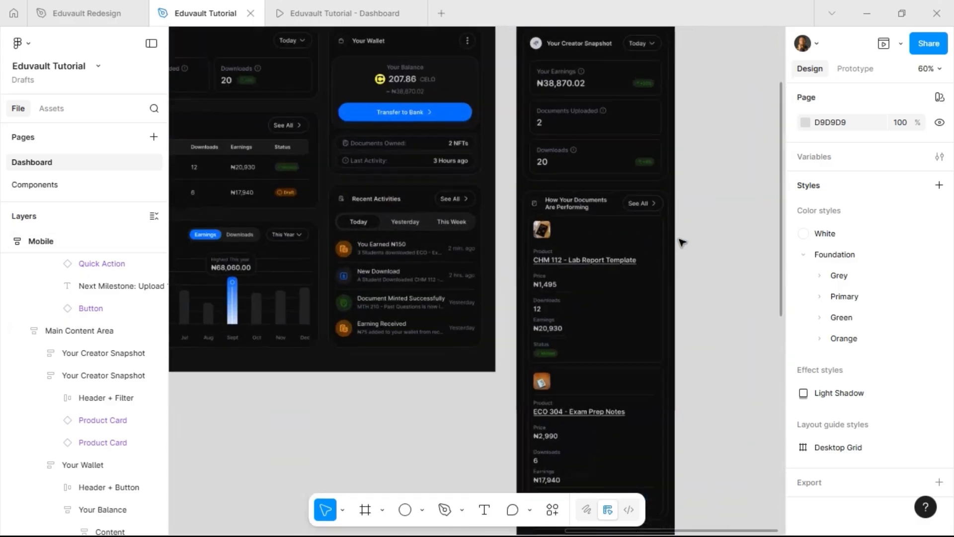
pyautogui.scroll(-3, 682, 242)
pyautogui.hotkey('shift', '1')
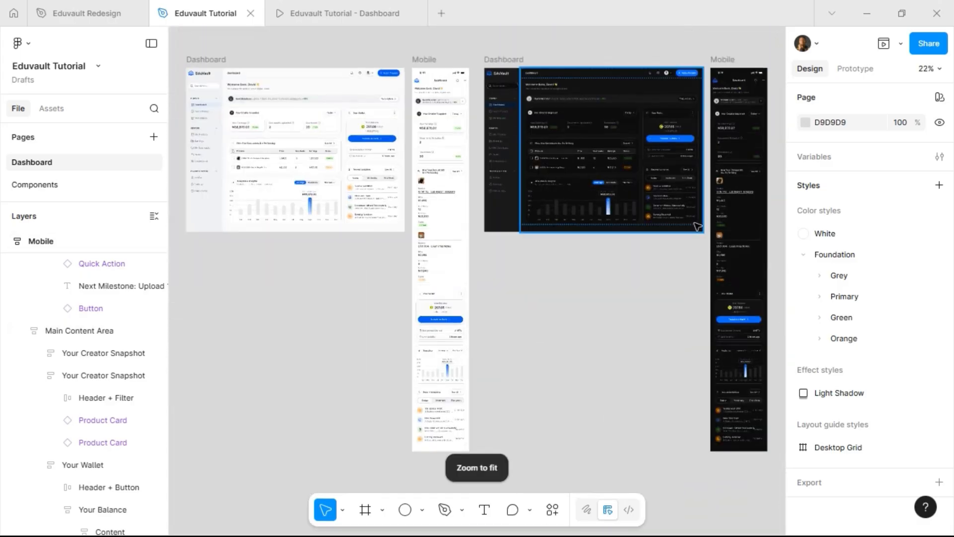